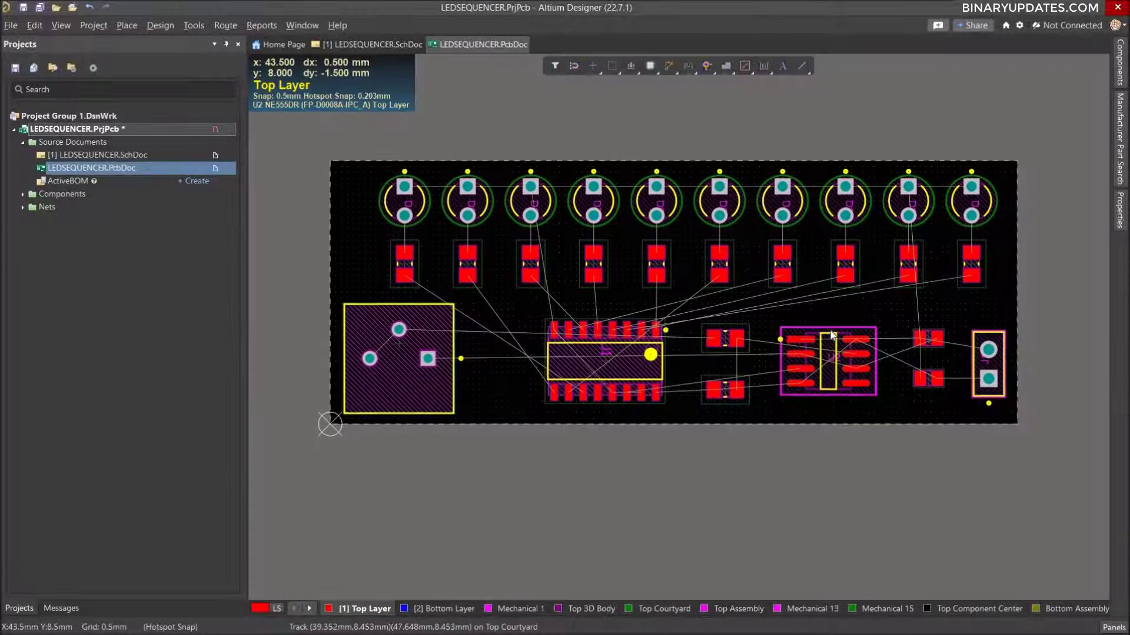
# Preview the LED sequencer board in 3D and return to the 2D layout.
pyautogui.press('3')
pyautogui.press('2')
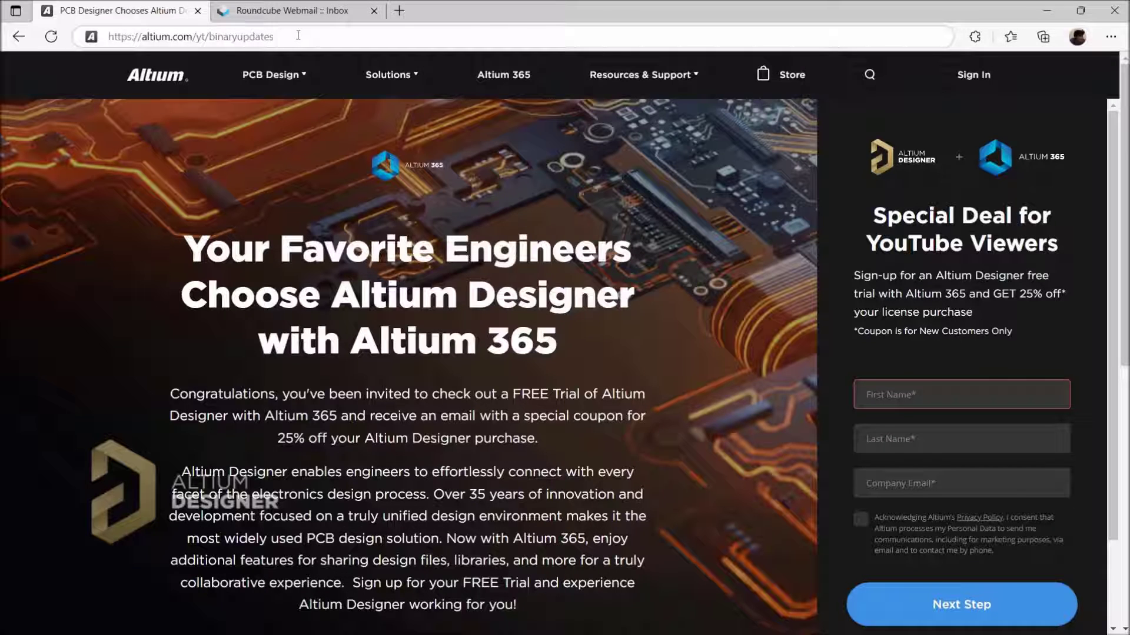
pyautogui.click(298, 35)
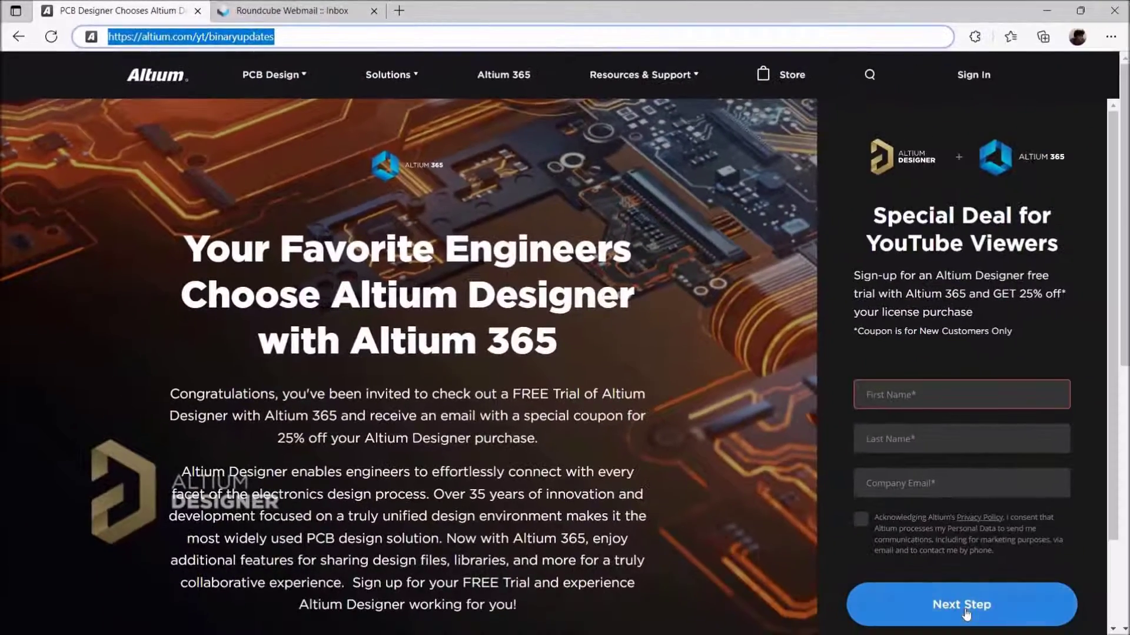
pyautogui.click(731, 366)
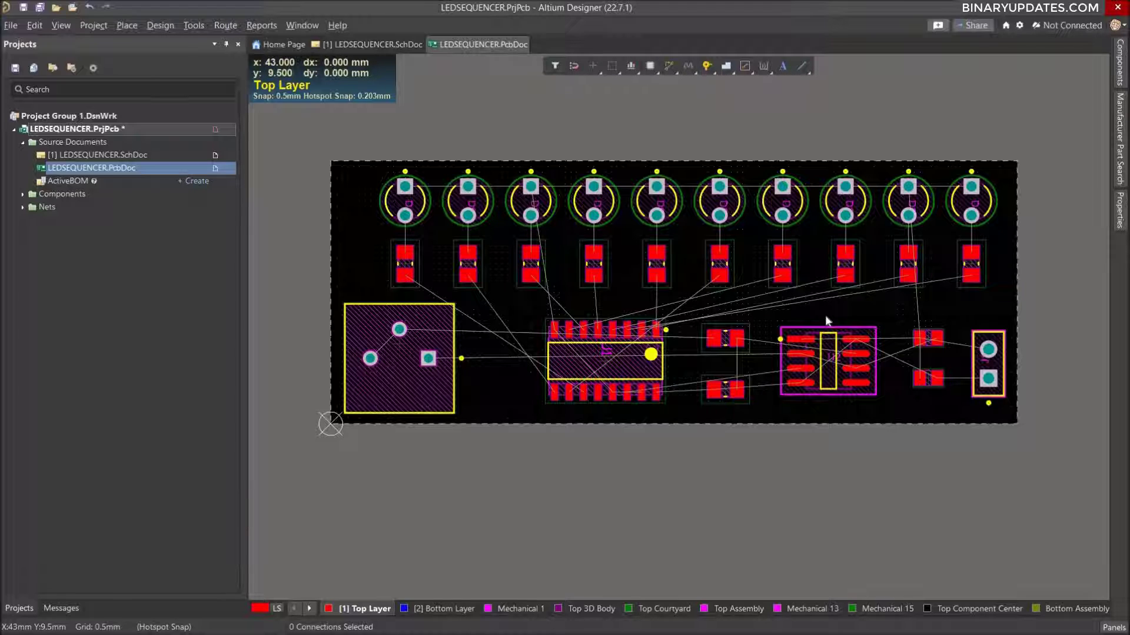
# Check the component placement in the 3D board view, and switch back to 2D.
pyautogui.press('3')
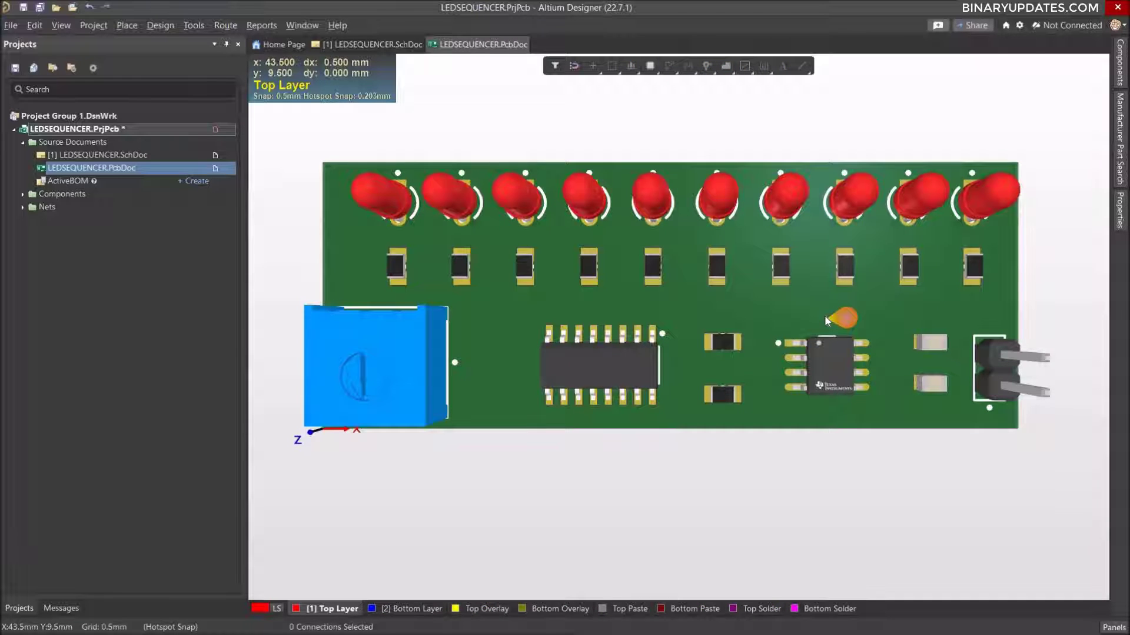
pyautogui.press('2')
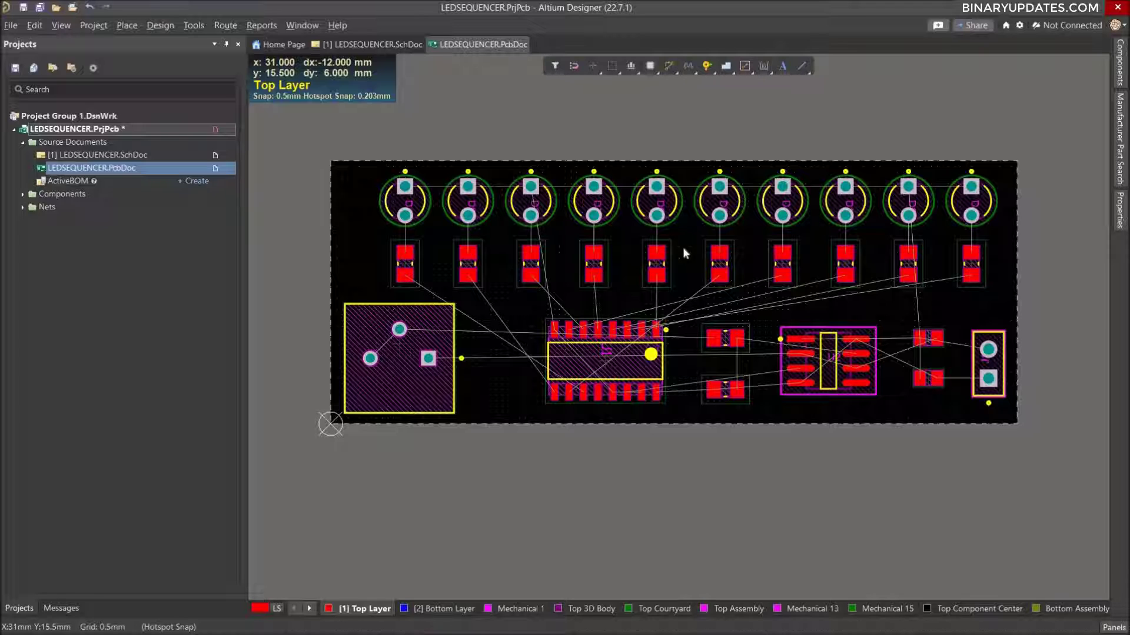
# In the Layer Stack Manager, set the Dielectric 1 thickness to 1.6 mm and save the stackup.
pyautogui.click(160, 25)
pyautogui.moveTo(221, 190)
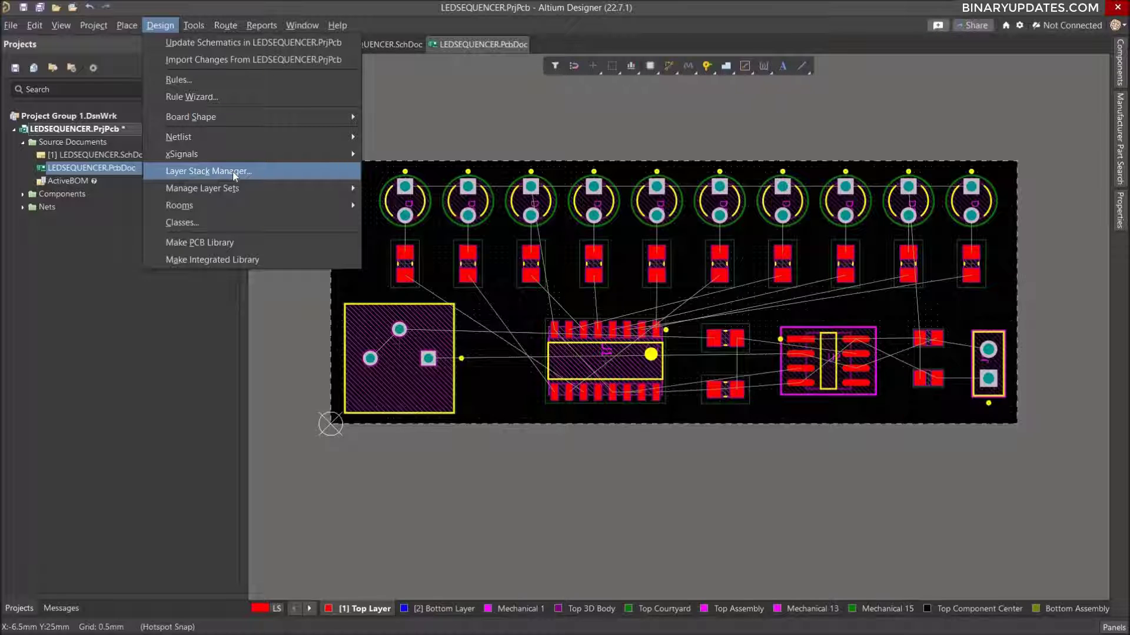
pyautogui.click(233, 172)
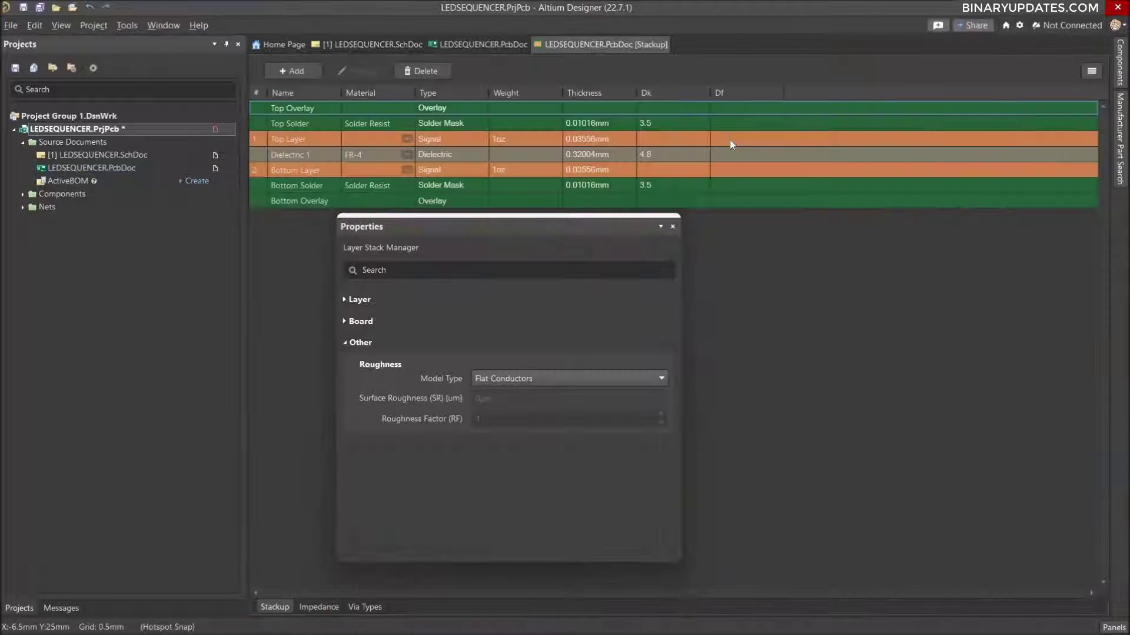
pyautogui.click(674, 228)
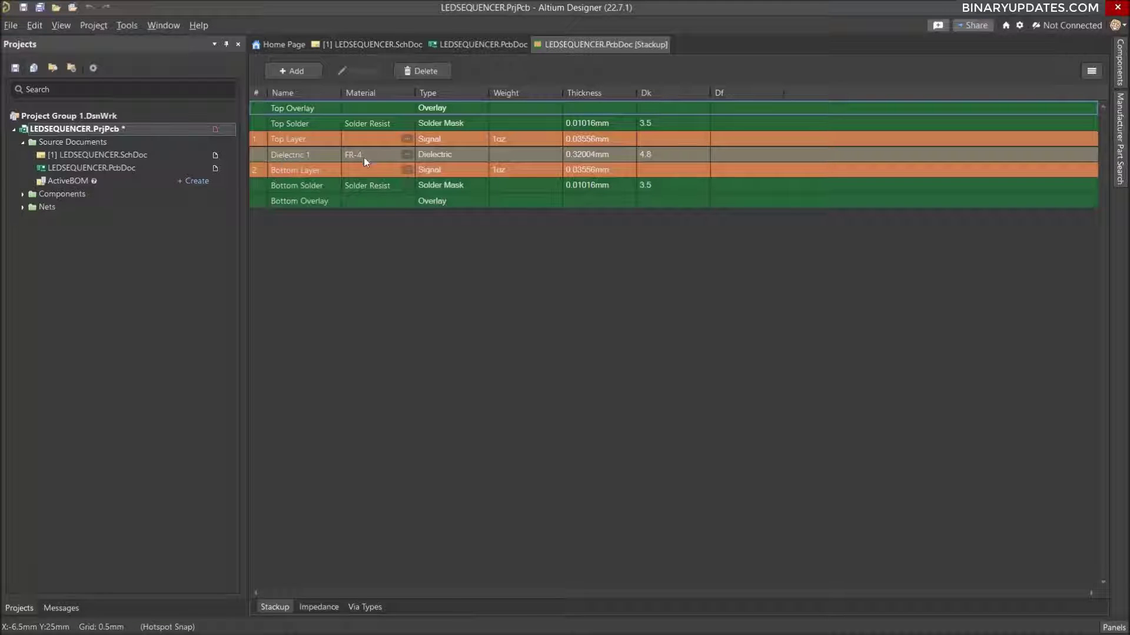
pyautogui.doubleClick(585, 154)
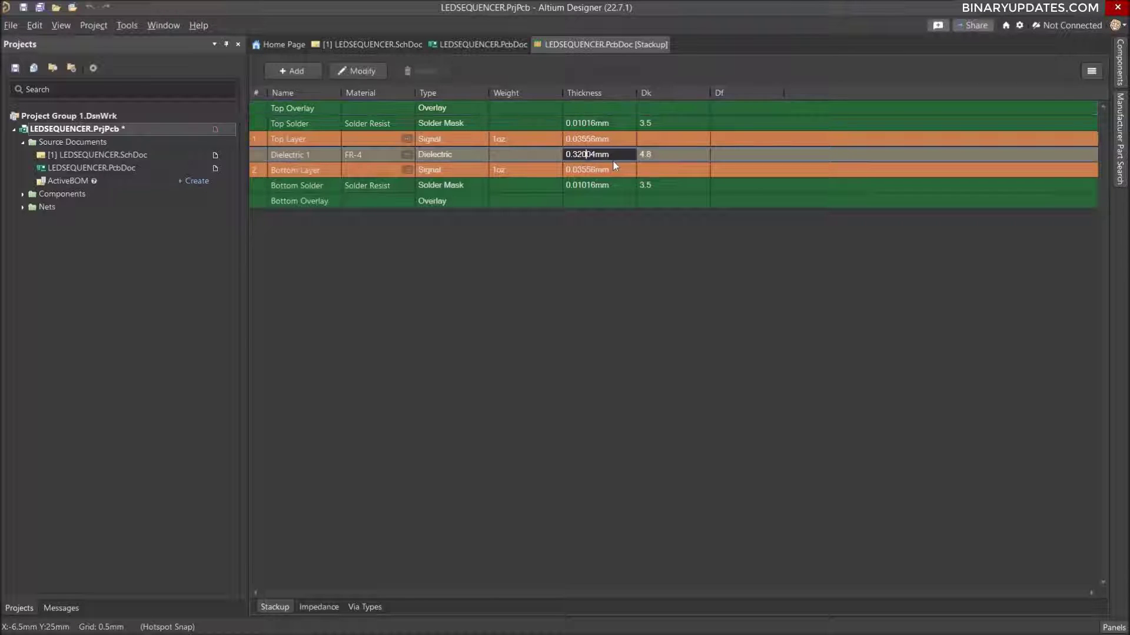
pyautogui.moveTo(611, 155); pyautogui.dragTo(506, 162)
pyautogui.write('1.6')
pyautogui.press('Return')
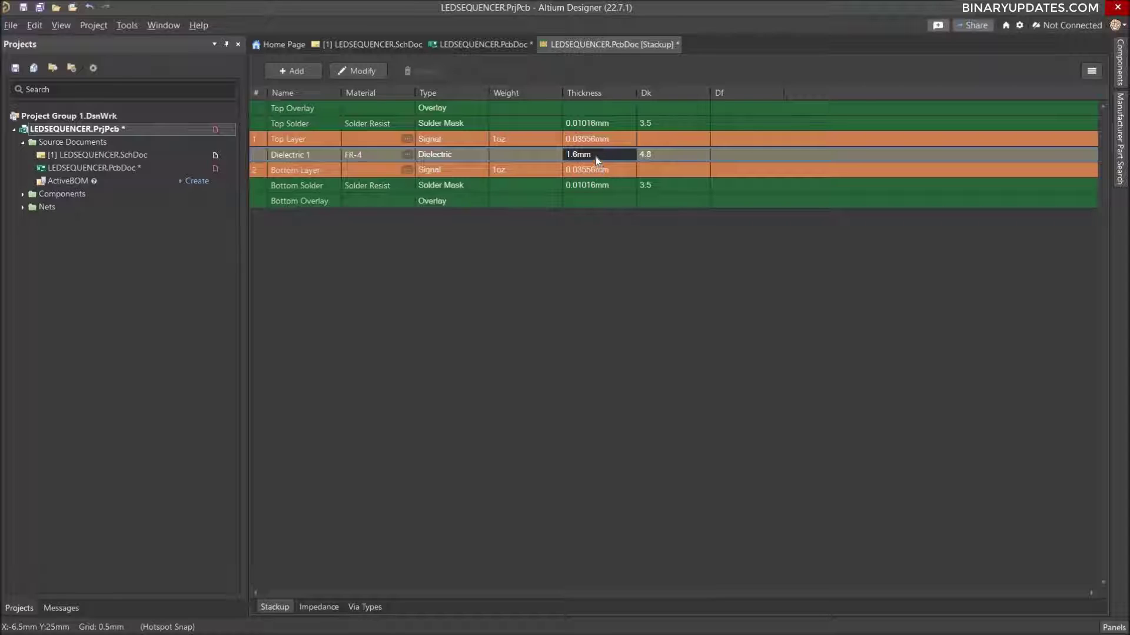
pyautogui.hotkey('ctrl', 's')
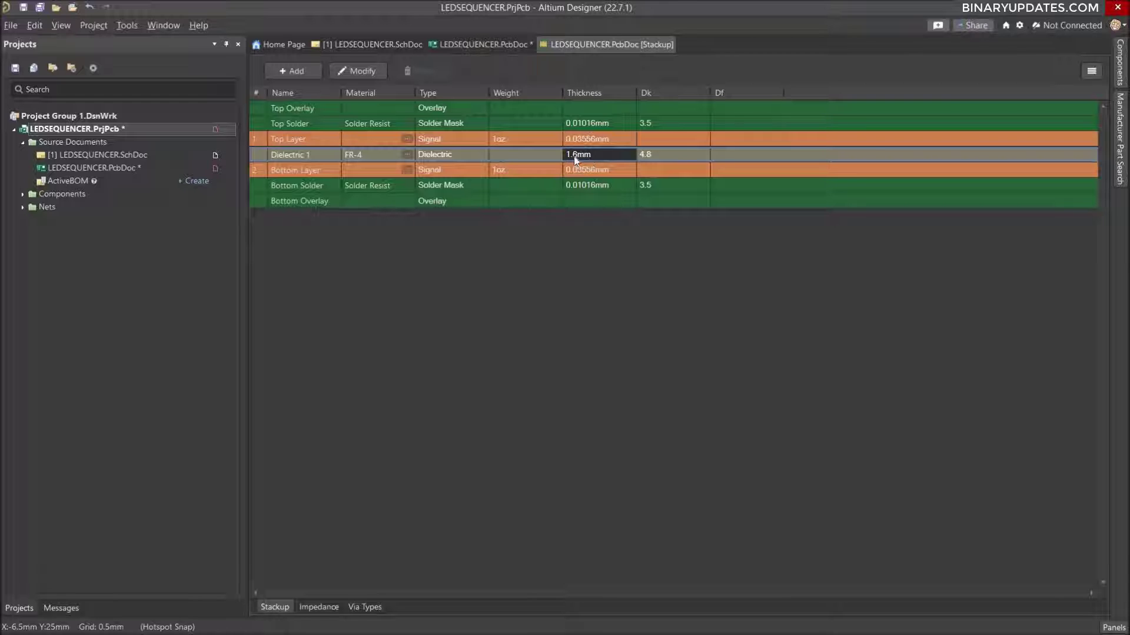
# Return to the LEDSEQUENCER.PcbDoc layout and save the PCB document.
pyautogui.click(481, 44)
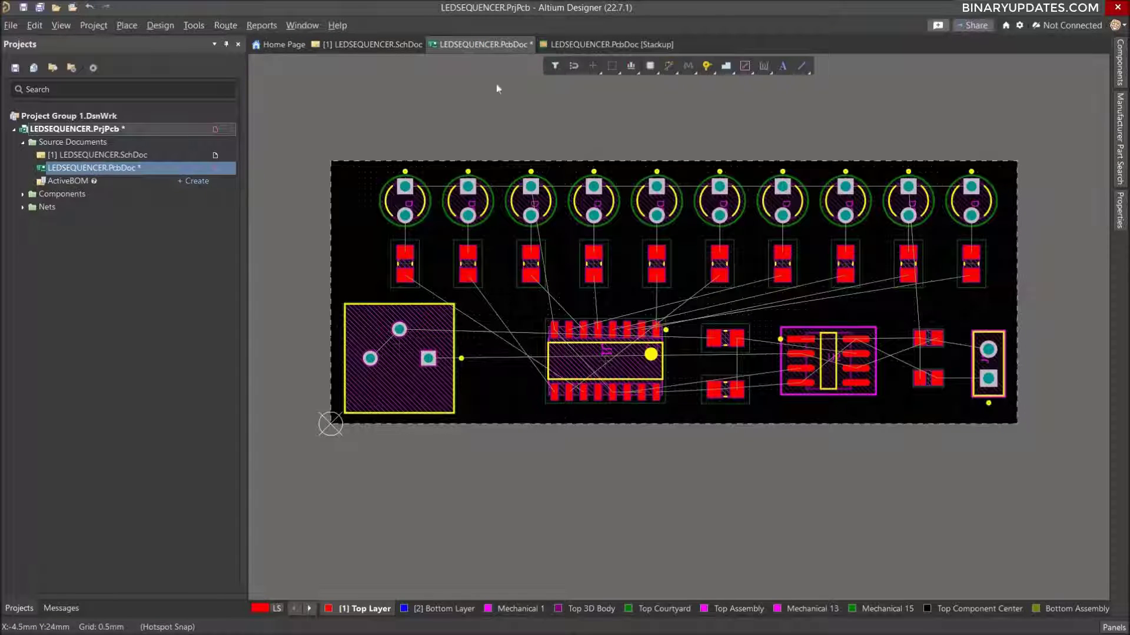
pyautogui.click(23, 144)
pyautogui.click(23, 143)
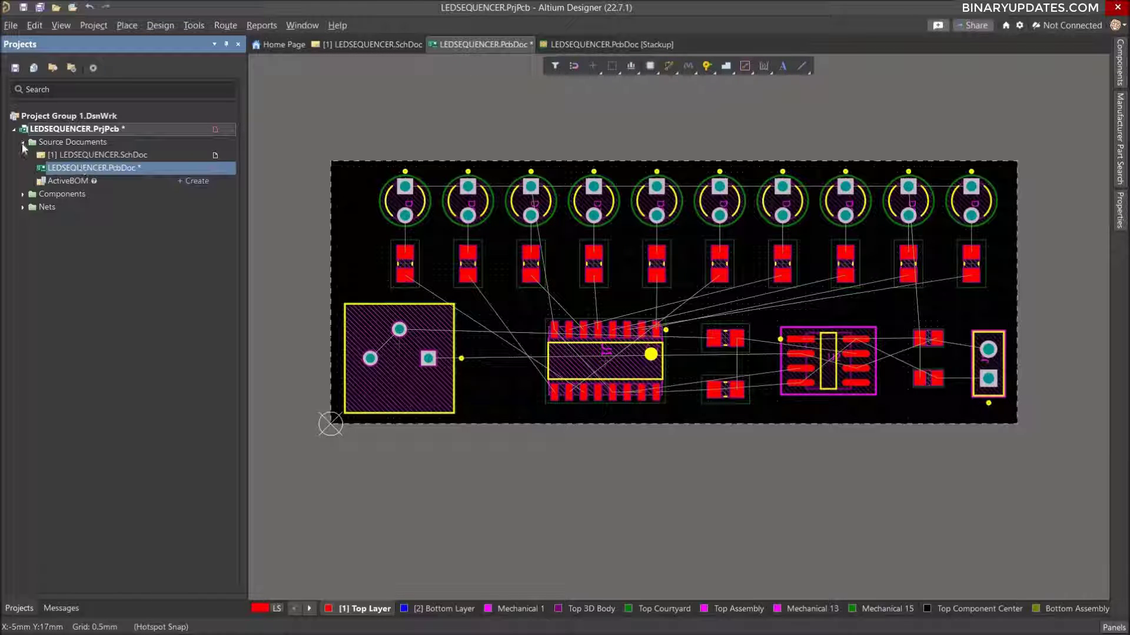
pyautogui.rightClick(102, 174)
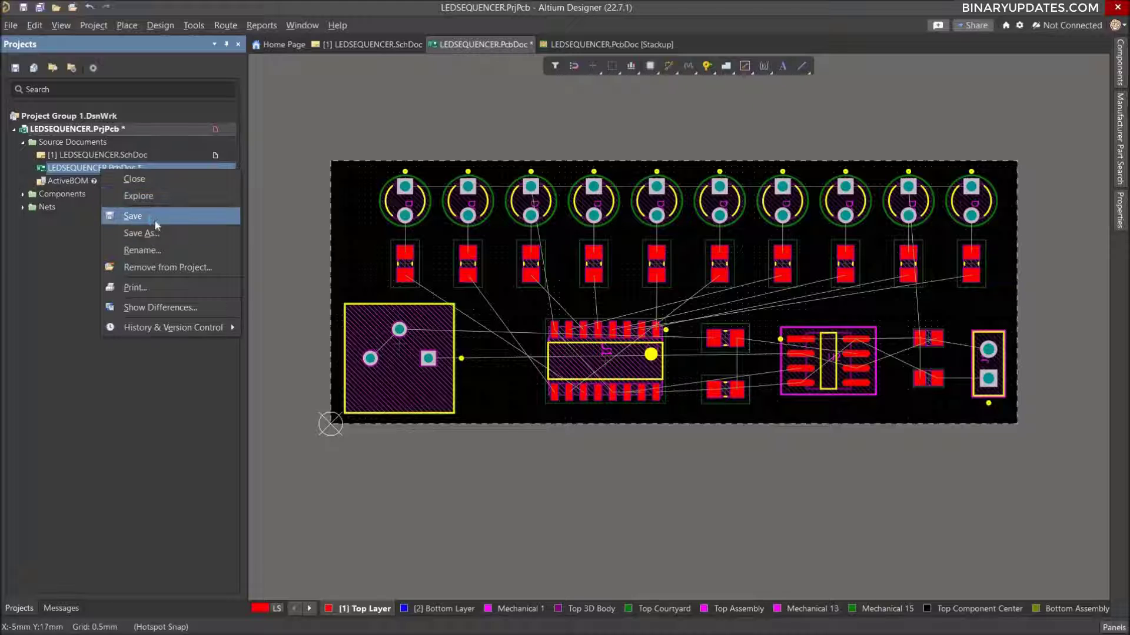
pyautogui.click(137, 217)
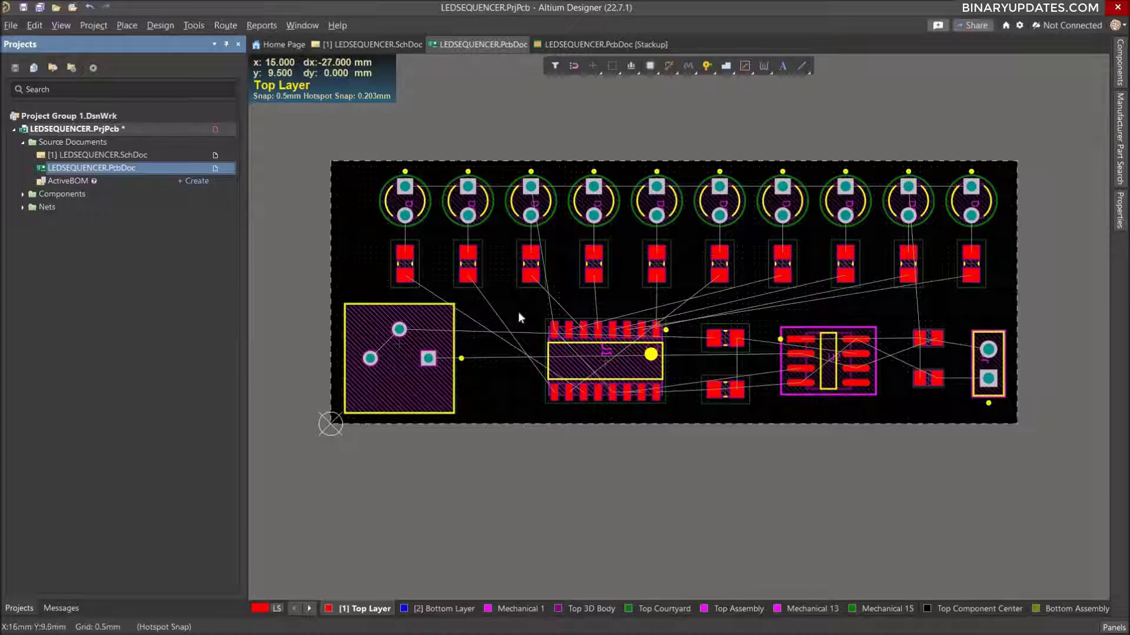
# Open the PCB design rules and set the electrical Clearance rule's minimum clearance to 0.3 mm.
pyautogui.click(160, 27)
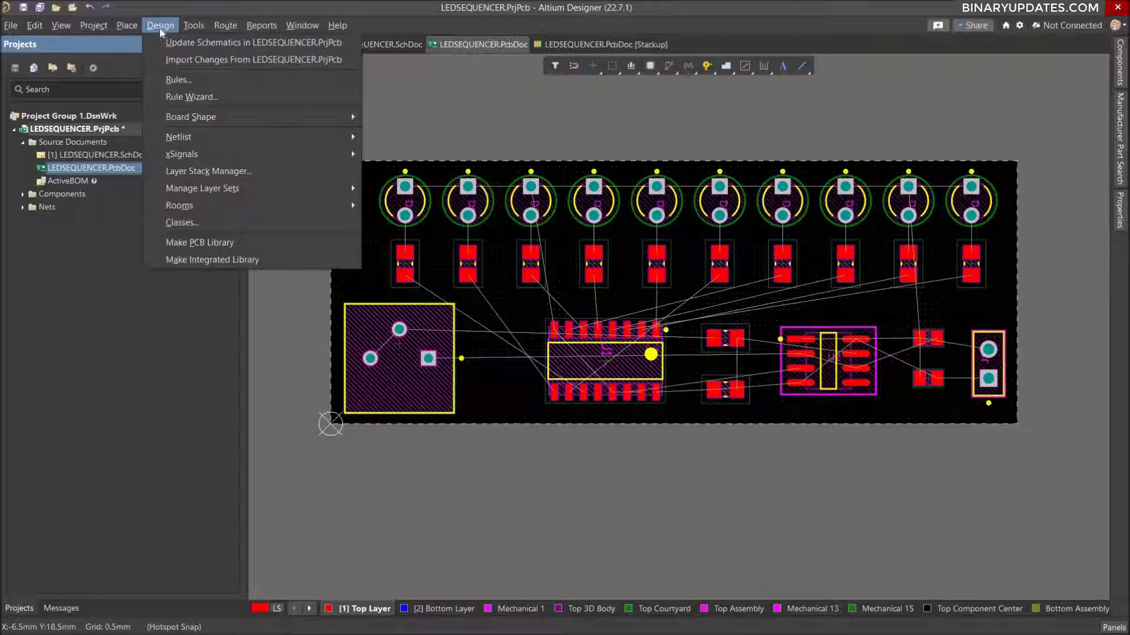
pyautogui.click(189, 81)
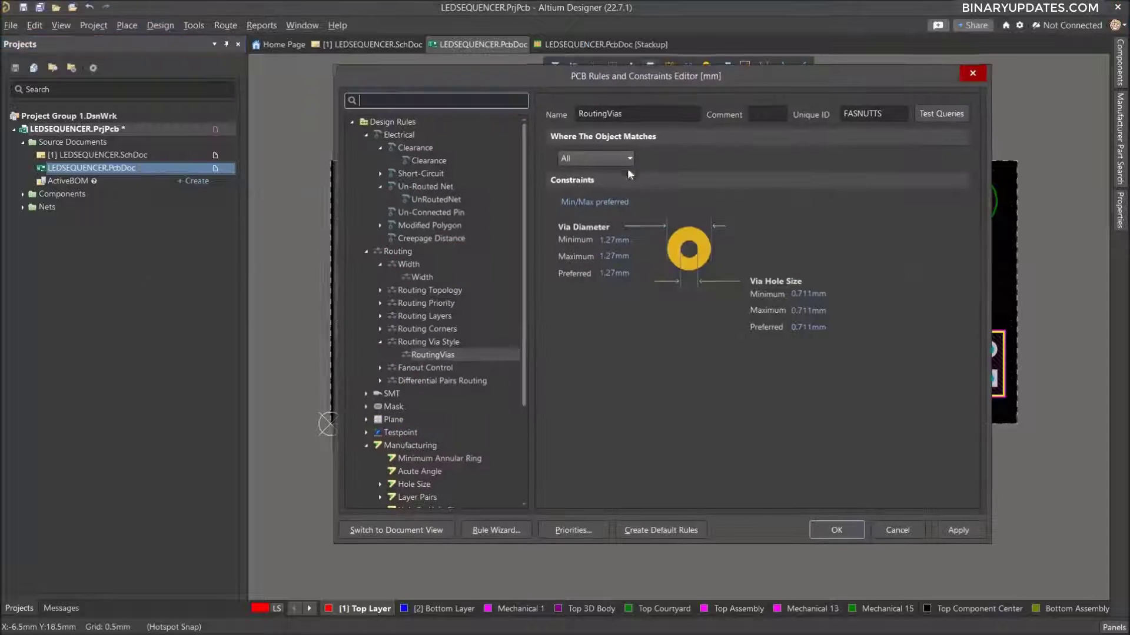
pyautogui.click(421, 162)
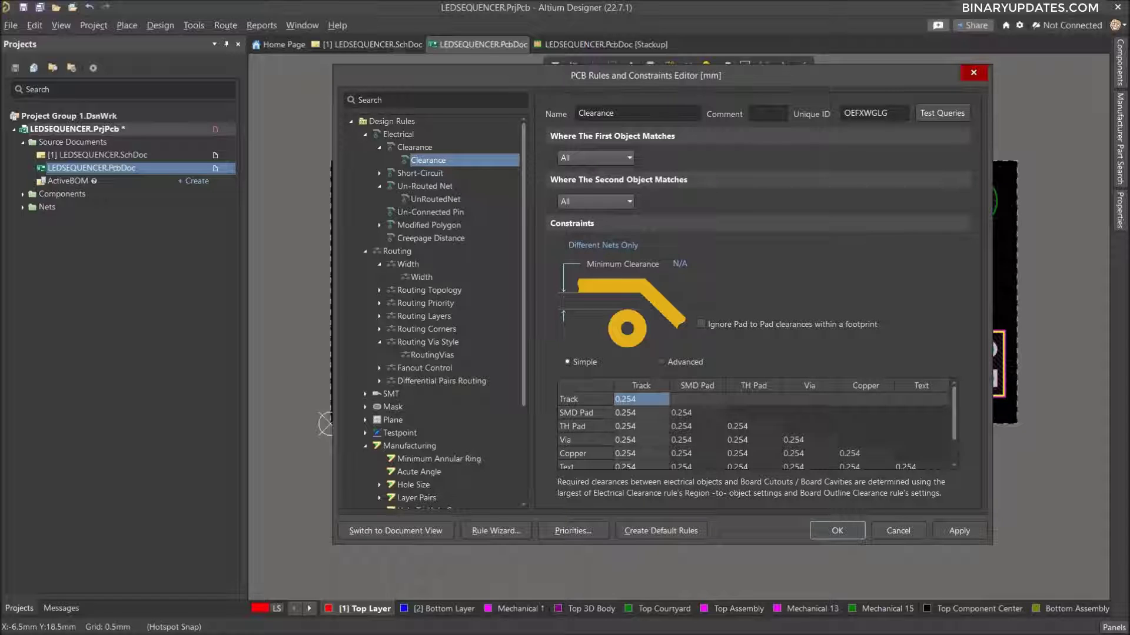
pyautogui.click(680, 264)
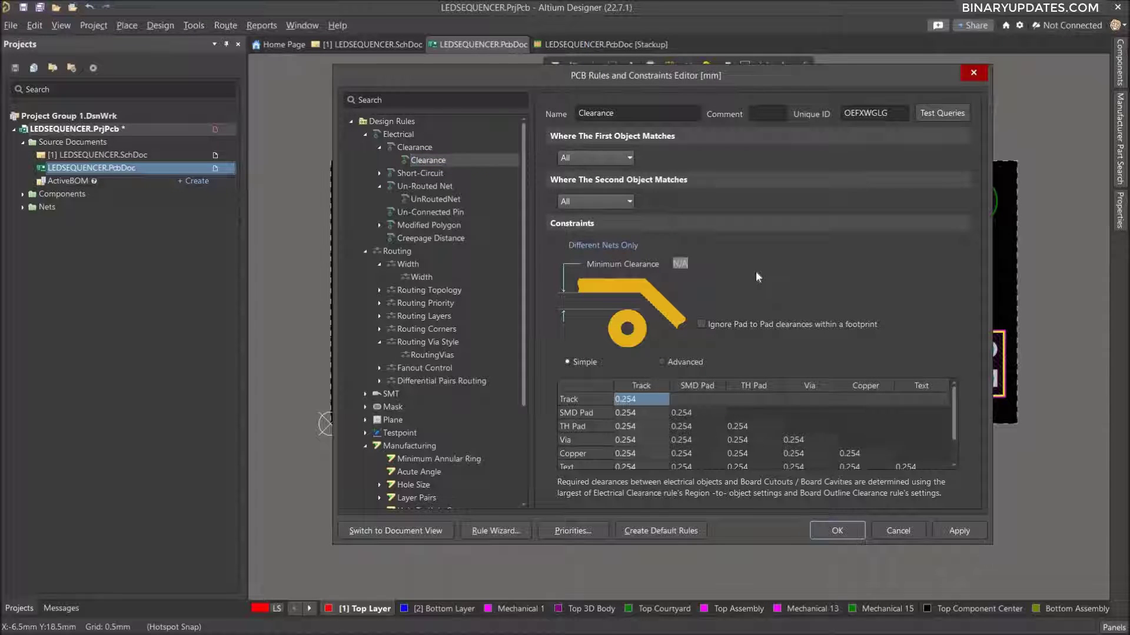
pyautogui.write('0.3')
pyautogui.click(808, 312)
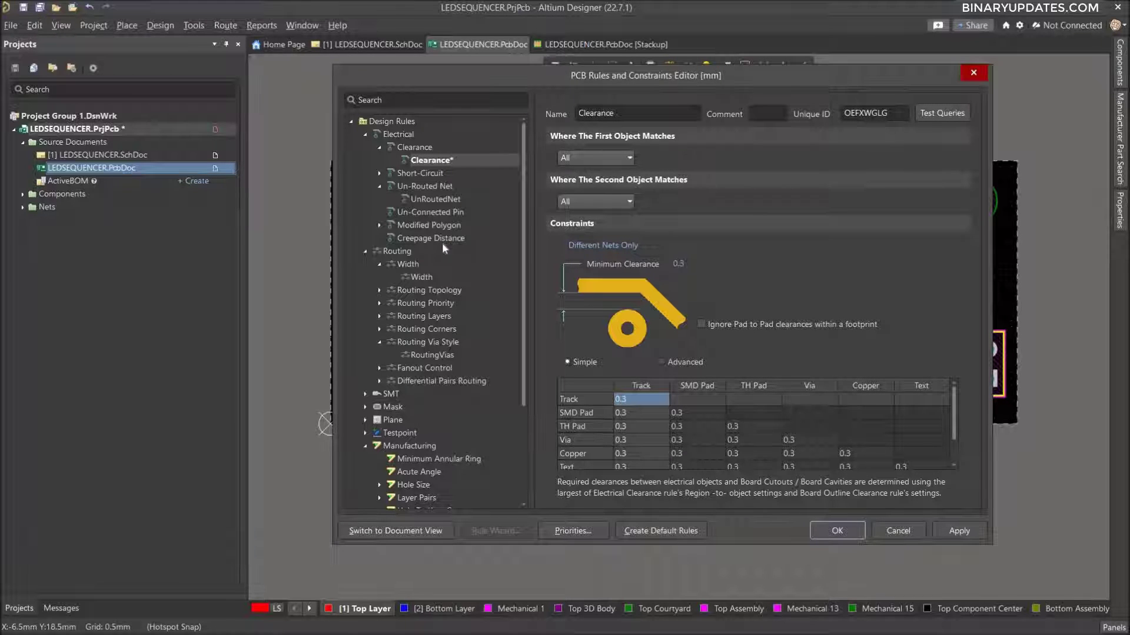
# Set the routing Width rule to 0.5 mm preferred, 0.3 mm minimum and 1 mm maximum.
pyautogui.click(397, 253)
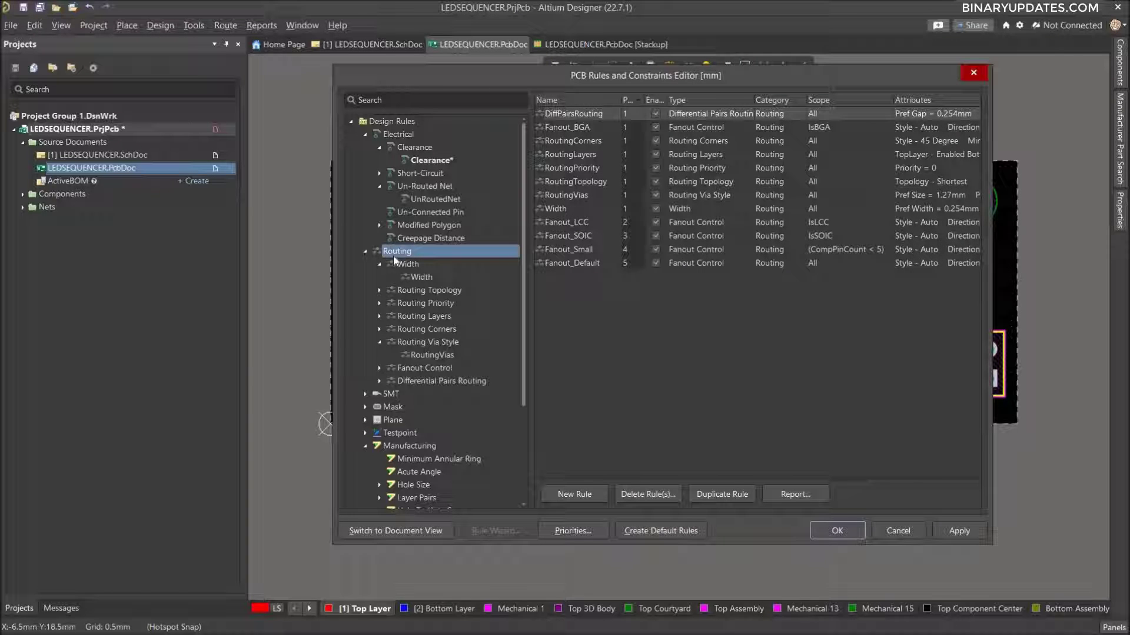
pyautogui.click(421, 277)
pyautogui.click(718, 202)
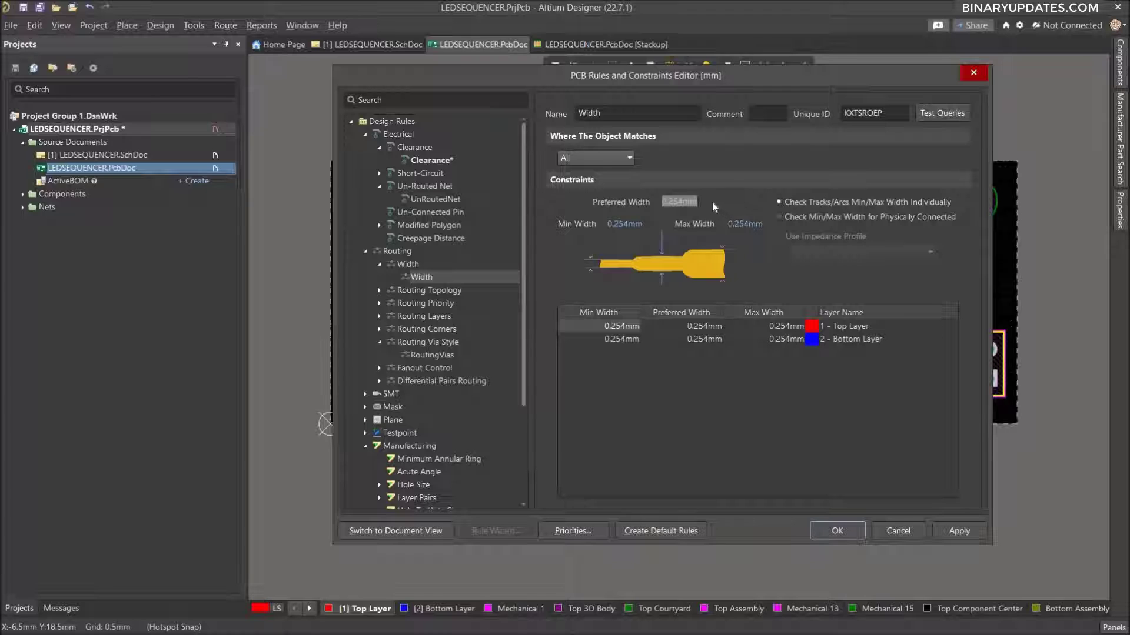
pyautogui.write('0.5')
pyautogui.press('Tab')
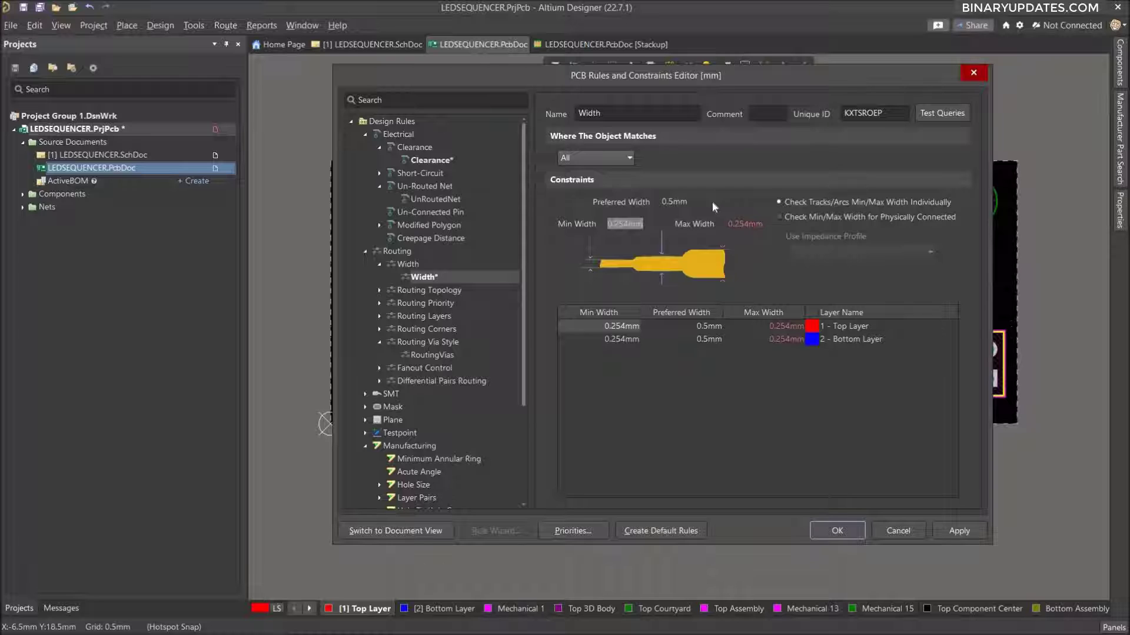
pyautogui.write('0.3')
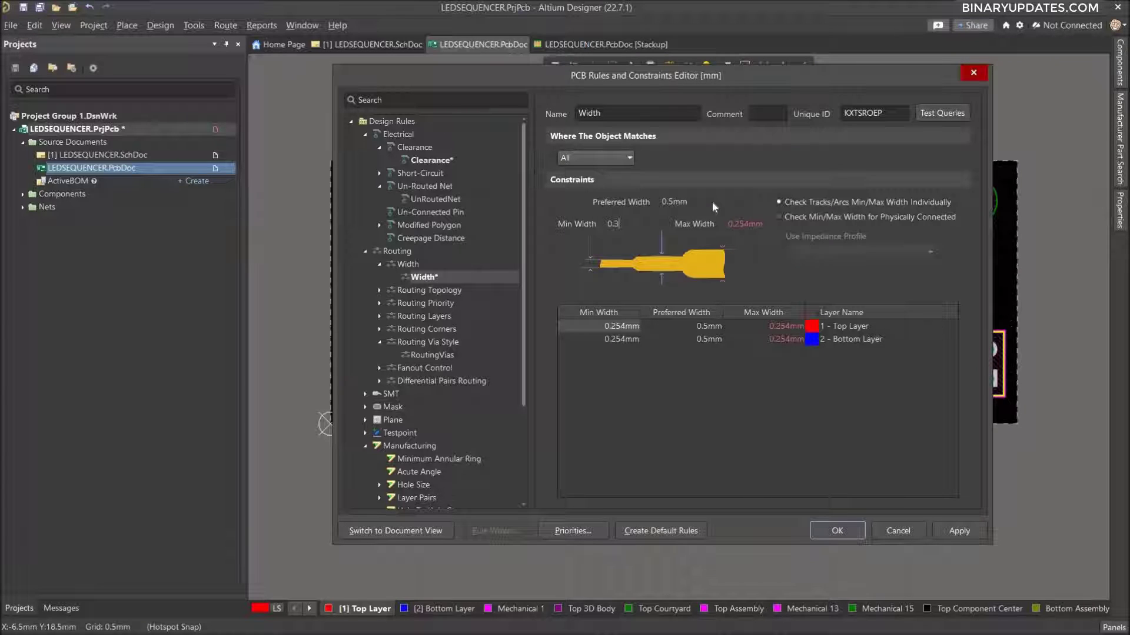
pyautogui.press('Tab')
pyautogui.write('1')
pyautogui.press('Tab')
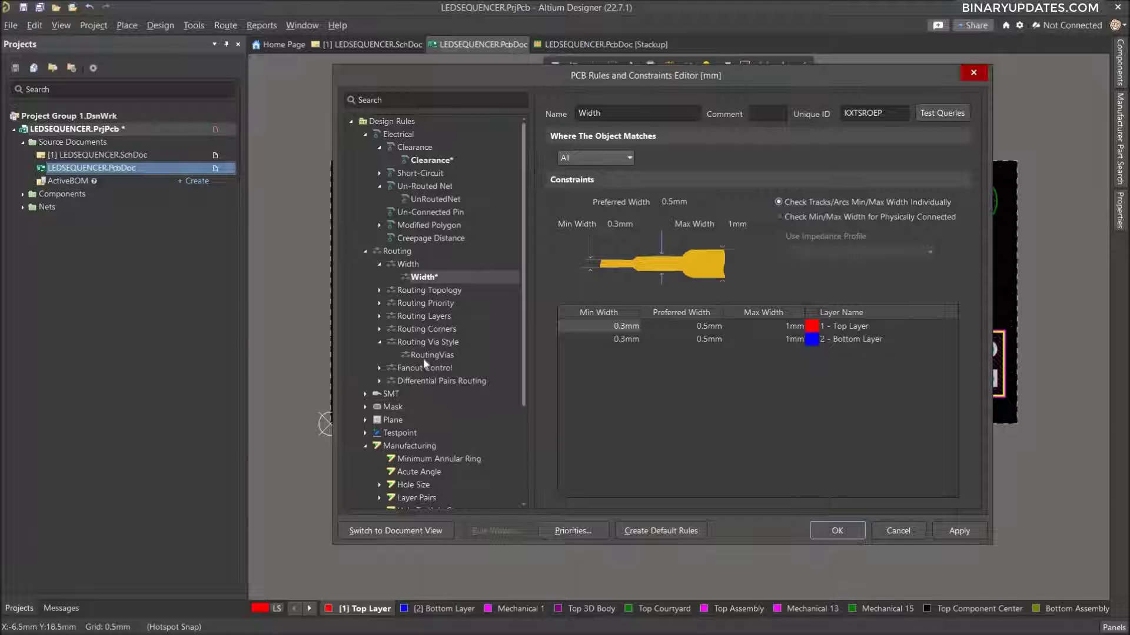
# In the RoutingVias rule, set minimum, maximum and preferred via diameter to 0.6 mm and all three via hole sizes to 0.3 mm.
pyautogui.click(433, 343)
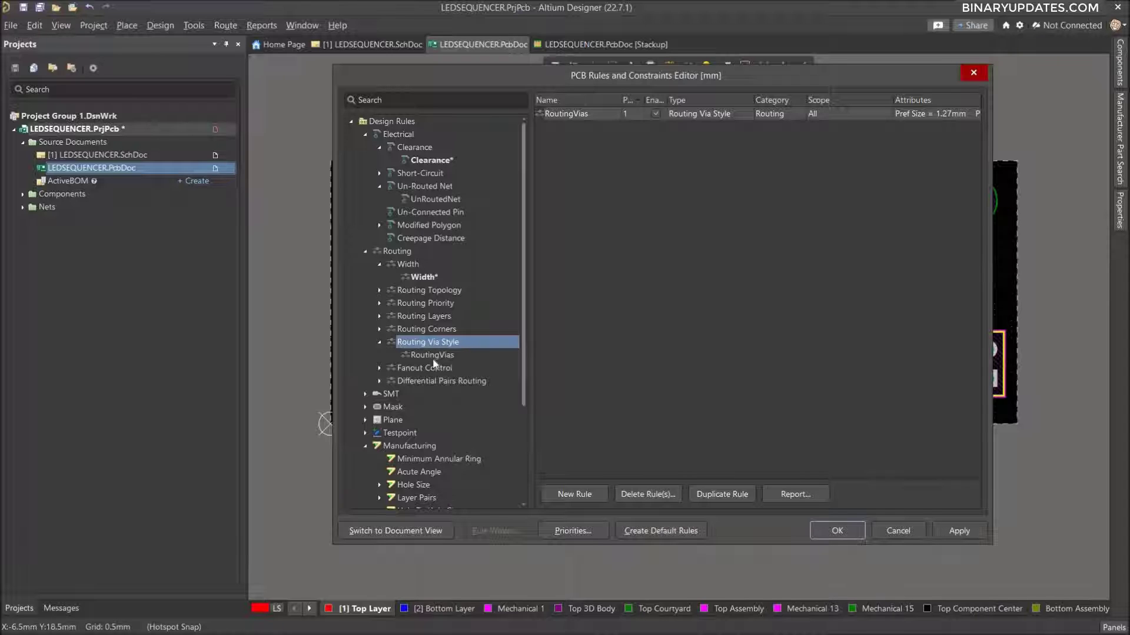
pyautogui.click(433, 356)
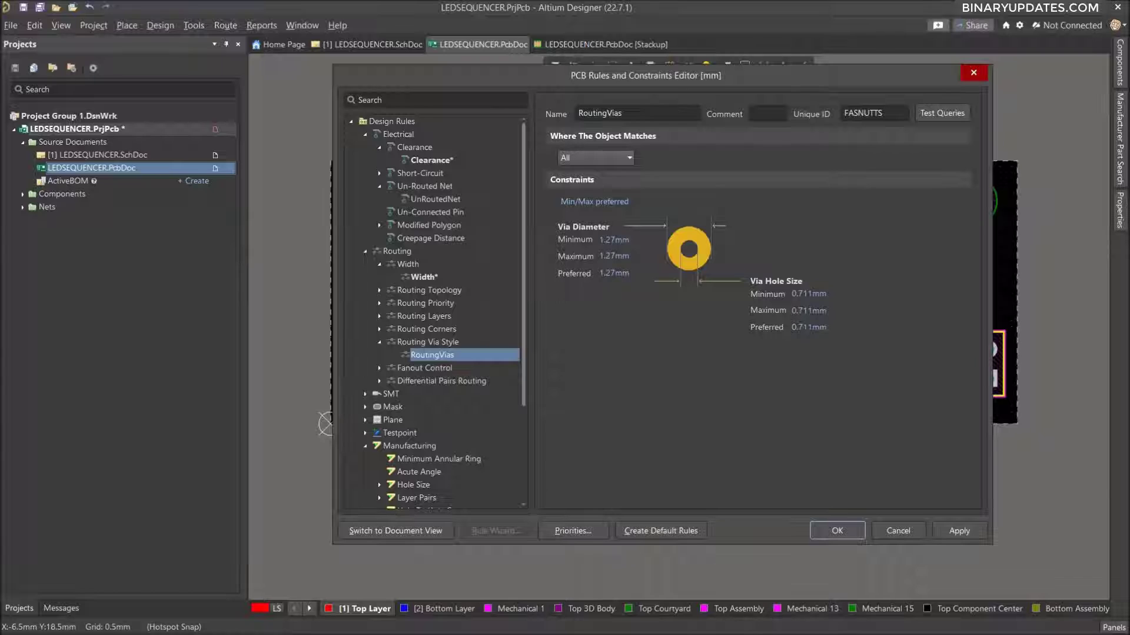
pyautogui.doubleClick(614, 240)
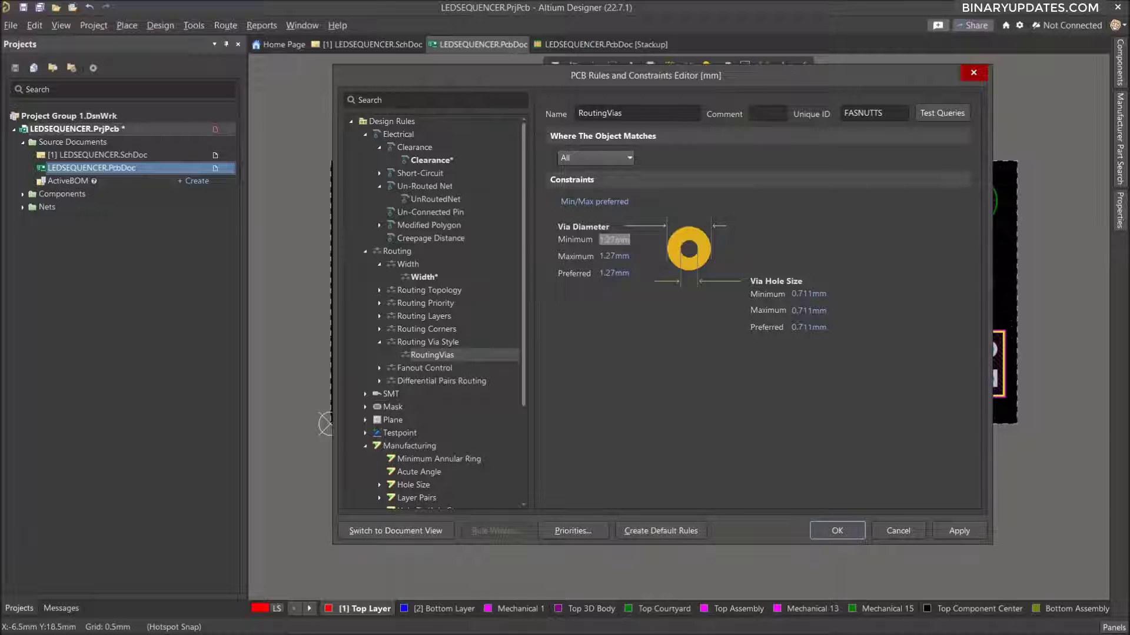
pyautogui.write('0.6')
pyautogui.press('Tab')
pyautogui.write('0.')
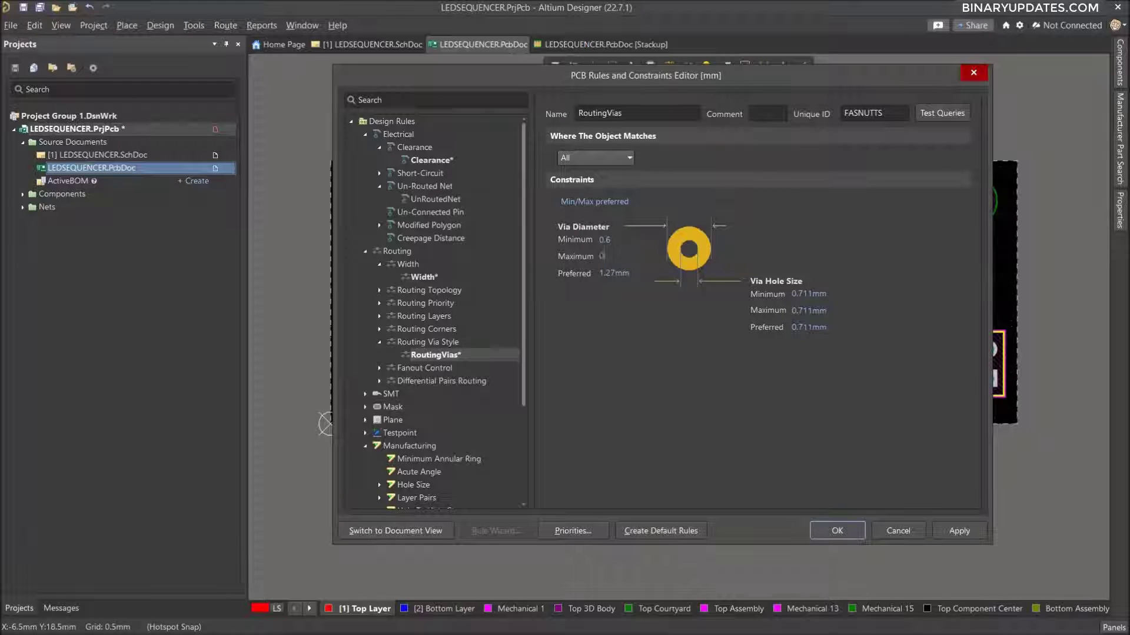
pyautogui.write('6')
pyautogui.press('Tab')
pyautogui.write('0.6')
pyautogui.press('Tab')
pyautogui.write('0.3')
pyautogui.press('Tab')
pyautogui.write('0.30.3')
# Set the SilkToSolderMaskClearance rule's silkscreen to object minimum clearance to 0.1 mm and apply the rule changes.
pyautogui.moveTo(521, 293); pyautogui.dragTo(516, 386)
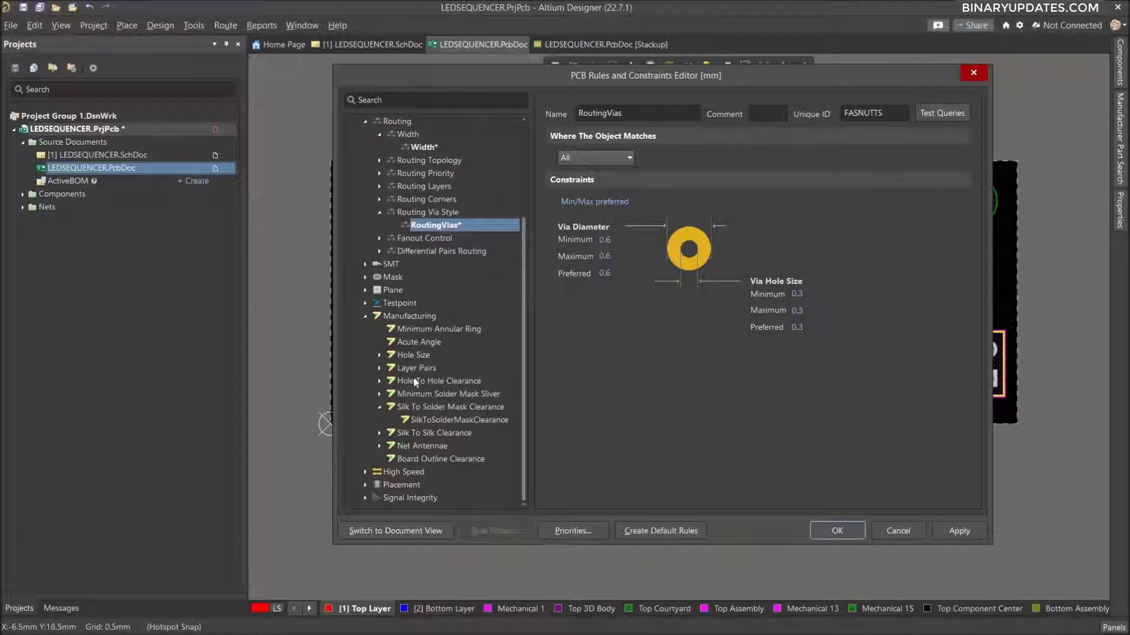
pyautogui.click(433, 408)
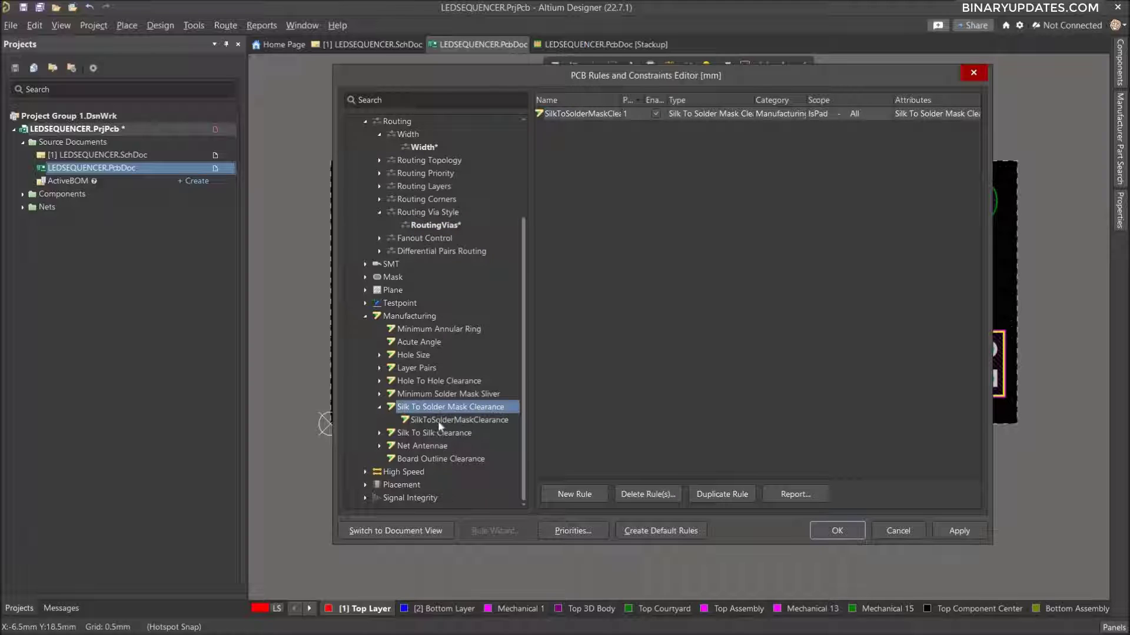
pyautogui.click(422, 421)
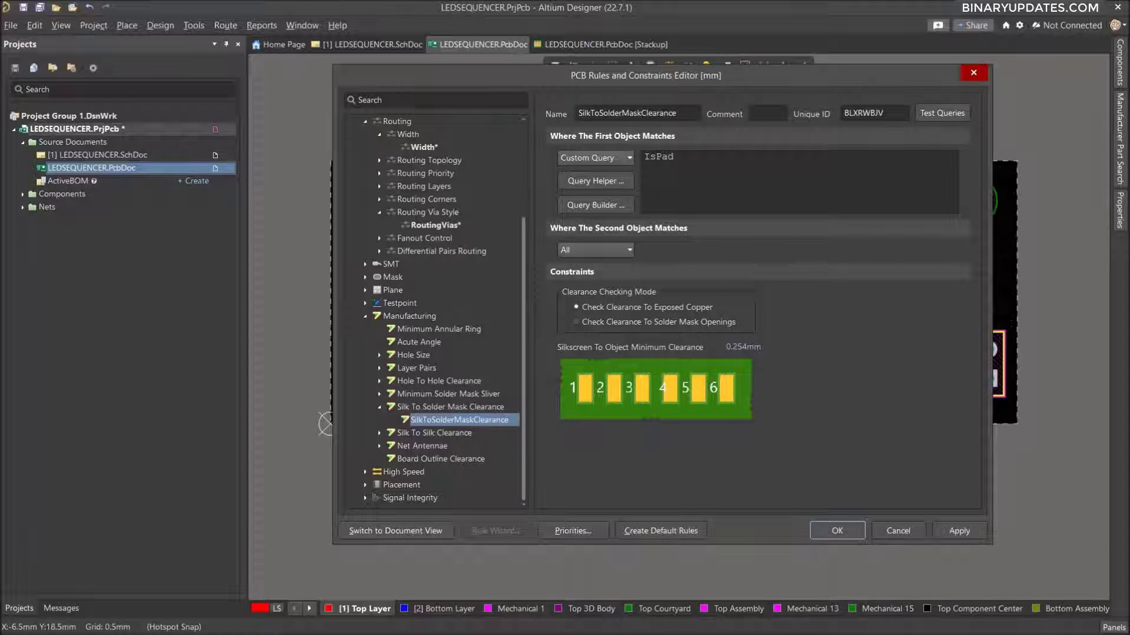
pyautogui.click(744, 347)
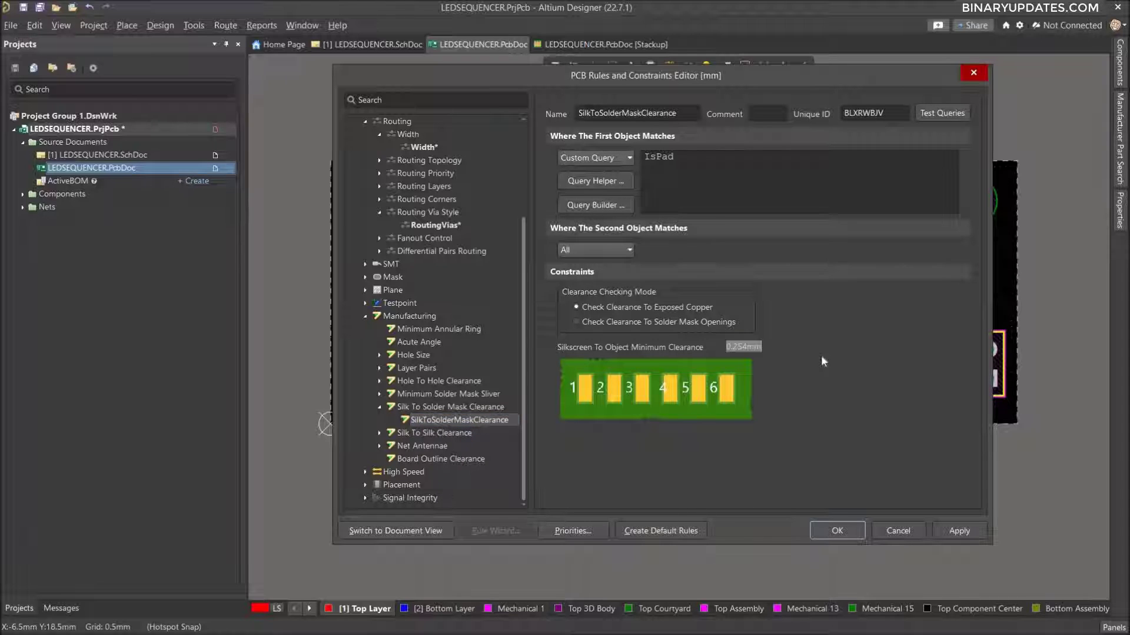
pyautogui.write('0.1')
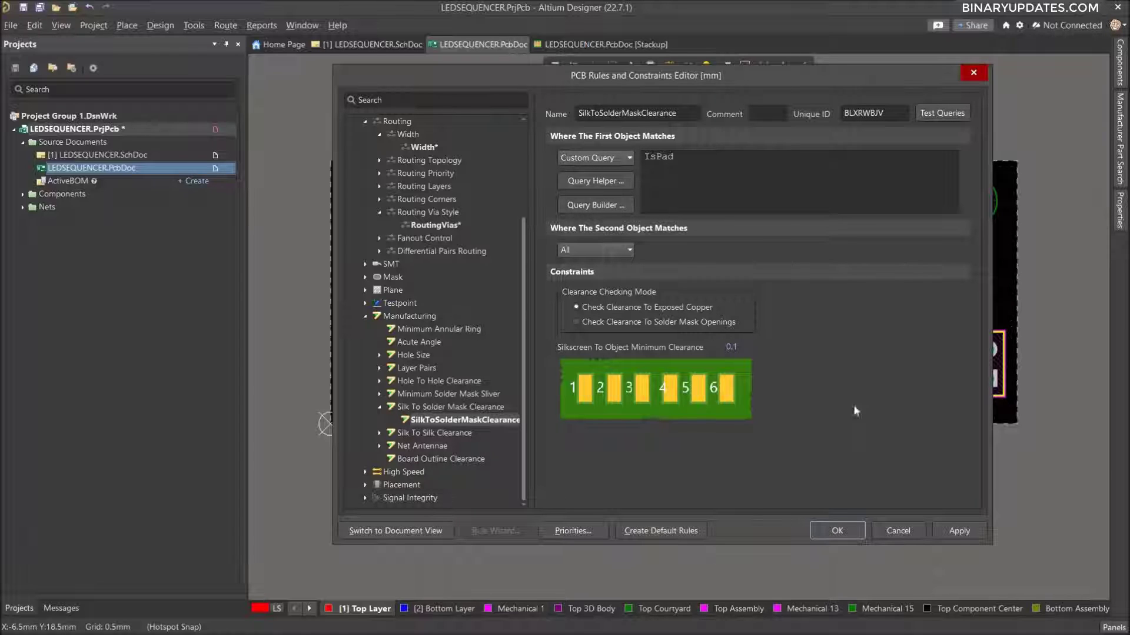
pyautogui.click(960, 533)
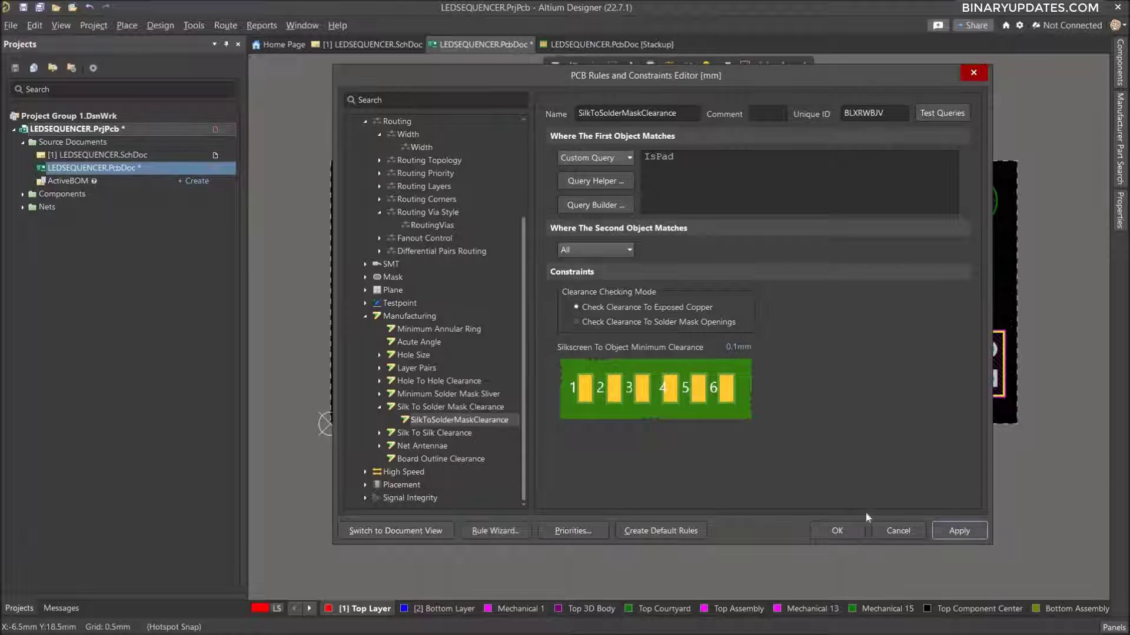
# Check that Online DRC is enabled in the PCB Editor general preferences, accept them, and save the PCB document.
pyautogui.click(838, 532)
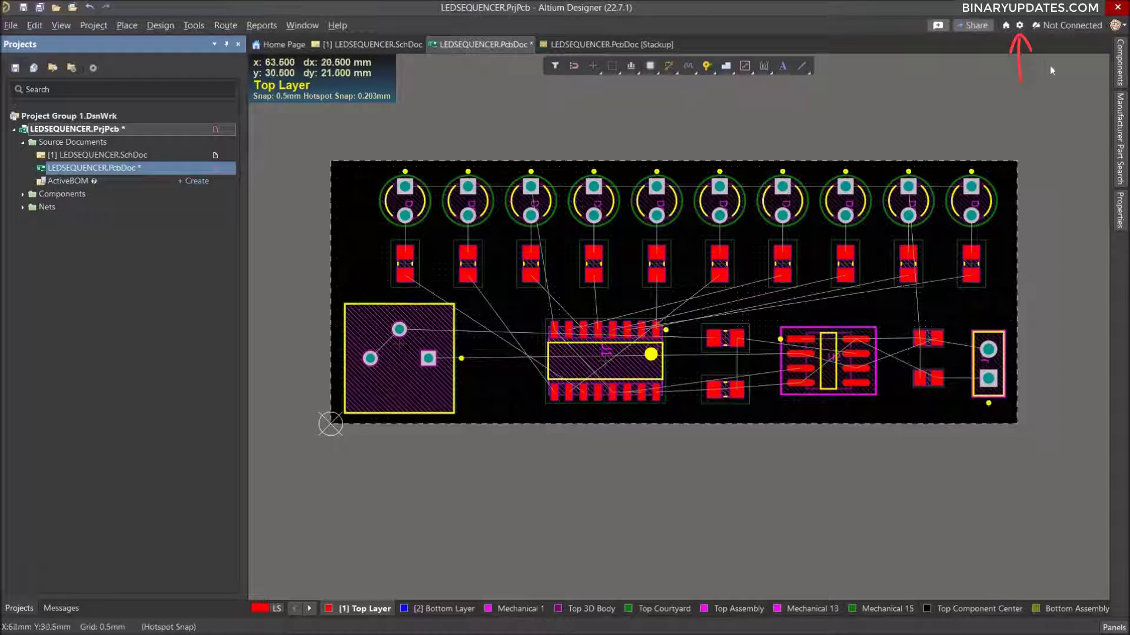
pyautogui.click(1020, 25)
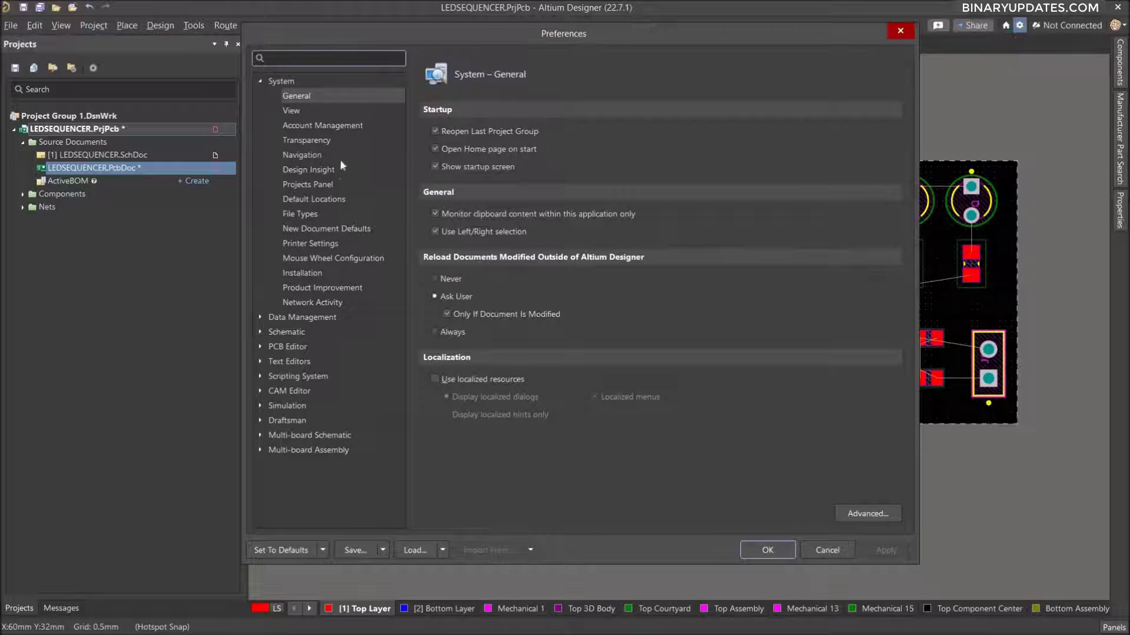
pyautogui.click(262, 348)
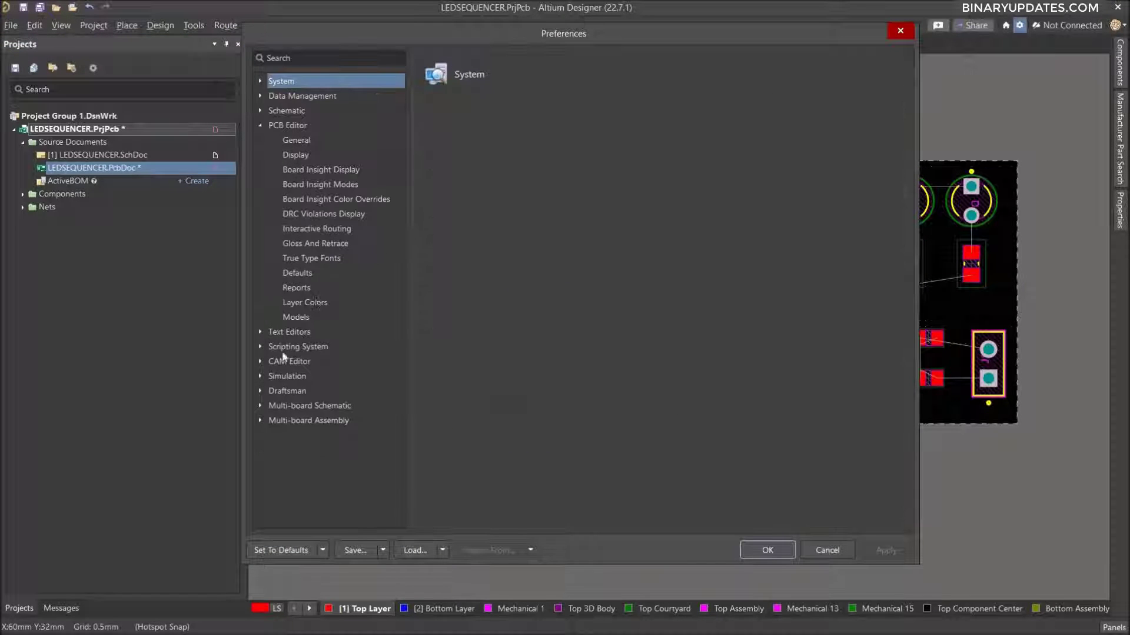
pyautogui.click(296, 142)
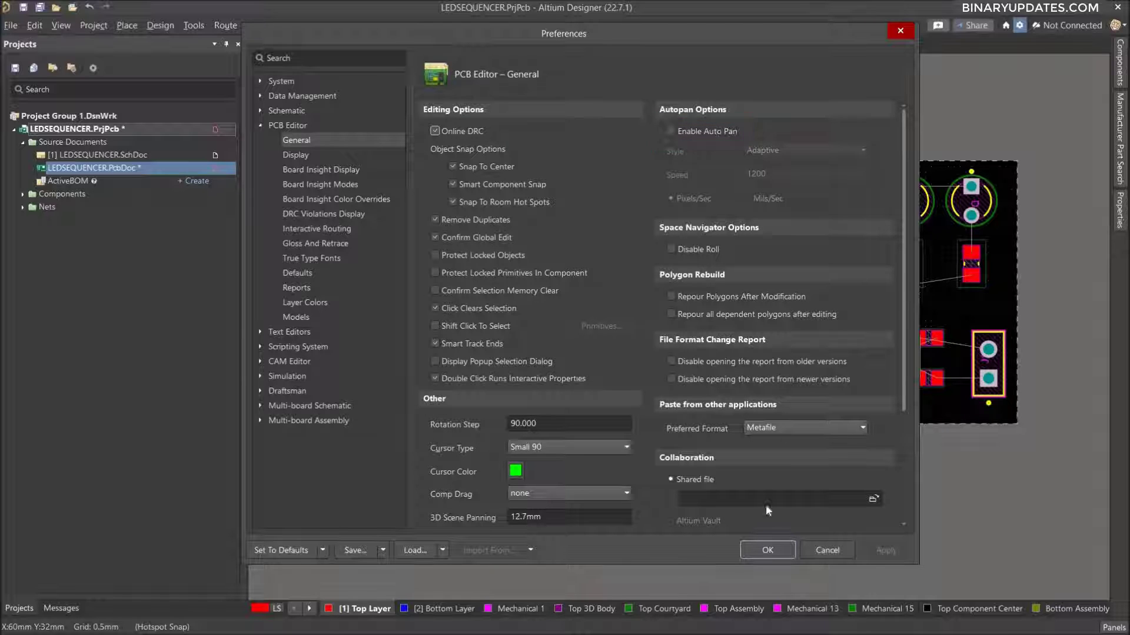
pyautogui.click(768, 550)
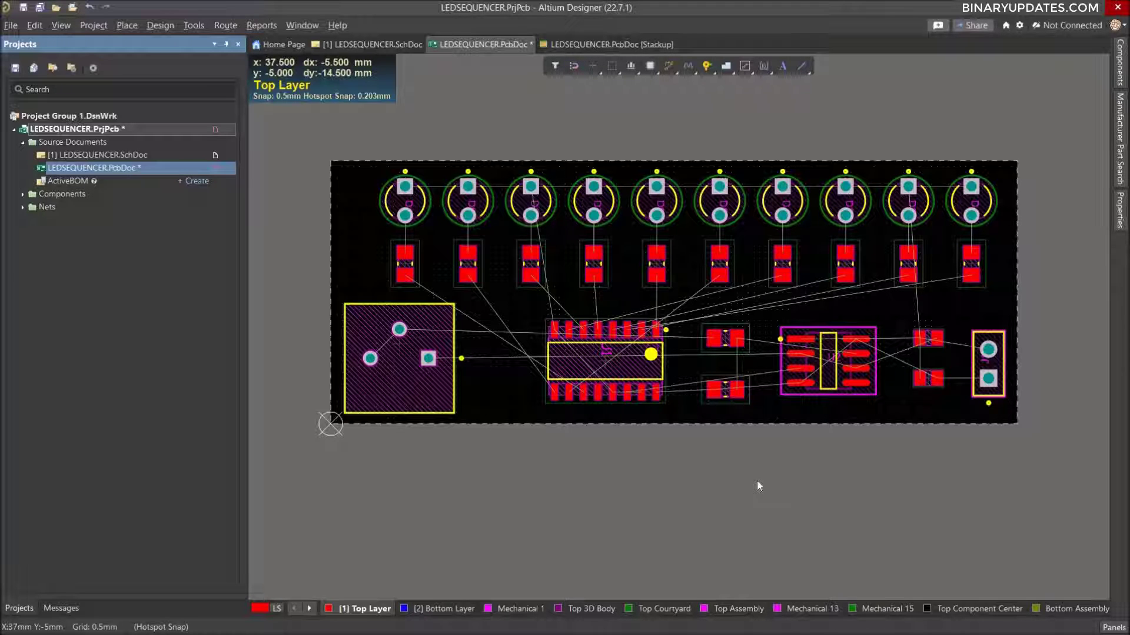
pyautogui.hotkey('ctrl', 's')
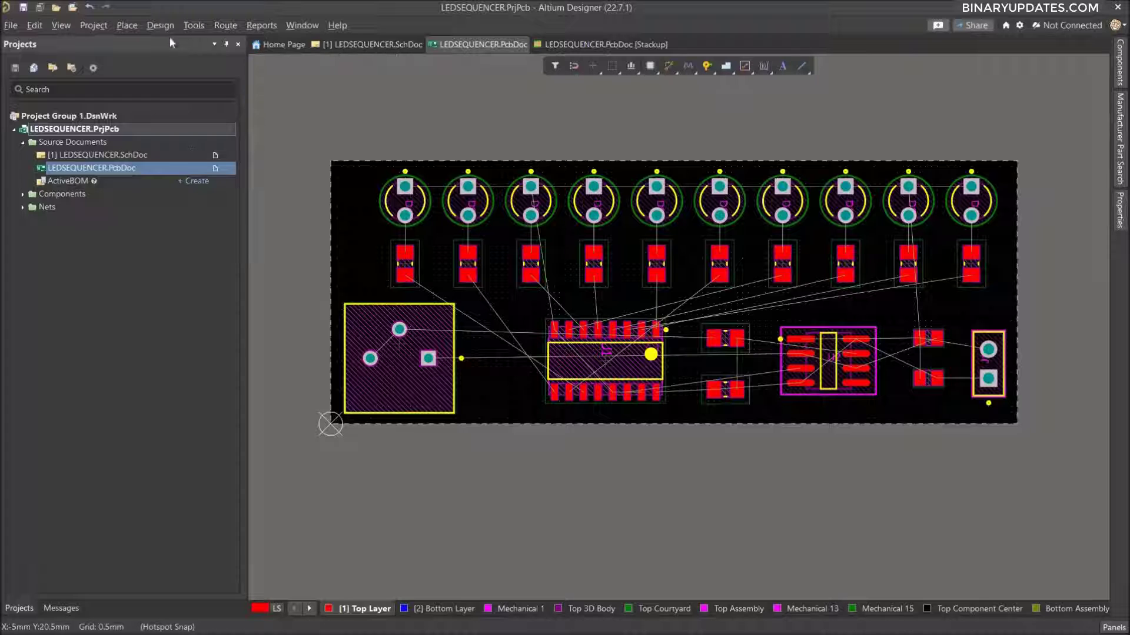
# In the design rules, enable checking for incomplete connections in the UnRoutedNet rule and apply the change.
pyautogui.click(157, 26)
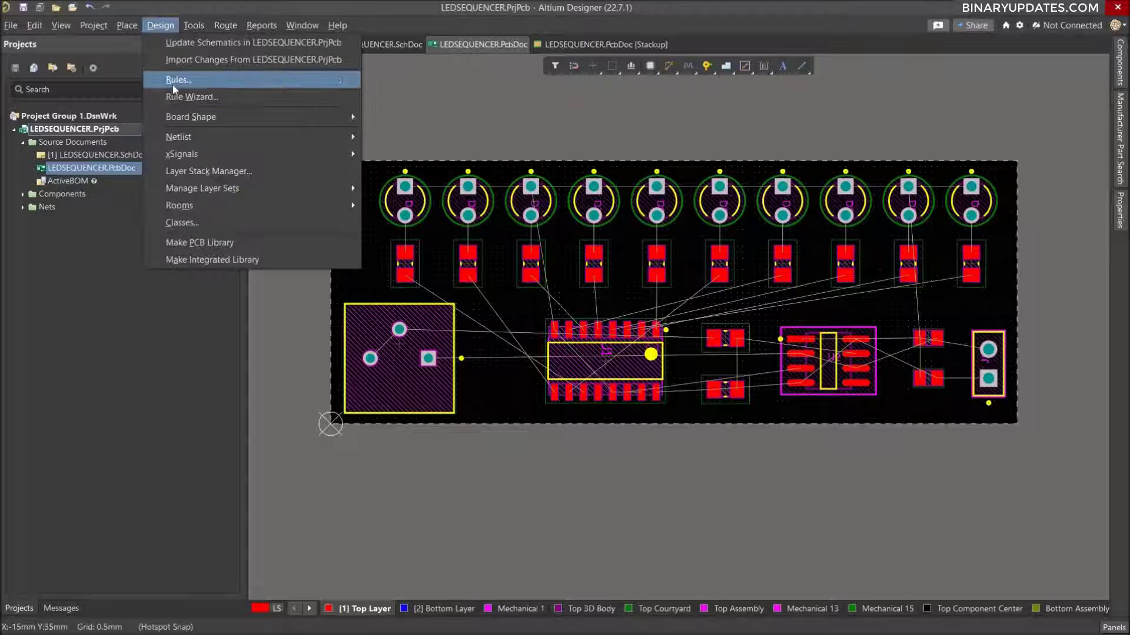
pyautogui.click(172, 85)
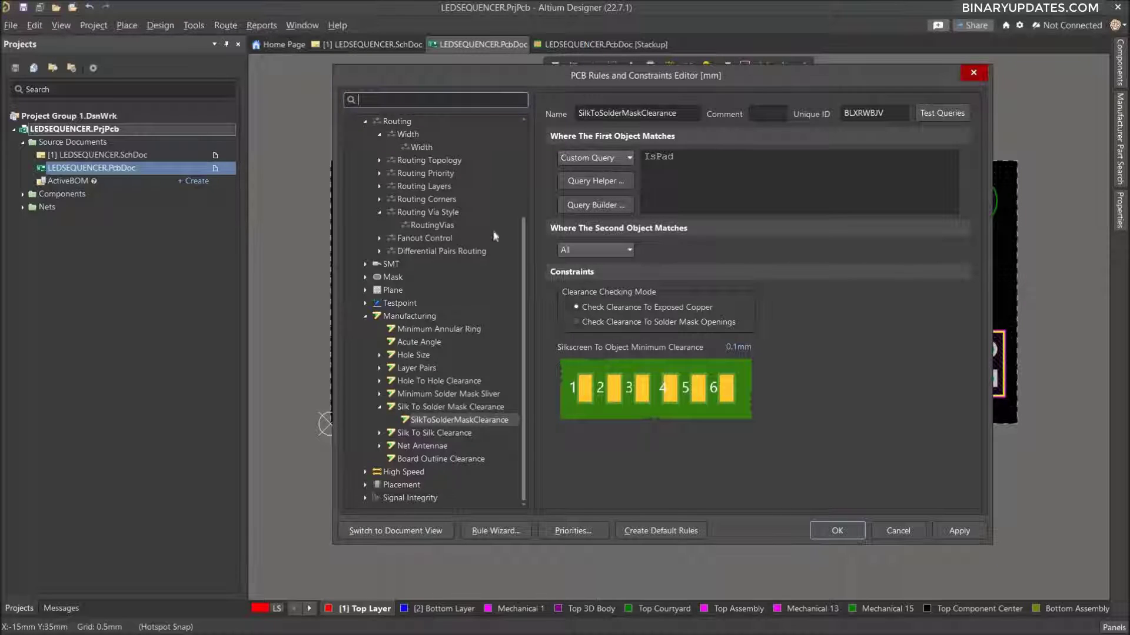
pyautogui.moveTo(524, 244); pyautogui.dragTo(521, 145)
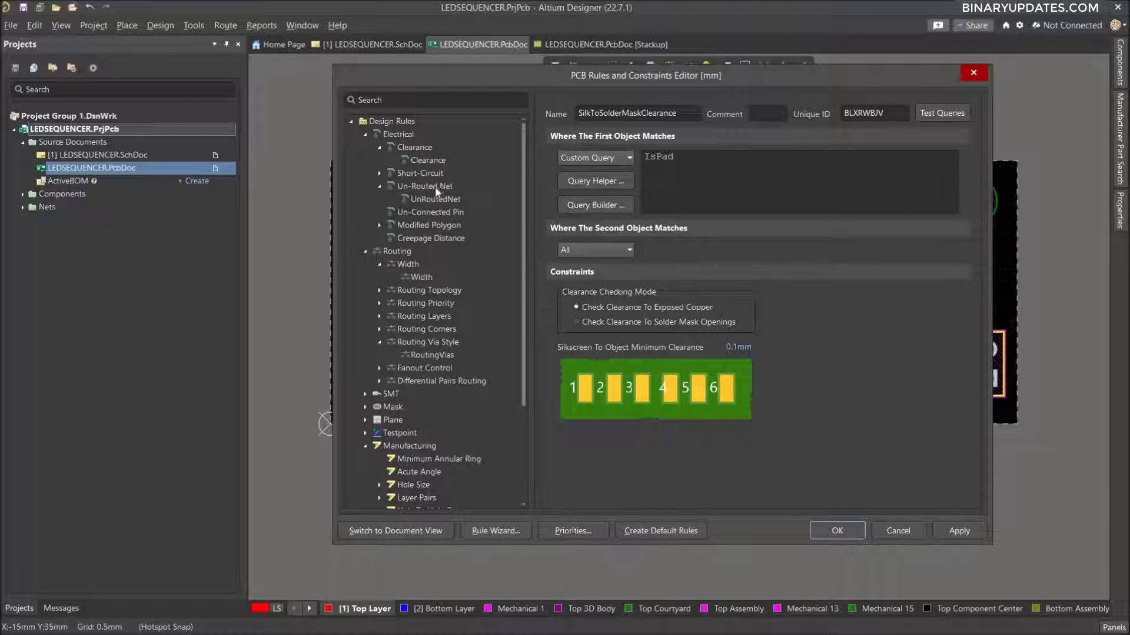
pyautogui.click(439, 199)
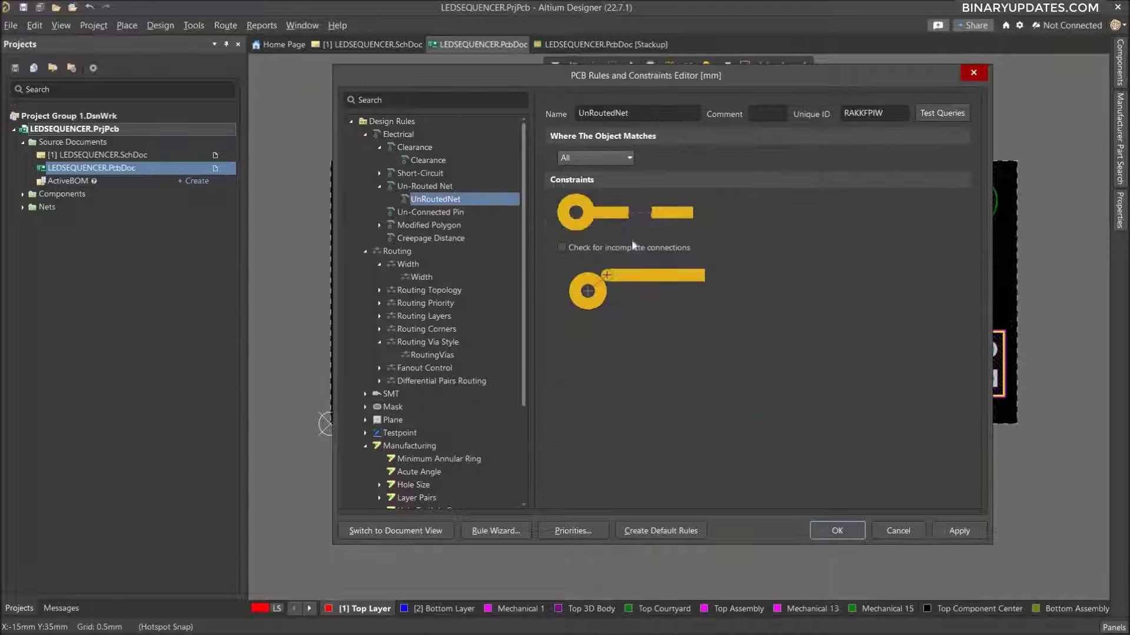
pyautogui.click(562, 247)
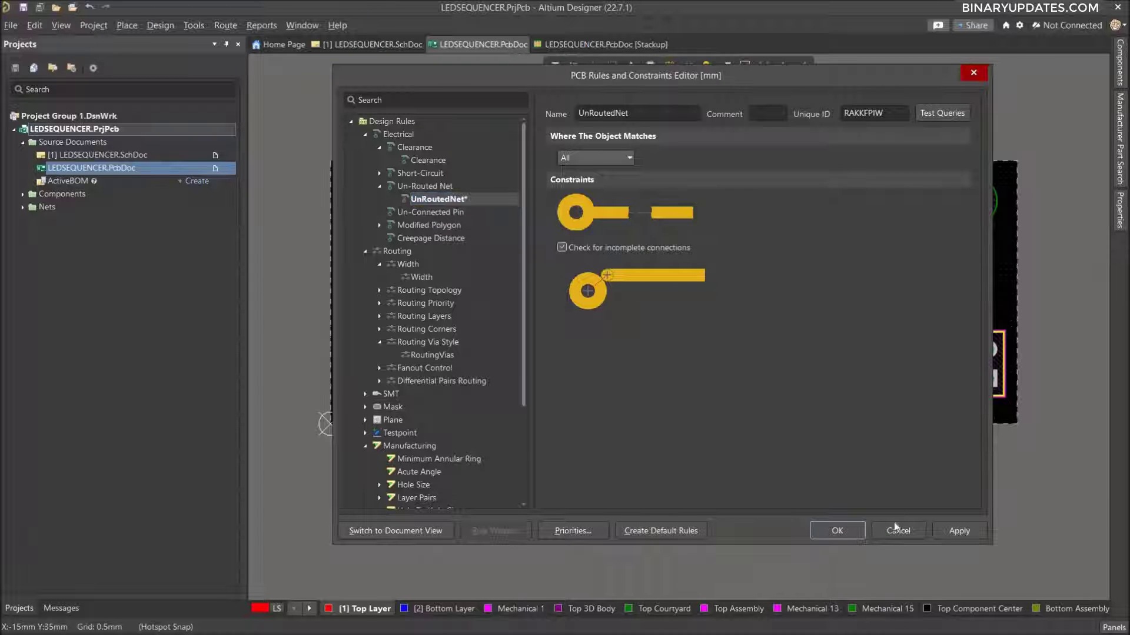
pyautogui.click(956, 527)
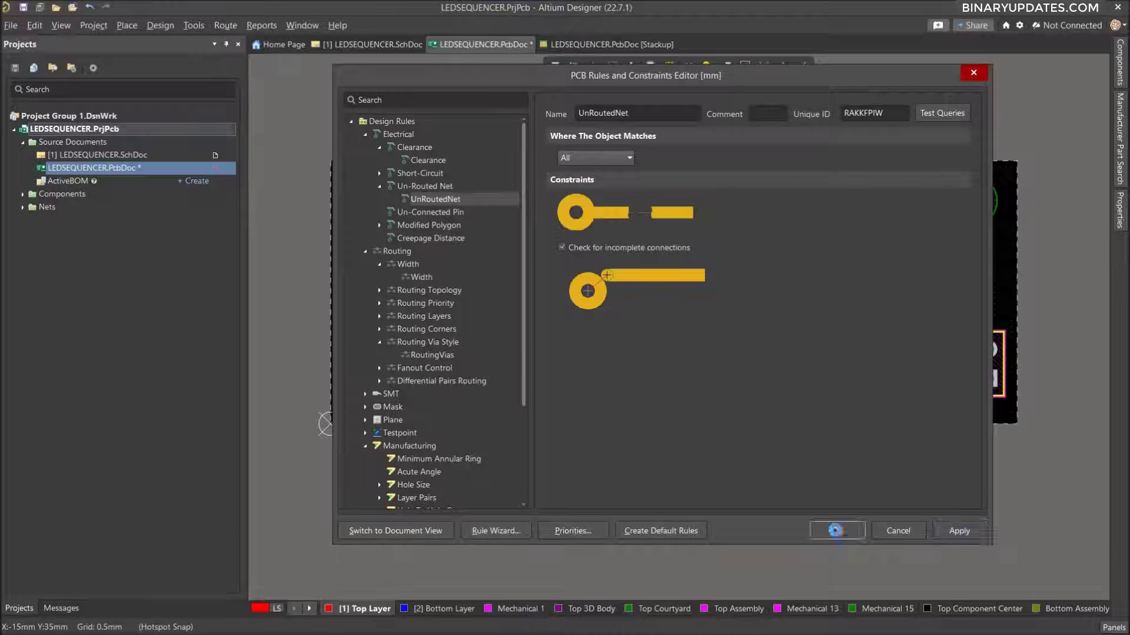
pyautogui.click(835, 530)
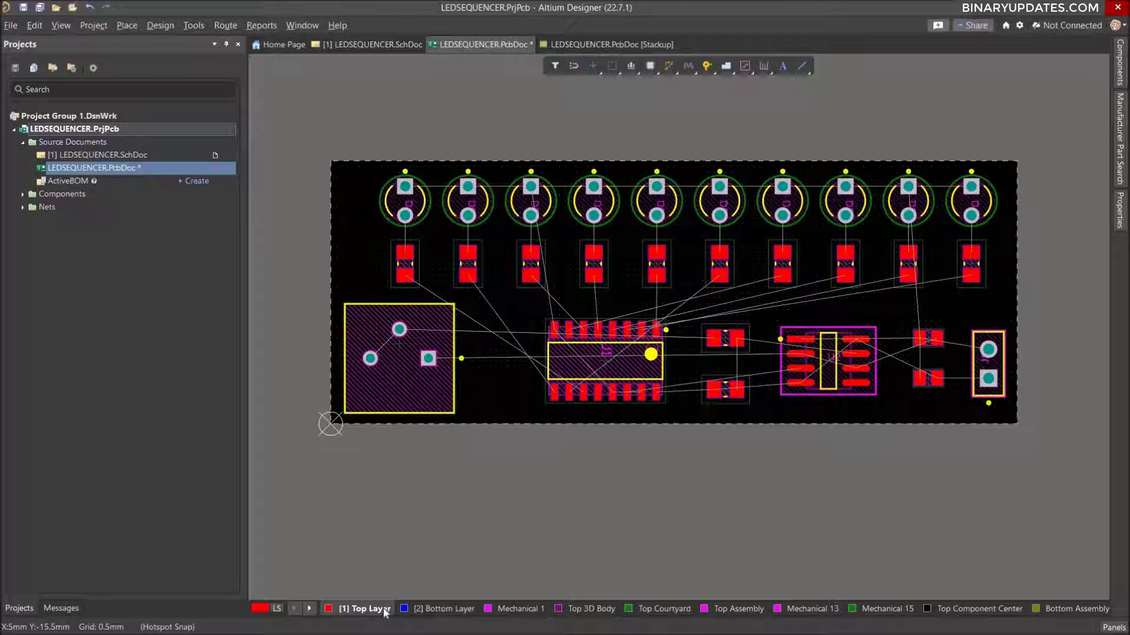
# Start interactive routing with the Top Layer active, switching hotspot snapping off and back on.
pyautogui.click(443, 609)
pyautogui.click(369, 609)
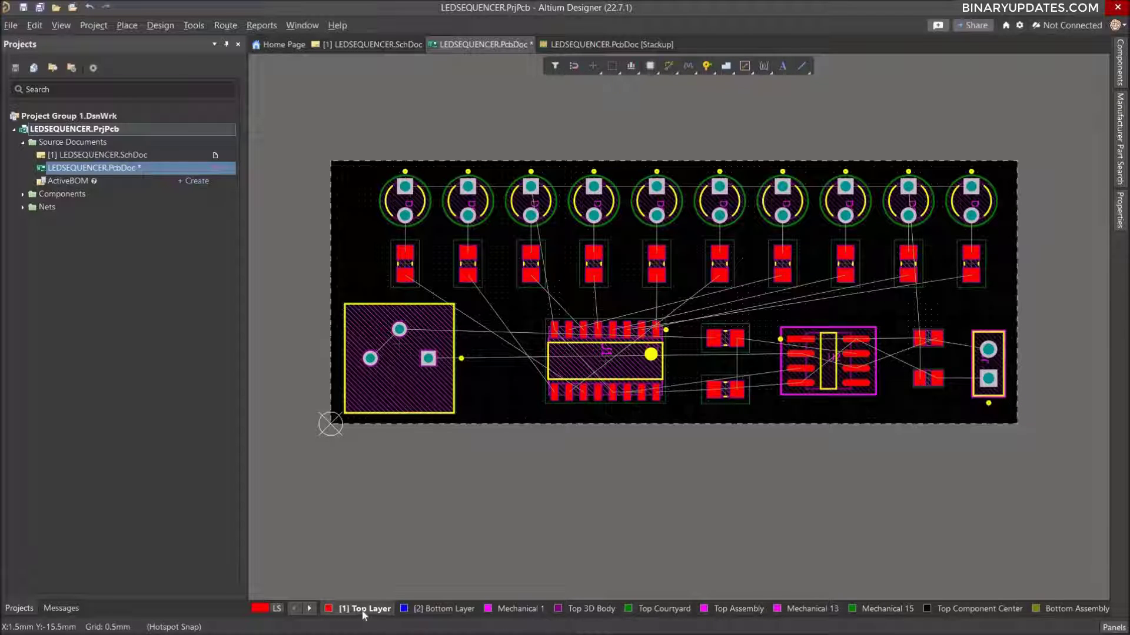
pyautogui.click(220, 27)
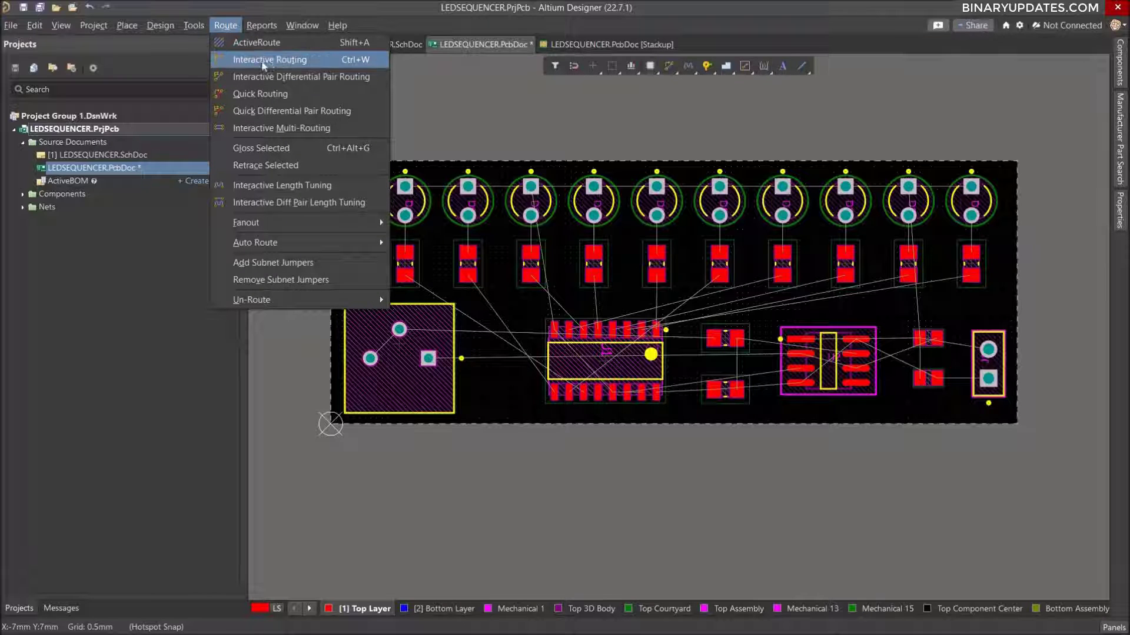
pyautogui.click(322, 65)
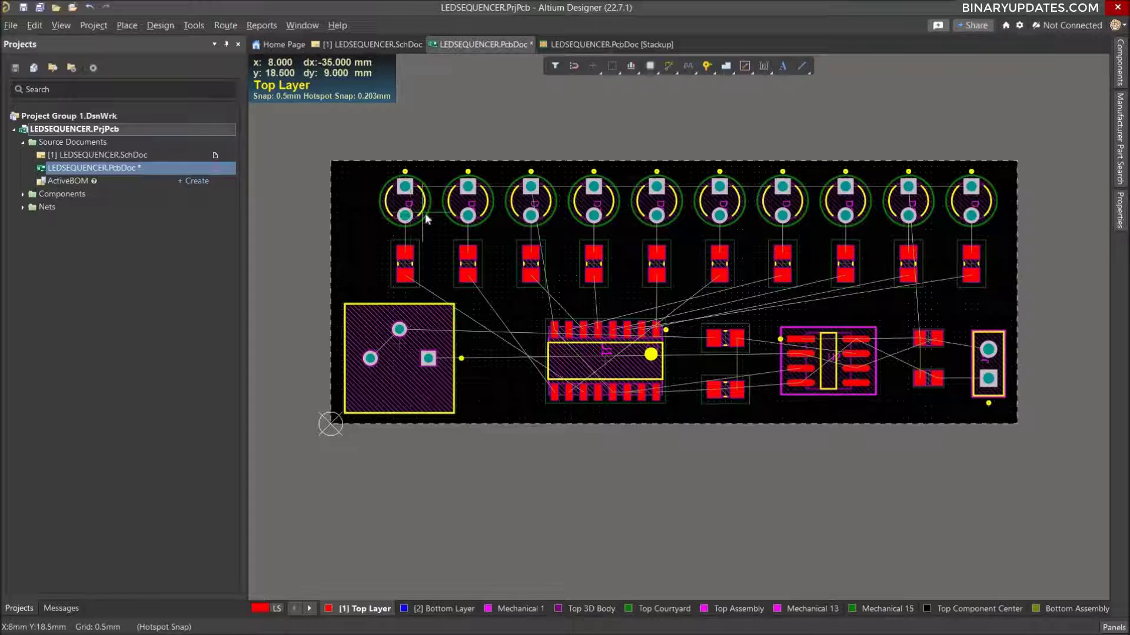
pyautogui.hotkey('shift', 'e')
pyautogui.keyDown('ctrl'); pyautogui.scroll(5, 425, 217); pyautogui.keyUp('ctrl')
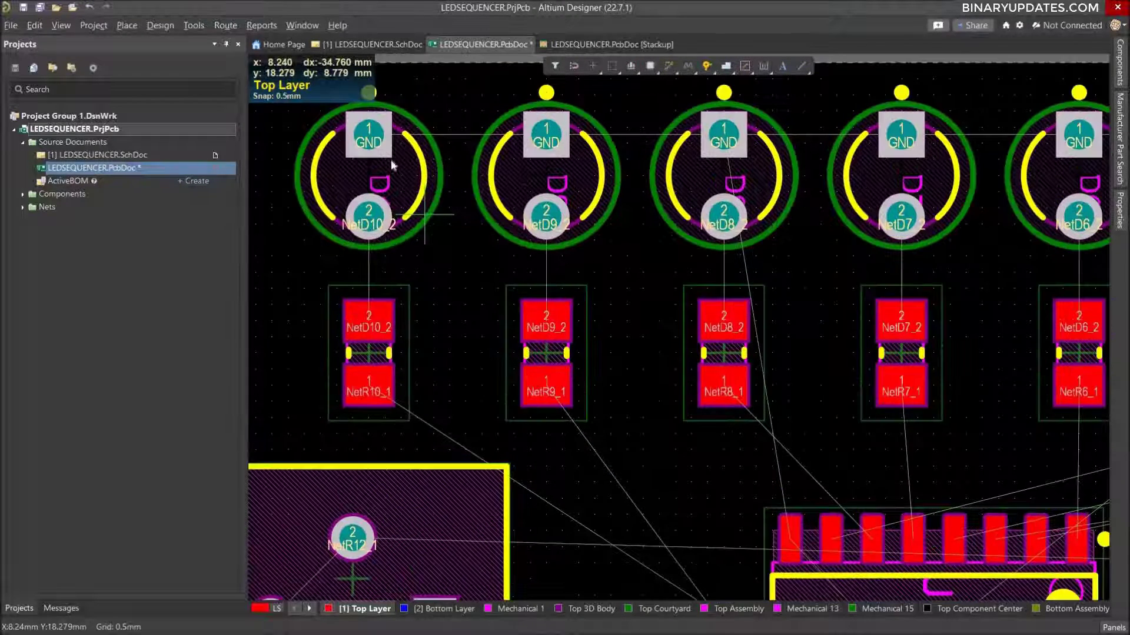
pyautogui.hotkey('shift', 'e')
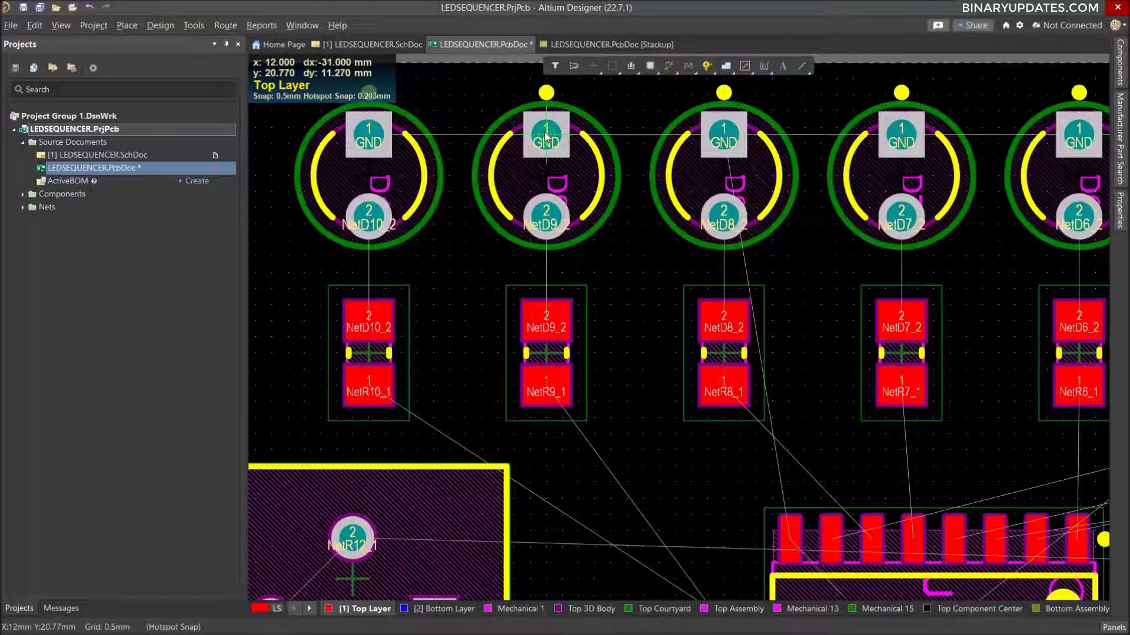
# Route a straight 0.5 mm GND track on the Top Layer from pad 1 of LED D10 to pad 1 of D9.
pyautogui.keyDown('ctrl'); pyautogui.scroll(-4, 545, 138); pyautogui.keyUp('ctrl')
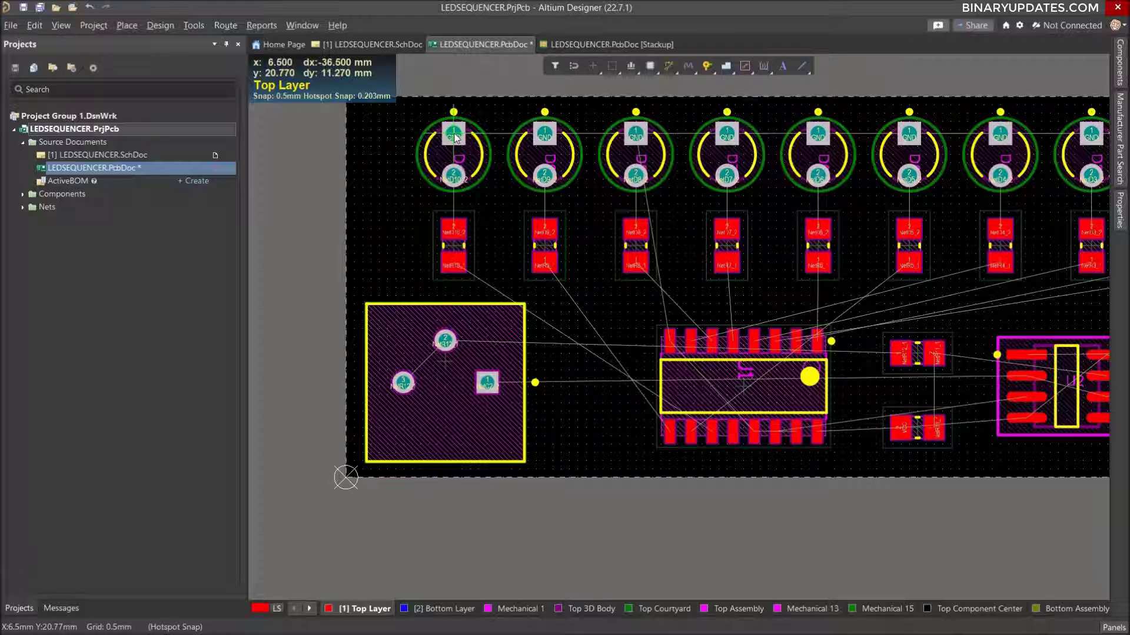
pyautogui.keyDown('ctrl'); pyautogui.scroll(-2, 537, 168); pyautogui.keyUp('ctrl')
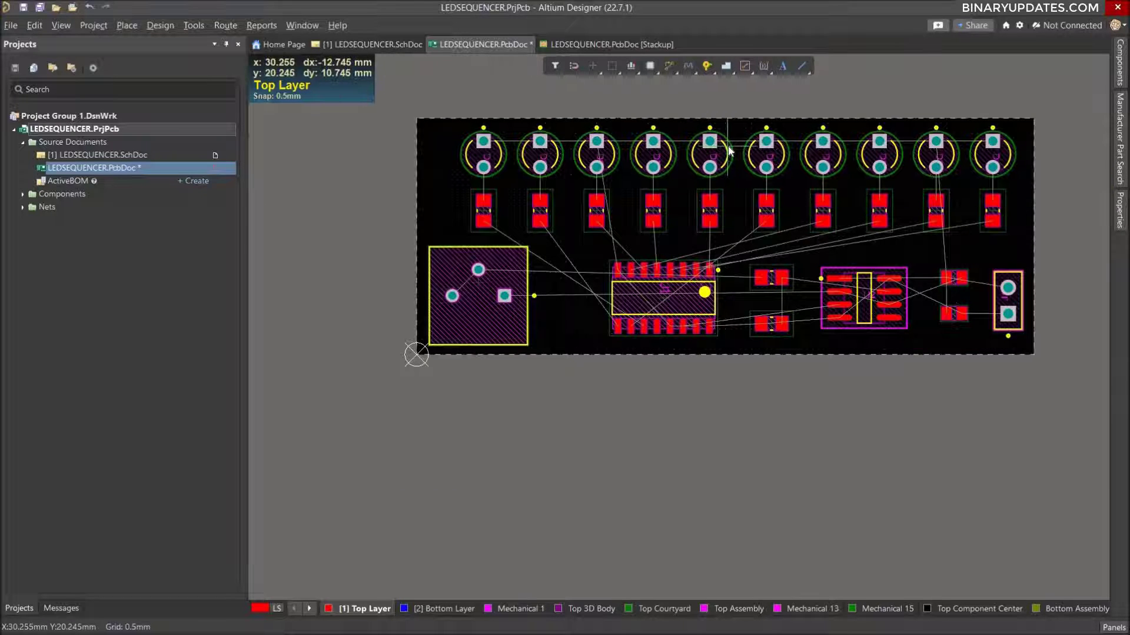
pyautogui.keyDown('ctrl'); pyautogui.scroll(1, 728, 150); pyautogui.keyUp('ctrl')
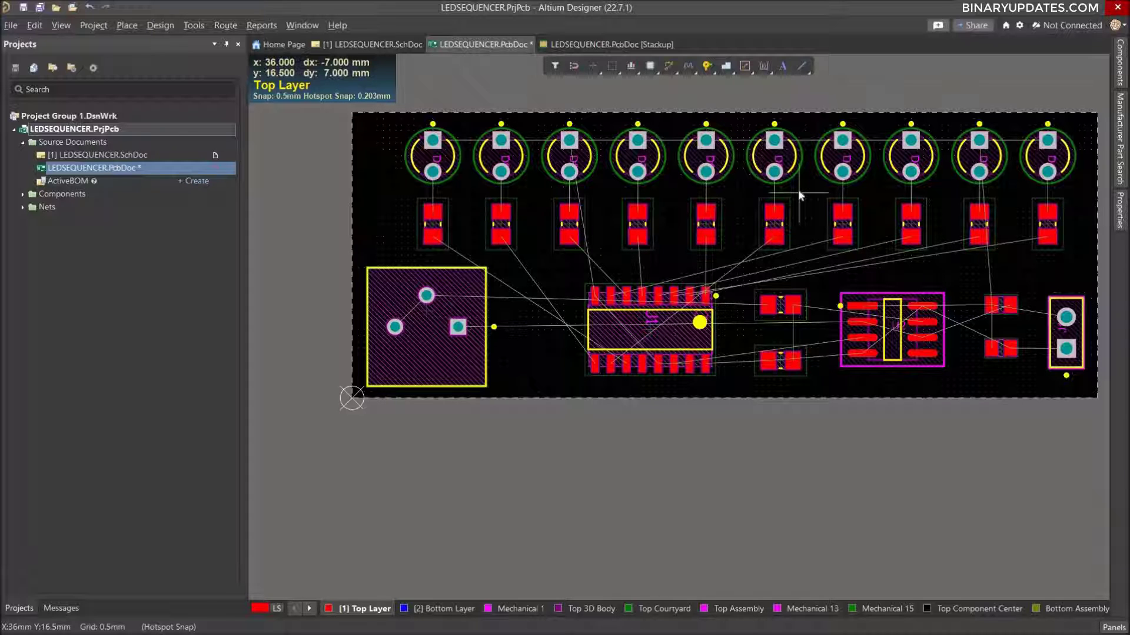
pyautogui.moveTo(798, 189); pyautogui.dragTo(754, 217, button='right')
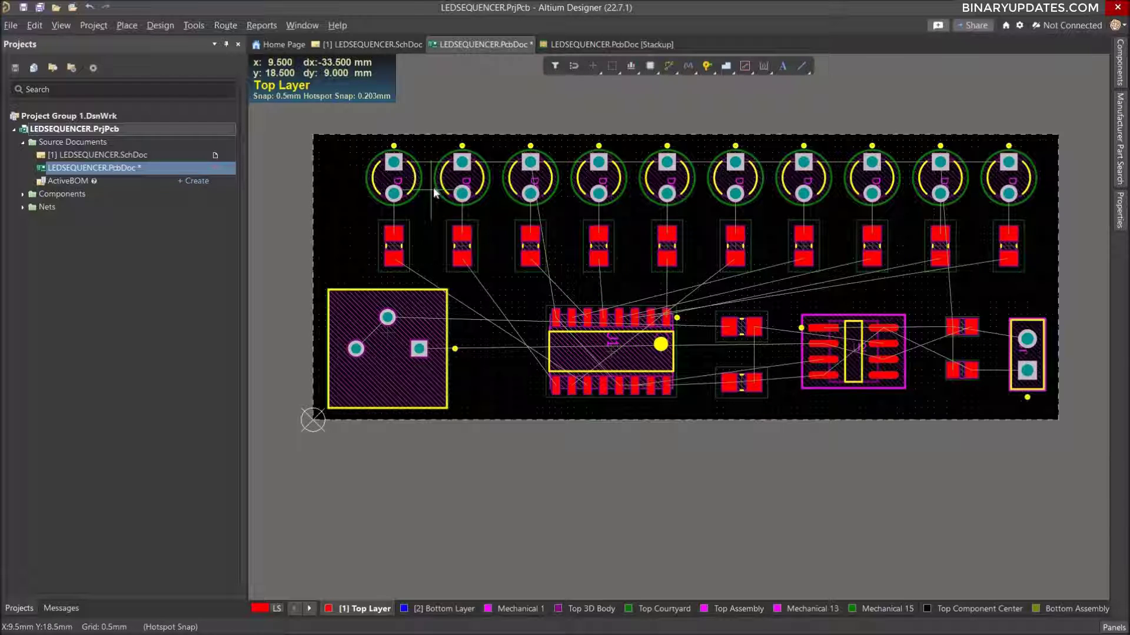
pyautogui.keyDown('ctrl'); pyautogui.scroll(3, 433, 187); pyautogui.keyUp('ctrl')
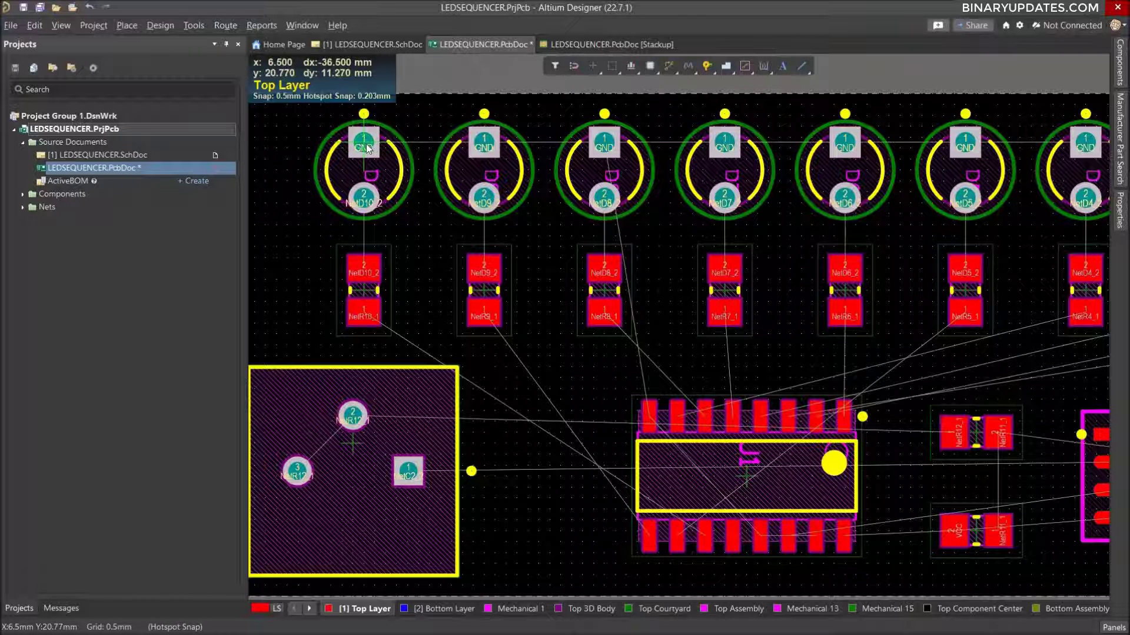
pyautogui.click(366, 148)
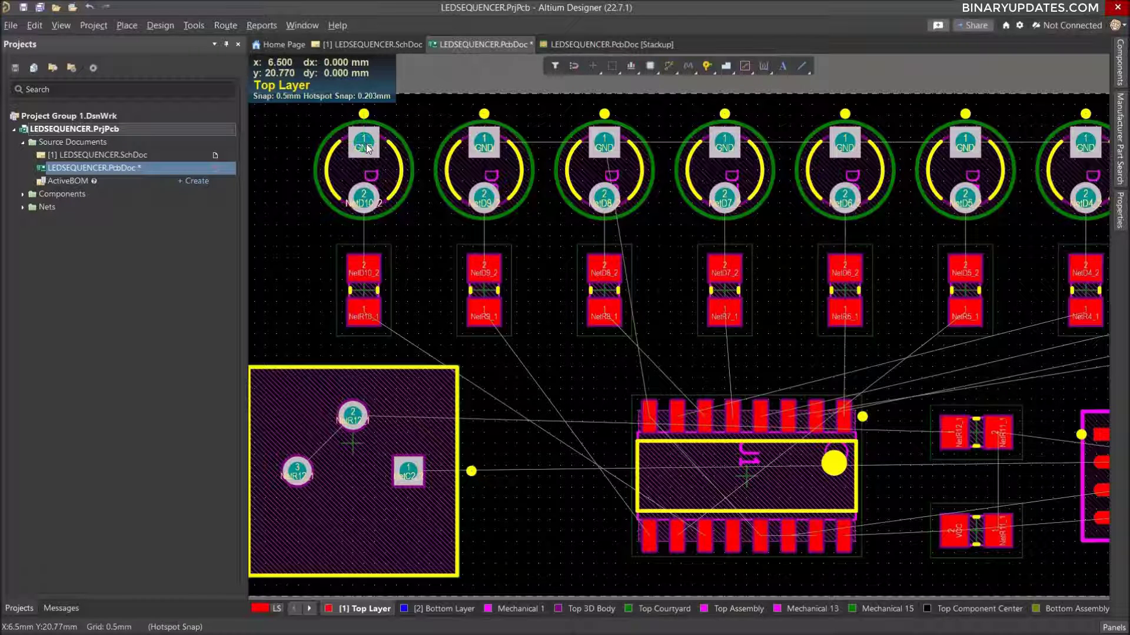
pyautogui.click(366, 148)
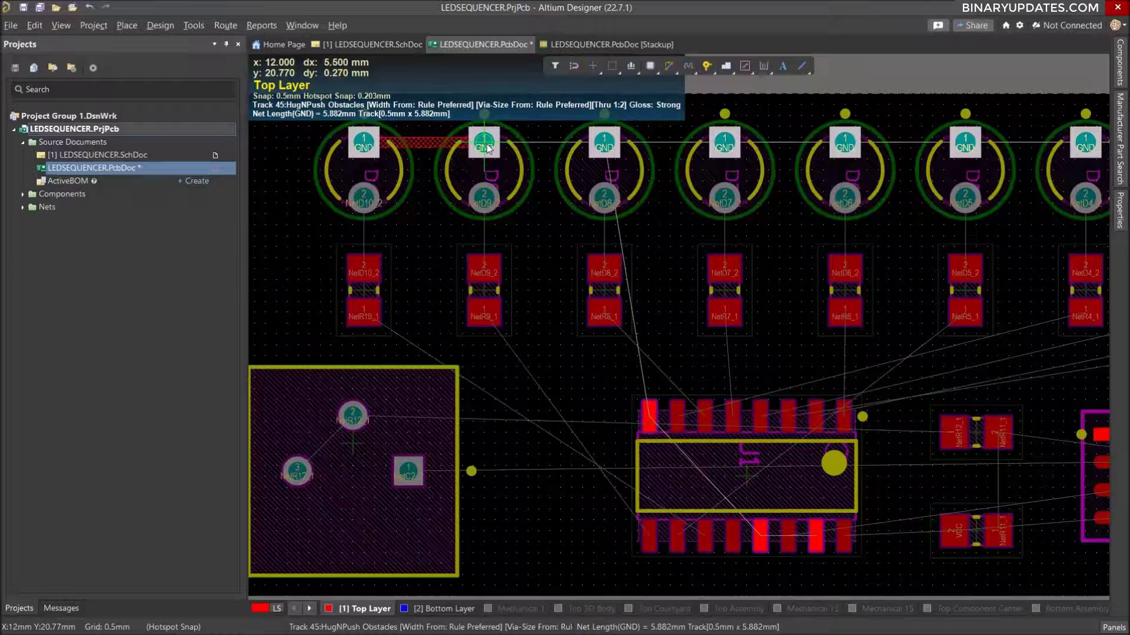
pyautogui.click(487, 148)
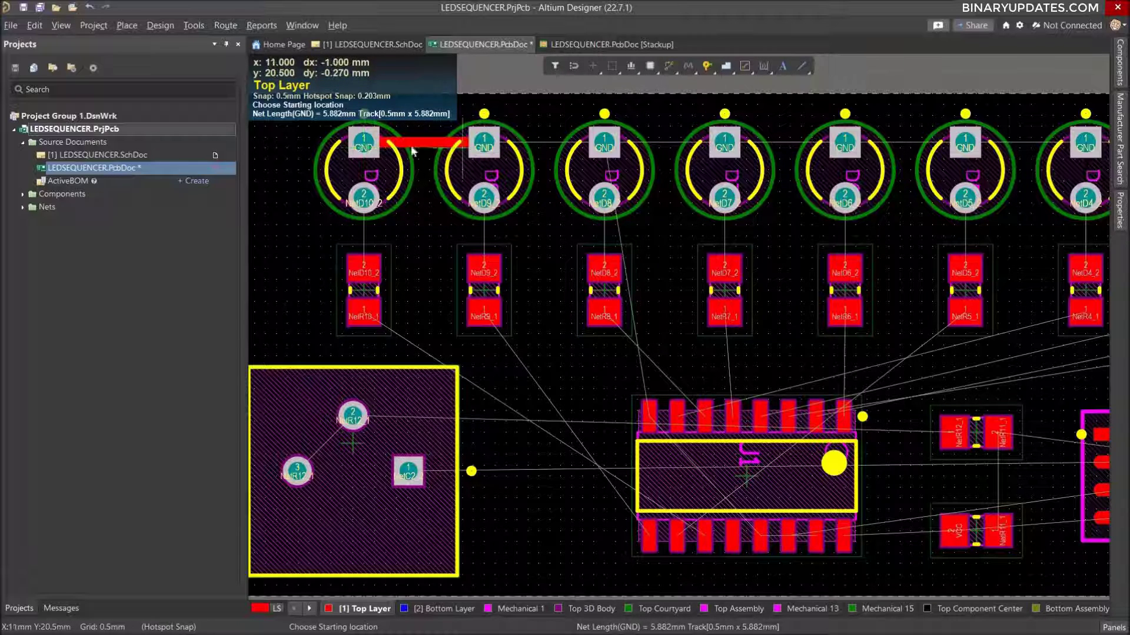
# Continue the 0.5 mm GND track along the LED row, connecting pad 1 of D9 to D8, D7, D6 and D5.
pyautogui.click(484, 147)
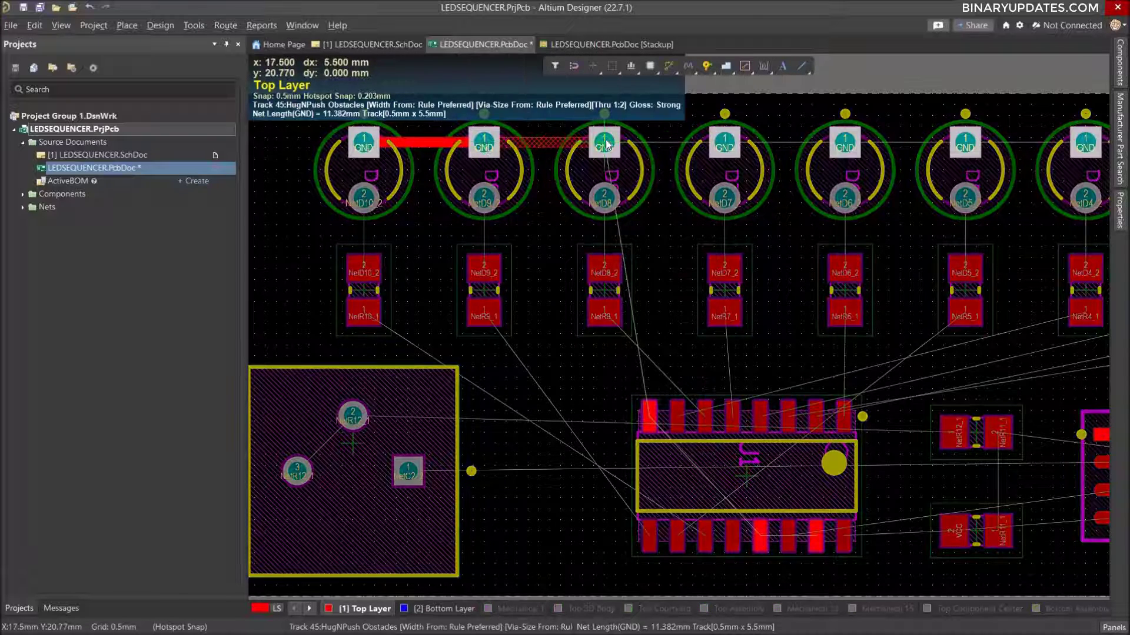
pyautogui.click(610, 147)
pyautogui.click(606, 147)
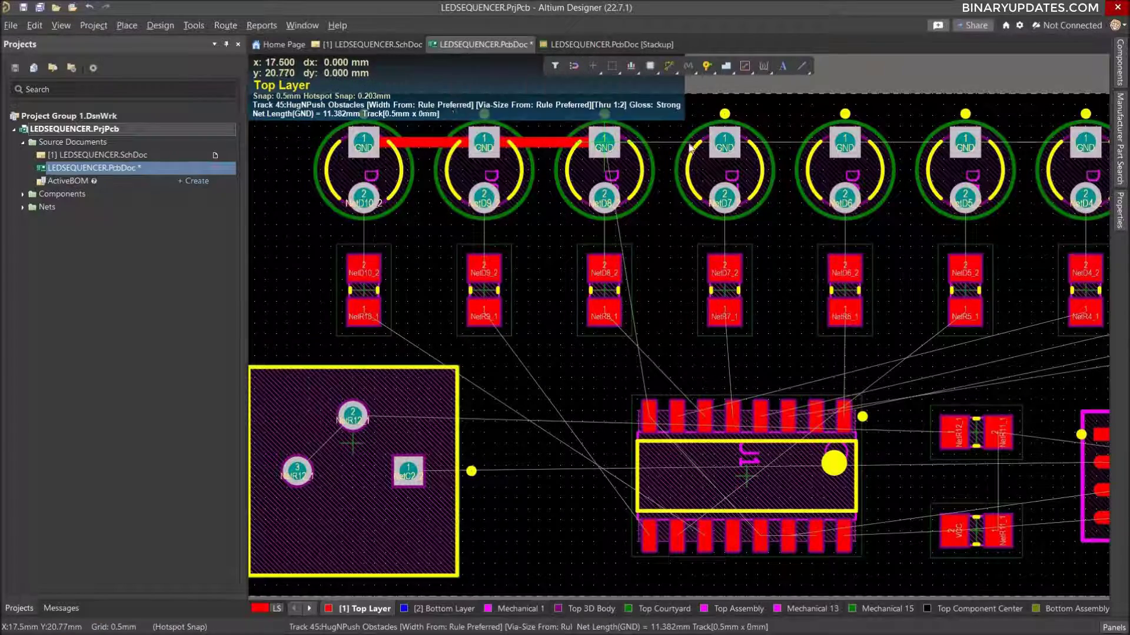
pyautogui.click(728, 147)
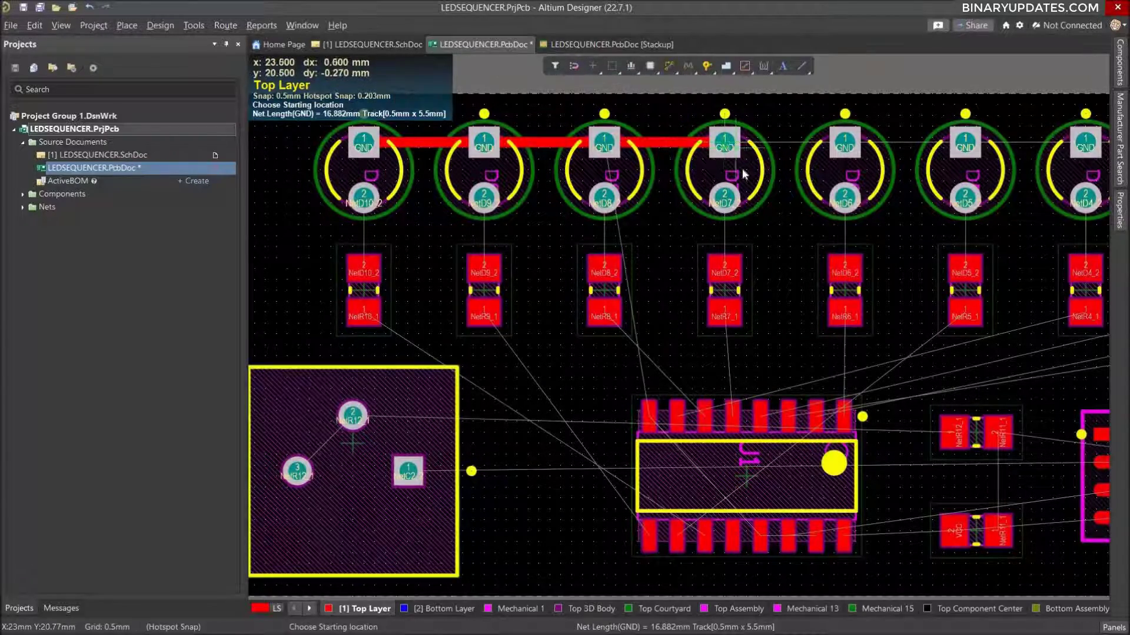
pyautogui.keyDown('ctrl'); pyautogui.scroll(-9, 744, 174); pyautogui.keyUp('ctrl')
pyautogui.keyDown('ctrl'); pyautogui.scroll(7, 1010, 170); pyautogui.keyUp('ctrl')
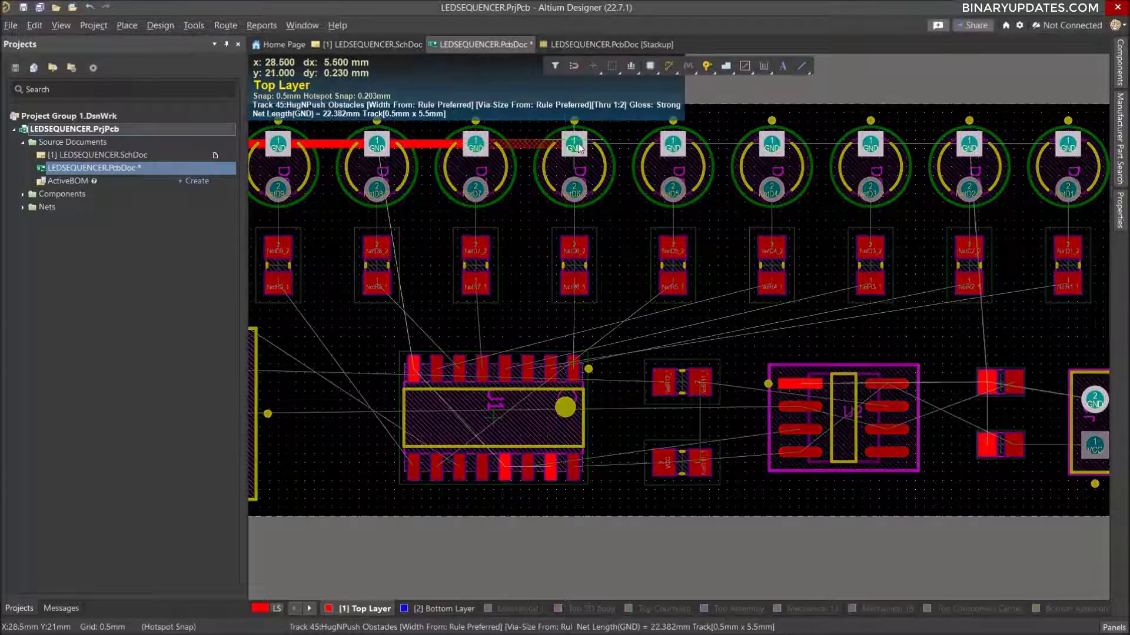
pyautogui.click(579, 144)
pyautogui.click(571, 145)
pyautogui.click(670, 147)
# Continue the 0.5 mm GND track on the Top Layer along the LED row, connecting pad 1 of D5, D4, D3, D2 and D1.
pyautogui.click(674, 147)
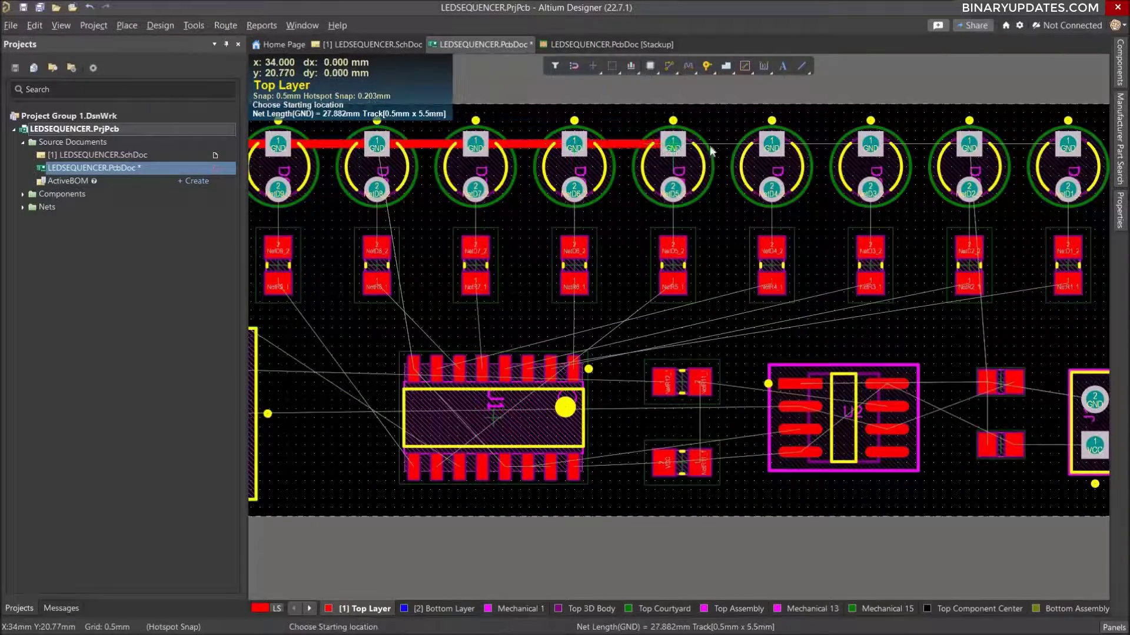
pyautogui.click(772, 146)
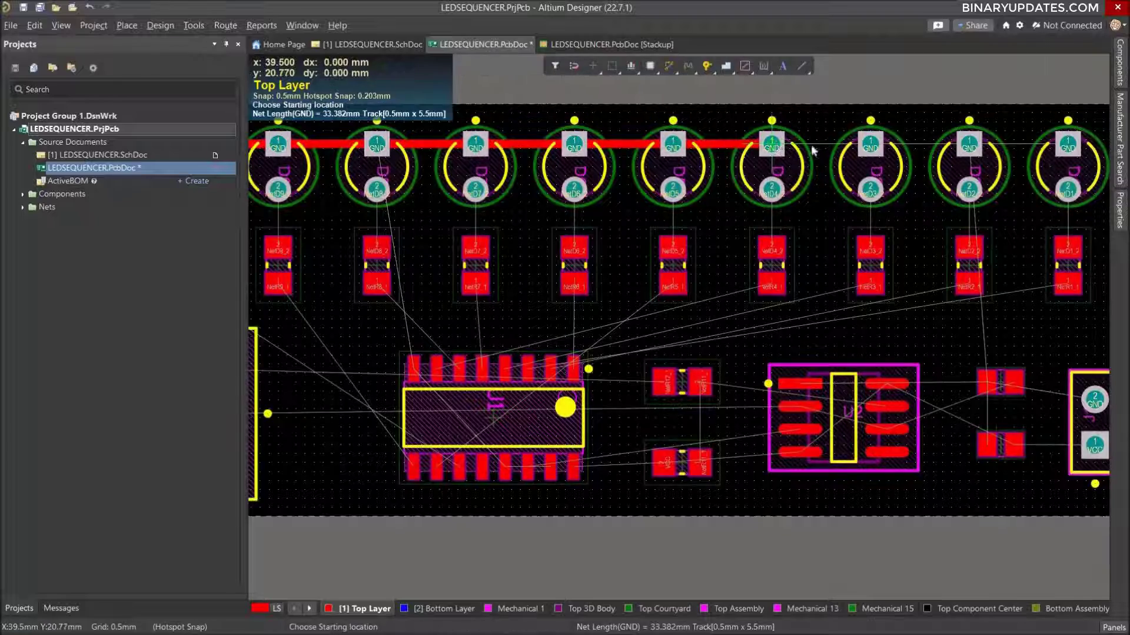
pyautogui.click(774, 146)
pyautogui.click(871, 147)
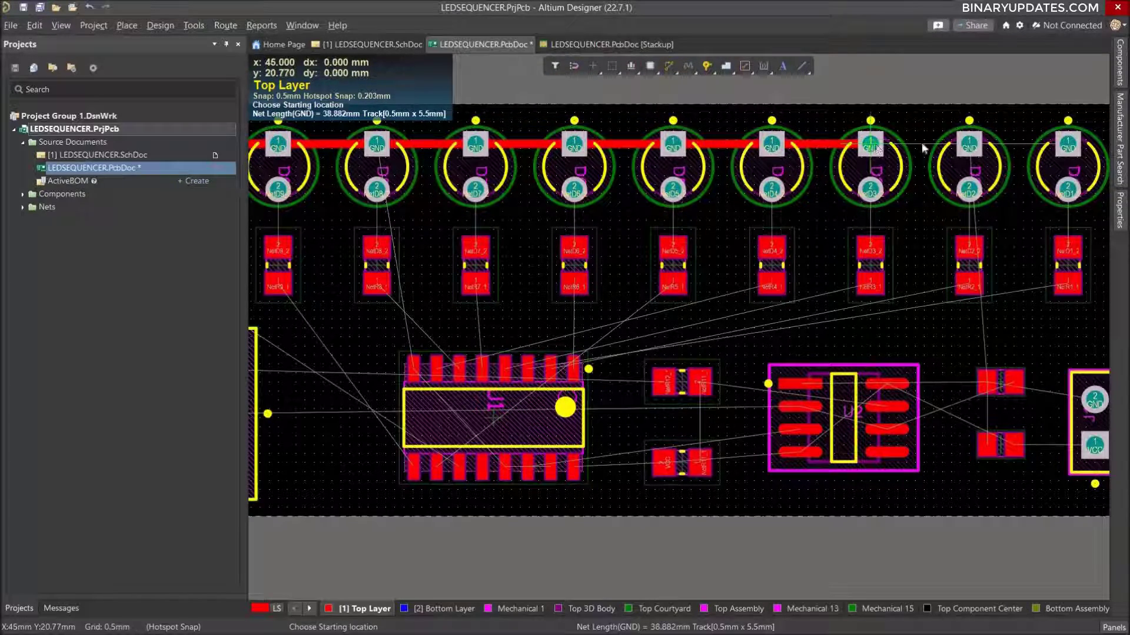
pyautogui.click(922, 148)
pyautogui.click(967, 147)
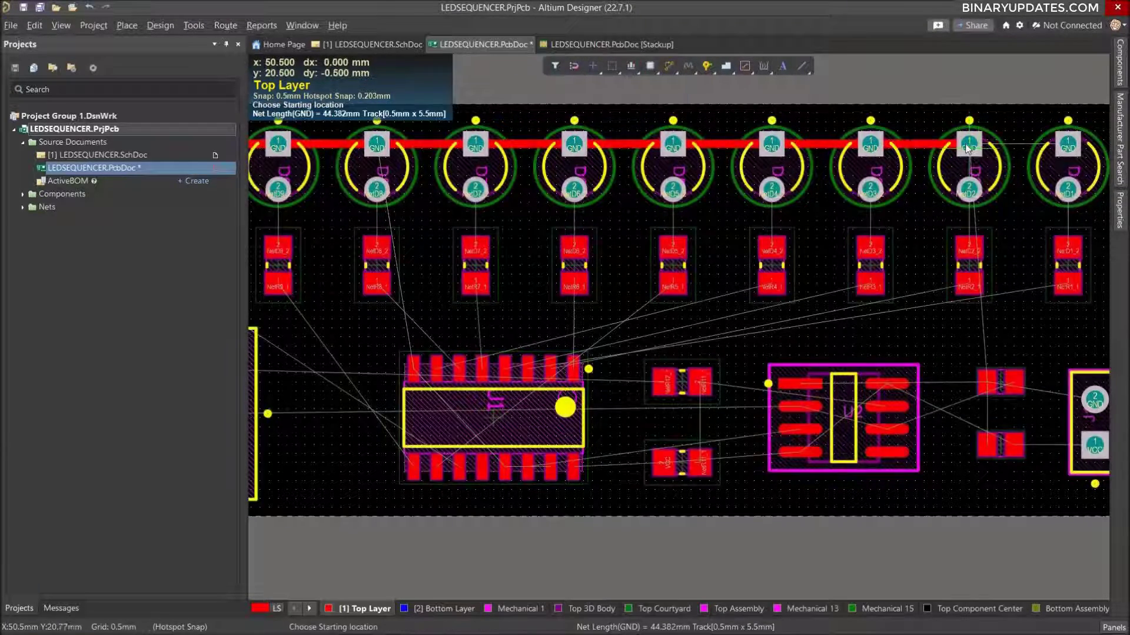
pyautogui.click(967, 147)
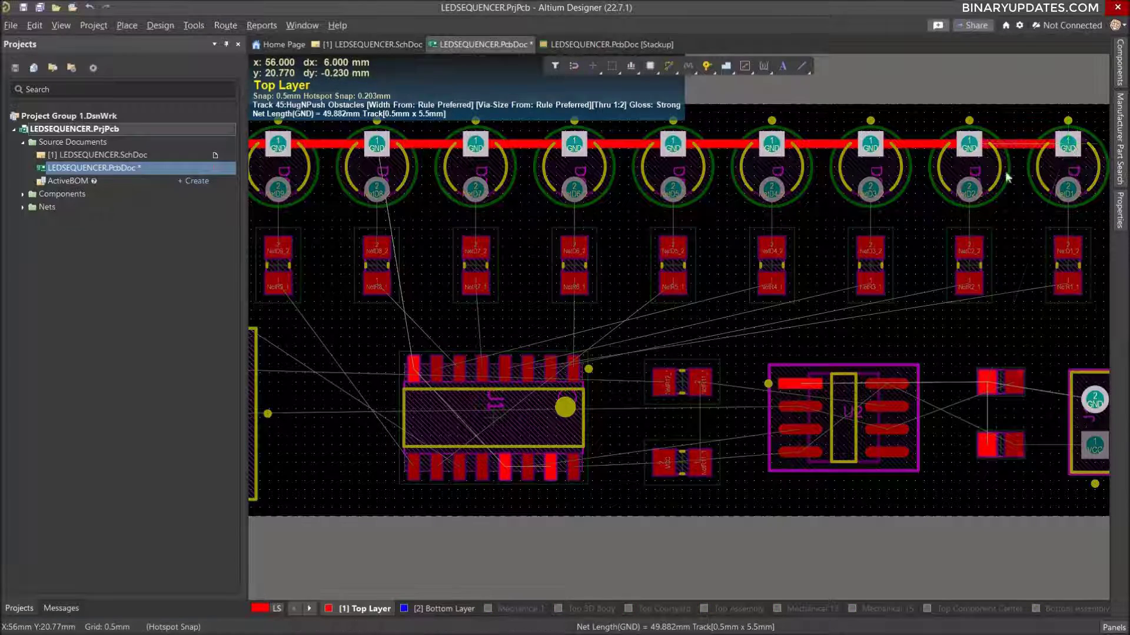
pyautogui.click(1068, 147)
# Try a 0.5 mm Top Layer track between pad 2 of LED D10 and the resistor pad below it, and delete that track.
pyautogui.keyDown('ctrl'); pyautogui.scroll(-4, 833, 196); pyautogui.keyUp('ctrl')
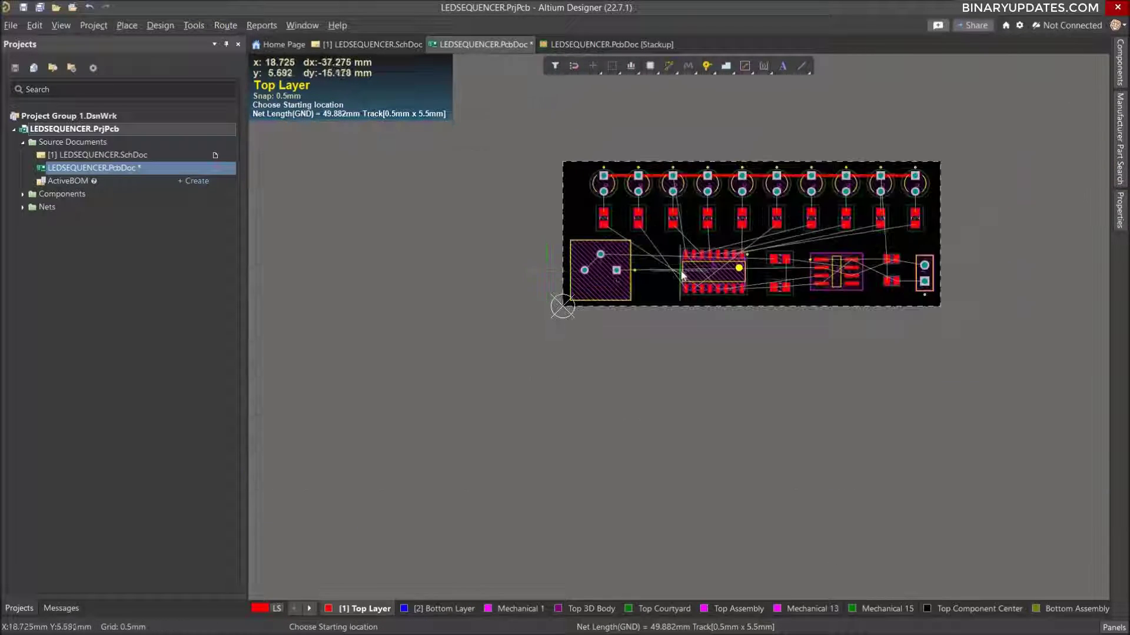
pyautogui.keyDown('ctrl'); pyautogui.scroll(3, 682, 275); pyautogui.keyUp('ctrl')
pyautogui.keyDown('ctrl'); pyautogui.scroll(1, 575, 222); pyautogui.keyUp('ctrl')
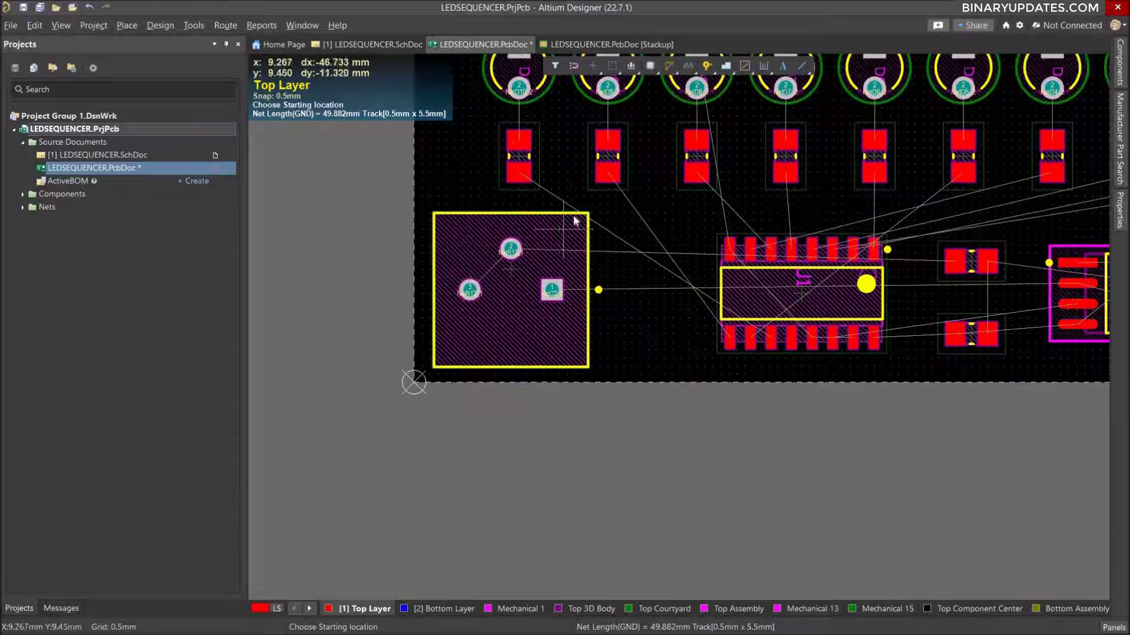
pyautogui.keyDown('ctrl'); pyautogui.scroll(-2, 616, 156); pyautogui.keyUp('ctrl')
pyautogui.keyDown('ctrl'); pyautogui.scroll(-2, 841, 126); pyautogui.keyUp('ctrl')
pyautogui.keyDown('ctrl'); pyautogui.scroll(2, 844, 90); pyautogui.keyUp('ctrl')
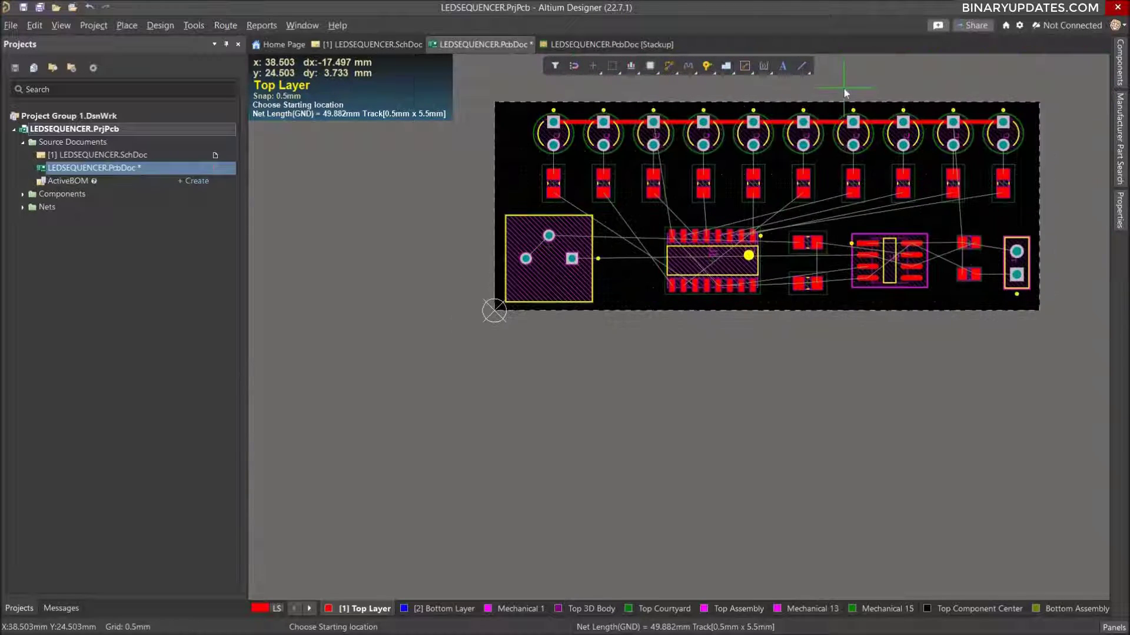
pyautogui.keyDown('ctrl'); pyautogui.scroll(1, 844, 88); pyautogui.keyUp('ctrl')
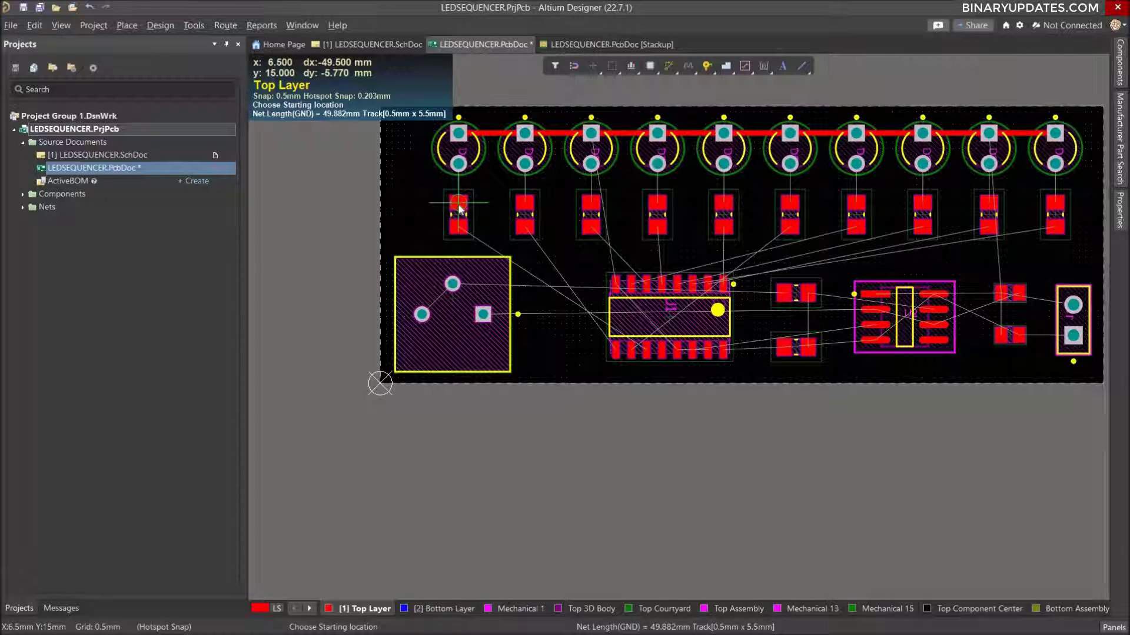
pyautogui.click(460, 207)
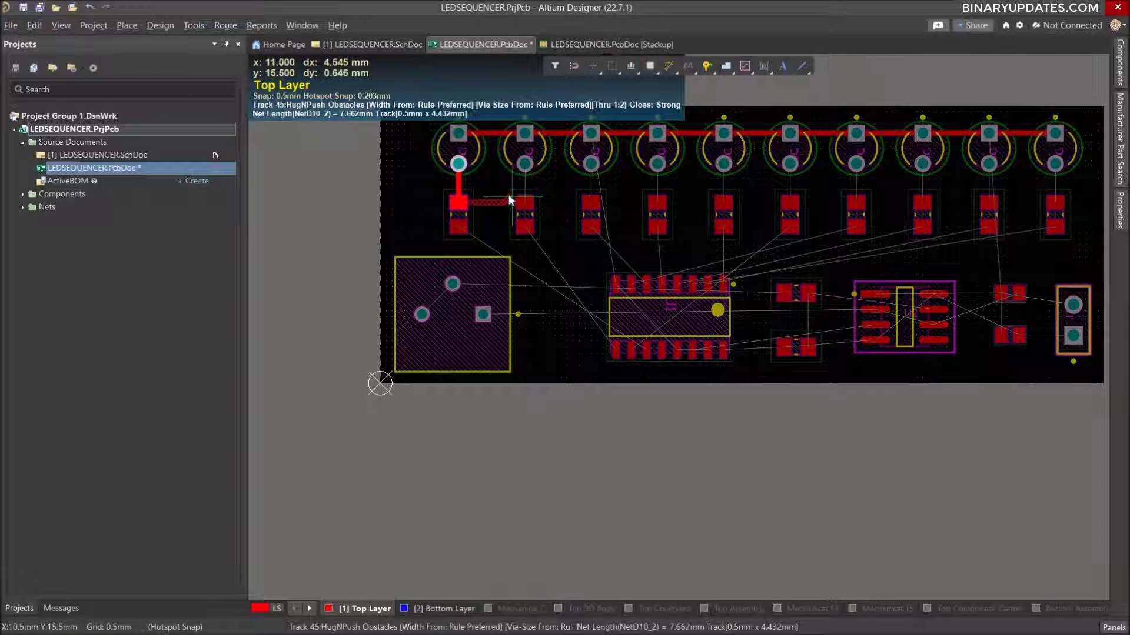
pyautogui.rightClick(494, 197)
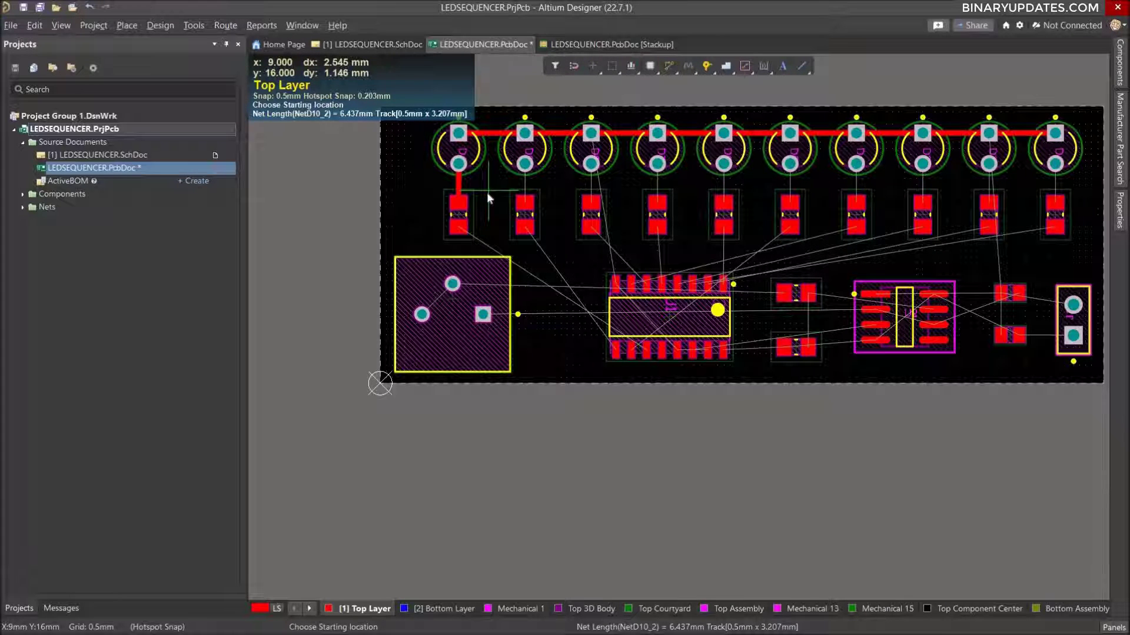
pyautogui.rightClick(486, 192)
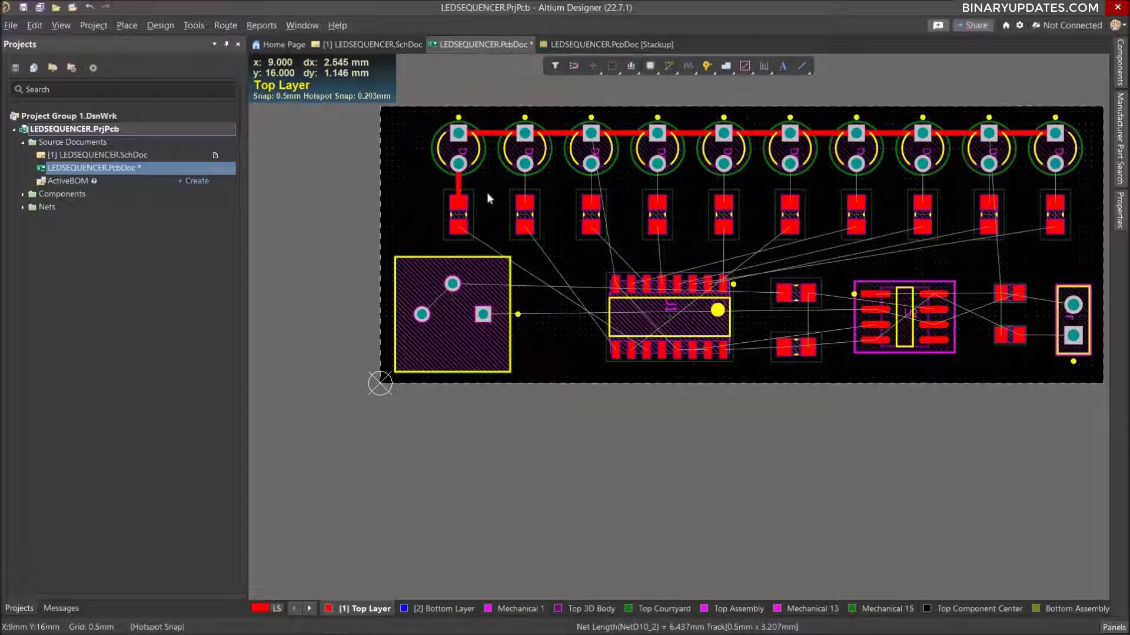
pyautogui.click(457, 182)
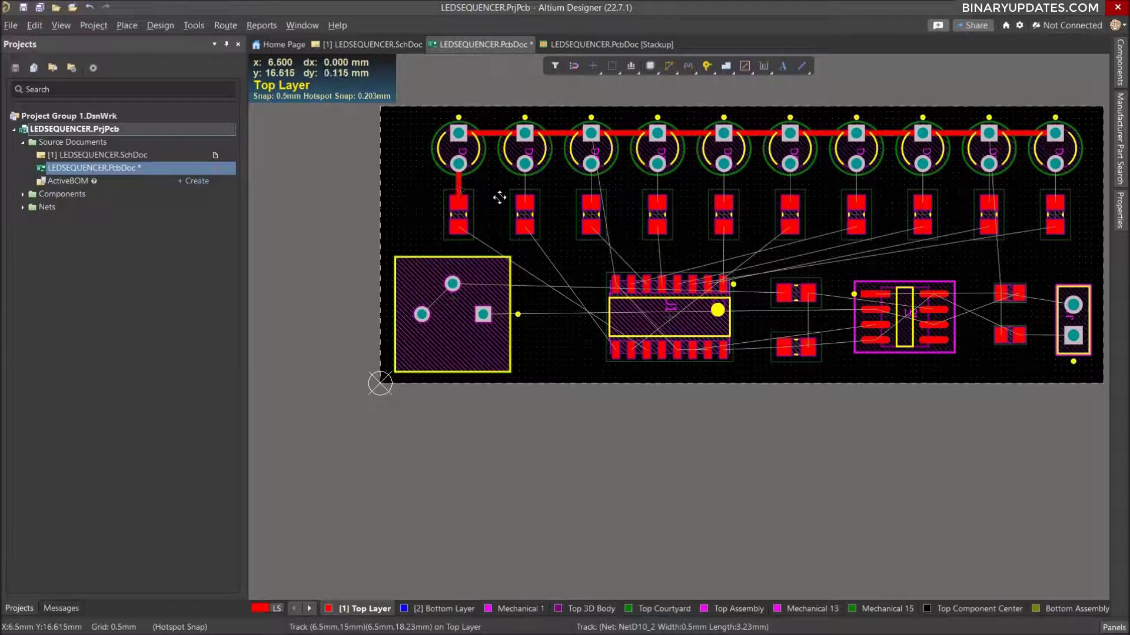
pyautogui.press('Delete')
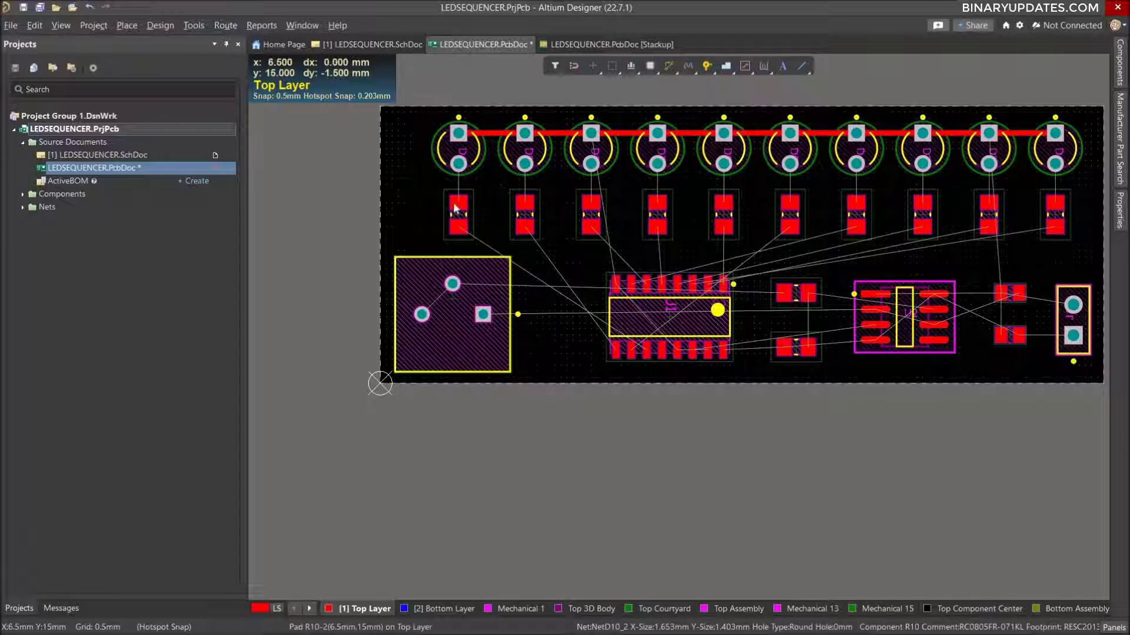
# Interactively route straight 0.5 mm Top Layer tracks joining pad 2 of LEDs D10 and D9 to pad 2 of the resistors below them.
pyautogui.click(670, 68)
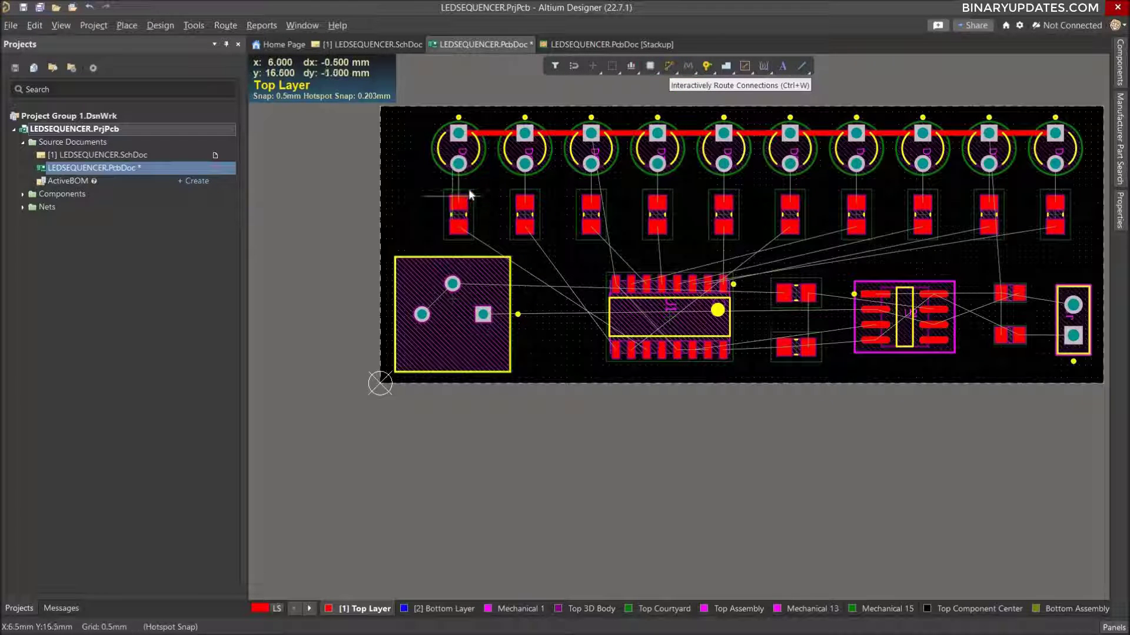
pyautogui.keyDown('ctrl'); pyautogui.scroll(2, 484, 190); pyautogui.keyUp('ctrl')
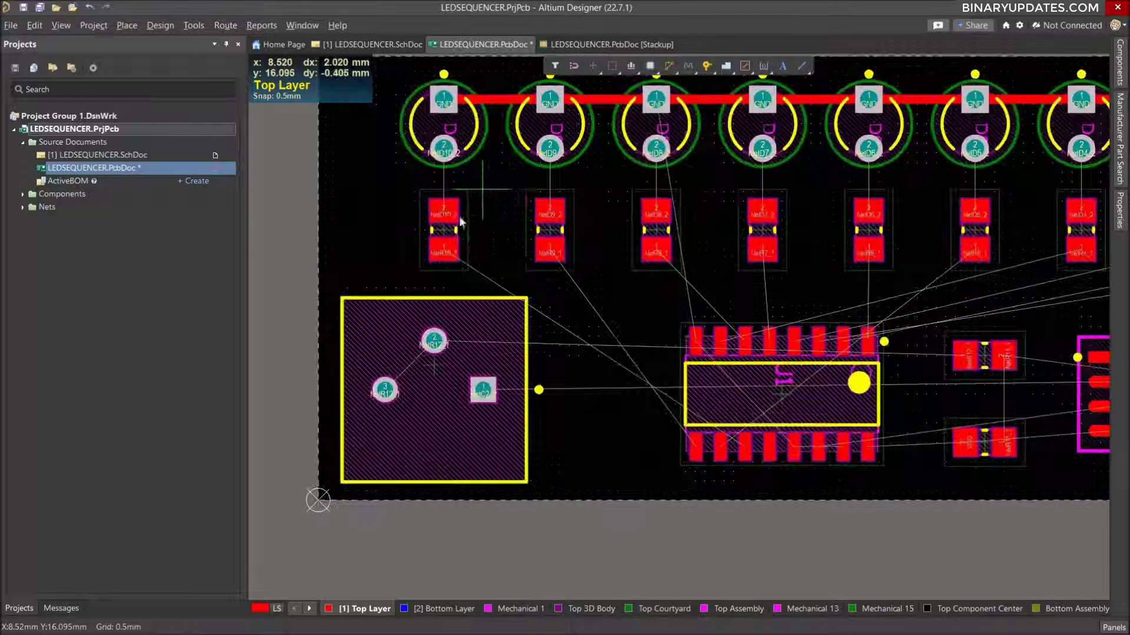
pyautogui.click(444, 176)
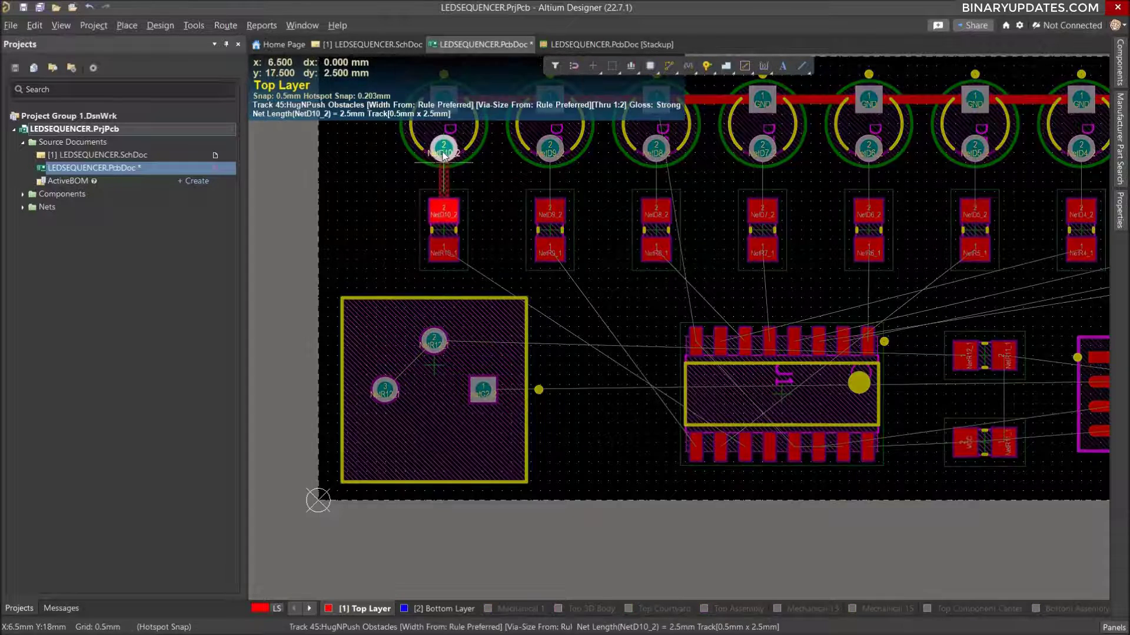
pyautogui.click(443, 149)
pyautogui.click(549, 203)
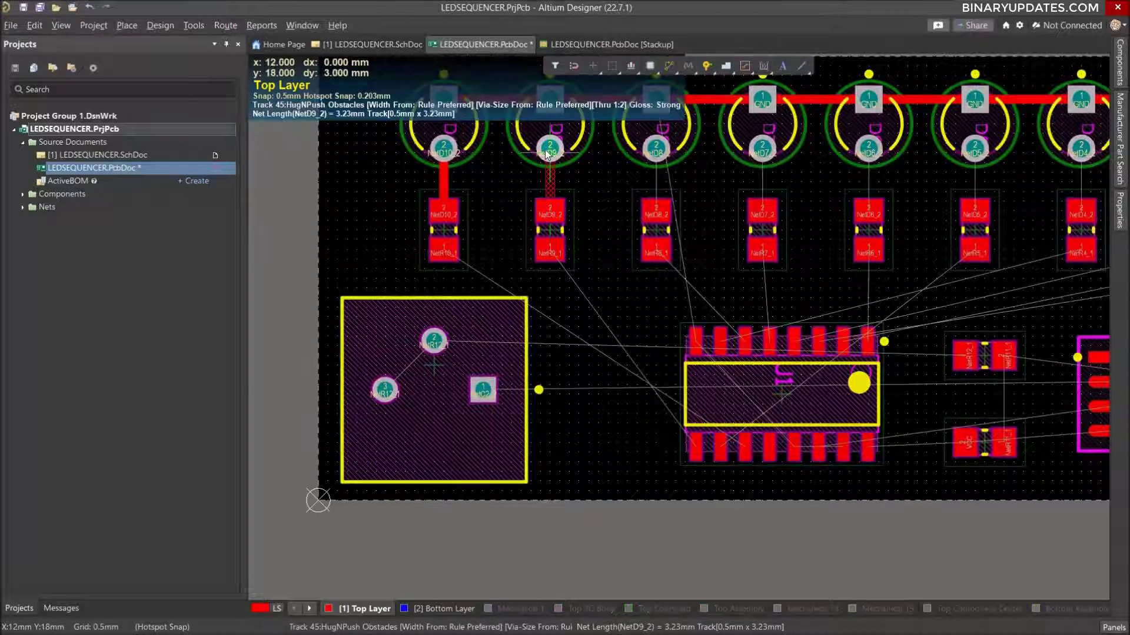
pyautogui.click(547, 149)
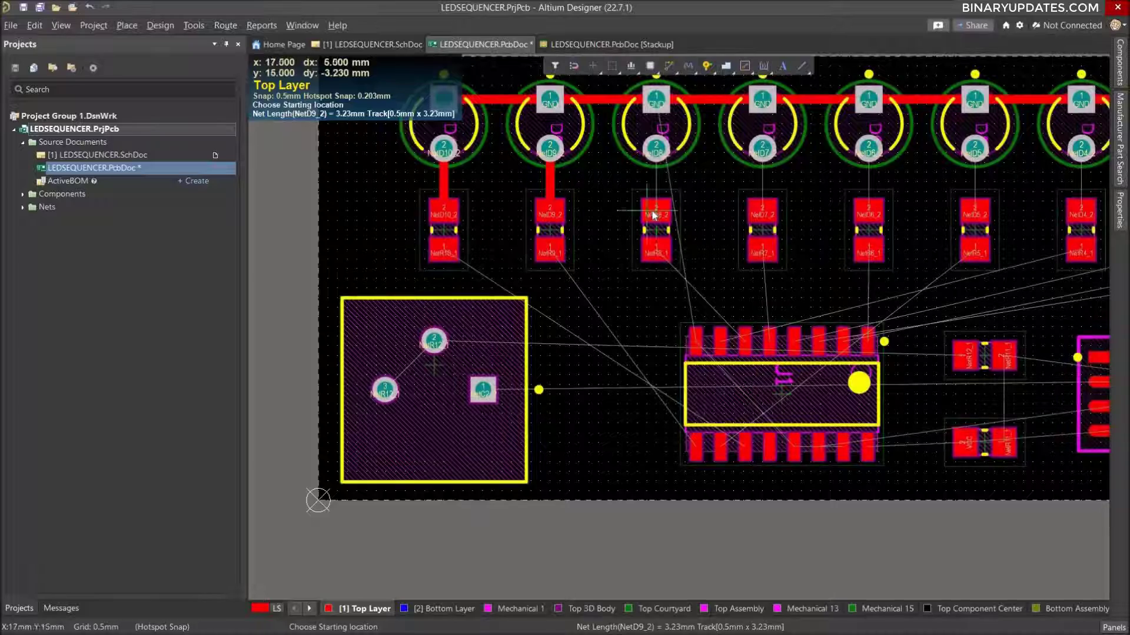
# Route straight 0.5 mm tracks joining pad 2 of LEDs D8, D7 and D6 to pad 2 of the resistors below them.
pyautogui.click(656, 203)
pyautogui.click(656, 150)
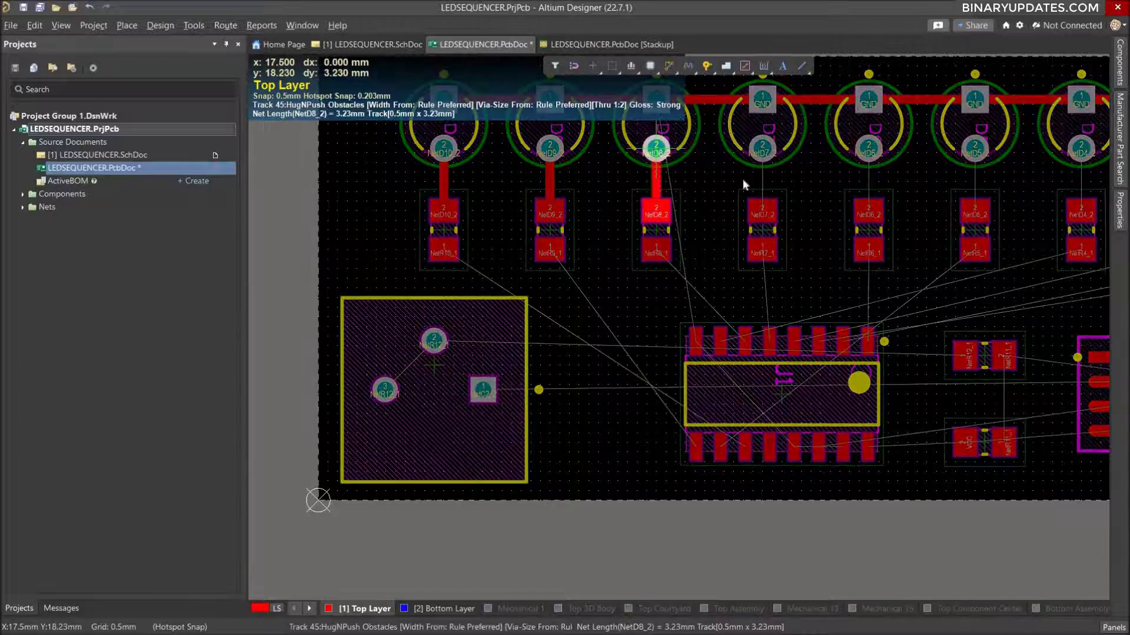
pyautogui.click(762, 209)
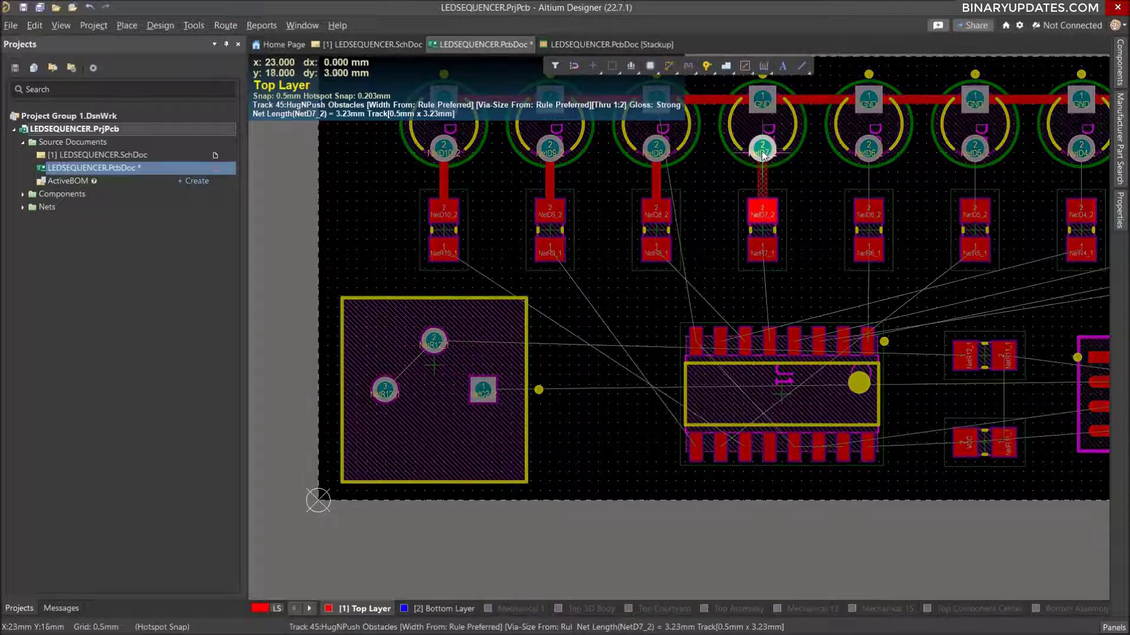
pyautogui.click(841, 186)
pyautogui.click(868, 212)
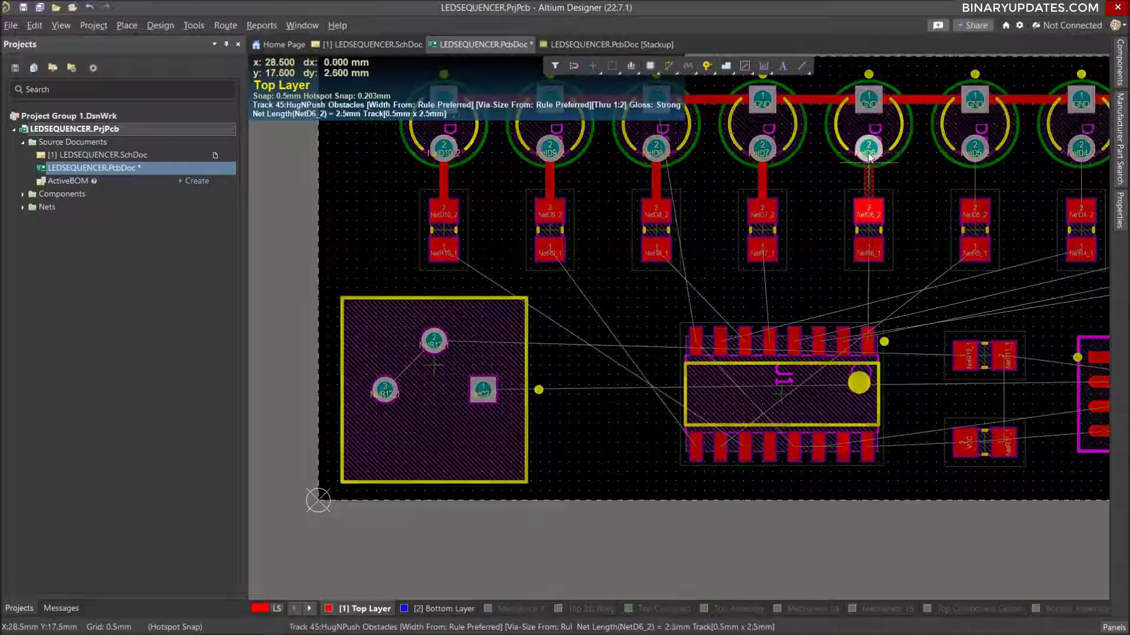
pyautogui.click(869, 150)
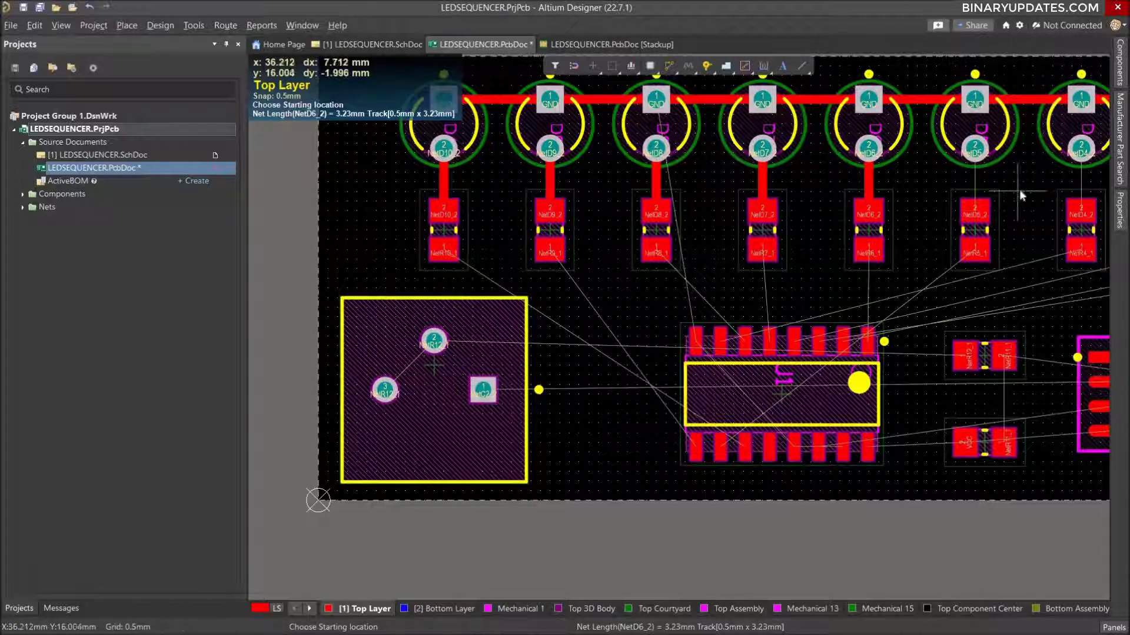
# Route straight 0.5 mm tracks from pad 2 of LEDs D5, D4 and D3 to pad 2 of the resistors below them.
pyautogui.moveTo(996, 199); pyautogui.dragTo(707, 245, button='right')
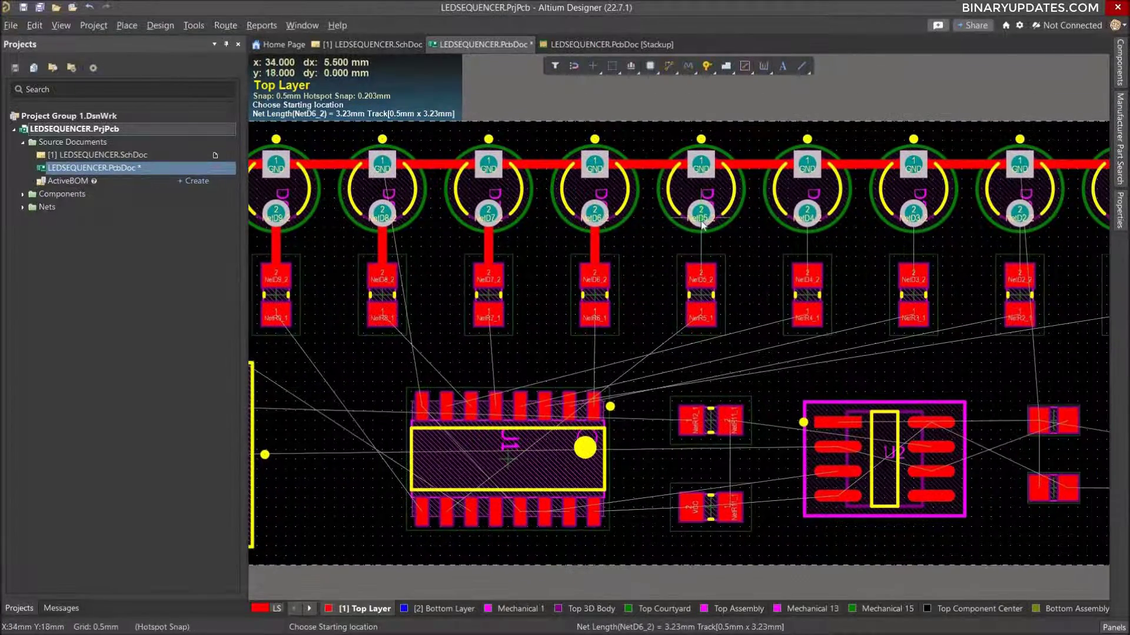
pyautogui.click(701, 213)
pyautogui.click(701, 276)
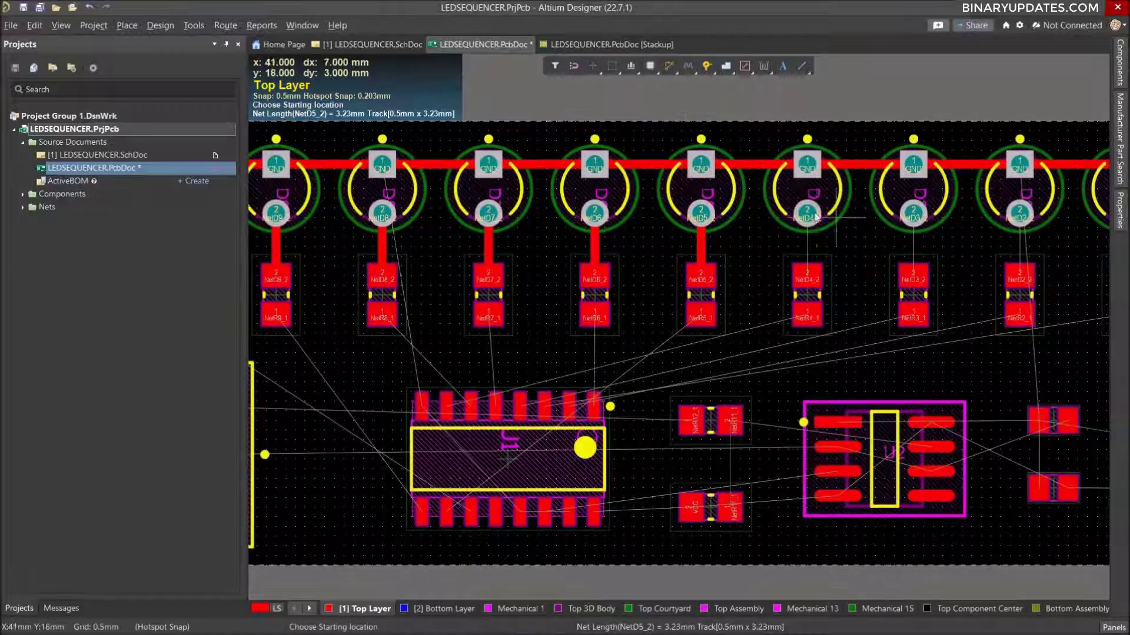
pyautogui.click(807, 213)
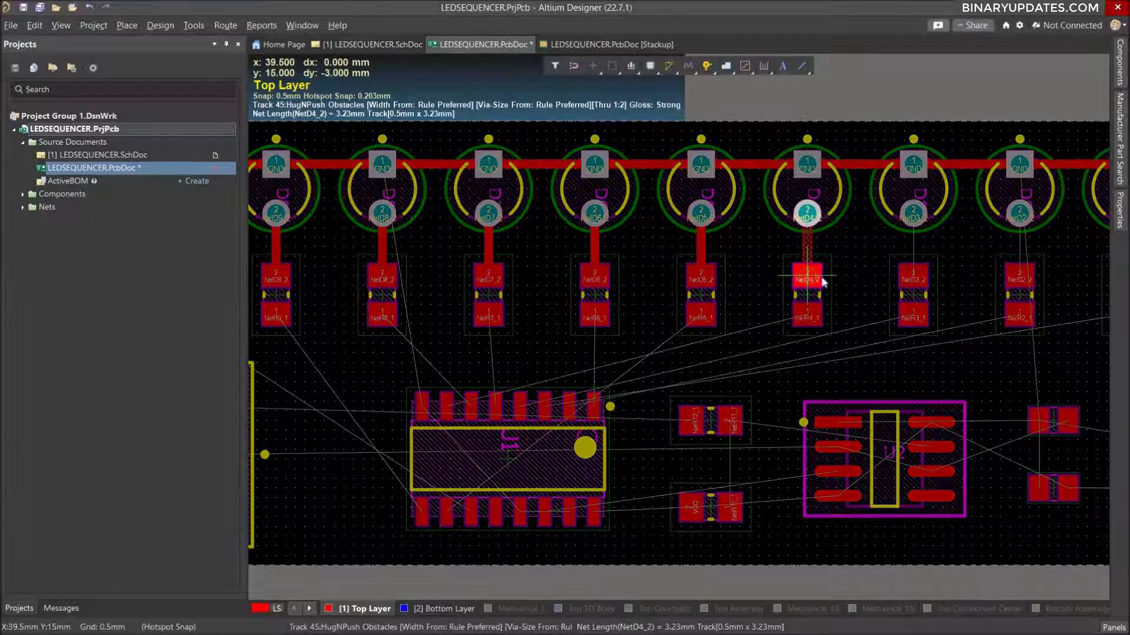
pyautogui.click(822, 280)
pyautogui.click(913, 213)
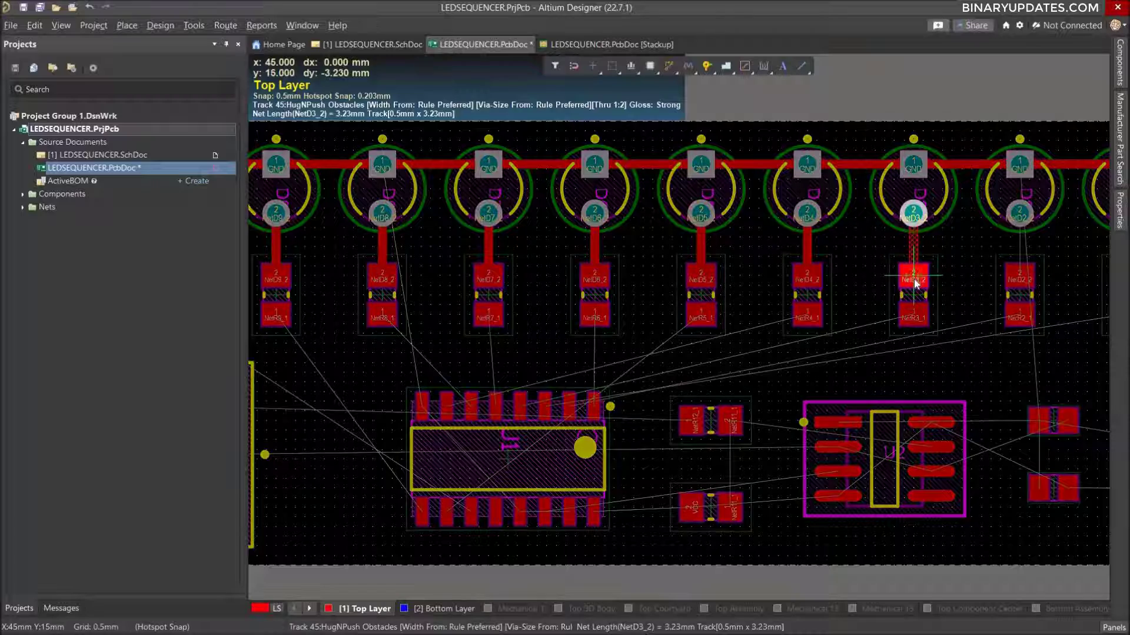
pyautogui.click(916, 282)
# Route straight 0.5 mm tracks from pad 2 of LEDs D2 and D1 to pad 2 of the resistors below them.
pyautogui.click(1020, 214)
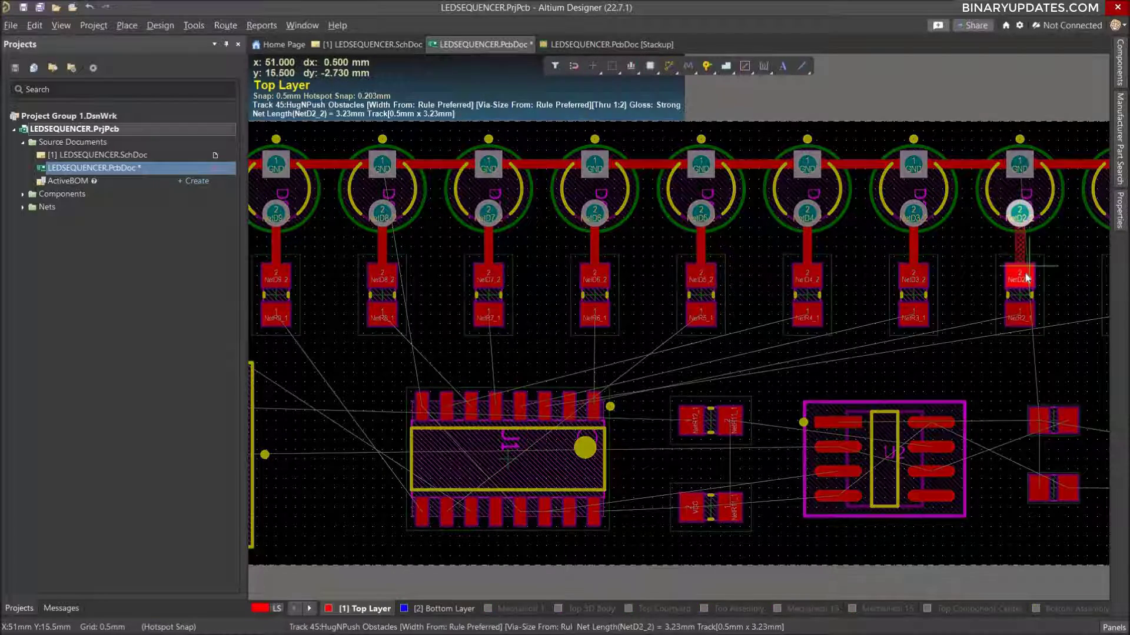
pyautogui.click(1022, 277)
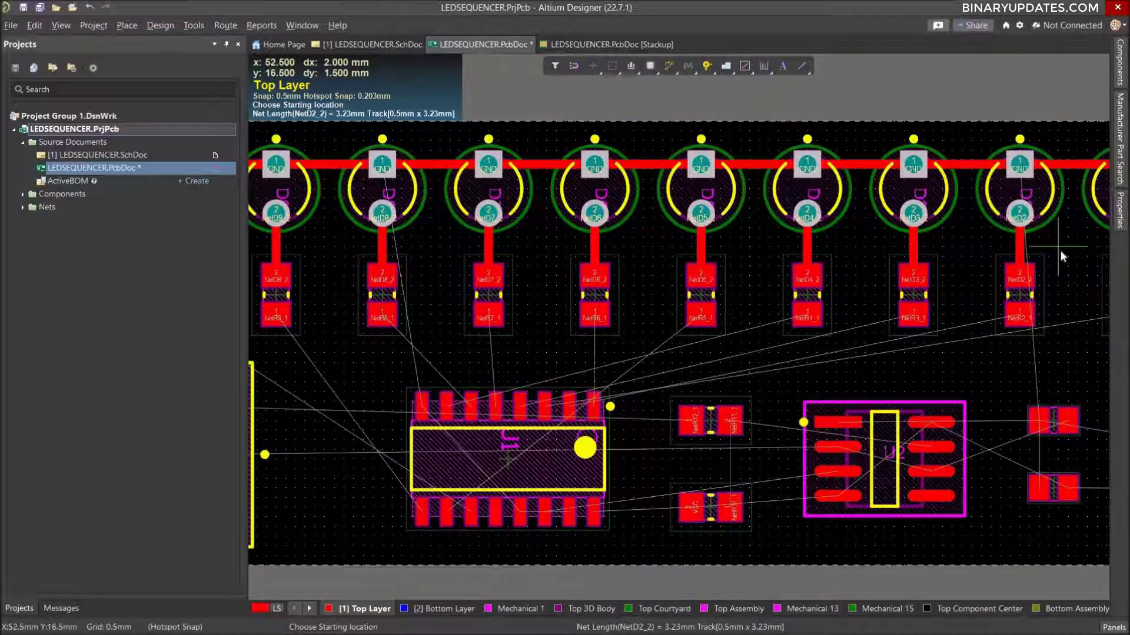
pyautogui.moveTo(1060, 249); pyautogui.dragTo(885, 283, button='right')
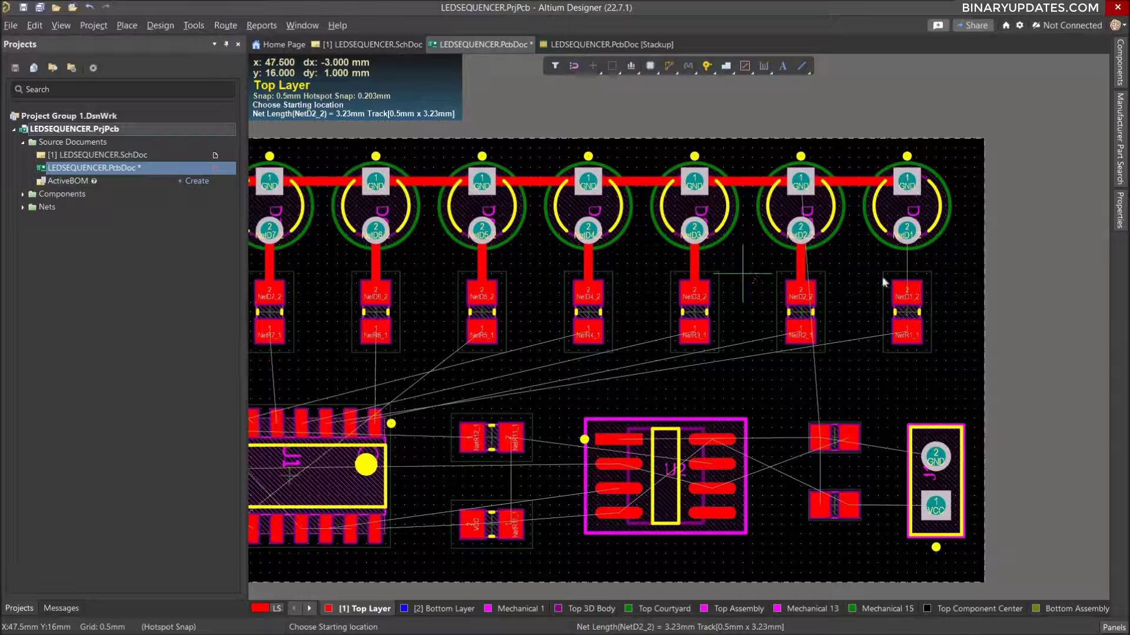
pyautogui.click(907, 230)
pyautogui.click(908, 297)
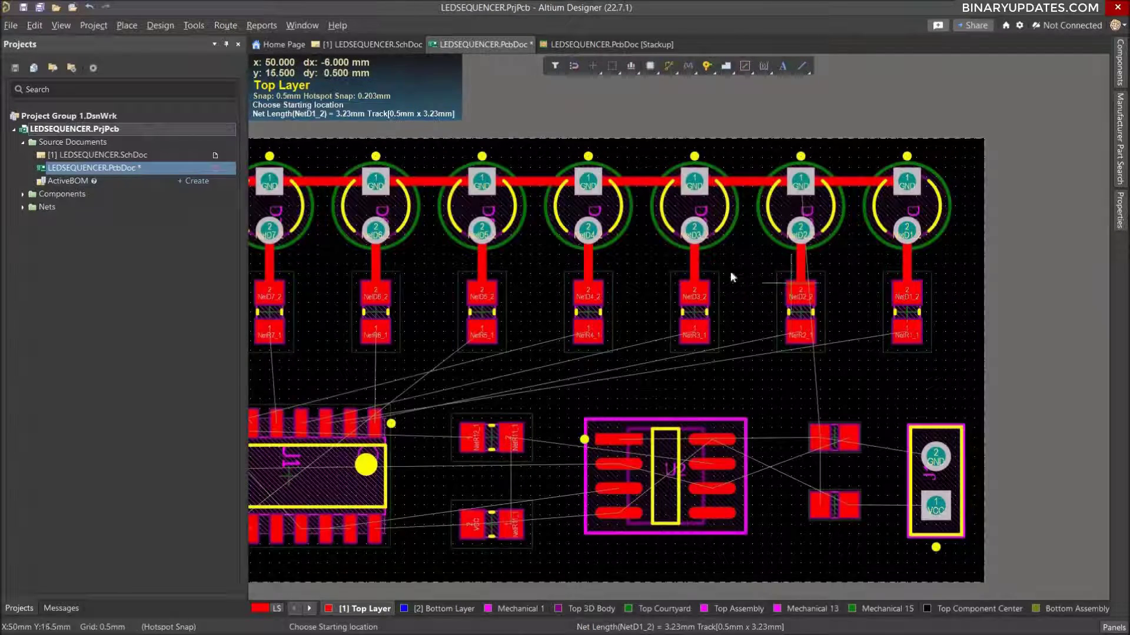
# Route a straight 0.5 mm Top Layer track from pad 1 of resistor R6 down to pin 1 of the 16-pin IC.
pyautogui.moveTo(725, 267); pyautogui.dragTo(828, 294, button='right')
pyautogui.keyDown('ctrl'); pyautogui.scroll(-3, 828, 295); pyautogui.keyUp('ctrl')
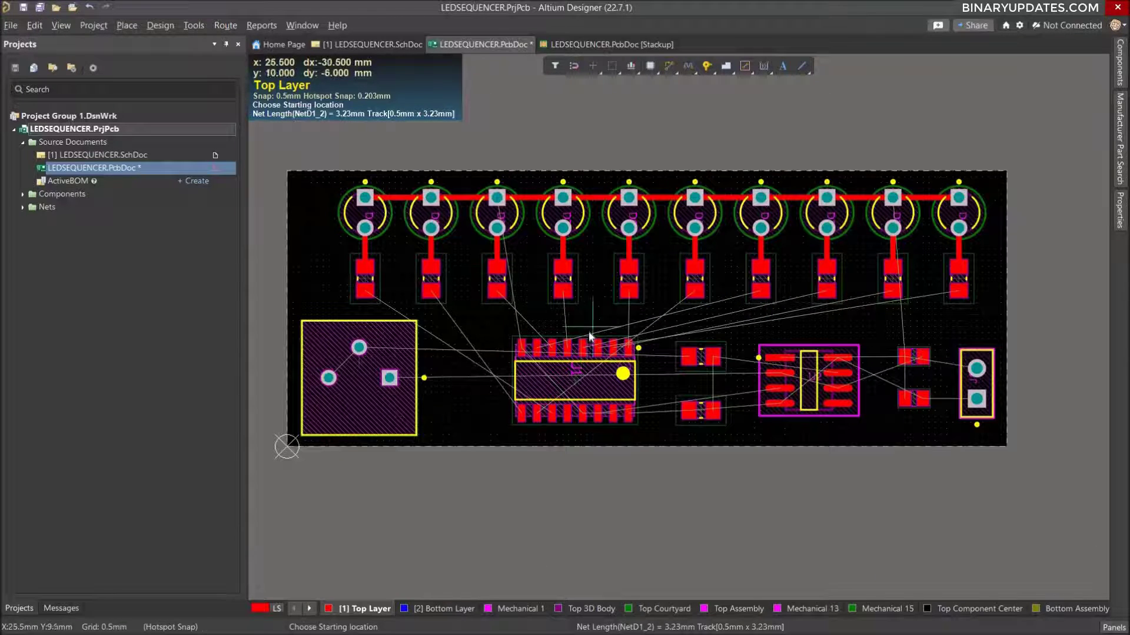
pyautogui.moveTo(609, 308); pyautogui.dragTo(682, 278, button='right')
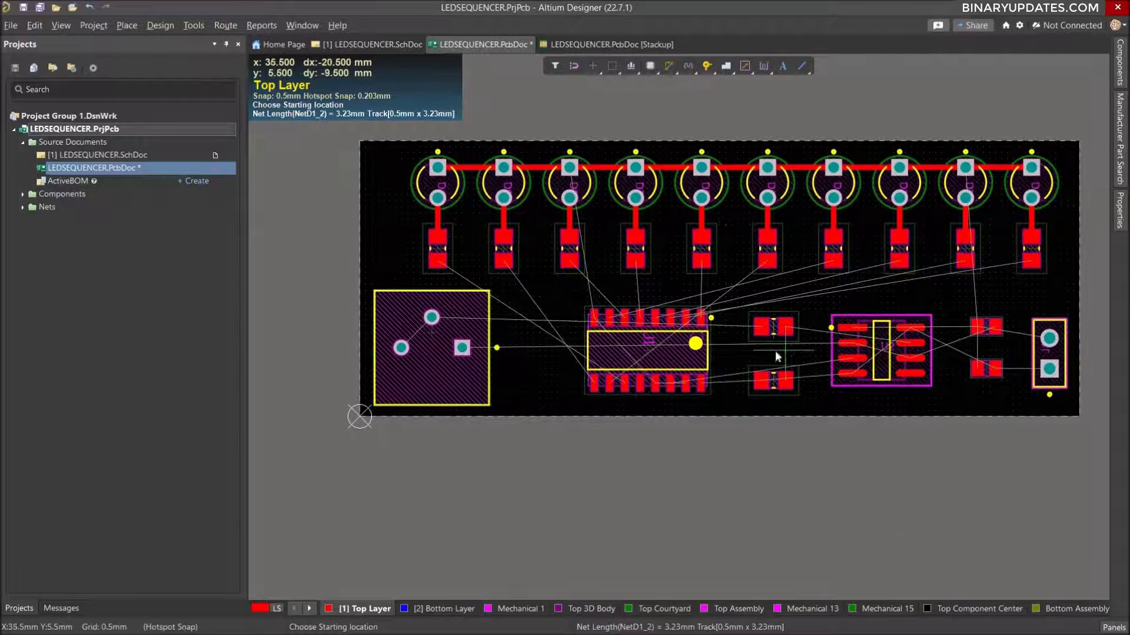
pyautogui.keyDown('ctrl'); pyautogui.scroll(3, 740, 311); pyautogui.keyUp('ctrl')
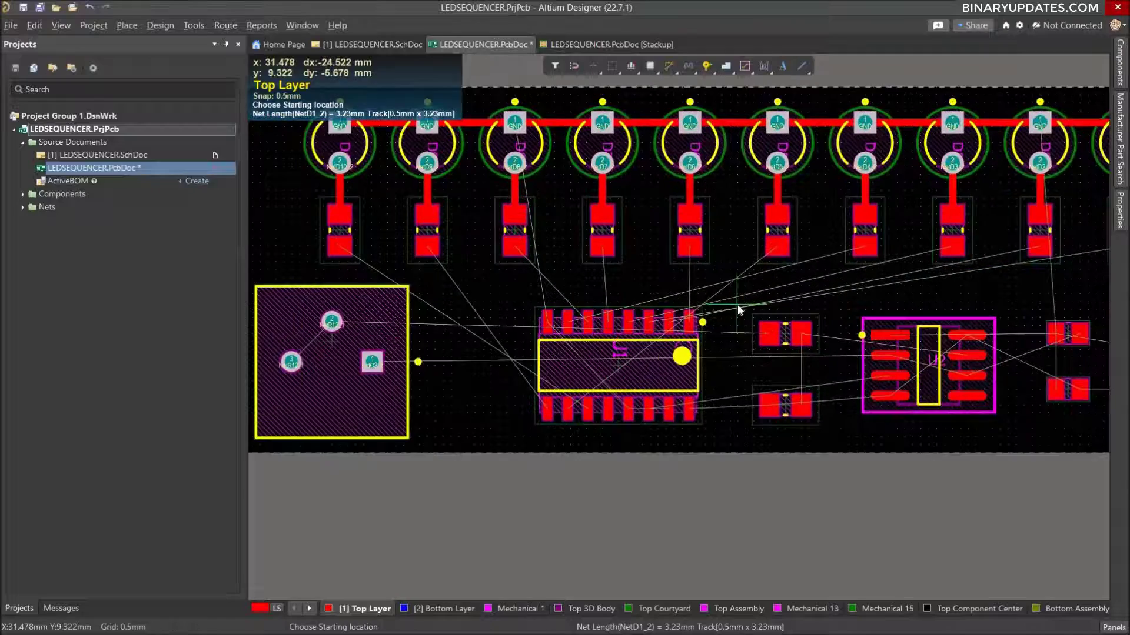
pyautogui.click(681, 247)
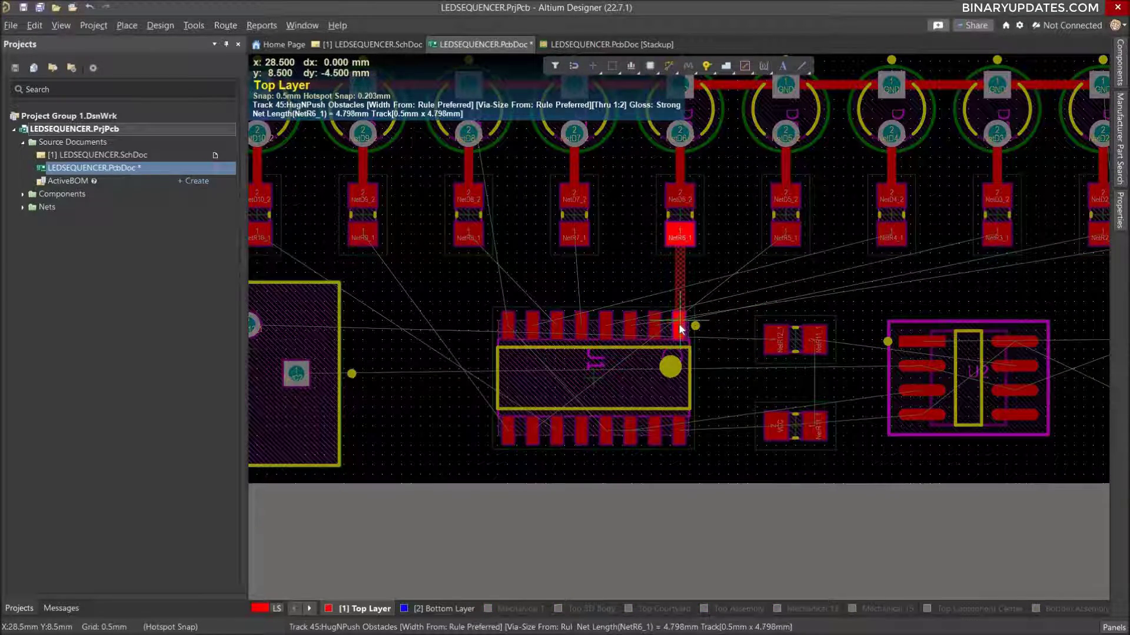
pyautogui.click(678, 330)
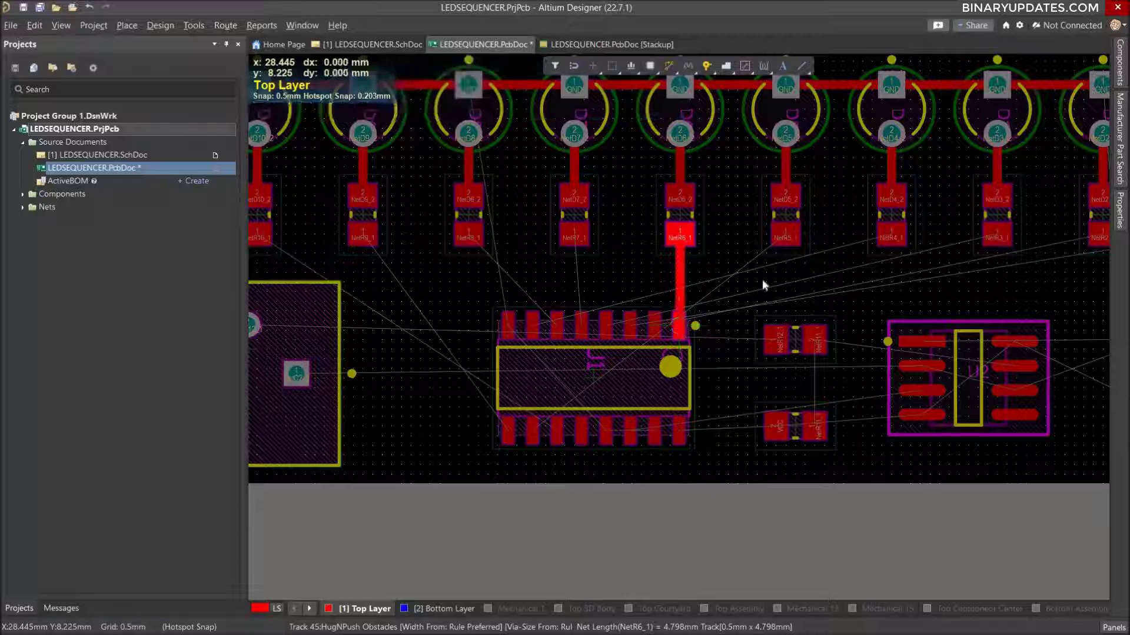
# Route net NetR10_1 from resistor R10's pad 1 around the potentiometer's left and lower sides to the third pin in the IC's bottom row.
pyautogui.keyDown('ctrl'); pyautogui.scroll(3, 722, 274); pyautogui.keyUp('ctrl')
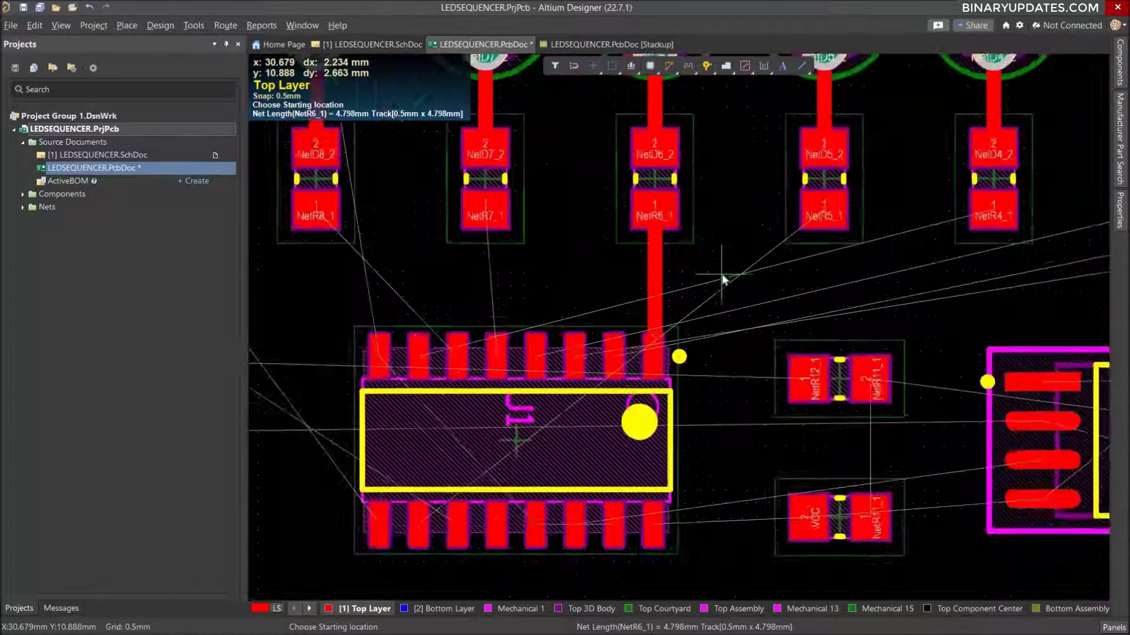
pyautogui.keyDown('ctrl'); pyautogui.scroll(-1, 724, 279); pyautogui.keyUp('ctrl')
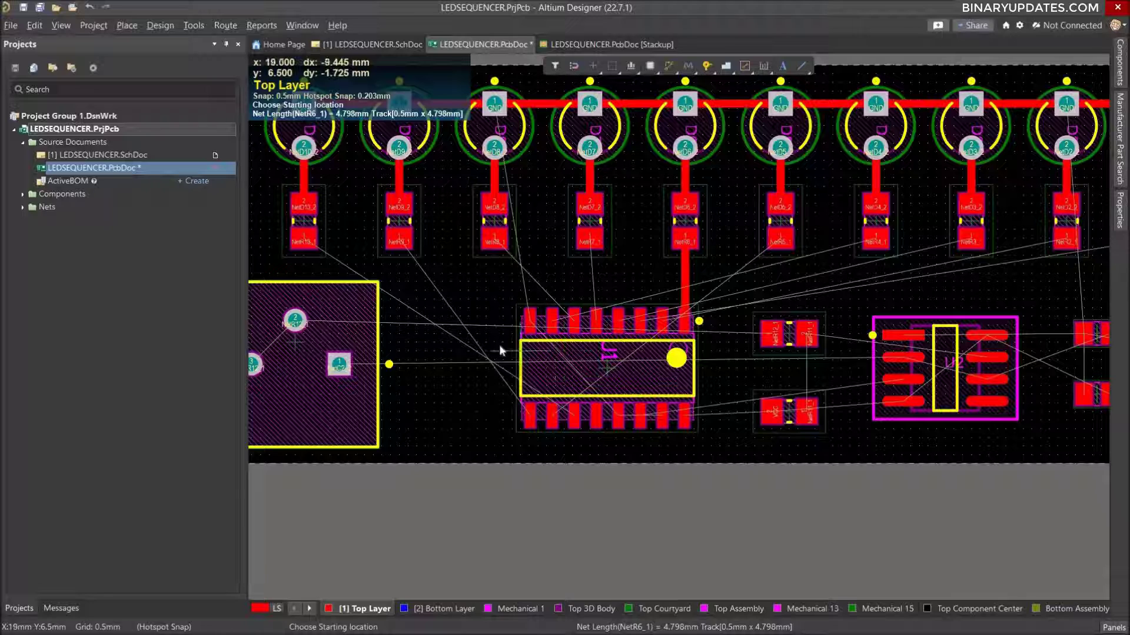
pyautogui.keyDown('ctrl'); pyautogui.scroll(-1, 419, 338); pyautogui.keyUp('ctrl')
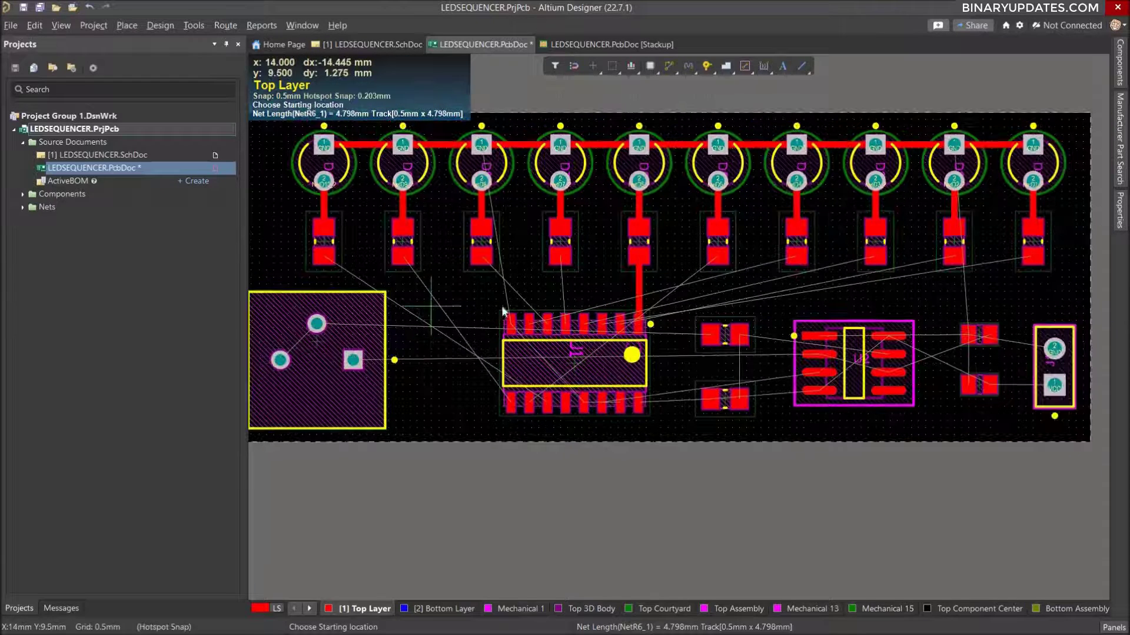
pyautogui.moveTo(476, 307); pyautogui.dragTo(590, 315, button='right')
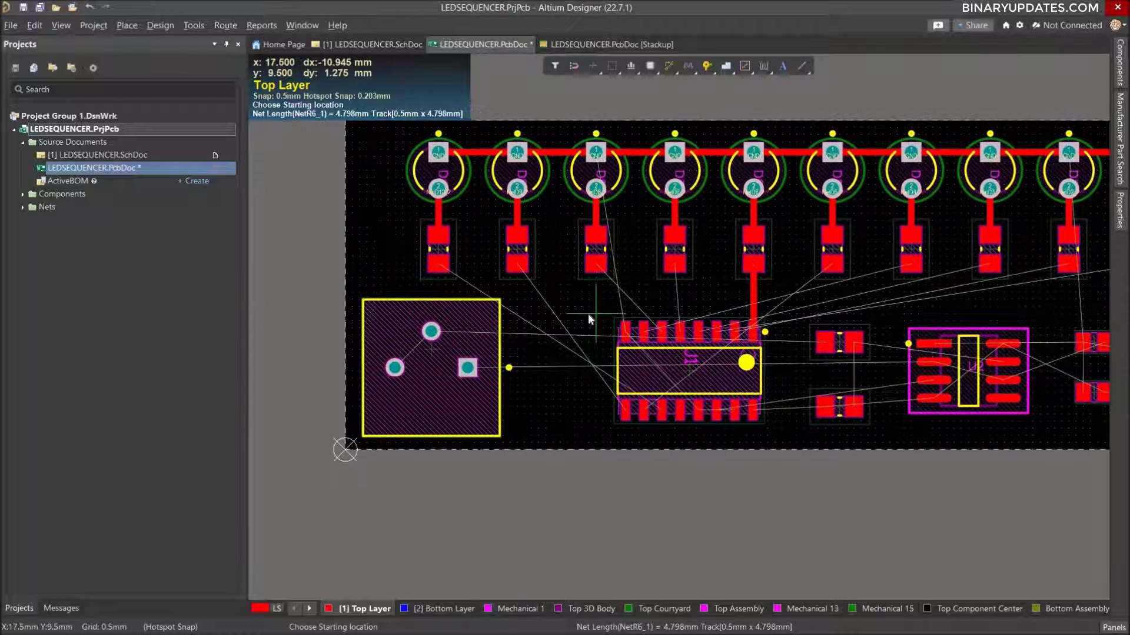
pyautogui.click(439, 263)
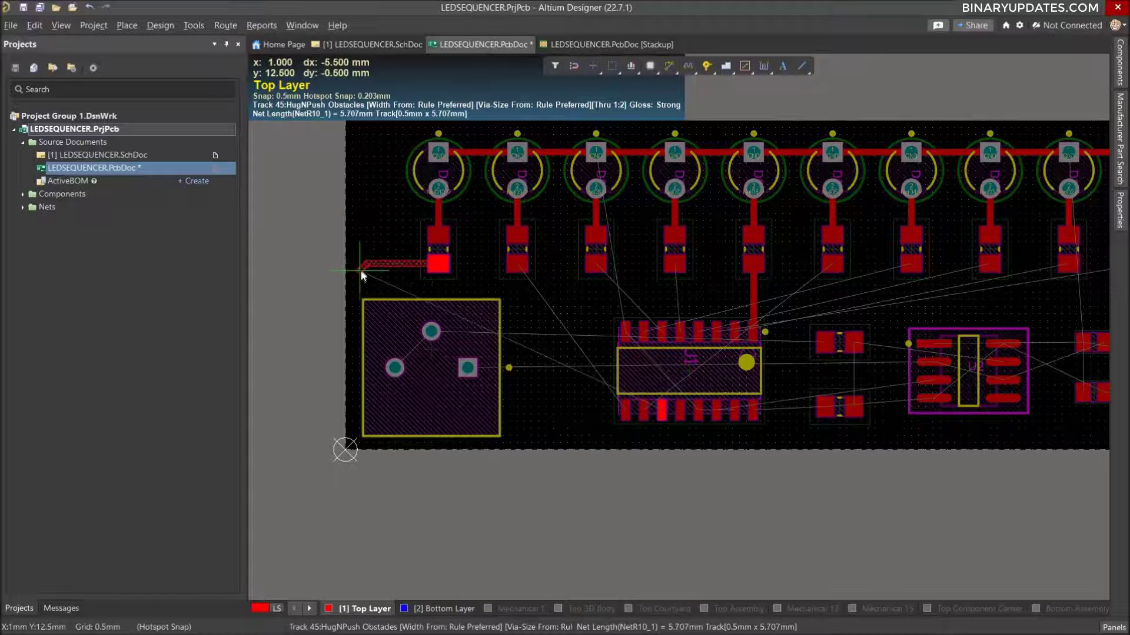
pyautogui.click(360, 272)
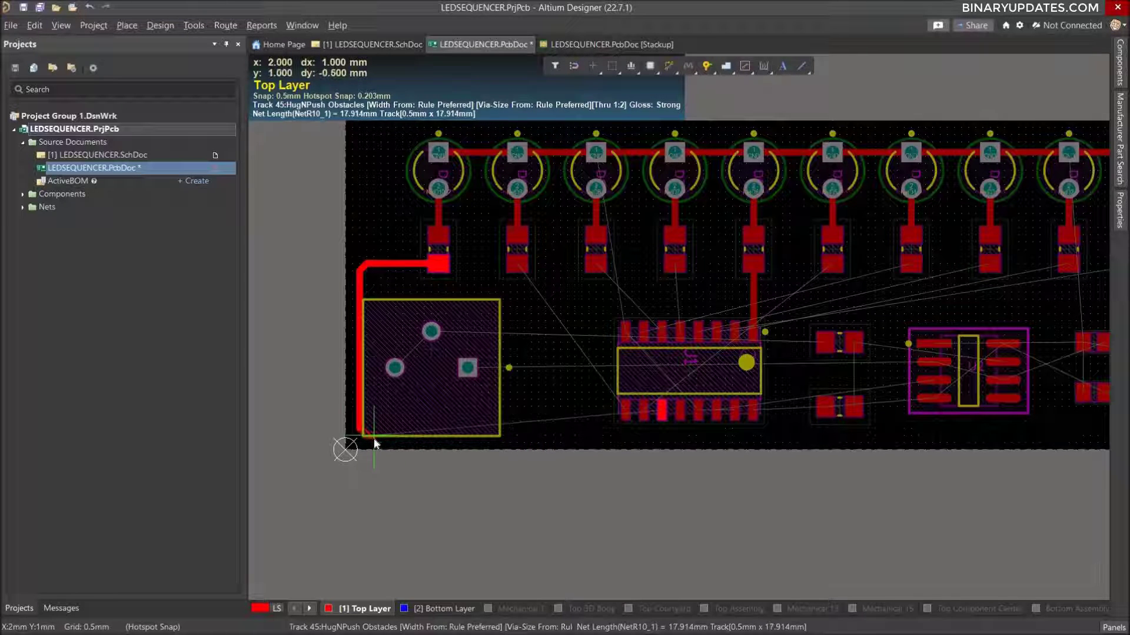
pyautogui.click(657, 437)
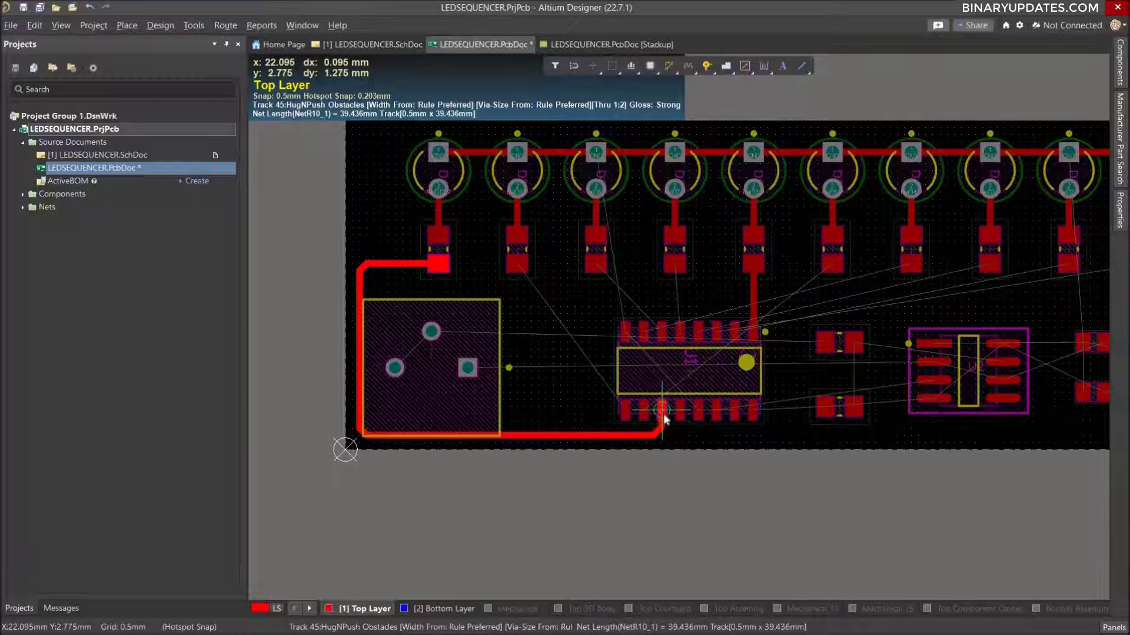
pyautogui.click(664, 415)
# Route a diagonal 0.5 mm track joining the potentiometer's two round NetR12_1 pads.
pyautogui.keyDown('ctrl'); pyautogui.scroll(4, 647, 415); pyautogui.keyUp('ctrl')
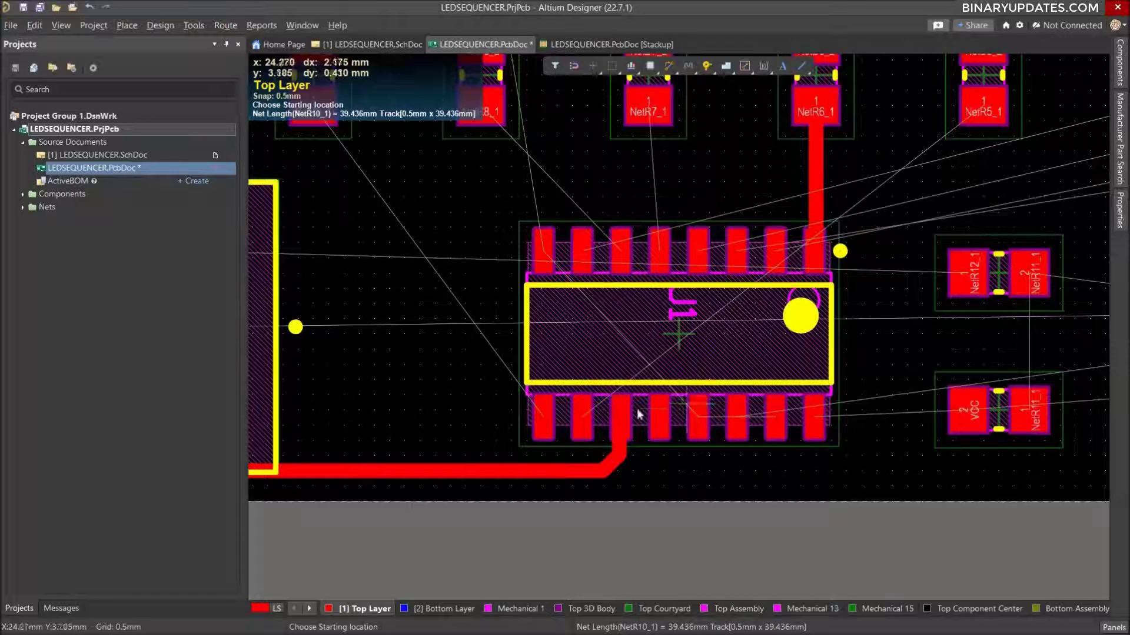
pyautogui.keyDown('ctrl'); pyautogui.scroll(2, 638, 414); pyautogui.keyUp('ctrl')
pyautogui.keyDown('ctrl'); pyautogui.scroll(-6, 638, 415); pyautogui.keyUp('ctrl')
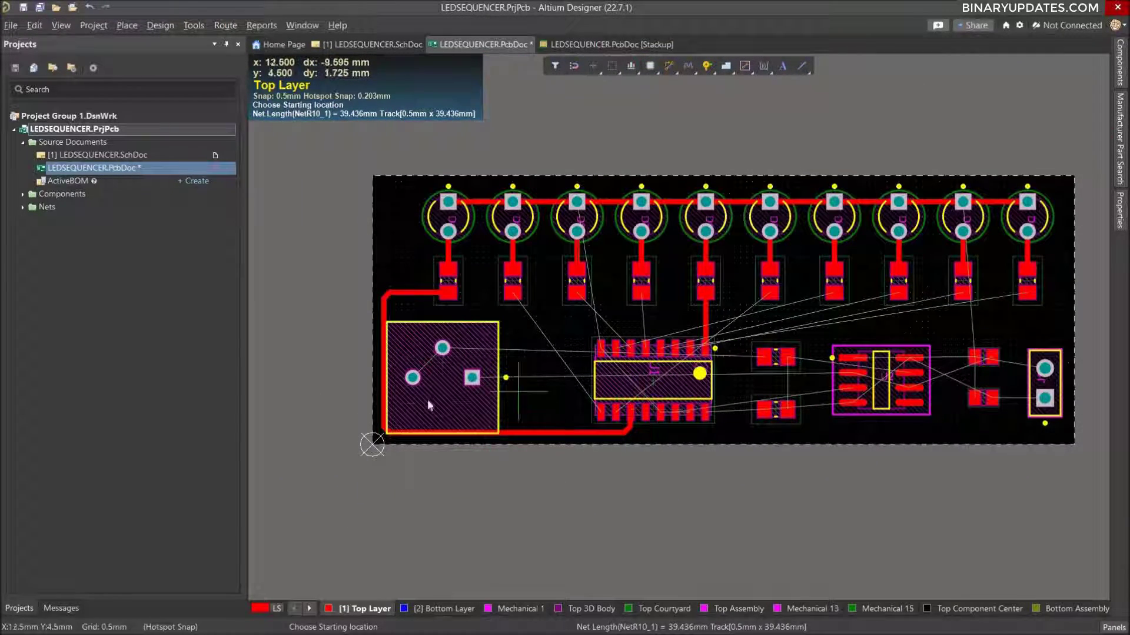
pyautogui.click(413, 378)
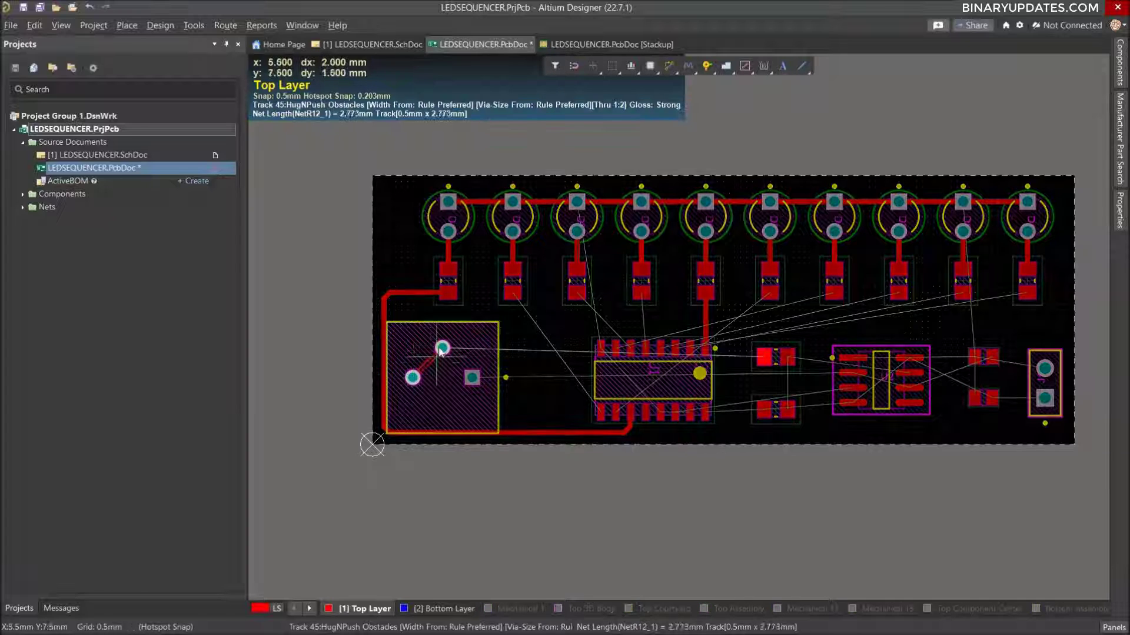
pyautogui.click(443, 348)
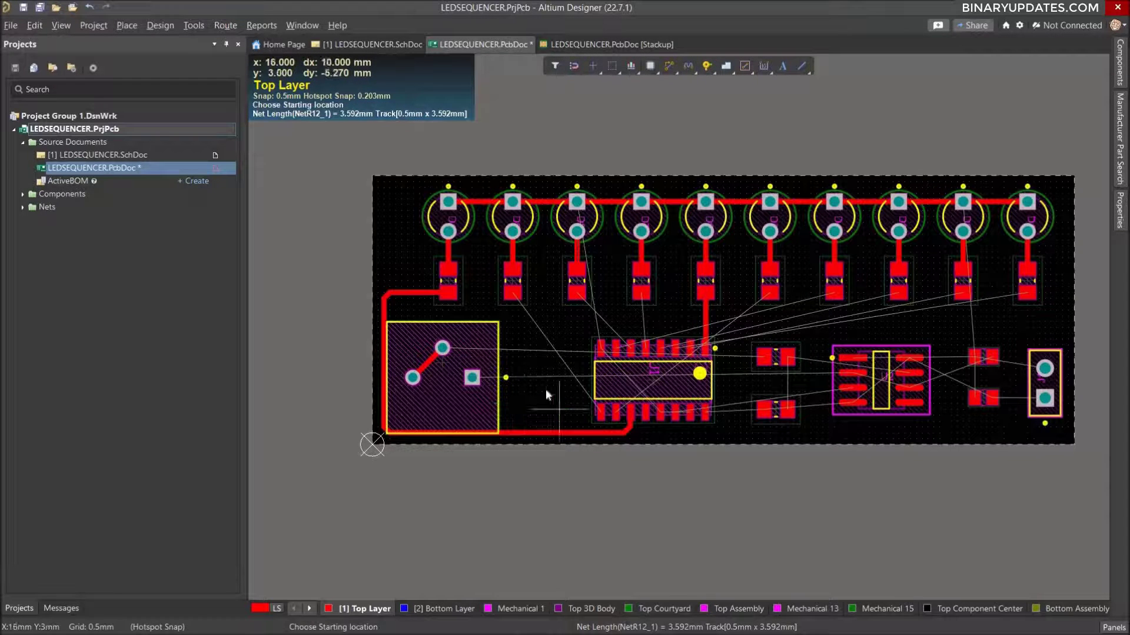
# Route net NetR7_1 from the fourth pin from the left in the IC's upper row to pad 1 of resistor R7.
pyautogui.keyDown('ctrl'); pyautogui.scroll(-2, 700, 375); pyautogui.keyUp('ctrl')
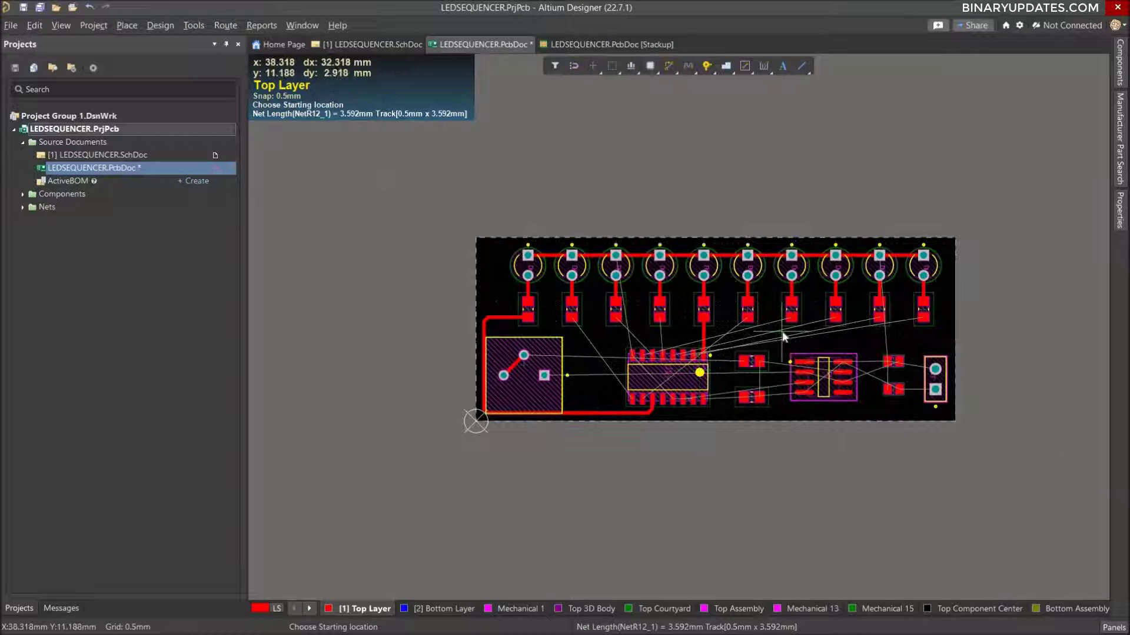
pyautogui.keyDown('ctrl'); pyautogui.scroll(3, 783, 336); pyautogui.keyUp('ctrl')
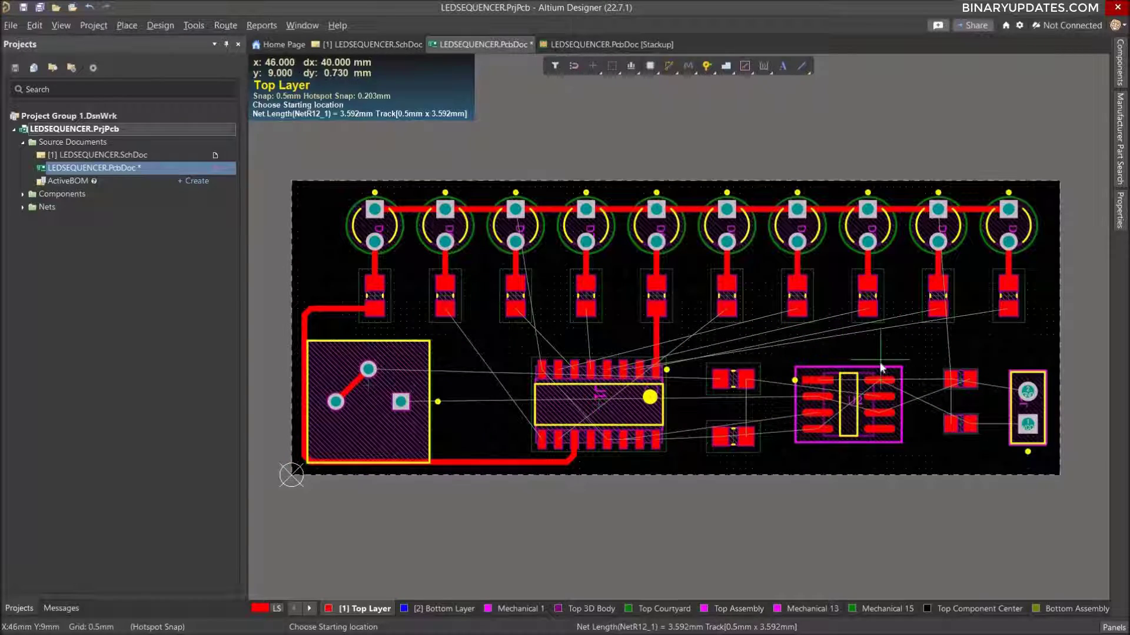
pyautogui.keyDown('ctrl'); pyautogui.scroll(2, 881, 368); pyautogui.keyUp('ctrl')
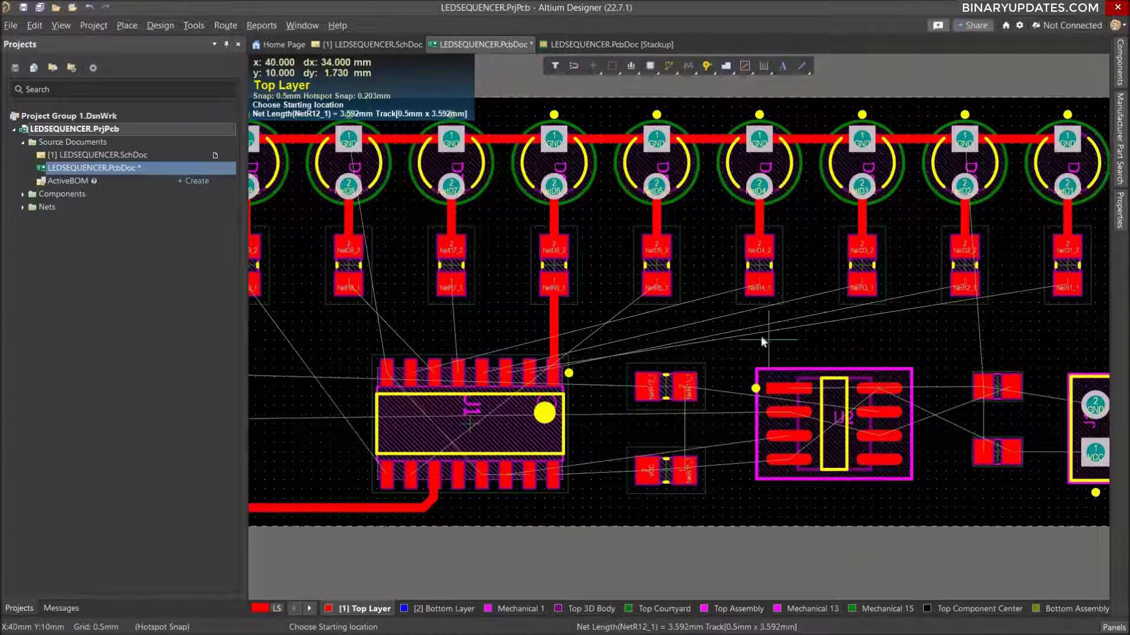
pyautogui.keyDown('ctrl'); pyautogui.scroll(-2, 764, 321); pyautogui.keyUp('ctrl')
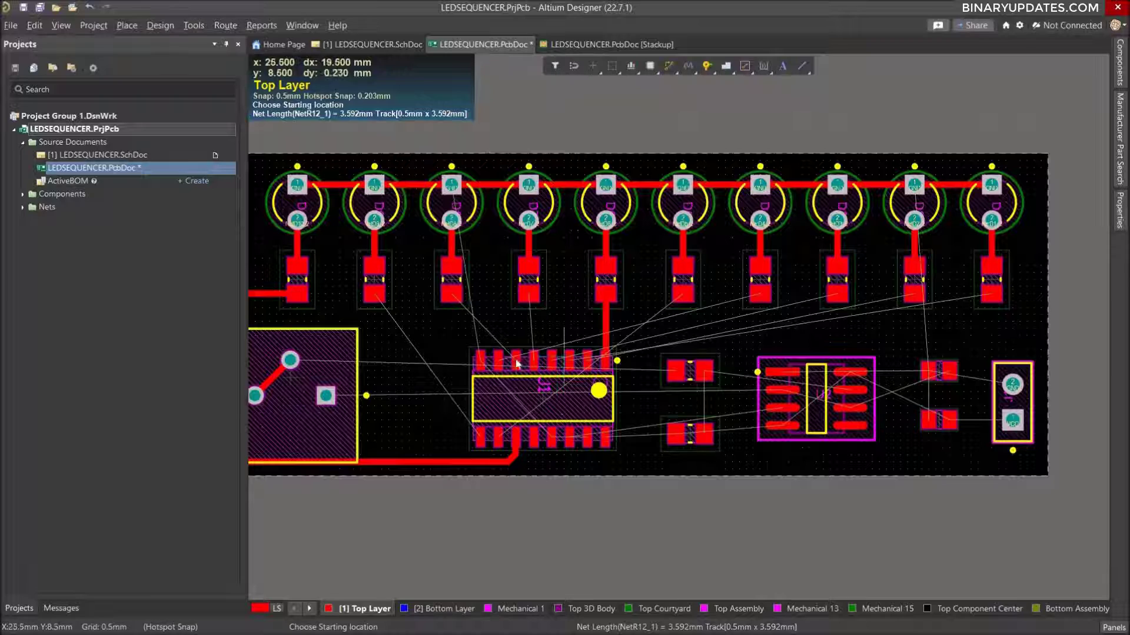
pyautogui.click(528, 346)
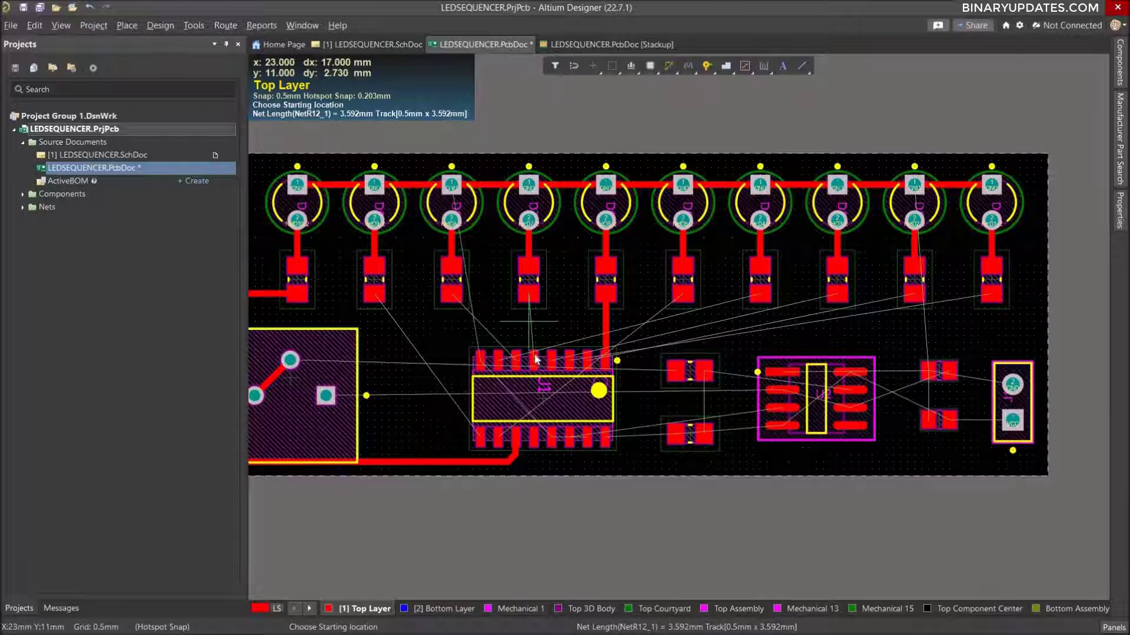
pyautogui.keyDown('ctrl'); pyautogui.scroll(3, 530, 332); pyautogui.keyUp('ctrl')
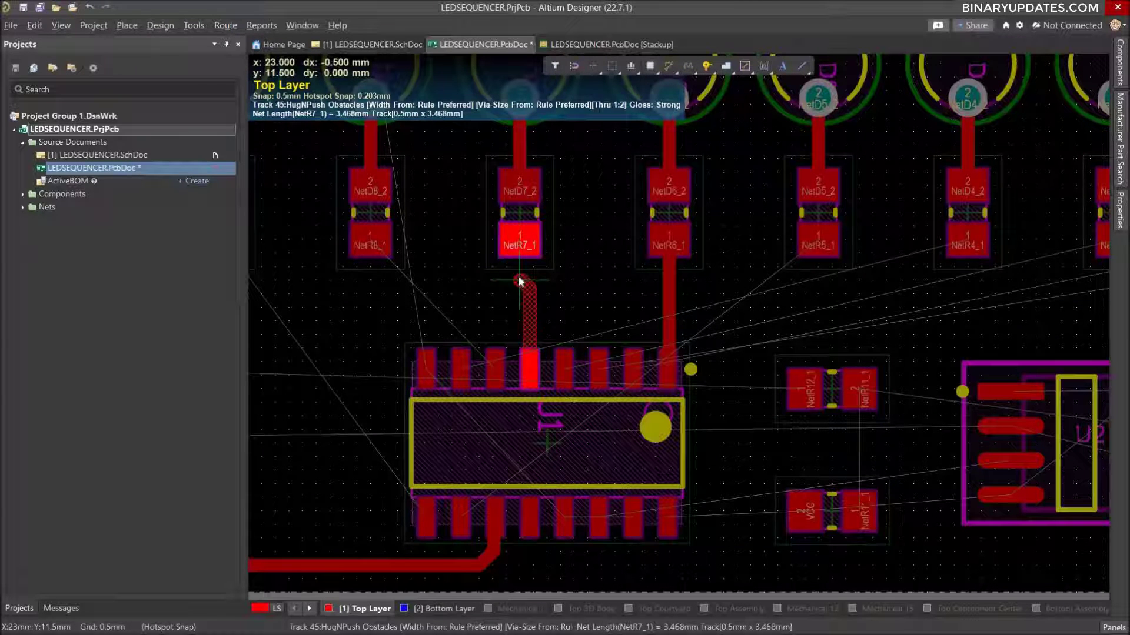
pyautogui.click(519, 241)
# Route net NetR2_1 from the IC's second pin, around pin 1 and along beneath the resistor row, to pad 1 of R2.
pyautogui.keyDown('ctrl'); pyautogui.scroll(-2, 625, 322); pyautogui.keyUp('ctrl')
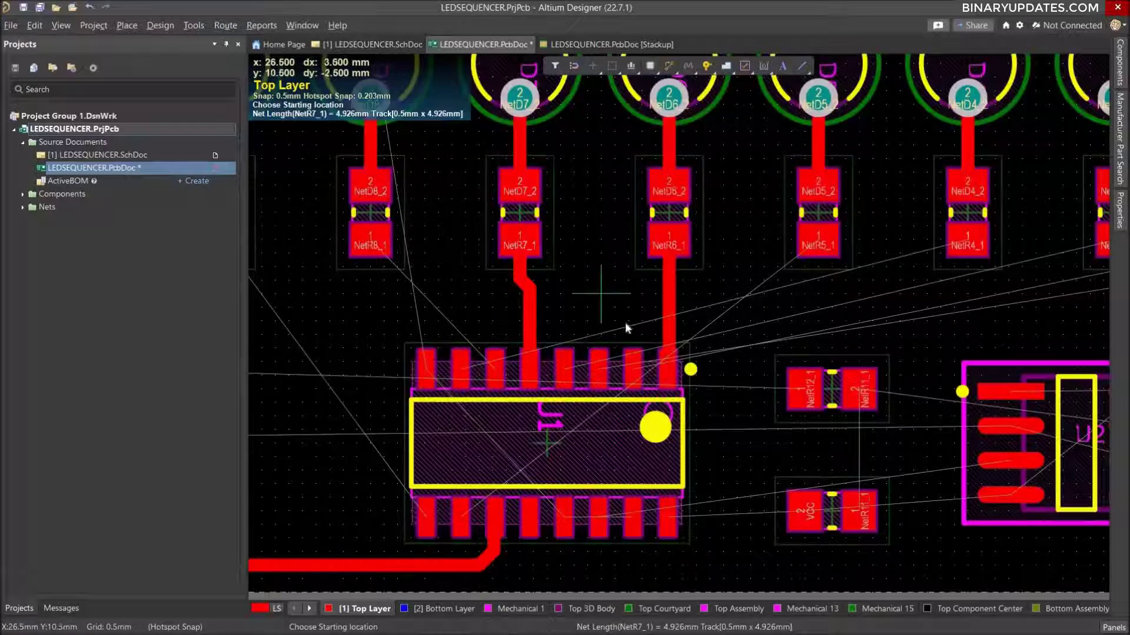
pyautogui.keyDown('ctrl'); pyautogui.scroll(-2, 626, 318); pyautogui.keyUp('ctrl')
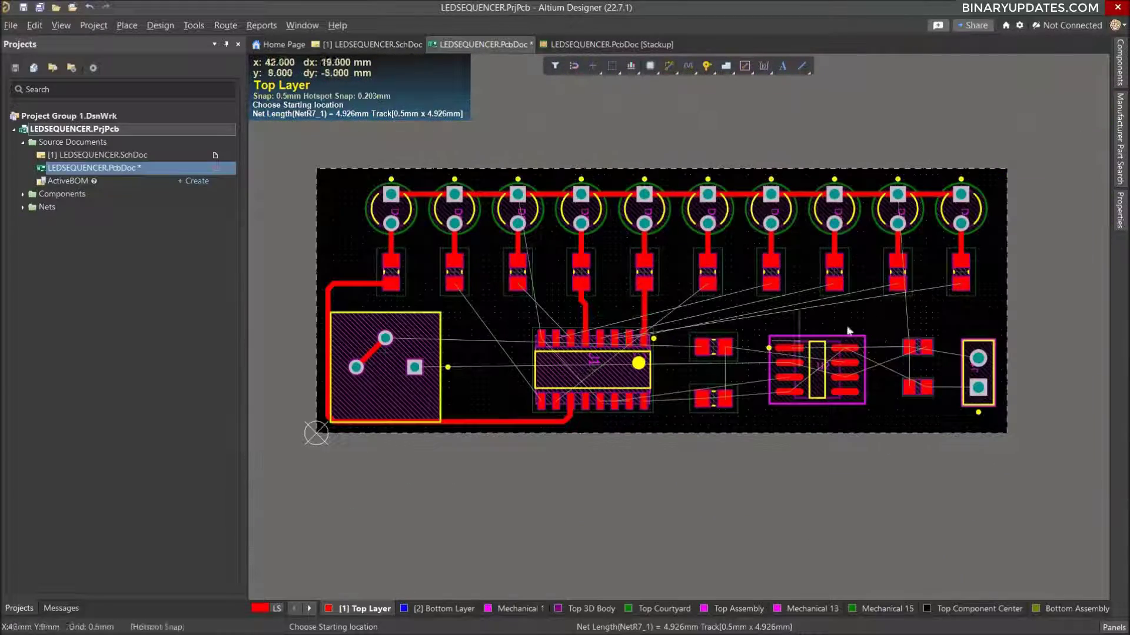
pyautogui.keyDown('ctrl'); pyautogui.scroll(3, 833, 322); pyautogui.keyUp('ctrl')
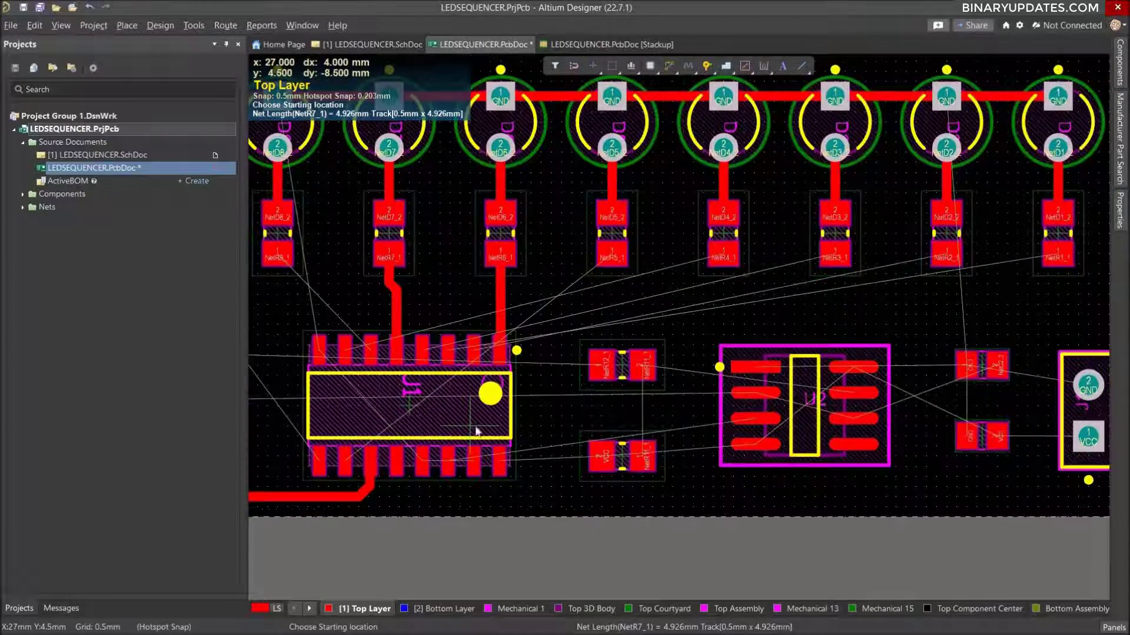
pyautogui.click(472, 354)
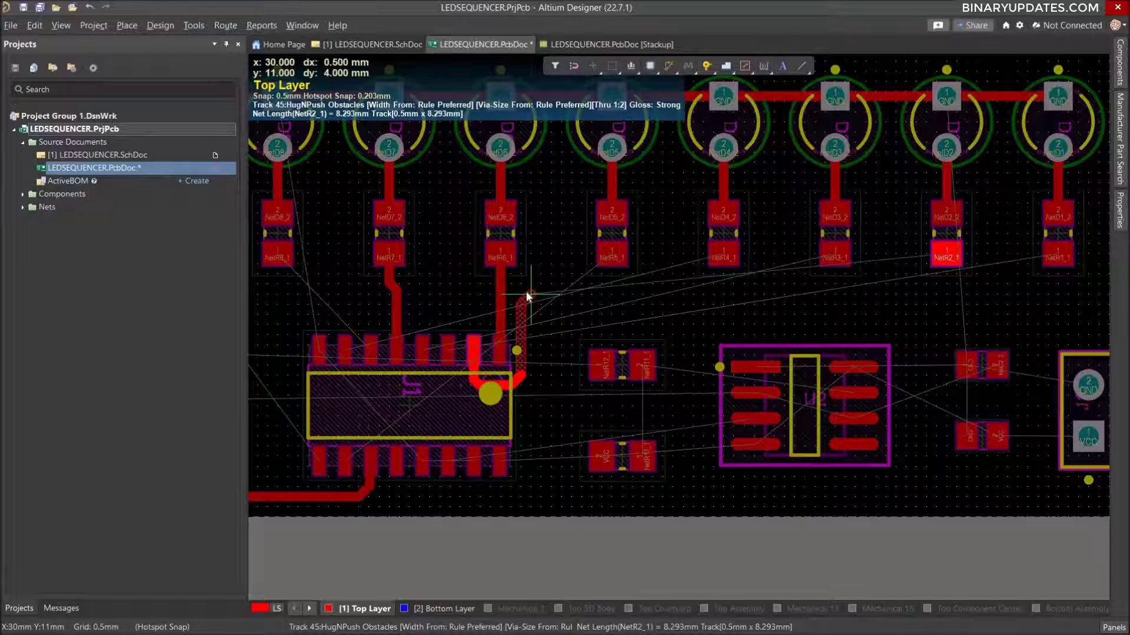
pyautogui.click(528, 296)
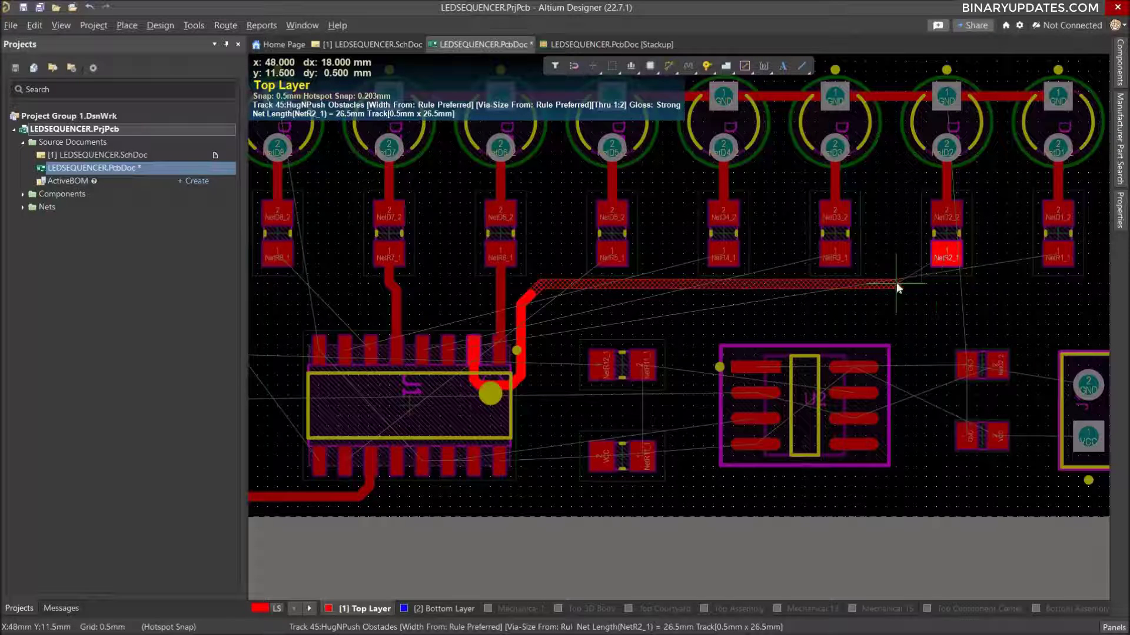
pyautogui.click(917, 268)
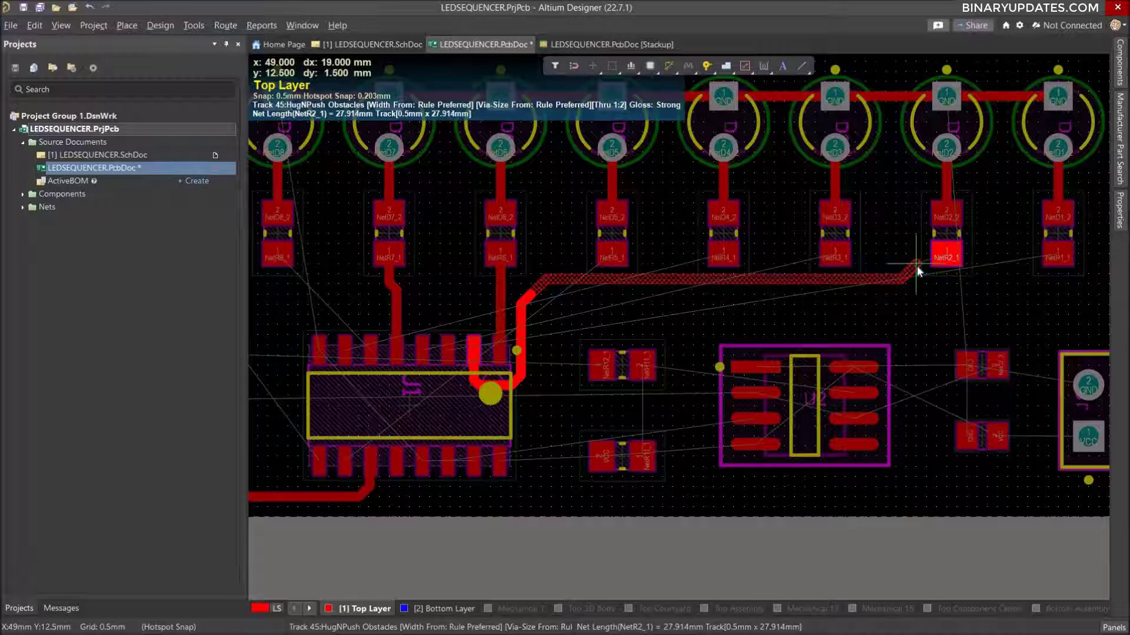
pyautogui.click(948, 259)
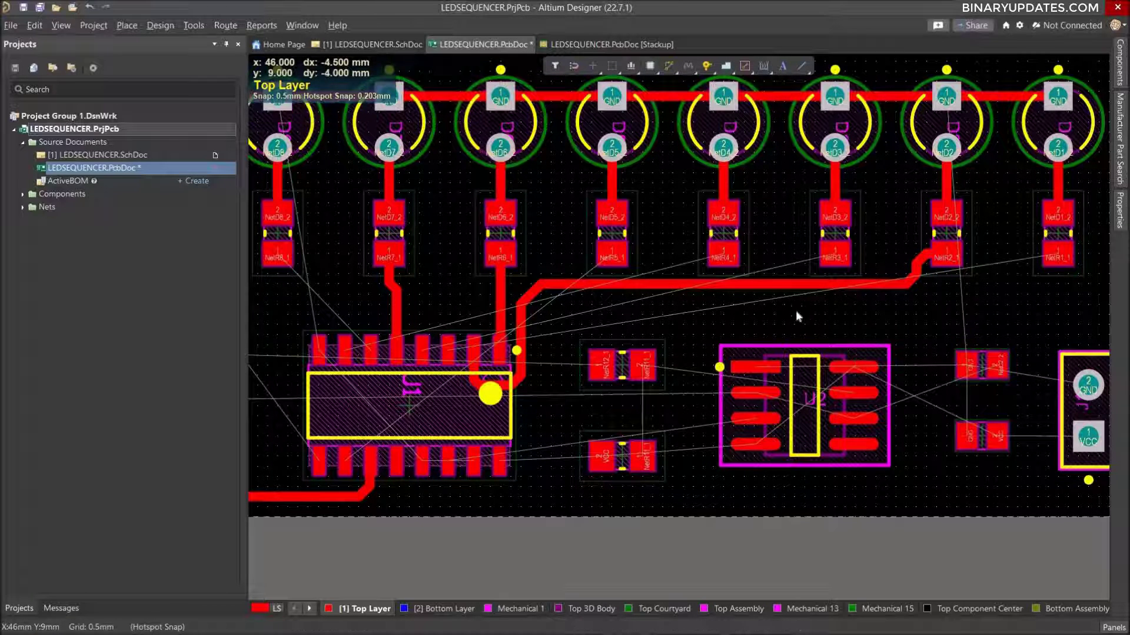
# Reshape the R2 end of the NetR2_1 track into a single diagonal rise followed by a horizontal entry into pad 1.
pyautogui.click(923, 277)
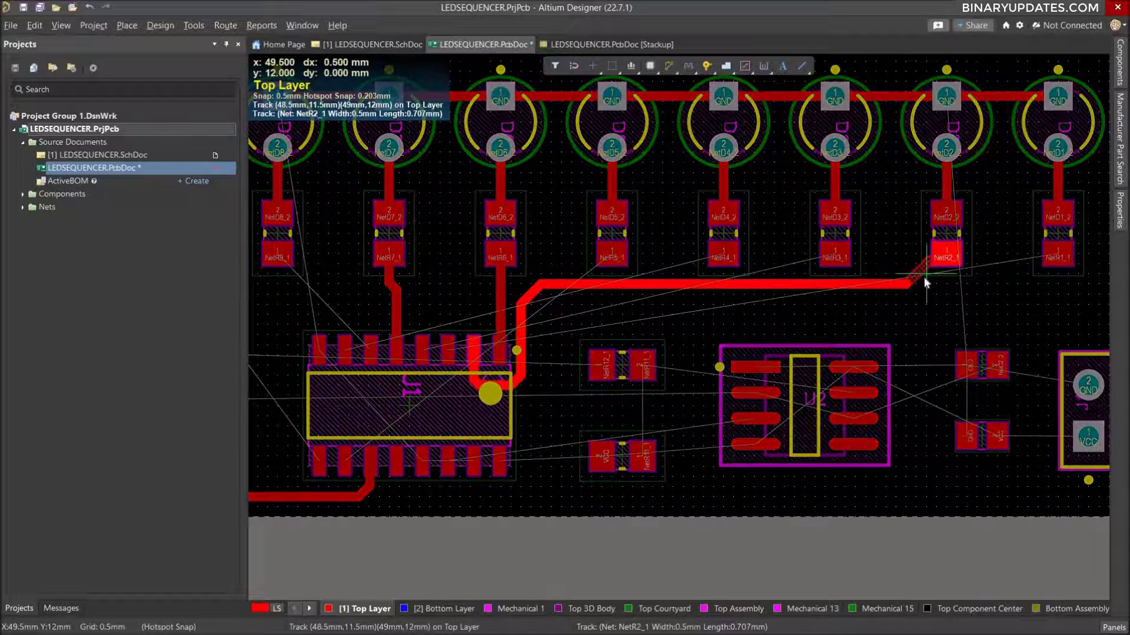
pyautogui.rightClick(925, 278)
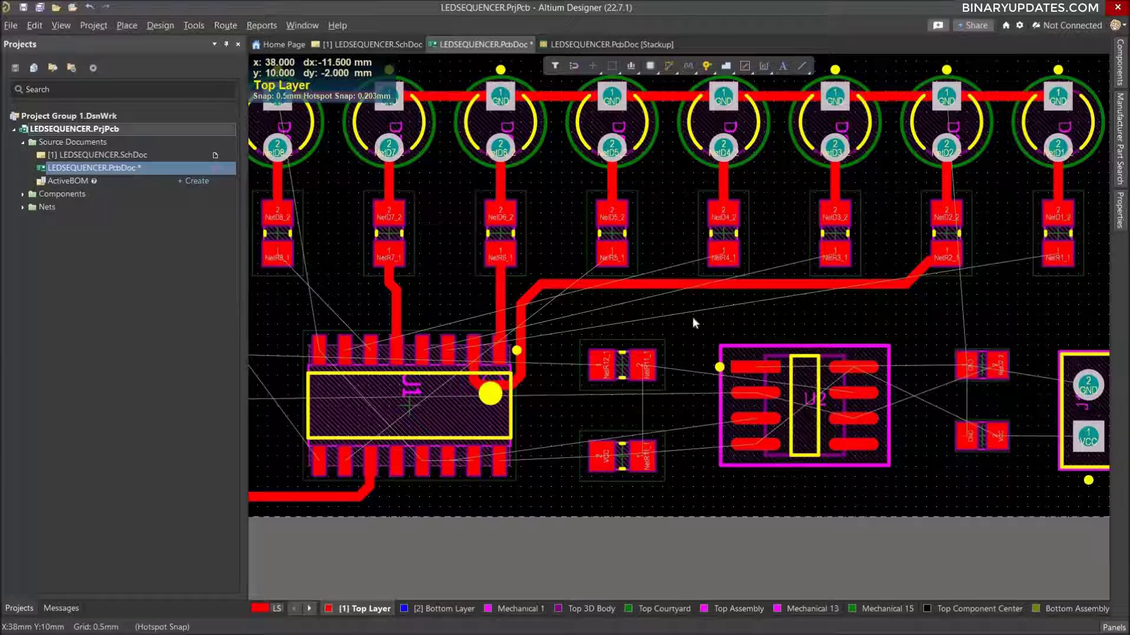
pyautogui.click(912, 261)
pyautogui.moveTo(912, 261); pyautogui.dragTo(945, 259)
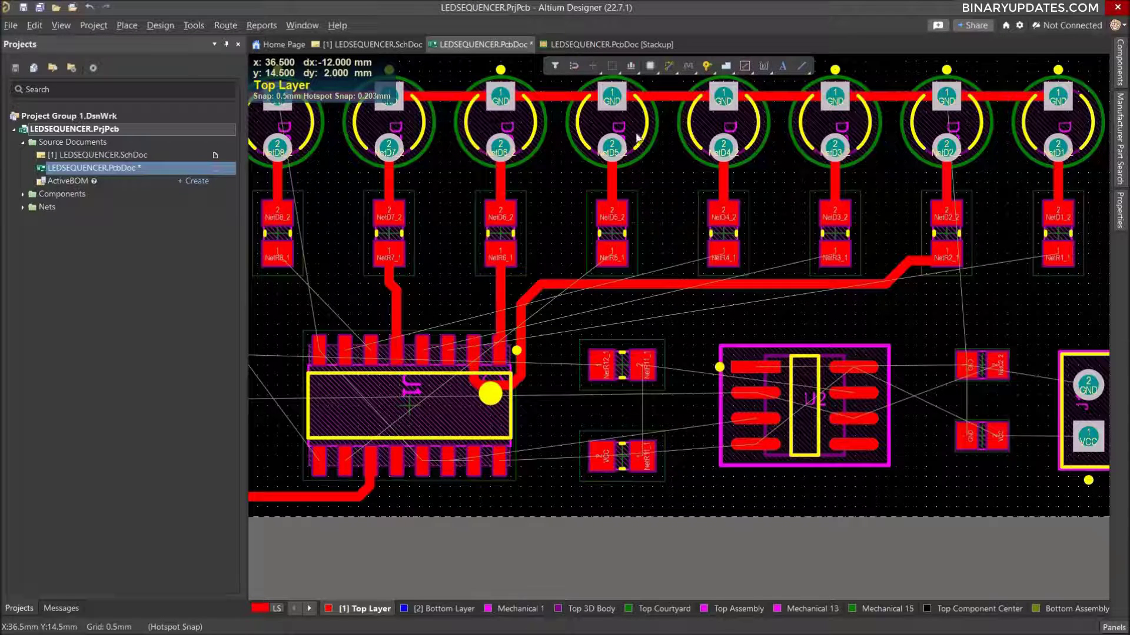
# Route net NetR1_1 from the third pin from the right in the IC's upper row, around the NetR2_1 track, to pad 1 of resistor R1.
pyautogui.click(669, 69)
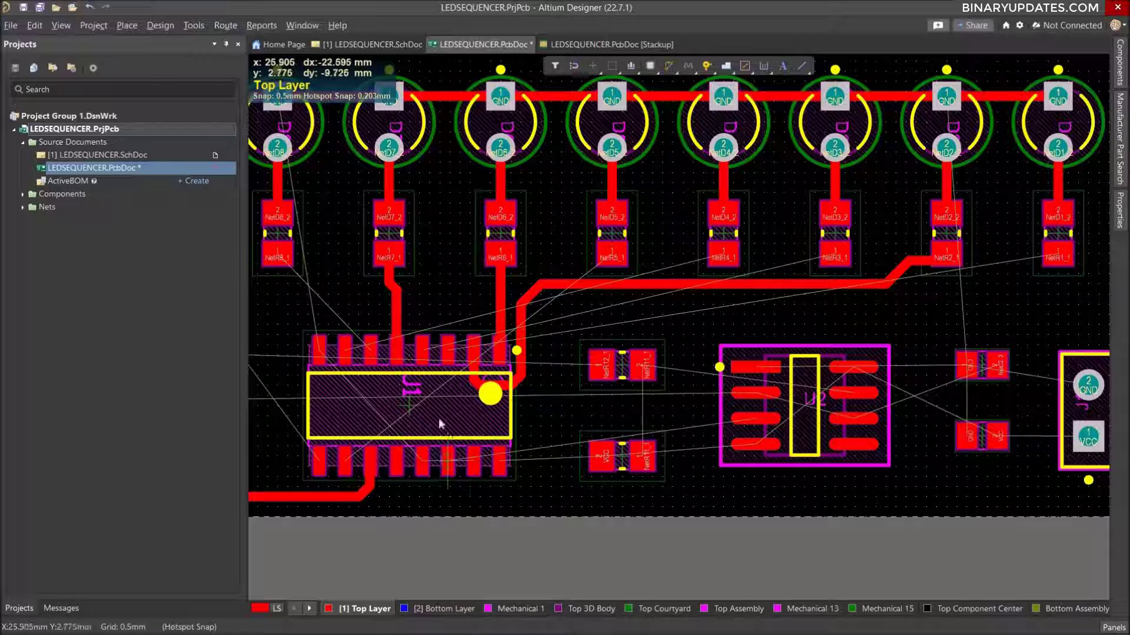
pyautogui.click(448, 352)
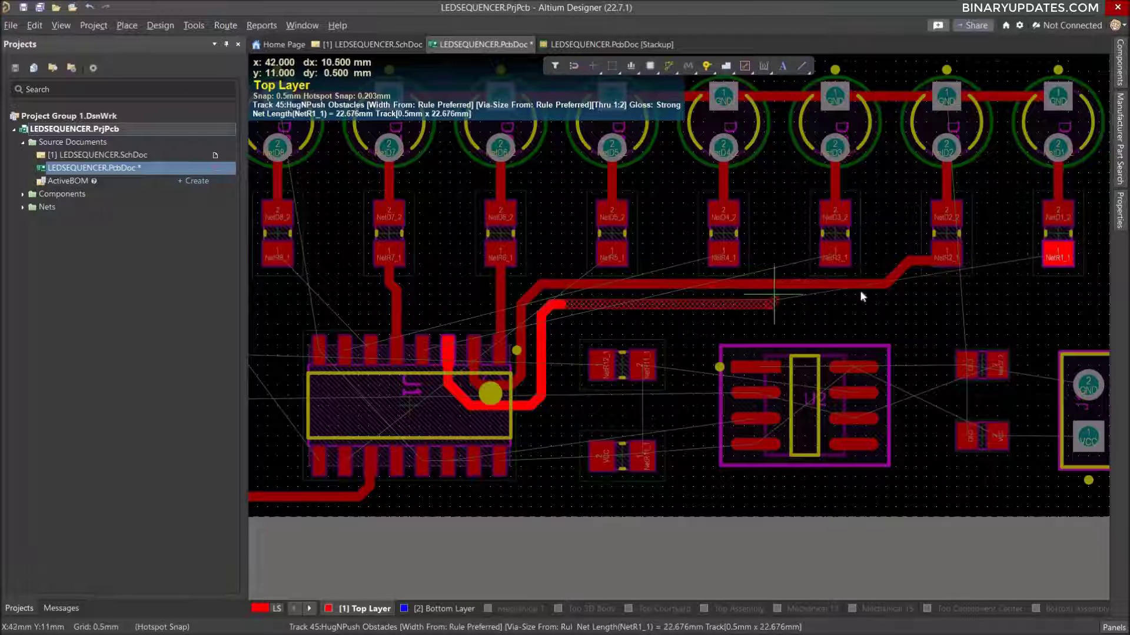
pyautogui.click(992, 296)
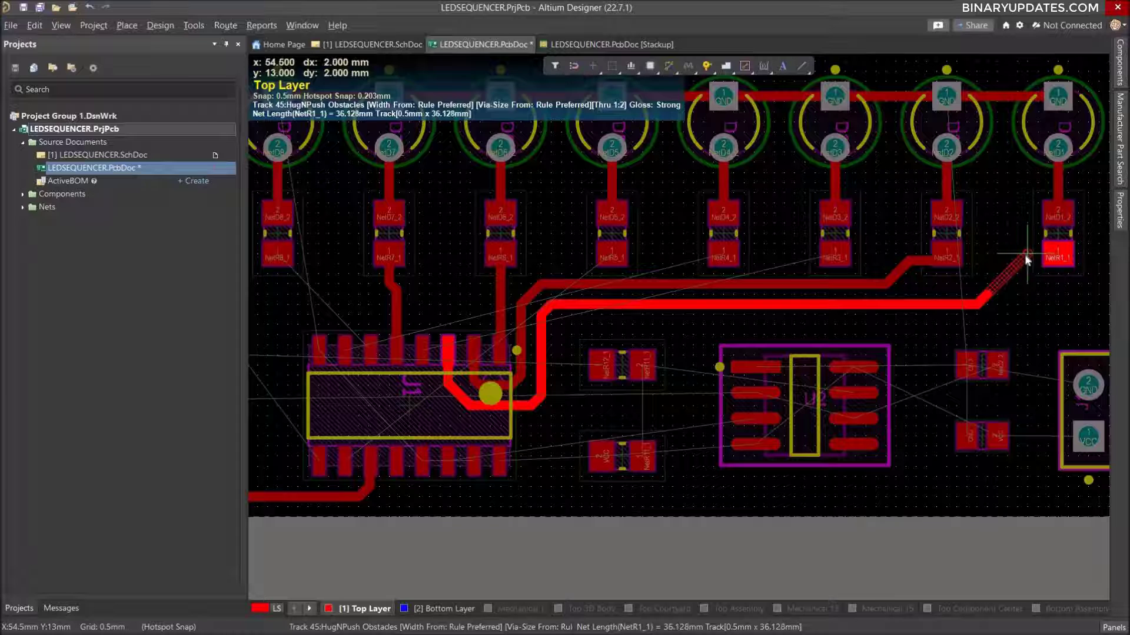
pyautogui.click(1056, 255)
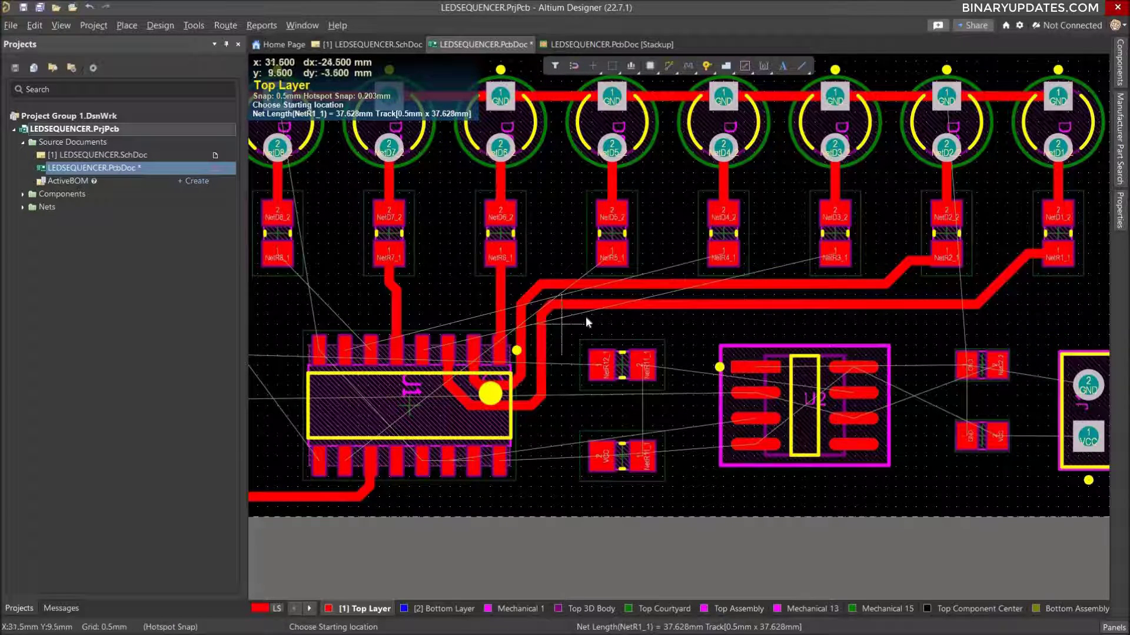
# Route VCC from the two-pin connector's pad 1 to the adjacent capacitor's VCC pad, and join the two NetR11_1 resistor pads with a straight vertical track.
pyautogui.keyDown('ctrl'); pyautogui.scroll(-2, 585, 316); pyautogui.keyUp('ctrl')
pyautogui.moveTo(485, 278); pyautogui.dragTo(611, 283, button='right')
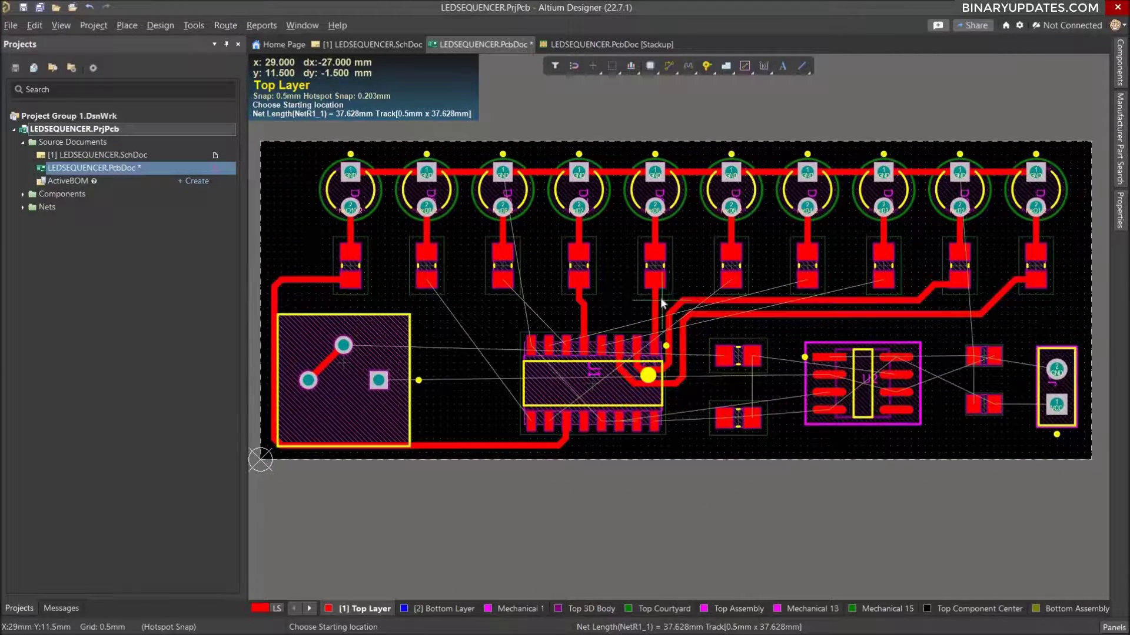
pyautogui.keyDown('ctrl'); pyautogui.scroll(-1, 660, 297); pyautogui.keyUp('ctrl')
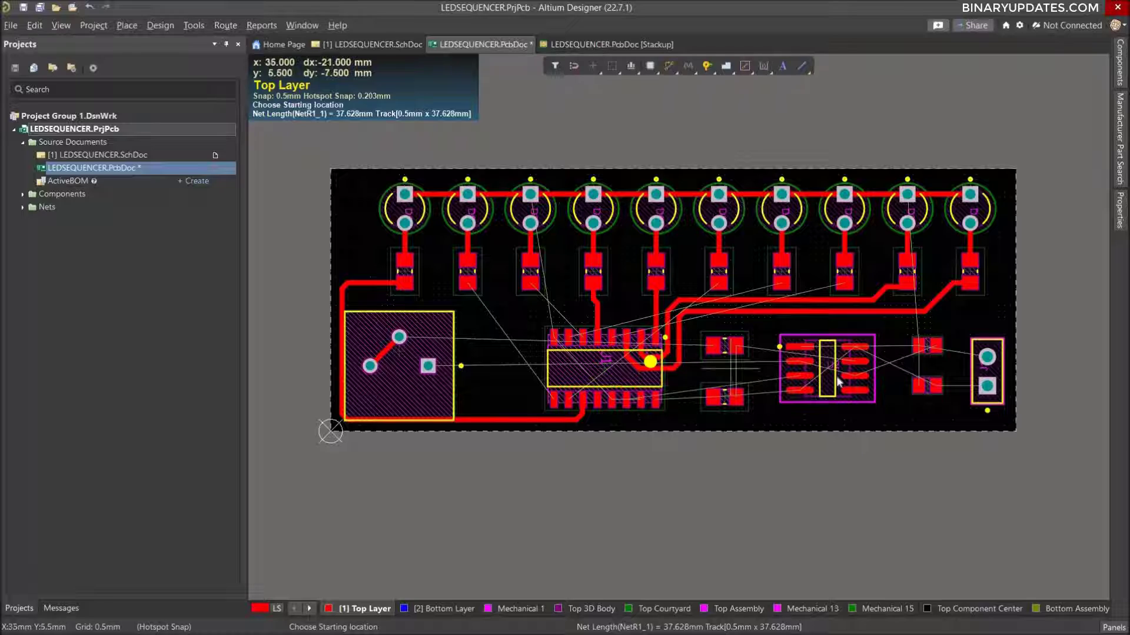
pyautogui.keyDown('ctrl'); pyautogui.scroll(-2, 862, 356); pyautogui.keyUp('ctrl')
pyautogui.keyDown('ctrl'); pyautogui.scroll(3, 862, 356); pyautogui.keyUp('ctrl')
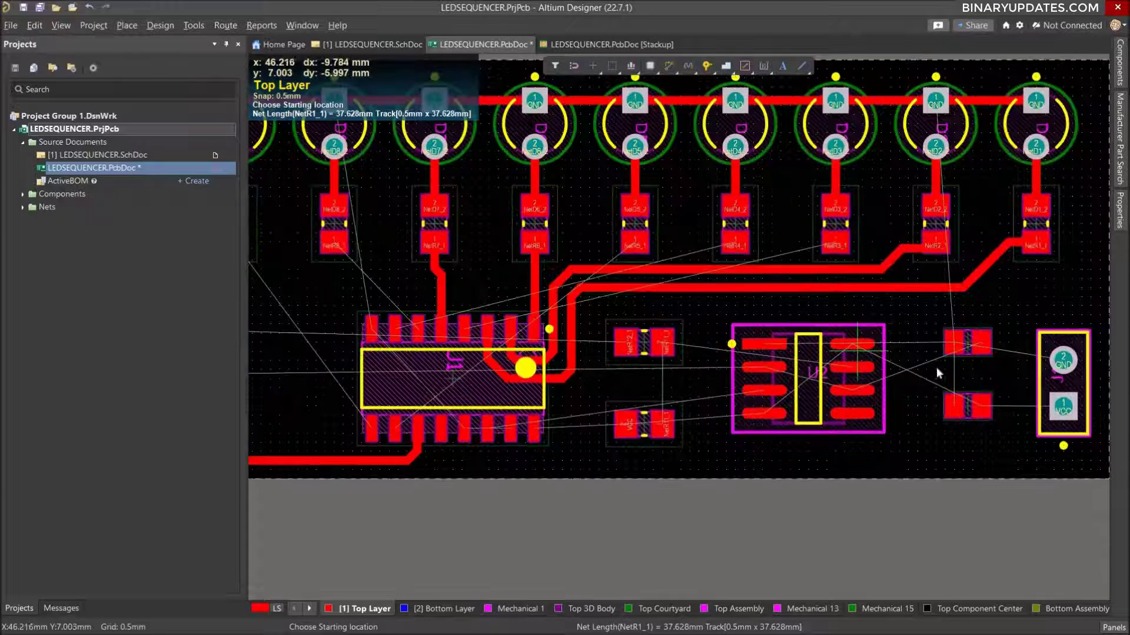
pyautogui.click(1062, 408)
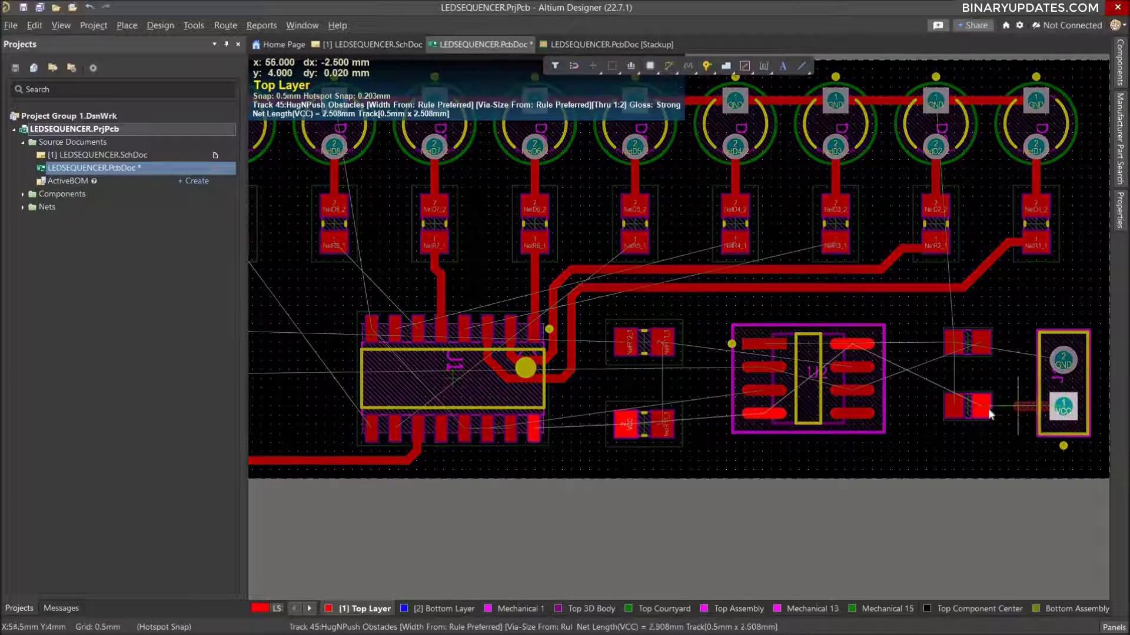
pyautogui.click(987, 409)
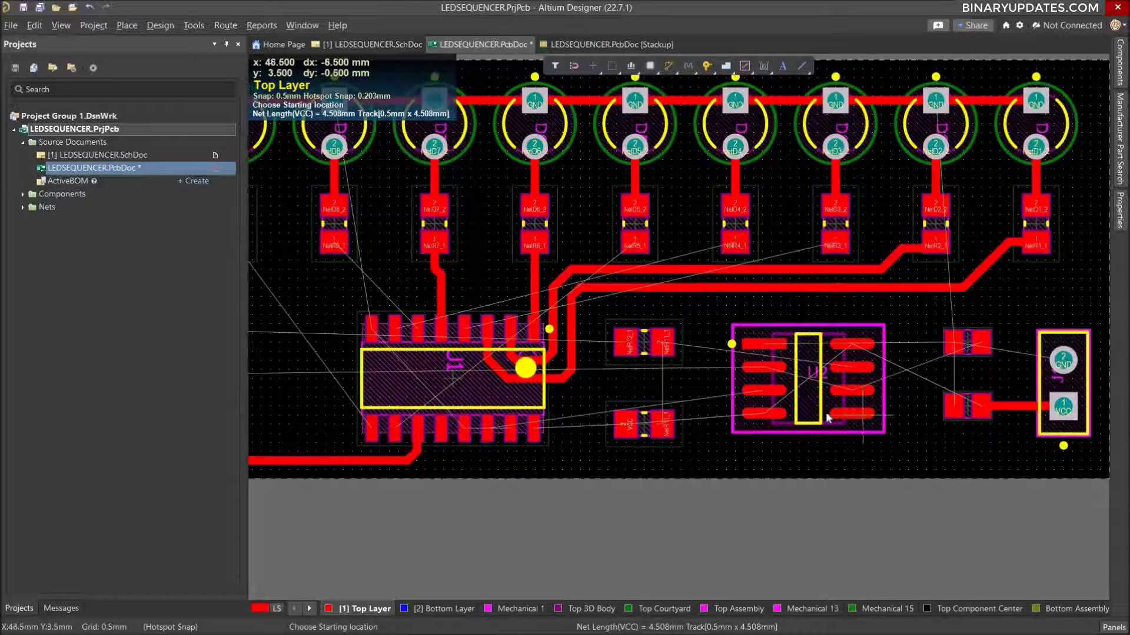
pyautogui.click(664, 347)
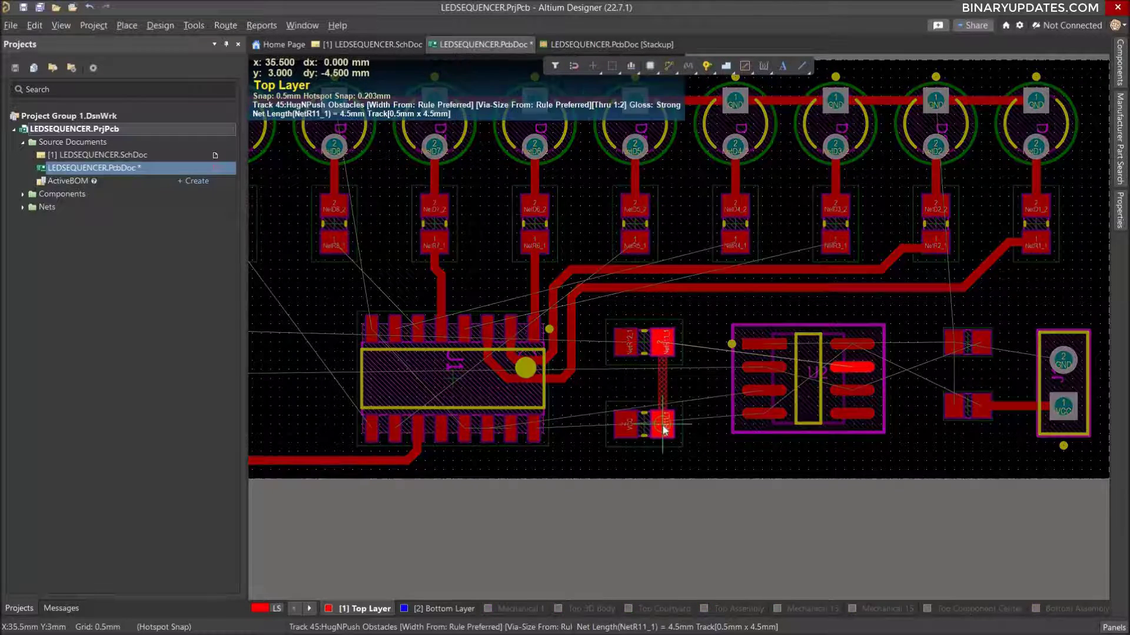
pyautogui.click(663, 424)
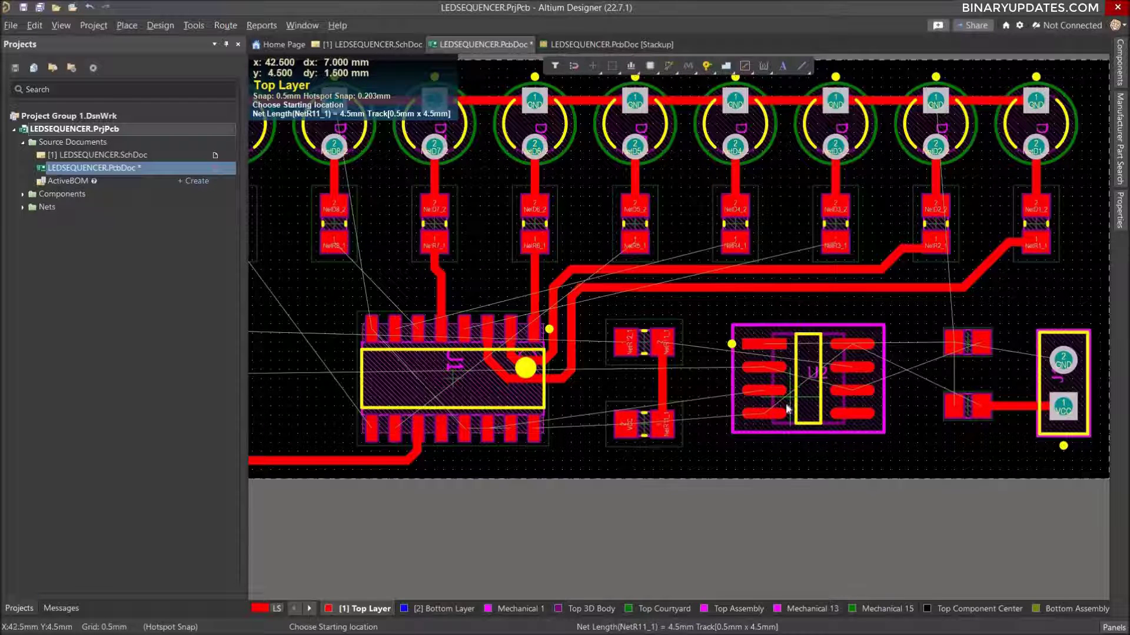
# Route net NetC2_2 through the body of U2, from the second pad in its left column to the third pad in its right column.
pyautogui.keyDown('ctrl'); pyautogui.scroll(1, 798, 401); pyautogui.keyUp('ctrl')
pyautogui.keyDown('ctrl'); pyautogui.scroll(1, 798, 401); pyautogui.keyUp('ctrl')
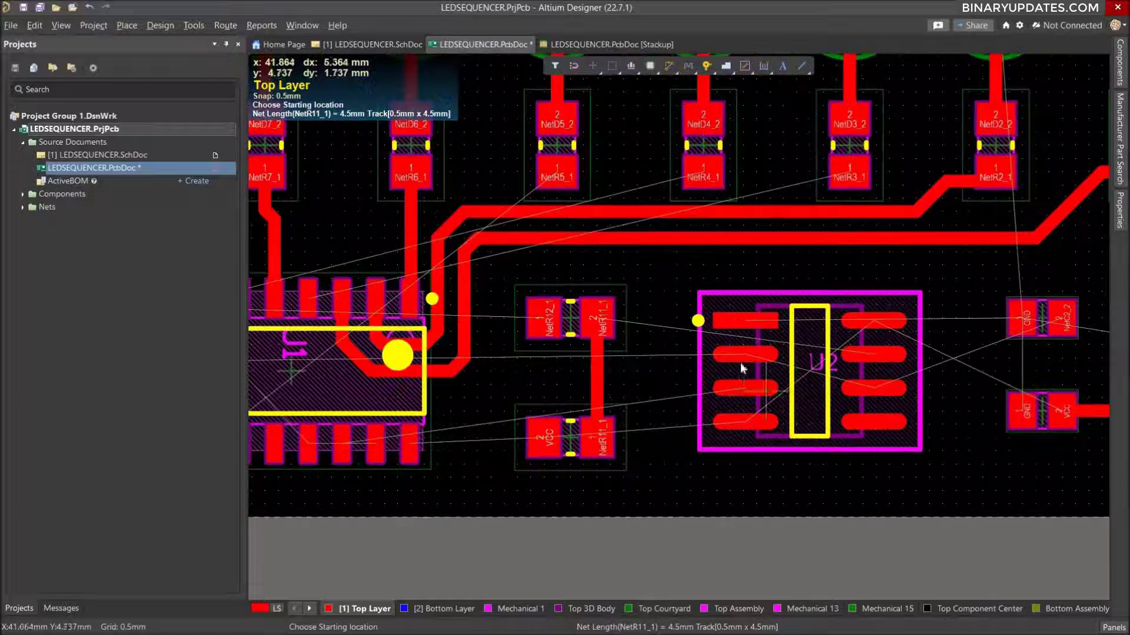
pyautogui.click(800, 364)
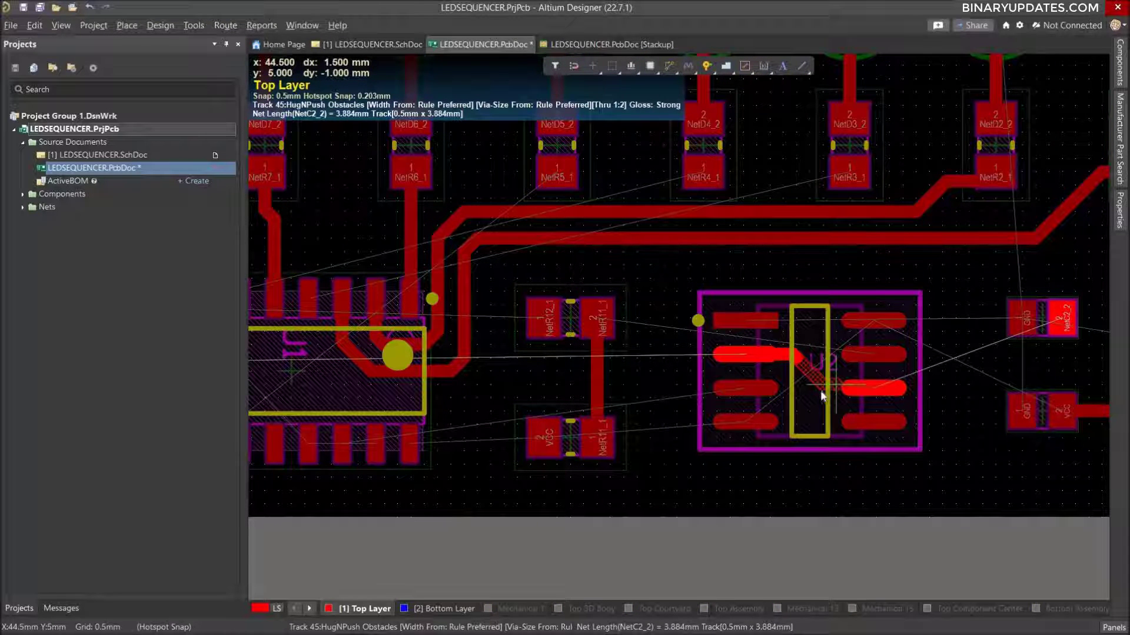
pyautogui.click(832, 389)
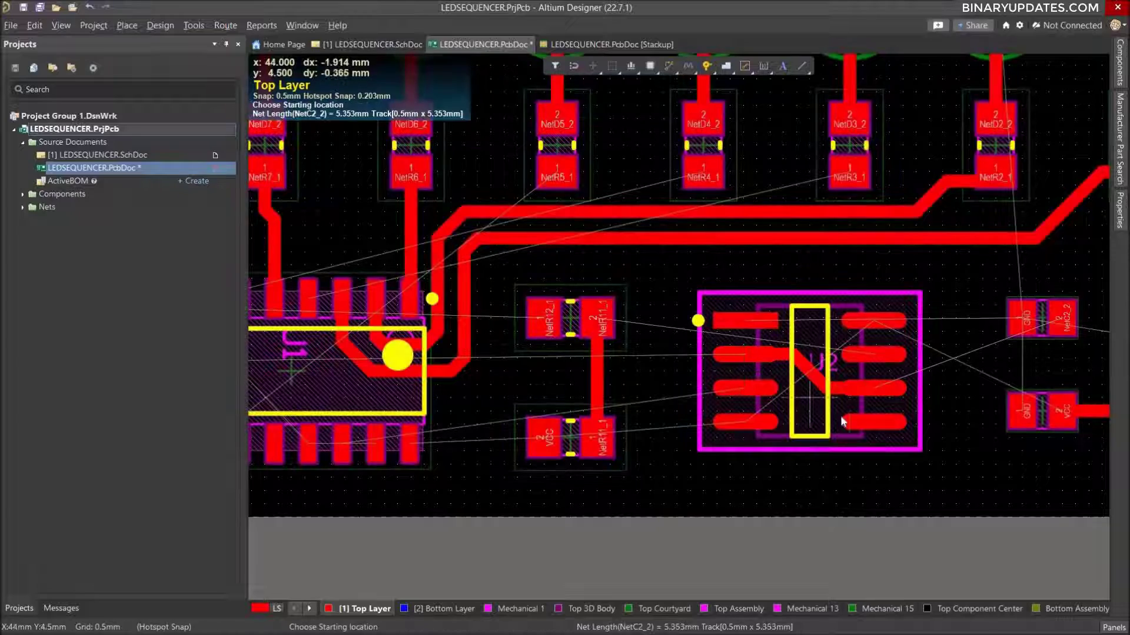
# Route net NetR8_1 from pad 1 of resistor R8 to the third pin from the left in the 16-pin IC's upper row.
pyautogui.keyDown('ctrl'); pyautogui.scroll(-5, 750, 375); pyautogui.keyUp('ctrl')
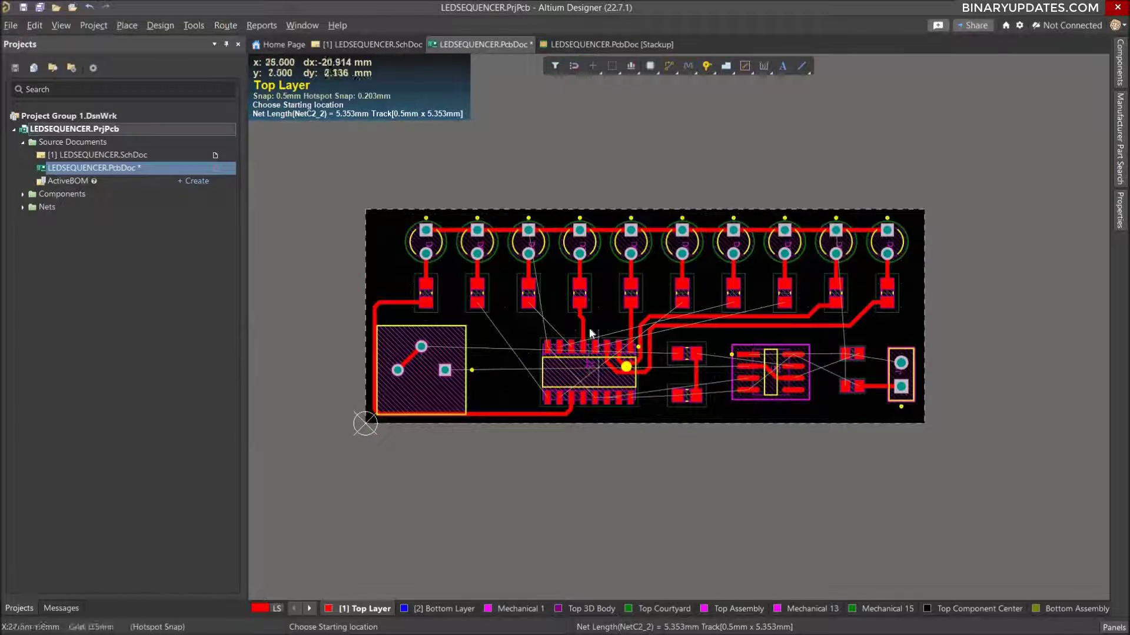
pyautogui.keyDown('ctrl'); pyautogui.scroll(3, 588, 327); pyautogui.keyUp('ctrl')
pyautogui.keyDown('ctrl'); pyautogui.scroll(-2, 832, 320); pyautogui.keyUp('ctrl')
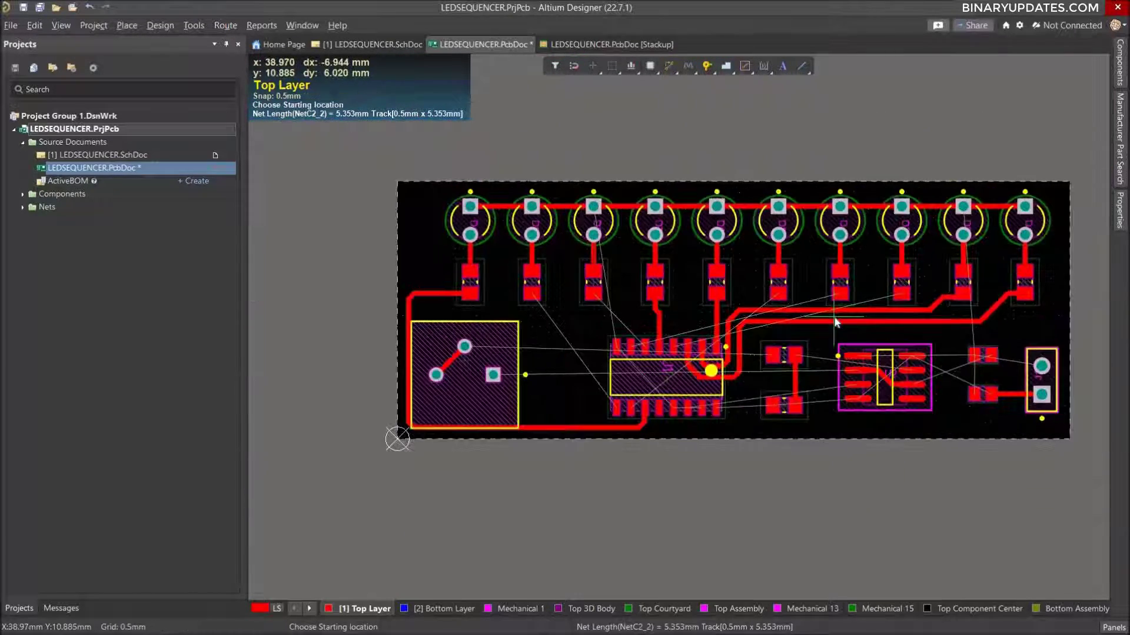
pyautogui.moveTo(813, 265); pyautogui.dragTo(748, 272, button='right')
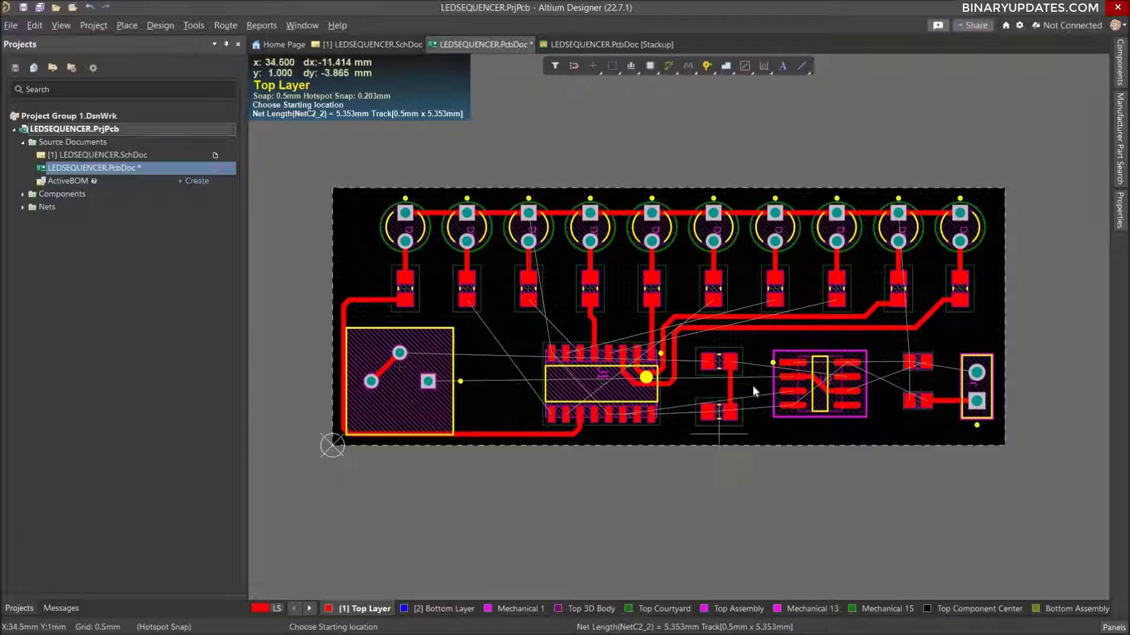
pyautogui.keyDown('ctrl'); pyautogui.scroll(2, 744, 384); pyautogui.keyUp('ctrl')
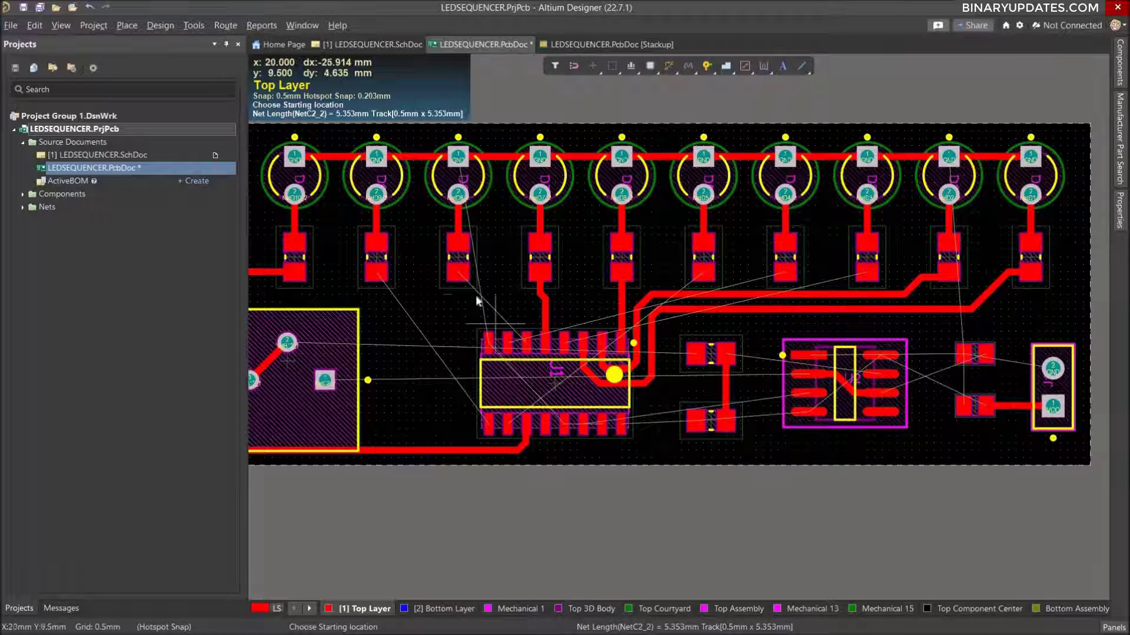
pyautogui.click(460, 303)
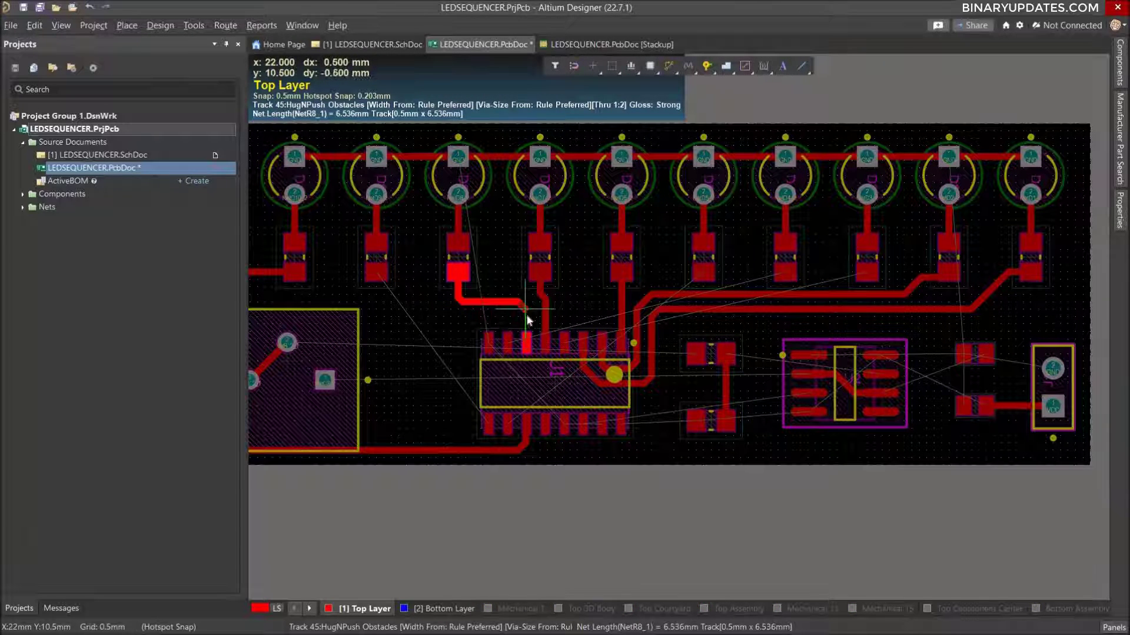
pyautogui.click(525, 347)
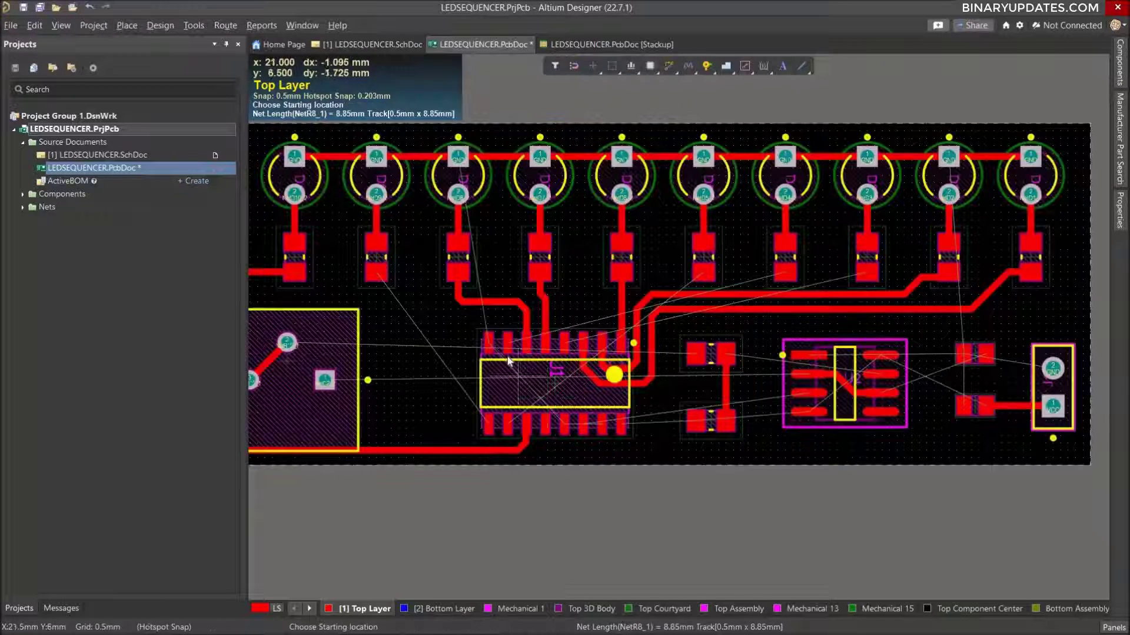
# Route a short NetR4_1 stub about 1.9 mm long upward from the second pin from the left in the IC's upper row, ending below the NetR8_1 track.
pyautogui.keyDown('ctrl'); pyautogui.scroll(4, 523, 350); pyautogui.keyUp('ctrl')
pyautogui.keyDown('ctrl'); pyautogui.scroll(-4, 507, 361); pyautogui.keyUp('ctrl')
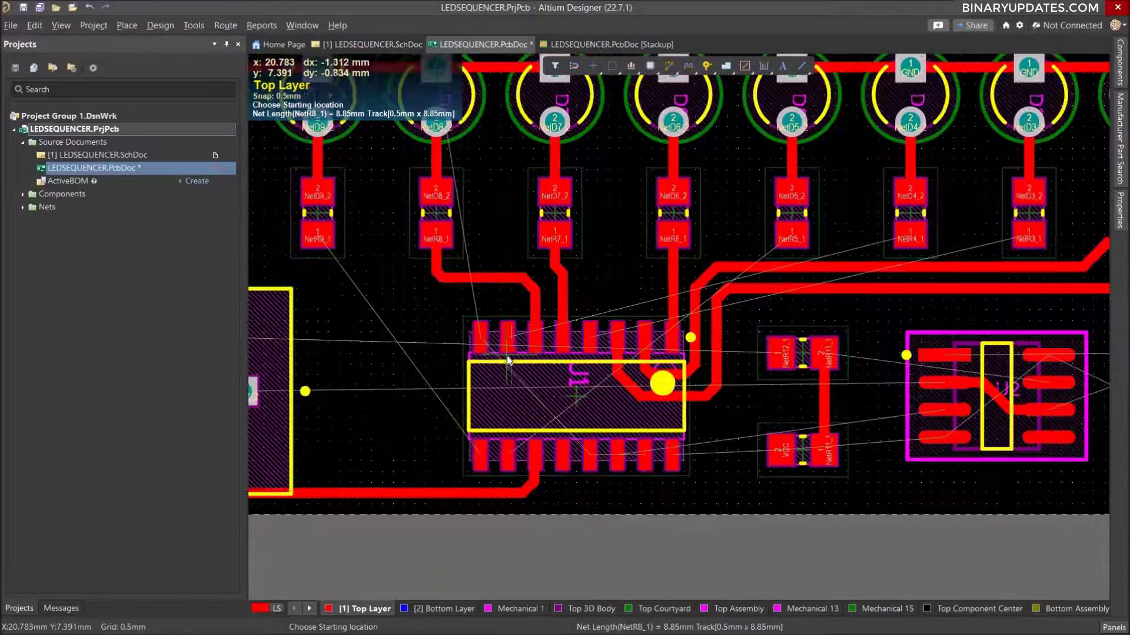
pyautogui.keyDown('ctrl'); pyautogui.scroll(-1, 572, 332); pyautogui.keyUp('ctrl')
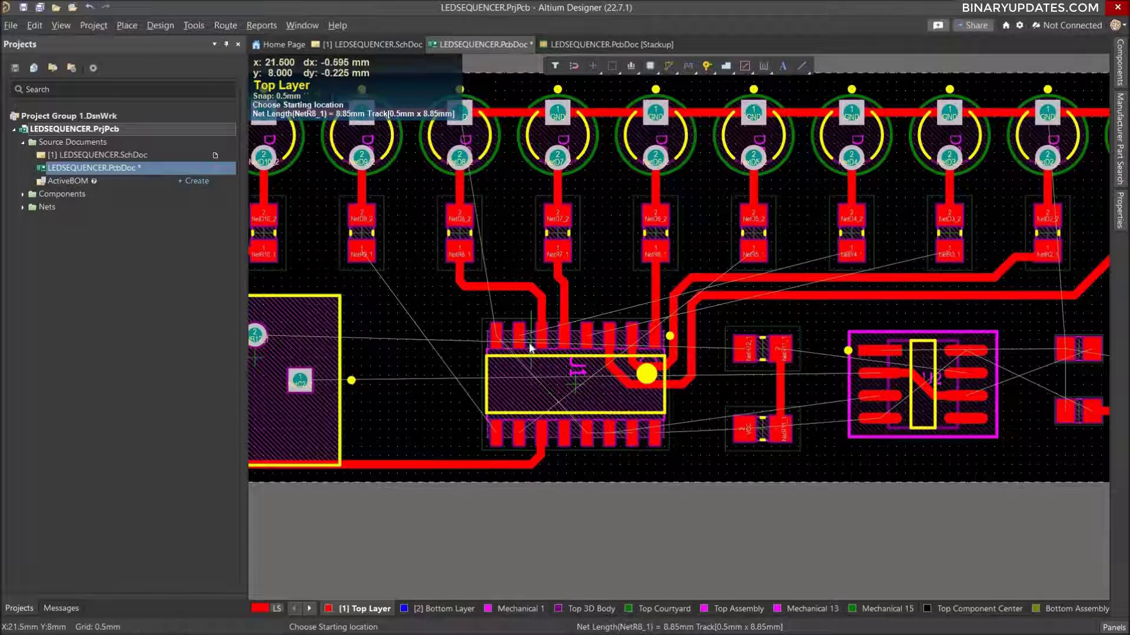
pyautogui.keyDown('ctrl'); pyautogui.scroll(2, 529, 347); pyautogui.keyUp('ctrl')
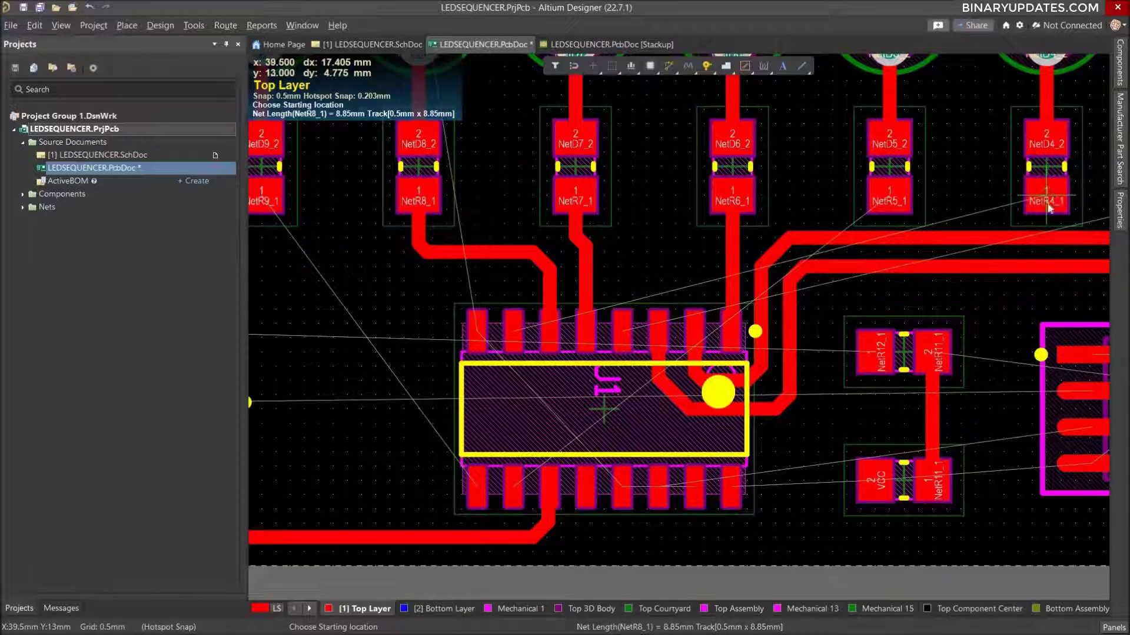
pyautogui.keyDown('ctrl'); pyautogui.scroll(-2, 1047, 203); pyautogui.keyUp('ctrl')
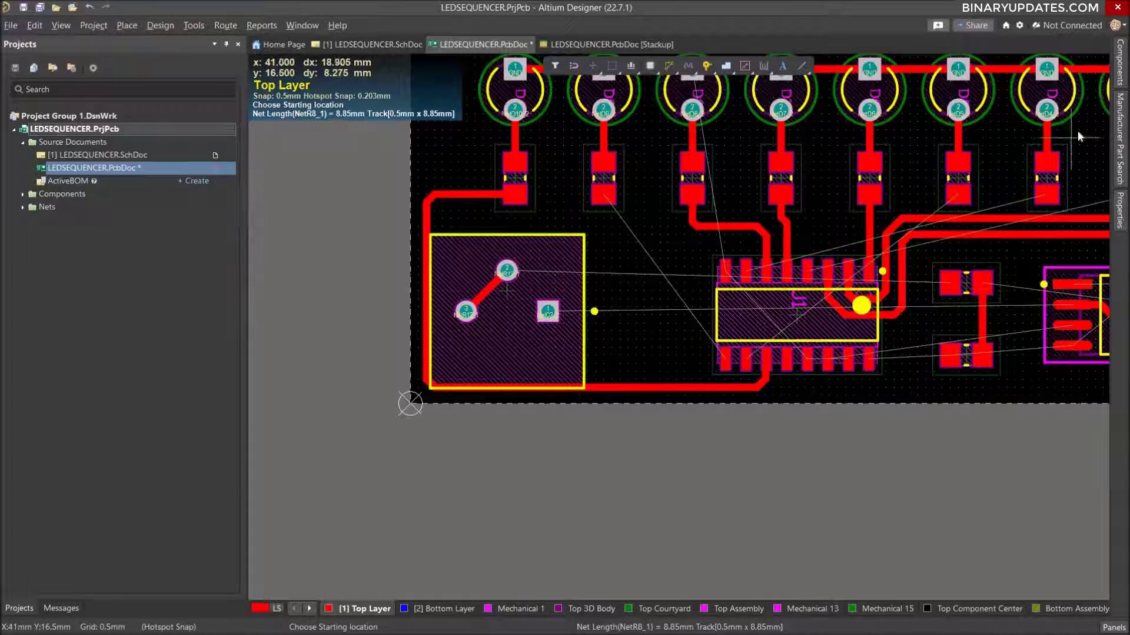
pyautogui.moveTo(989, 168); pyautogui.dragTo(863, 209, button='right')
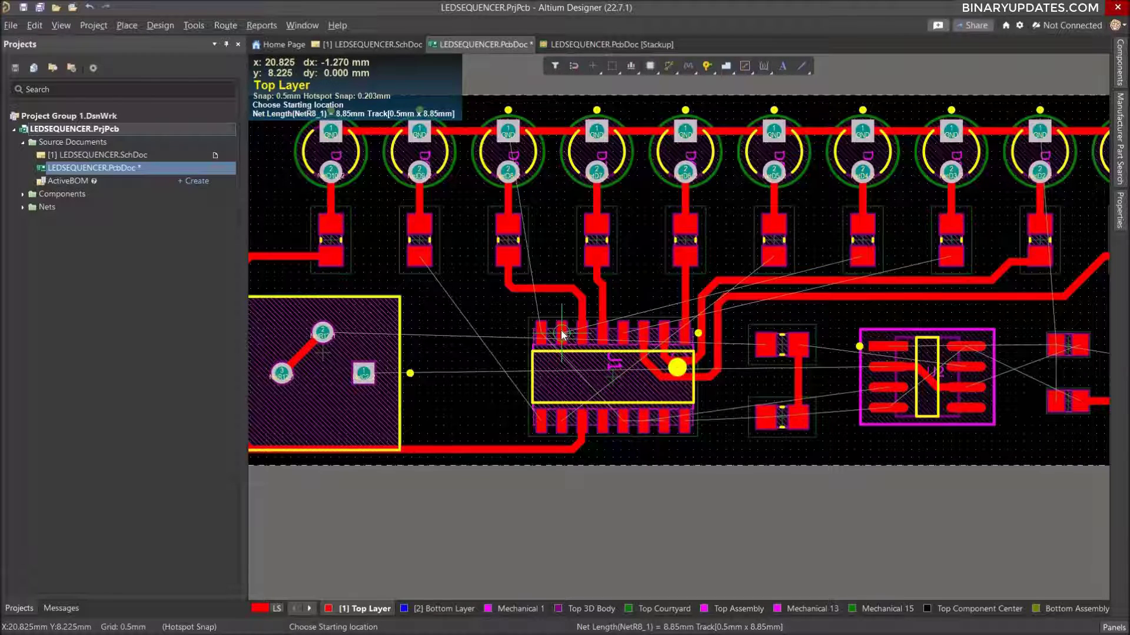
pyautogui.keyDown('ctrl'); pyautogui.scroll(2, 562, 347); pyautogui.keyUp('ctrl')
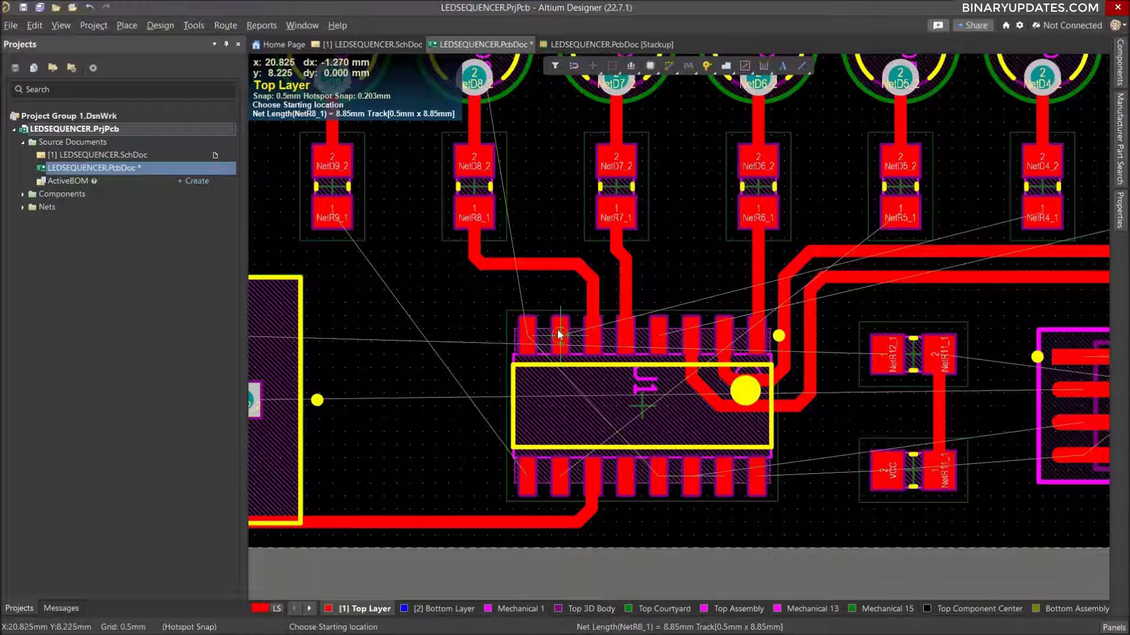
pyautogui.click(560, 336)
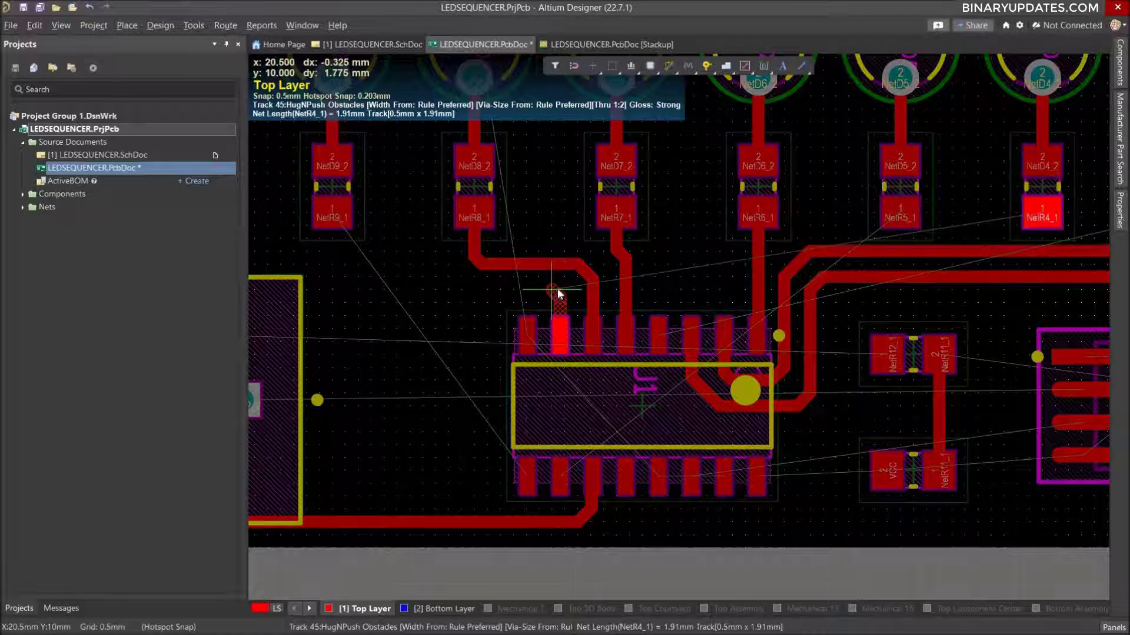
pyautogui.click(557, 293)
pyautogui.rightClick(556, 295)
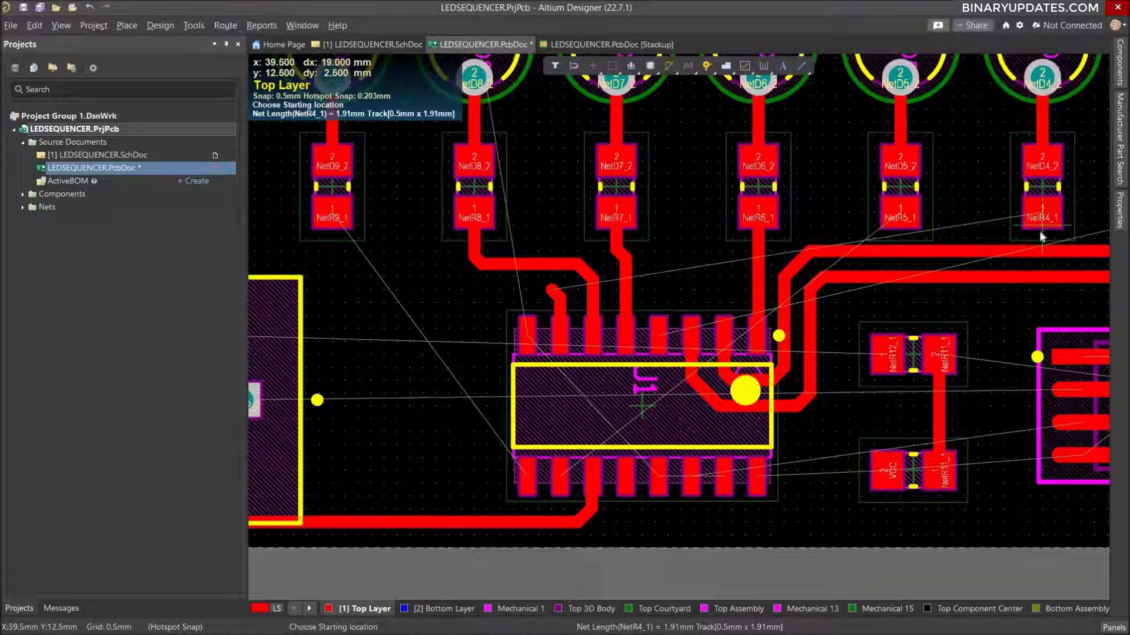
# Route a NetR4_1 stub about 2.7 mm long from pad 1 of resistor R4 toward R5, ending in the gap between the two resistors.
pyautogui.keyDown('ctrl'); pyautogui.scroll(-1, 1040, 238); pyautogui.keyUp('ctrl')
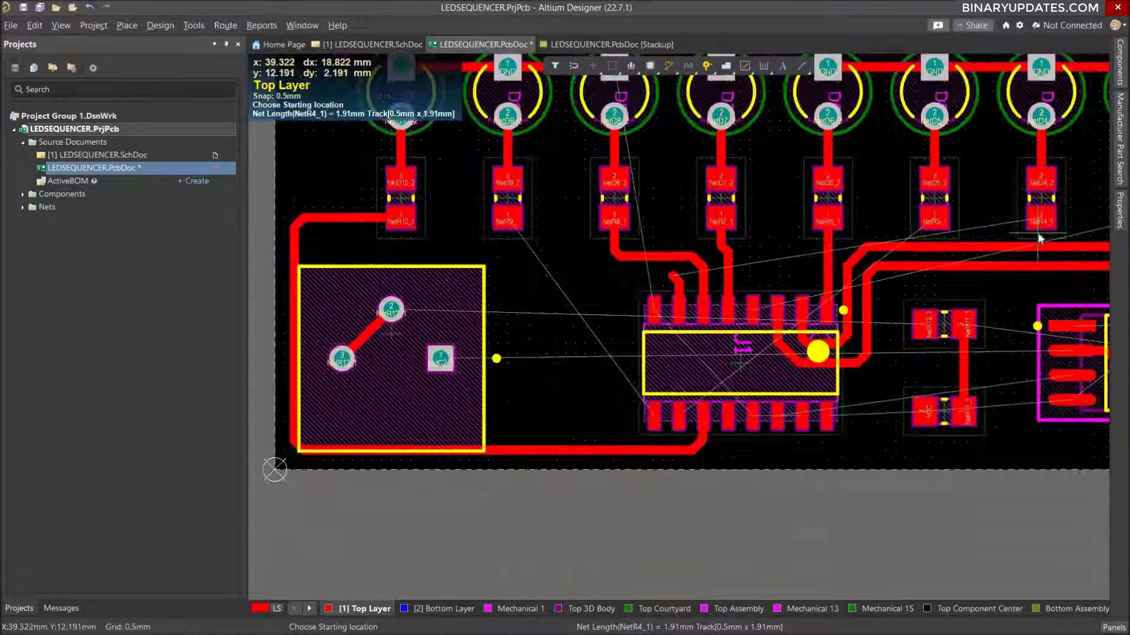
pyautogui.moveTo(856, 181); pyautogui.dragTo(749, 198, button='right')
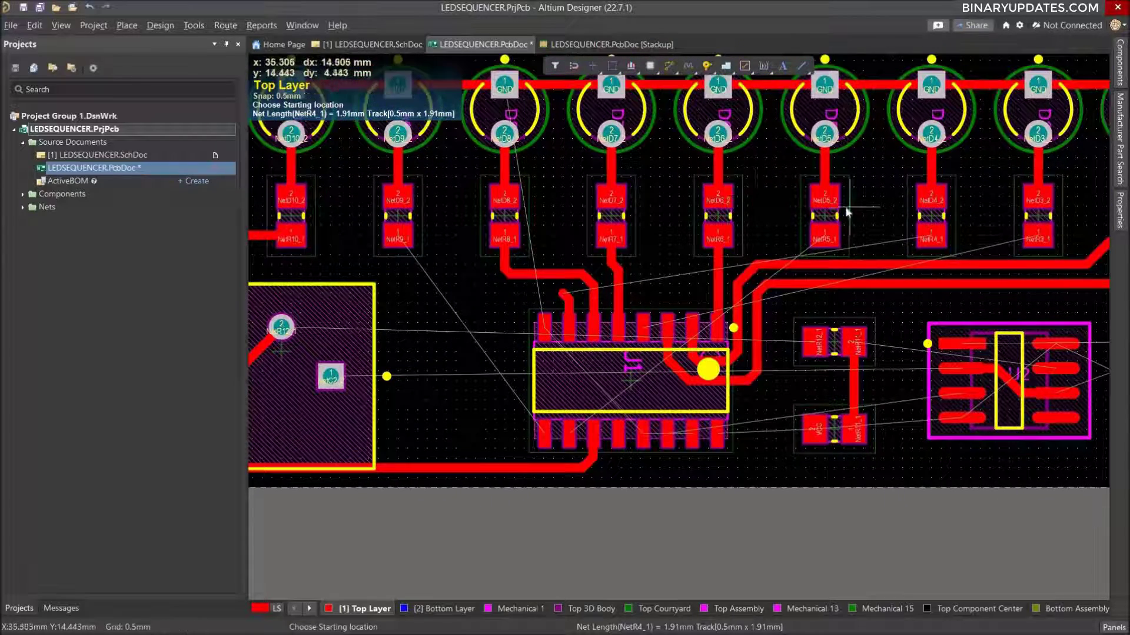
pyautogui.keyDown('ctrl'); pyautogui.scroll(-1, 842, 194); pyautogui.keyUp('ctrl')
pyautogui.moveTo(941, 201); pyautogui.dragTo(833, 219, button='right')
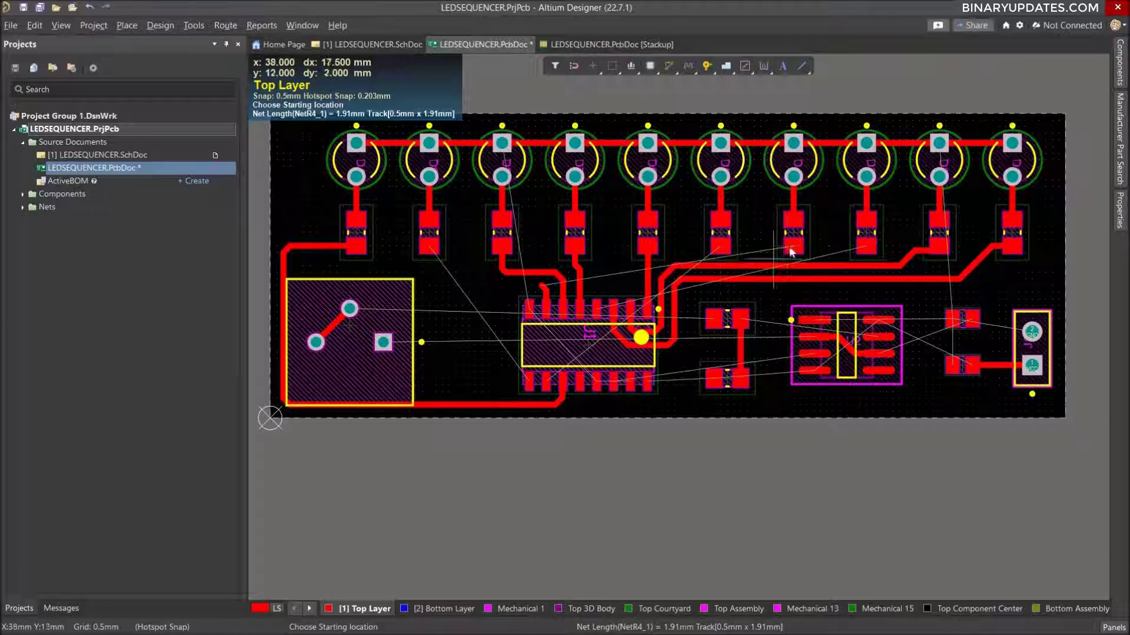
pyautogui.keyDown('ctrl'); pyautogui.scroll(2, 789, 252); pyautogui.keyUp('ctrl')
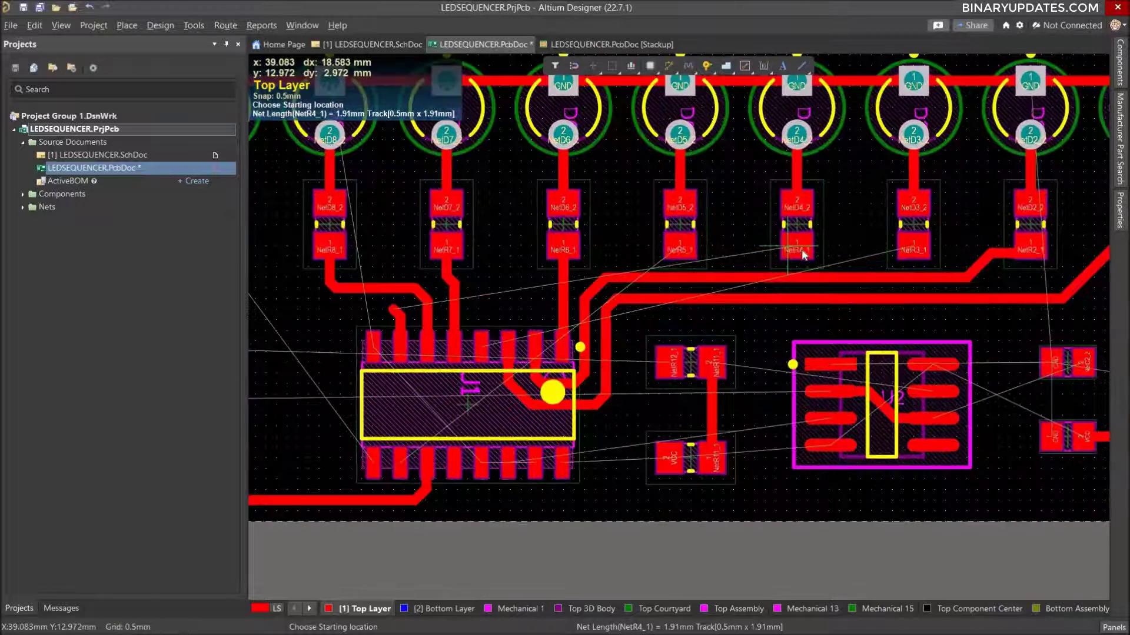
pyautogui.click(763, 251)
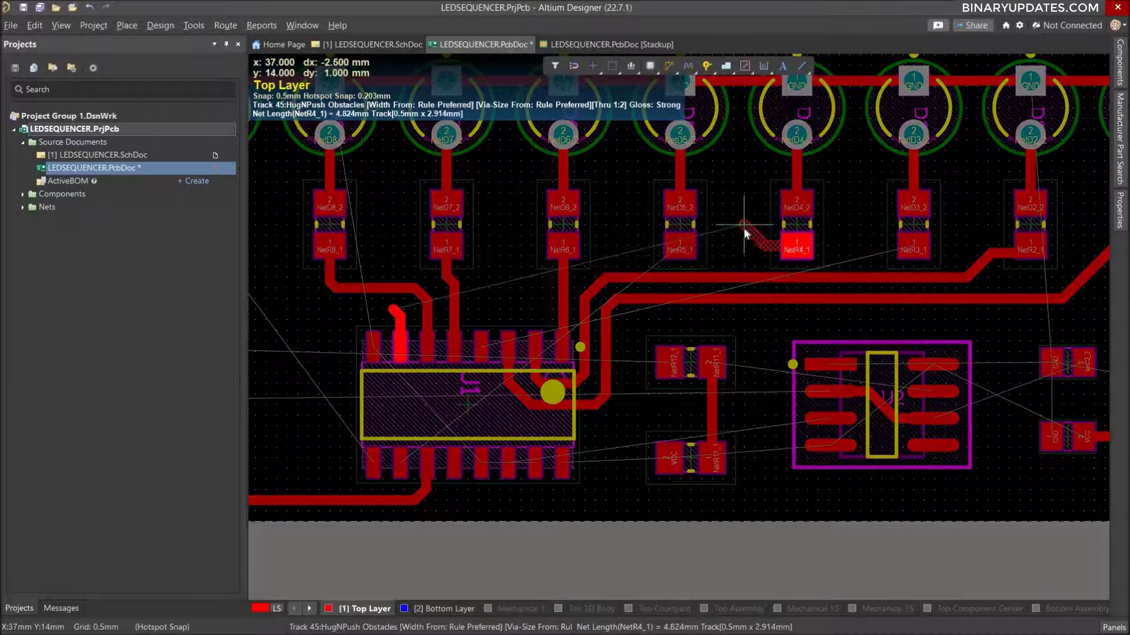
pyautogui.click(743, 236)
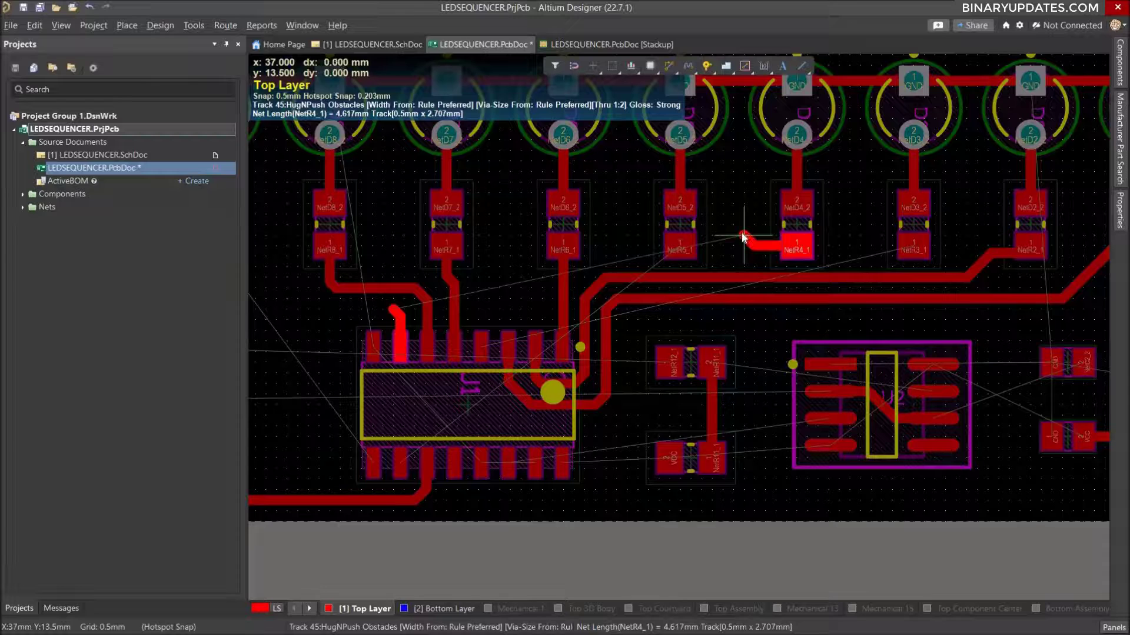
pyautogui.press('Escape')
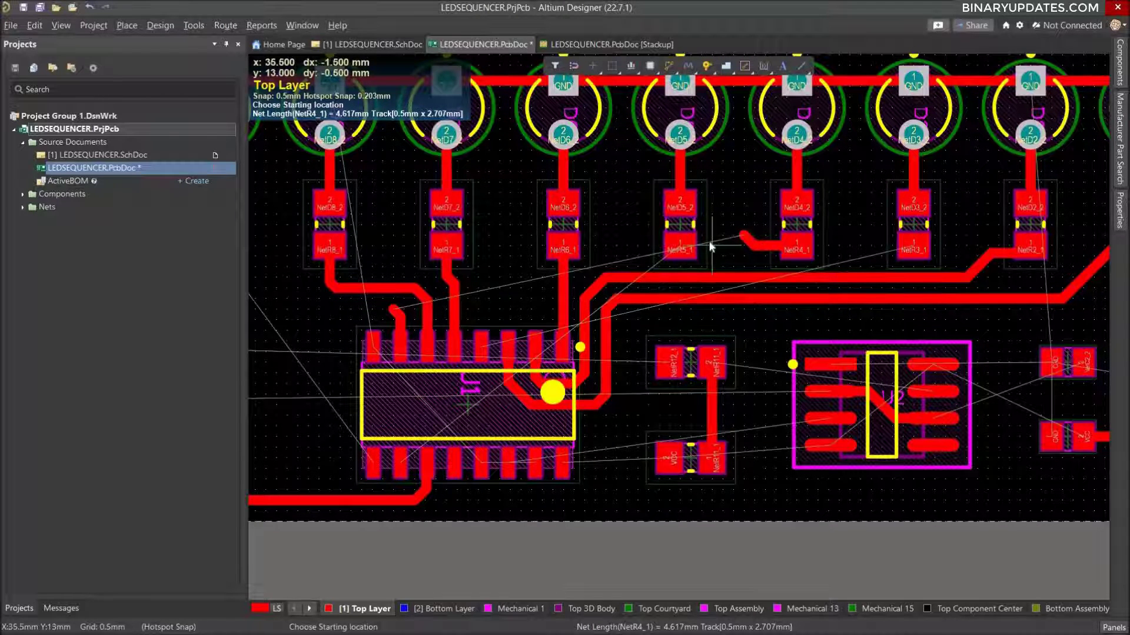
# Place a via at the free end of the NetR4_1 stub between resistors R5 and R4, at (37, 13.5) mm.
pyautogui.press('Escape')
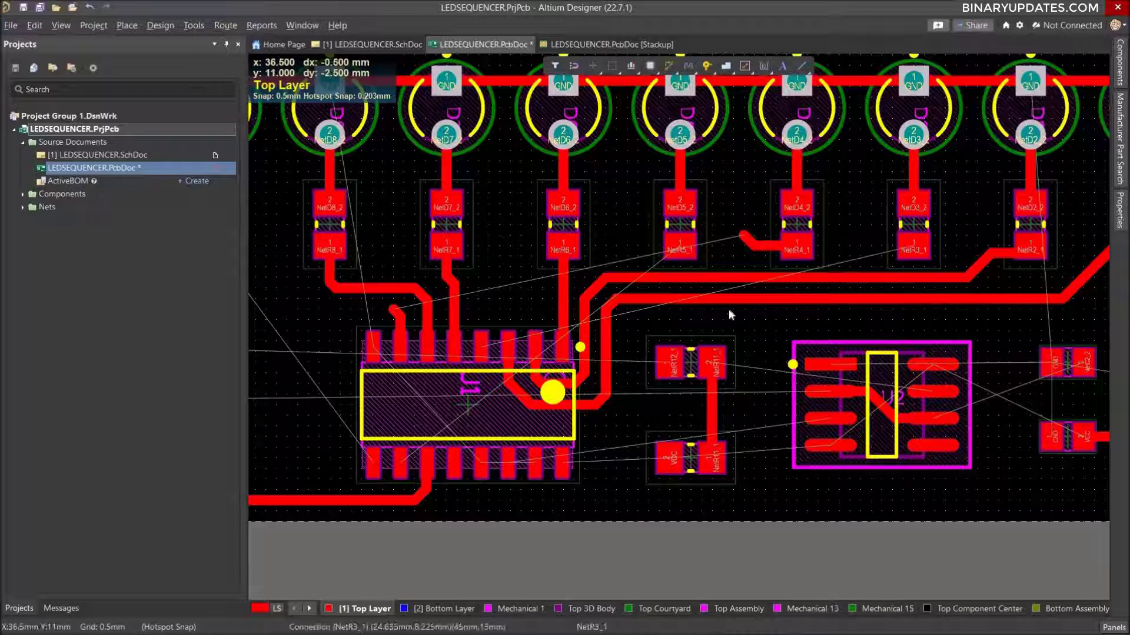
pyautogui.click(707, 67)
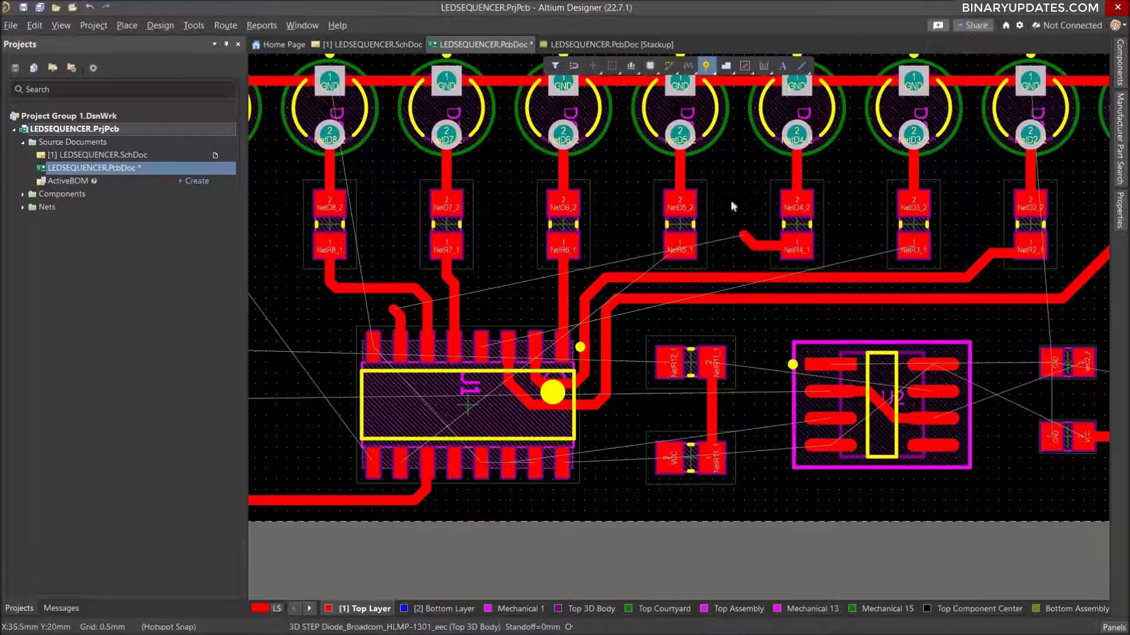
pyautogui.click(743, 236)
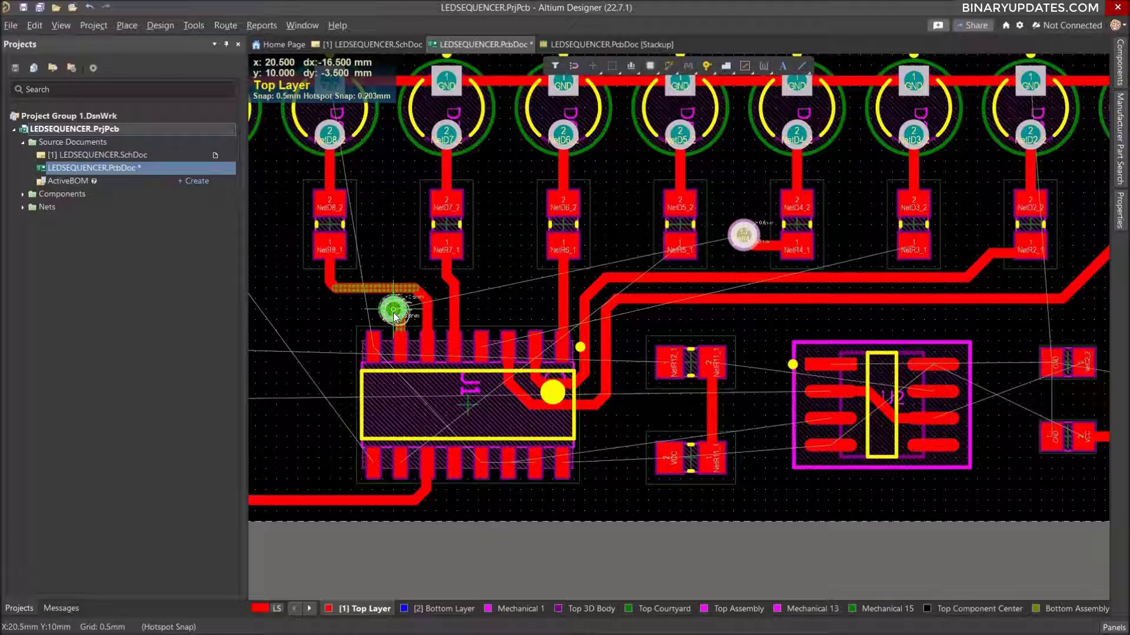
pyautogui.keyDown('ctrl'); pyautogui.scroll(4, 393, 318); pyautogui.keyUp('ctrl')
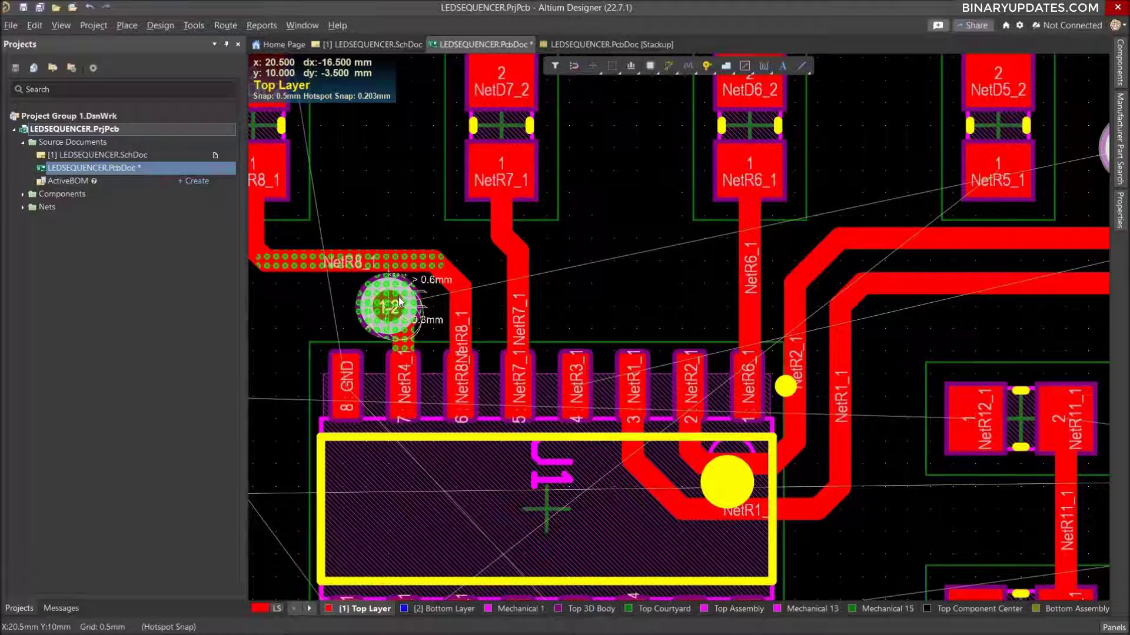
pyautogui.rightClick(399, 298)
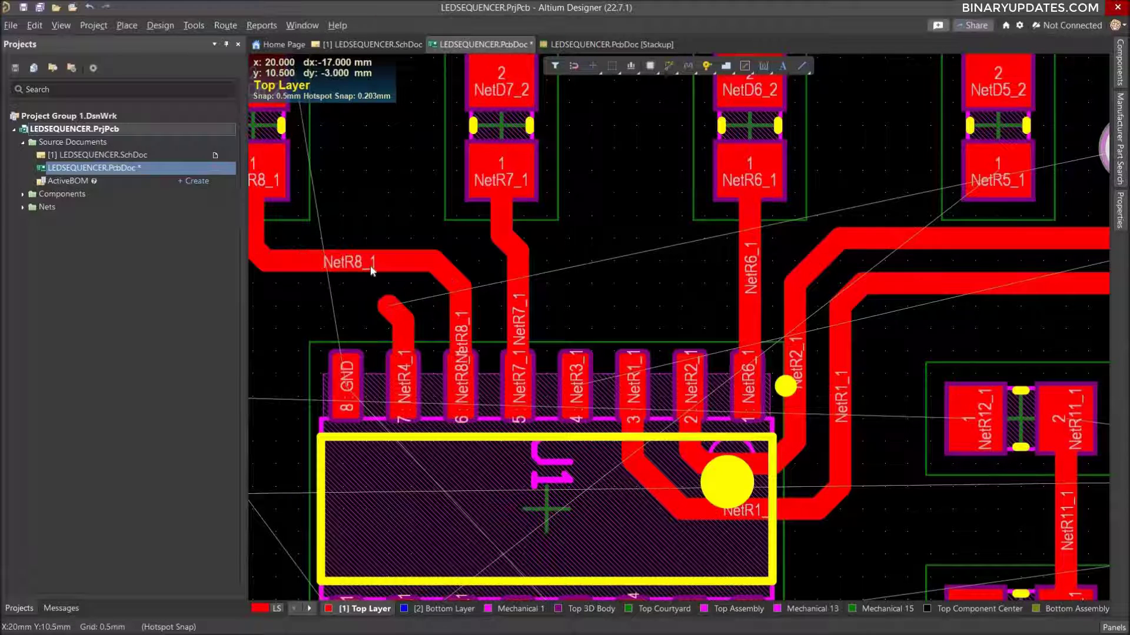
# Shift the NetR8_1 horizontal track up 0.5 mm and place a via at the end of the NetR4_1 stub above the 16-pin IC.
pyautogui.moveTo(372, 262)
pyautogui.mouseDown()
pyautogui.moveTo(383, 242)
pyautogui.moveTo(435, 248)
pyautogui.mouseUp()
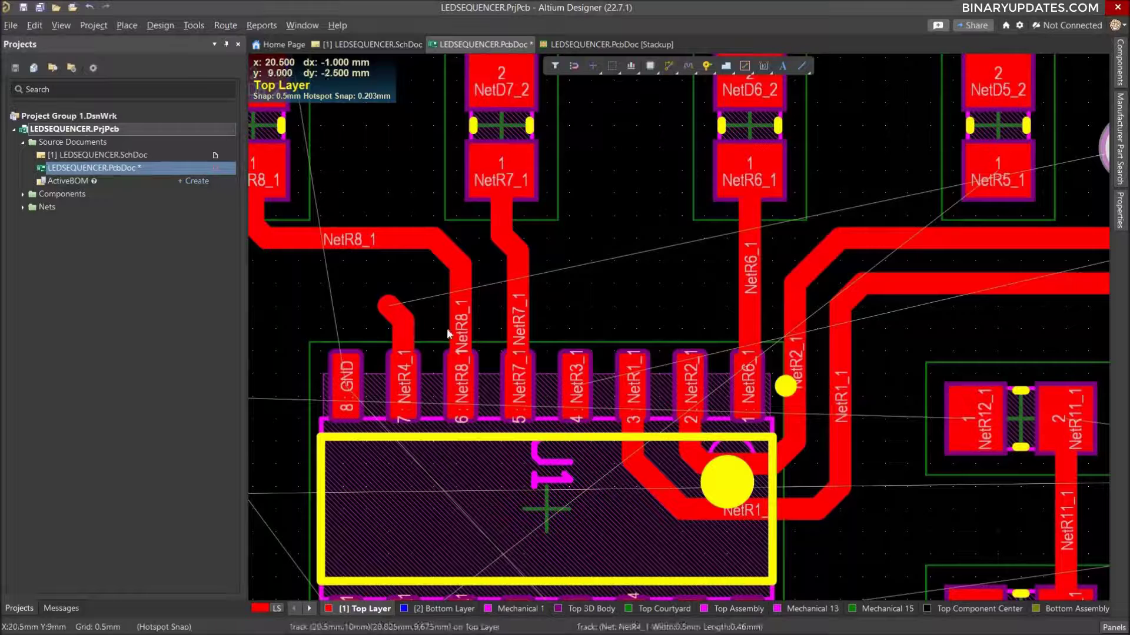
pyautogui.click(706, 66)
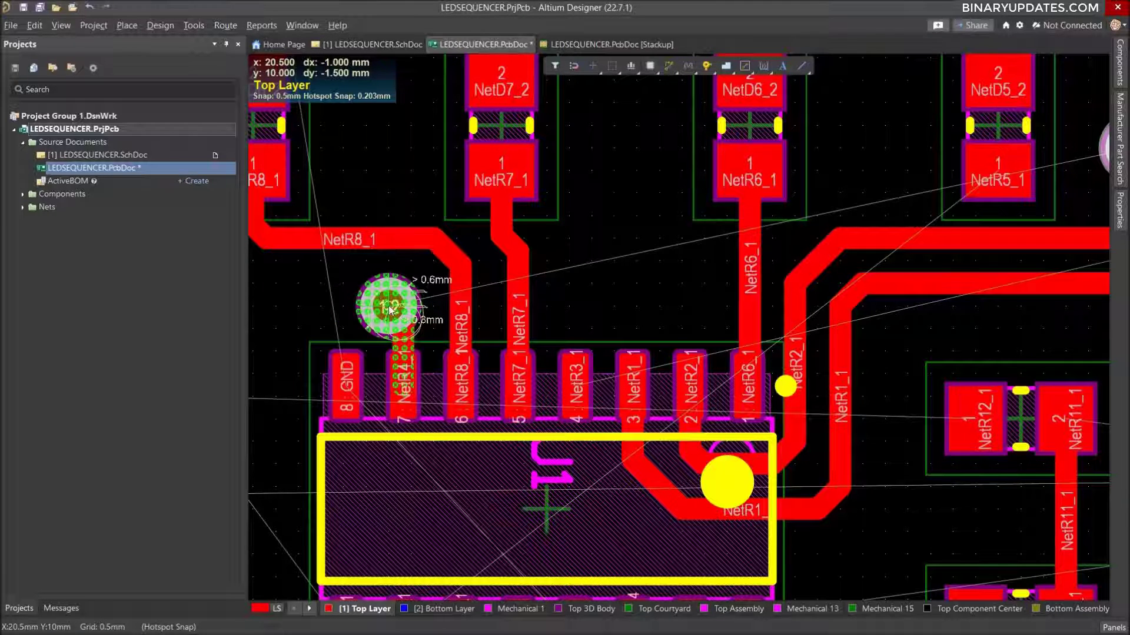
pyautogui.click(379, 296)
pyautogui.rightClick(694, 223)
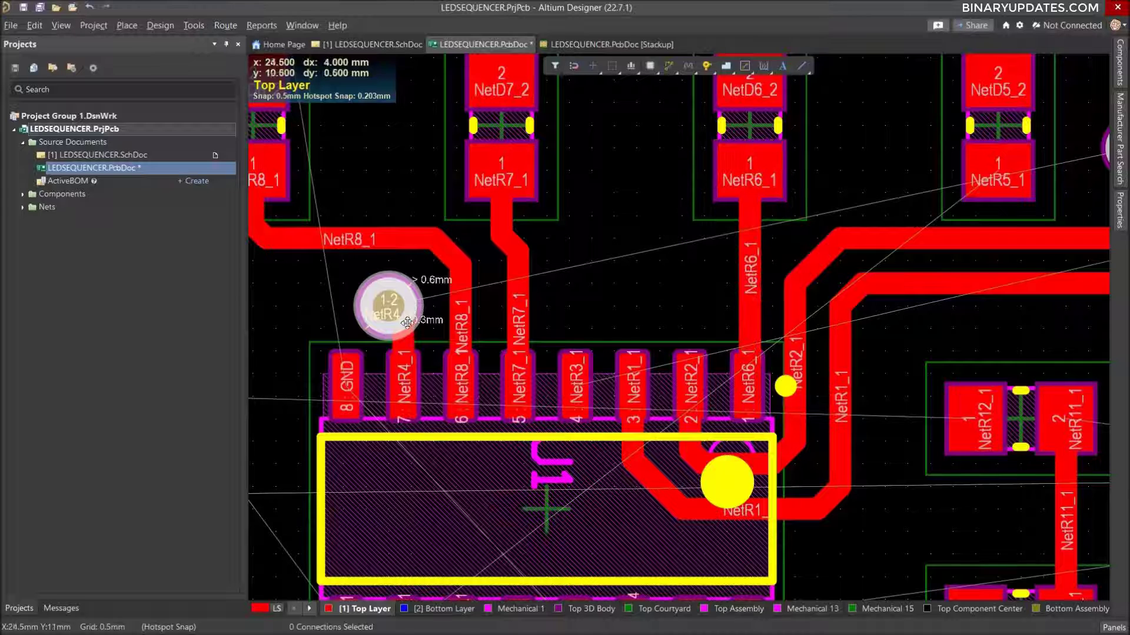
# Move the NetR4_1 via above the IC up to (20.5, 10.5) mm and shift the NetR8_1 horizontal track up to clear it.
pyautogui.moveTo(391, 302); pyautogui.dragTo(387, 298)
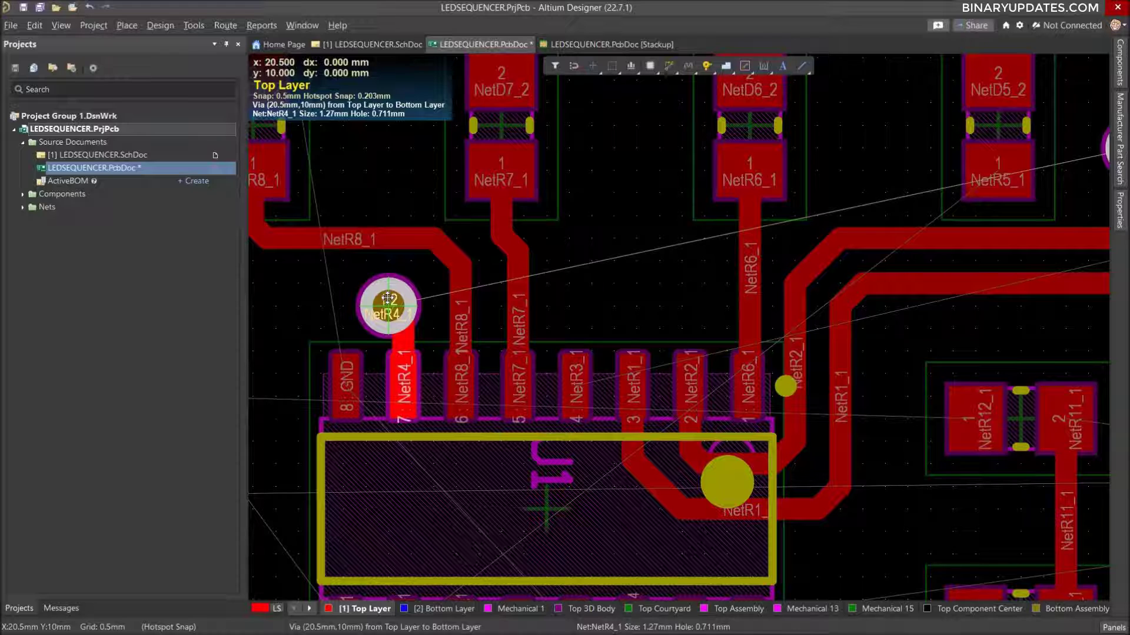
pyautogui.moveTo(387, 299); pyautogui.dragTo(387, 294)
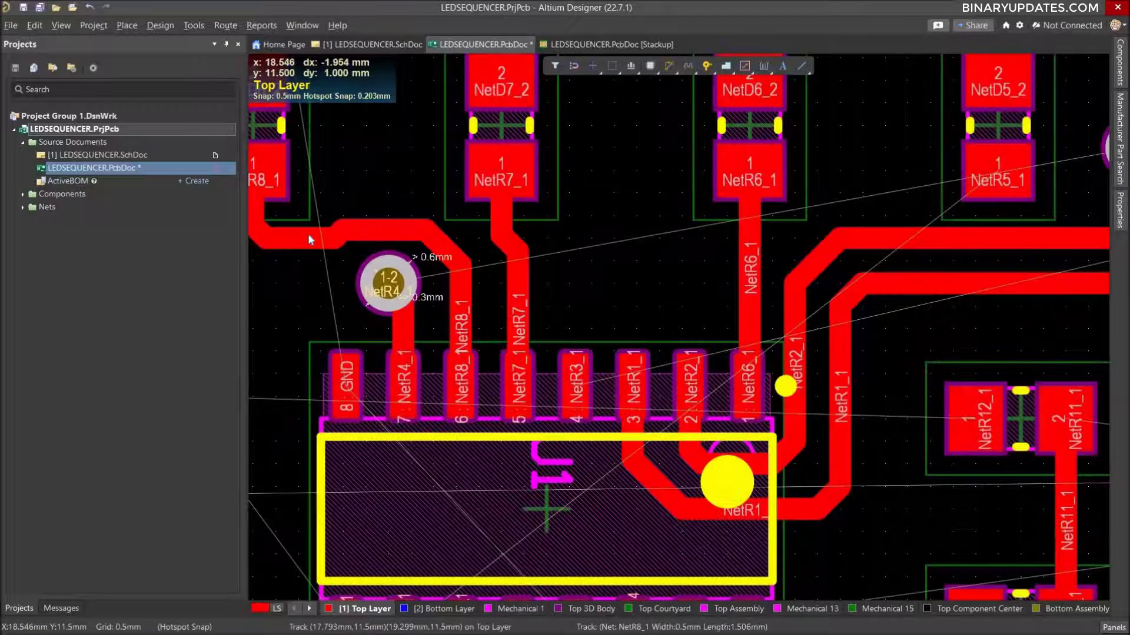
pyautogui.moveTo(309, 234); pyautogui.dragTo(308, 224)
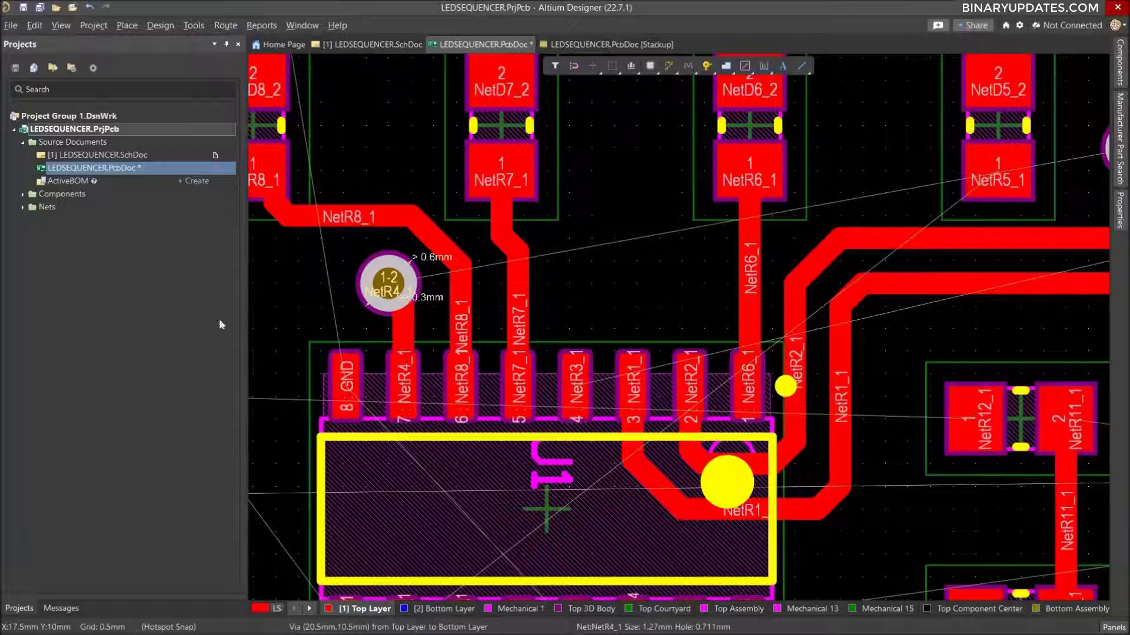
# Route NetR4_1 on the Bottom Layer from the via above the 16-pin IC to the via beside resistor R4.
pyautogui.keyDown('ctrl'); pyautogui.scroll(-3, 556, 263); pyautogui.keyUp('ctrl')
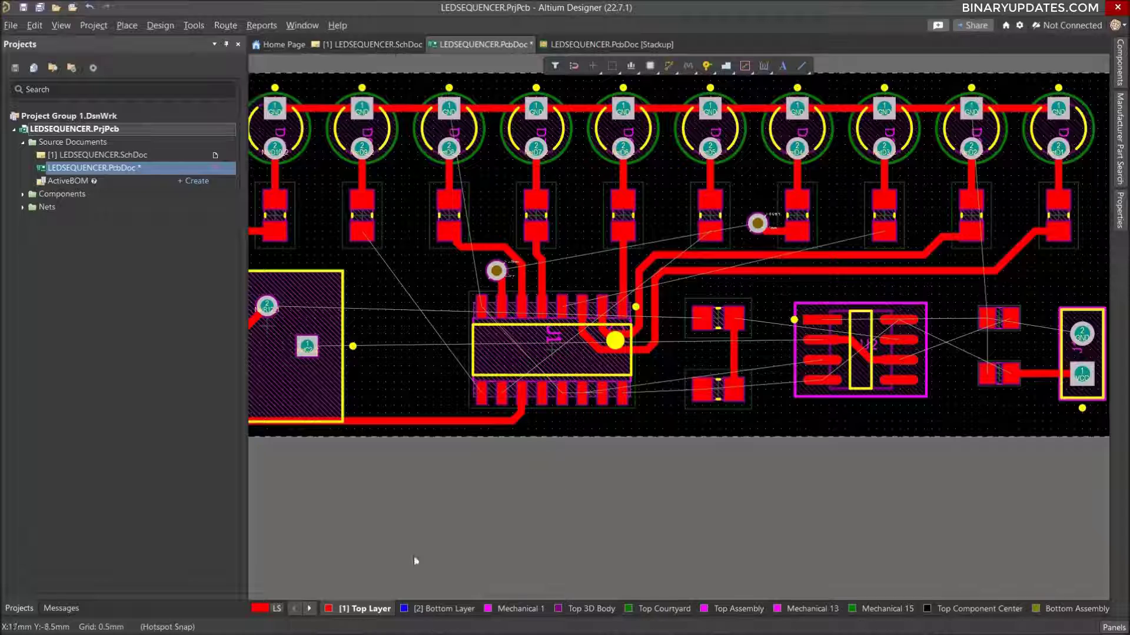
pyautogui.click(446, 609)
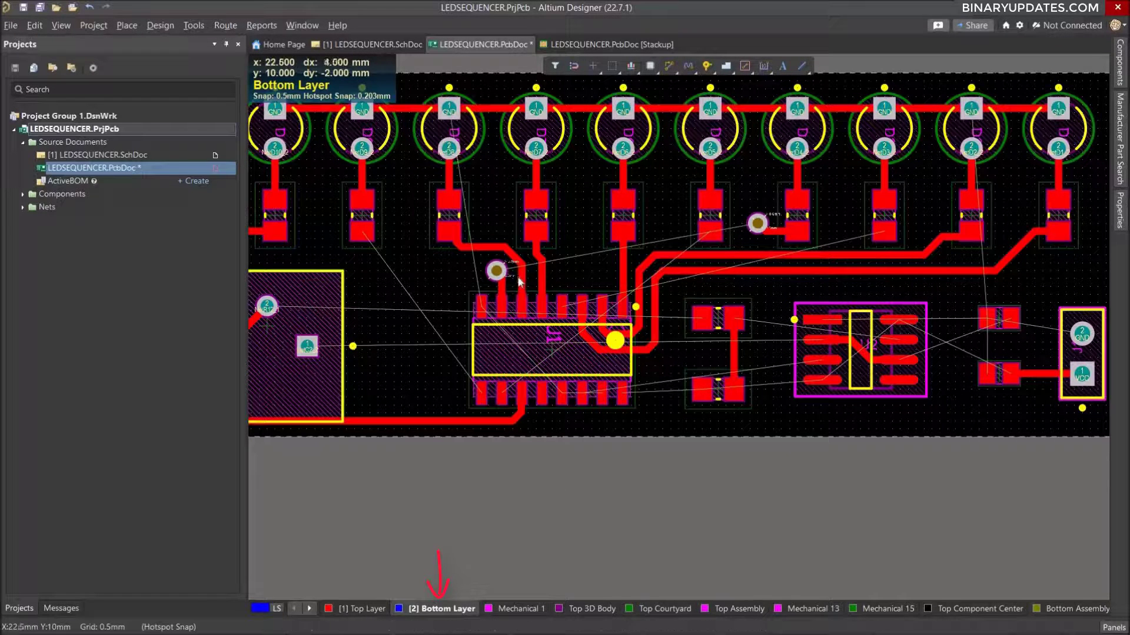
pyautogui.keyDown('ctrl'); pyautogui.scroll(-2, 529, 287); pyautogui.keyUp('ctrl')
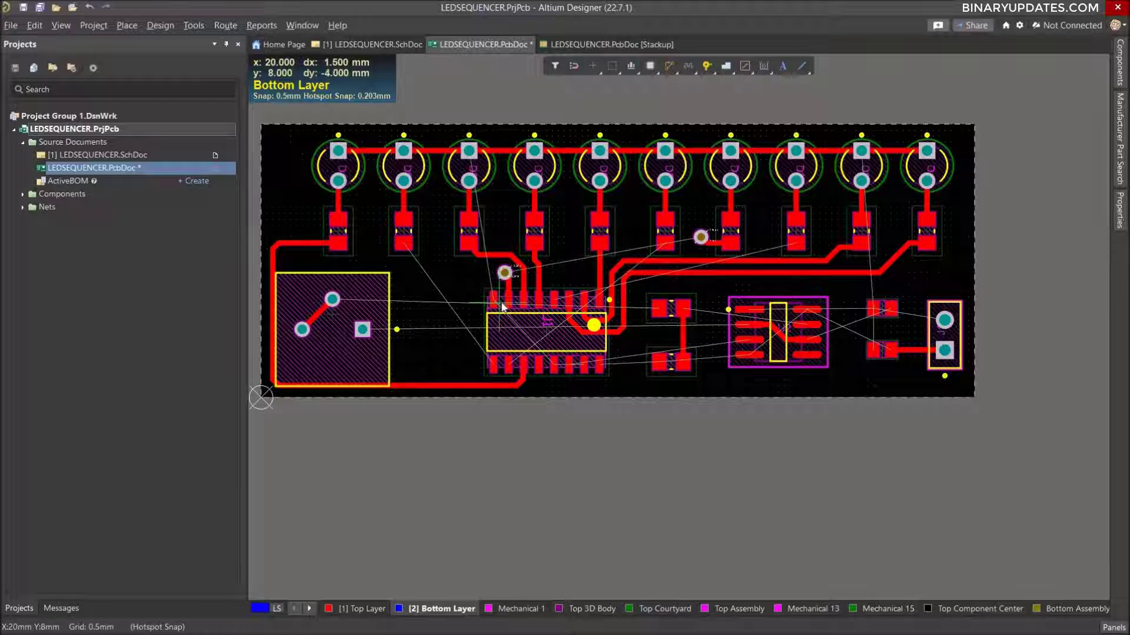
pyautogui.click(504, 274)
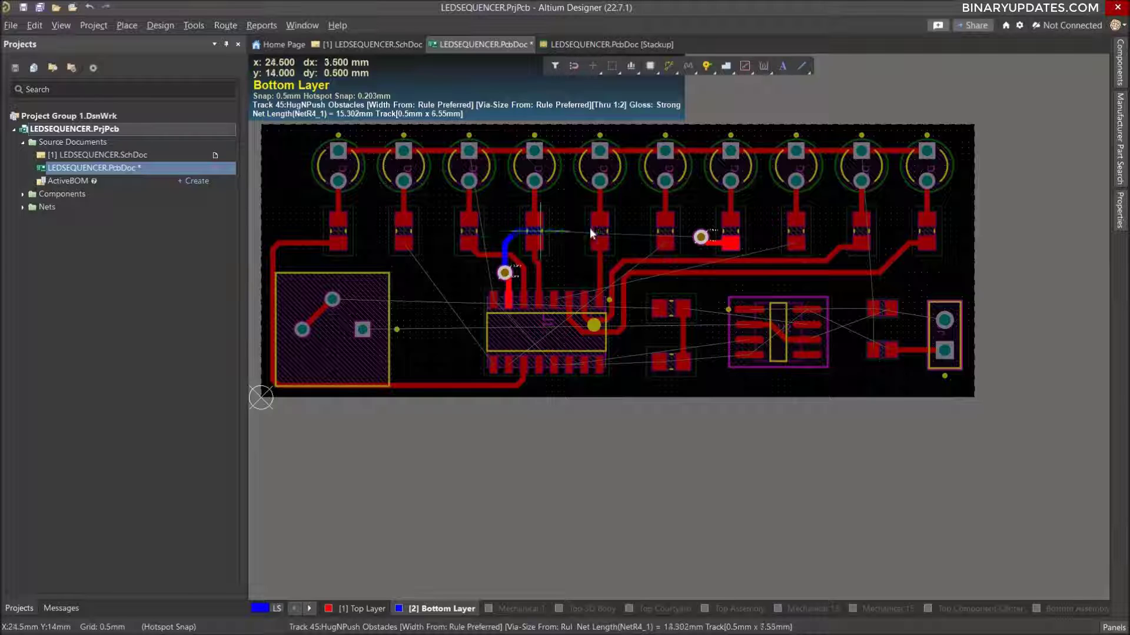
pyautogui.click(701, 237)
pyautogui.keyDown('ctrl'); pyautogui.scroll(-3, 585, 241); pyautogui.keyUp('ctrl')
pyautogui.keyDown('ctrl'); pyautogui.scroll(2, 584, 242); pyautogui.keyUp('ctrl')
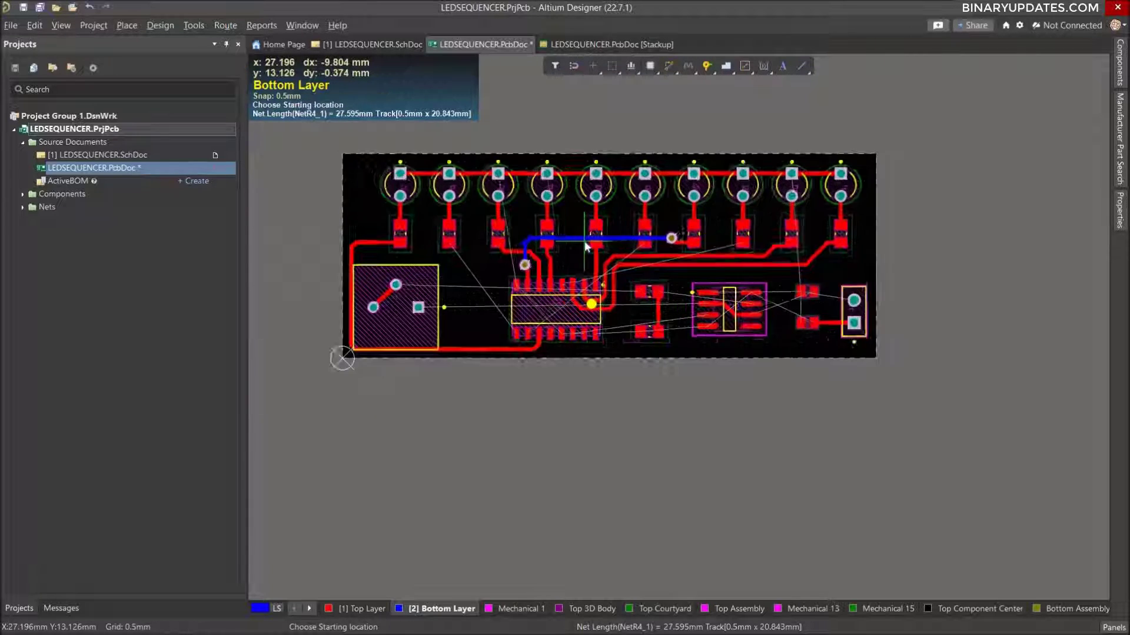
pyautogui.keyDown('ctrl'); pyautogui.scroll(2, 584, 241); pyautogui.keyUp('ctrl')
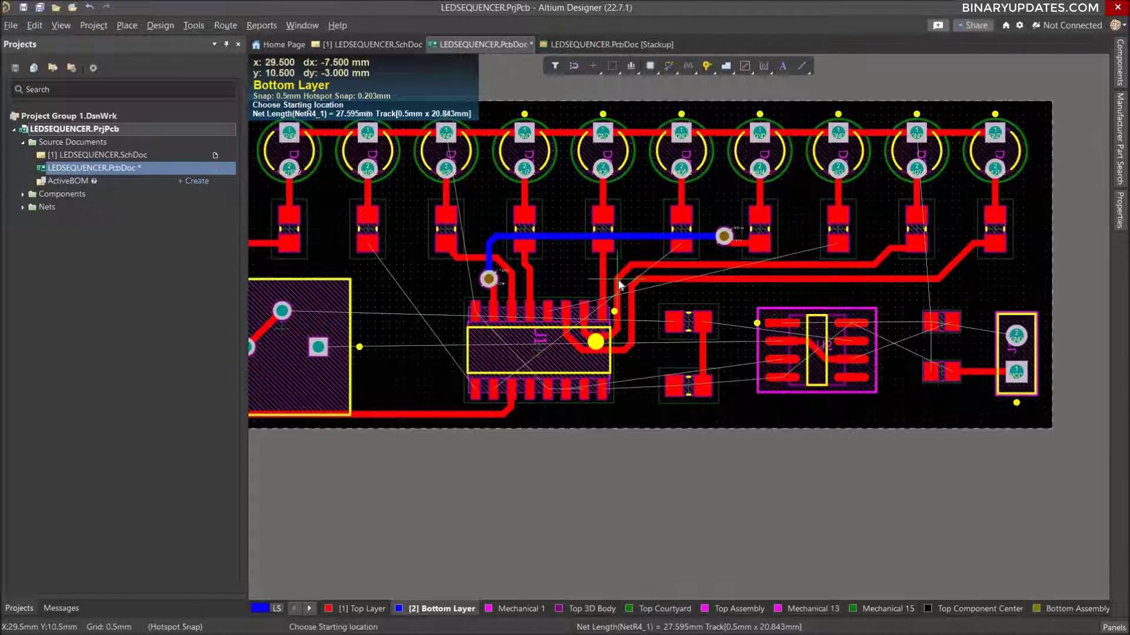
pyautogui.press('Escape')
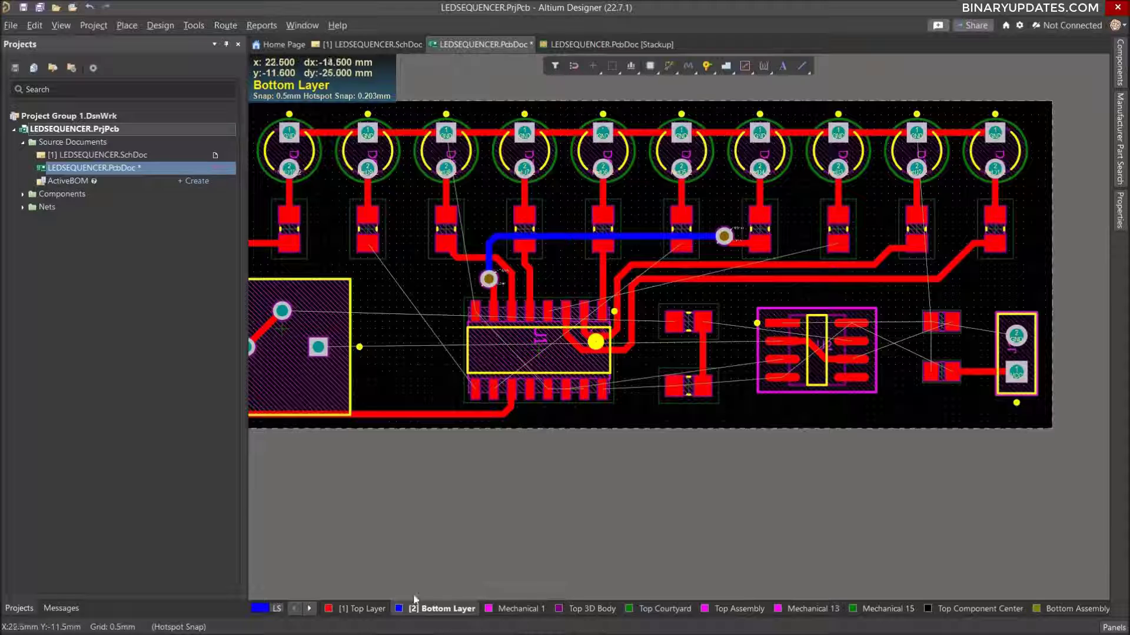
# Route net NetR9_1 on the Top Layer from pad 1 of resistor R9 to the leftmost pin in the 16-pin IC's lower row.
pyautogui.click(359, 608)
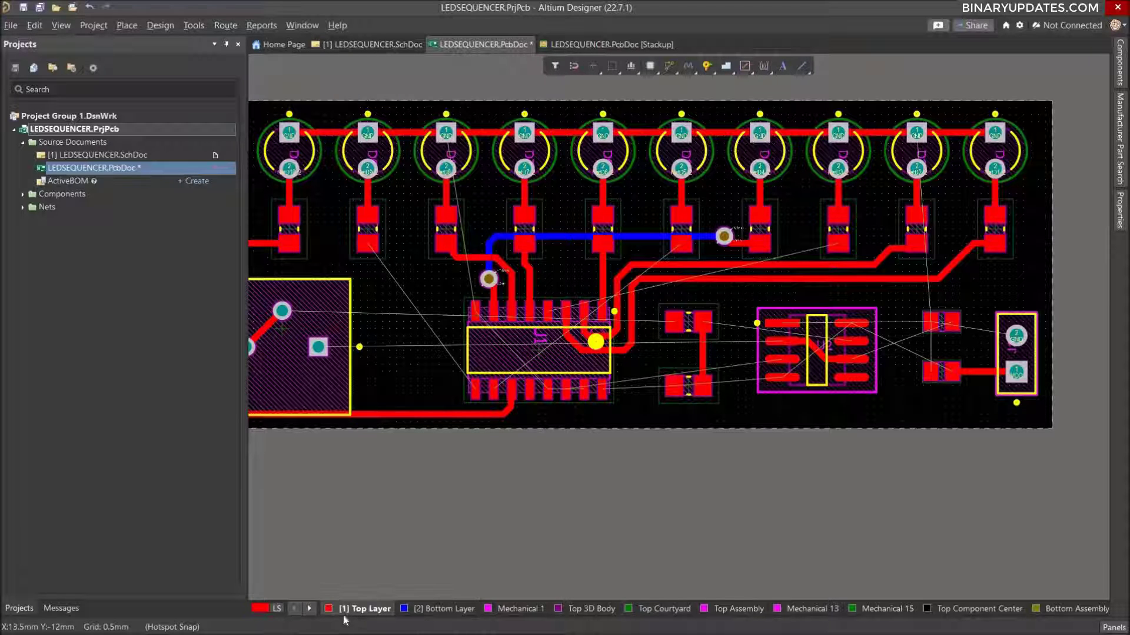
pyautogui.keyDown('ctrl'); pyautogui.scroll(-1, 555, 279); pyautogui.keyUp('ctrl')
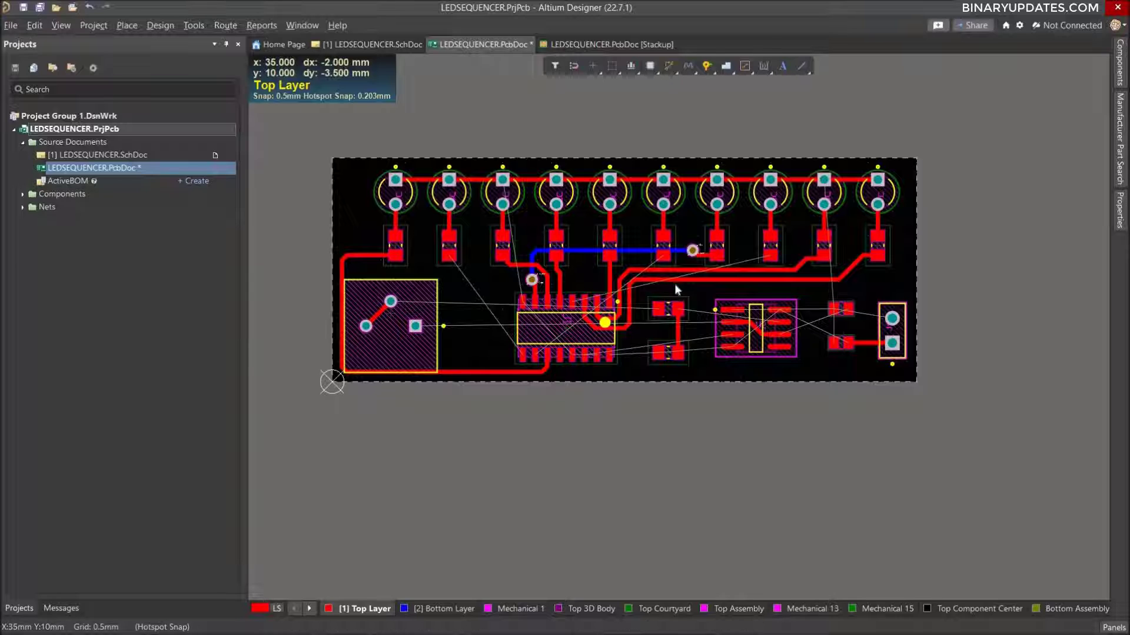
pyautogui.keyDown('ctrl'); pyautogui.scroll(1, 676, 290); pyautogui.keyUp('ctrl')
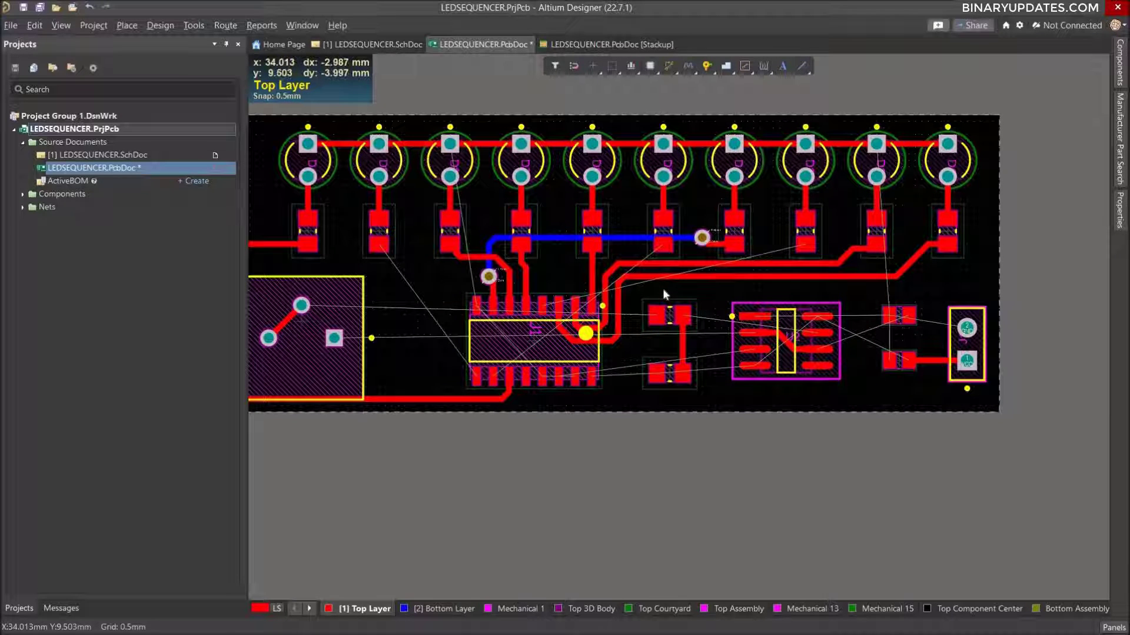
pyautogui.keyDown('ctrl'); pyautogui.scroll(1, 664, 293); pyautogui.keyUp('ctrl')
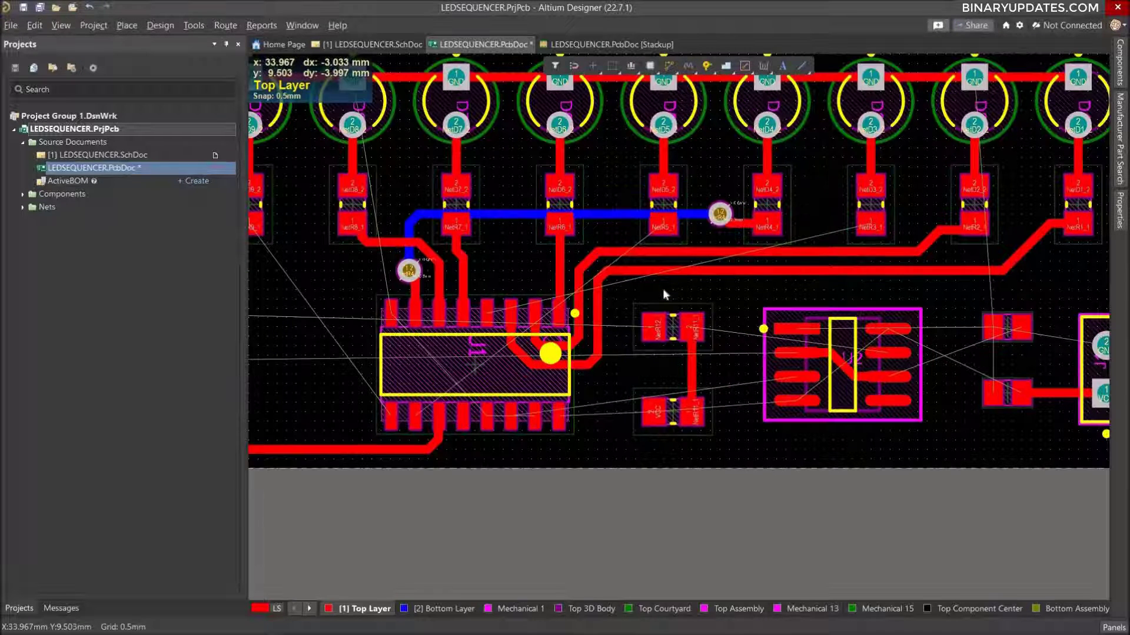
pyautogui.keyDown('ctrl'); pyautogui.scroll(-1, 664, 294); pyautogui.keyUp('ctrl')
pyautogui.keyDown('ctrl'); pyautogui.scroll(-1, 664, 292); pyautogui.keyUp('ctrl')
pyautogui.moveTo(493, 291); pyautogui.dragTo(563, 309, button='right')
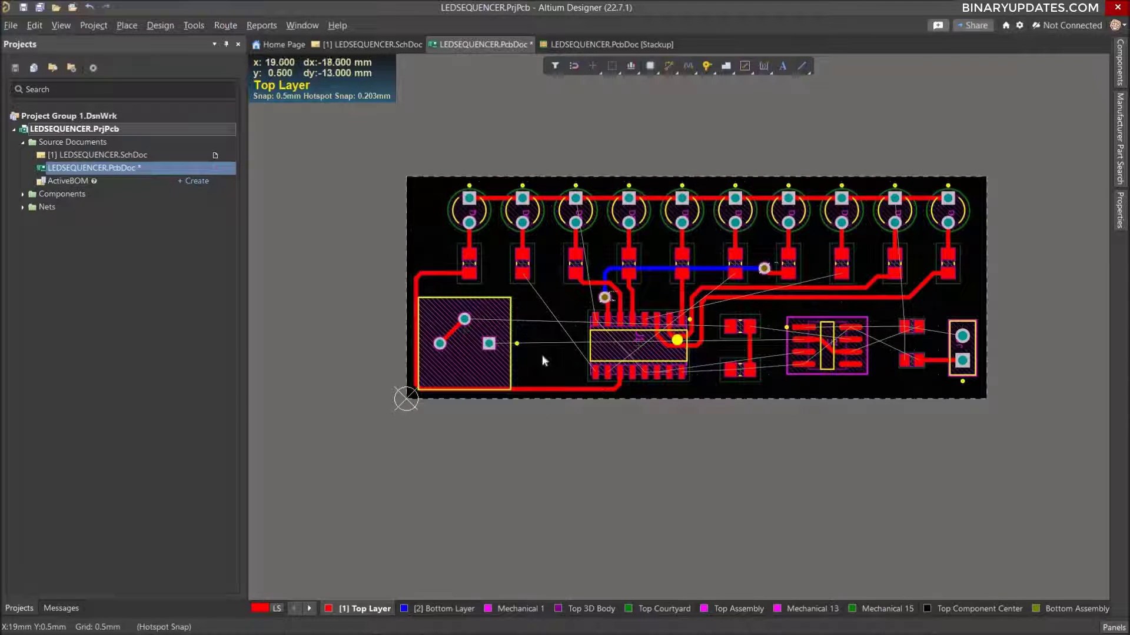
pyautogui.keyDown('ctrl'); pyautogui.scroll(2, 580, 362); pyautogui.keyUp('ctrl')
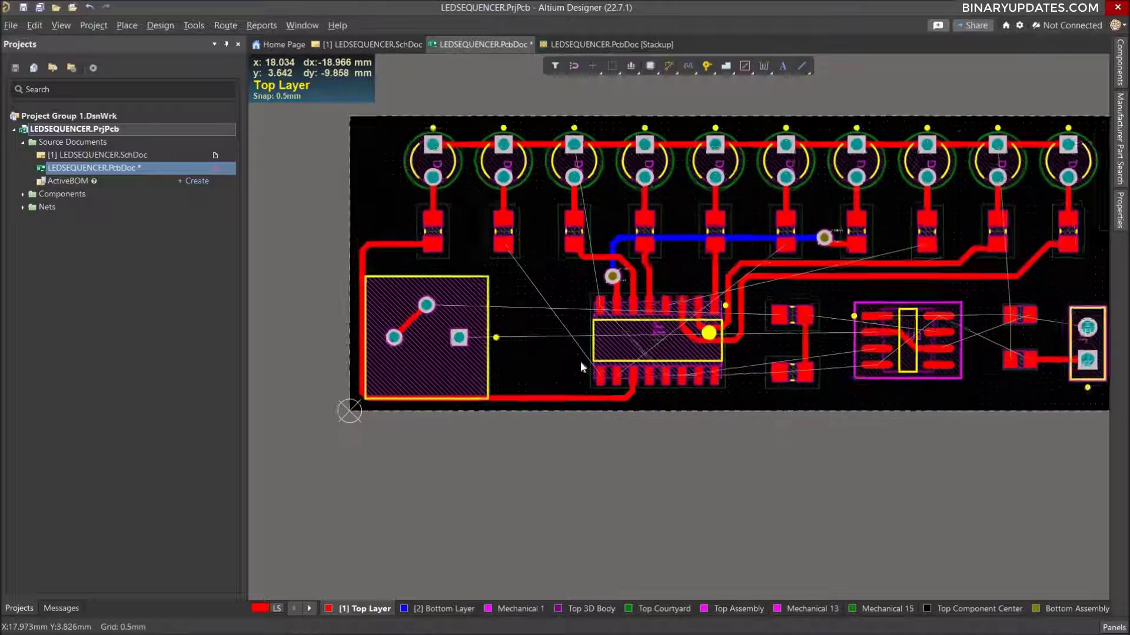
pyautogui.click(492, 254)
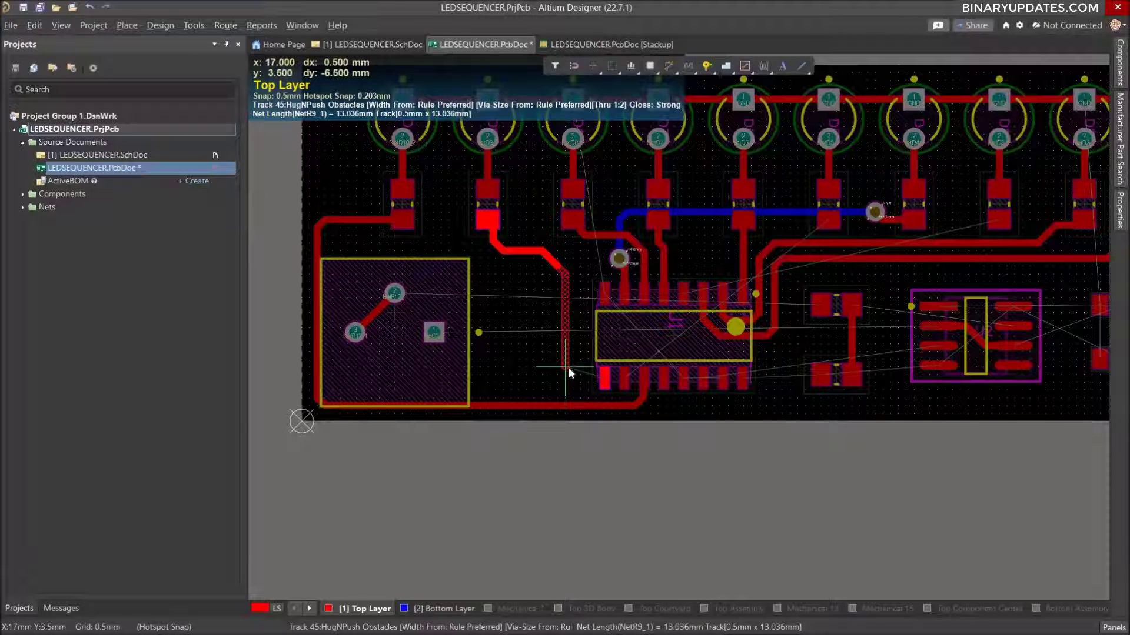
pyautogui.click(585, 380)
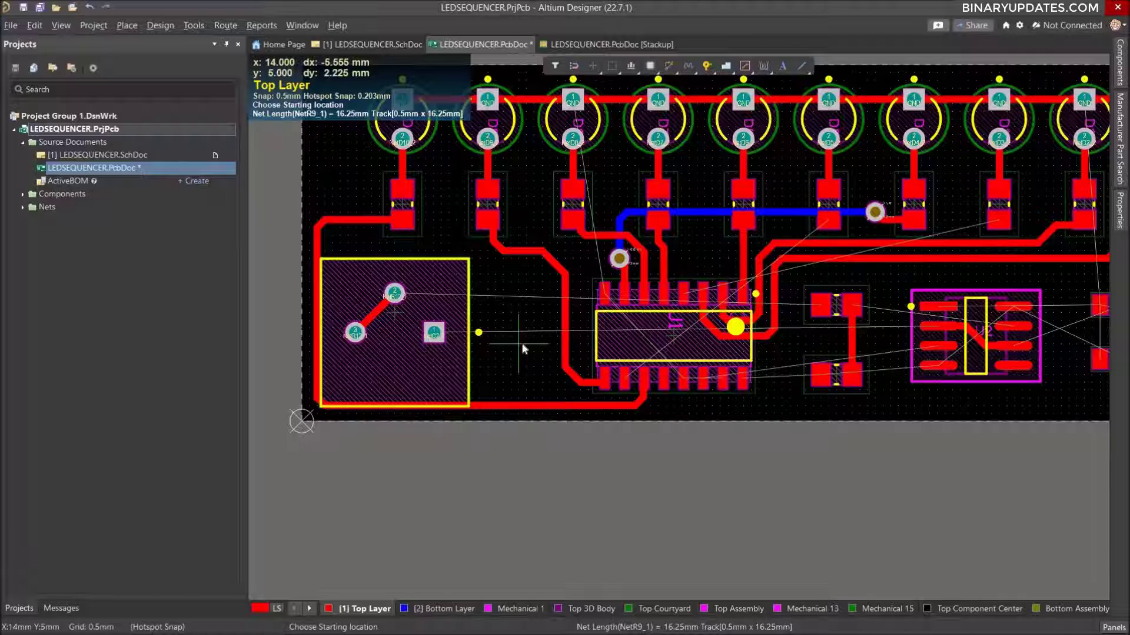
# Route a NetR3_1 stub about 2.4 mm long upward from the fifth pin from the left in the IC's upper row.
pyautogui.keyDown('ctrl'); pyautogui.scroll(1, 846, 228); pyautogui.keyUp('ctrl')
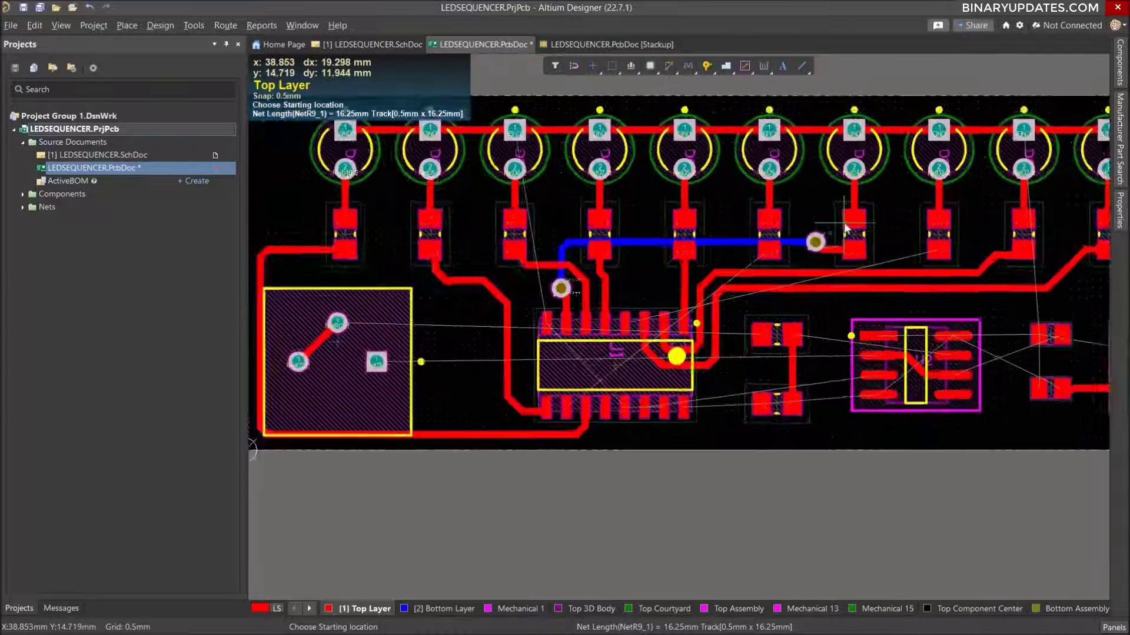
pyautogui.keyDown('ctrl'); pyautogui.scroll(1, 600, 384); pyautogui.keyUp('ctrl')
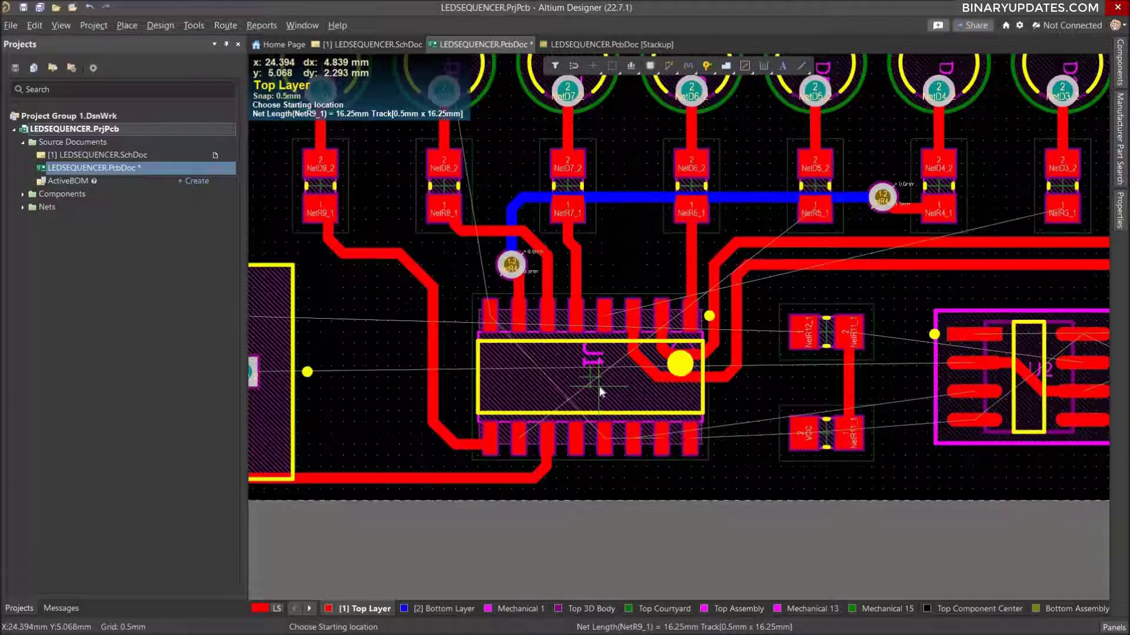
pyautogui.click(605, 318)
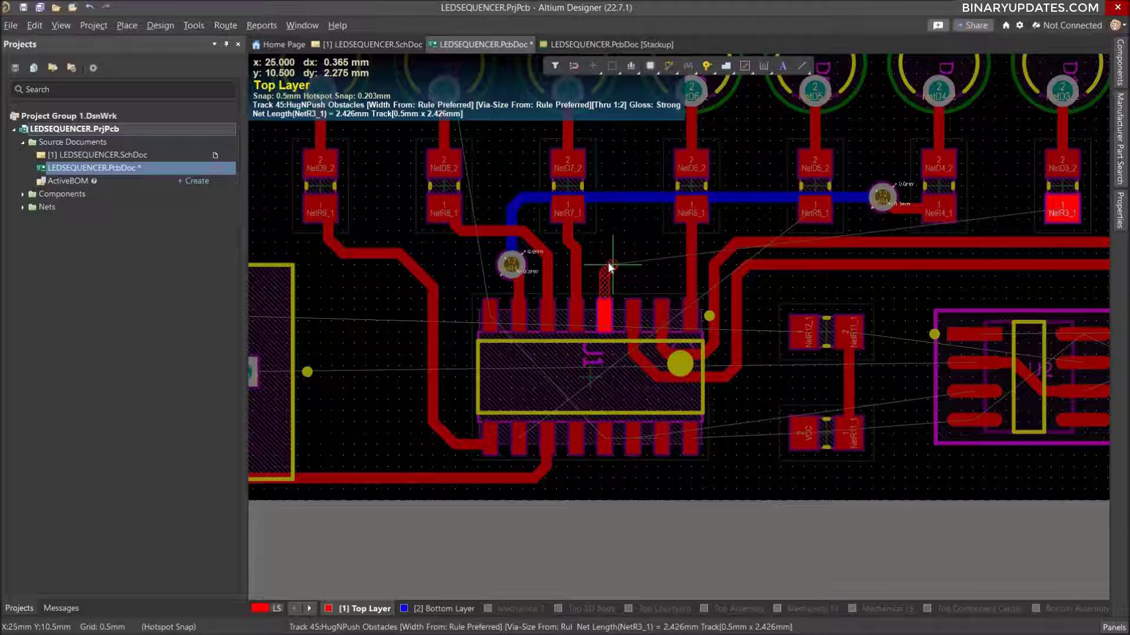
pyautogui.click(608, 263)
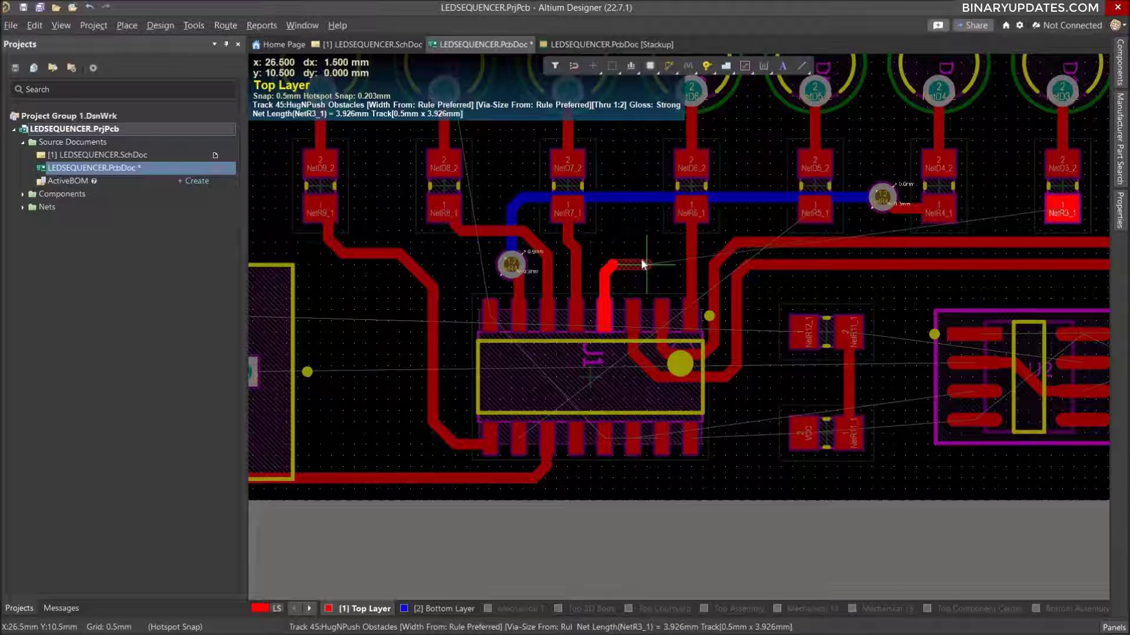
pyautogui.rightClick(641, 259)
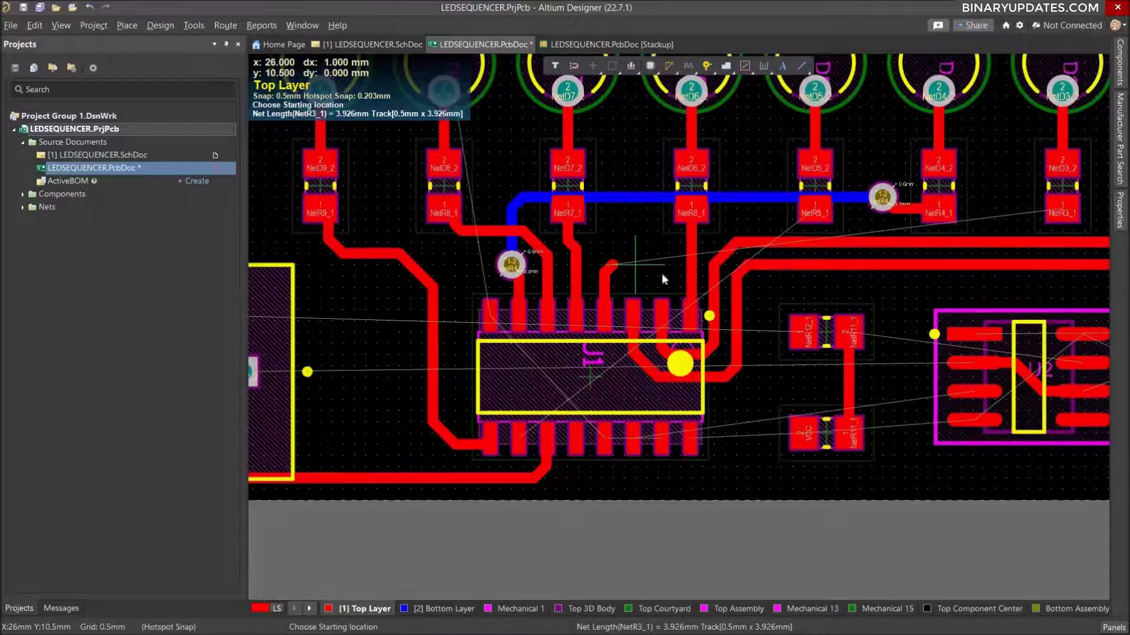
# Route a NetR3_1 stub about 2.7 mm long from pad 1 of resistor R3 toward R4, ending between the two resistors.
pyautogui.click(1061, 217)
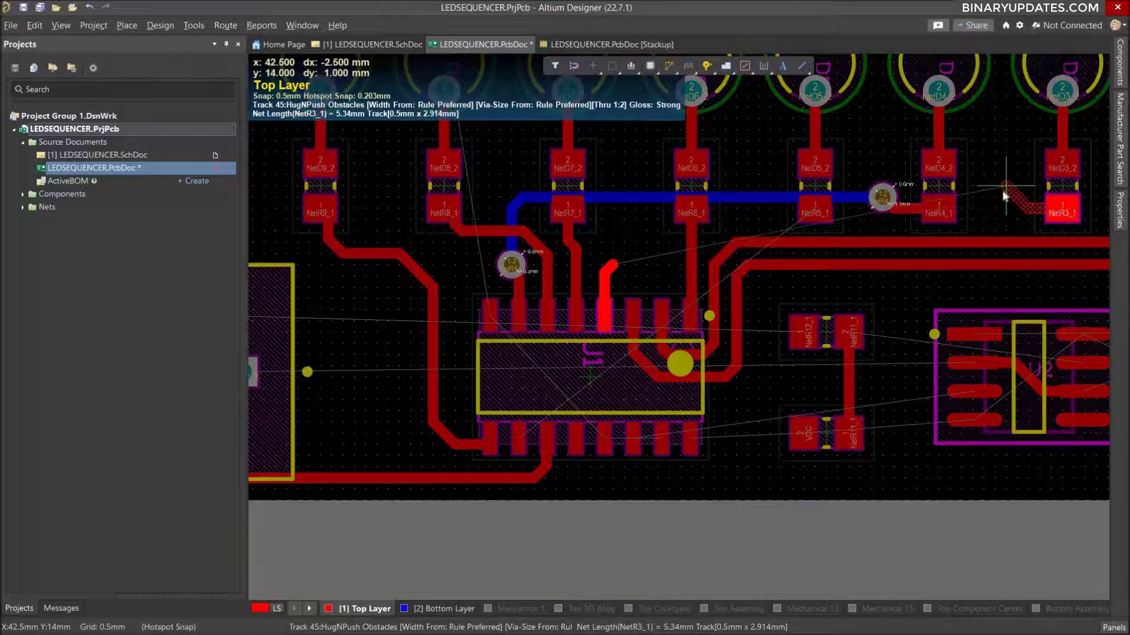
pyautogui.click(1005, 197)
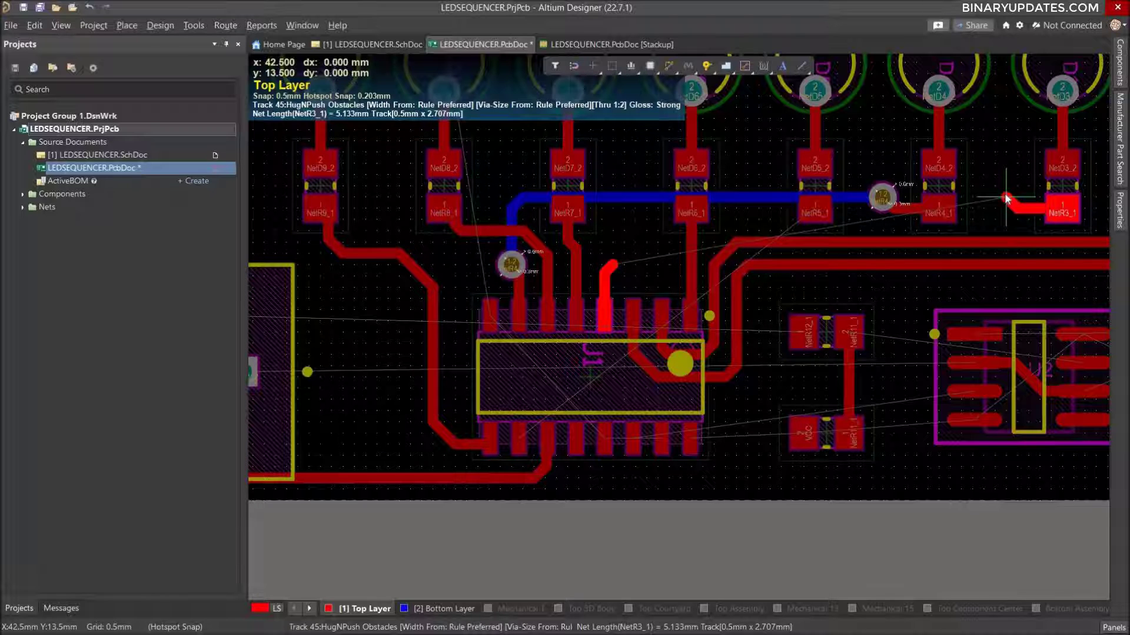
pyautogui.rightClick(1005, 196)
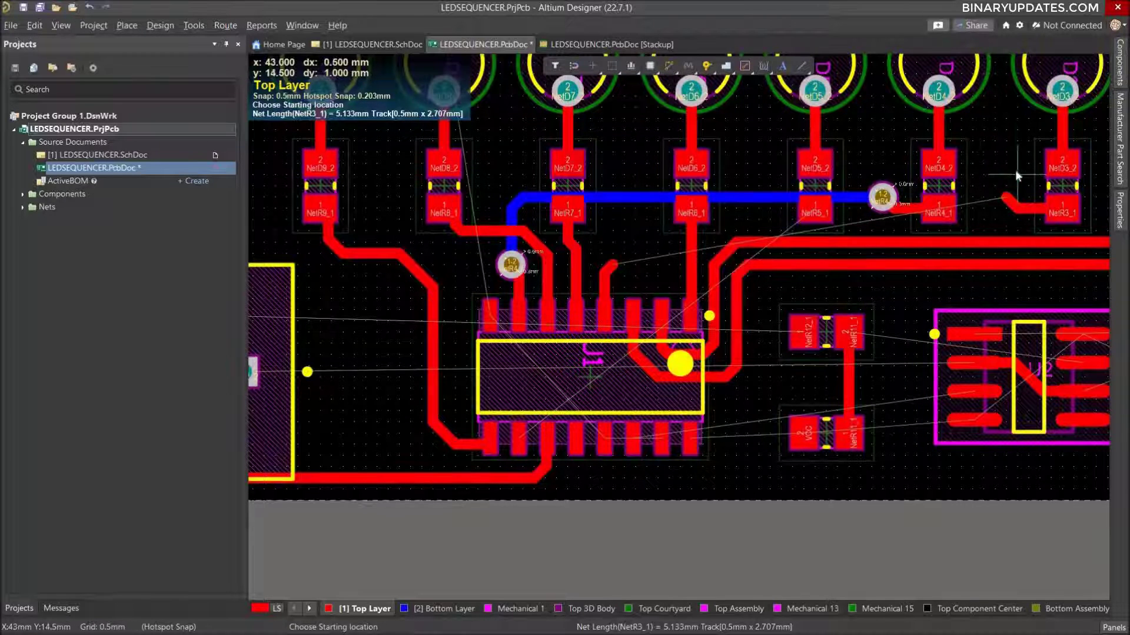
# Place vias at the free ends of the two NetR3_1 stubs, above the 16-pin IC and between resistors R4 and R3.
pyautogui.click(707, 67)
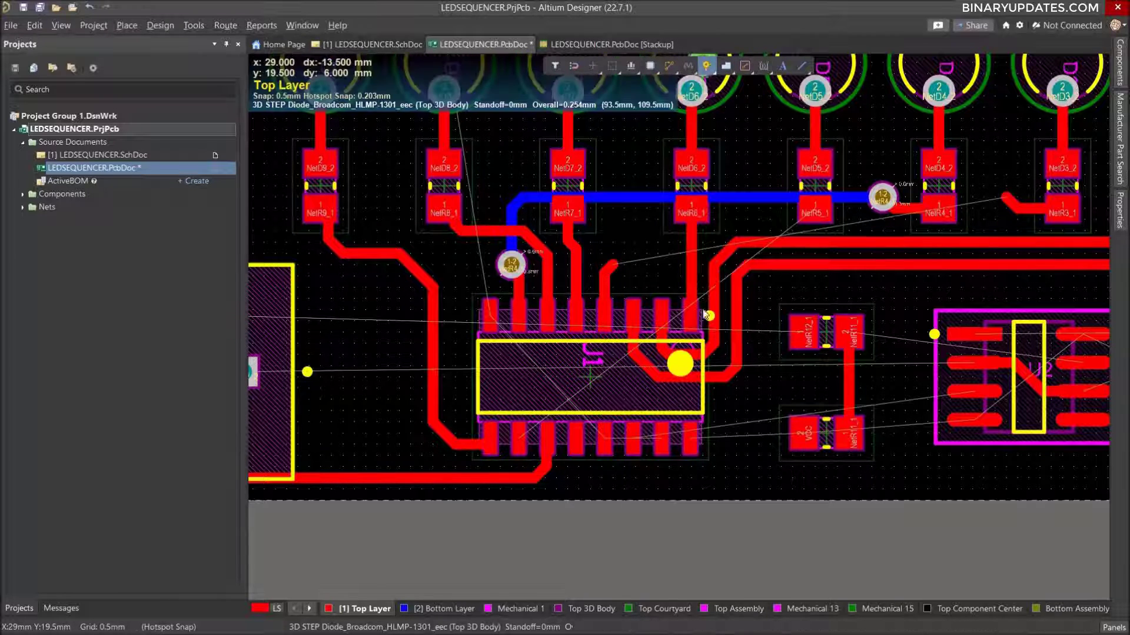
pyautogui.click(618, 265)
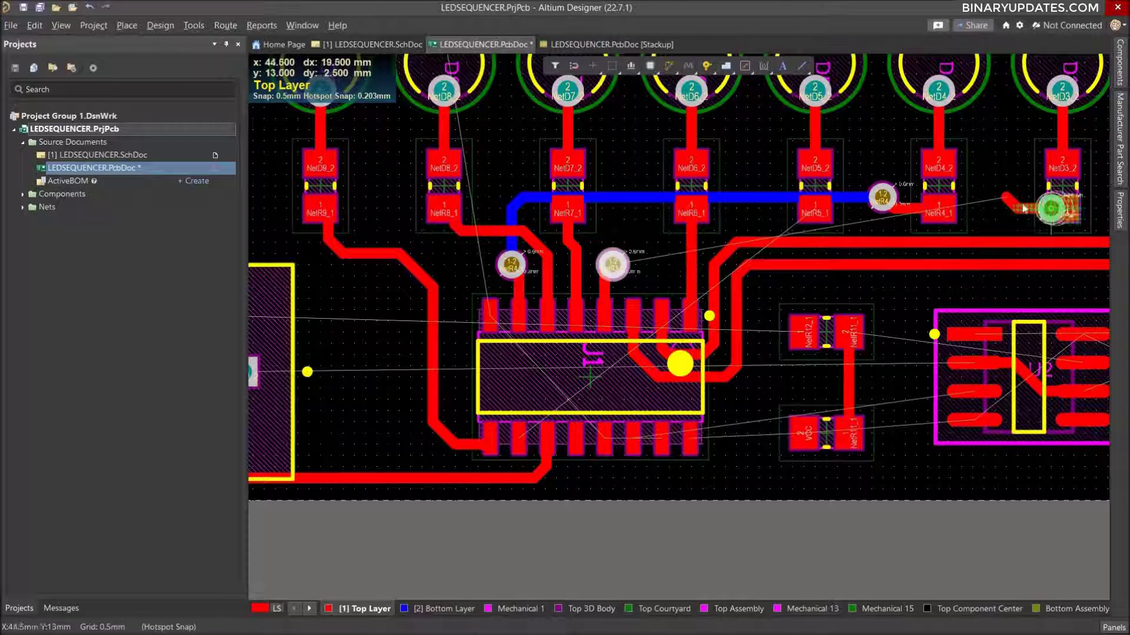
pyautogui.click(1006, 198)
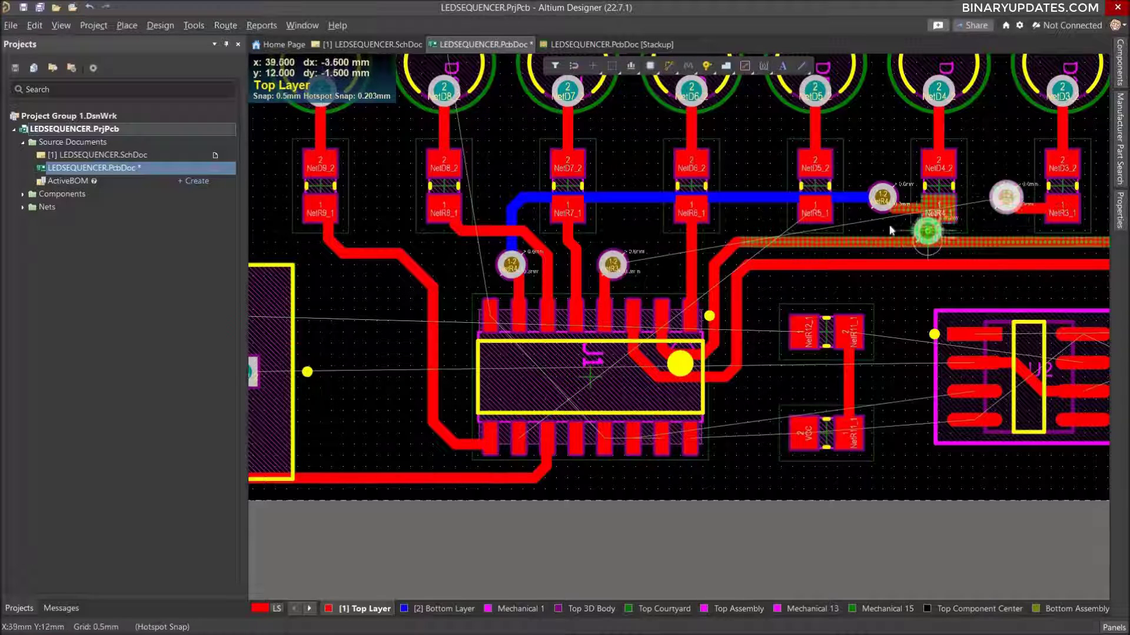
pyautogui.rightClick(891, 220)
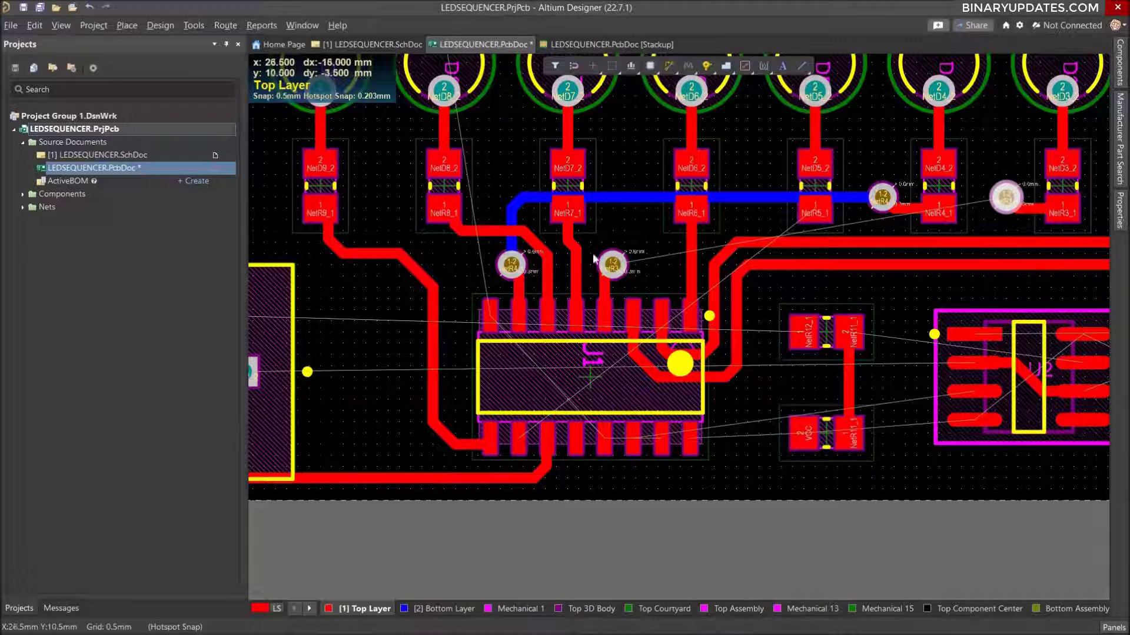
# Route NetR3_1 on the Bottom Layer between its two vias, moving its long horizontal run slightly down, away from the NetR4_1 track.
pyautogui.click(447, 609)
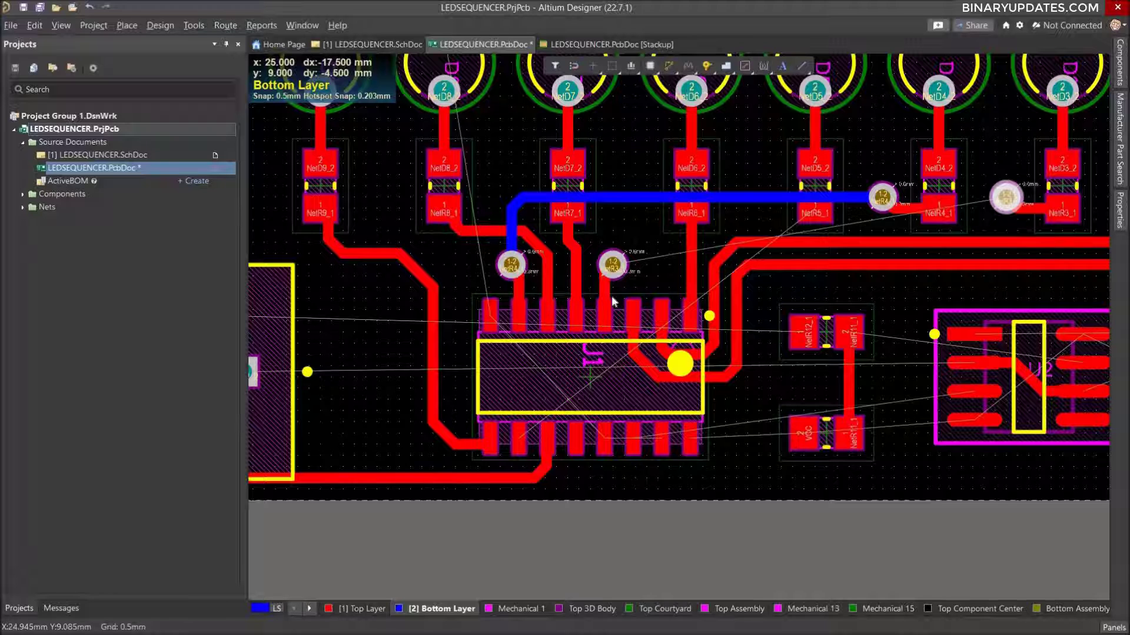
pyautogui.hotkey('ctrl', 'w')
pyautogui.click(613, 265)
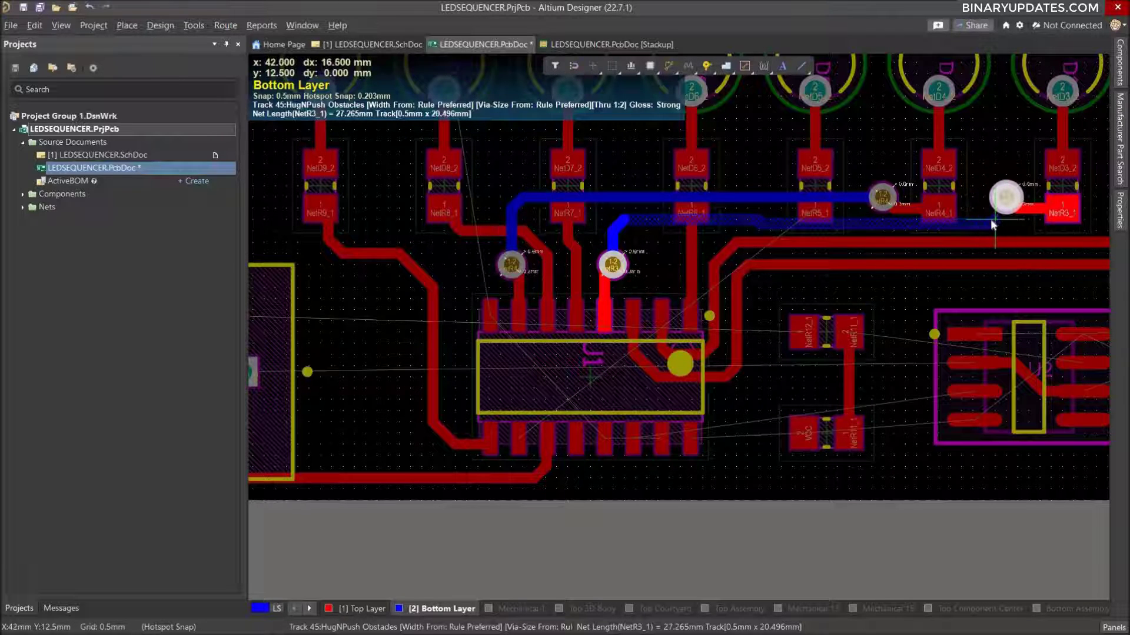
pyautogui.click(992, 222)
pyautogui.click(1009, 203)
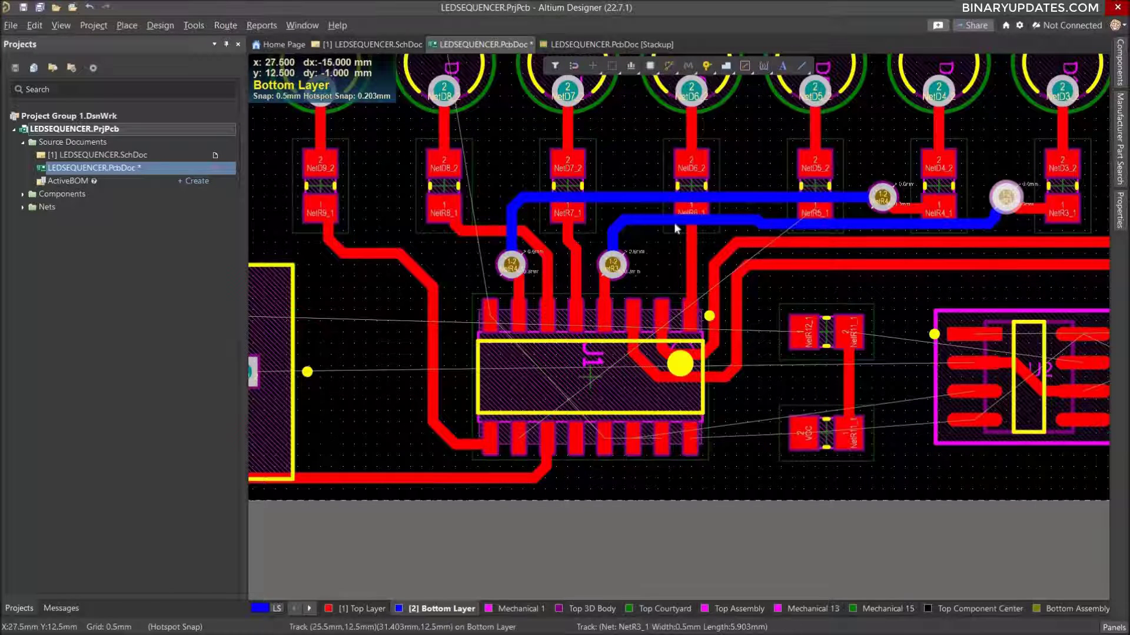
pyautogui.moveTo(677, 224); pyautogui.dragTo(674, 233)
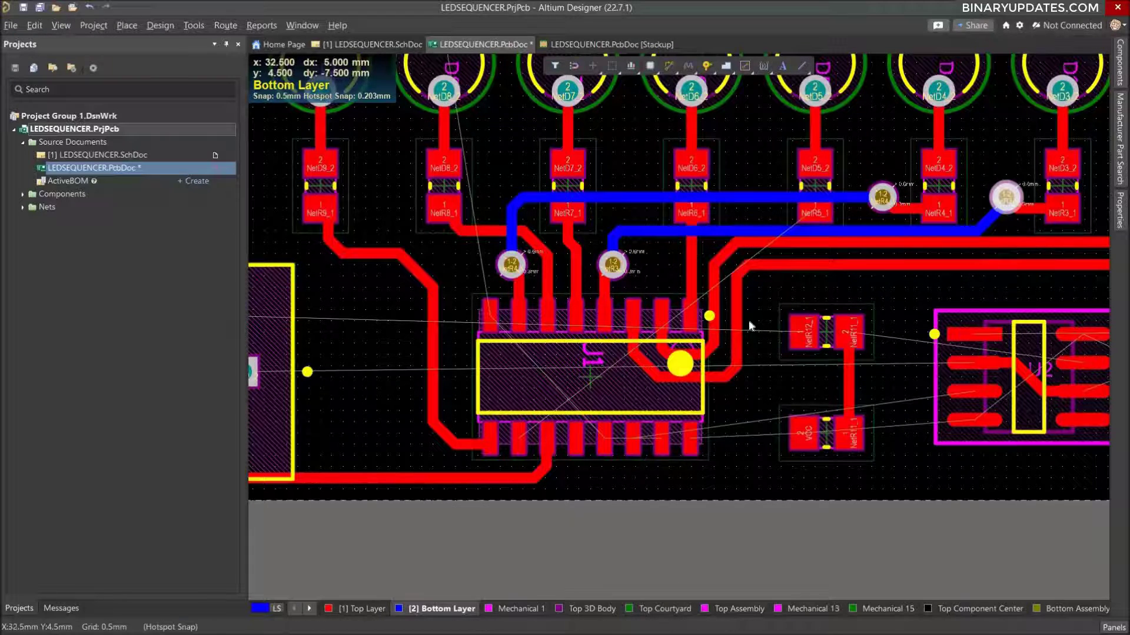
# Route a NetR5_1 stub about 3.5 mm long on the Top Layer from the second pin of the IC's lower row, ending beside the IC's left edge.
pyautogui.keyDown('ctrl'); pyautogui.scroll(-2, 745, 293); pyautogui.keyUp('ctrl')
pyautogui.keyDown('ctrl'); pyautogui.scroll(-1, 745, 293); pyautogui.keyUp('ctrl')
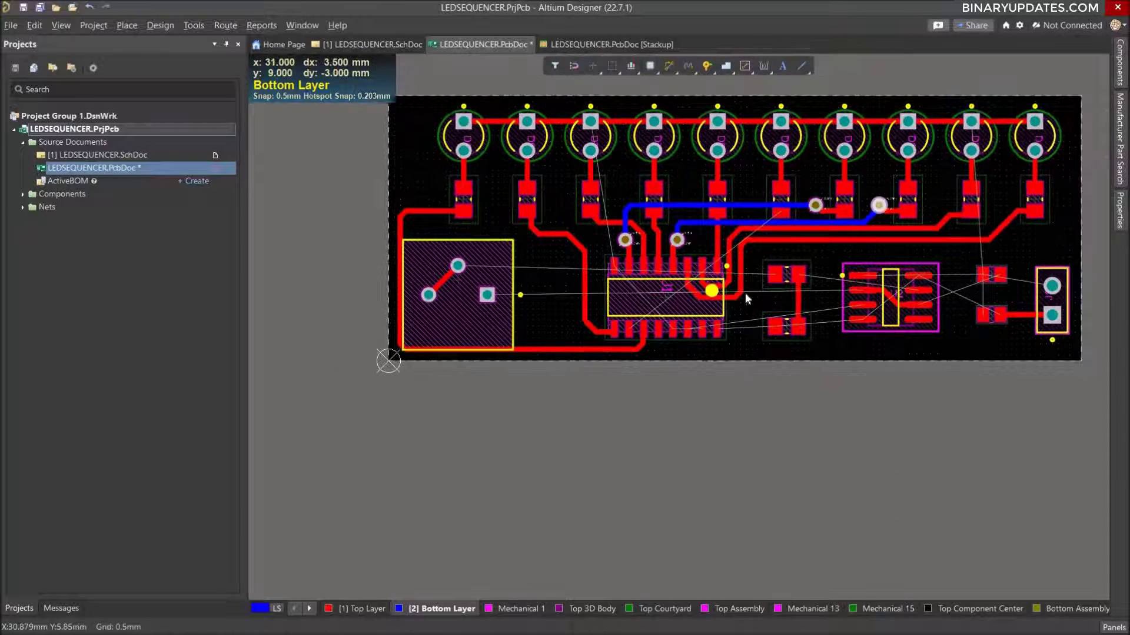
pyautogui.keyDown('ctrl'); pyautogui.scroll(2, 777, 256); pyautogui.keyUp('ctrl')
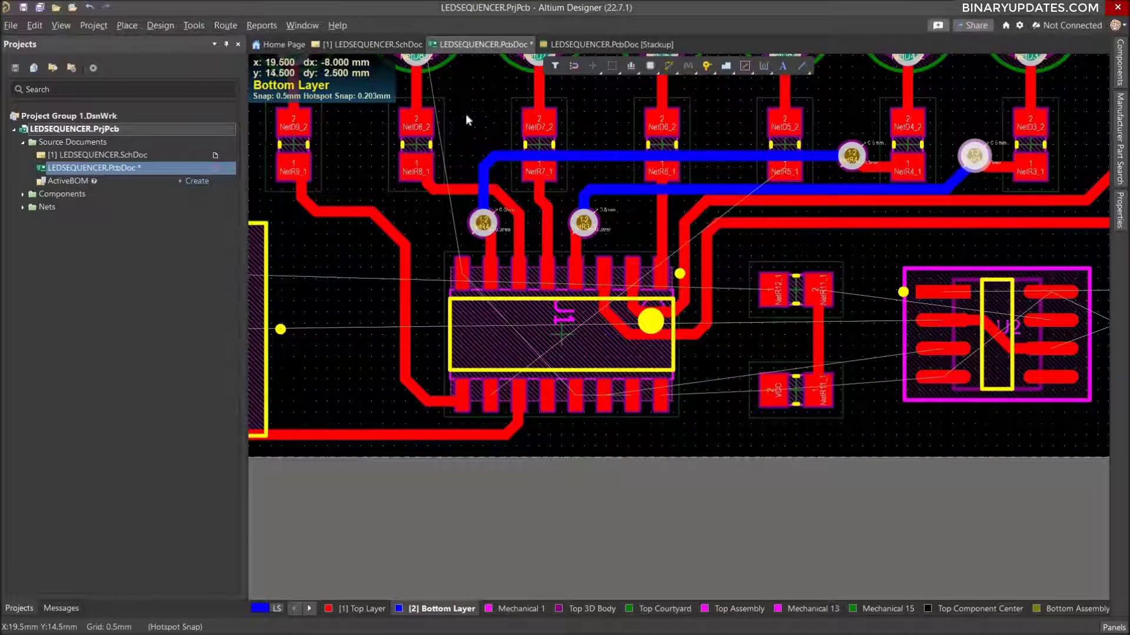
pyautogui.moveTo(465, 115); pyautogui.dragTo(548, 233, button='right')
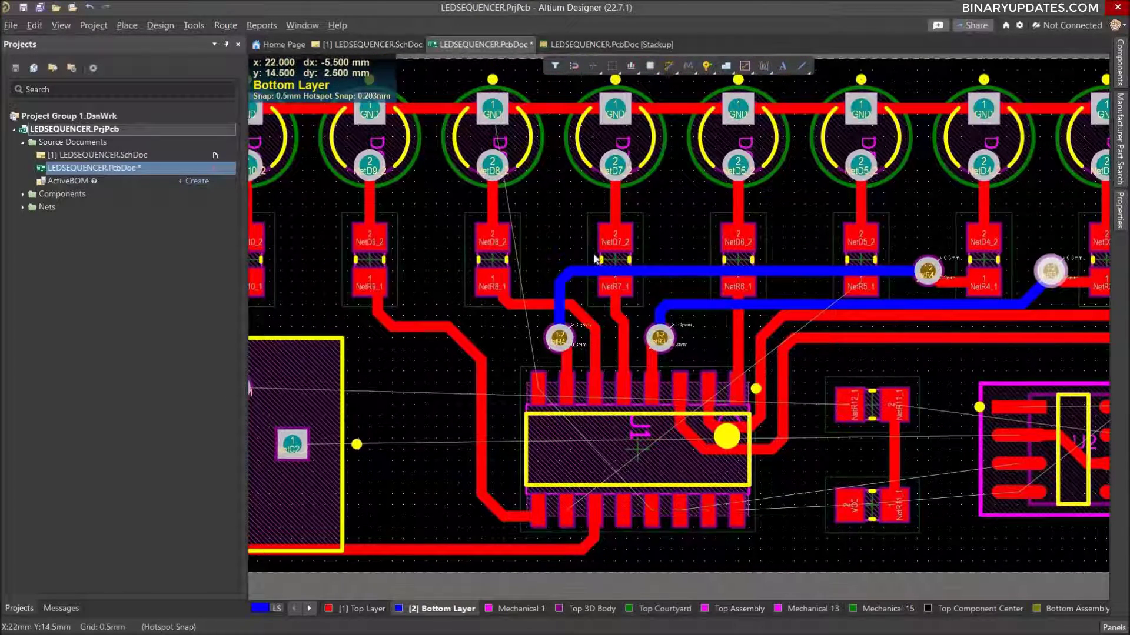
pyautogui.keyDown('ctrl'); pyautogui.scroll(-1, 800, 380); pyautogui.keyUp('ctrl')
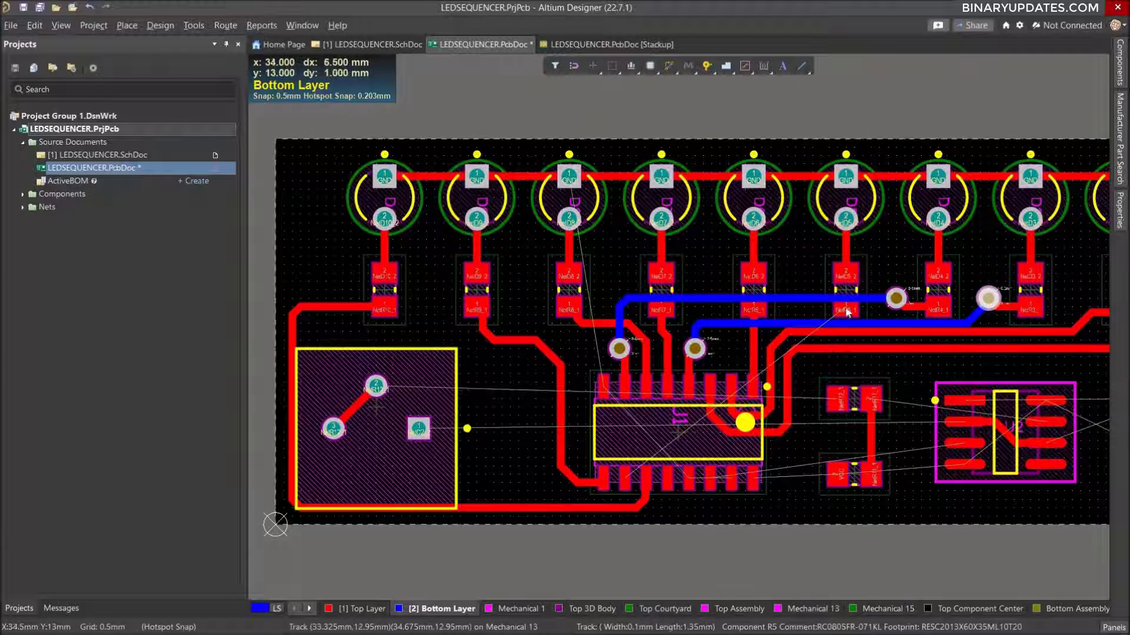
pyautogui.keyDown('ctrl'); pyautogui.scroll(2, 846, 315); pyautogui.keyUp('ctrl')
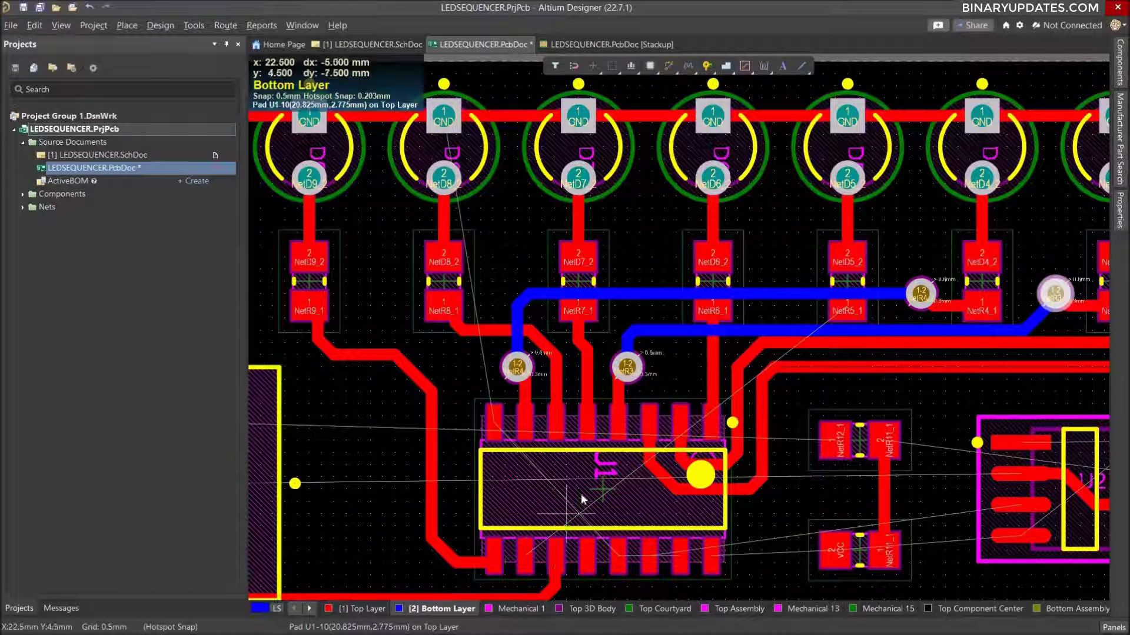
pyautogui.click(354, 610)
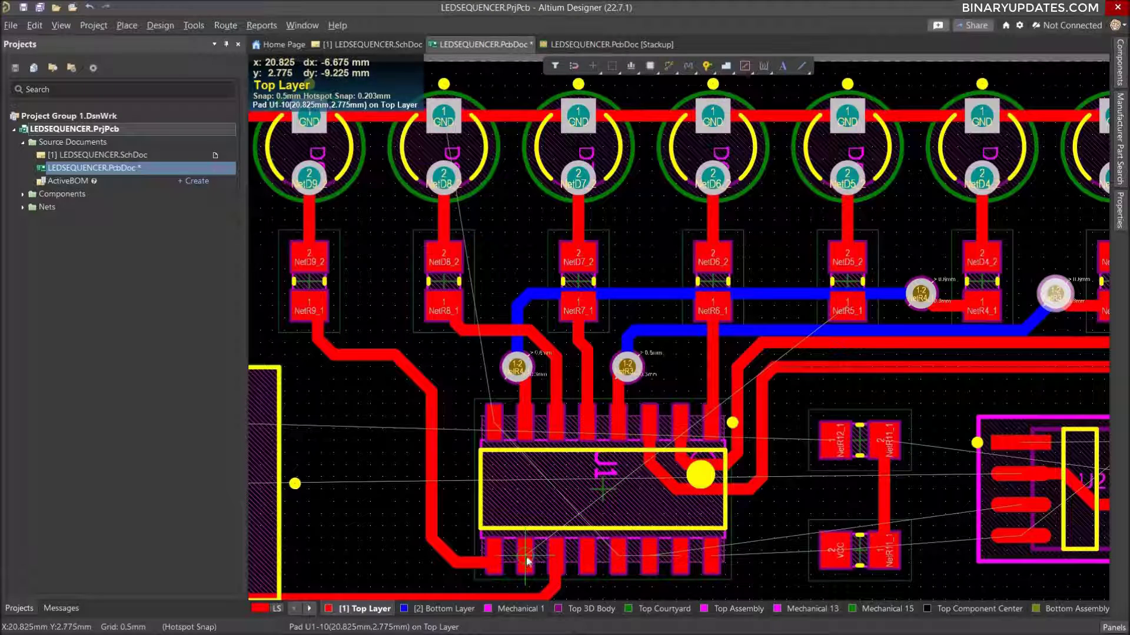
pyautogui.hotkey('ctrl', 'w')
pyautogui.click(526, 562)
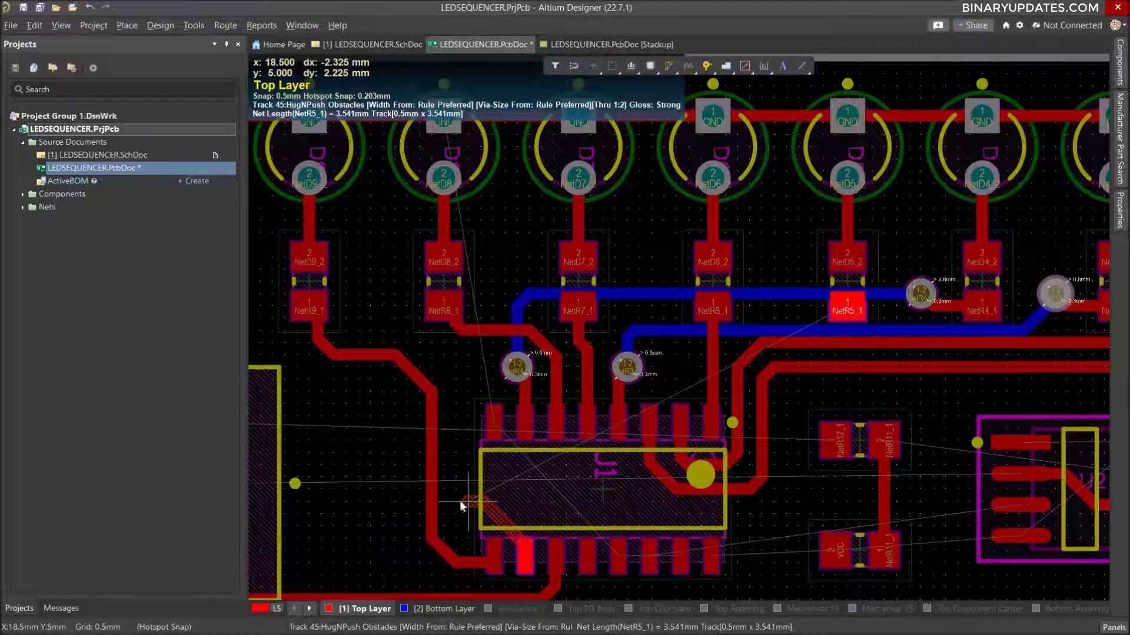
pyautogui.click(468, 505)
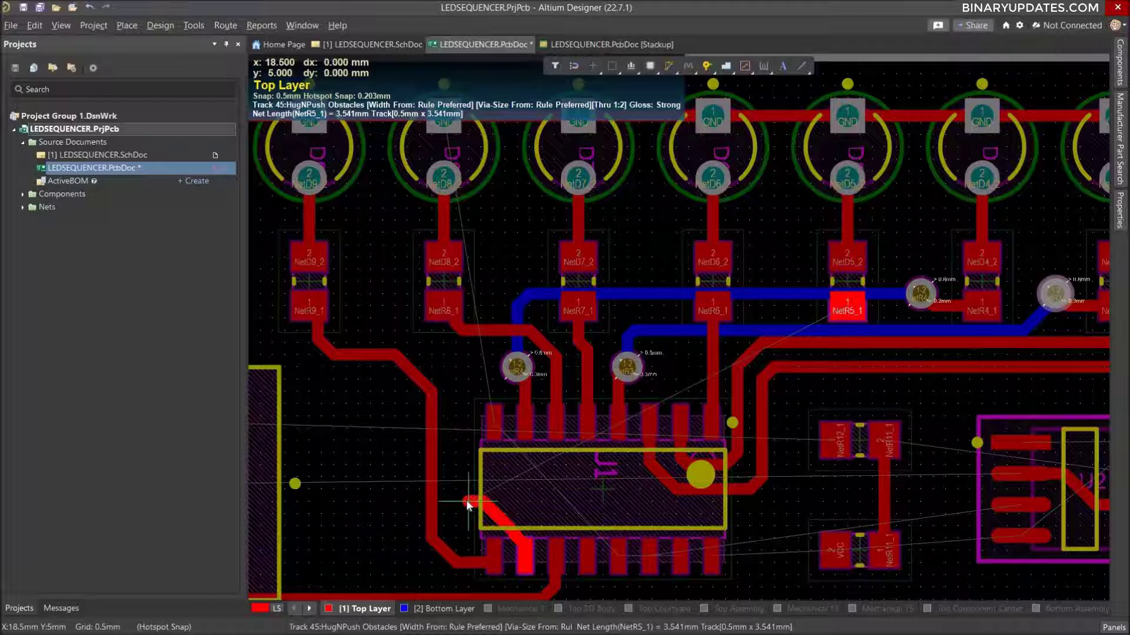
pyautogui.press('Escape')
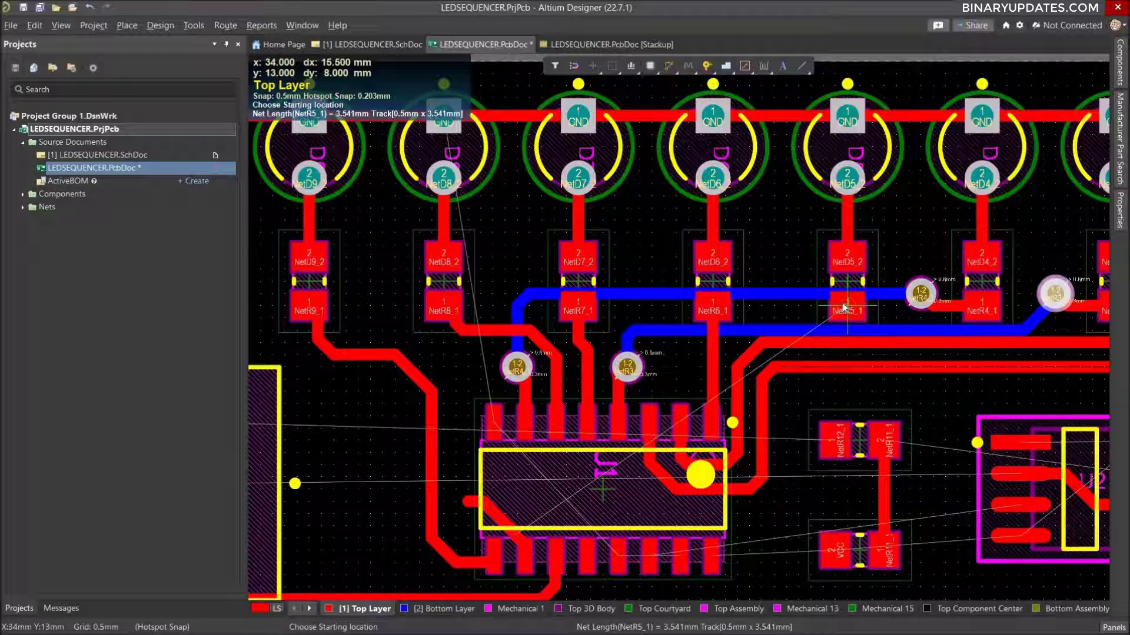
# Route a NetR5_1 stub about 5.7 mm long from pad 1 of resistor R5, running upward between R6 and R5.
pyautogui.click(847, 305)
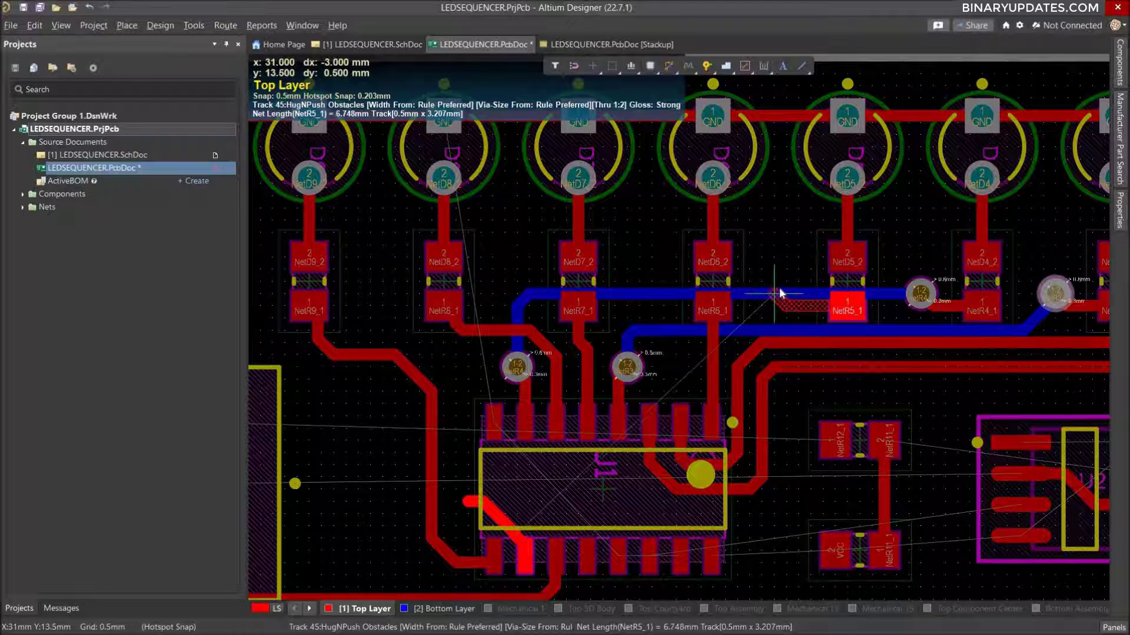
pyautogui.click(786, 230)
pyautogui.press('Escape')
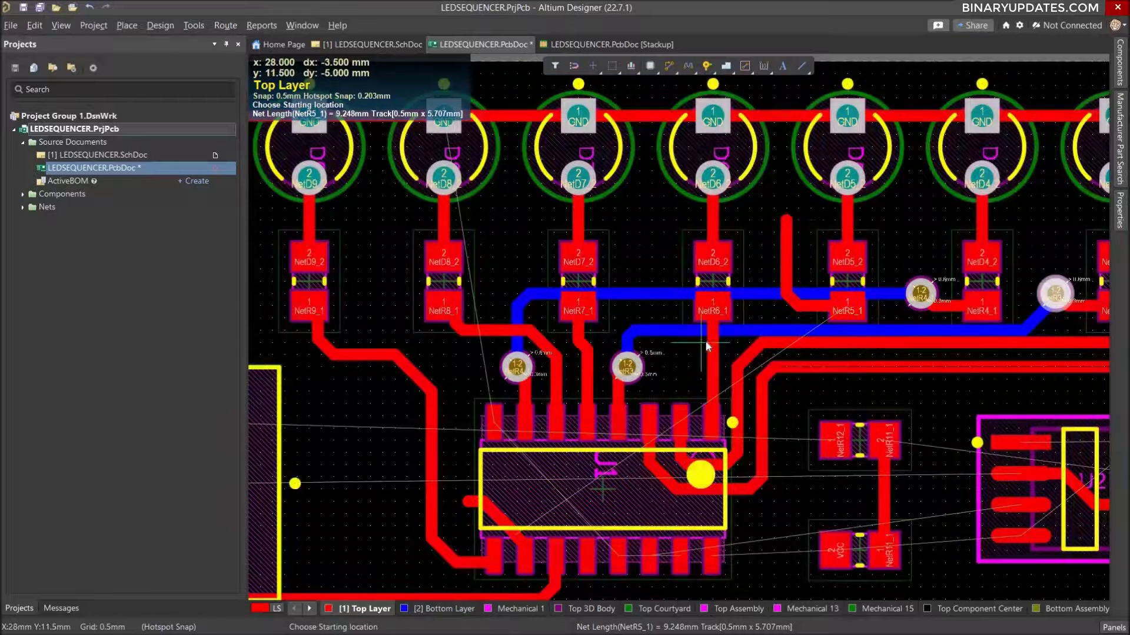
pyautogui.press('Escape')
# Place vias at the free ends of the two NetR5_1 stubs, above resistor R5 and beside the IC's left edge.
pyautogui.click(707, 66)
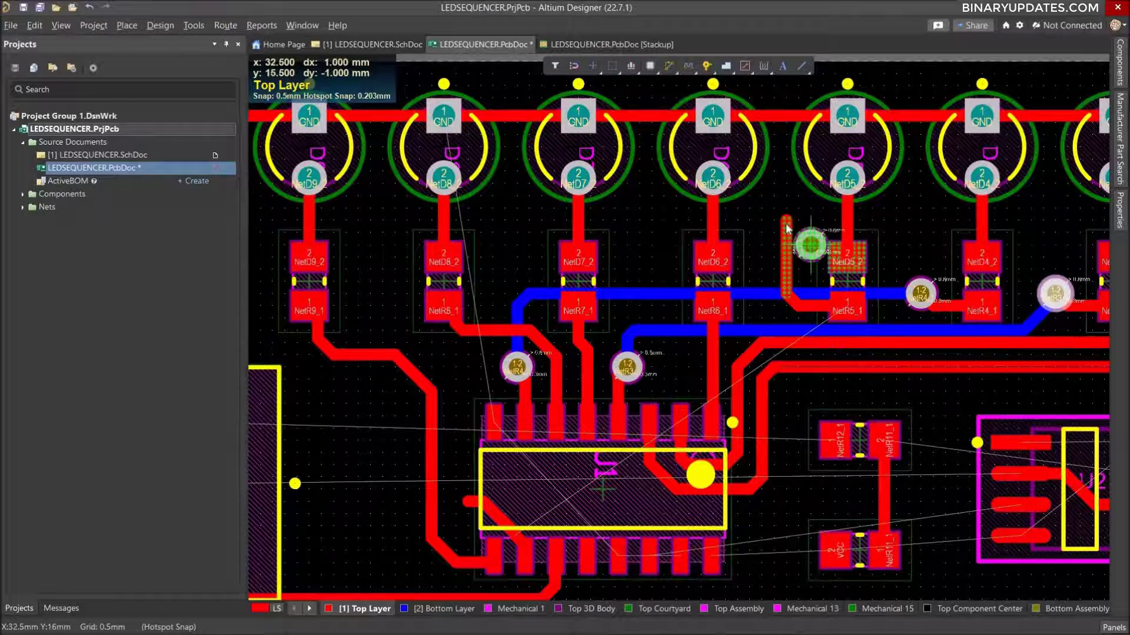
pyautogui.click(786, 222)
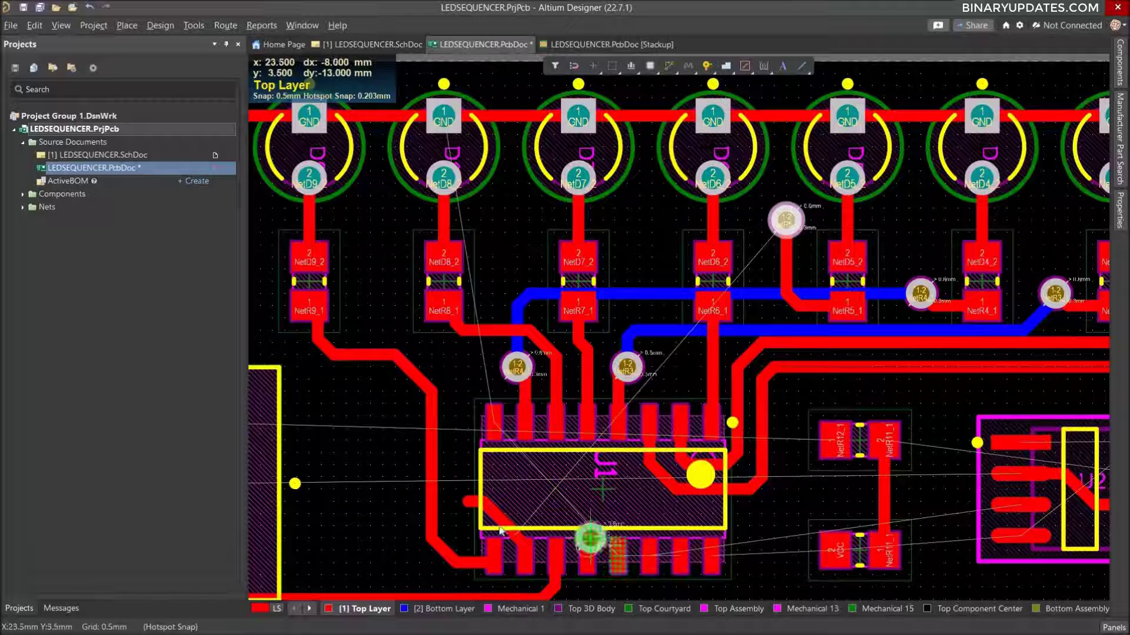
pyautogui.click(468, 503)
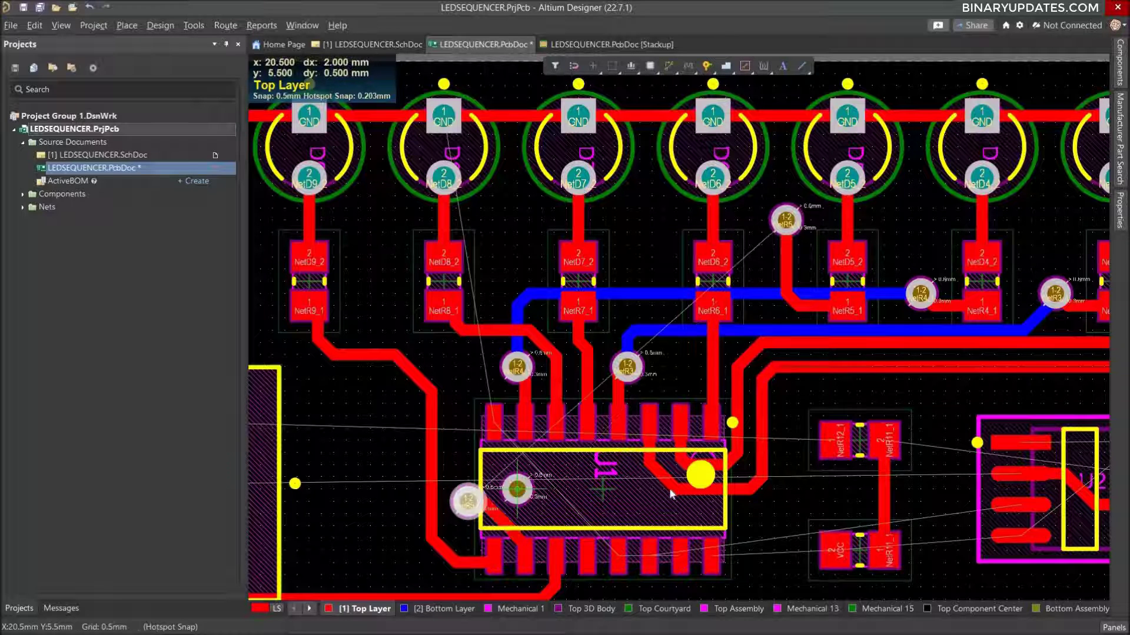
pyautogui.press('Escape')
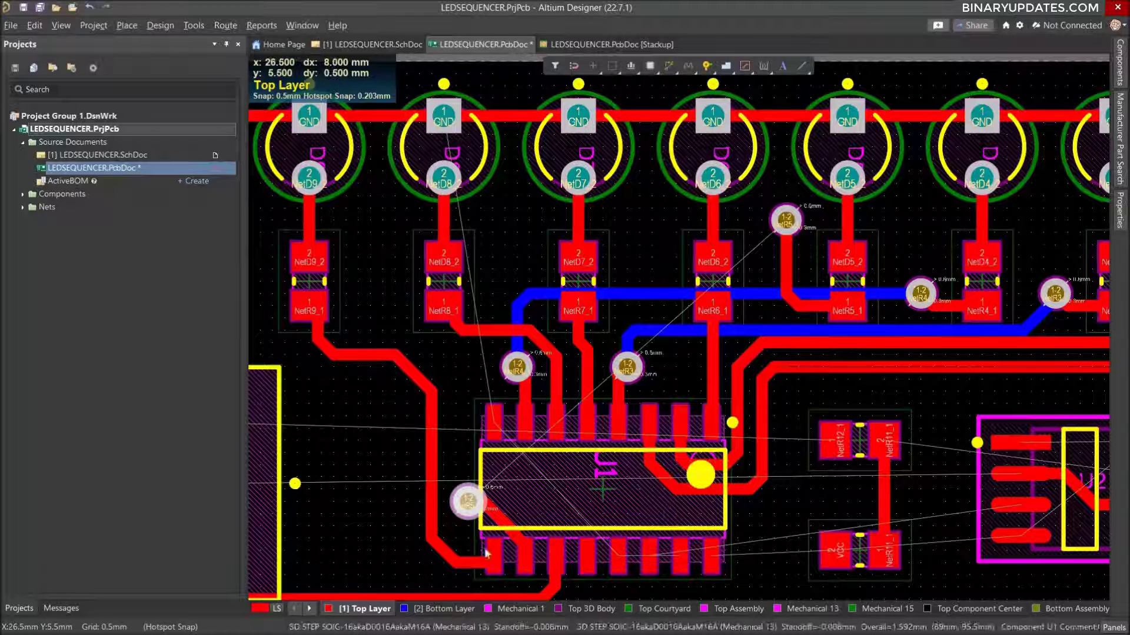
# Route NetR5_1 on the Bottom Layer from the via beside the IC, up past R8 and across above the resistors to the via near R5.
pyautogui.click(447, 609)
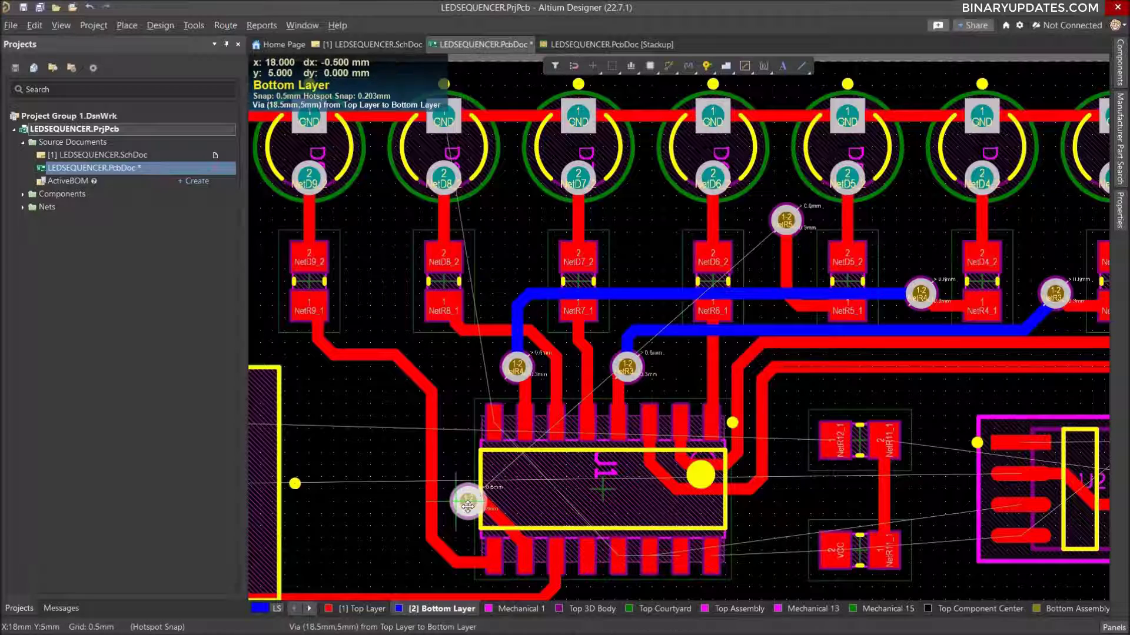
pyautogui.click(469, 502)
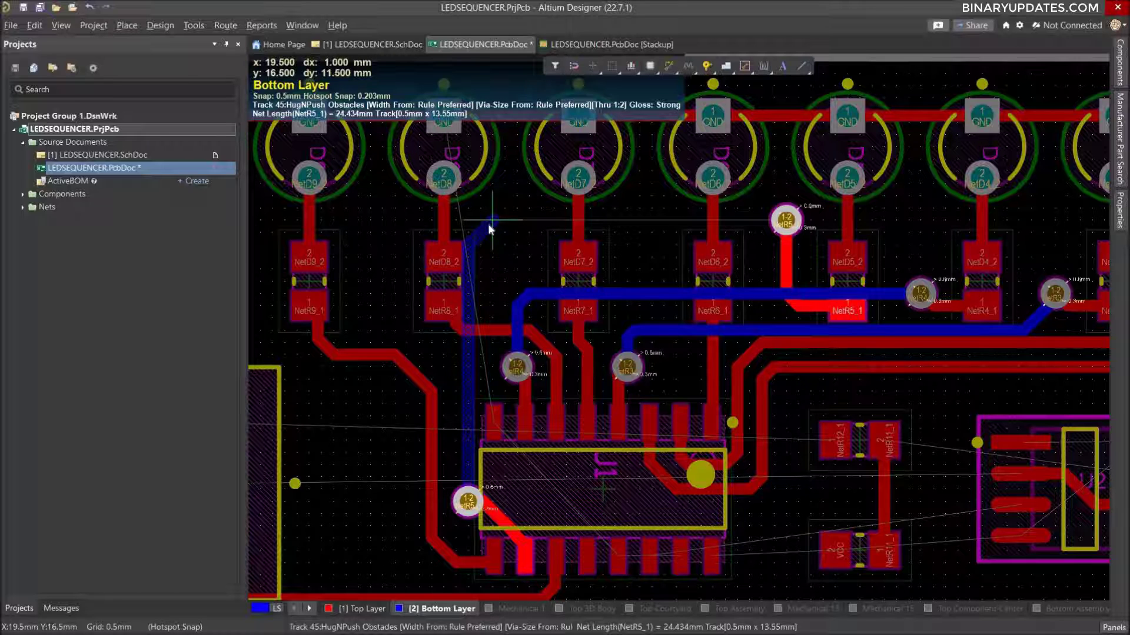
pyautogui.click(490, 224)
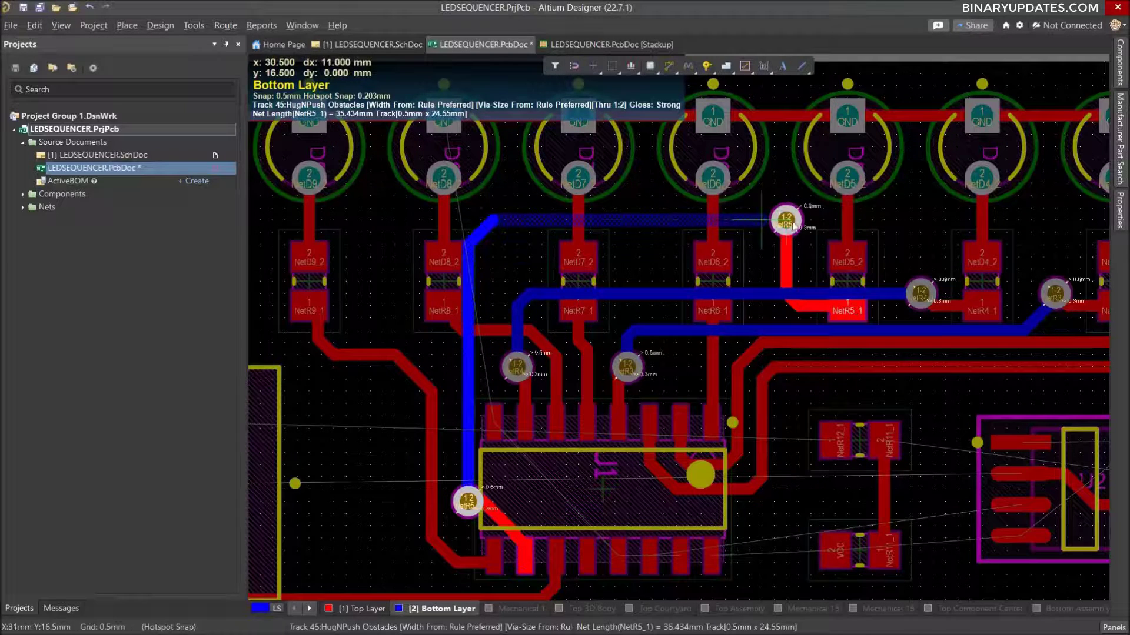
pyautogui.click(787, 223)
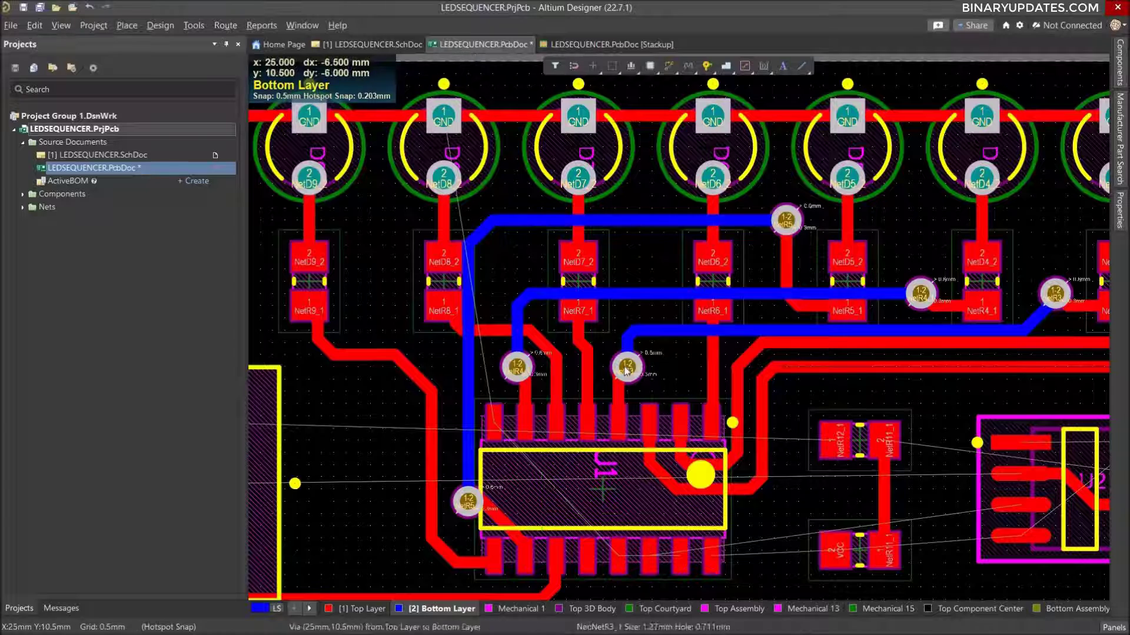
# Route GND on the Top Layer through the IC body, from the leftmost upper-row pin to the fifth pin from the left in the lower row.
pyautogui.keyDown('ctrl'); pyautogui.scroll(-4, 625, 369); pyautogui.keyUp('ctrl')
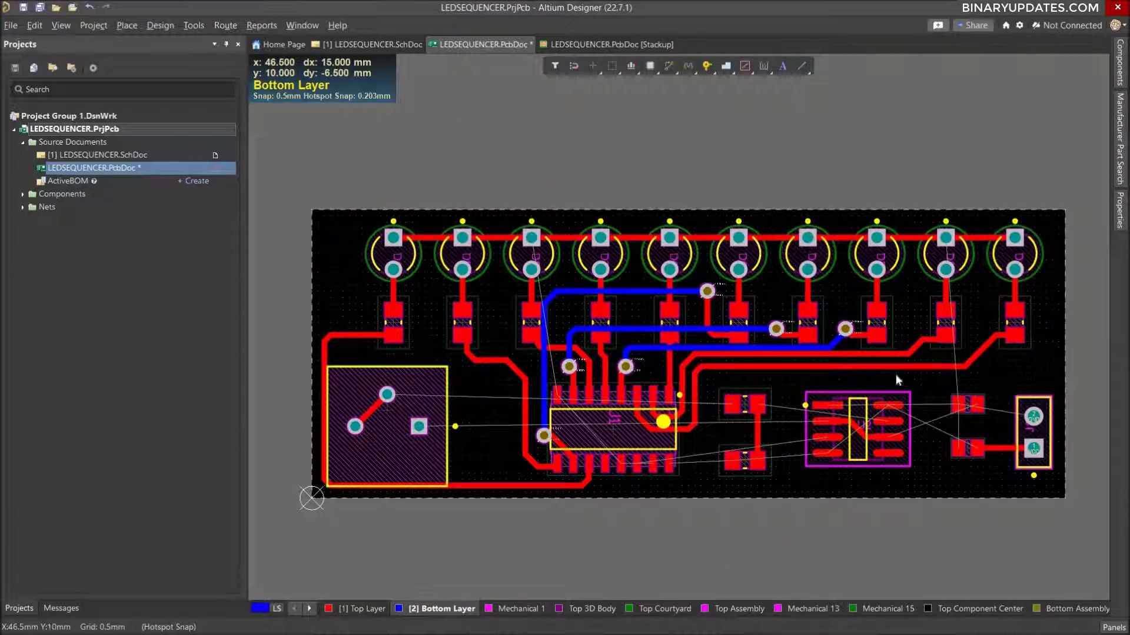
pyautogui.keyDown('ctrl'); pyautogui.scroll(1, 896, 375); pyautogui.keyUp('ctrl')
pyautogui.keyDown('ctrl'); pyautogui.scroll(3, 895, 374); pyautogui.keyUp('ctrl')
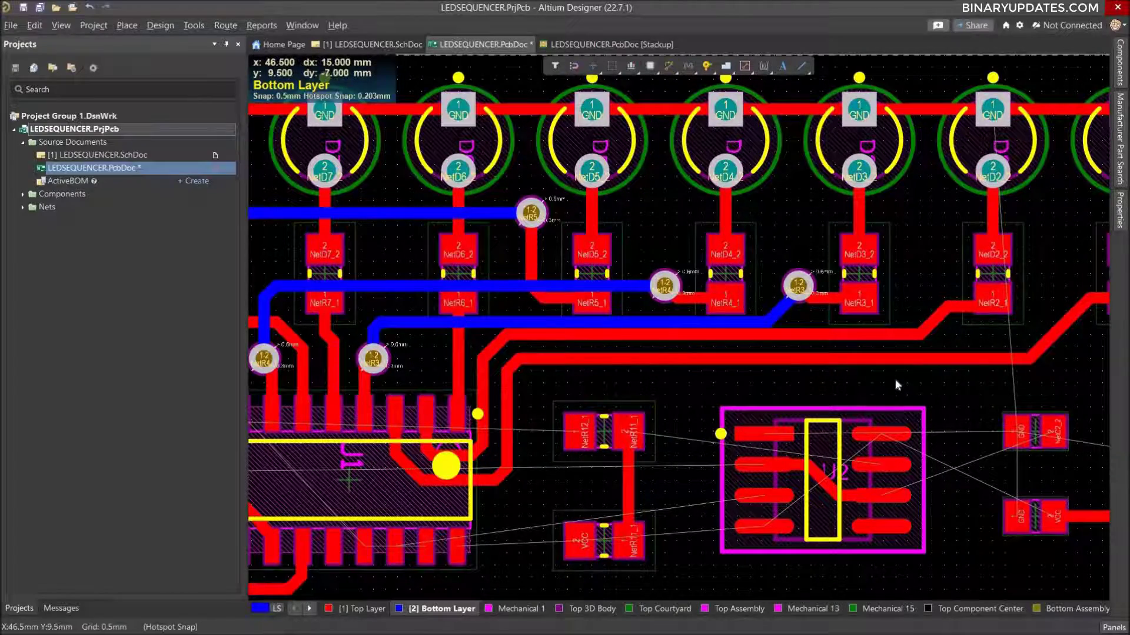
pyautogui.keyDown('ctrl'); pyautogui.scroll(-2, 536, 439); pyautogui.keyUp('ctrl')
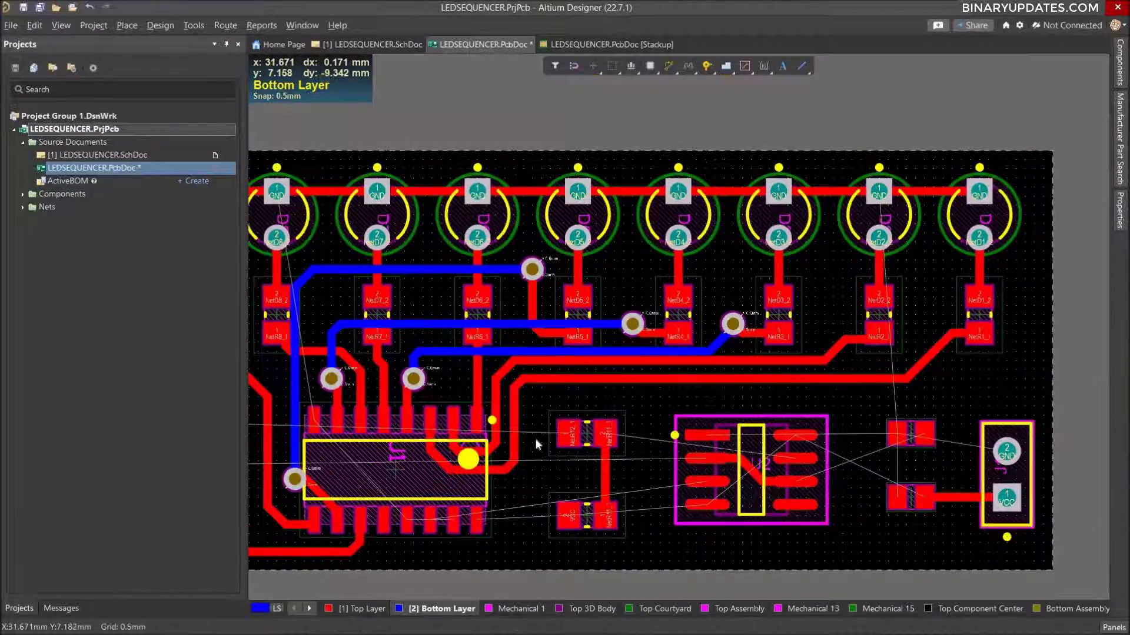
pyautogui.keyDown('ctrl'); pyautogui.scroll(2, 397, 480); pyautogui.keyUp('ctrl')
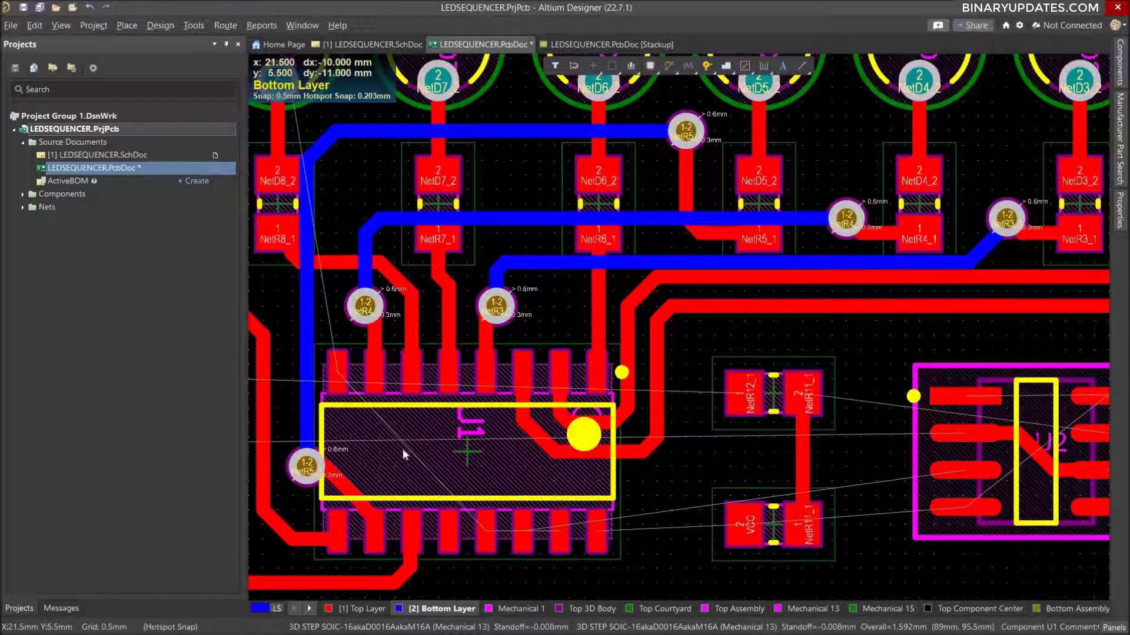
pyautogui.click(365, 609)
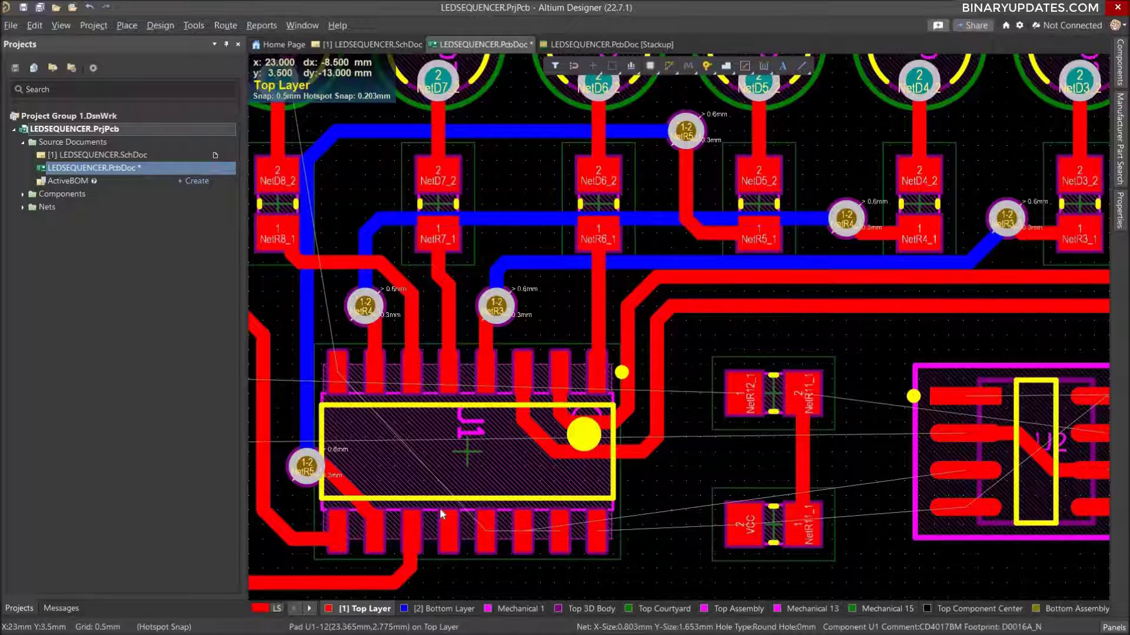
pyautogui.hotkey('ctrl', 'w')
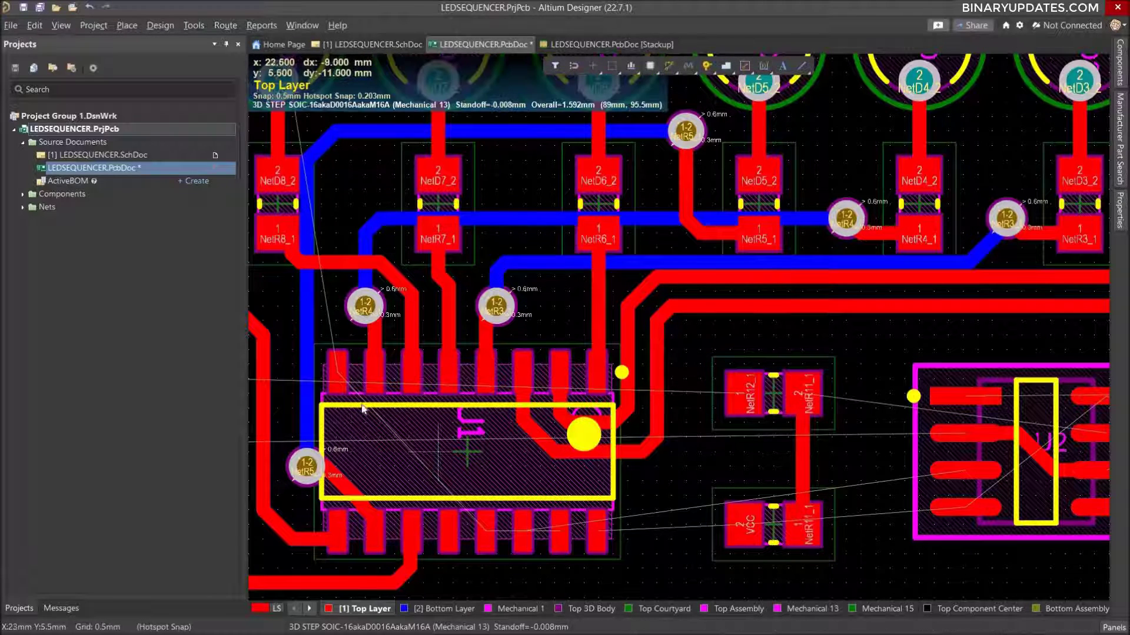
pyautogui.click(338, 376)
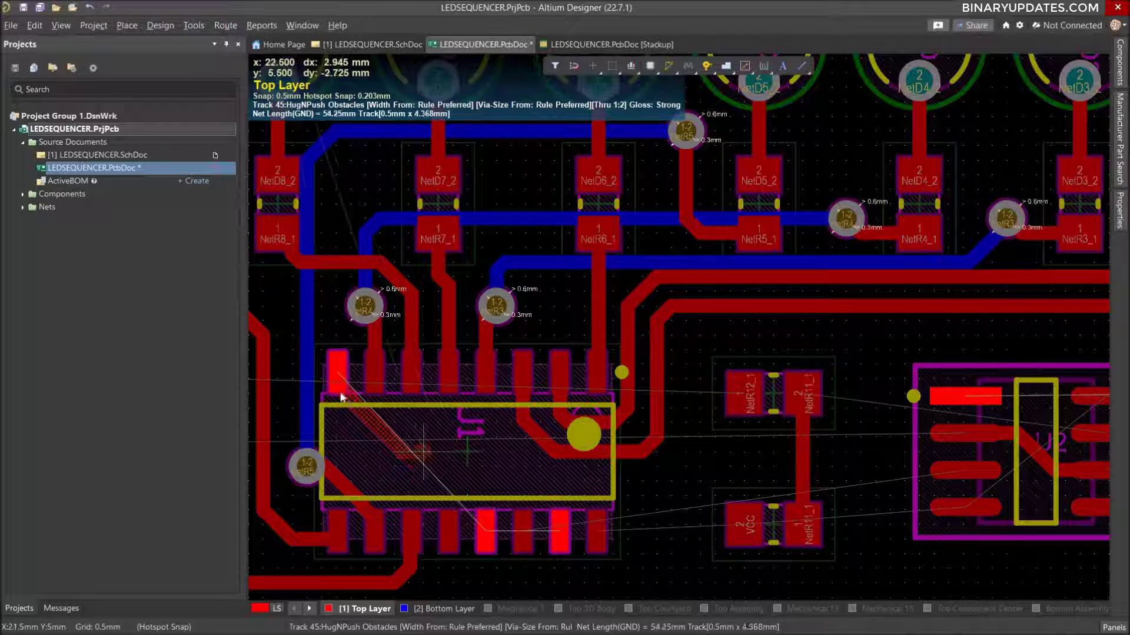
pyautogui.click(338, 421)
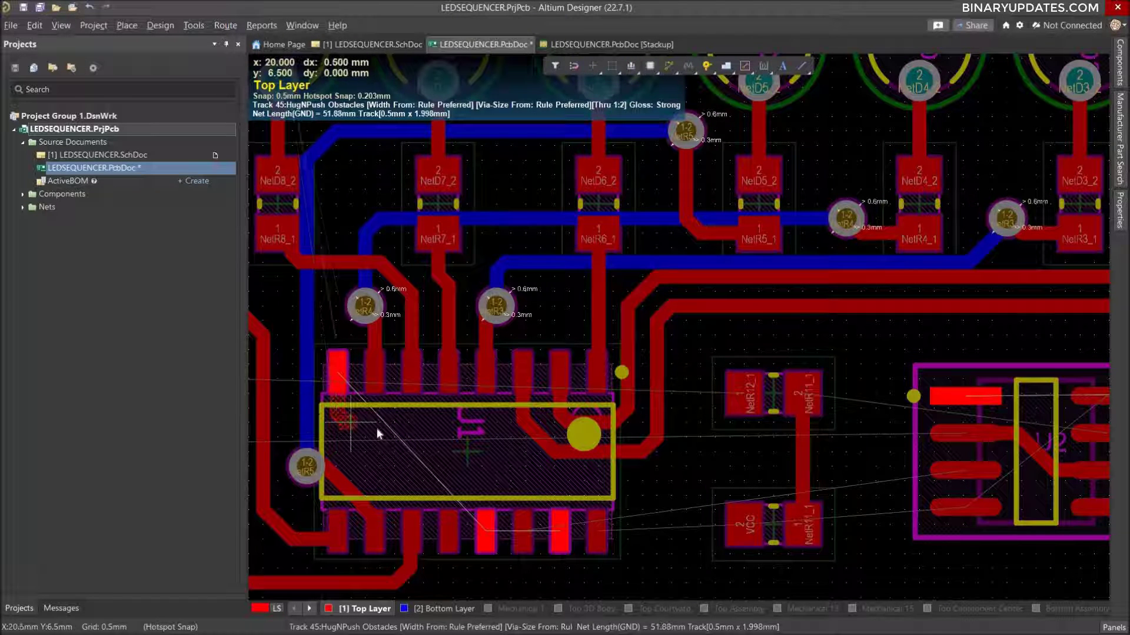
pyautogui.click(469, 434)
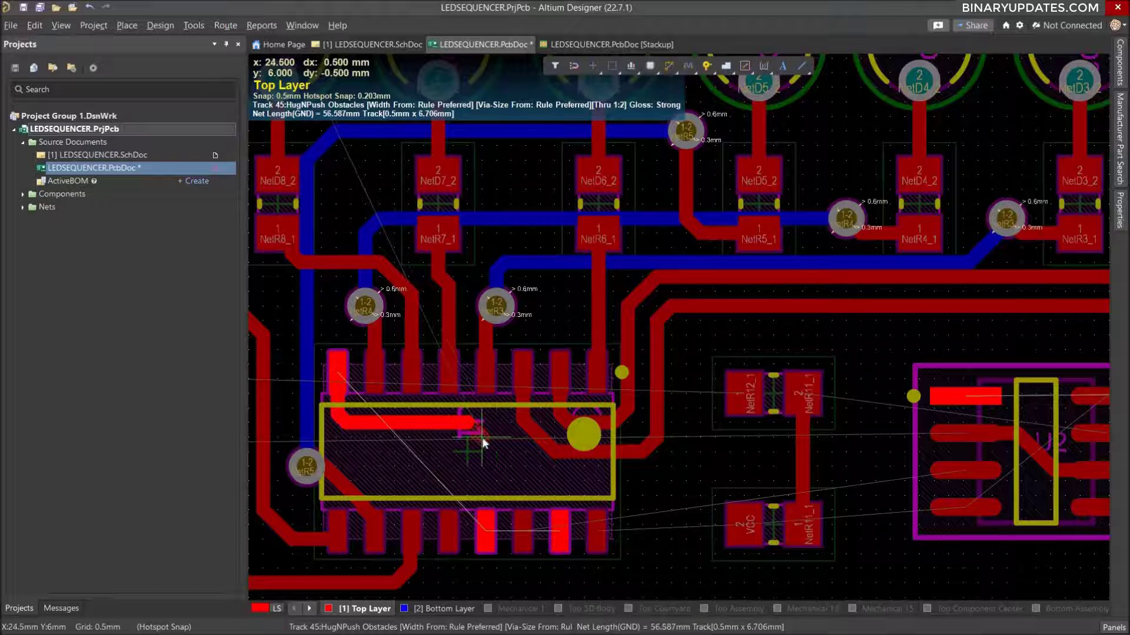
pyautogui.click(484, 532)
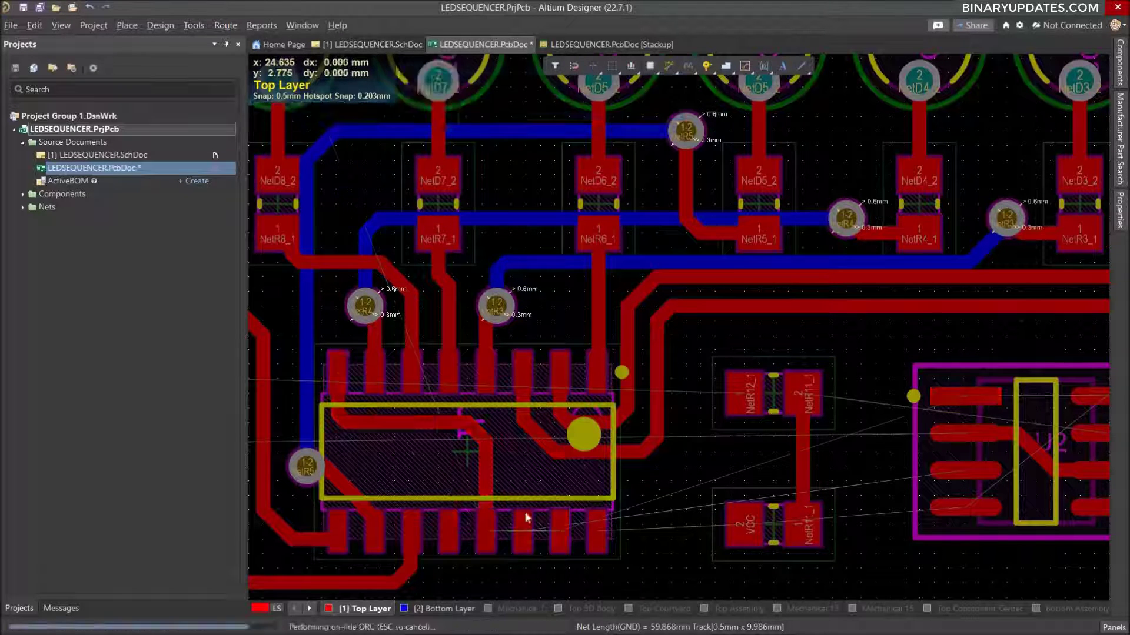
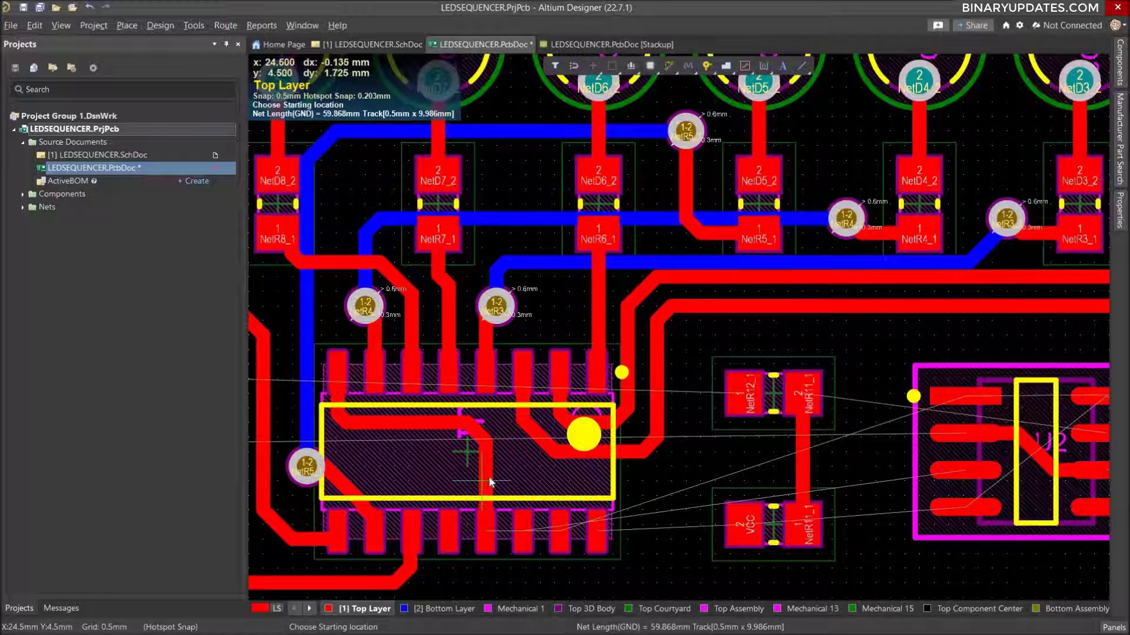
# Branch a GND track about 3.9 mm long from the GND track inside the IC body to the seventh pin from the left in the lower row.
pyautogui.click(487, 480)
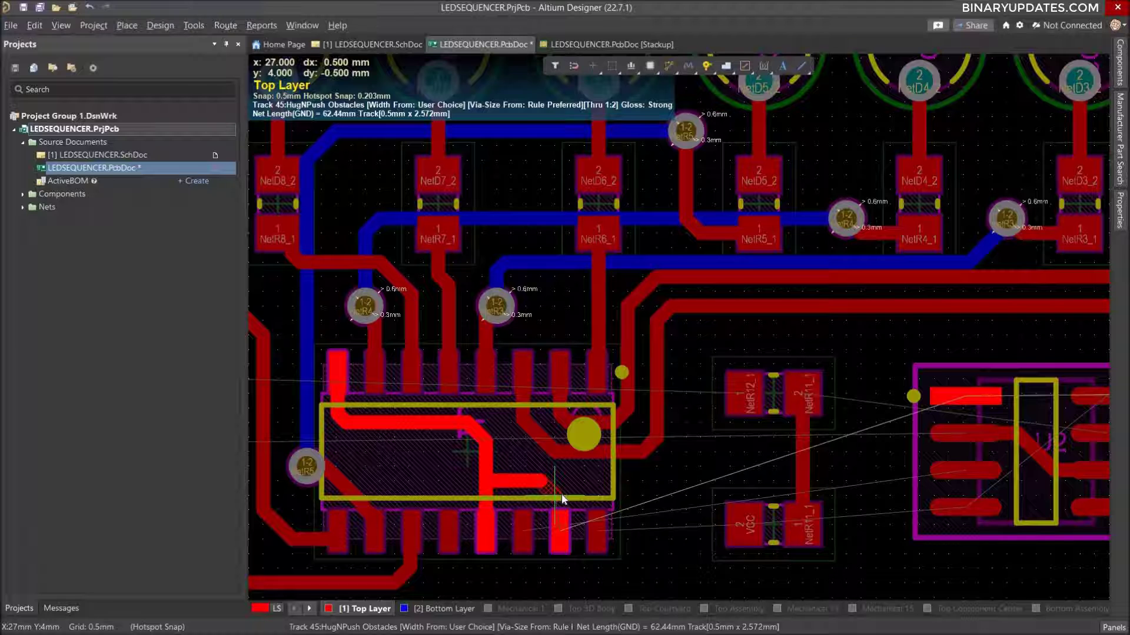
pyautogui.click(561, 533)
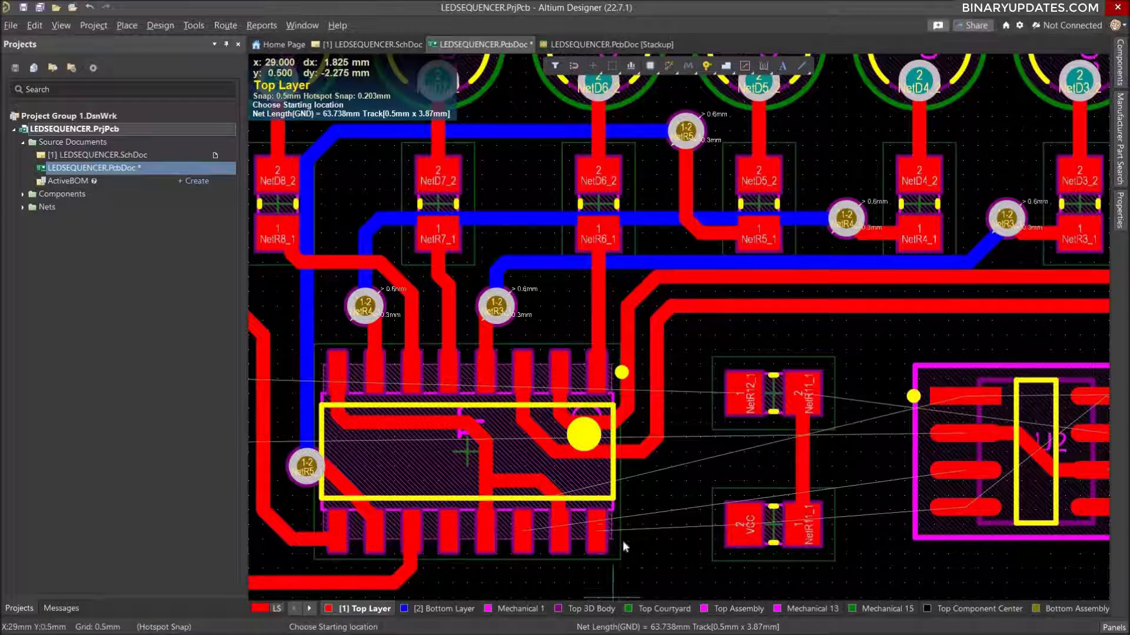
# Route GND on the Top Layer from connector J1 pin 2, up and across to pad 1 of the upper capacitor, about 10.5 mm long.
pyautogui.keyDown('ctrl'); pyautogui.scroll(-2, 652, 487); pyautogui.keyUp('ctrl')
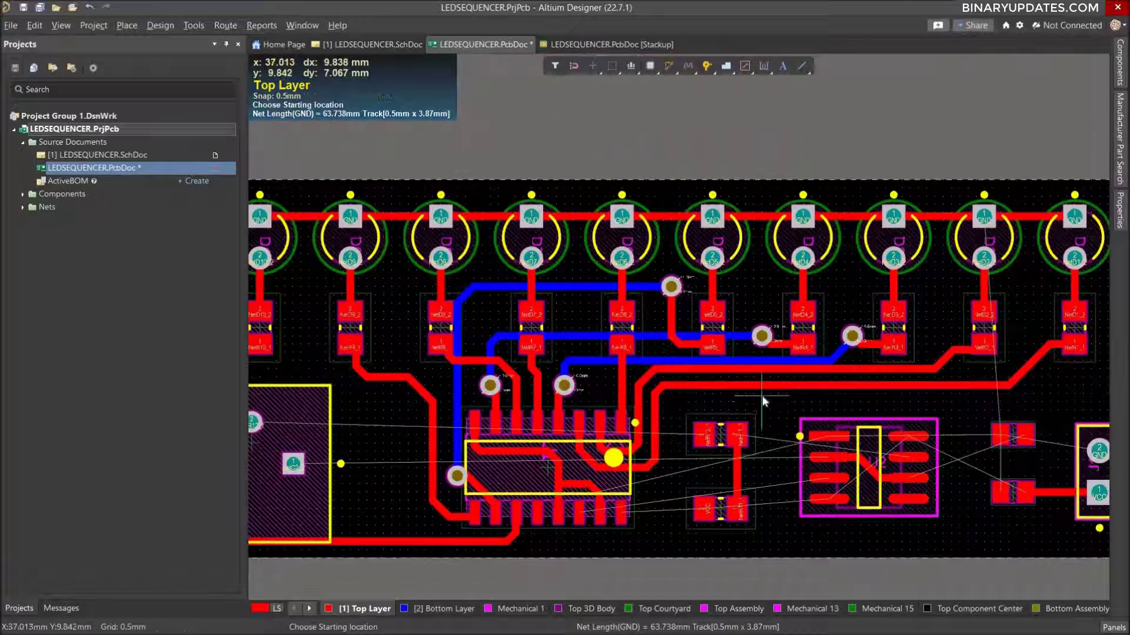
pyautogui.keyDown('ctrl'); pyautogui.scroll(-2, 761, 396); pyautogui.keyUp('ctrl')
pyautogui.keyDown('ctrl'); pyautogui.scroll(3, 935, 441); pyautogui.keyUp('ctrl')
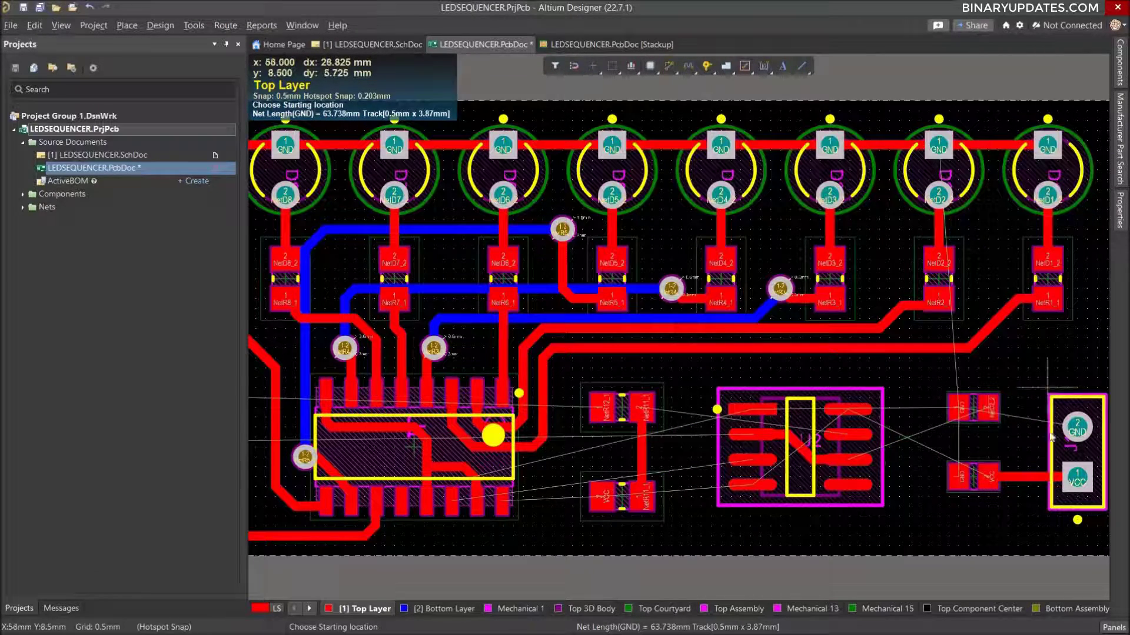
pyautogui.click(1076, 429)
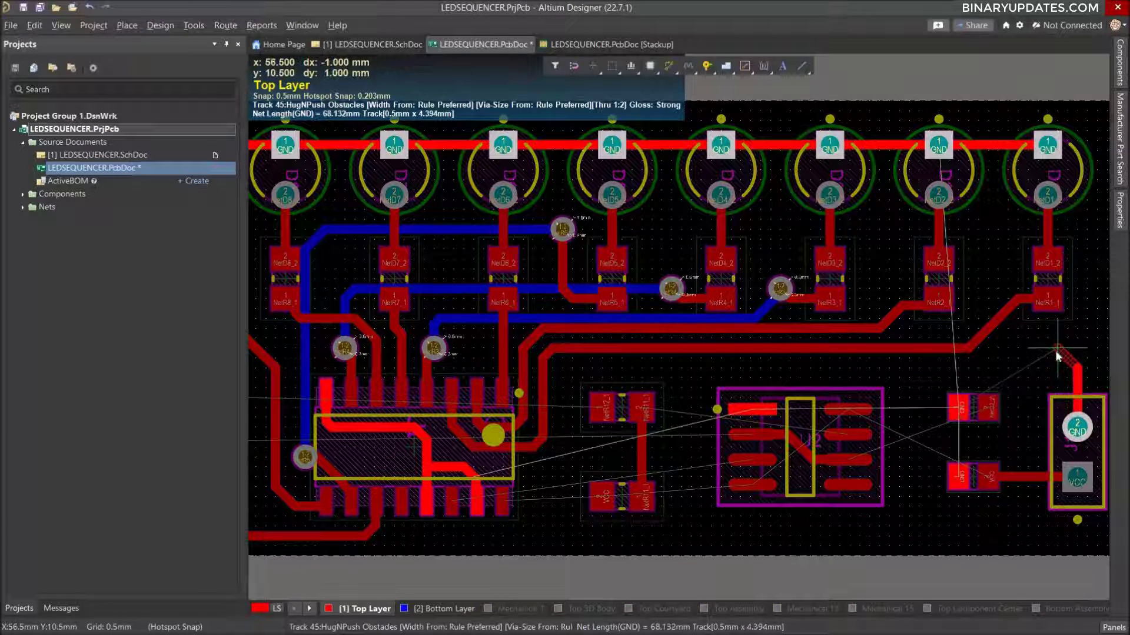
pyautogui.click(1079, 377)
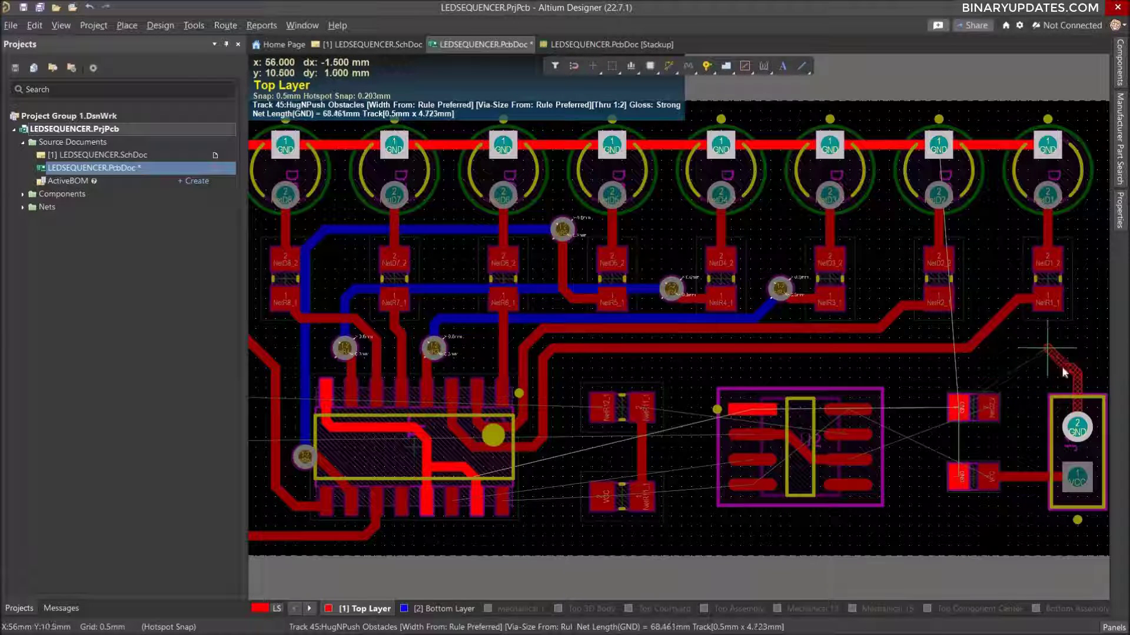
pyautogui.click(961, 376)
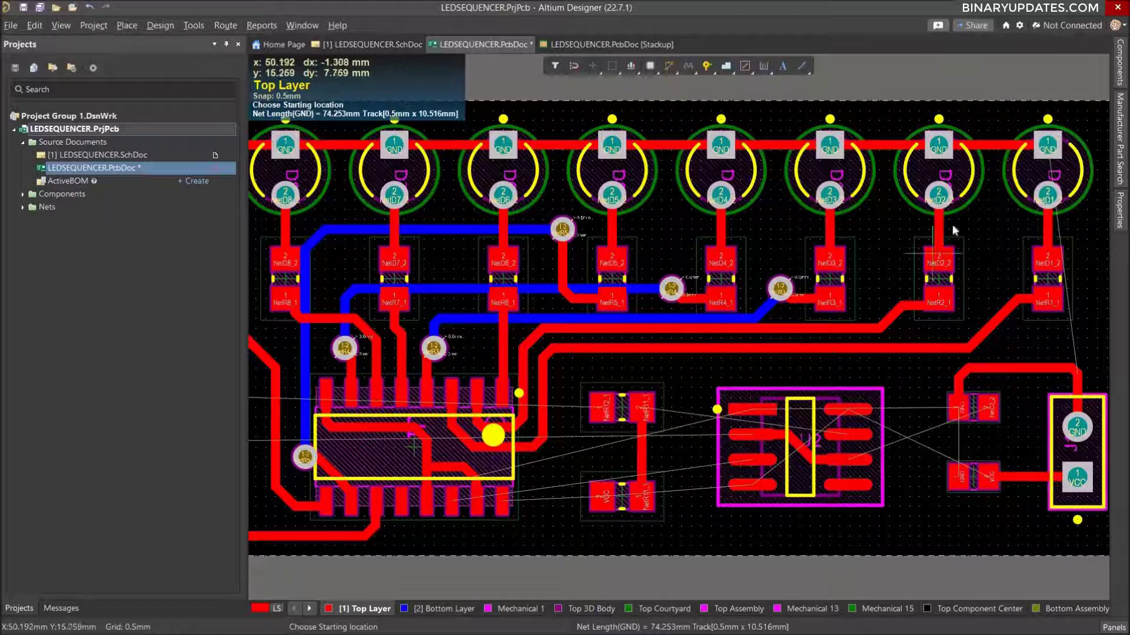
# Route GND about 18 mm from LED D1's pin 1, down along the board's right edge, to pin 2 of connector J1.
pyautogui.moveTo(929, 221); pyautogui.dragTo(752, 233, button='right')
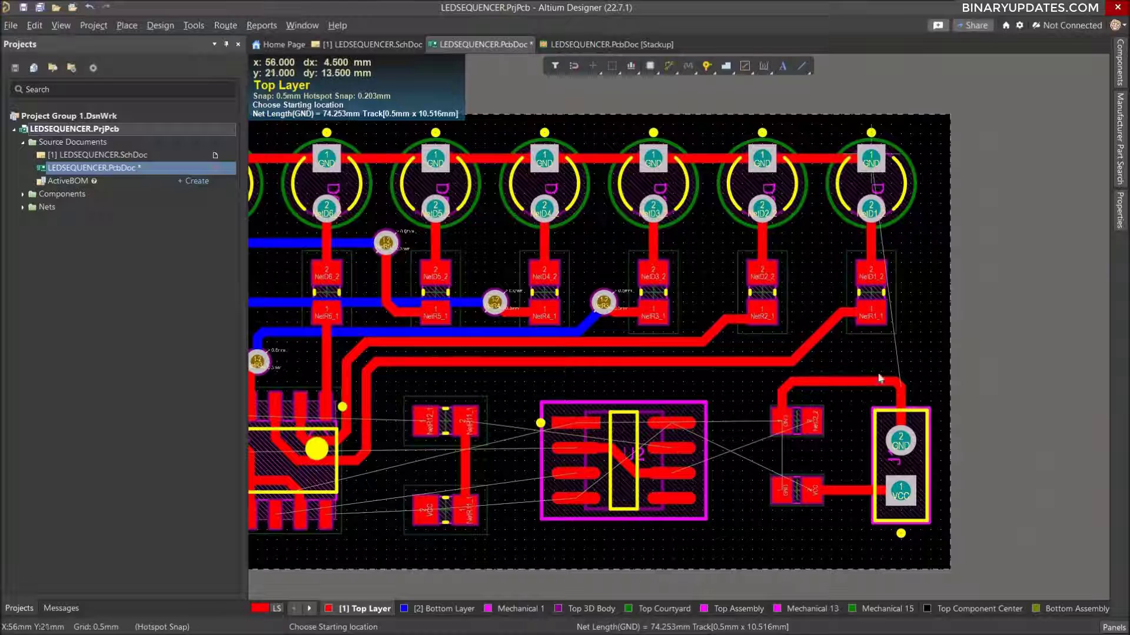
pyautogui.click(871, 158)
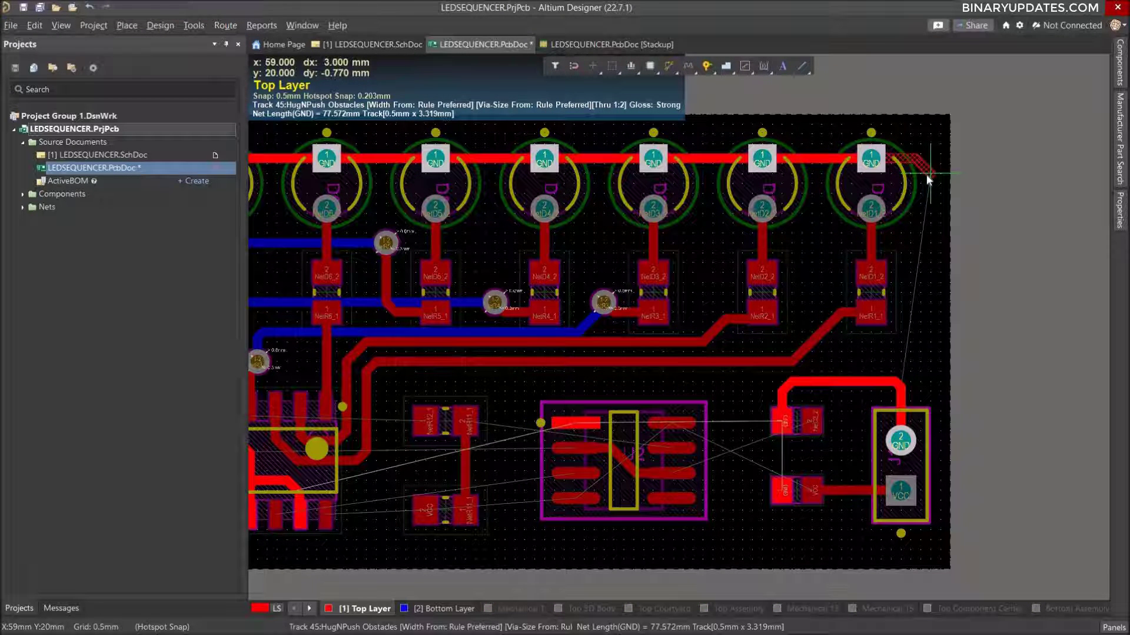
pyautogui.click(931, 173)
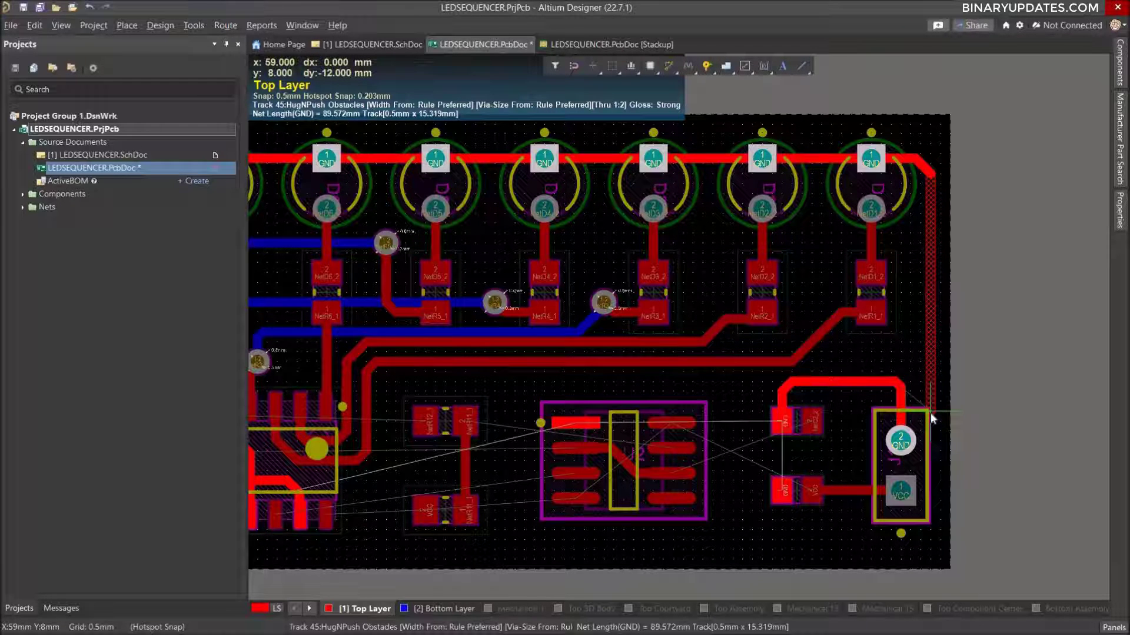
pyautogui.click(929, 420)
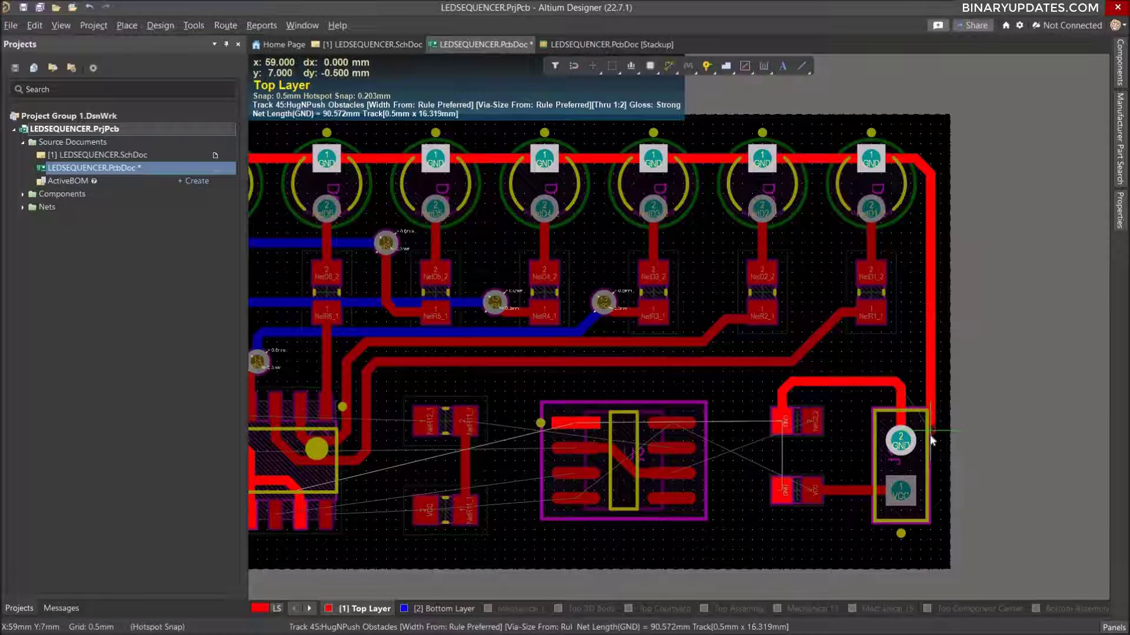
pyautogui.click(900, 443)
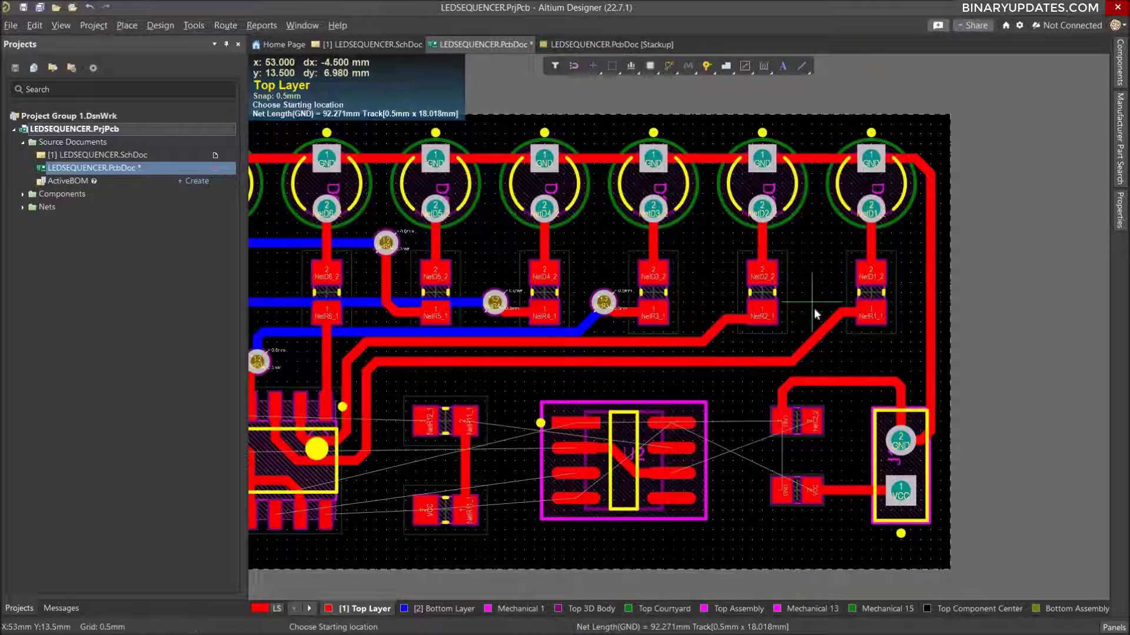
# Connect the GND pads of the two capacitors between U2 and J1 with a straight 3.5 mm vertical track.
pyautogui.keyDown('ctrl'); pyautogui.scroll(-2, 814, 312); pyautogui.keyUp('ctrl')
pyautogui.keyDown('ctrl'); pyautogui.scroll(2, 650, 427); pyautogui.keyUp('ctrl')
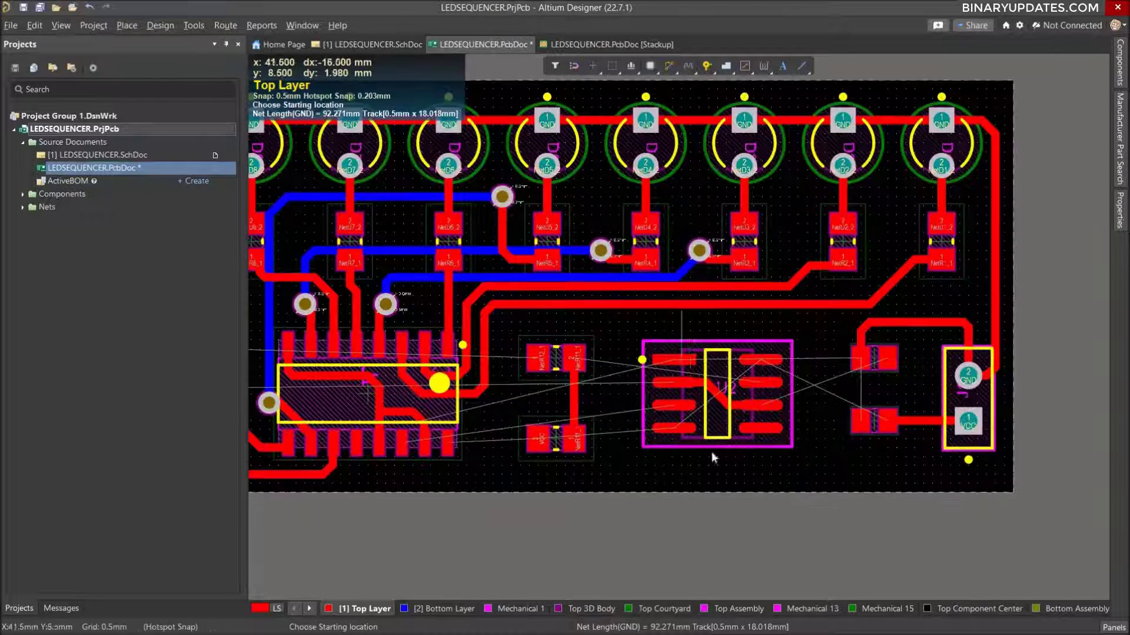
pyautogui.keyDown('ctrl'); pyautogui.scroll(2, 854, 433); pyautogui.keyUp('ctrl')
pyautogui.keyDown('ctrl'); pyautogui.scroll(2, 854, 434); pyautogui.keyUp('ctrl')
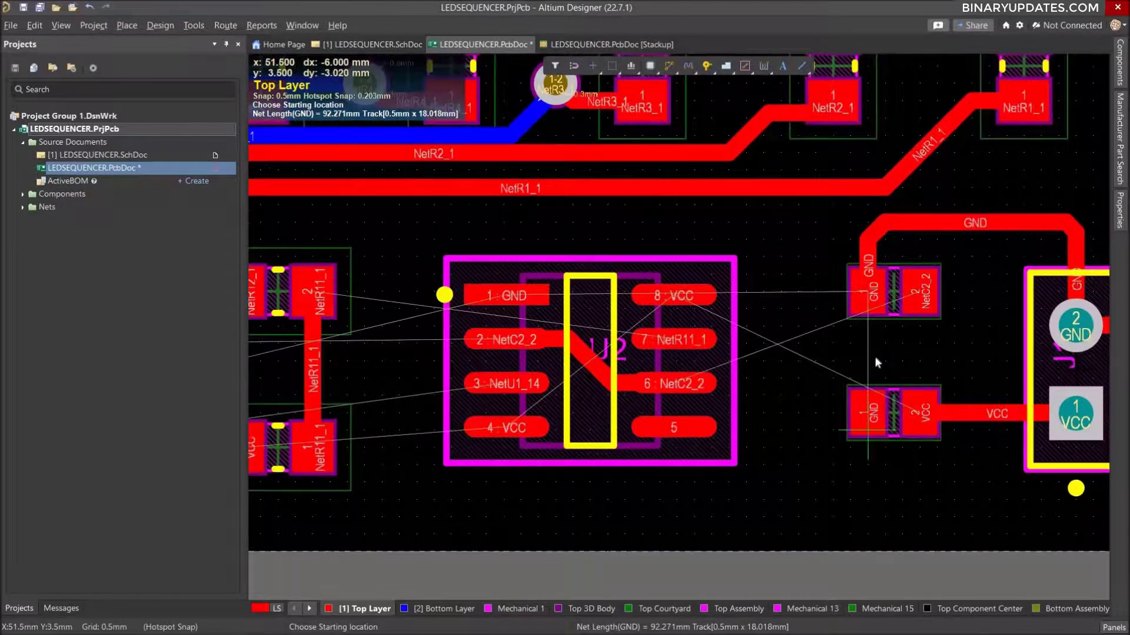
pyautogui.click(866, 290)
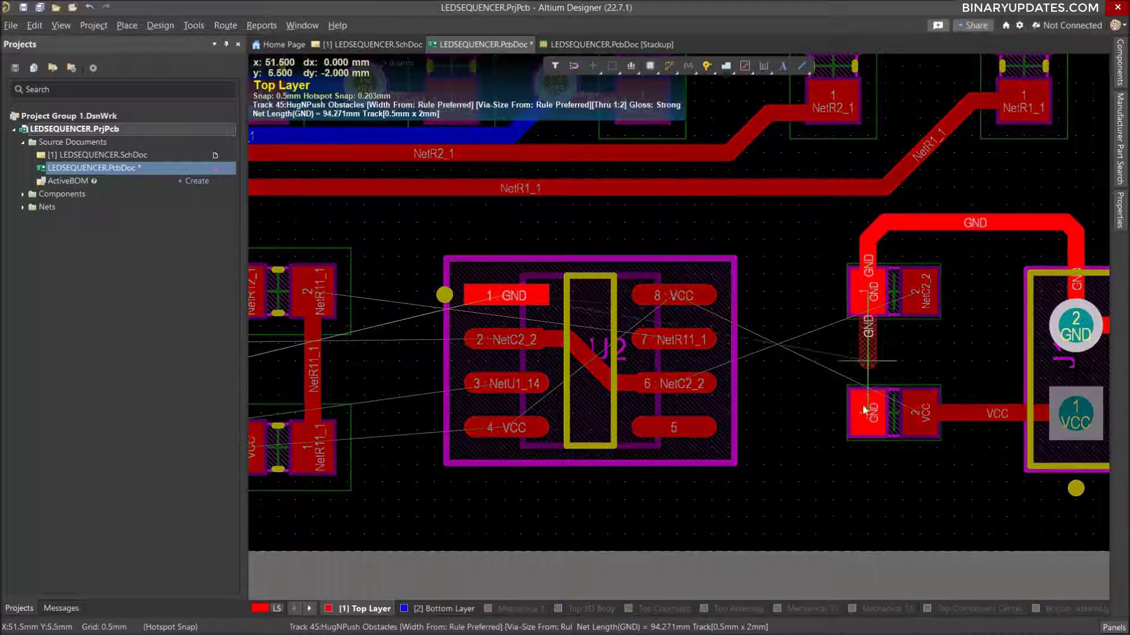
pyautogui.click(864, 413)
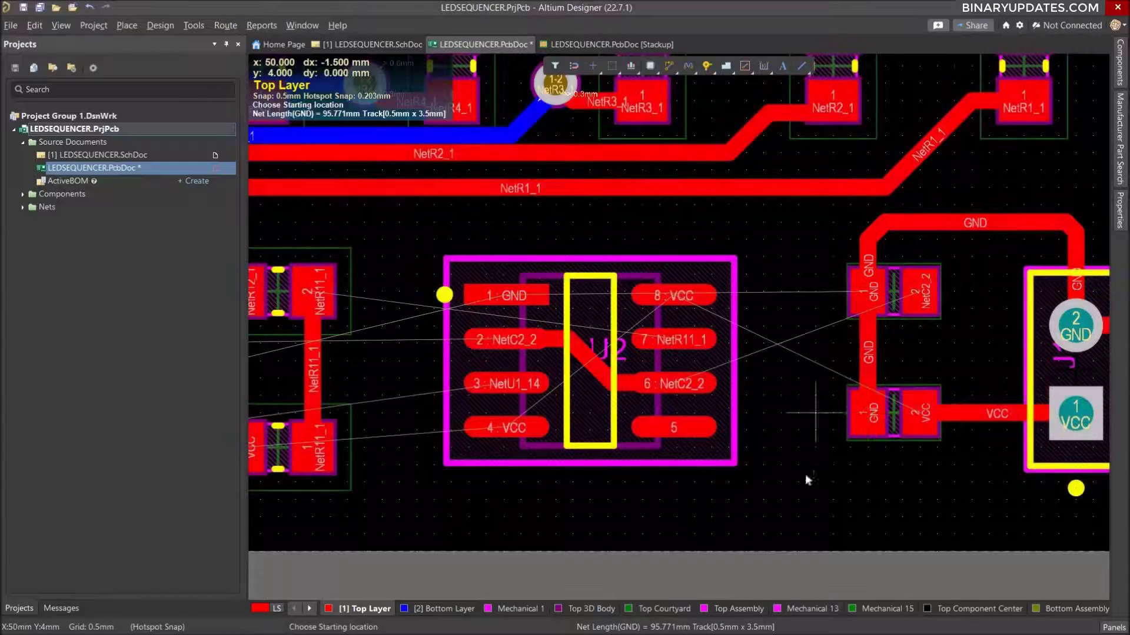
# Route VCC about 13.4 mm from pad 2 of the lower capacitor, beneath it and up between U2 and the capacitors, to U2 pin 8.
pyautogui.keyDown('ctrl'); pyautogui.scroll(-3, 757, 335); pyautogui.keyUp('ctrl')
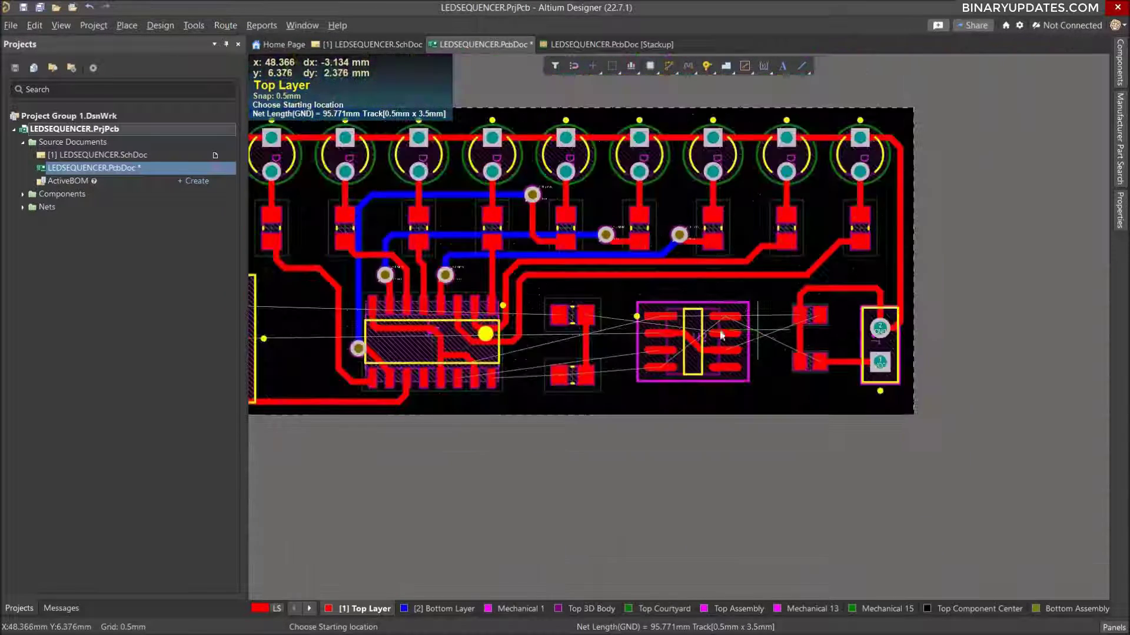
pyautogui.keyDown('ctrl'); pyautogui.scroll(1, 598, 299); pyautogui.keyUp('ctrl')
pyautogui.moveTo(680, 306); pyautogui.dragTo(724, 314, button='right')
pyautogui.keyDown('ctrl'); pyautogui.scroll(2, 750, 322); pyautogui.keyUp('ctrl')
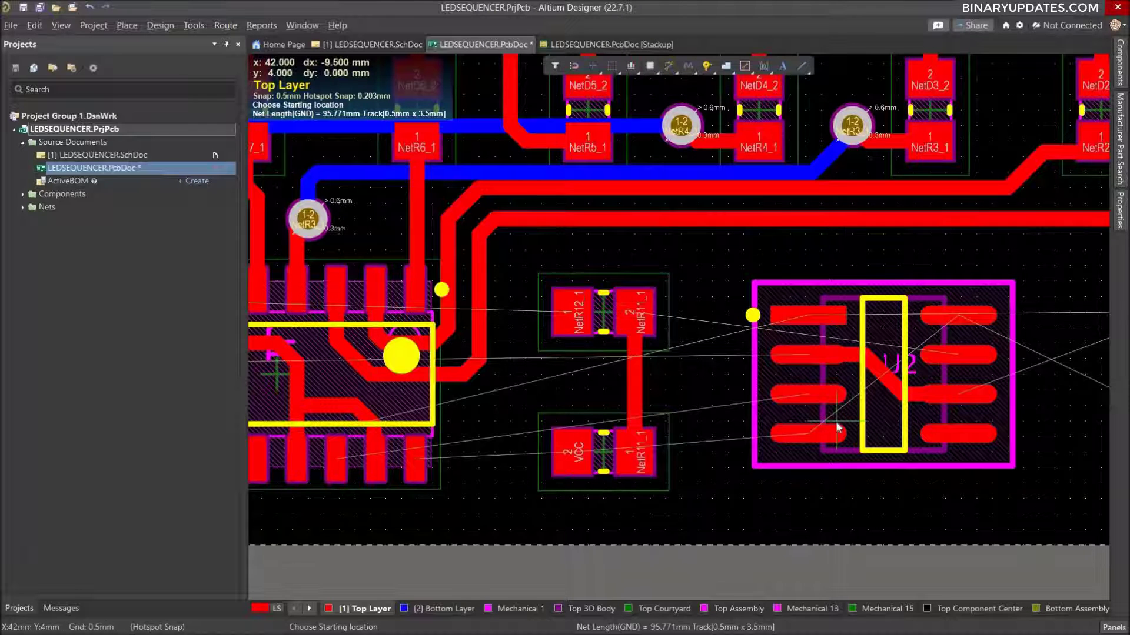
pyautogui.moveTo(731, 409); pyautogui.dragTo(472, 414, button='right')
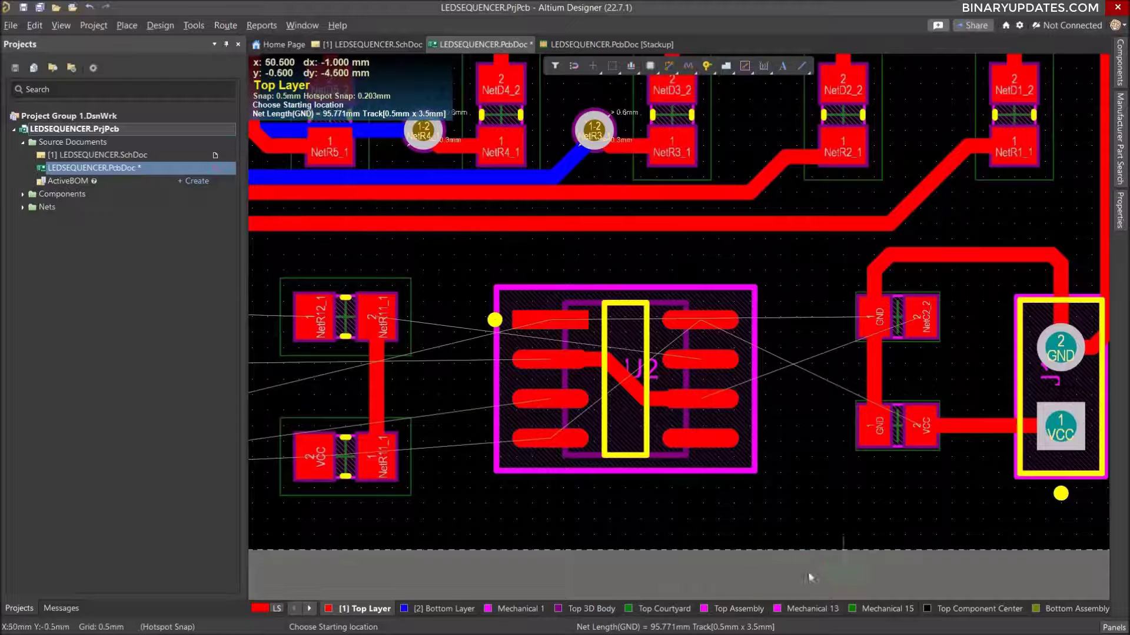
pyautogui.click(922, 429)
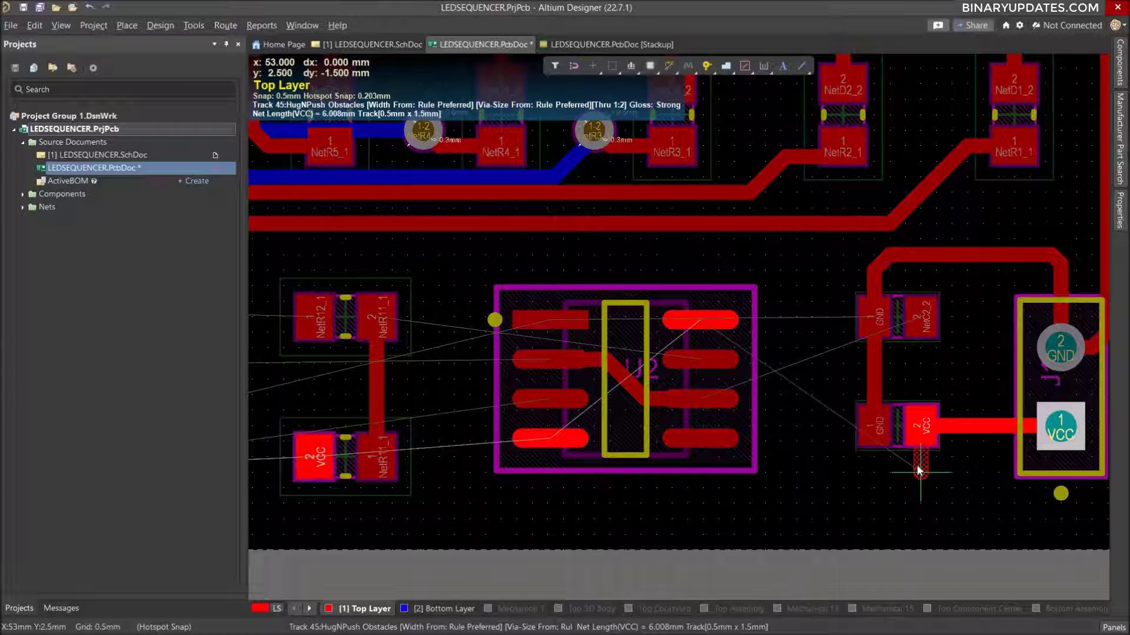
pyautogui.click(838, 489)
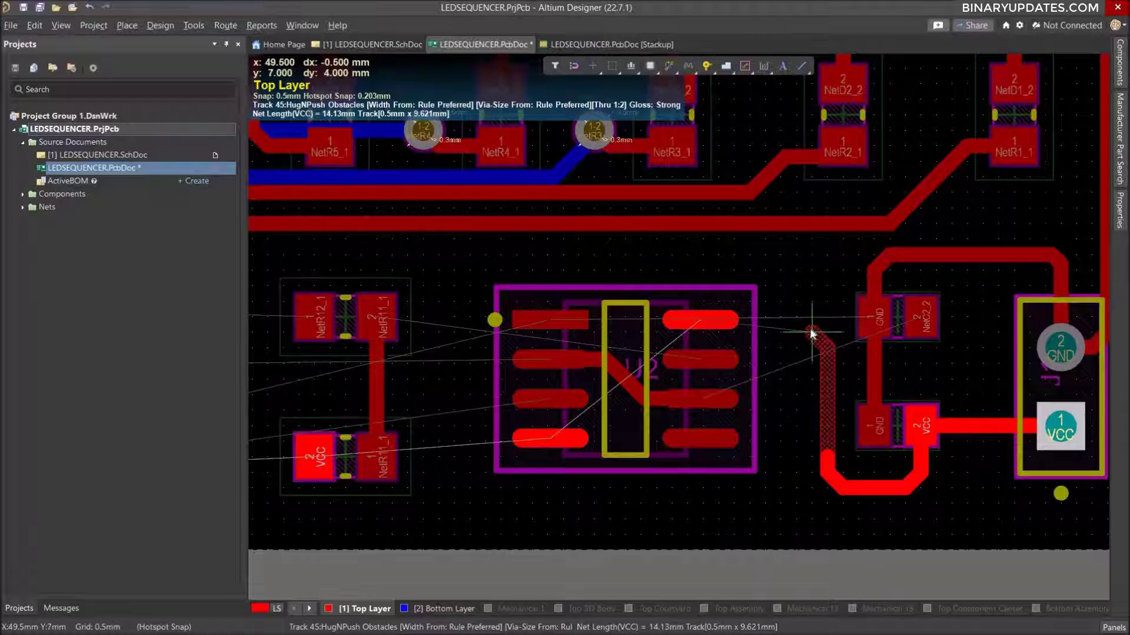
pyautogui.click(719, 317)
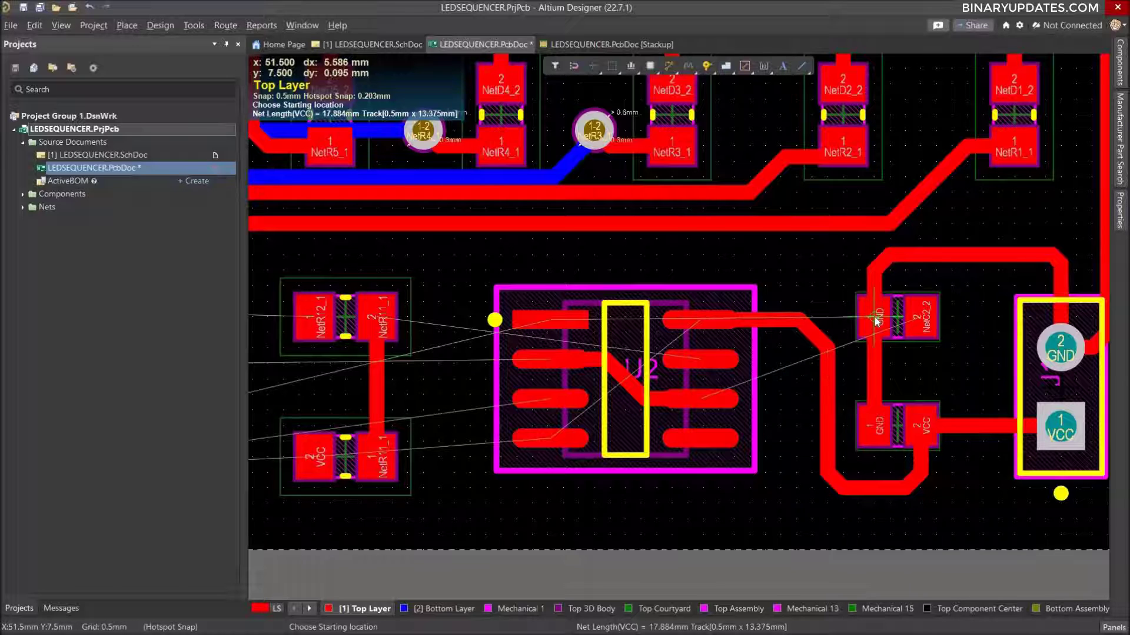
# Route GND about 12.8 mm from U2 pin 1, up and across above U2, to the GND track above the upper capacitor.
pyautogui.click(552, 318)
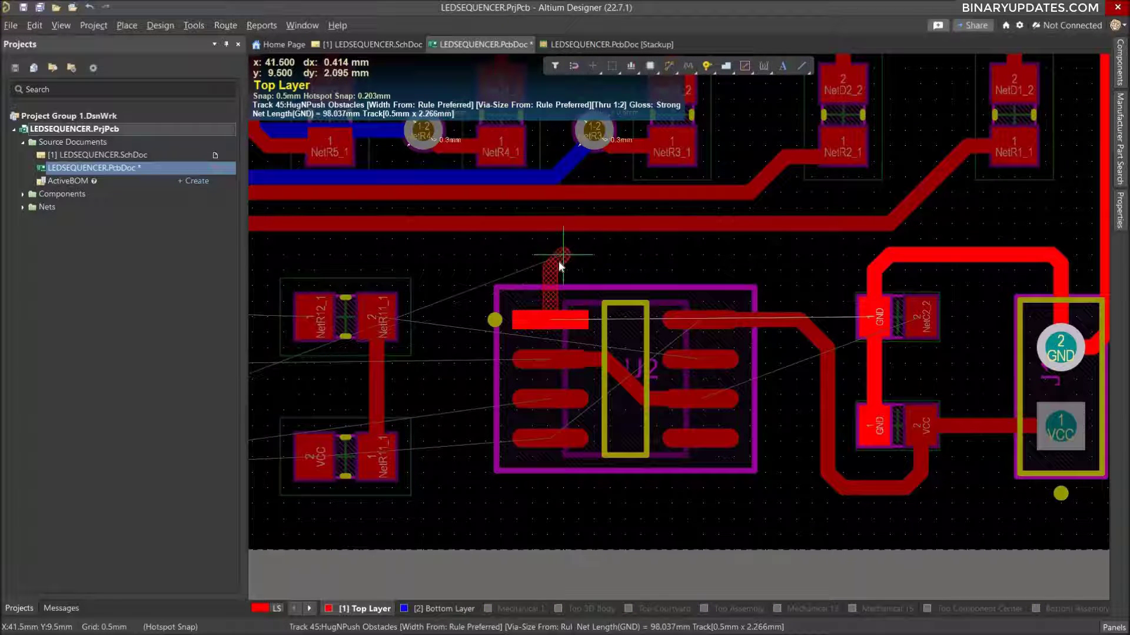
pyautogui.click(562, 259)
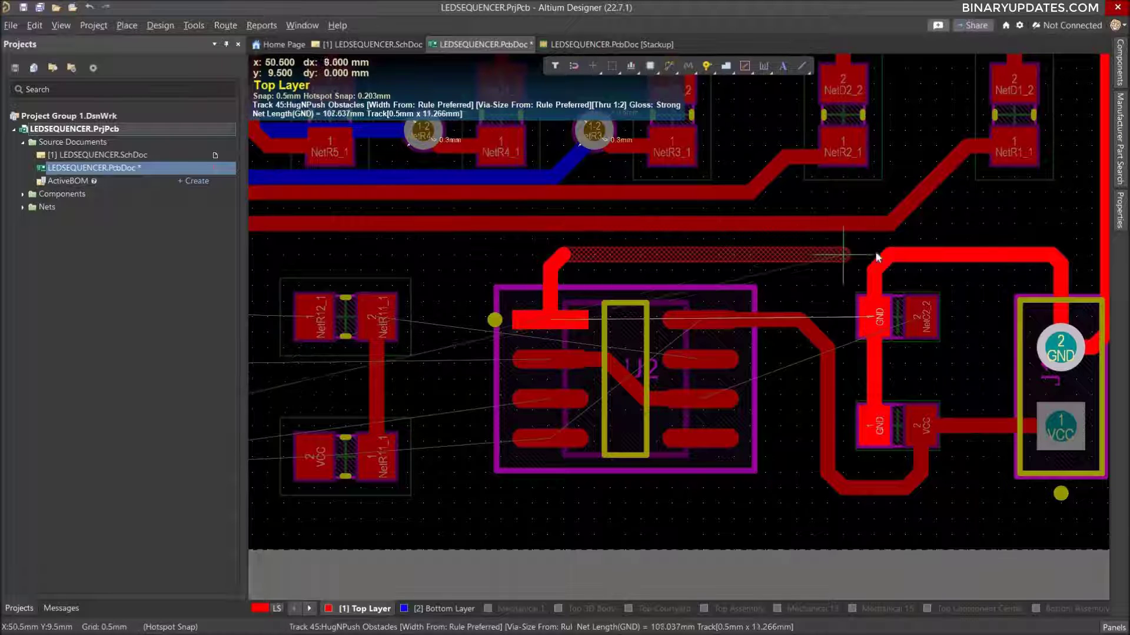
pyautogui.click(893, 256)
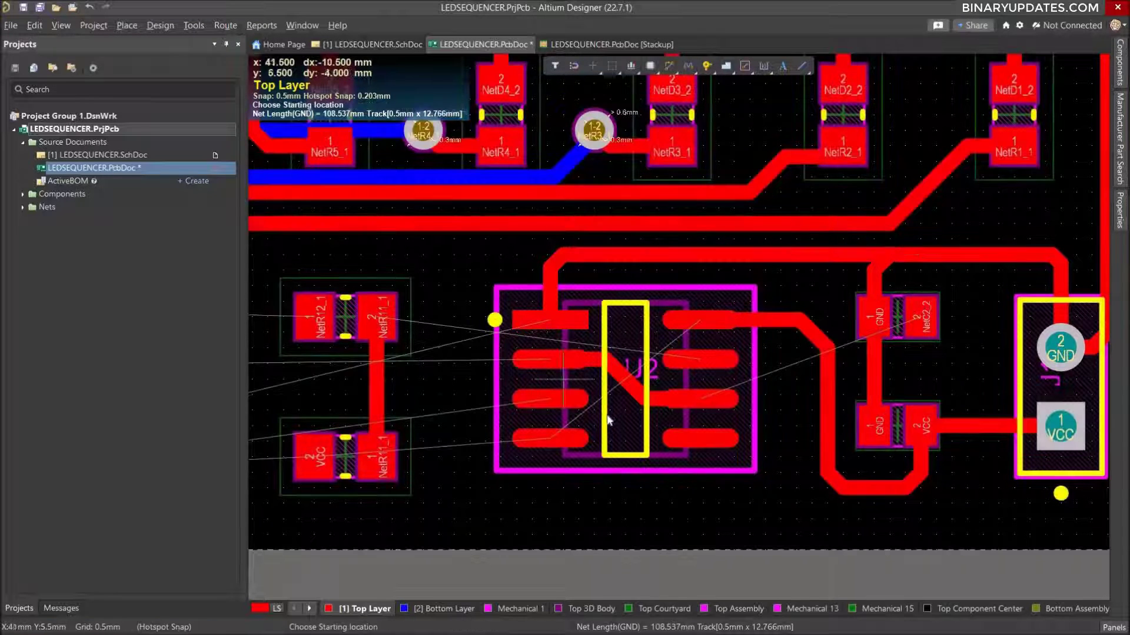
# Examine the remaining unrouted connections around U2, U1 and the two resistors between them.
pyautogui.keyDown('ctrl'); pyautogui.scroll(-2, 660, 393); pyautogui.keyUp('ctrl')
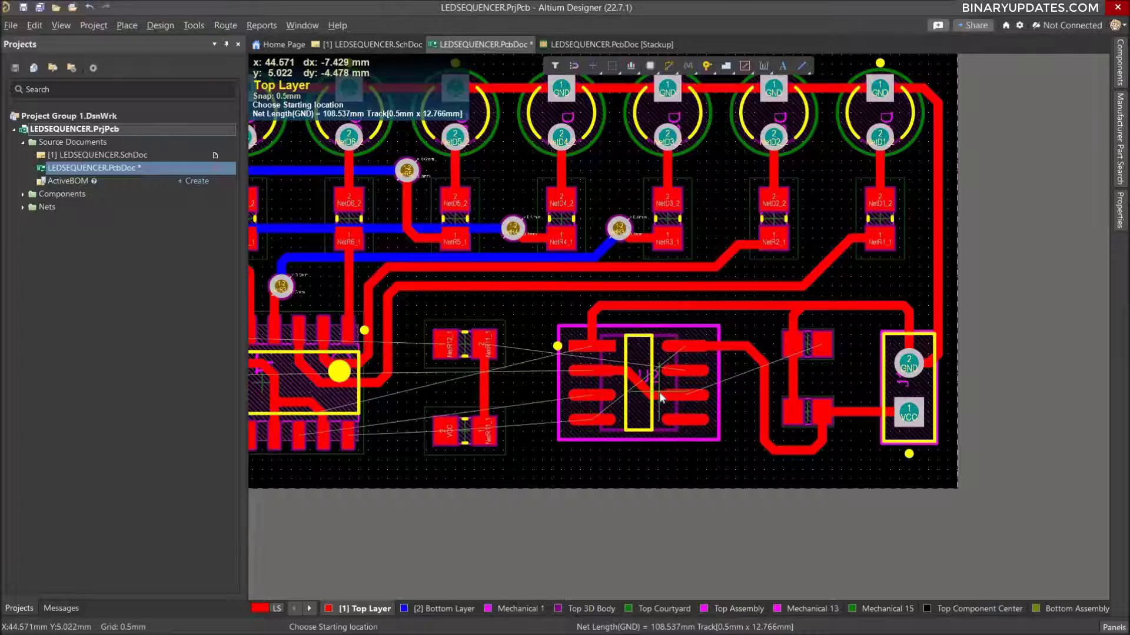
pyautogui.keyDown('ctrl'); pyautogui.scroll(3, 660, 398); pyautogui.keyUp('ctrl')
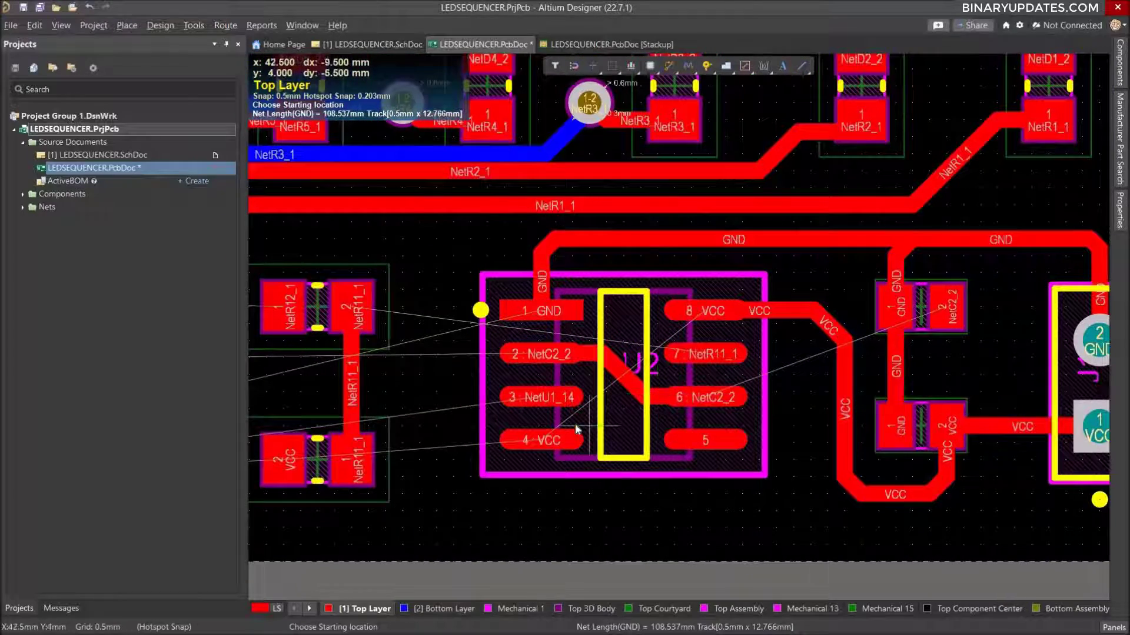
pyautogui.keyDown('ctrl'); pyautogui.scroll(-2, 574, 421); pyautogui.keyUp('ctrl')
pyautogui.moveTo(618, 415); pyautogui.dragTo(669, 408, button='right')
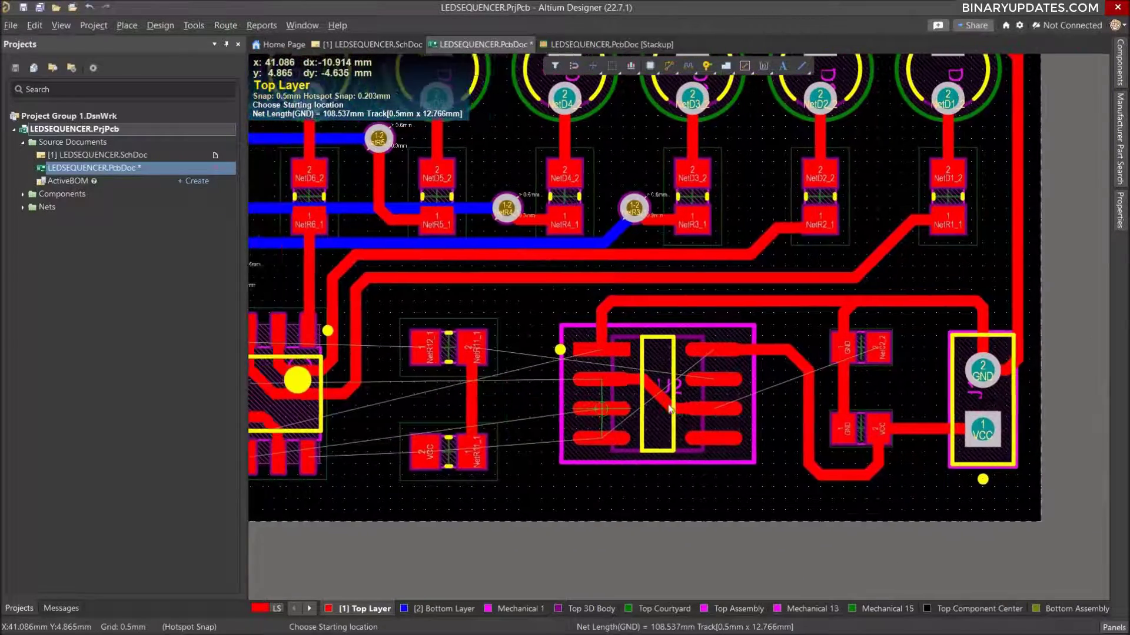
pyautogui.keyDown('ctrl'); pyautogui.scroll(-3, 631, 400); pyautogui.keyUp('ctrl')
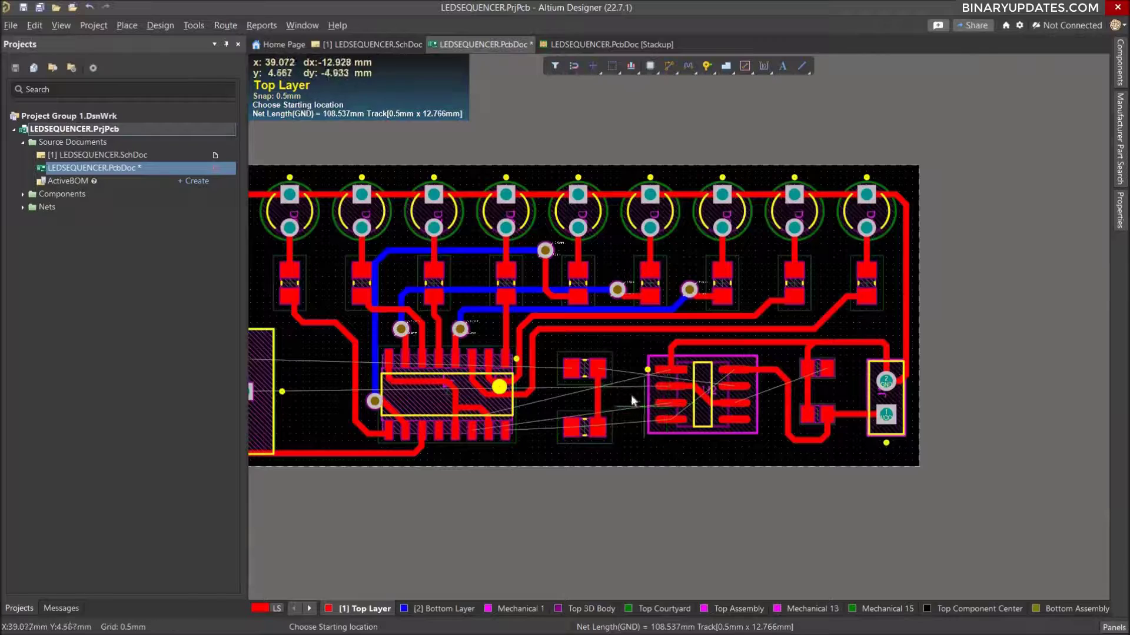
pyautogui.moveTo(631, 395); pyautogui.dragTo(741, 408, button='right')
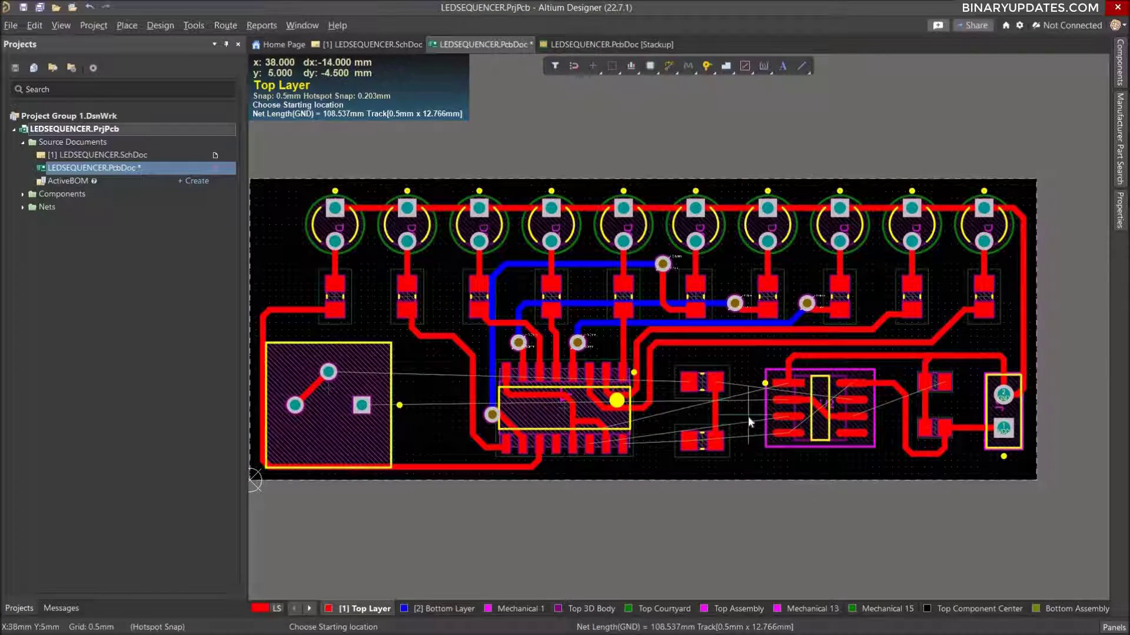
pyautogui.keyDown('ctrl'); pyautogui.scroll(2, 747, 414); pyautogui.keyUp('ctrl')
pyautogui.keyDown('ctrl'); pyautogui.scroll(1, 744, 415); pyautogui.keyUp('ctrl')
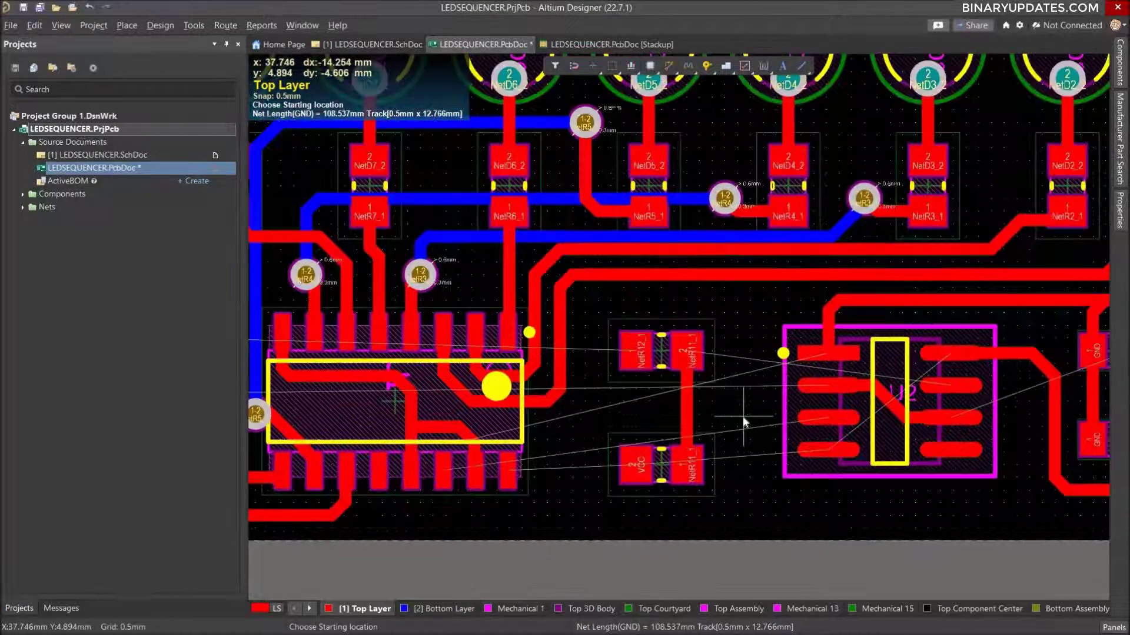
pyautogui.keyDown('ctrl'); pyautogui.scroll(1, 742, 415); pyautogui.keyUp('ctrl')
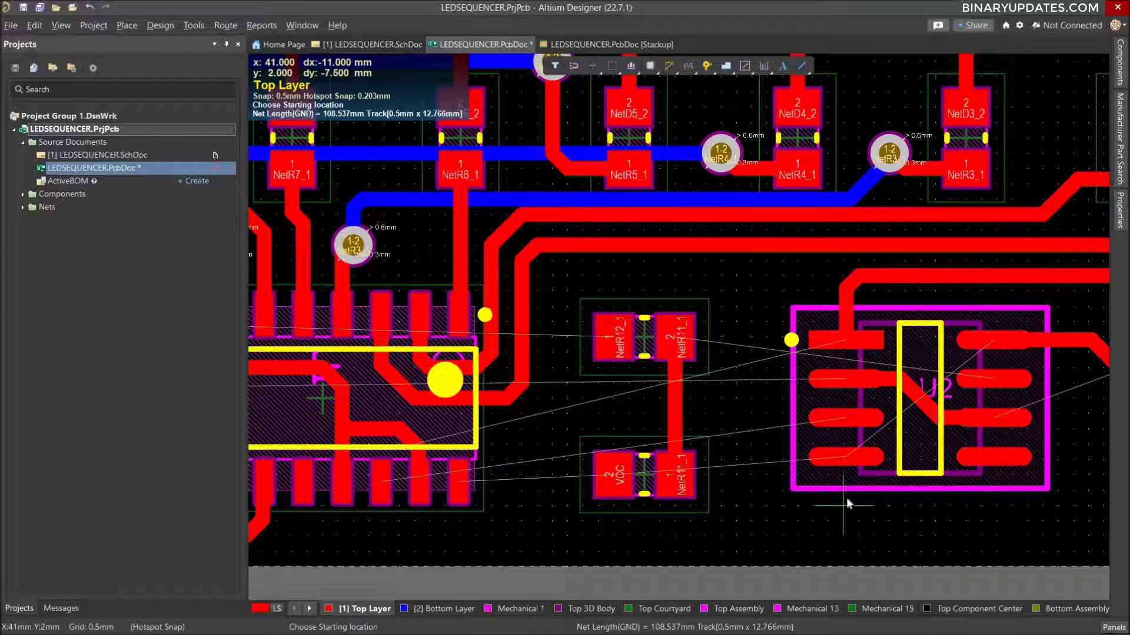
# Route a VCC stub about 1.8 mm from U2 pin 4 down to just below the component outline.
pyautogui.moveTo(913, 410); pyautogui.dragTo(716, 392, button='right')
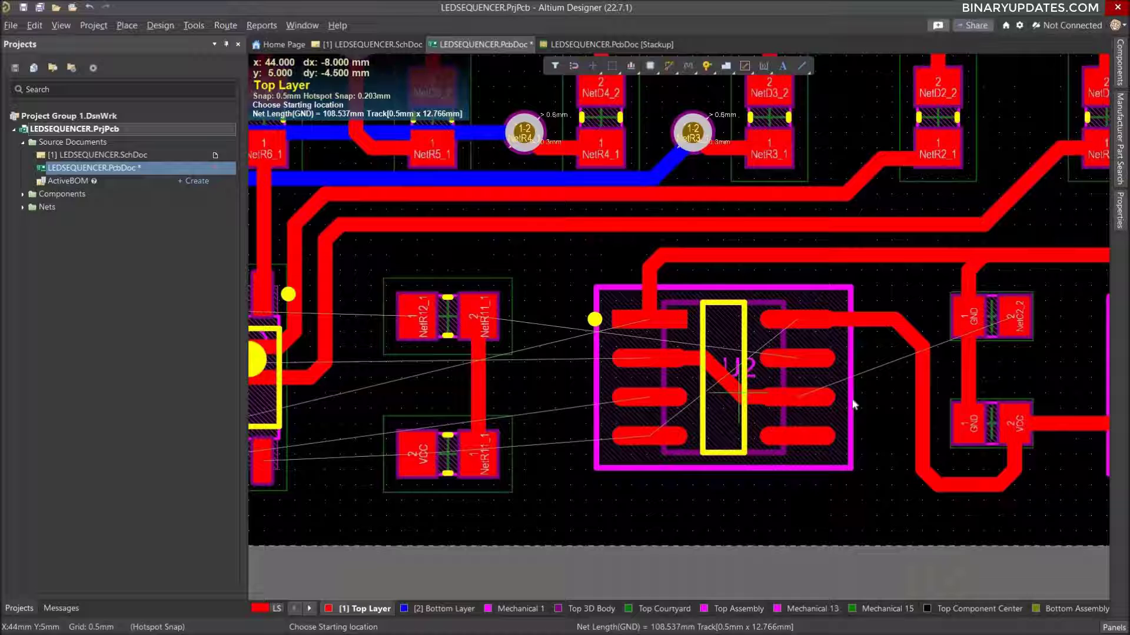
pyautogui.click(640, 475)
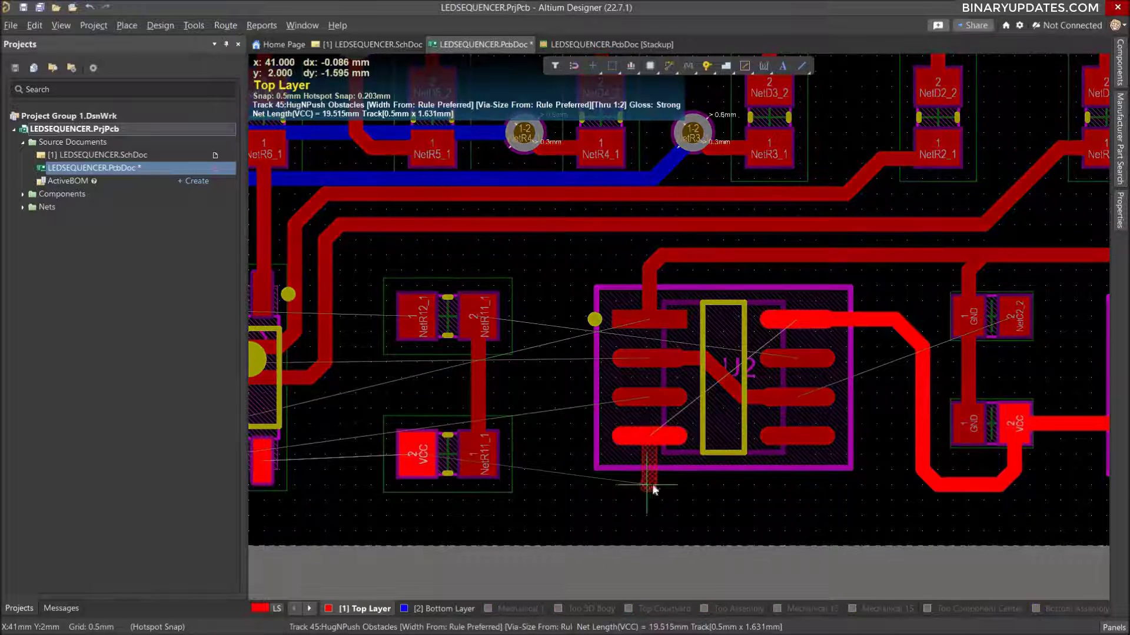
pyautogui.click(662, 484)
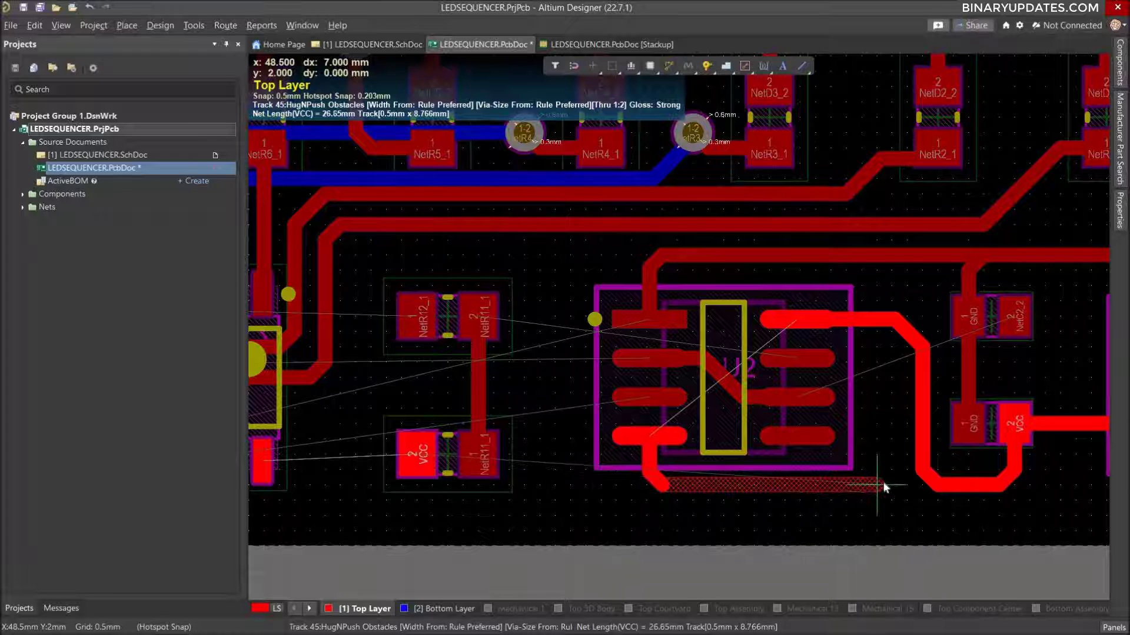
pyautogui.rightClick(680, 492)
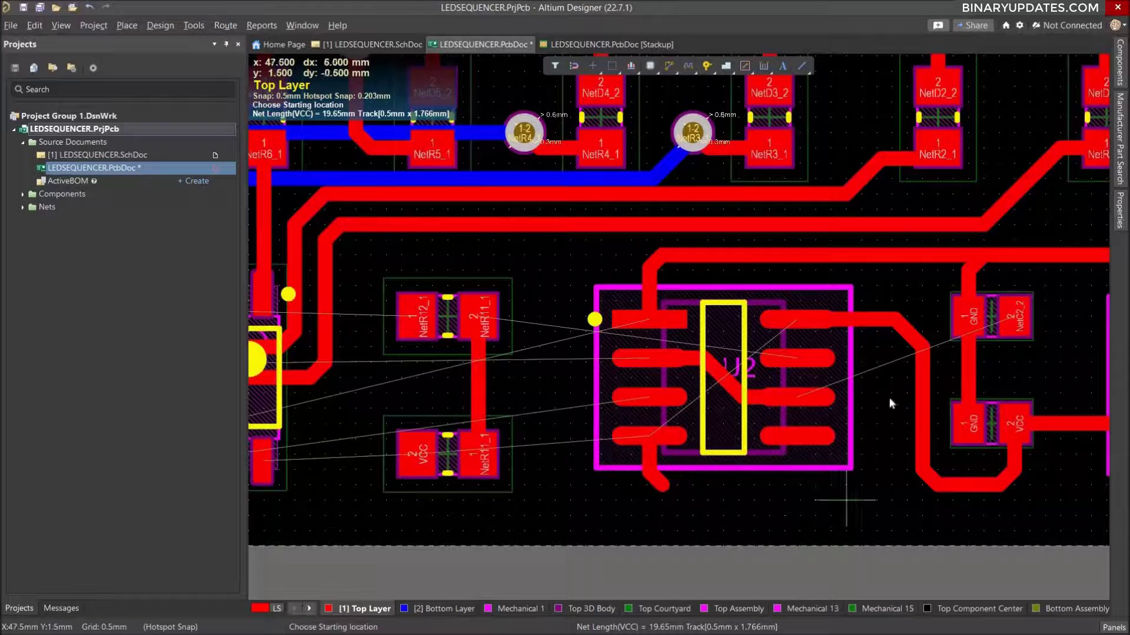
# Reroute the upper corner of the VCC track from U2 pin 8 as a longer diagonal.
pyautogui.click(907, 335)
pyautogui.rightClick(889, 494)
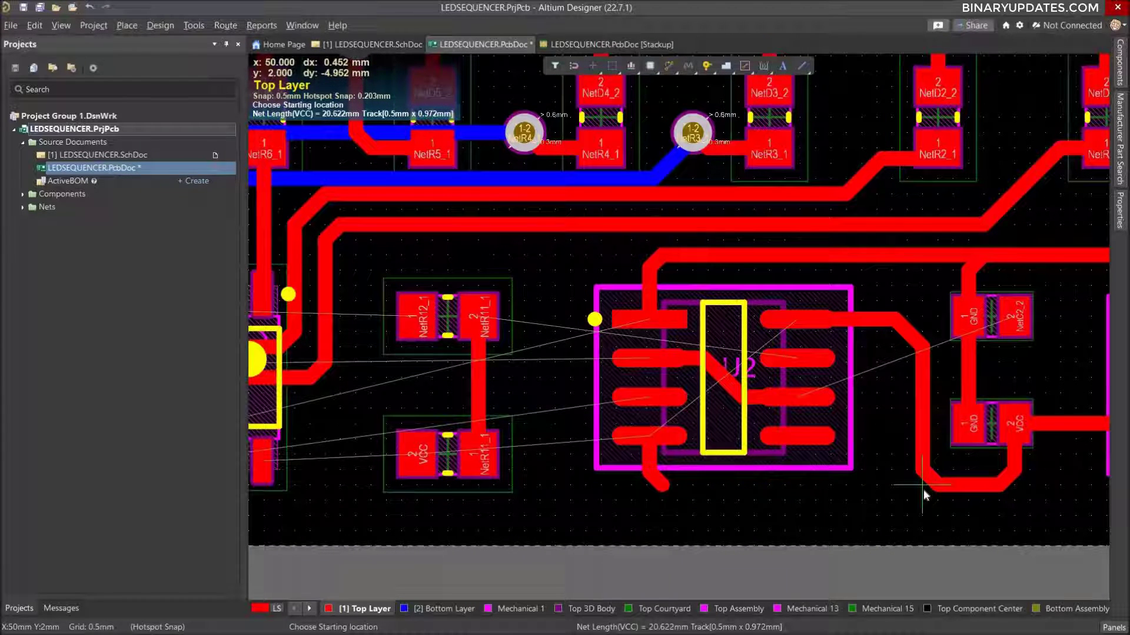
pyautogui.click(877, 318)
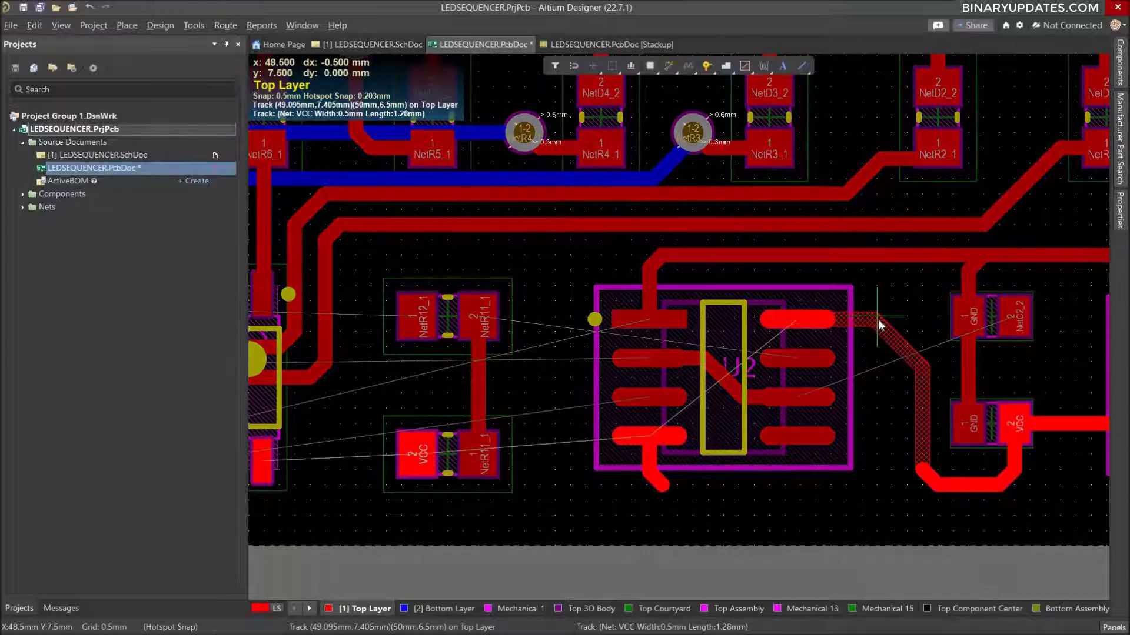
pyautogui.rightClick(892, 359)
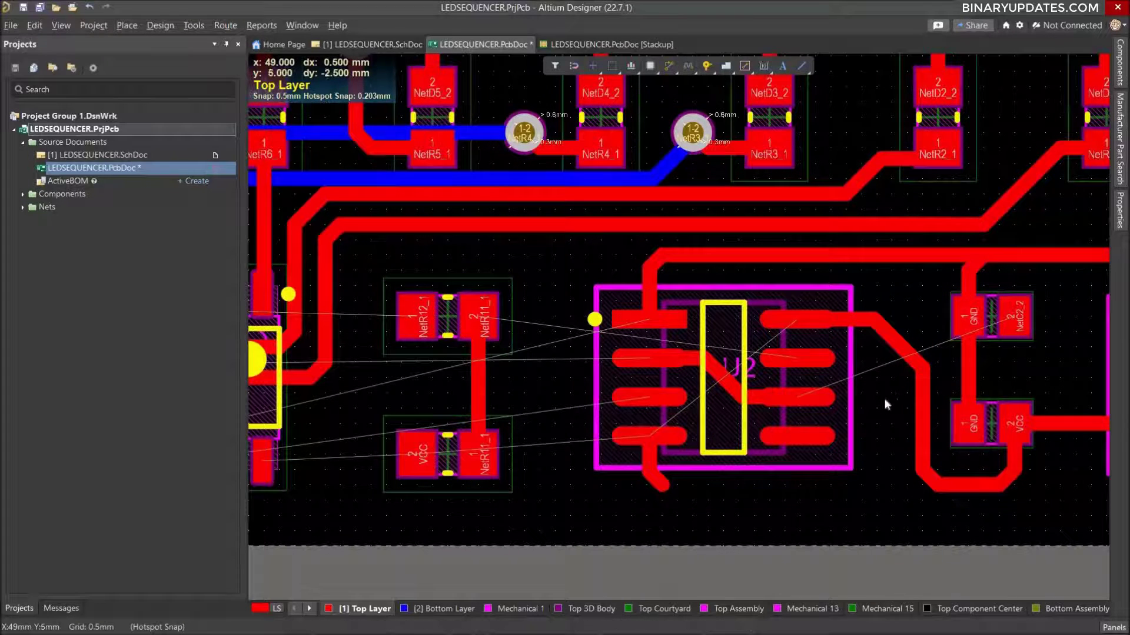
# Route a VCC branch about 4.7 mm straight down from the diagonal beside U2 and adjust its lower end.
pyautogui.click(892, 354)
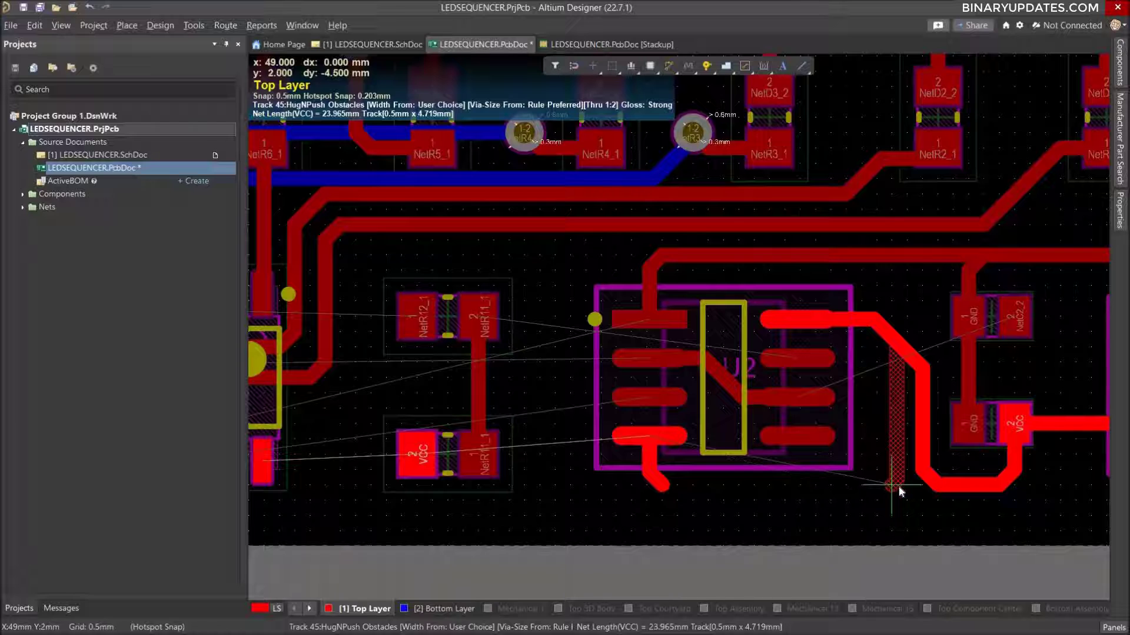
pyautogui.click(898, 485)
pyautogui.press('Escape')
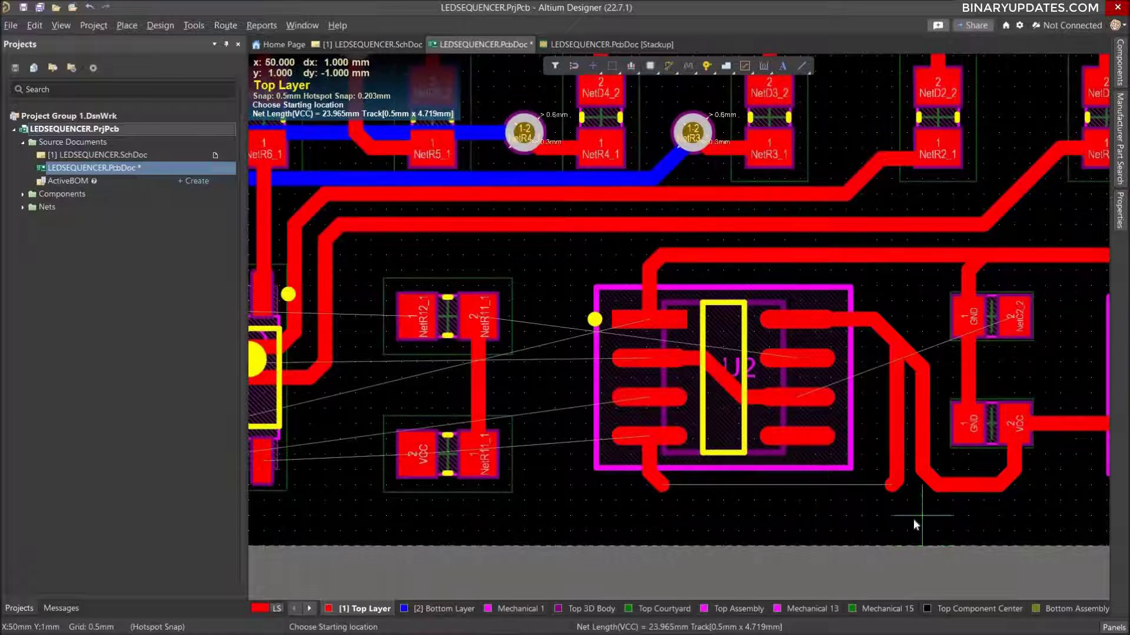
pyautogui.press('Escape')
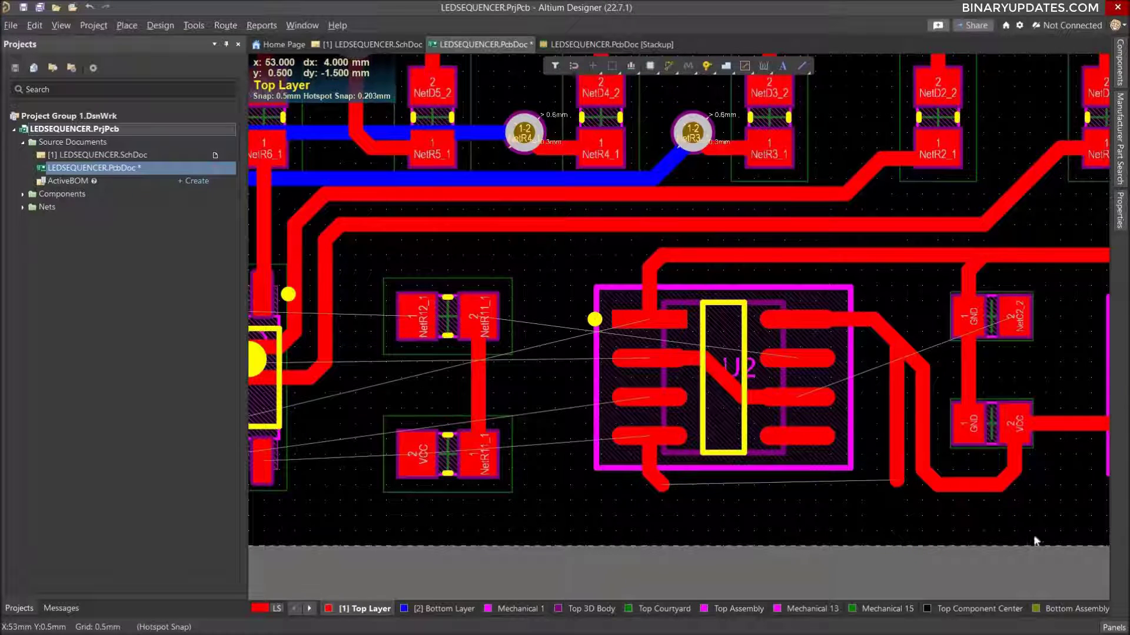
pyautogui.moveTo(897, 477)
pyautogui.mouseDown()
pyautogui.moveTo(897, 494)
pyautogui.moveTo(895, 485)
pyautogui.mouseUp()
# Try to shift the vertical VCC track between U2 and the capacitors slightly toward the capacitors.
pyautogui.moveTo(926, 443); pyautogui.dragTo(932, 446)
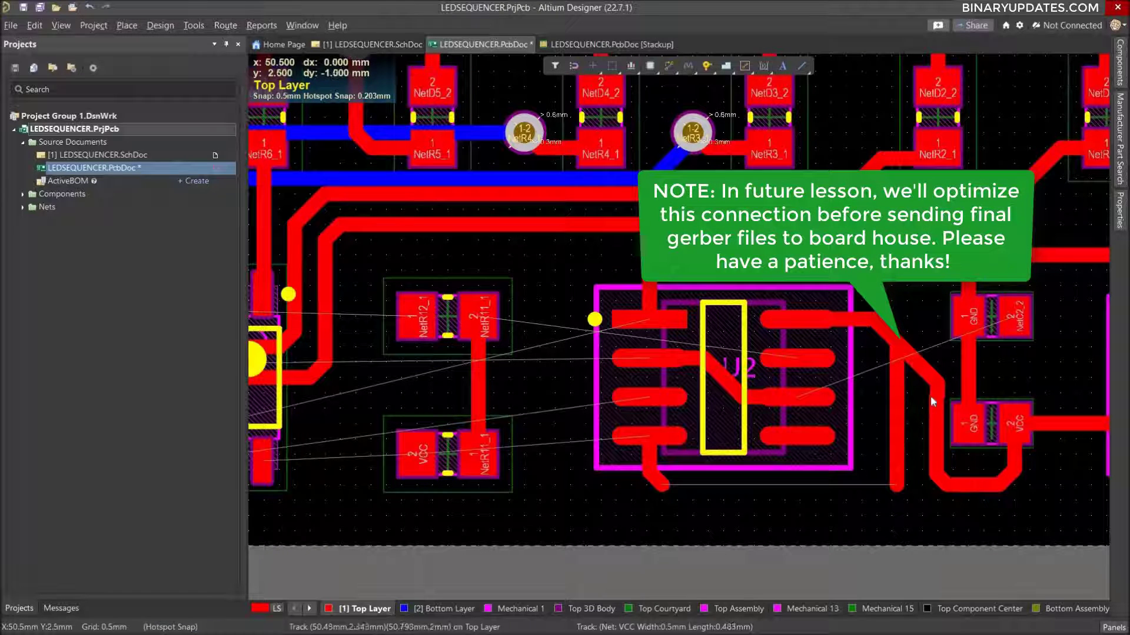
pyautogui.moveTo(934, 386); pyautogui.dragTo(933, 383)
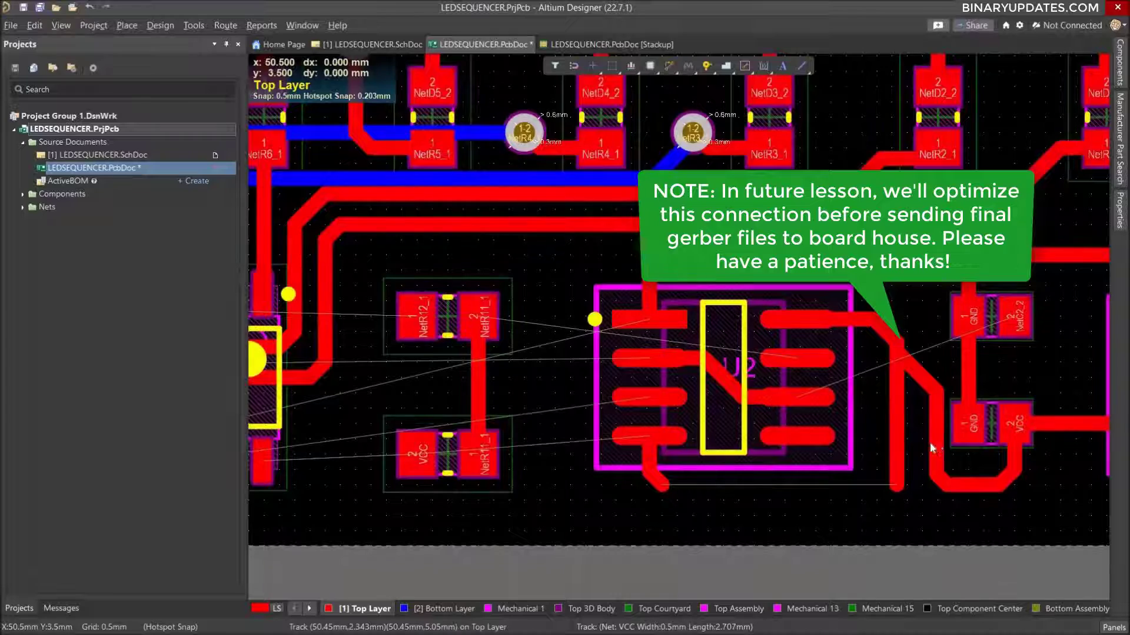
pyautogui.moveTo(932, 447); pyautogui.dragTo(887, 418)
# Realign the VCC branch beside U2 and place vias at its lower end and at the end of U2 pin 4's stub.
pyautogui.moveTo(904, 354); pyautogui.dragTo(906, 347)
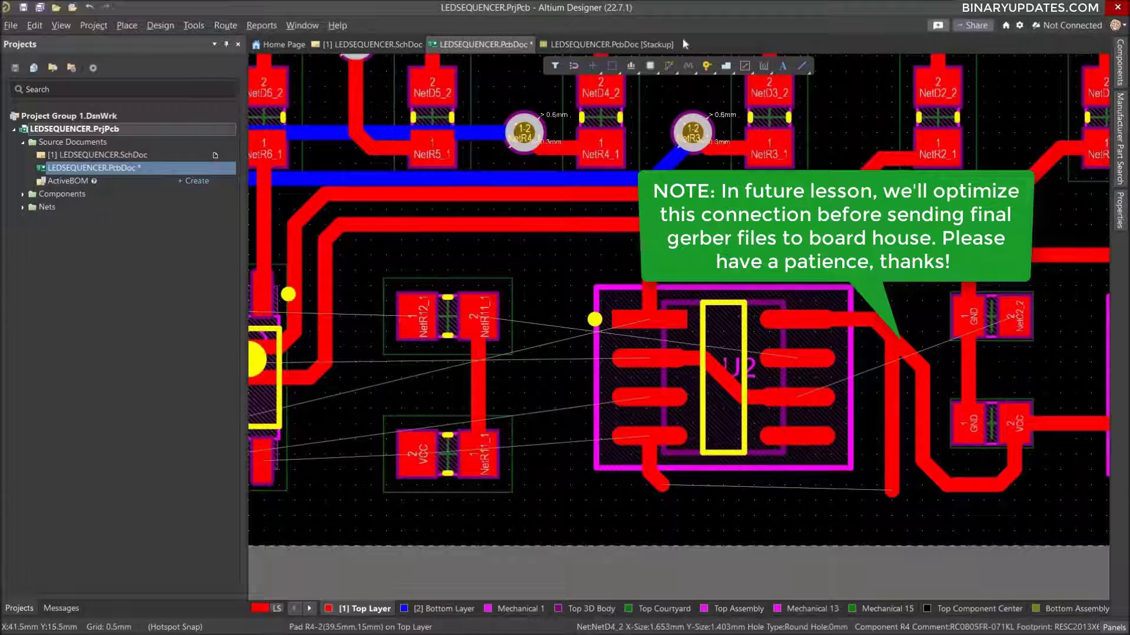
pyautogui.click(707, 65)
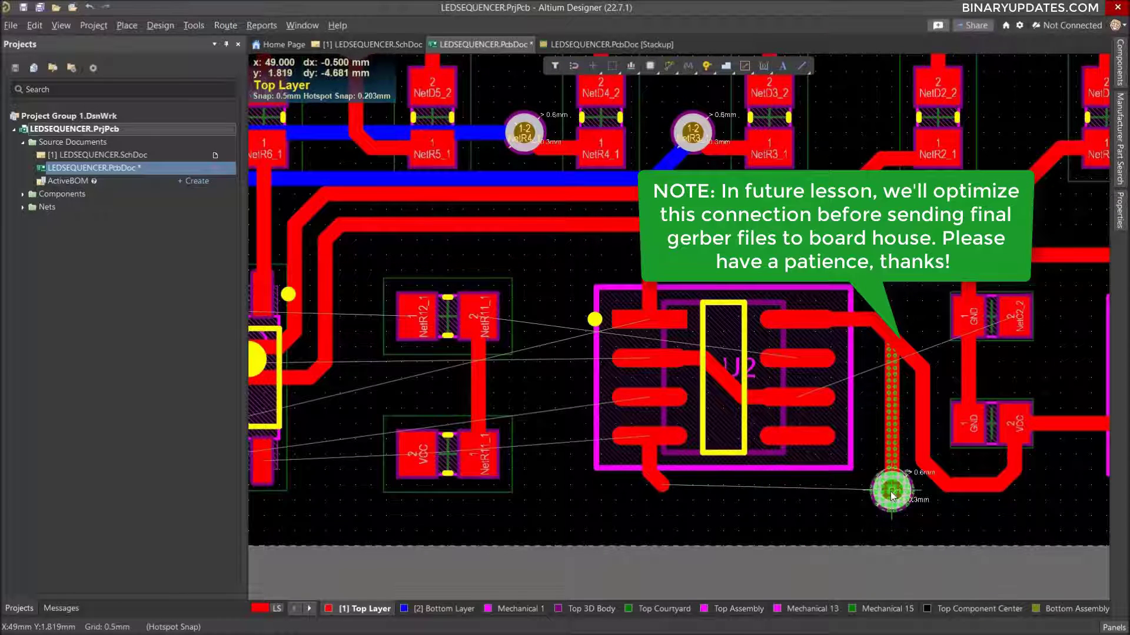
pyautogui.click(891, 490)
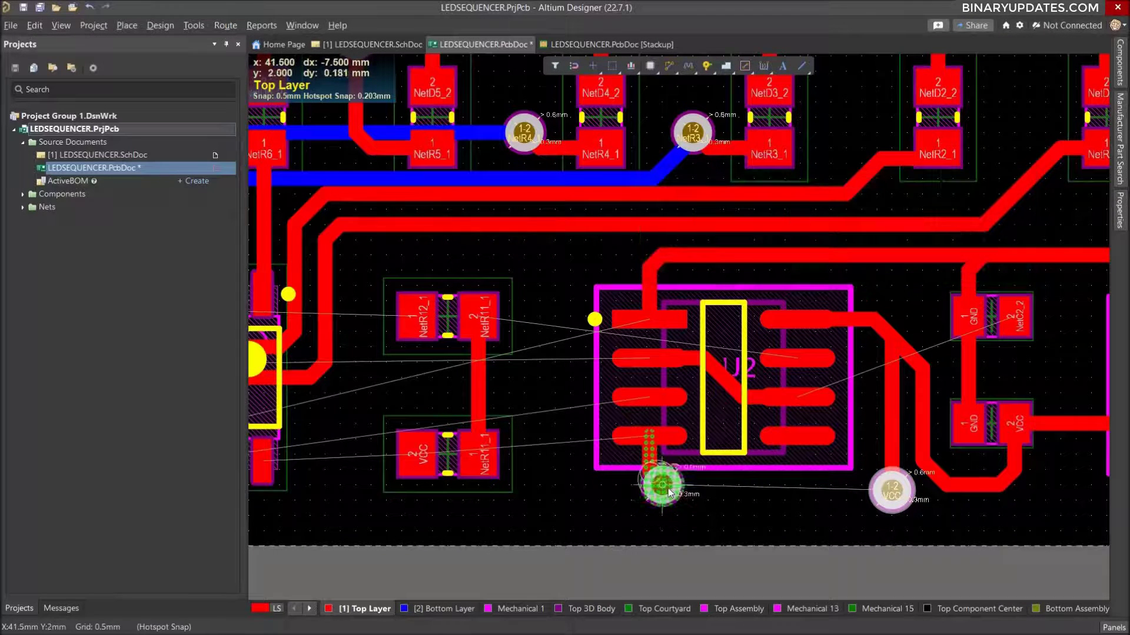
pyautogui.click(668, 491)
pyautogui.rightClick(758, 518)
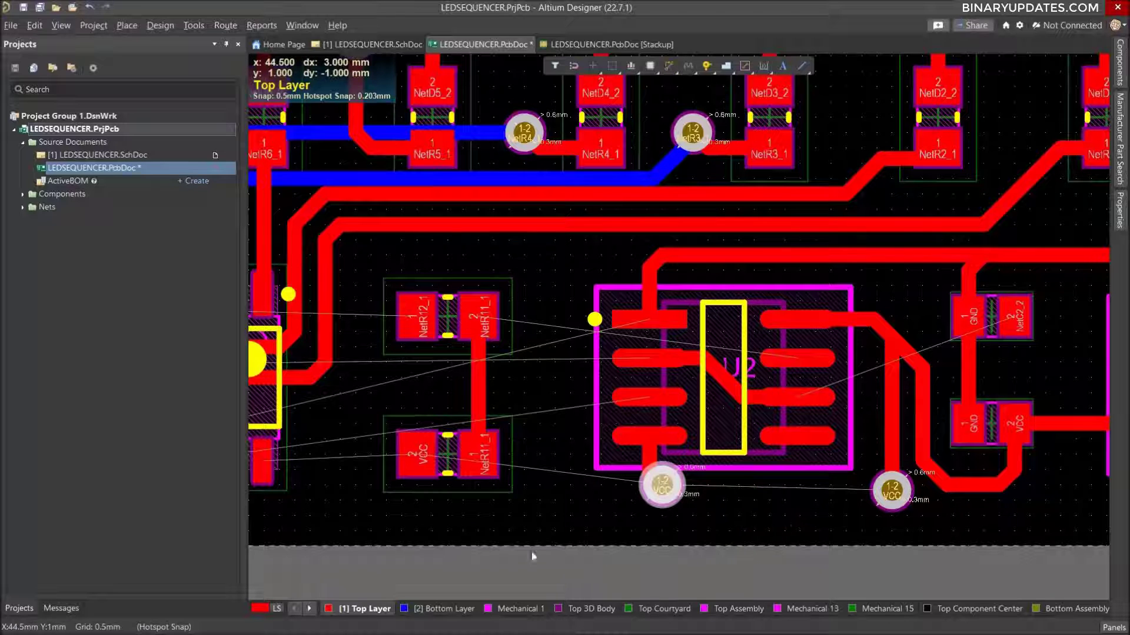
# Connect the two VCC vias below U2 with a horizontal Bottom Layer track and save the board.
pyautogui.click(443, 609)
pyautogui.hotkey('ctrl', 'w')
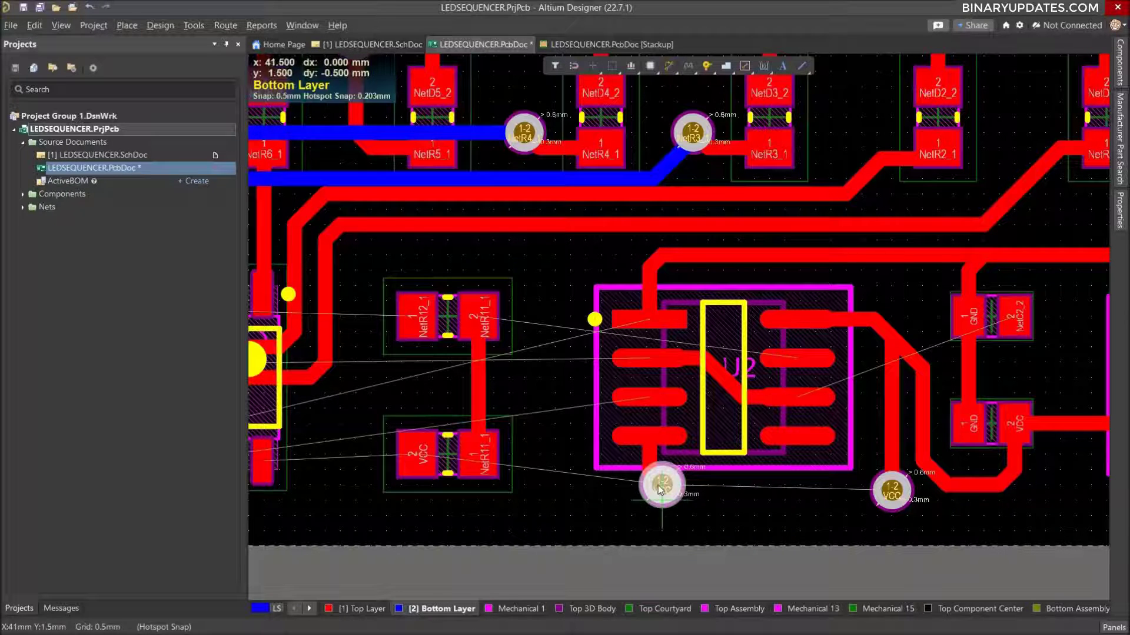
pyautogui.click(662, 486)
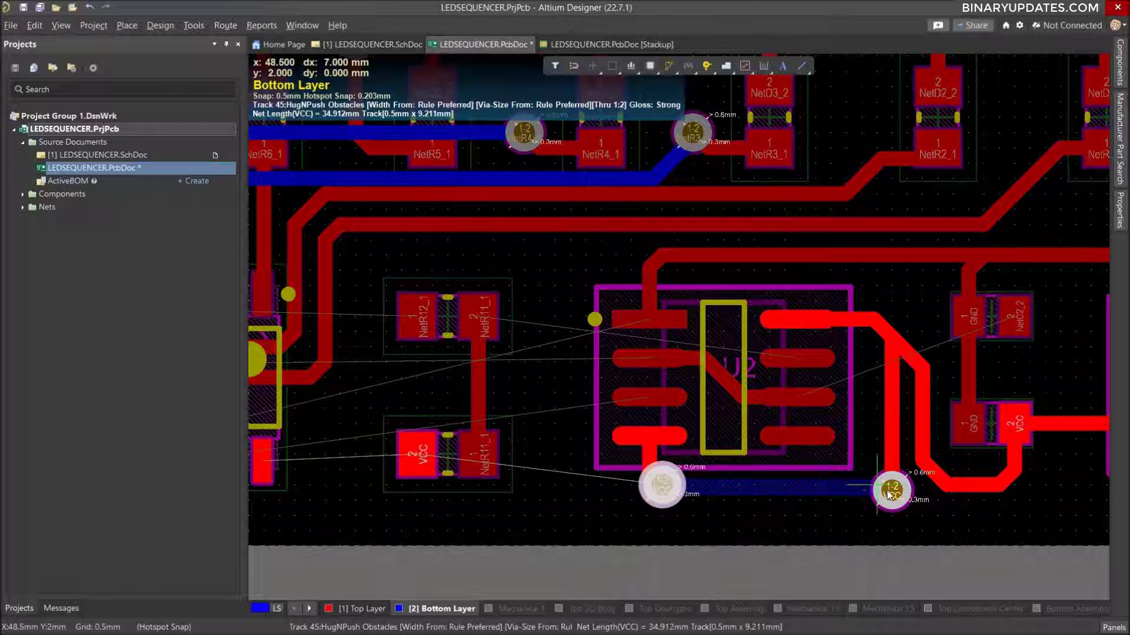
pyautogui.click(792, 514)
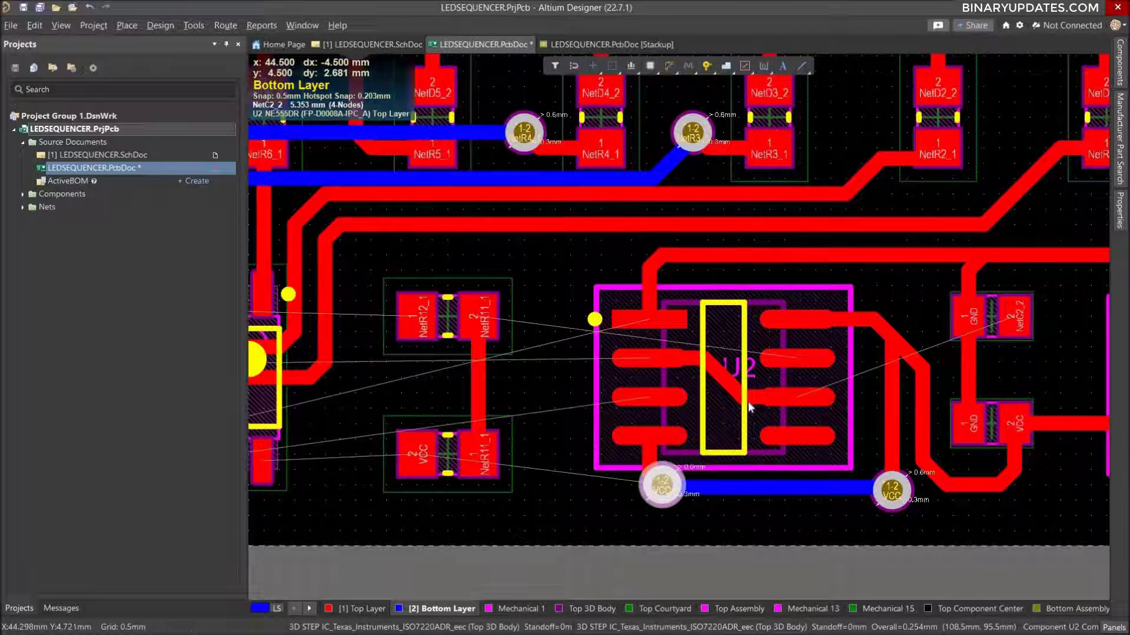
pyautogui.hotkey('ctrl', 's')
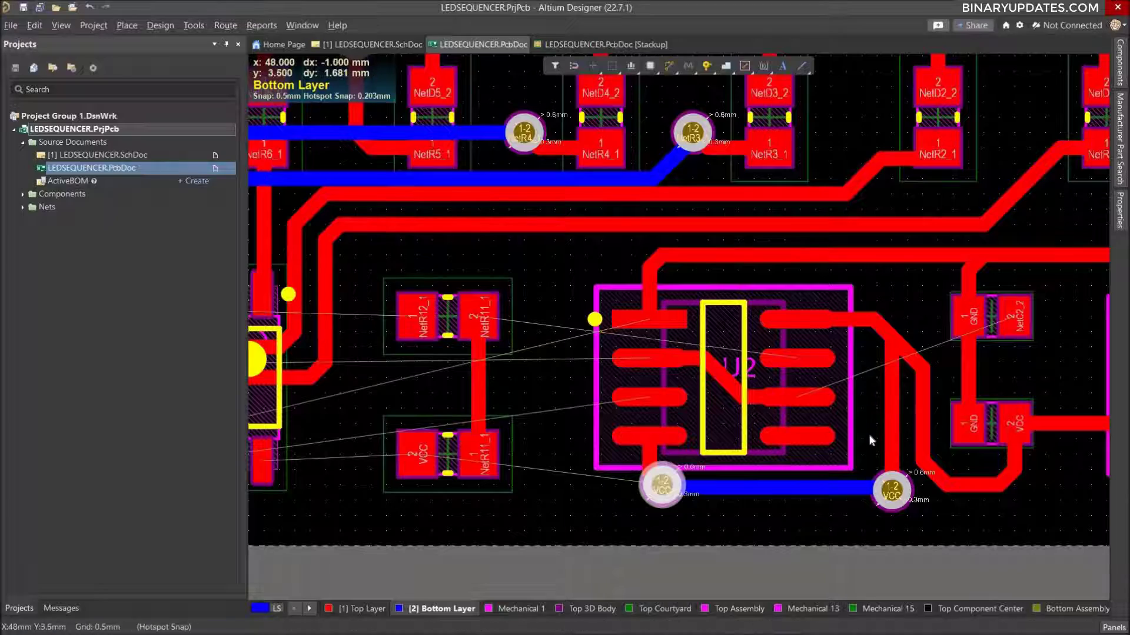
# Route a 1.5 mm horizontal Top Layer stub for NetC2_2 from capacitor C2's pad 2 toward J1.
pyautogui.keyDown('ctrl'); pyautogui.scroll(-3, 871, 442); pyautogui.keyUp('ctrl')
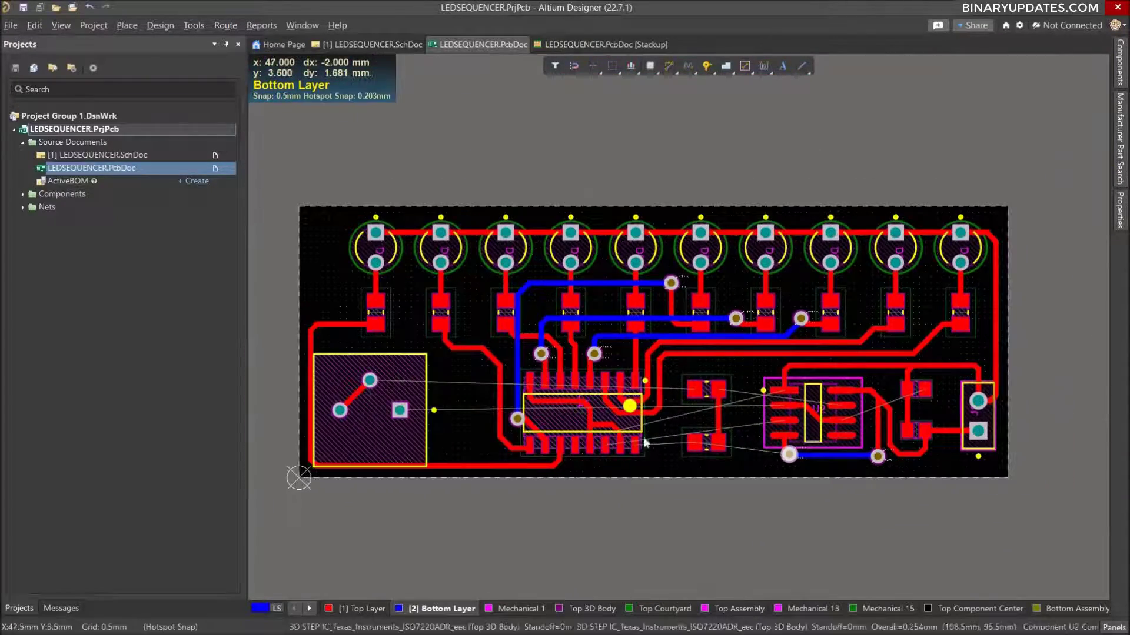
pyautogui.keyDown('ctrl'); pyautogui.scroll(2, 740, 404); pyautogui.keyUp('ctrl')
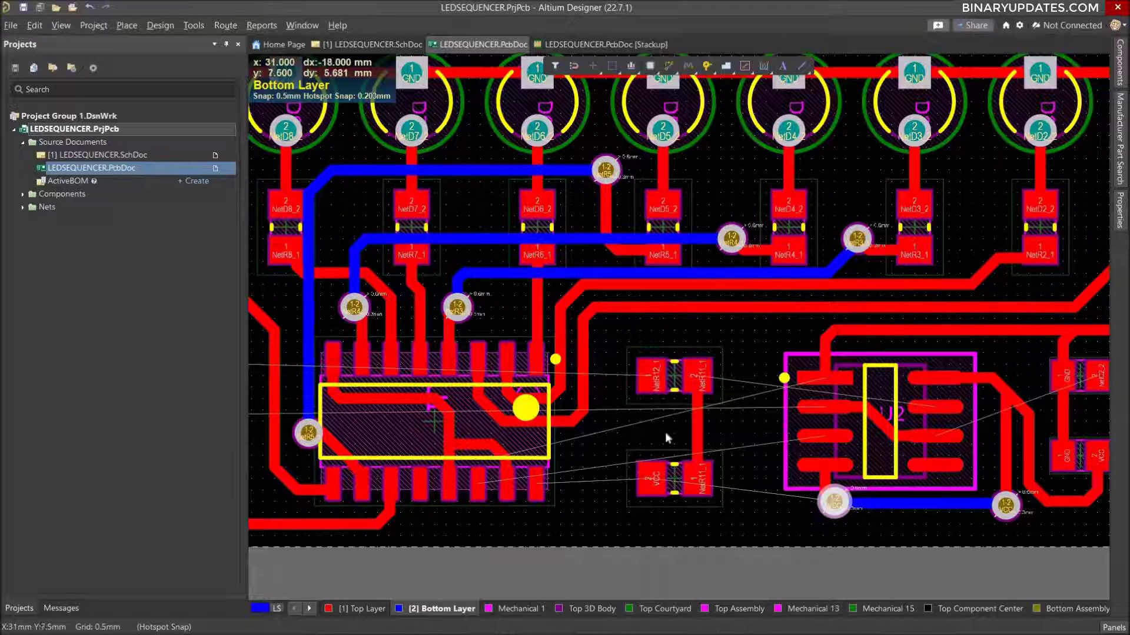
pyautogui.keyDown('ctrl'); pyautogui.scroll(-1, 769, 432); pyautogui.keyUp('ctrl')
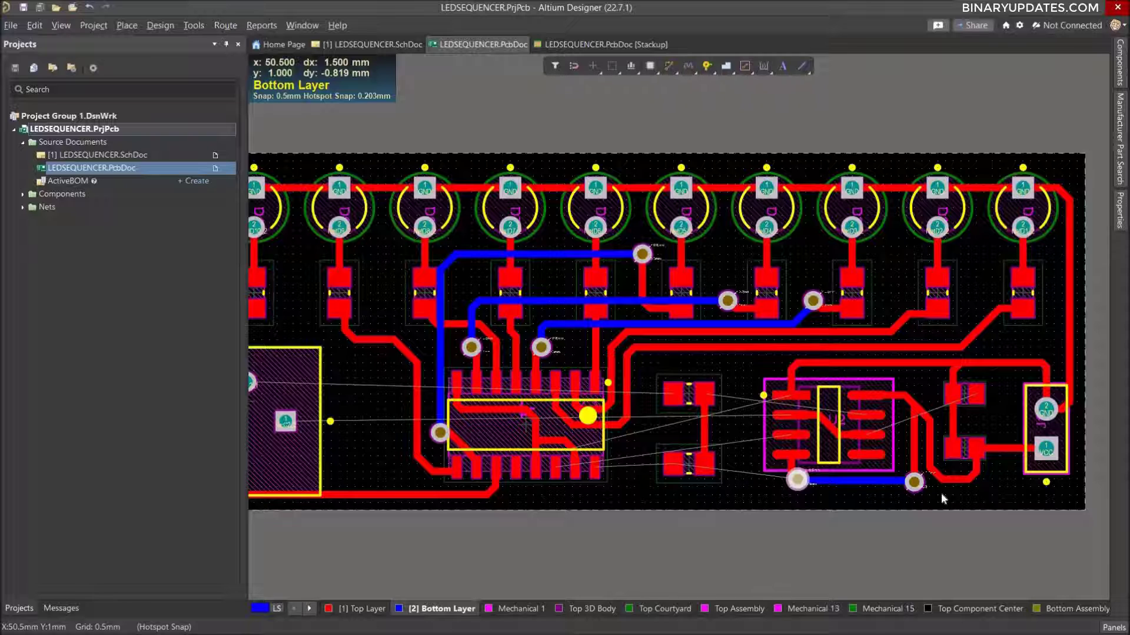
pyautogui.keyDown('ctrl'); pyautogui.scroll(2, 979, 411); pyautogui.keyUp('ctrl')
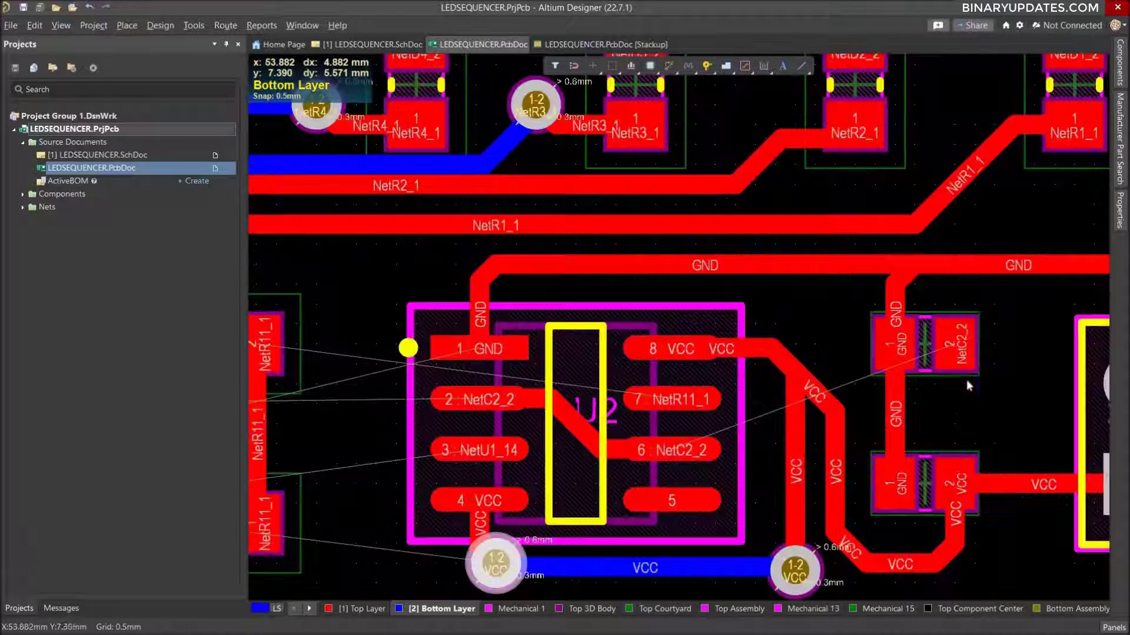
pyautogui.click(347, 610)
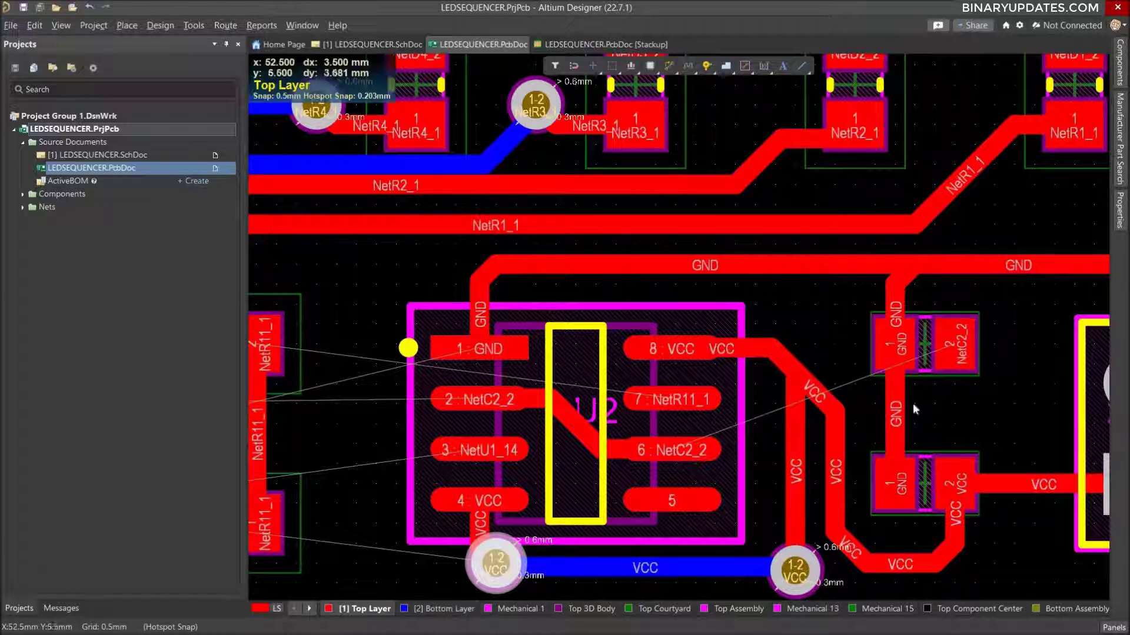
pyautogui.click(951, 345)
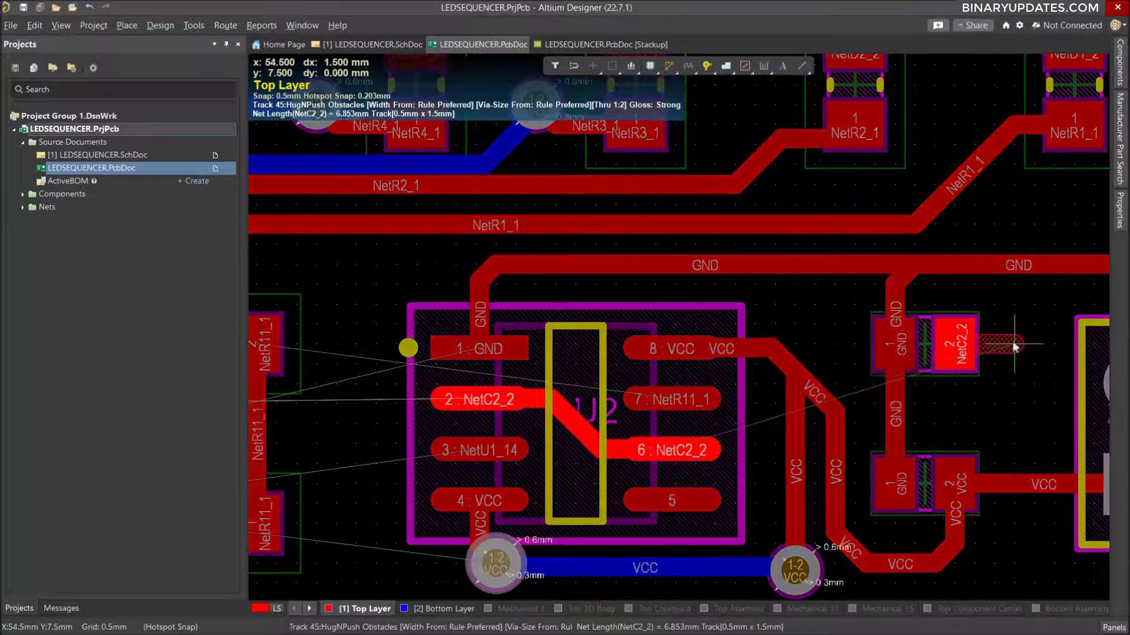
pyautogui.click(1015, 345)
pyautogui.press('Escape')
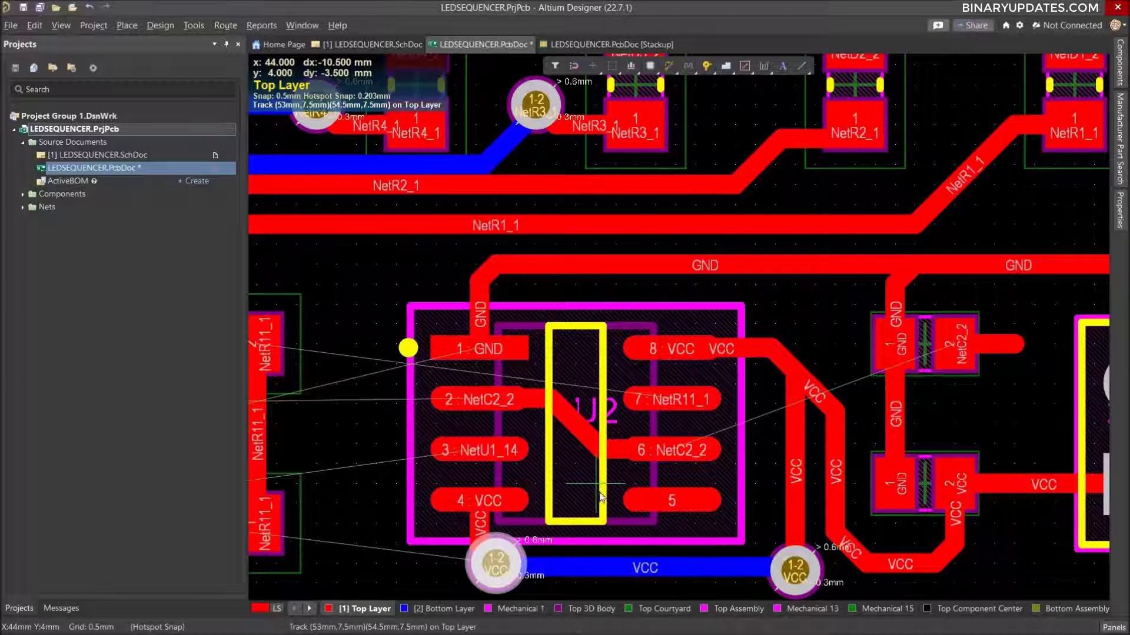
pyautogui.keyDown('ctrl'); pyautogui.scroll(-3, 667, 535); pyautogui.keyUp('ctrl')
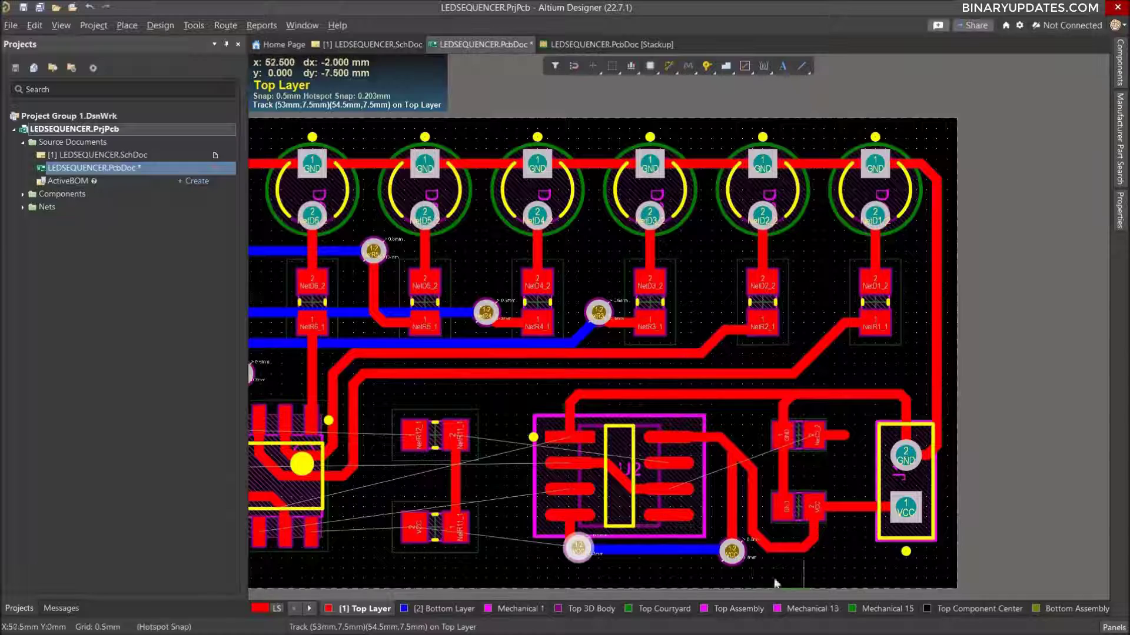
# Route NetC2_2 on the Top Layer from U2's pin 2-6 link down along the board's lower edge and up to x 55, y 2 mm.
pyautogui.keyDown('ctrl'); pyautogui.scroll(-2, 759, 568); pyautogui.keyUp('ctrl')
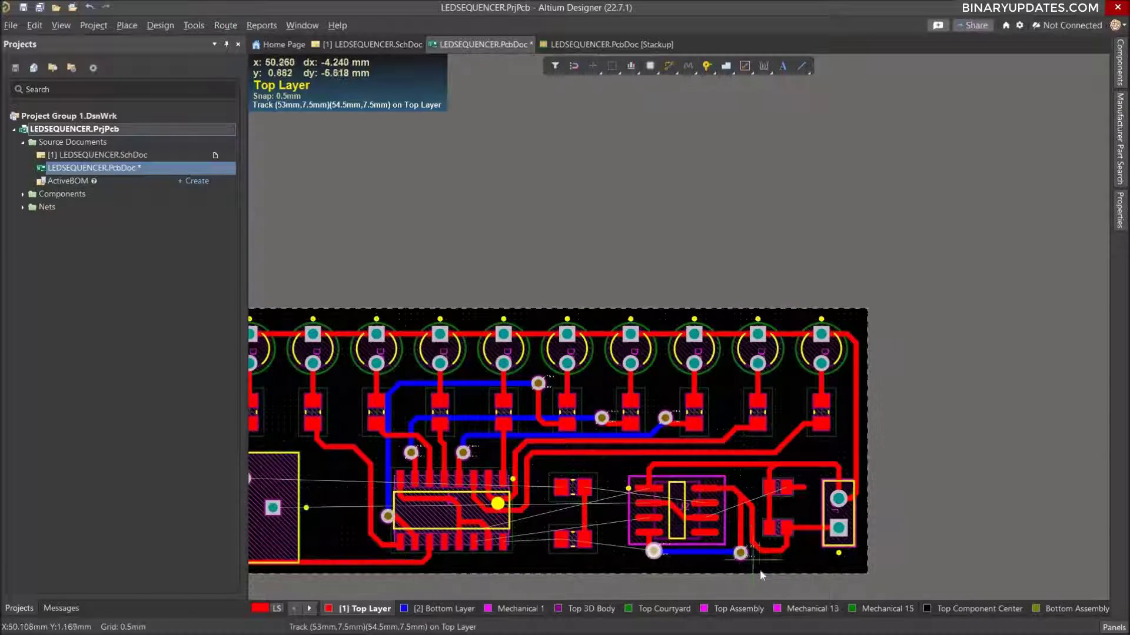
pyautogui.keyDown('ctrl'); pyautogui.scroll(2, 759, 570); pyautogui.keyUp('ctrl')
pyautogui.keyDown('ctrl'); pyautogui.scroll(2, 728, 376); pyautogui.keyUp('ctrl')
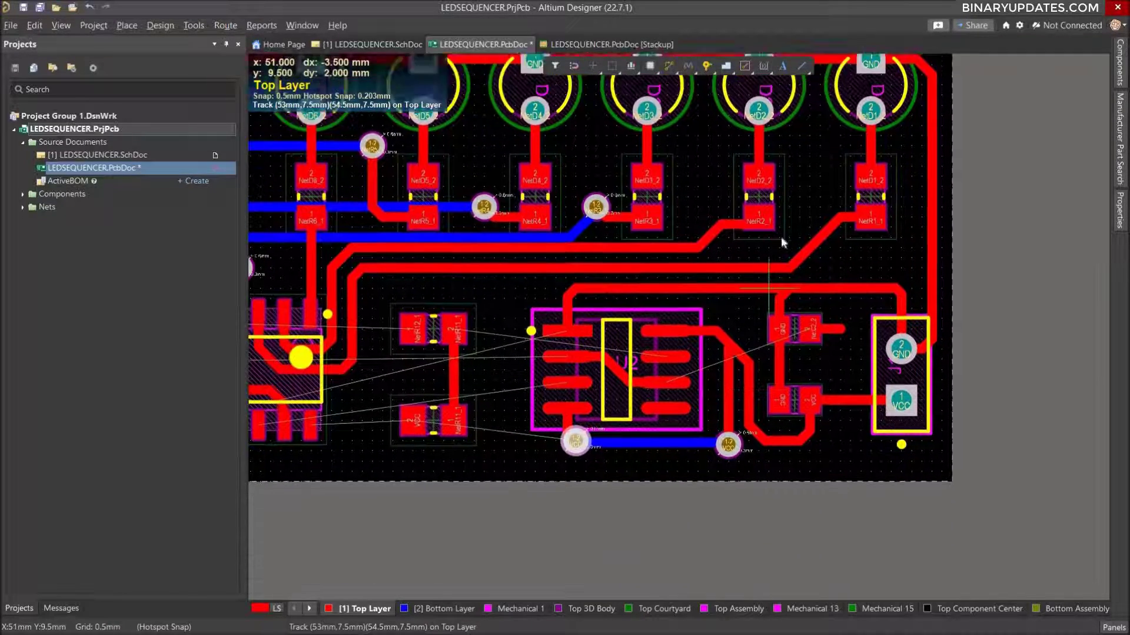
pyautogui.keyDown('ctrl'); pyautogui.scroll(2, 728, 377); pyautogui.keyUp('ctrl')
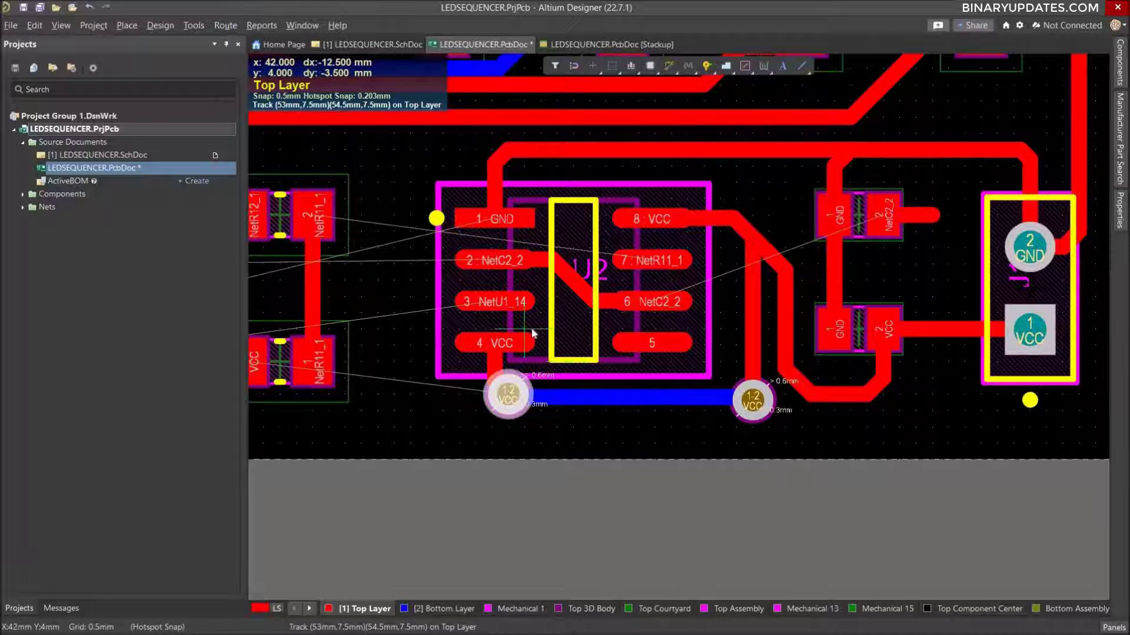
pyautogui.click(591, 301)
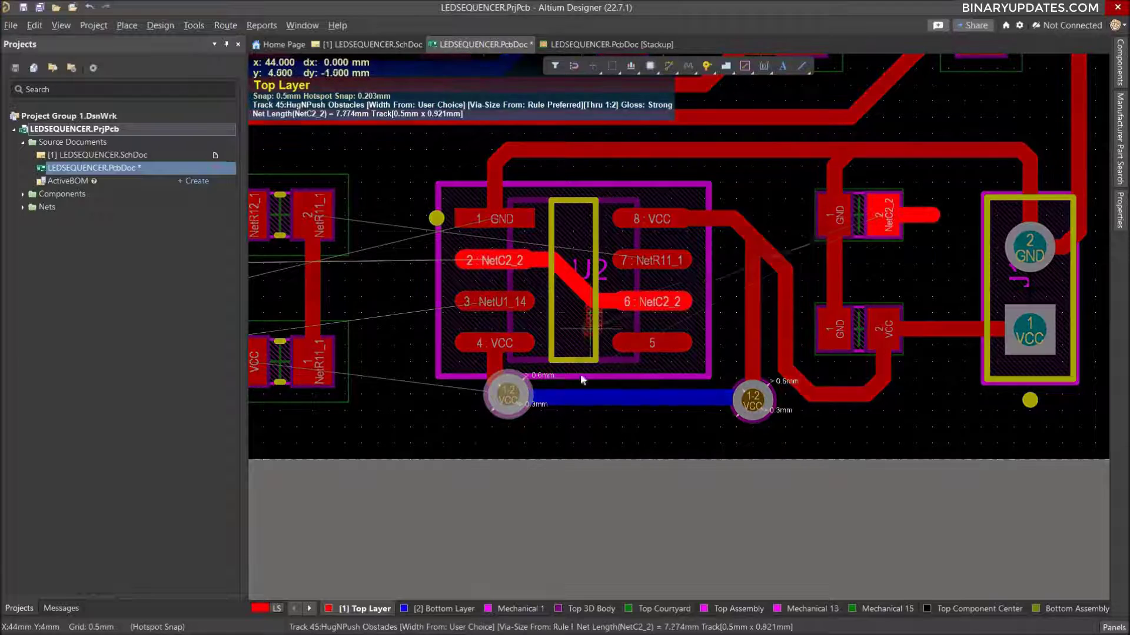
pyautogui.click(601, 430)
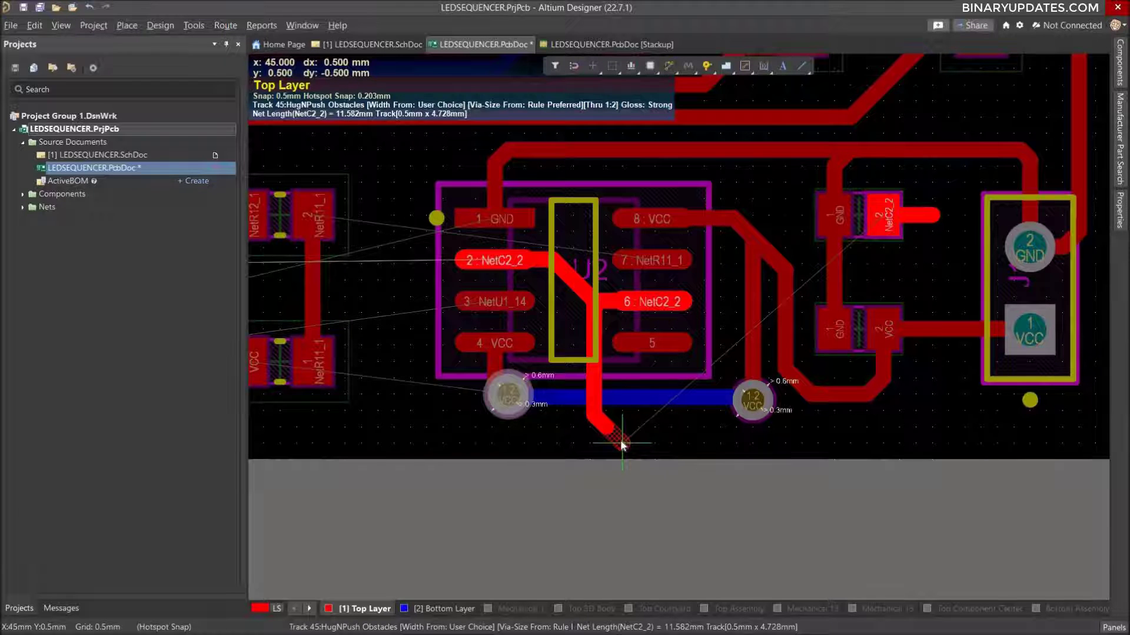
pyautogui.click(941, 400)
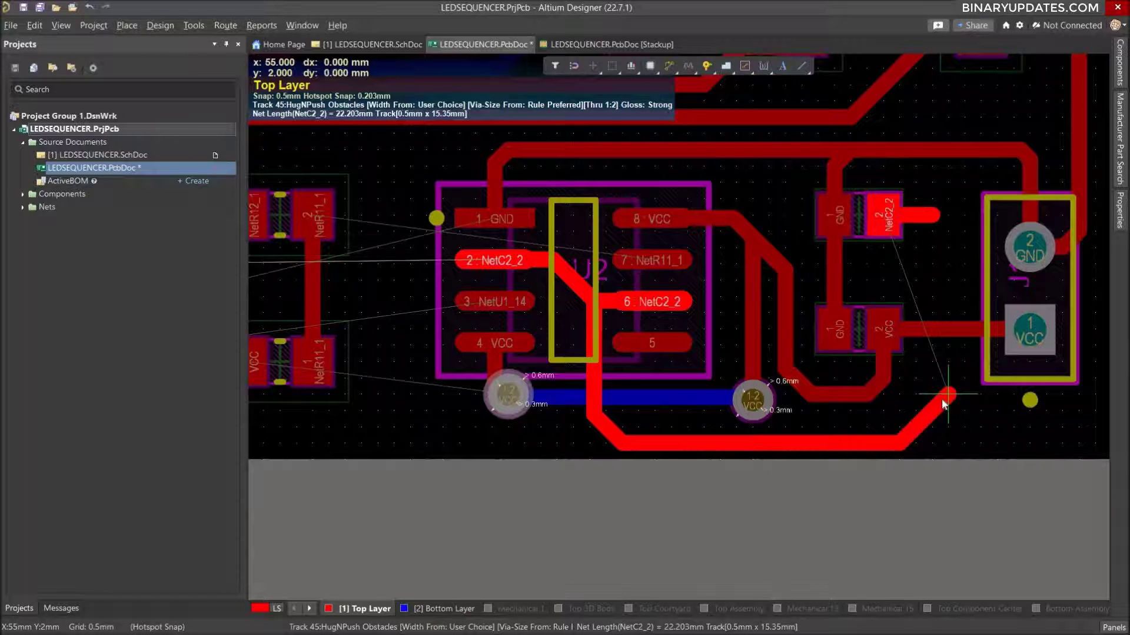
pyautogui.press('Escape')
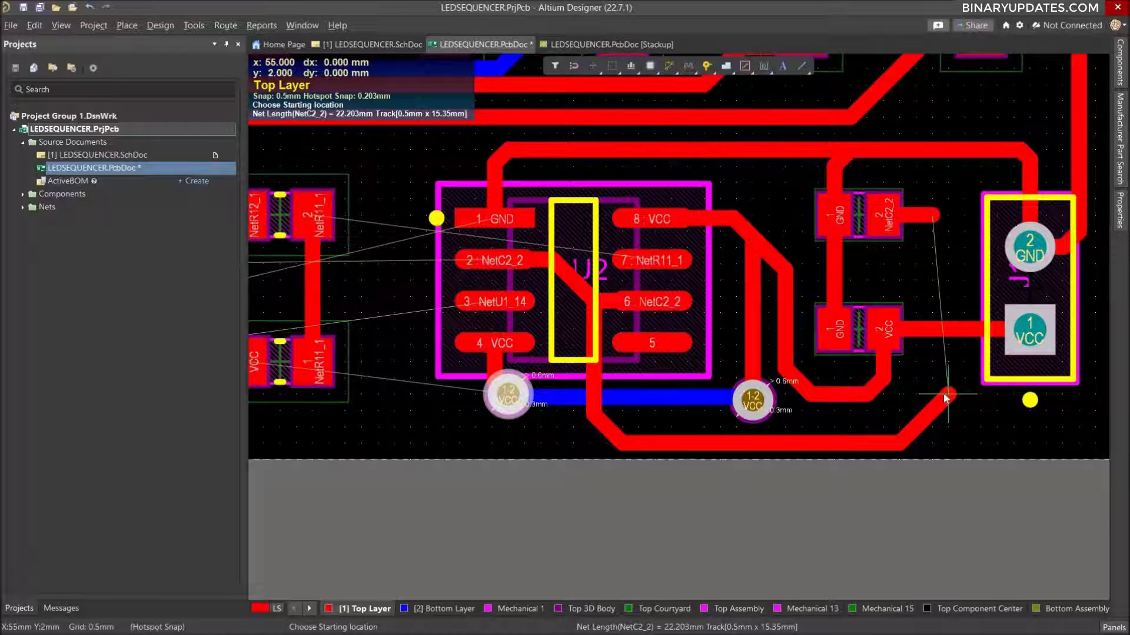
pyautogui.press('Escape')
pyautogui.moveTo(944, 397)
pyautogui.mouseDown()
pyautogui.moveTo(930, 419)
pyautogui.moveTo(947, 397)
pyautogui.mouseUp()
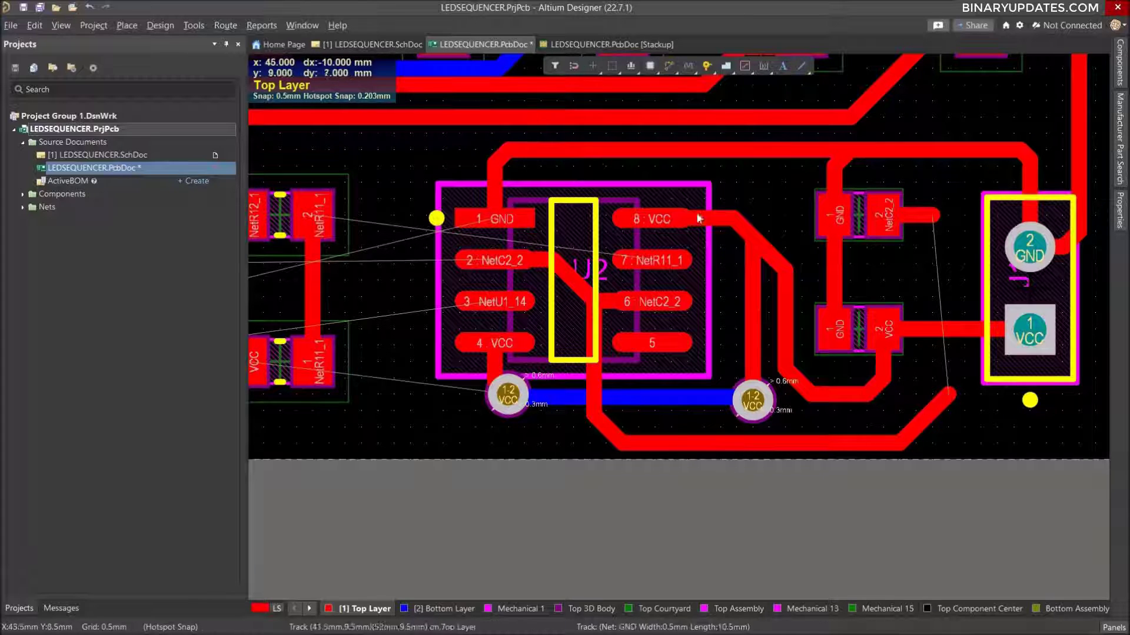
# Place NetC2_2 vias at the end of the lower-edge track and at the end of capacitor C2's pad 2 stub.
pyautogui.press('p')
pyautogui.press('v')
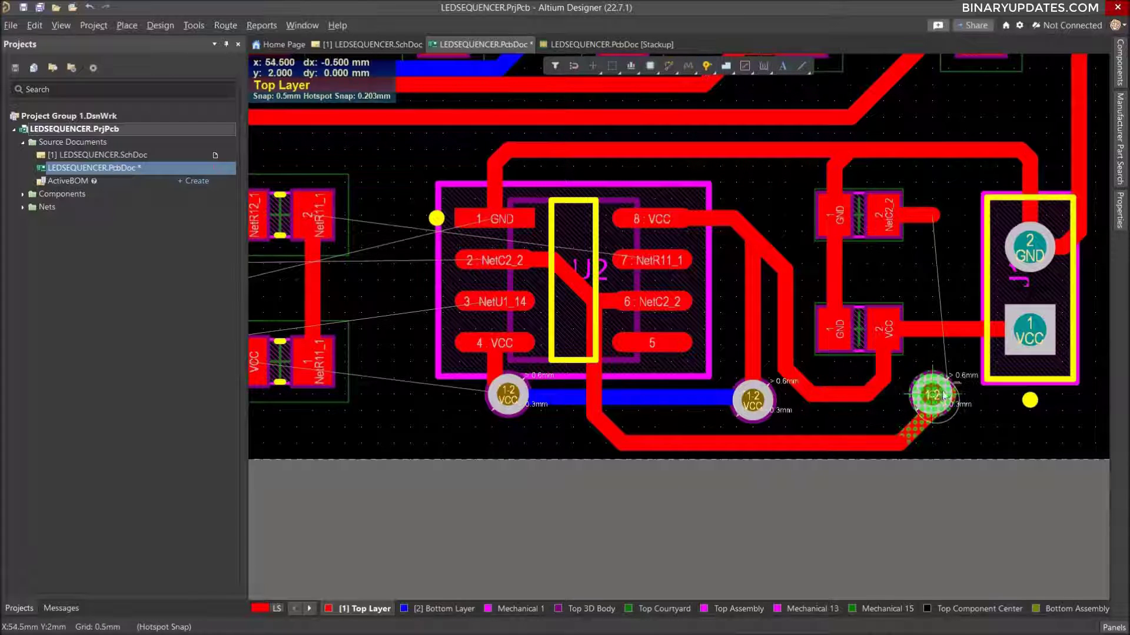
pyautogui.click(946, 394)
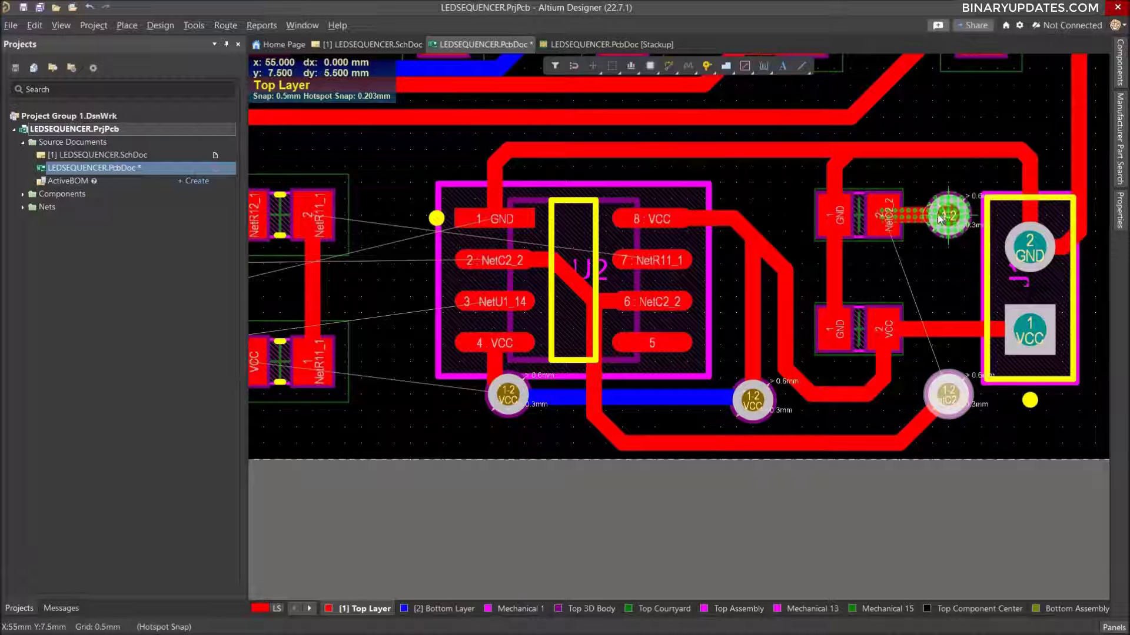
pyautogui.click(932, 215)
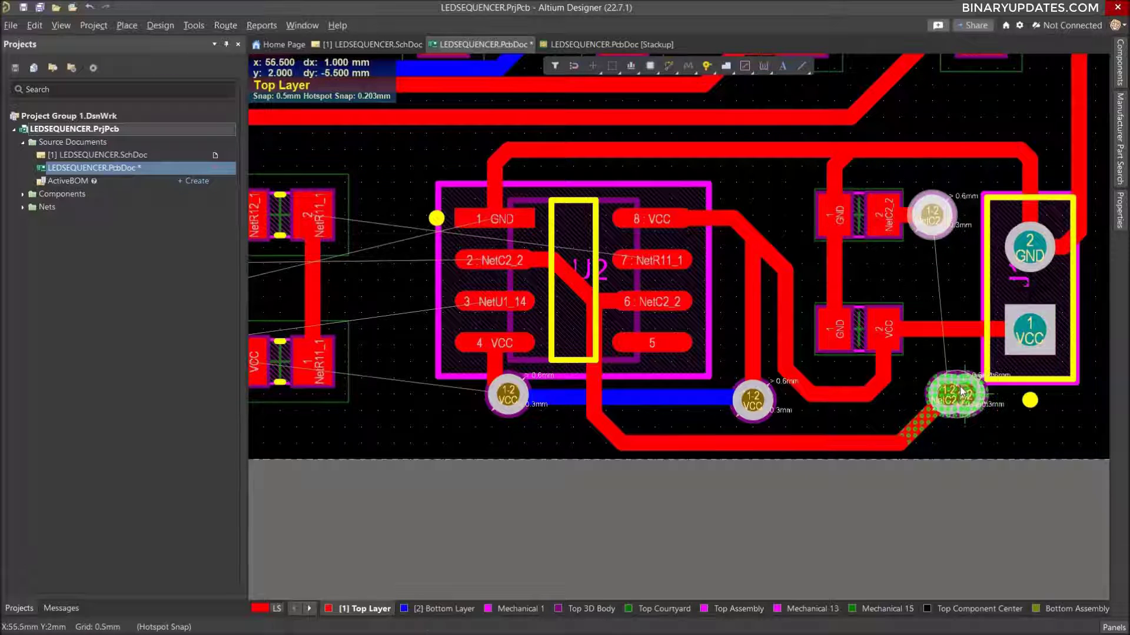
pyautogui.rightClick(953, 396)
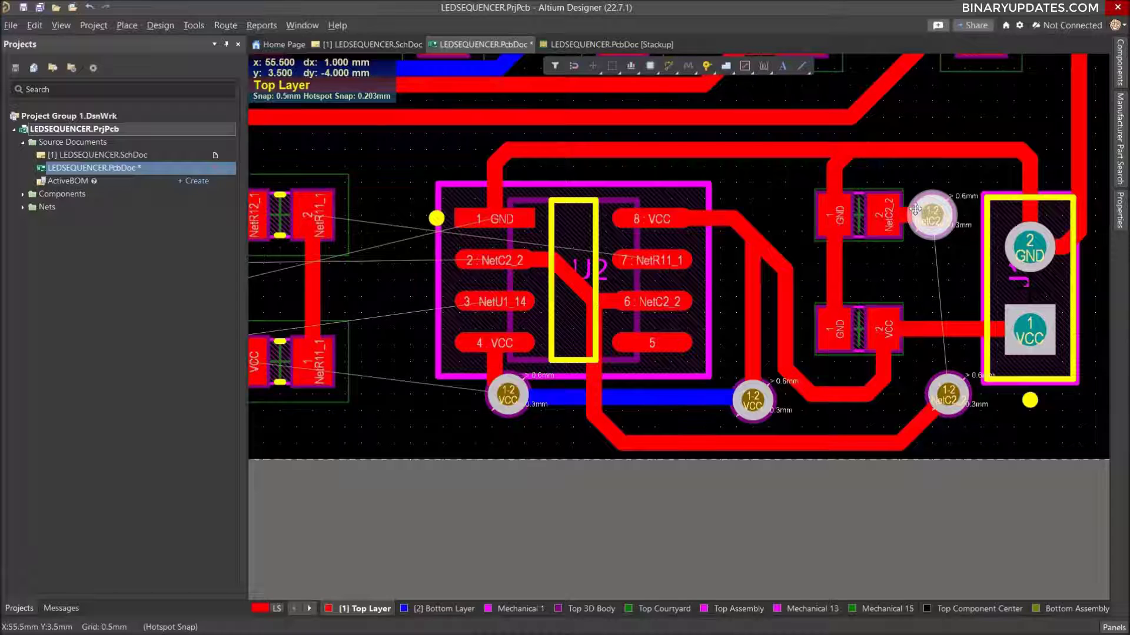
# Move the via beside C2's pad 2 by 0.5 mm toward J1, to x 55, y 7.5 mm.
pyautogui.keyDown('ctrl'); pyautogui.scroll(3, 956, 276); pyautogui.keyUp('ctrl')
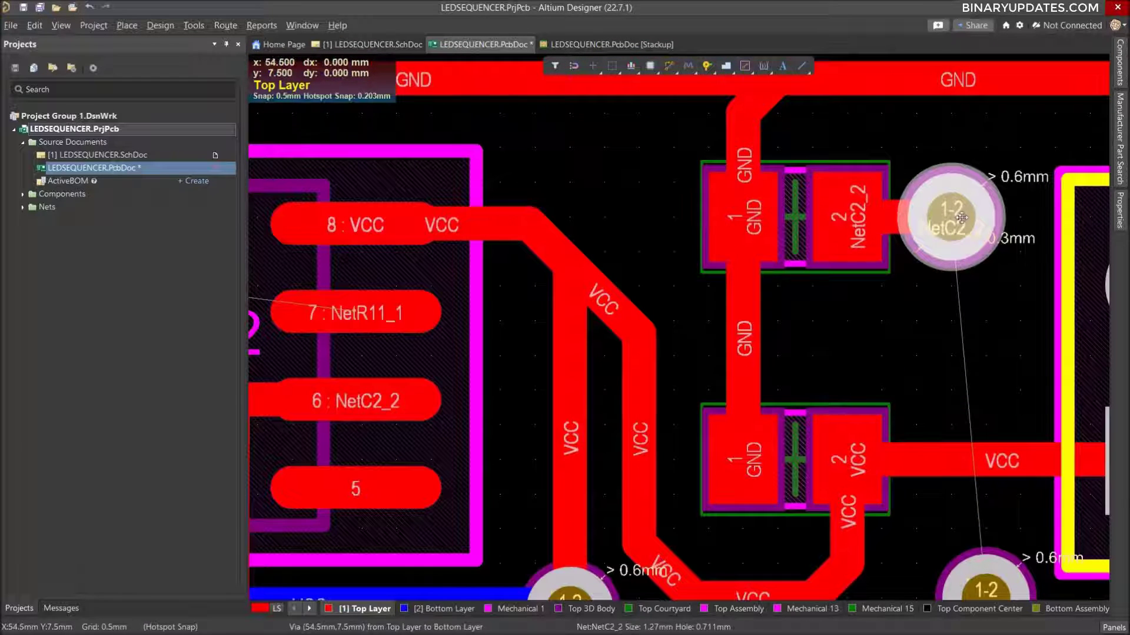
pyautogui.moveTo(954, 221); pyautogui.dragTo(972, 221)
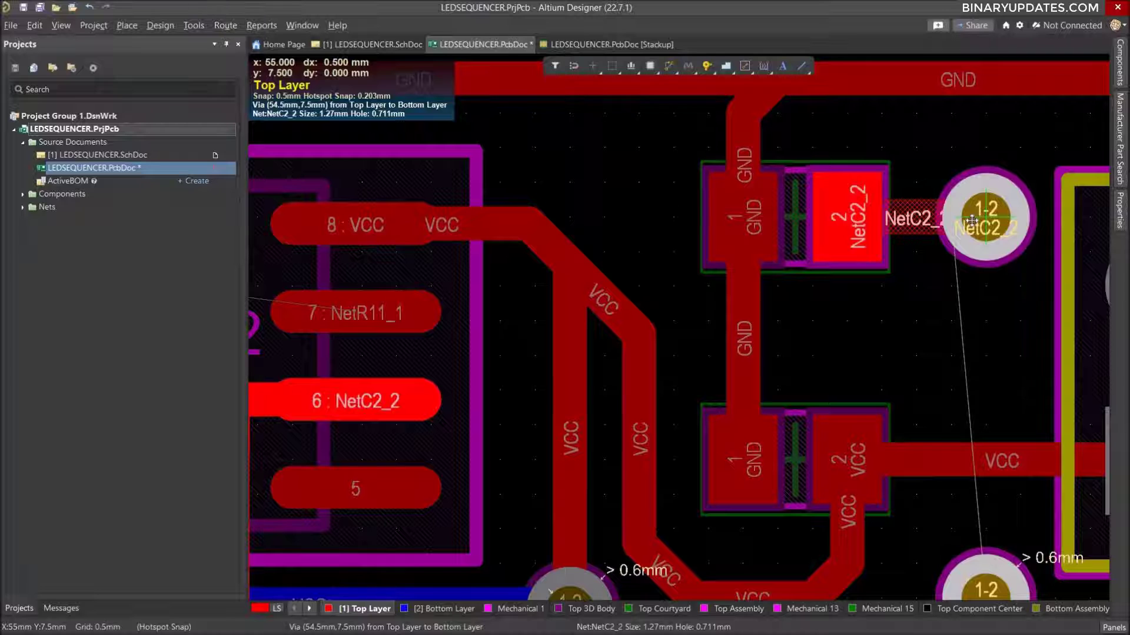
pyautogui.moveTo(971, 220); pyautogui.dragTo(972, 221)
# Connect the two NetC2_2 vias beside J1 with a vertical Bottom Layer track.
pyautogui.keyDown('ctrl'); pyautogui.scroll(-4, 963, 310); pyautogui.keyUp('ctrl')
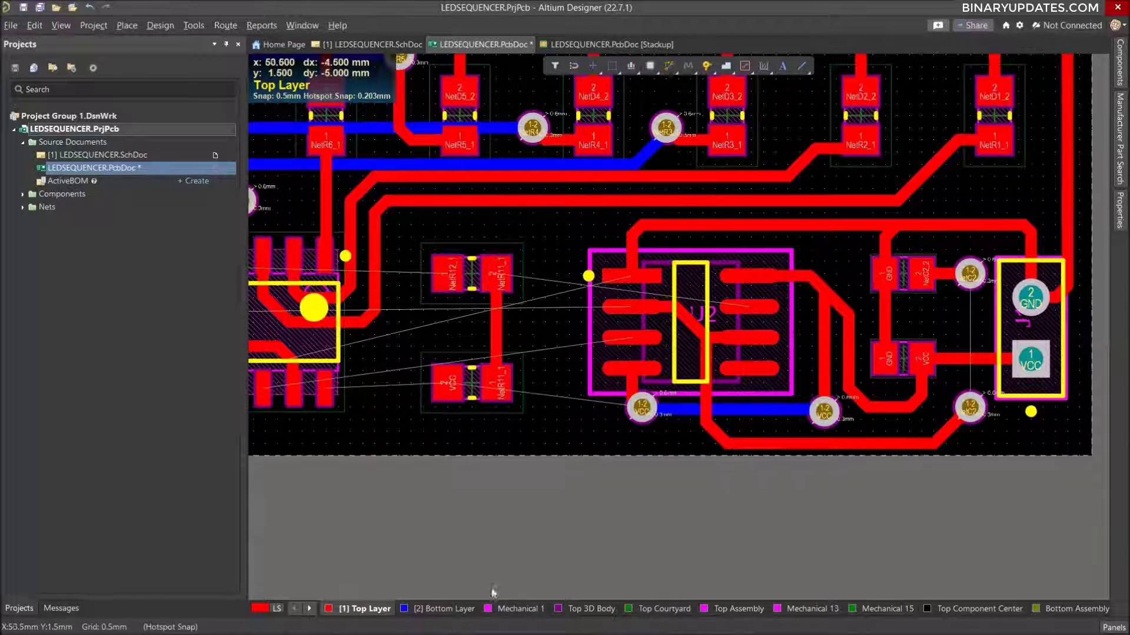
pyautogui.click(447, 609)
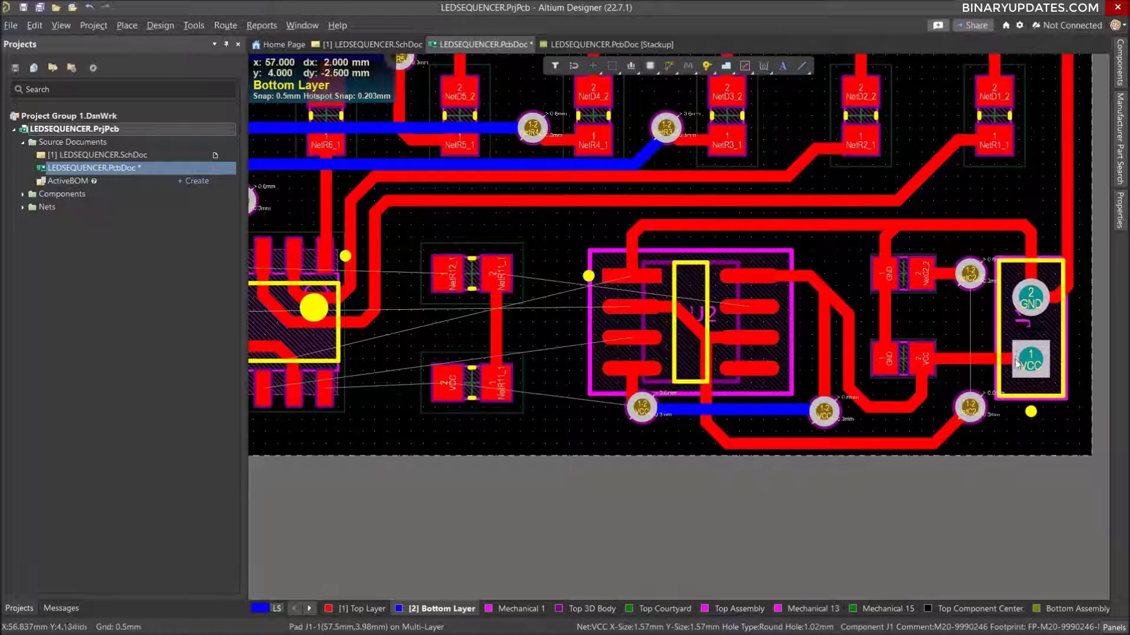
pyautogui.scroll(5, 1013, 321)
pyautogui.scroll(-6, 1005, 333)
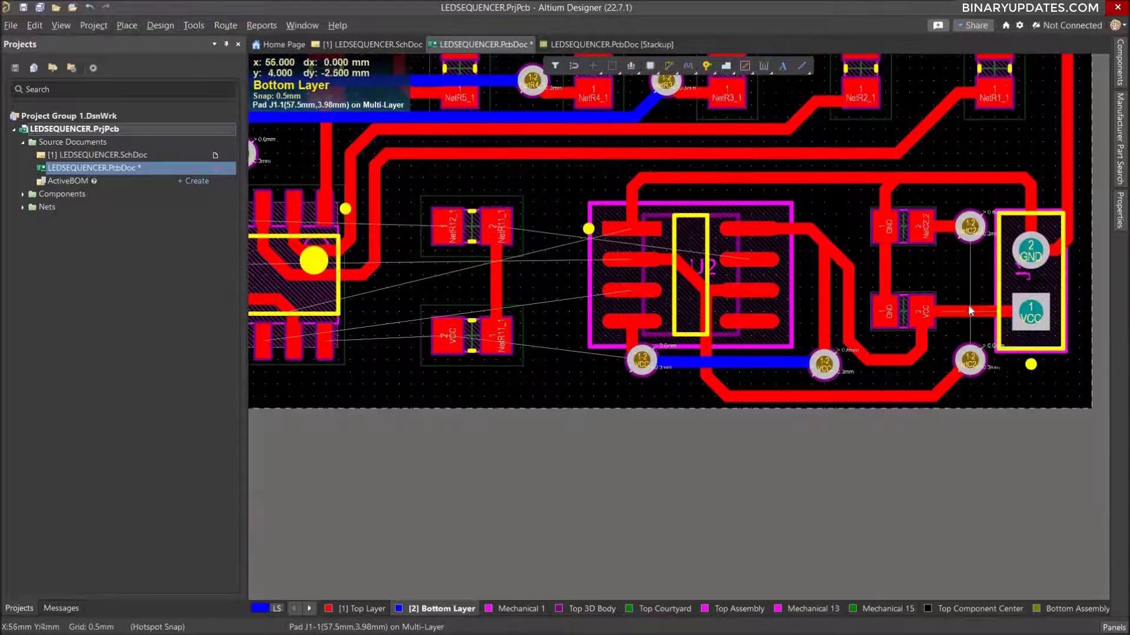
pyautogui.keyDown('ctrl'); pyautogui.scroll(2, 969, 307); pyautogui.keyUp('ctrl')
pyautogui.click(972, 193)
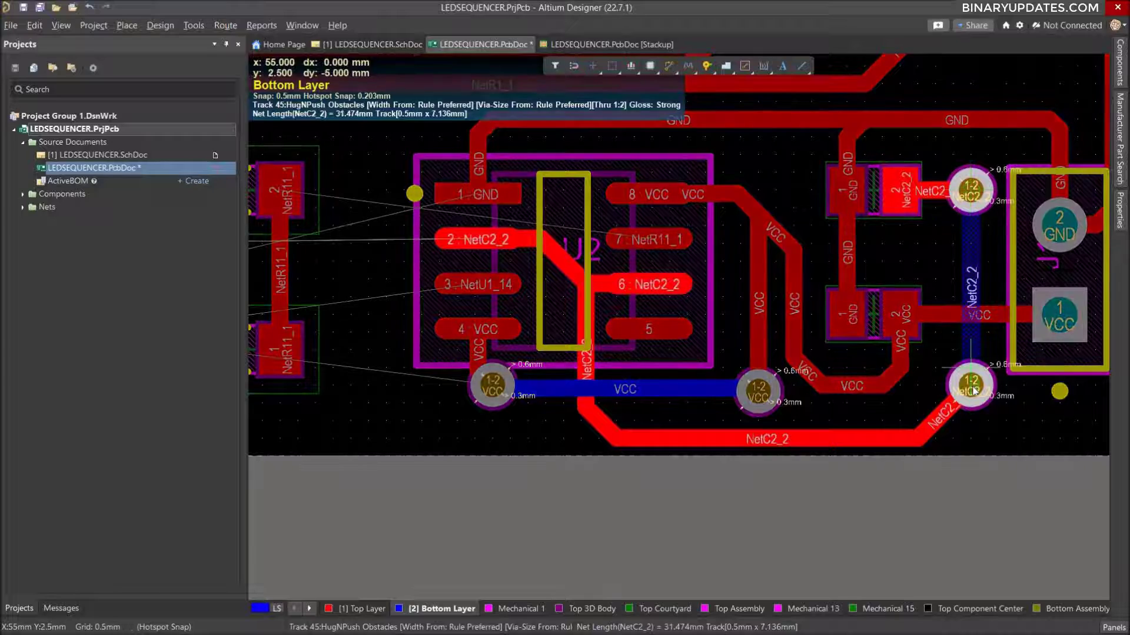
pyautogui.click(972, 388)
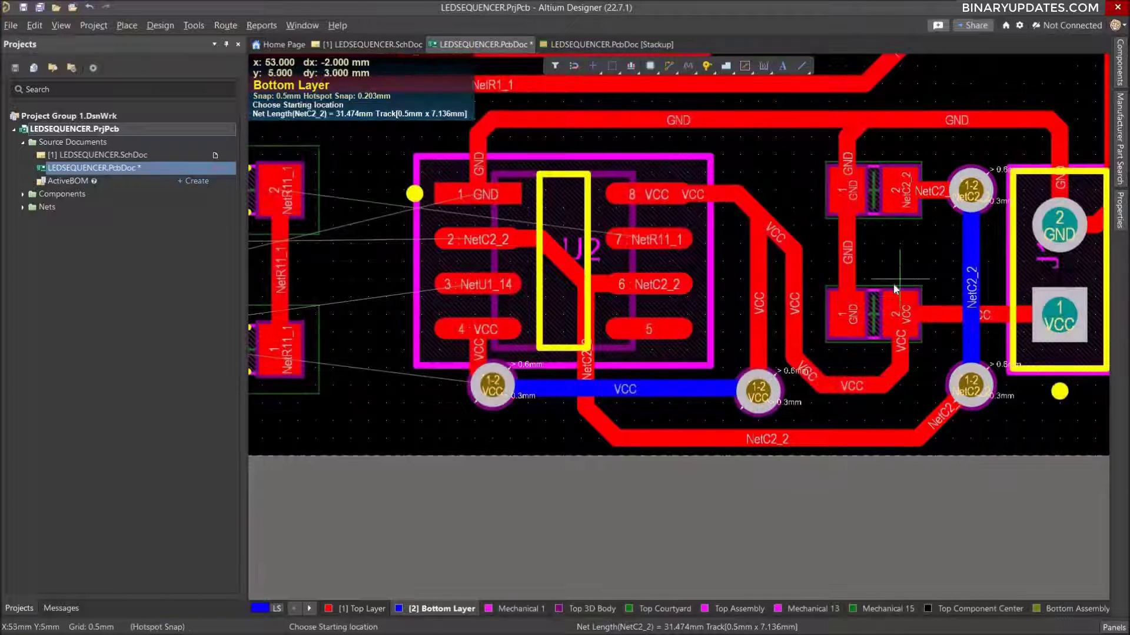
pyautogui.keyDown('ctrl'); pyautogui.scroll(-3, 895, 288); pyautogui.keyUp('ctrl')
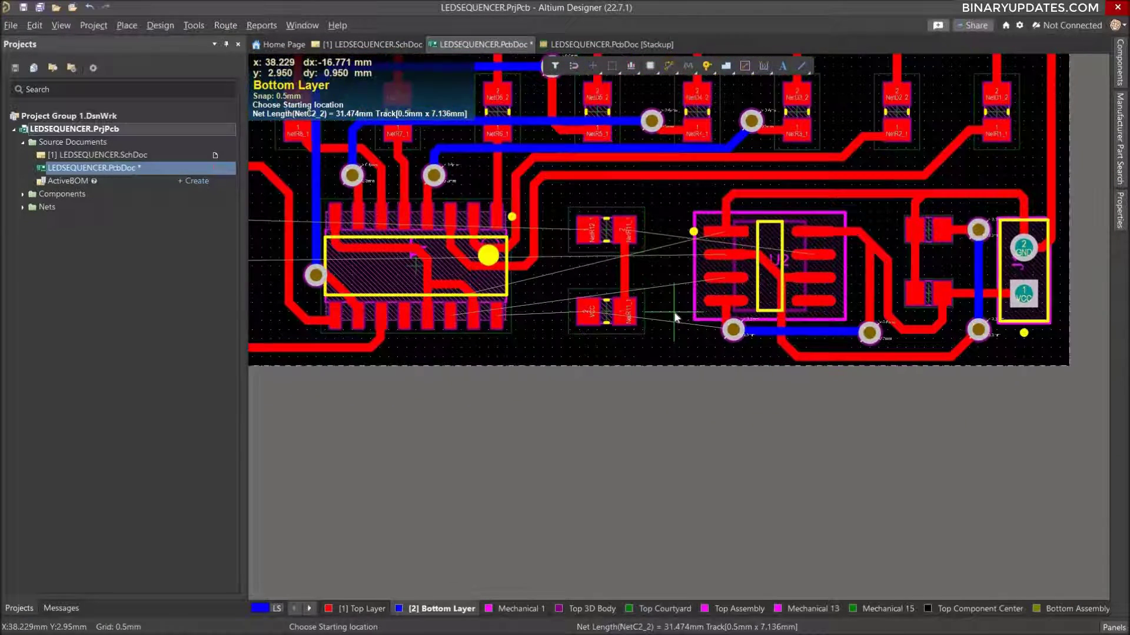
pyautogui.keyDown('ctrl'); pyautogui.scroll(-1, 583, 284); pyautogui.keyUp('ctrl')
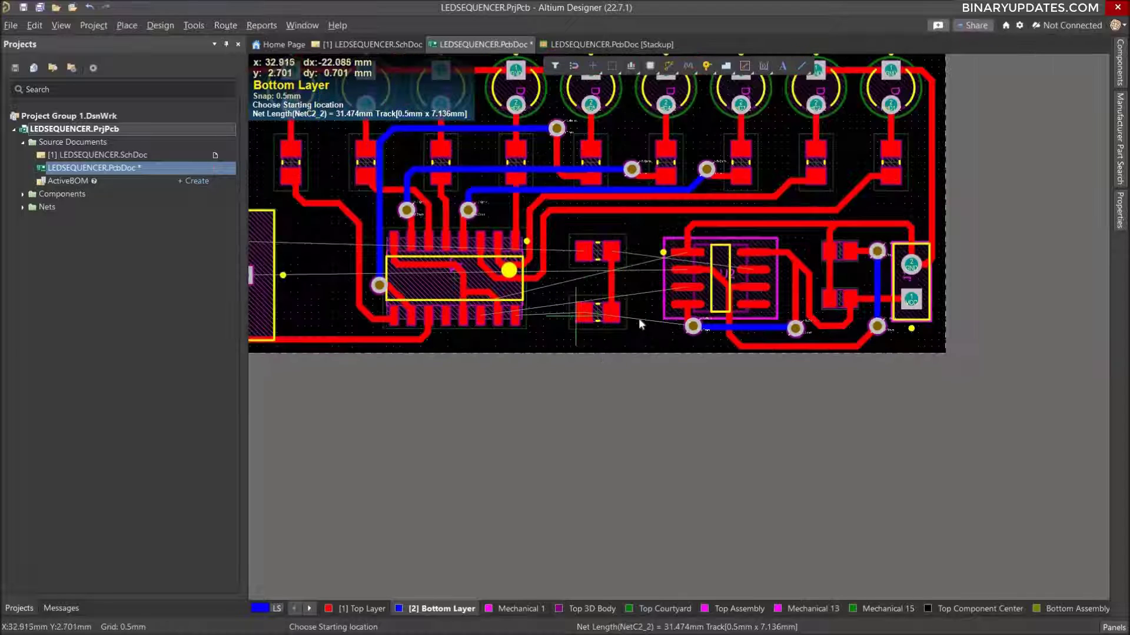
pyautogui.moveTo(583, 276); pyautogui.dragTo(785, 387, button='right')
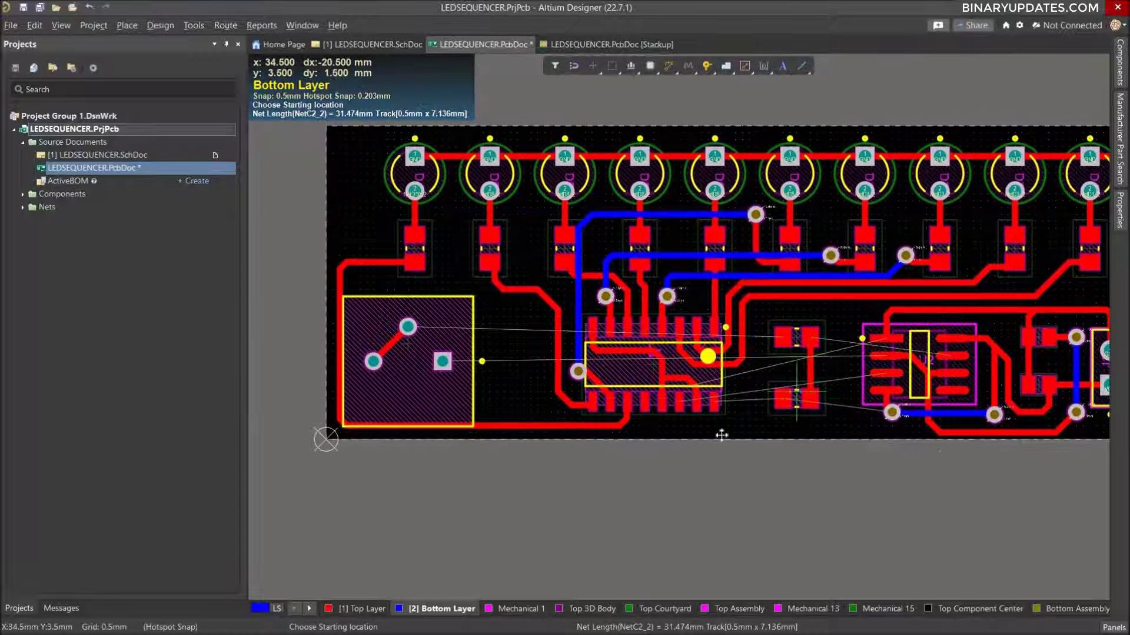
pyautogui.press('Escape')
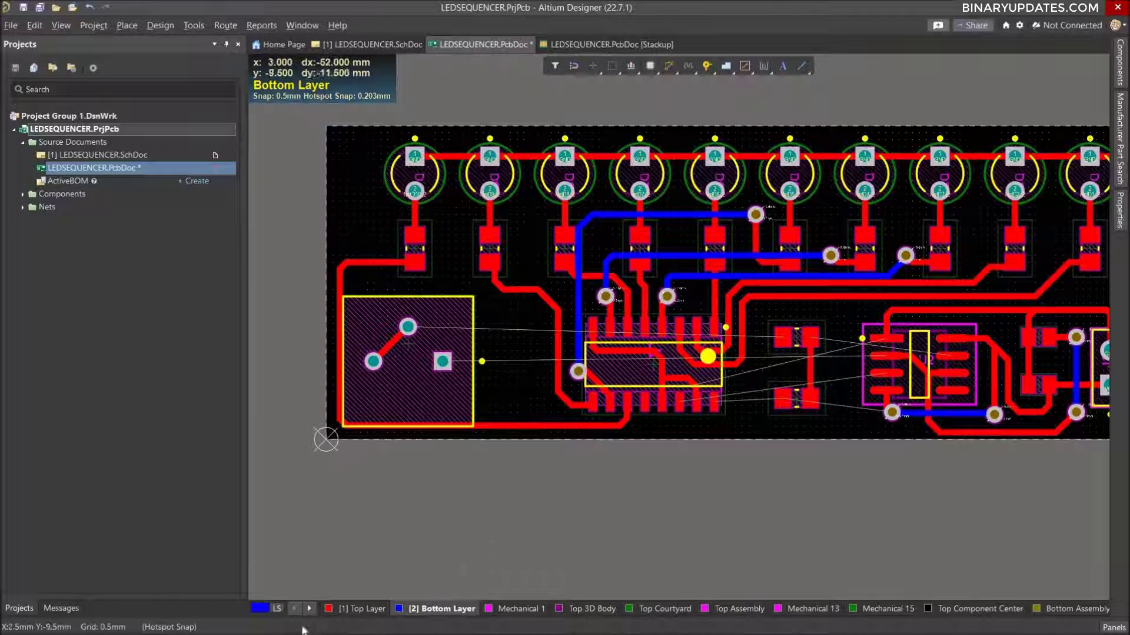
# Route short Top Layer stubs from the potentiometer's pin 2 (NetR12_1) and pin 1 (NetC2_2) toward U1, ending at x 13 mm.
pyautogui.click(347, 612)
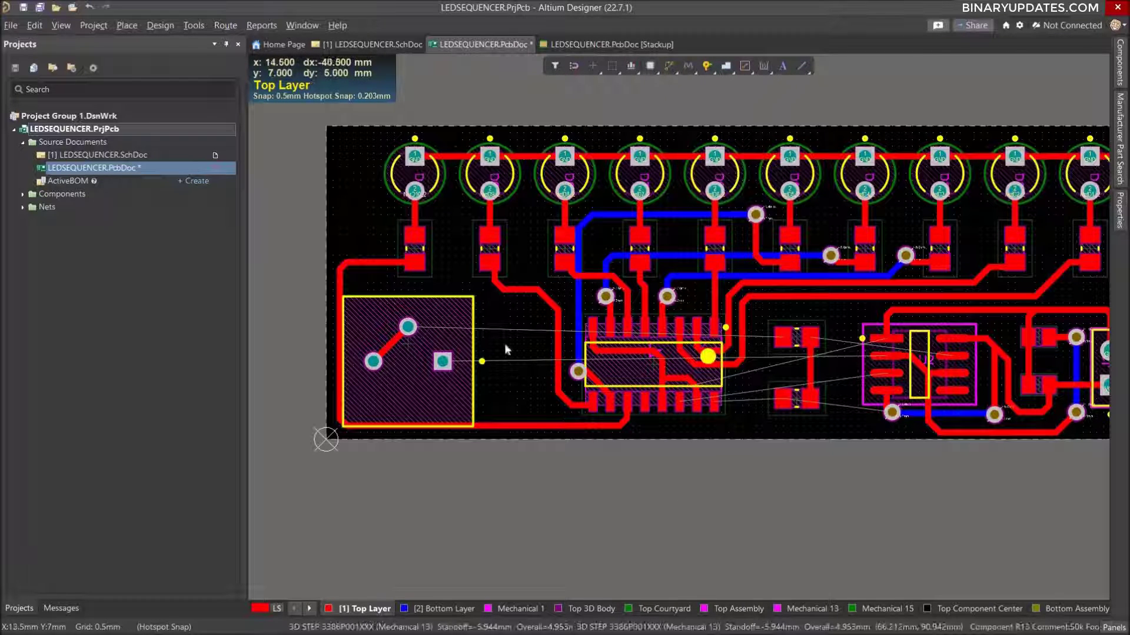
pyautogui.keyDown('ctrl'); pyautogui.scroll(1, 494, 356); pyautogui.keyUp('ctrl')
pyautogui.keyDown('ctrl'); pyautogui.scroll(2, 494, 355); pyautogui.keyUp('ctrl')
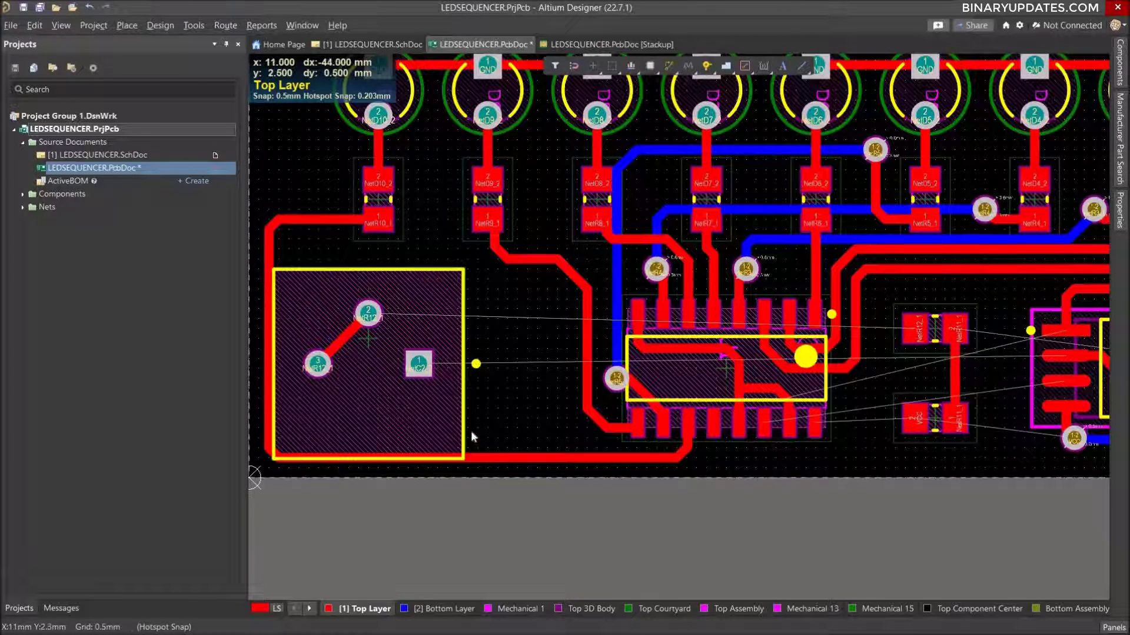
pyautogui.hotkey('ctrl', 'w')
pyautogui.click(368, 313)
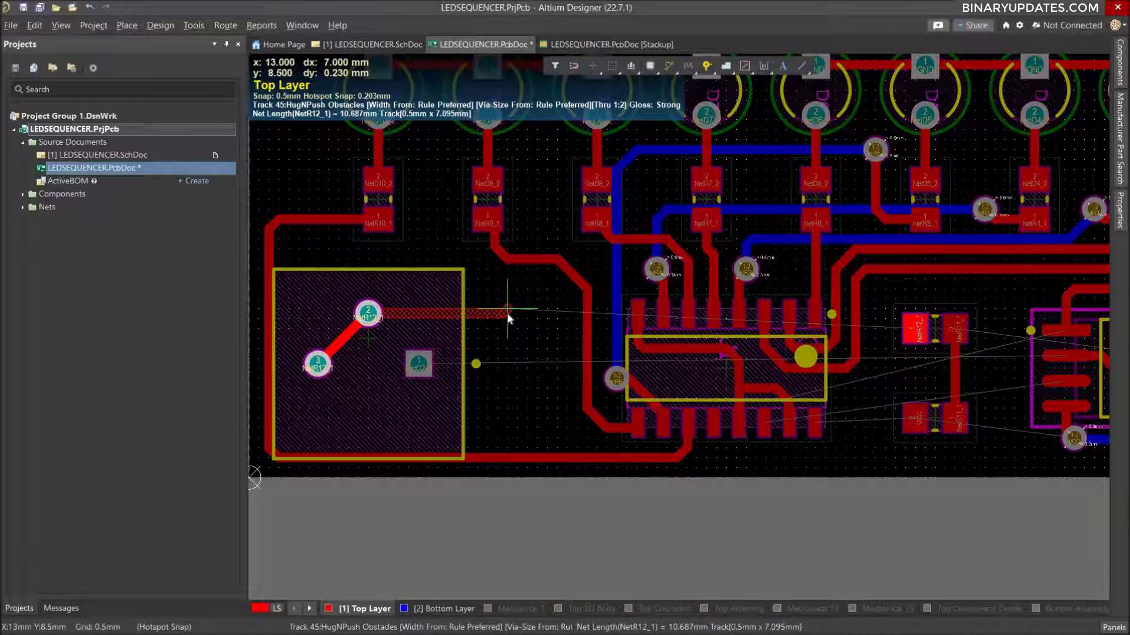
pyautogui.click(507, 312)
pyautogui.press('Escape')
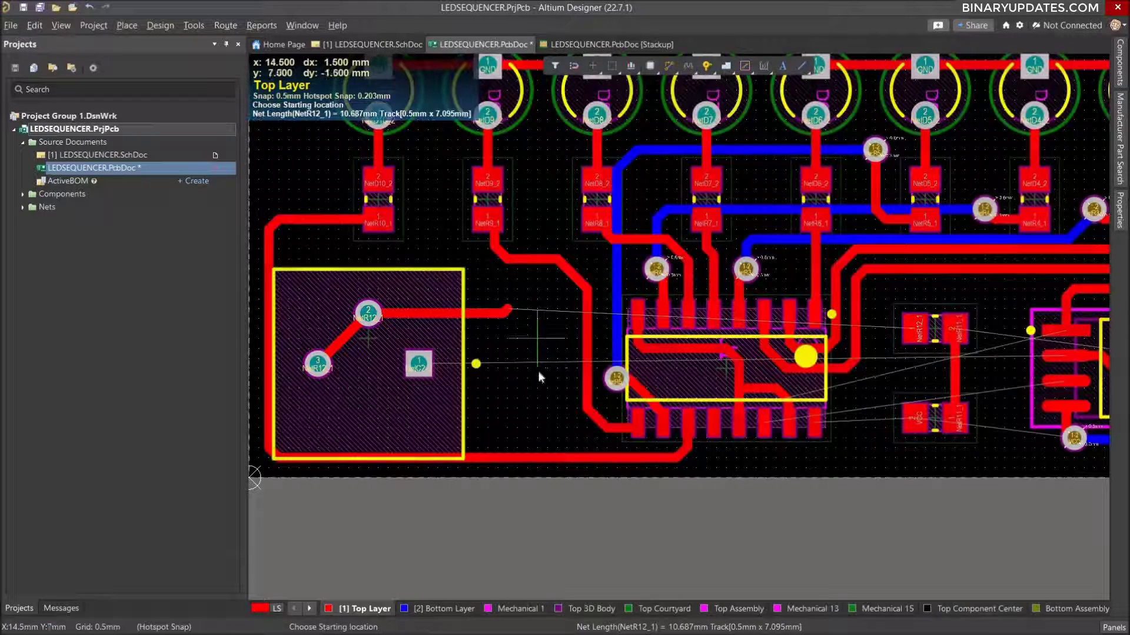
pyautogui.click(428, 367)
pyautogui.click(508, 362)
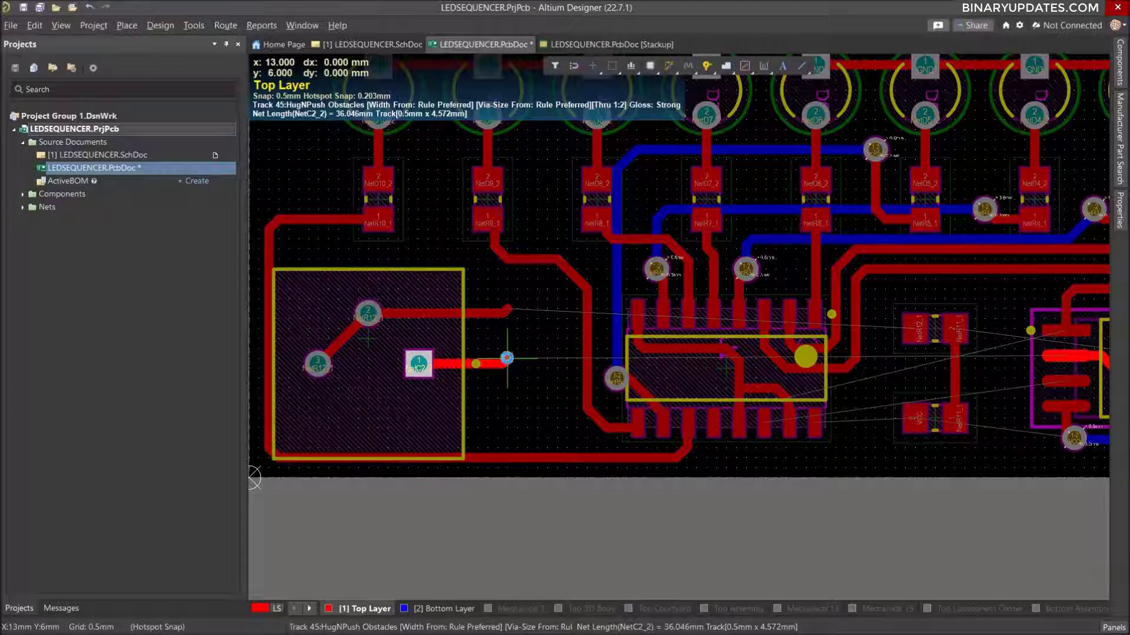
pyautogui.press('Escape')
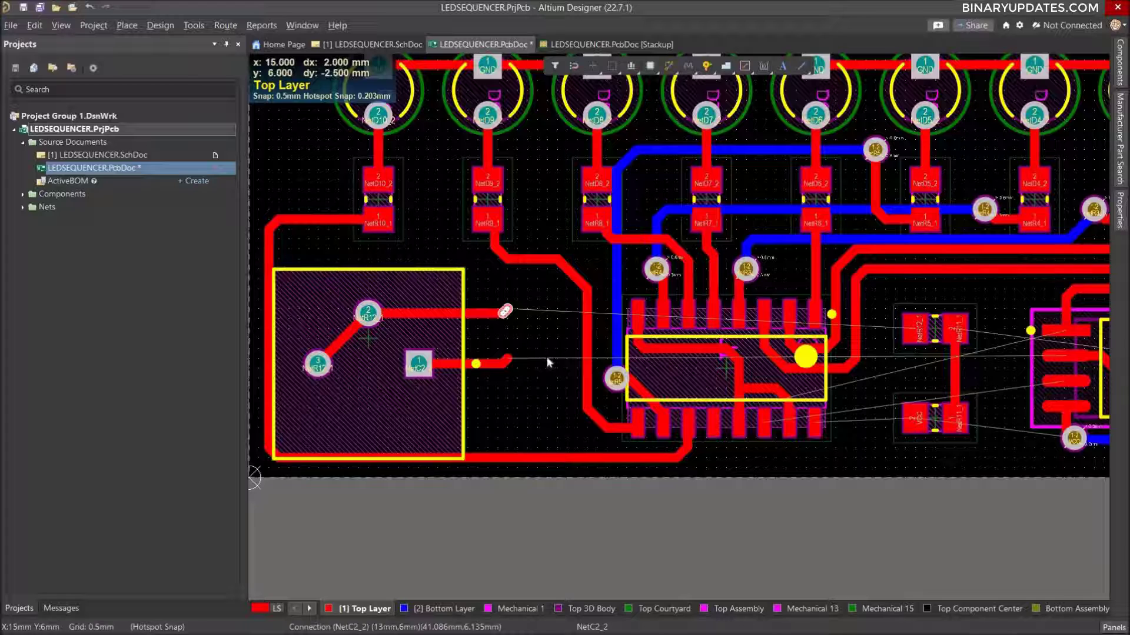
# Delete the small angled end segments of both potentiometer stubs.
pyautogui.press('Delete')
pyautogui.click(509, 361)
pyautogui.press('Delete')
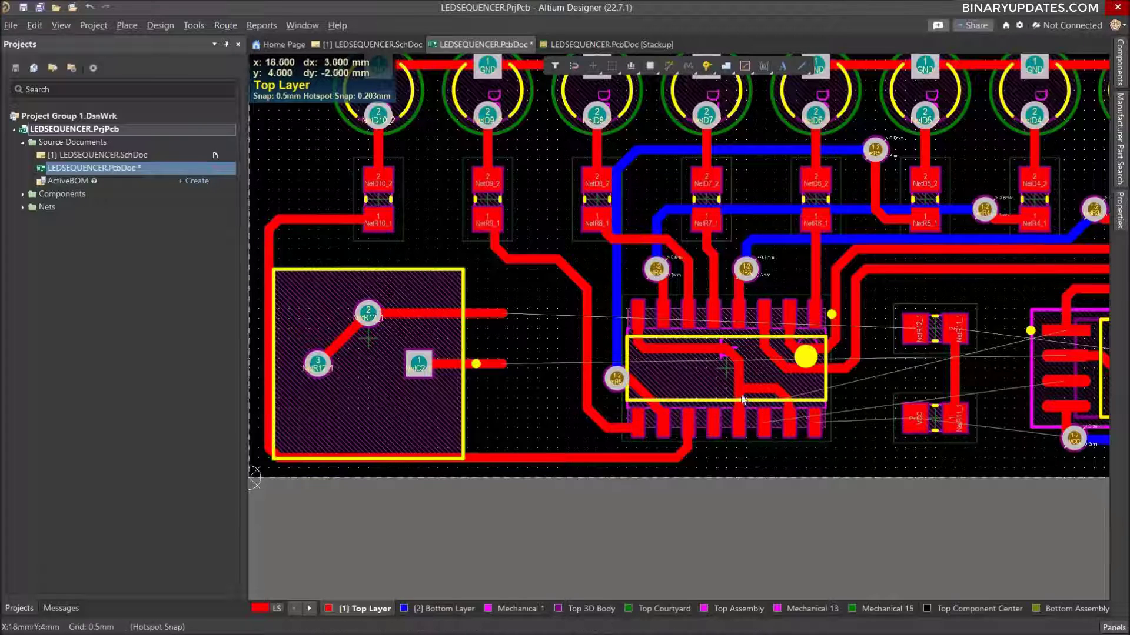
# Route a diagonal Top Layer stub for NetR11_1 from U2 pin 7 to x 43.5, y 8 mm inside the U2 footprint.
pyautogui.keyDown('ctrl'); pyautogui.scroll(-2, 757, 370); pyautogui.keyUp('ctrl')
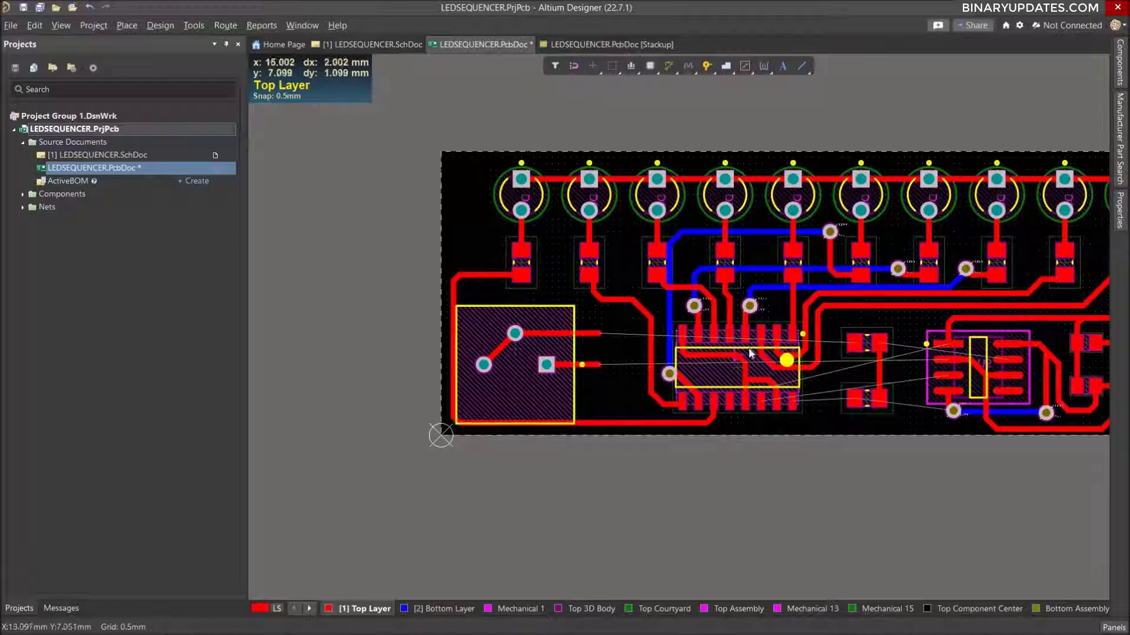
pyautogui.keyDown('ctrl'); pyautogui.scroll(2, 750, 353); pyautogui.keyUp('ctrl')
pyautogui.moveTo(958, 306); pyautogui.dragTo(837, 298, button='right')
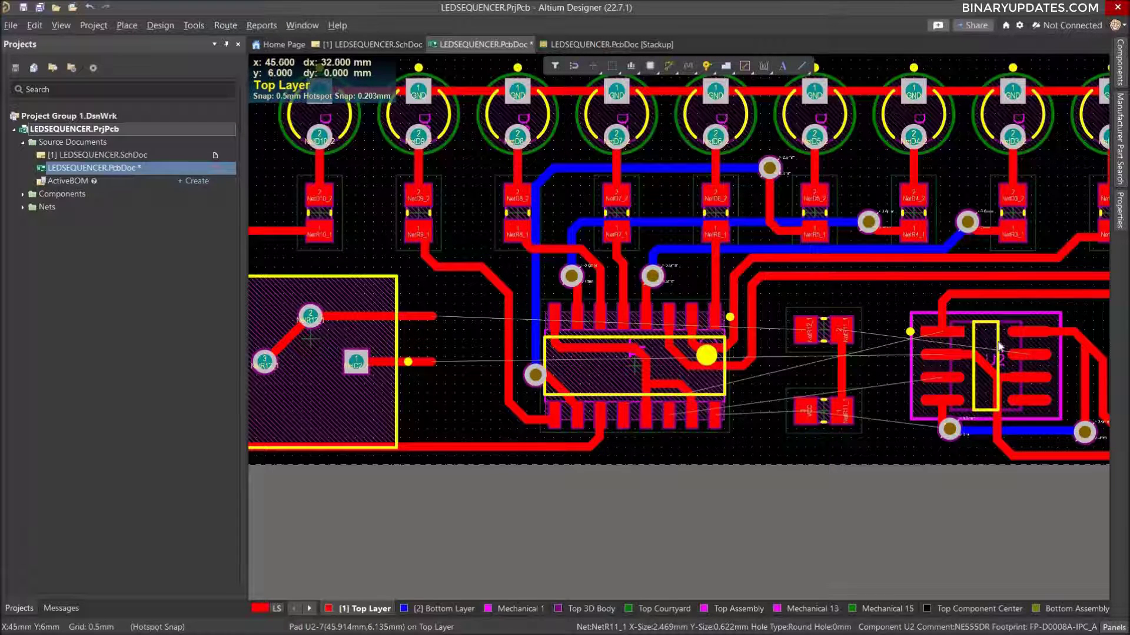
pyautogui.moveTo(994, 347); pyautogui.dragTo(887, 345, button='right')
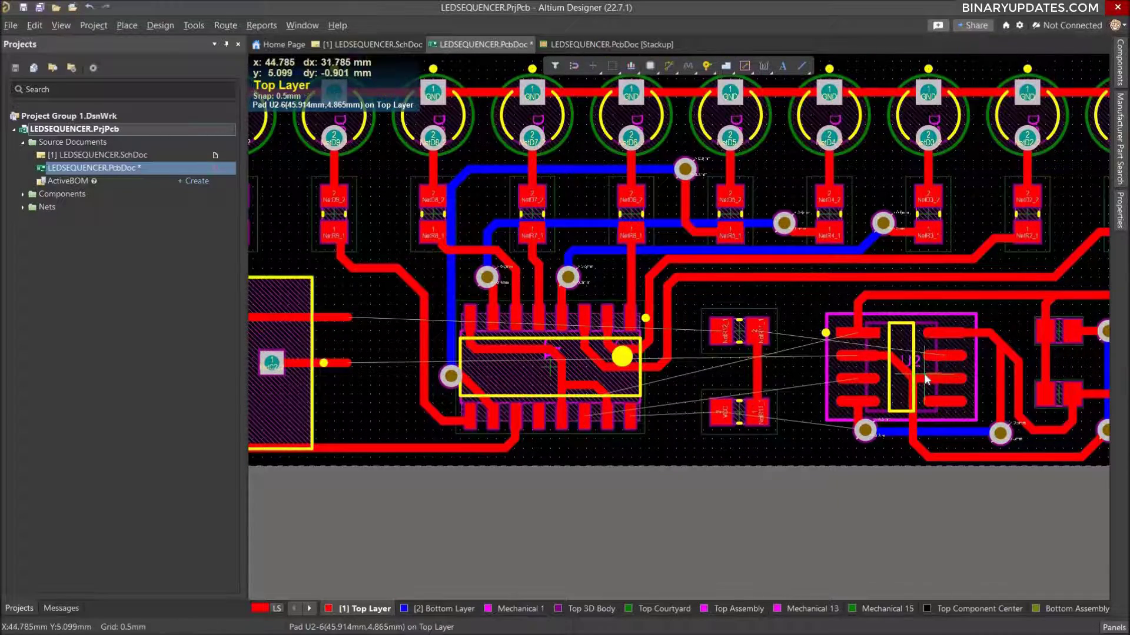
pyautogui.keyDown('ctrl'); pyautogui.scroll(2, 944, 362); pyautogui.keyUp('ctrl')
pyautogui.hotkey('ctrl', 'w')
pyautogui.click(962, 345)
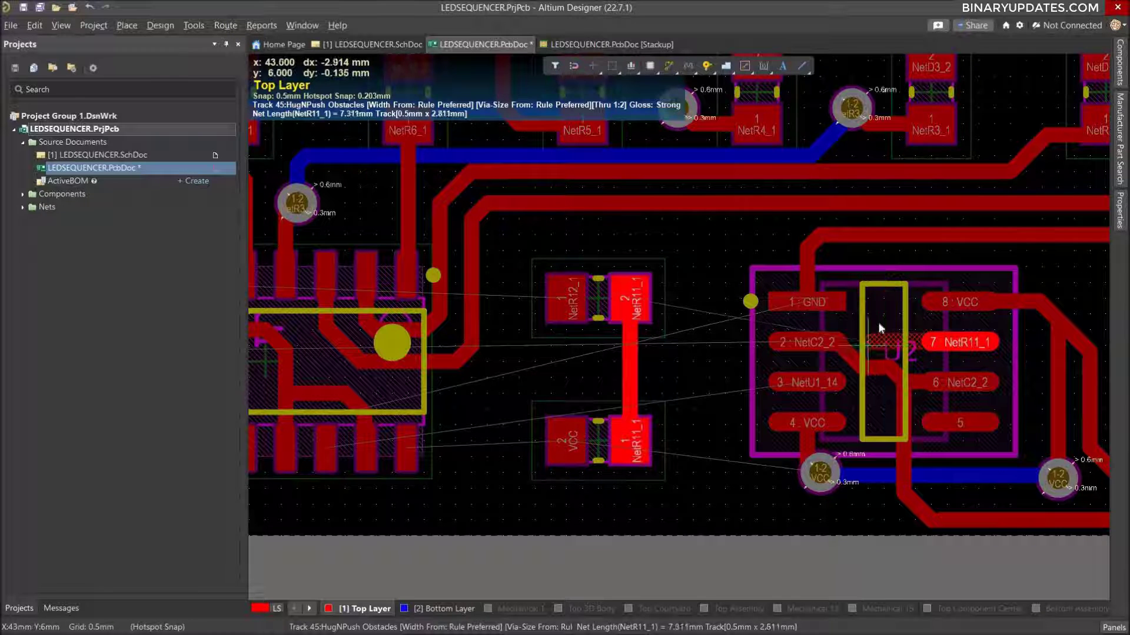
pyautogui.click(884, 281)
pyautogui.press('Escape')
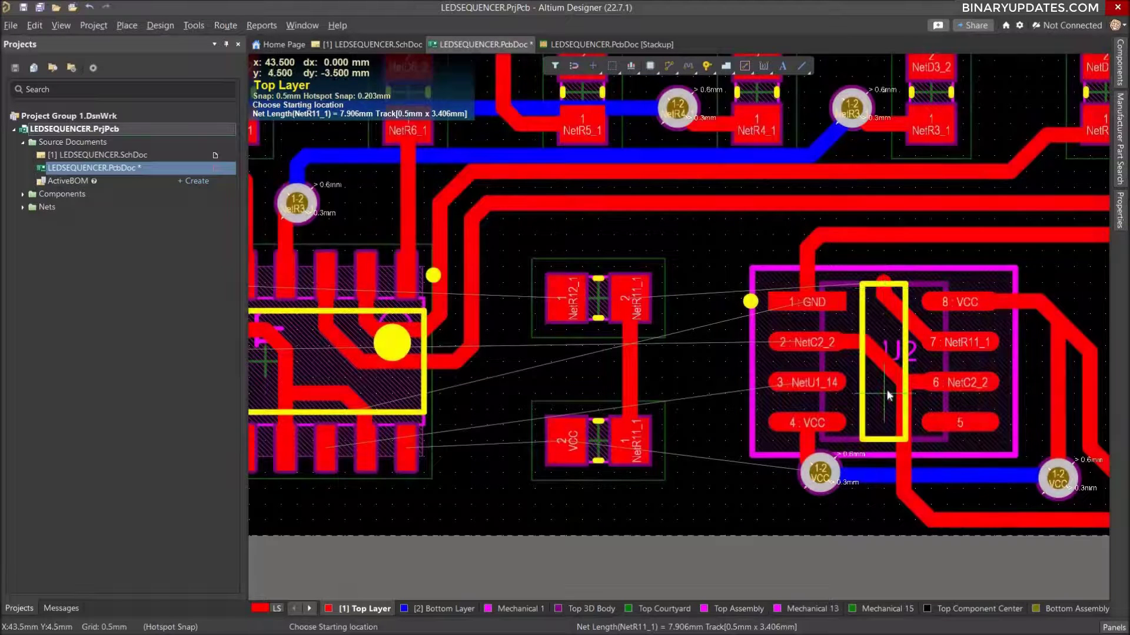
# Delete the short vertical end segment of the NetR11_1 stub inside the U2 footprint.
pyautogui.press('Escape')
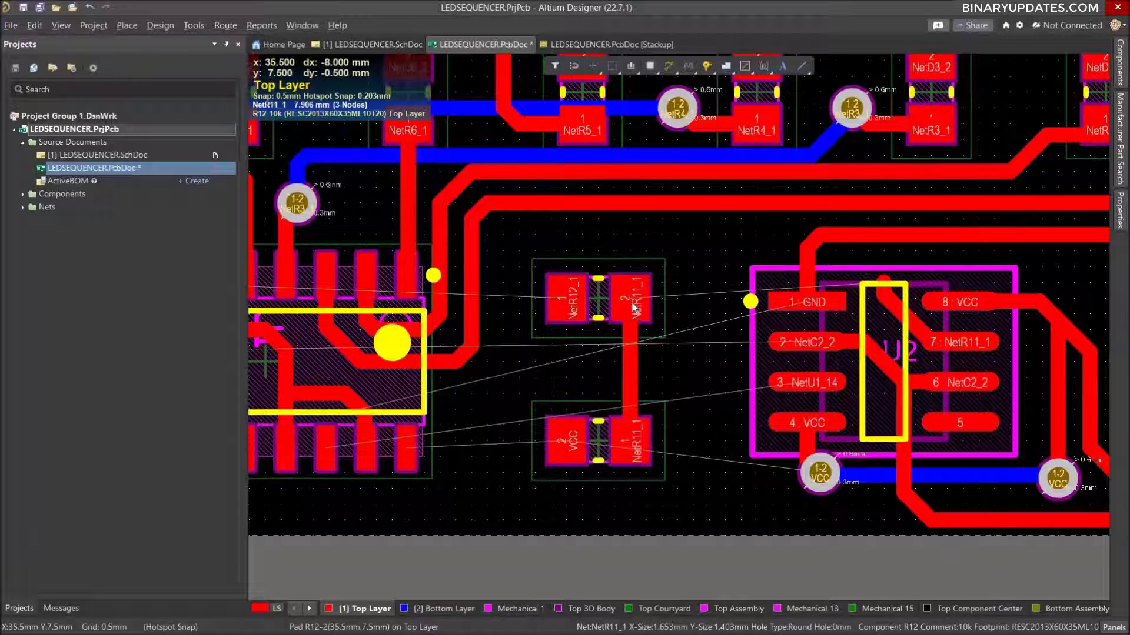
pyautogui.click(885, 290)
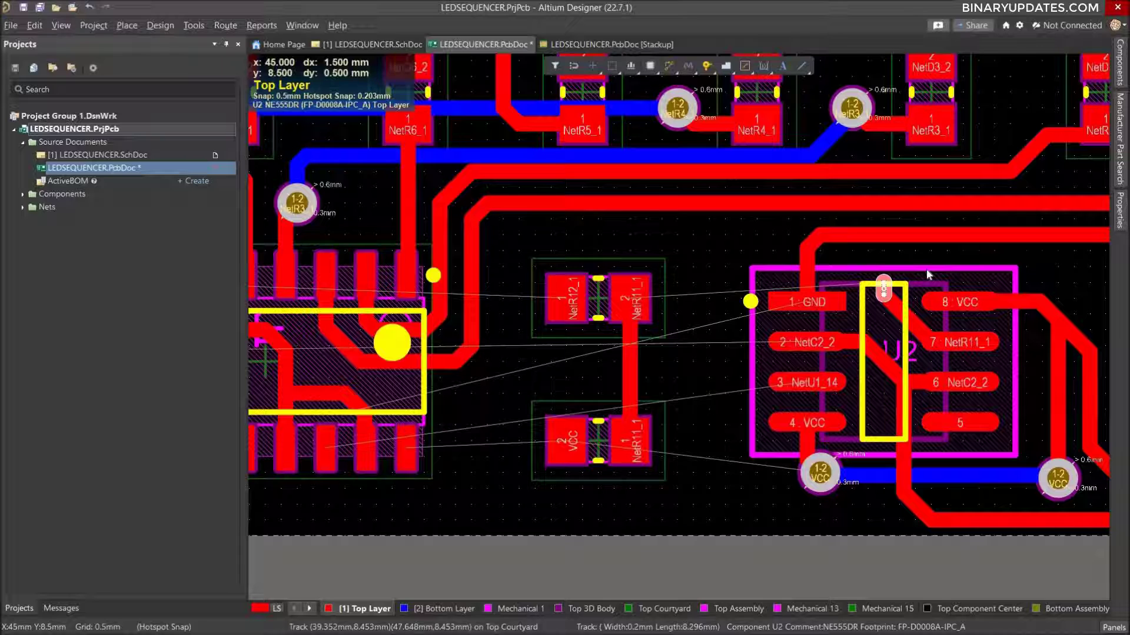
pyautogui.press('Delete')
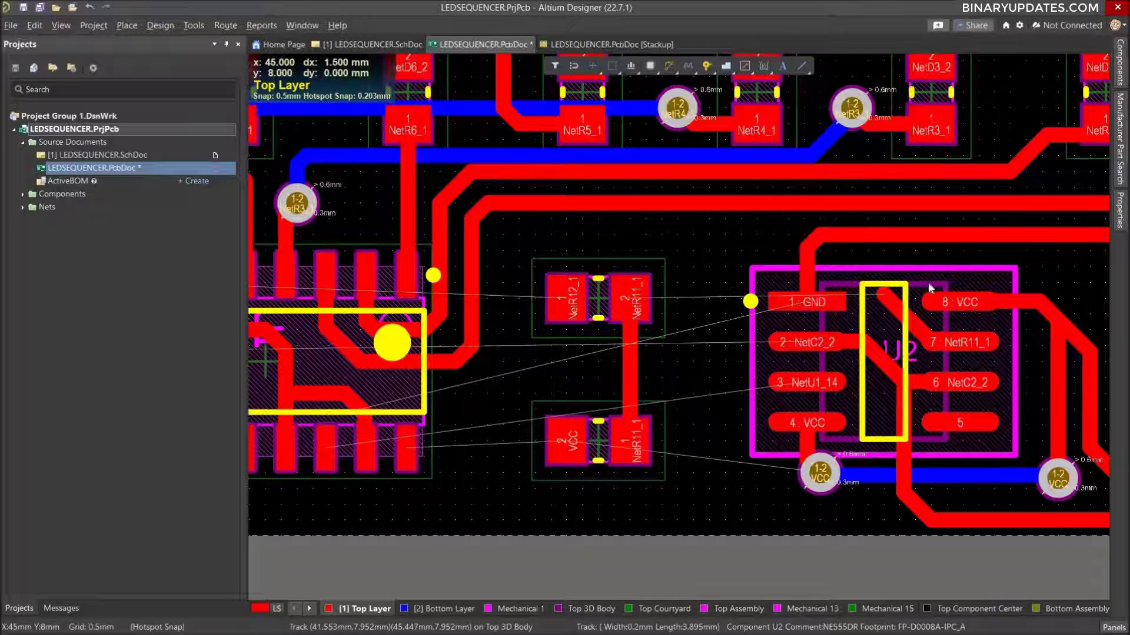
# Route a 2 mm horizontal Top Layer stub from R12 pad 2 (NetR11_1) toward U2, ending at x 37.5, y 7.5 mm.
pyautogui.click(635, 301)
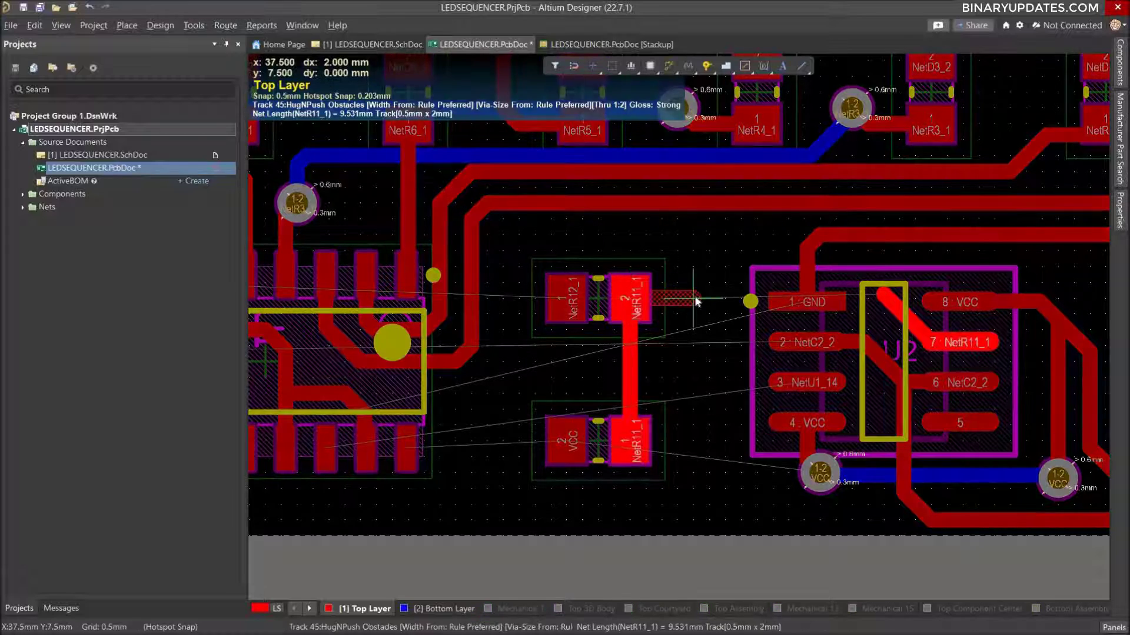
pyautogui.click(696, 301)
pyautogui.rightClick(696, 302)
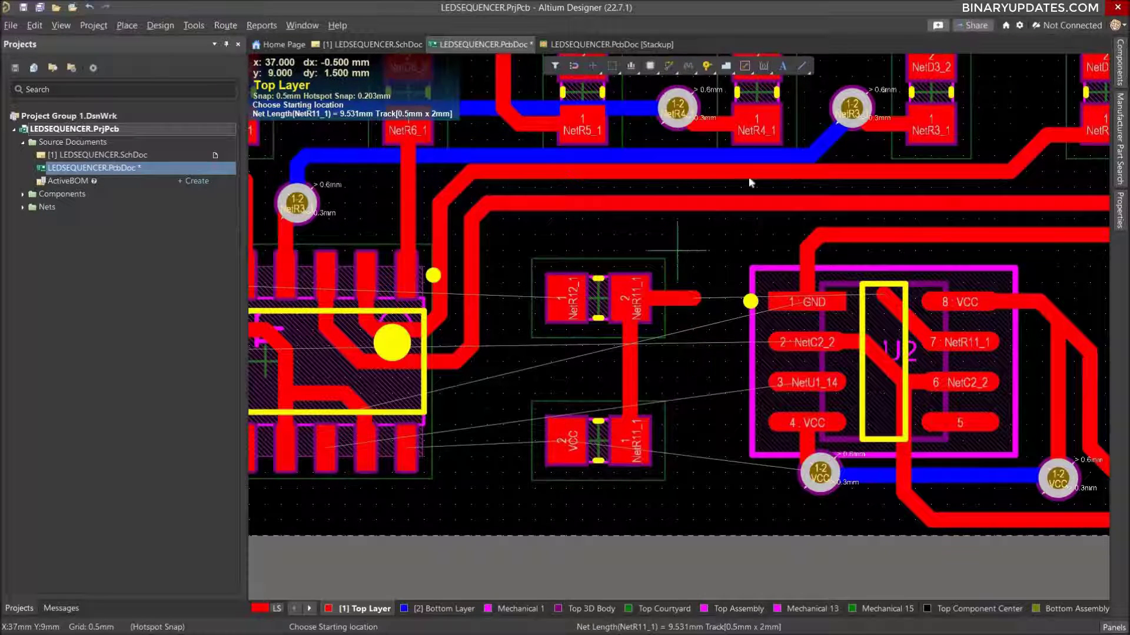
# Place vias on the free ends of the two NetR11_1 stubs, beside R12 and inside the U2 footprint.
pyautogui.click(706, 65)
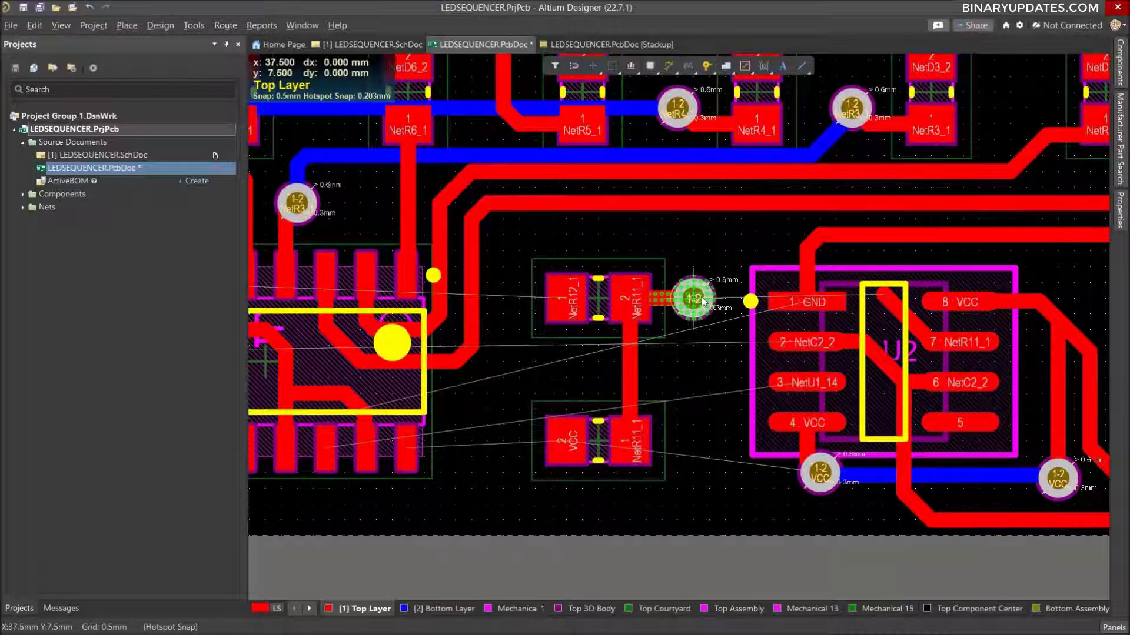
pyautogui.click(703, 301)
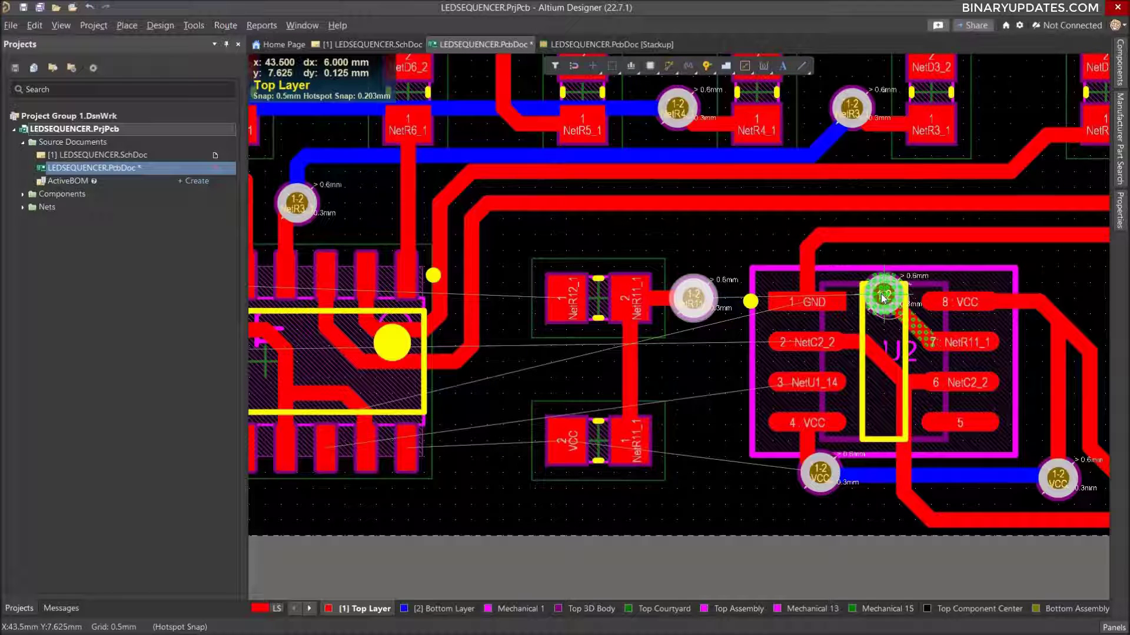
pyautogui.click(883, 296)
pyautogui.rightClick(888, 414)
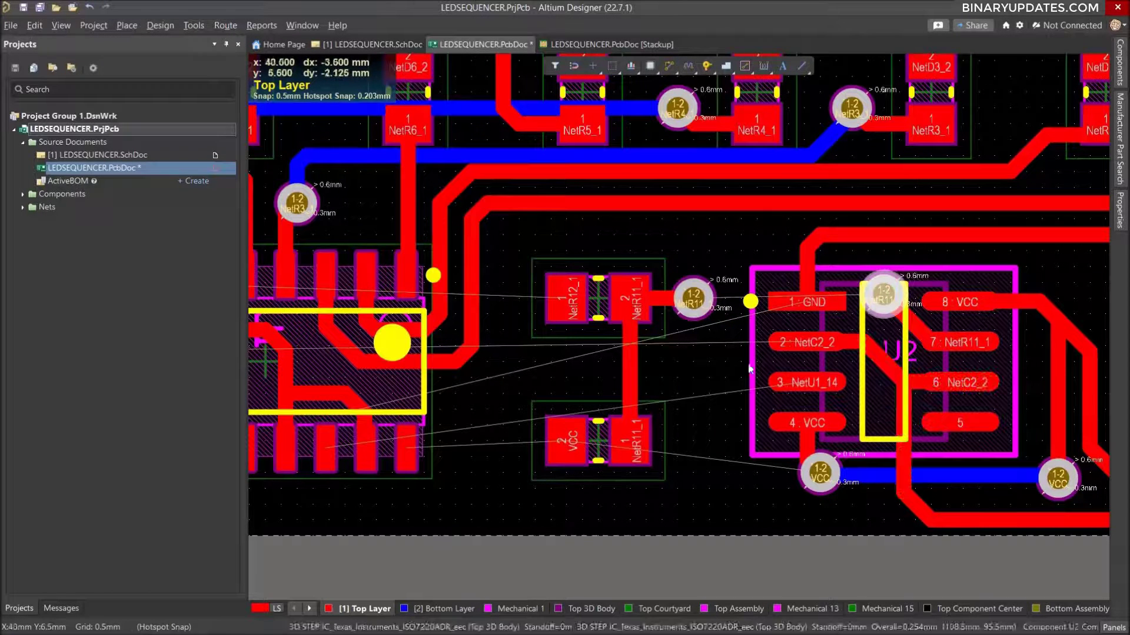
# Connect the two NetR11_1 vias between R12 and U2 with a horizontal Bottom Layer track.
pyautogui.click(450, 607)
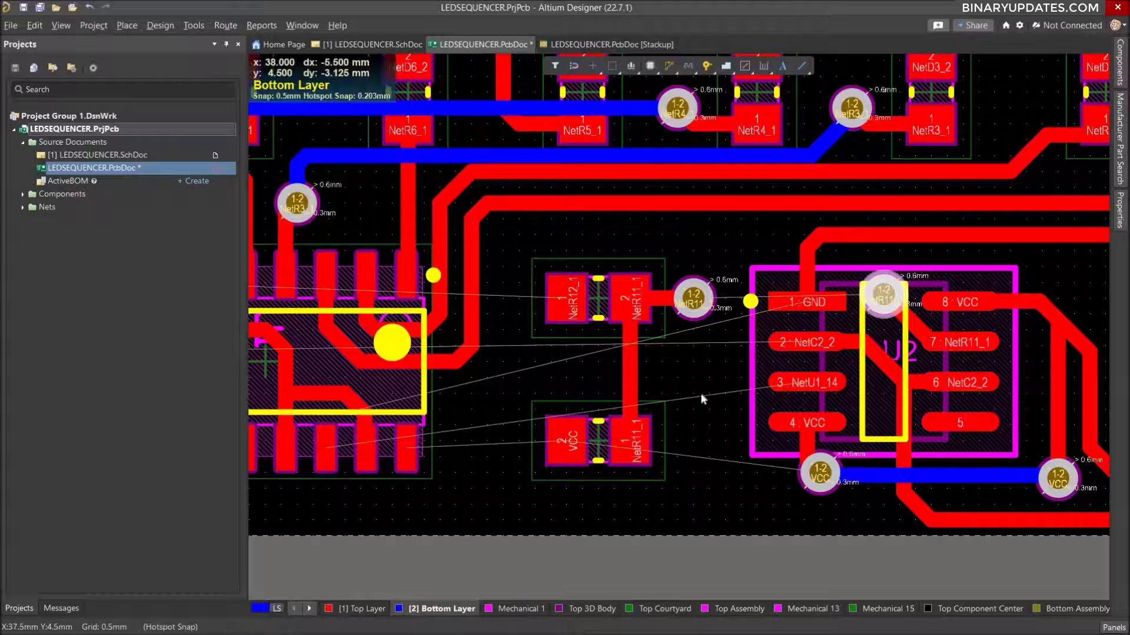
pyautogui.hotkey('ctrl', 'w')
pyautogui.click(696, 304)
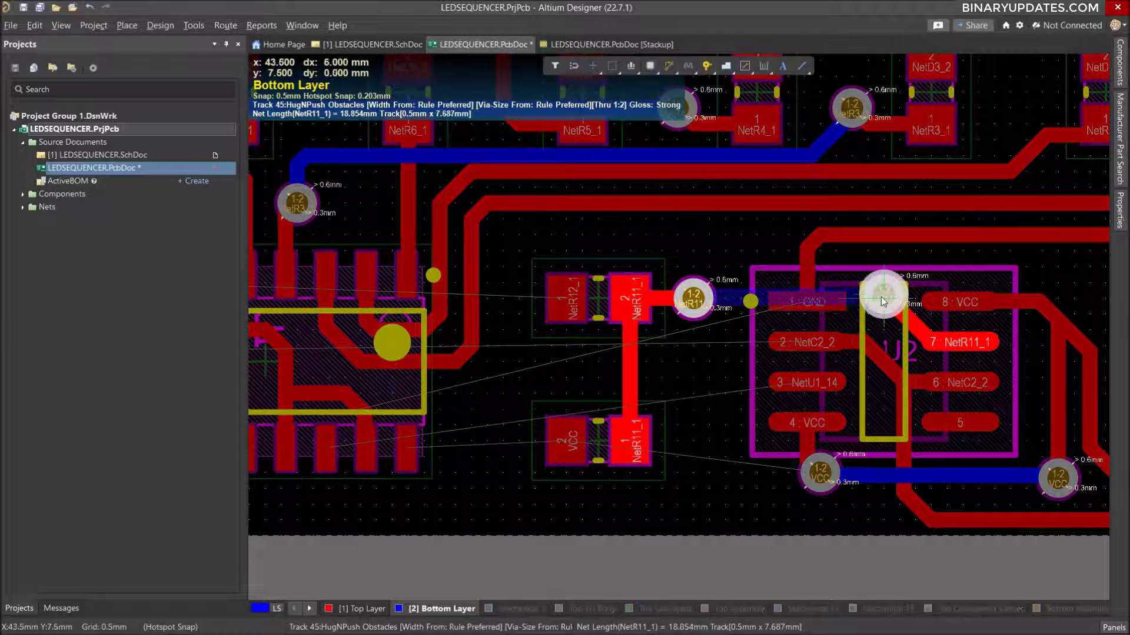
pyautogui.click(888, 299)
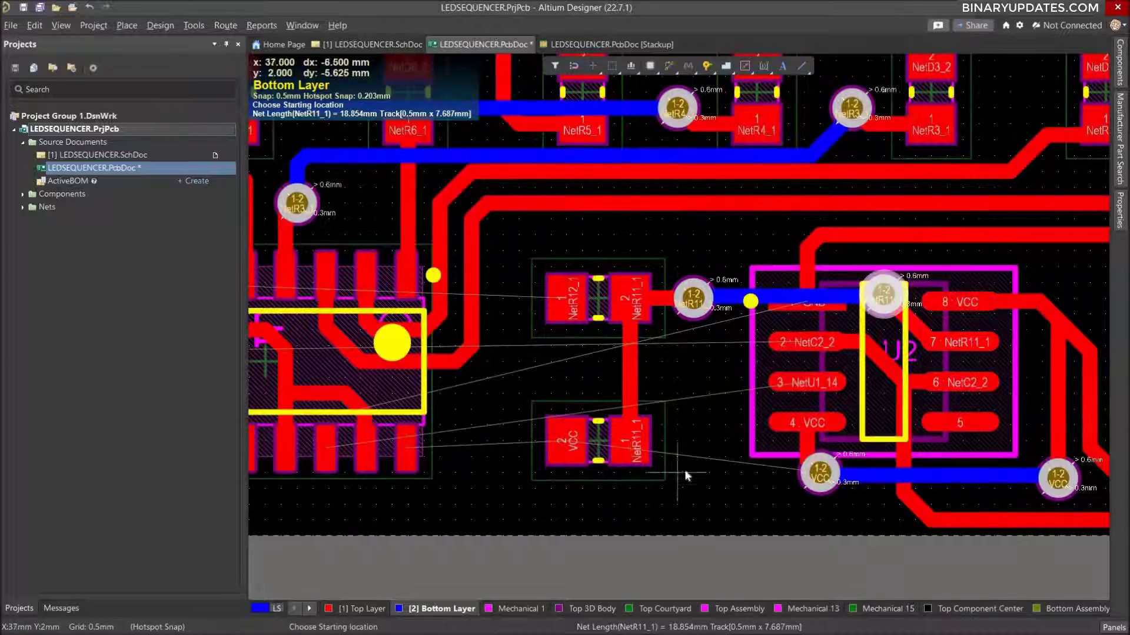
# Route a Top Layer GND track from the bend inside U1, passing above R12, to the GND track over U2 pin 1 at x 41.5, y 9.5 mm.
pyautogui.keyDown('ctrl'); pyautogui.scroll(-3, 736, 412); pyautogui.keyUp('ctrl')
pyautogui.keyDown('ctrl'); pyautogui.scroll(2, 732, 401); pyautogui.keyUp('ctrl')
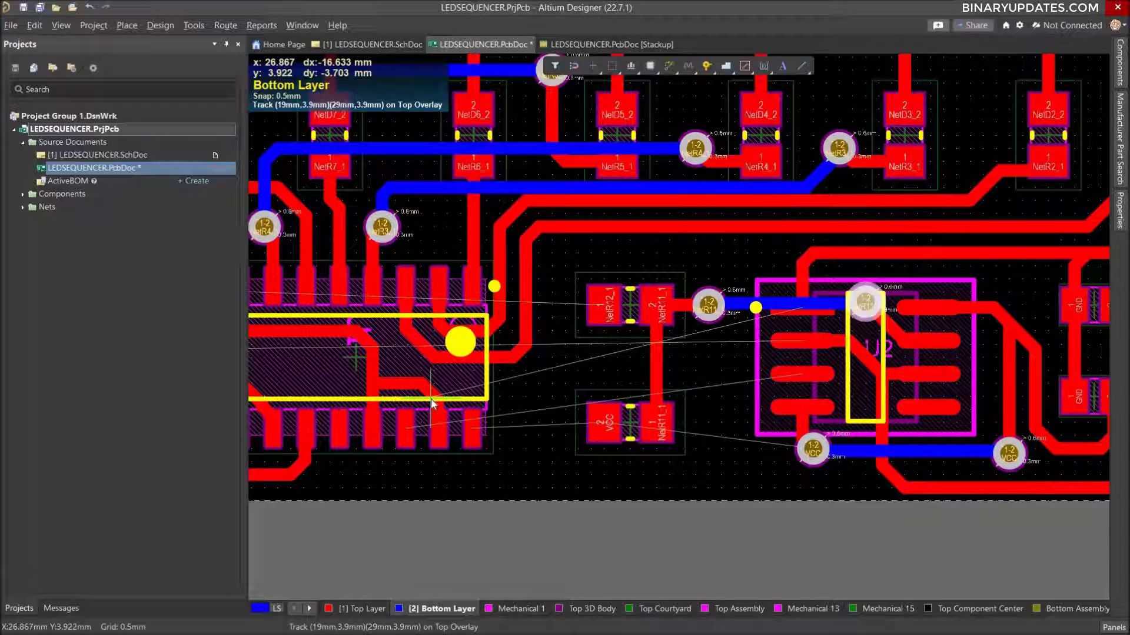
pyautogui.click(347, 609)
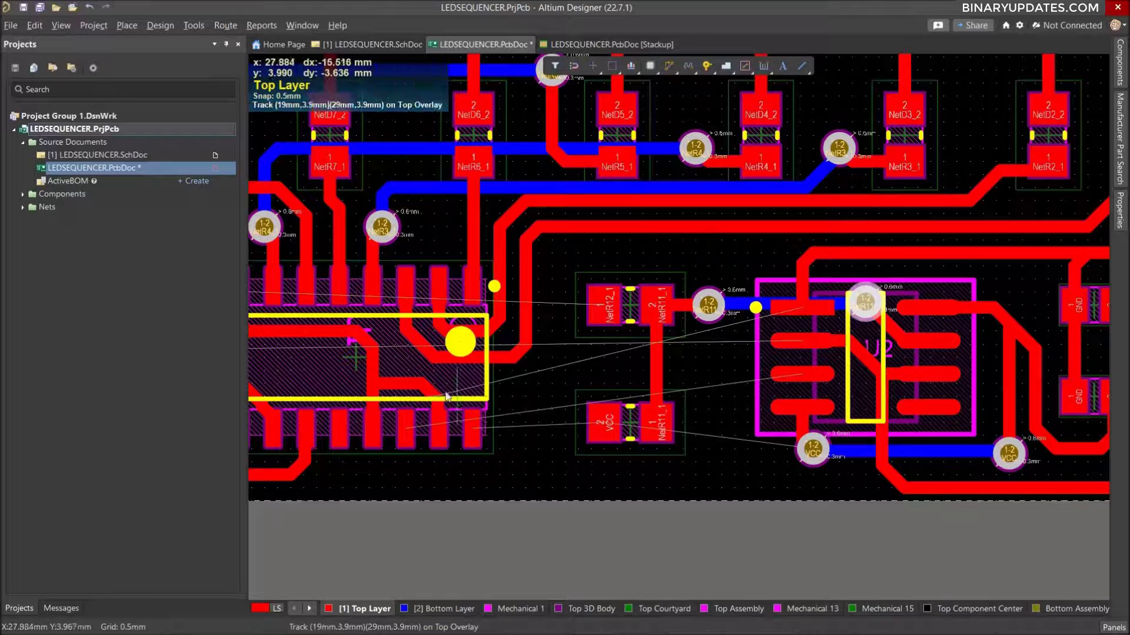
pyautogui.hotkey('ctrl', 'w')
pyautogui.click(444, 392)
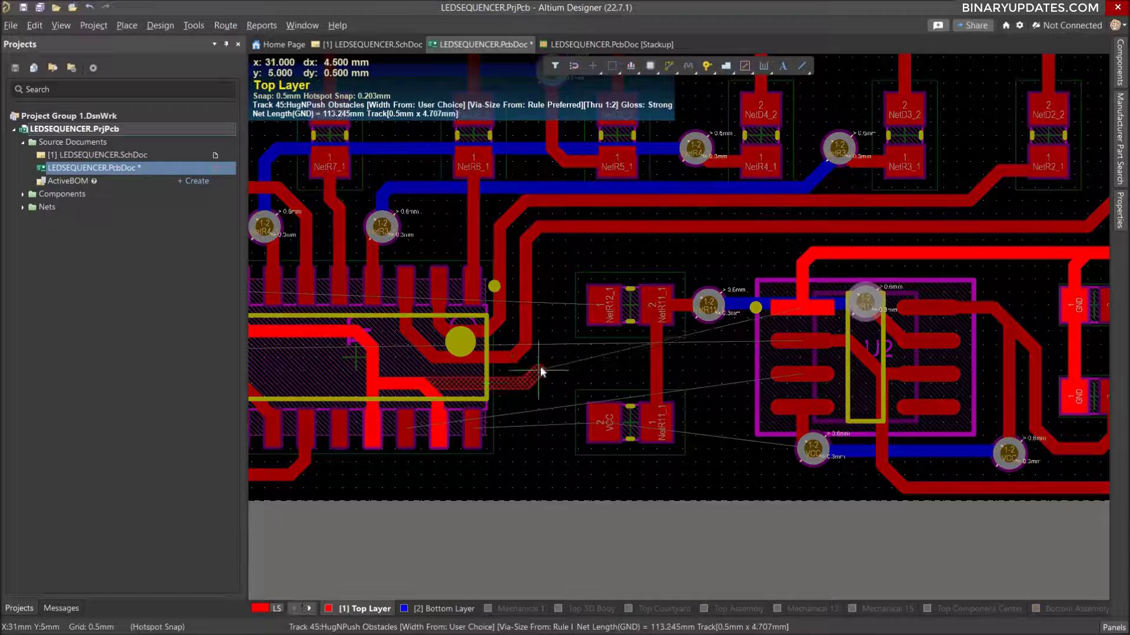
pyautogui.click(552, 356)
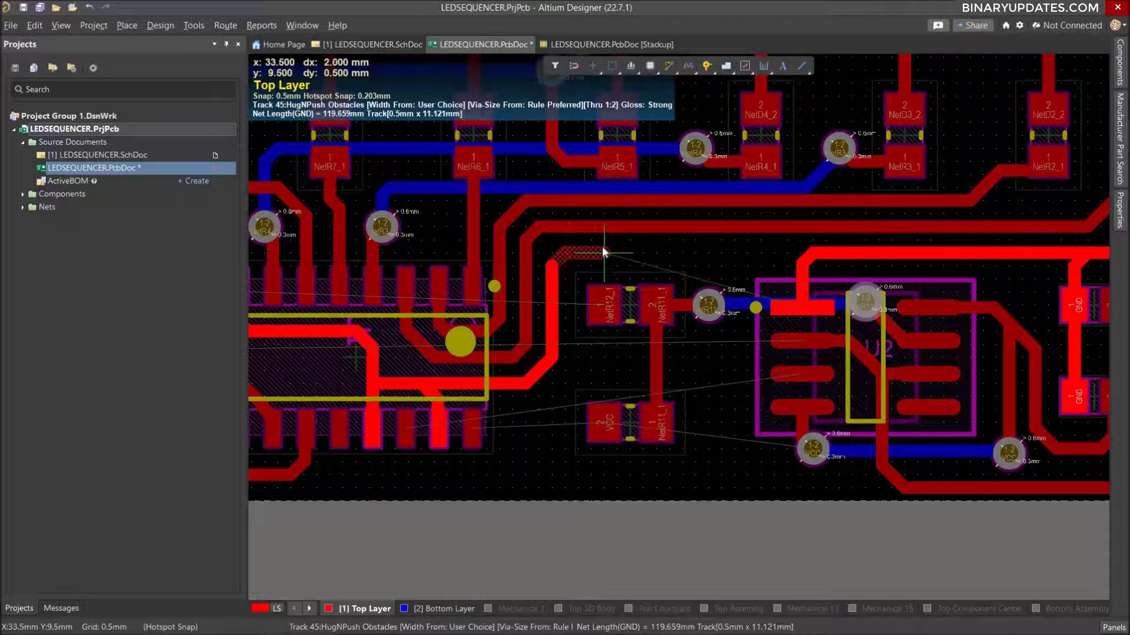
pyautogui.click(815, 254)
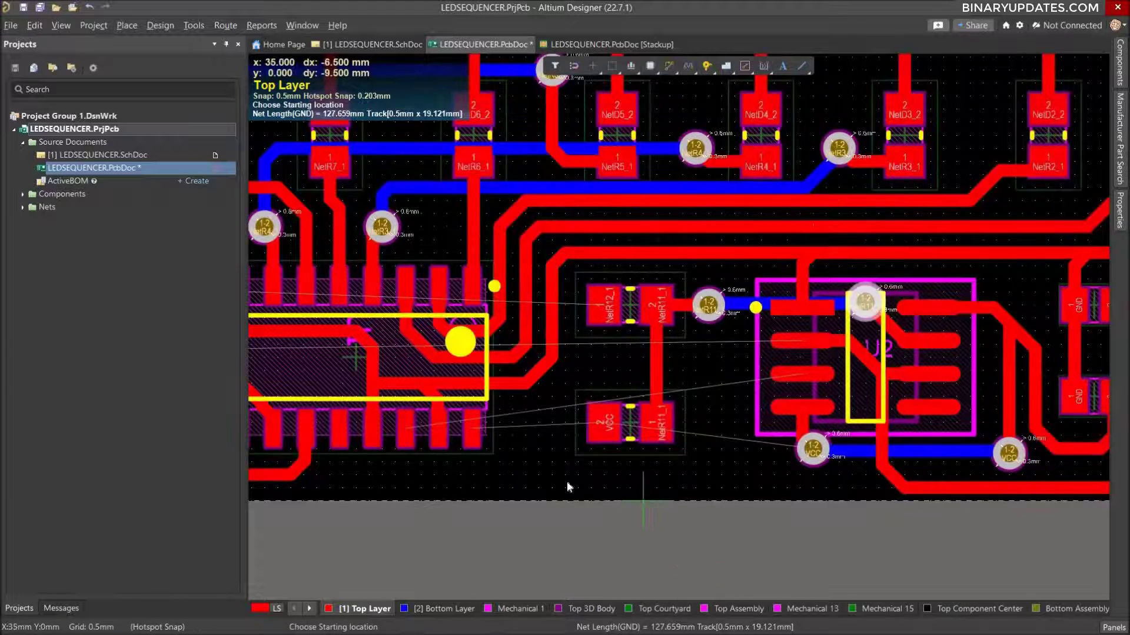
pyautogui.rightClick(526, 357)
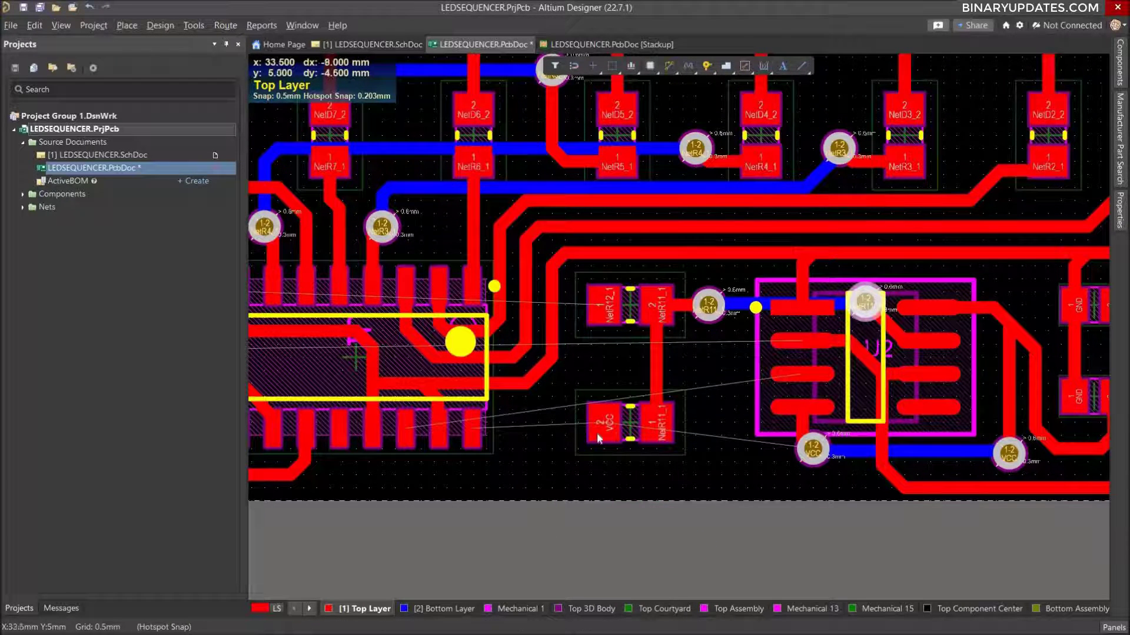
# Route a short Top Layer stub for NetU1_14 from U2 pin 3 toward R11, ending at x 38.5, y 4.5 mm.
pyautogui.keyDown('ctrl'); pyautogui.scroll(-2, 596, 433); pyautogui.keyUp('ctrl')
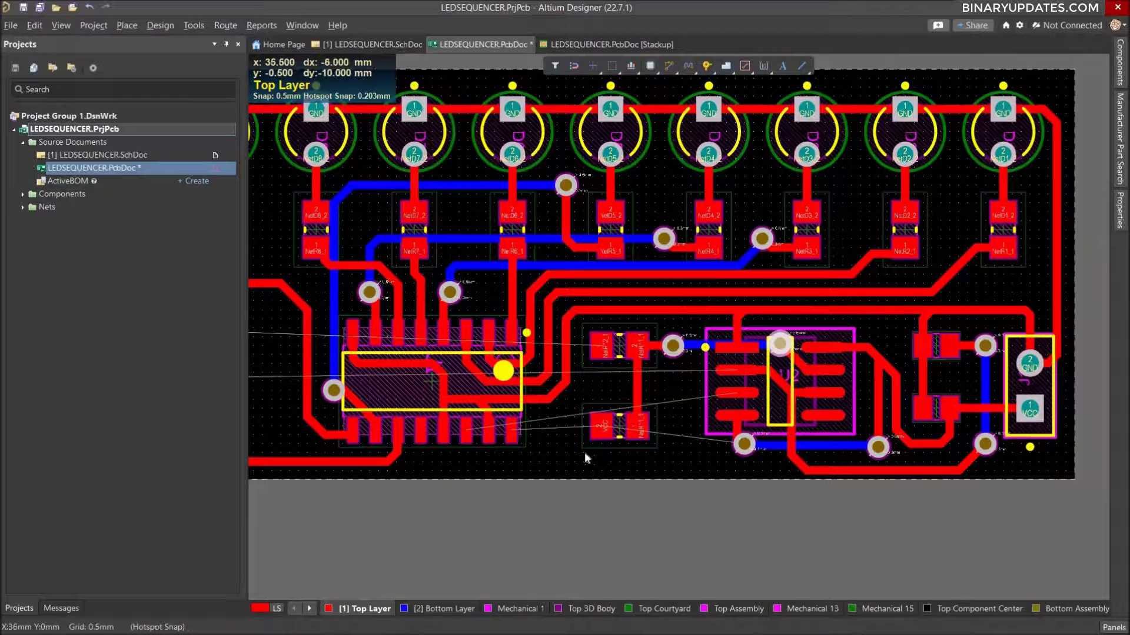
pyautogui.keyDown('ctrl'); pyautogui.scroll(1, 577, 434); pyautogui.keyUp('ctrl')
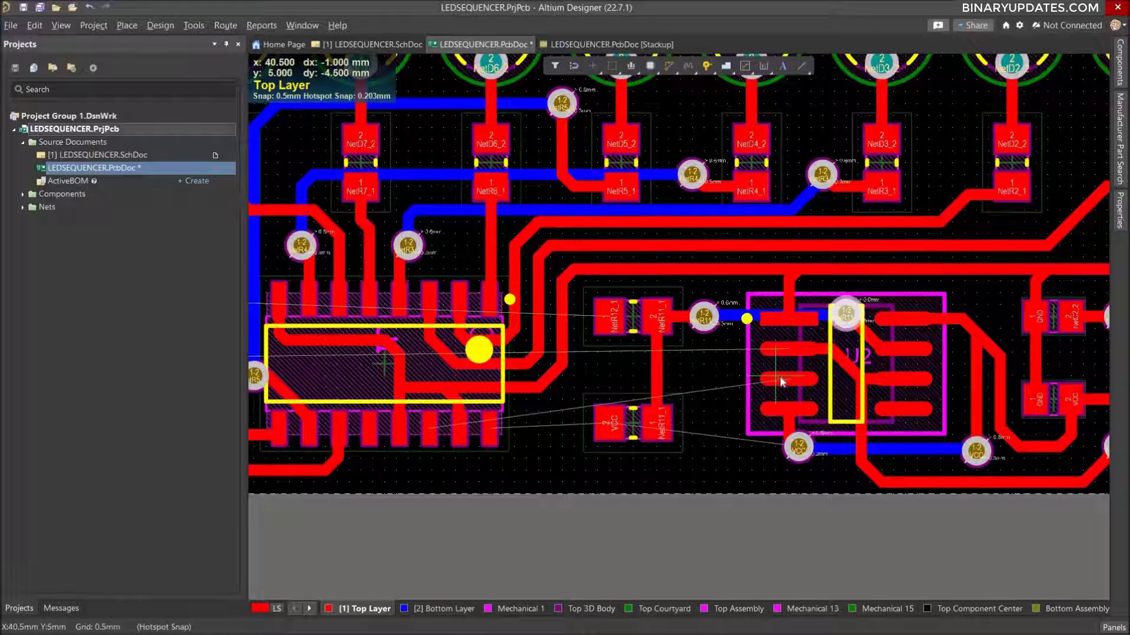
pyautogui.click(744, 384)
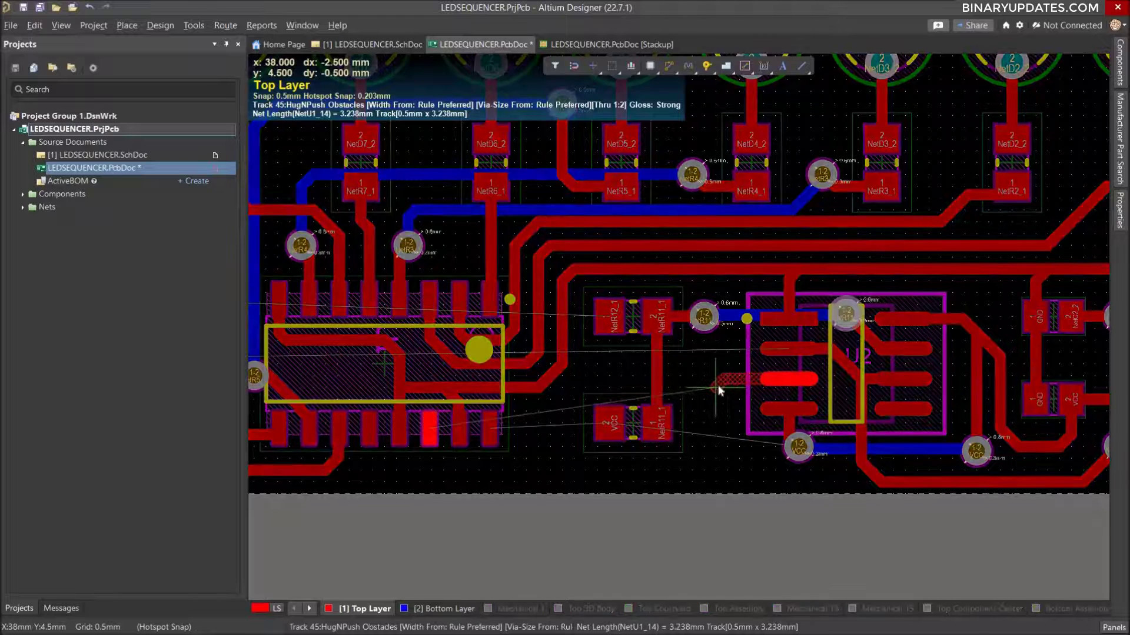
pyautogui.click(727, 389)
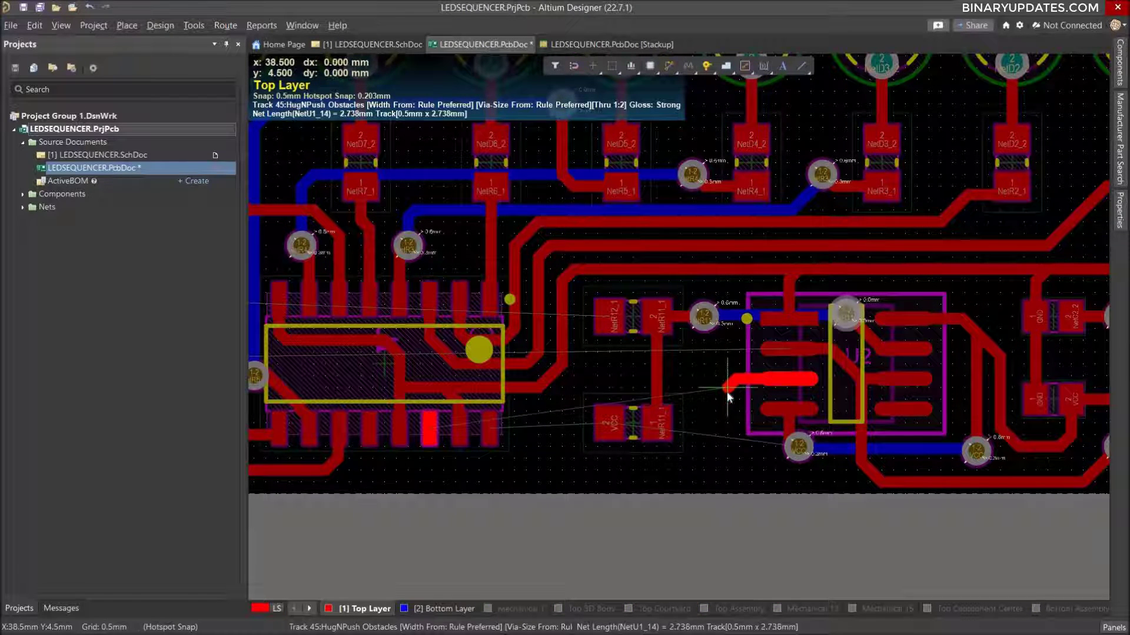
pyautogui.rightClick(726, 390)
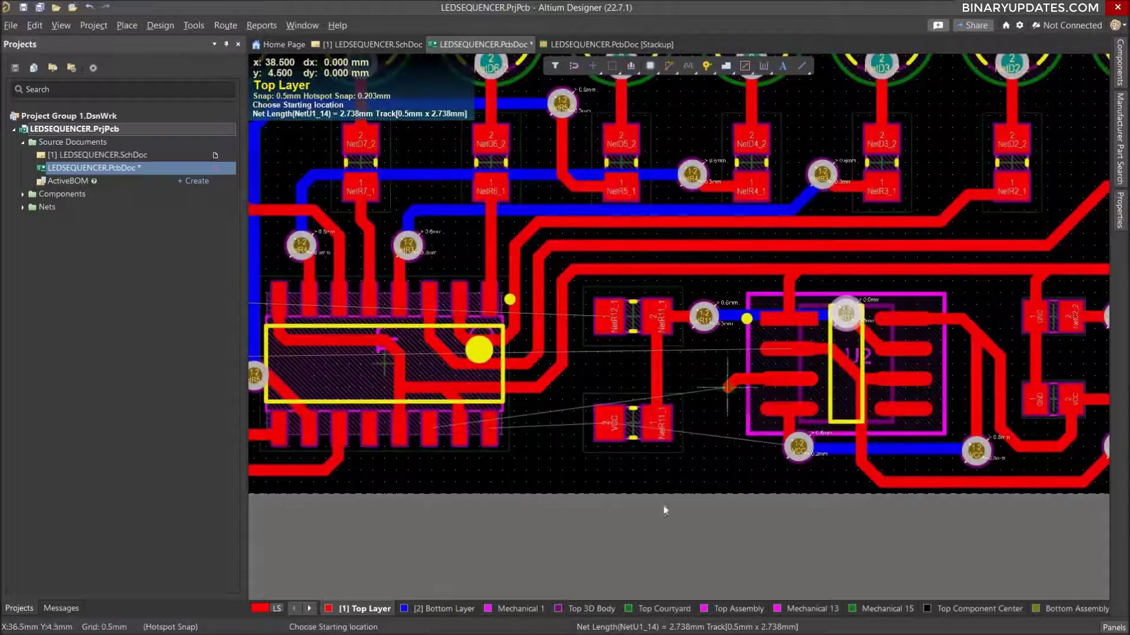
# Route the Top Layer NetU1_14 track from U1 pin 14 along y 1 mm beneath R11, ending at x 38.5, y 1.5 mm.
pyautogui.click(433, 450)
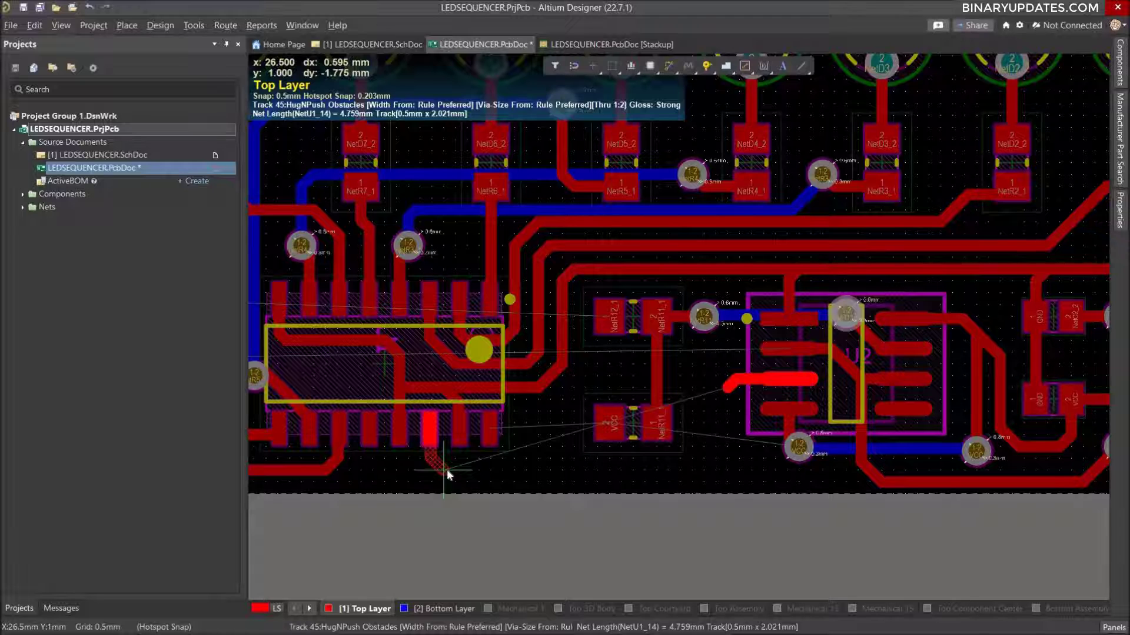
pyautogui.click(447, 469)
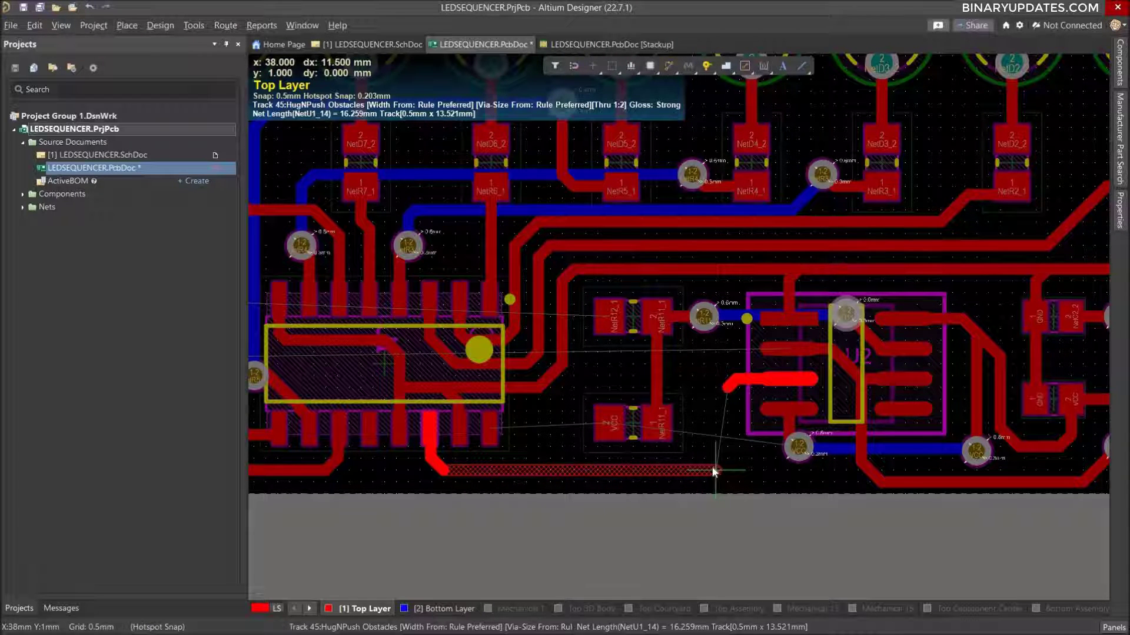
pyautogui.click(715, 471)
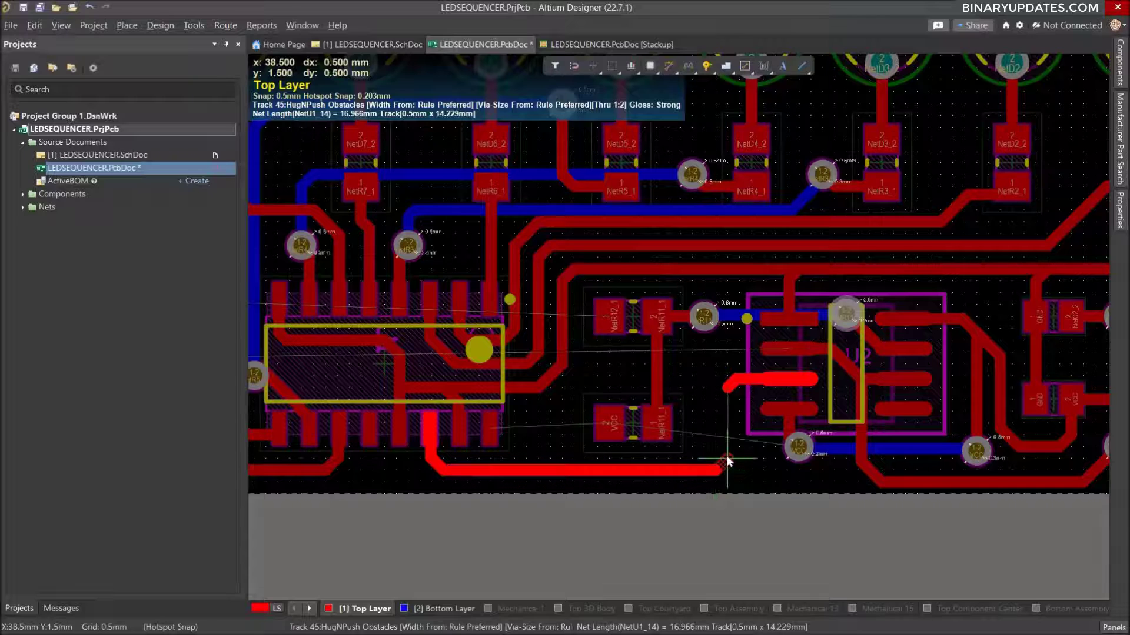
pyautogui.rightClick(832, 447)
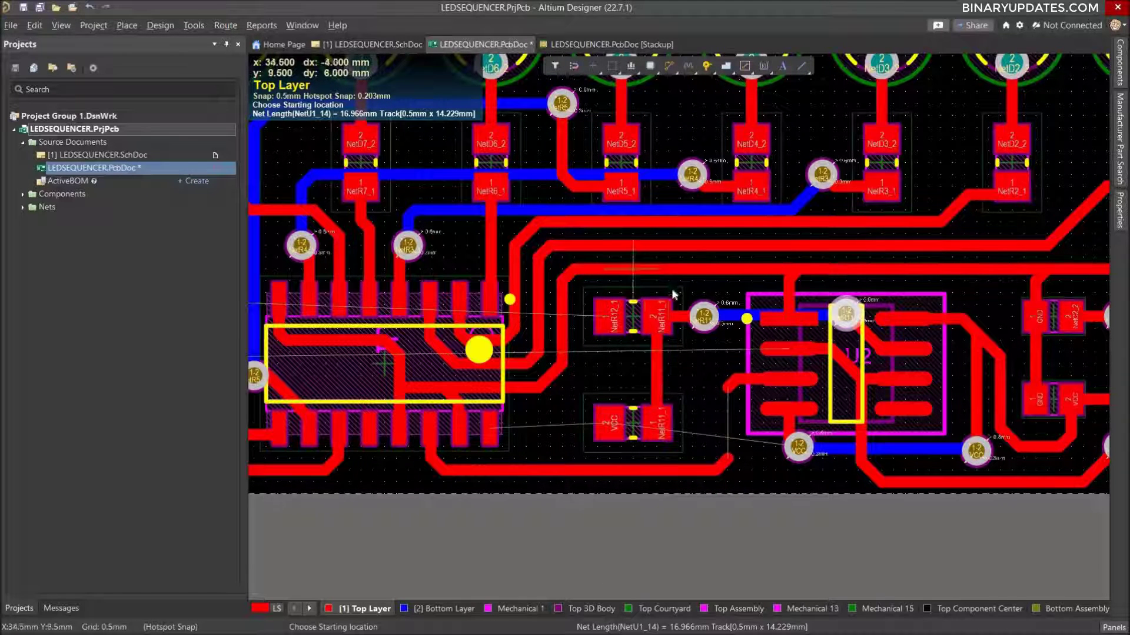
# Place vias on the free ends of the two NetU1_14 tracks at x 38.5 mm between R11 and U2.
pyautogui.click(710, 70)
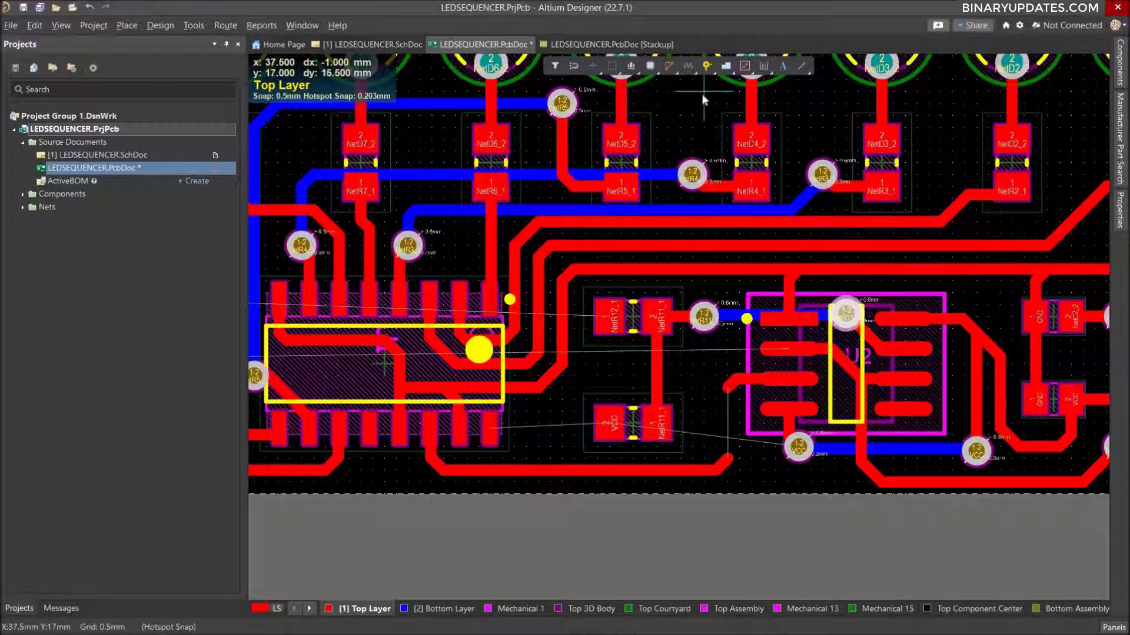
pyautogui.click(707, 65)
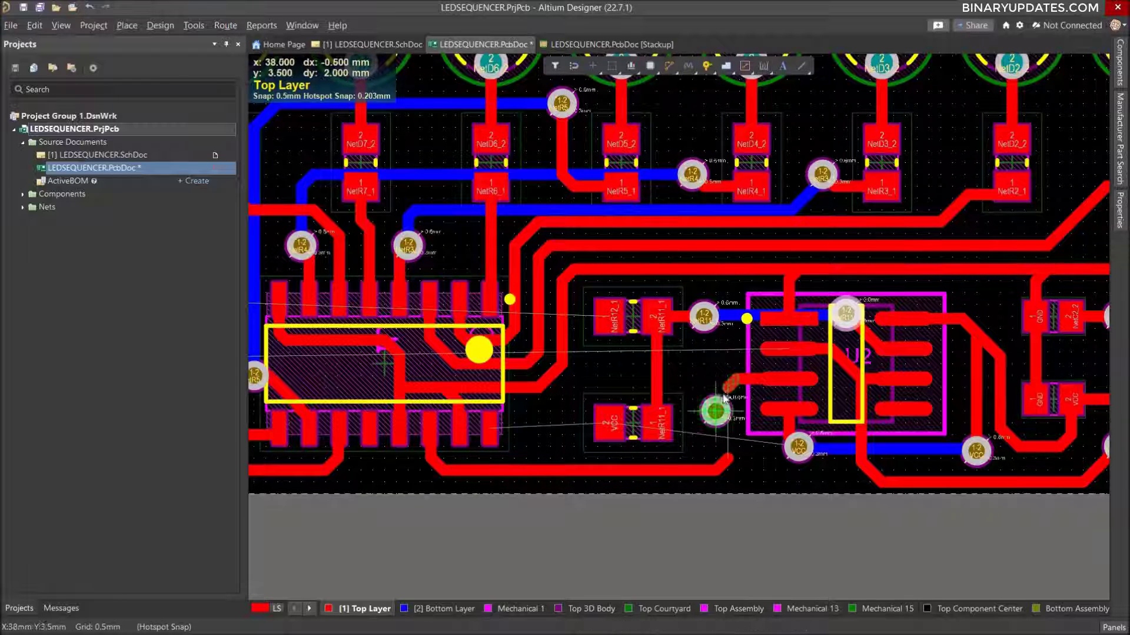
pyautogui.moveTo(725, 398); pyautogui.dragTo(727, 458)
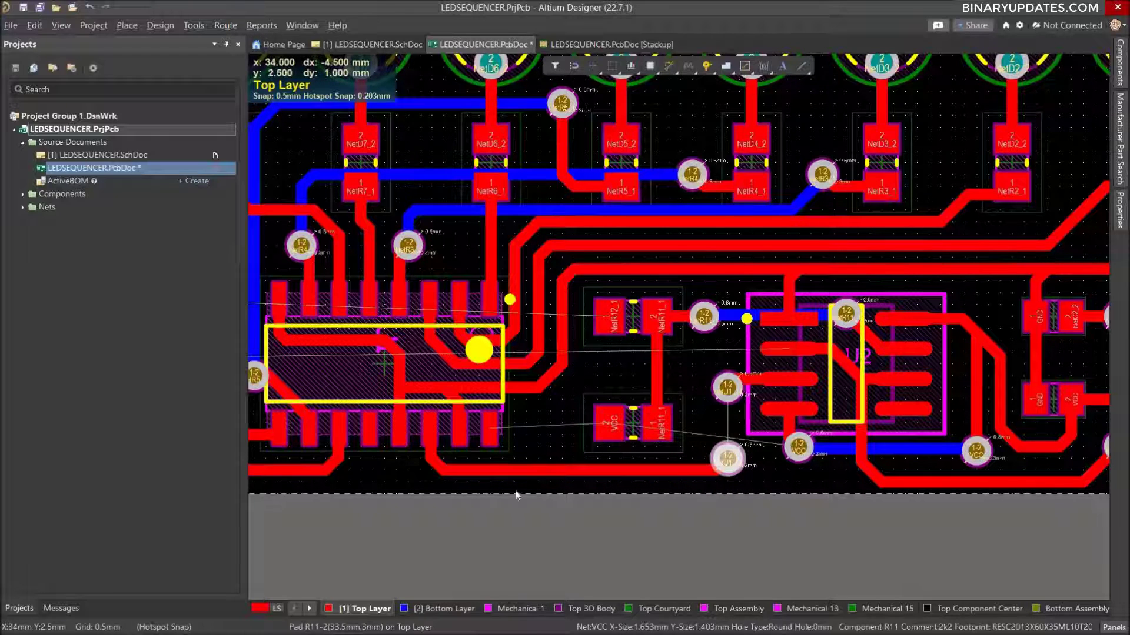
# Connect the two NetU1_14 vias with a vertical Bottom Layer track and finish routing.
pyautogui.click(443, 608)
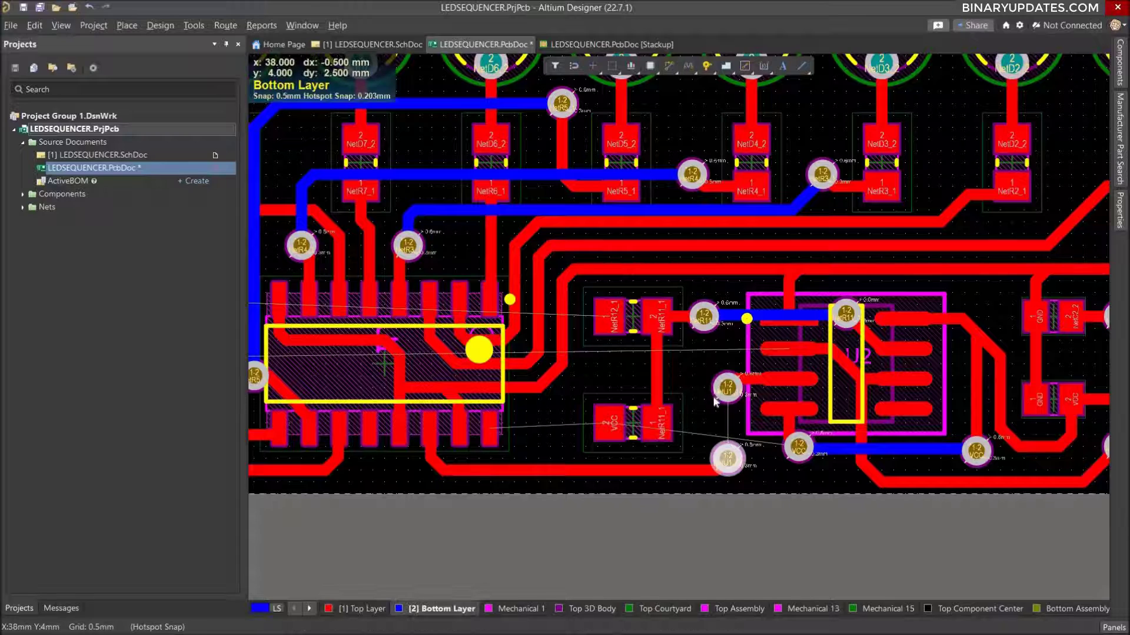
pyautogui.hotkey('ctrl', 'w')
pyautogui.click(728, 391)
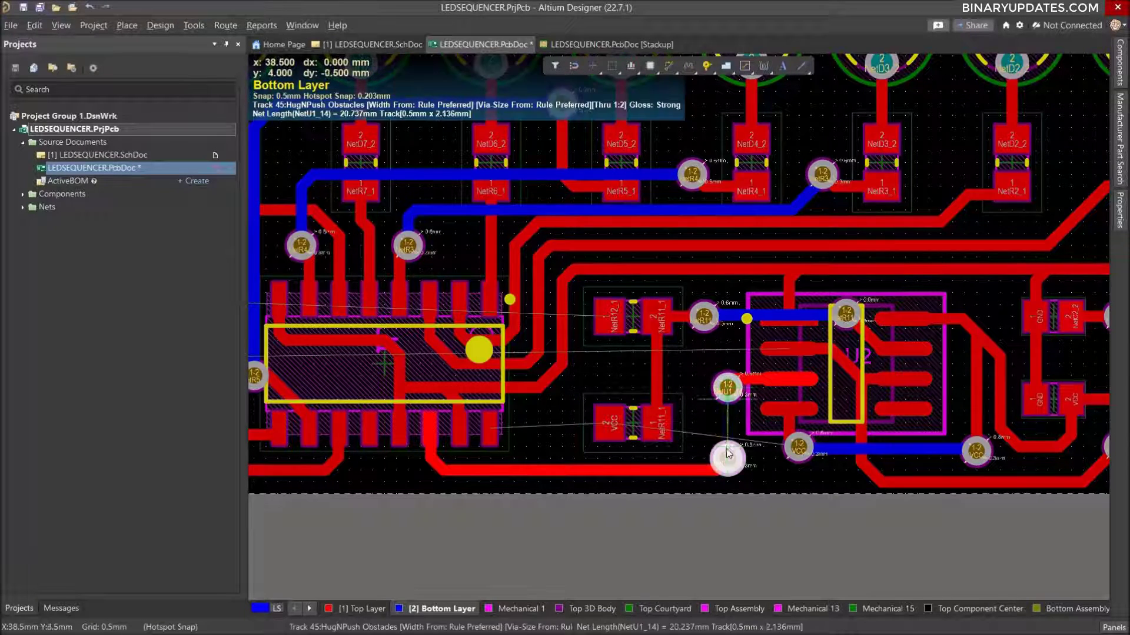
pyautogui.click(728, 461)
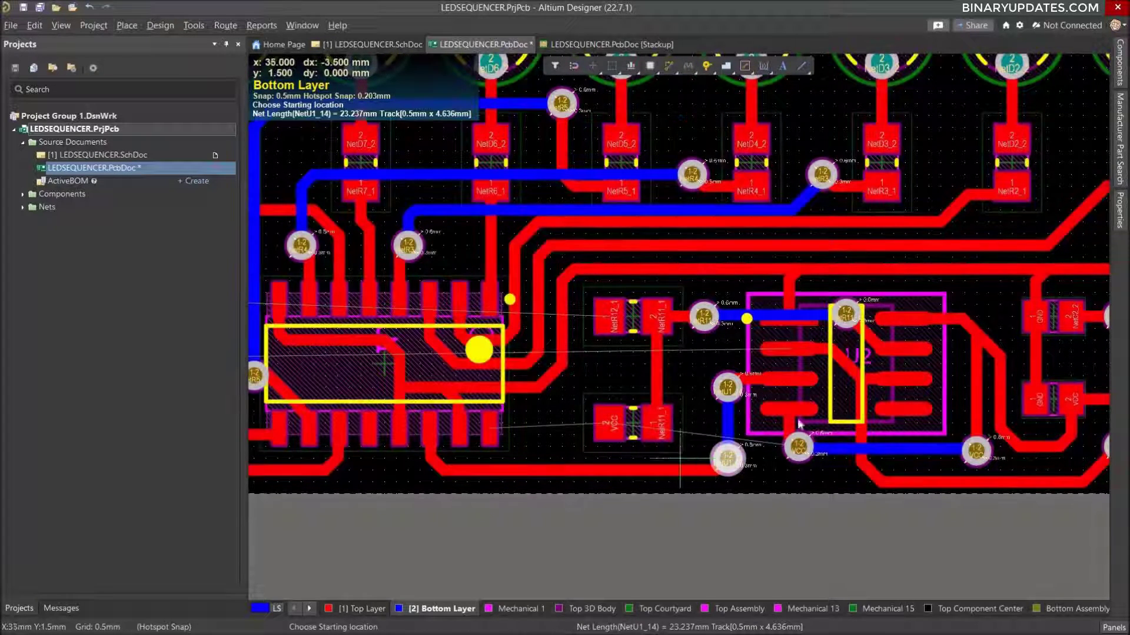
pyautogui.keyDown('ctrl'); pyautogui.scroll(-3, 681, 367); pyautogui.keyUp('ctrl')
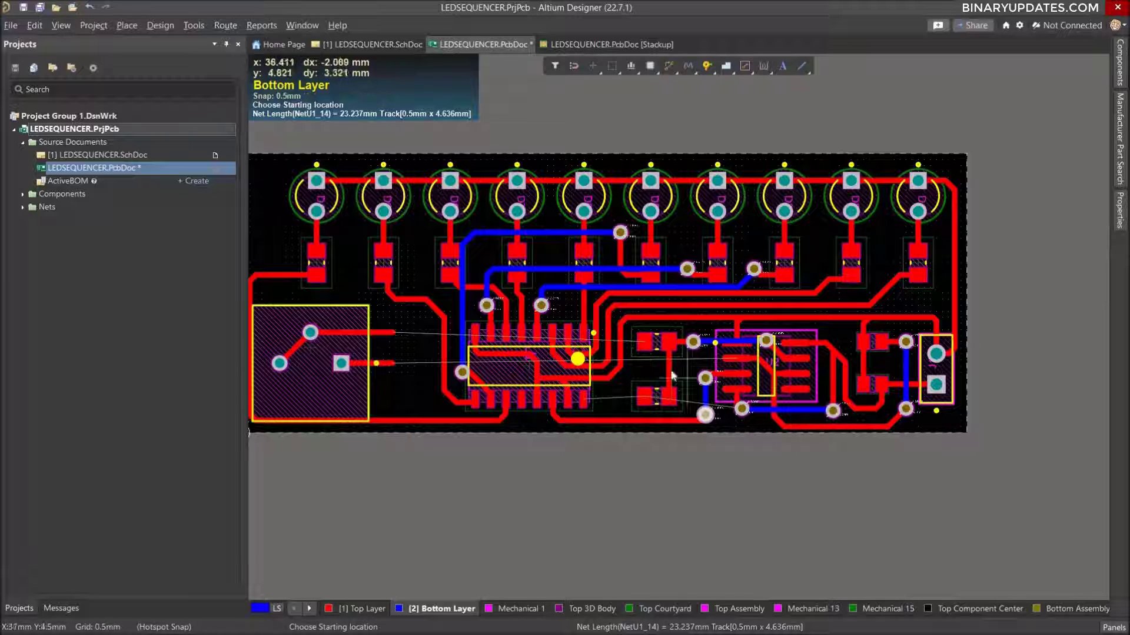
pyautogui.keyDown('ctrl'); pyautogui.scroll(2, 671, 377); pyautogui.keyUp('ctrl')
pyautogui.keyDown('ctrl'); pyautogui.scroll(1, 636, 371); pyautogui.keyUp('ctrl')
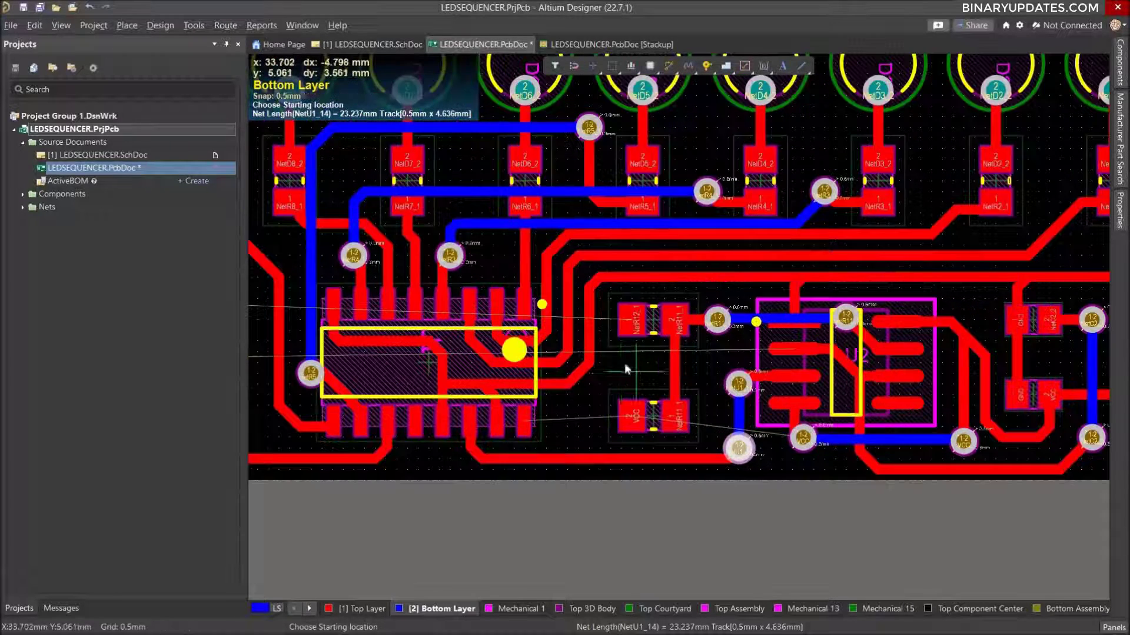
pyautogui.rightClick(624, 347)
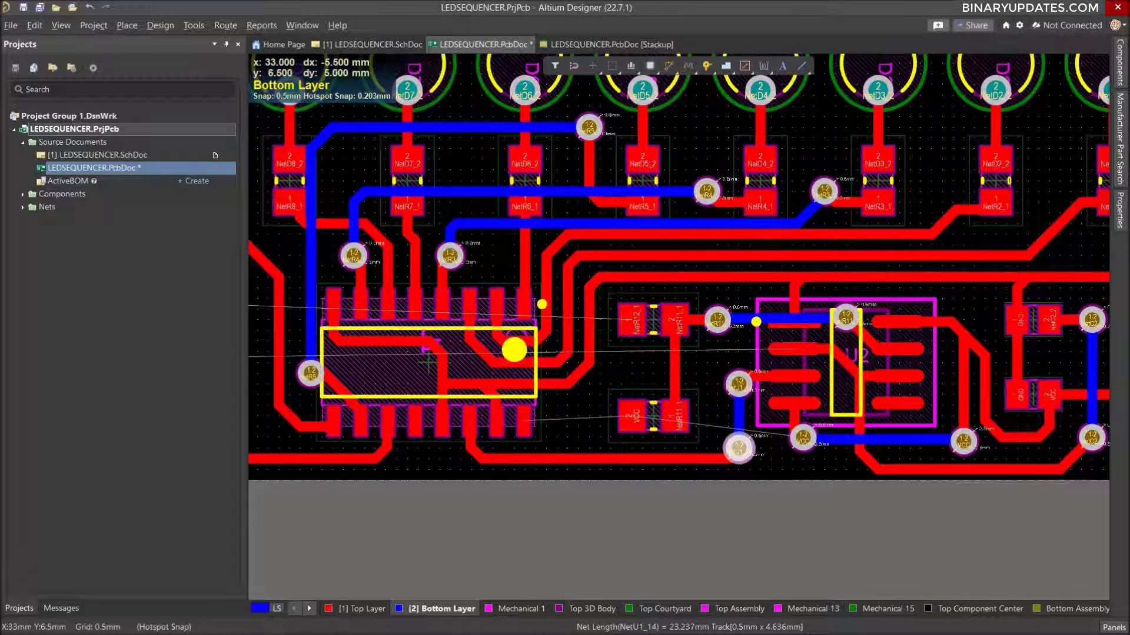
# Route a short Top Layer stub for NetR12_1 straight down from R12's pad 1, ending at x 33.5, y 5 mm.
pyautogui.click(378, 609)
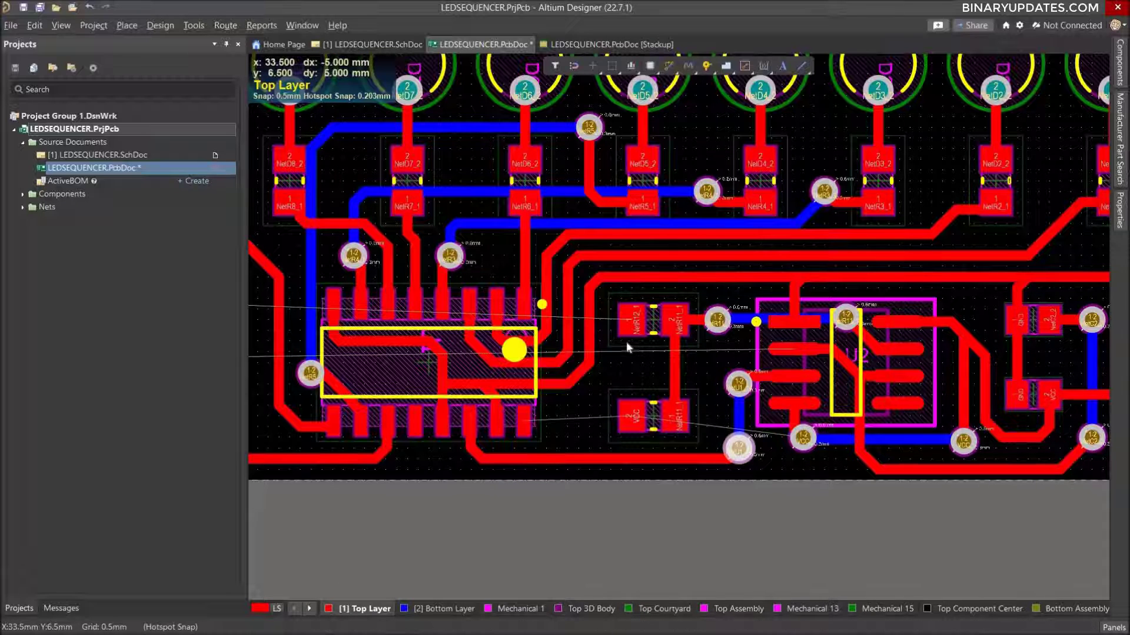
pyautogui.click(631, 358)
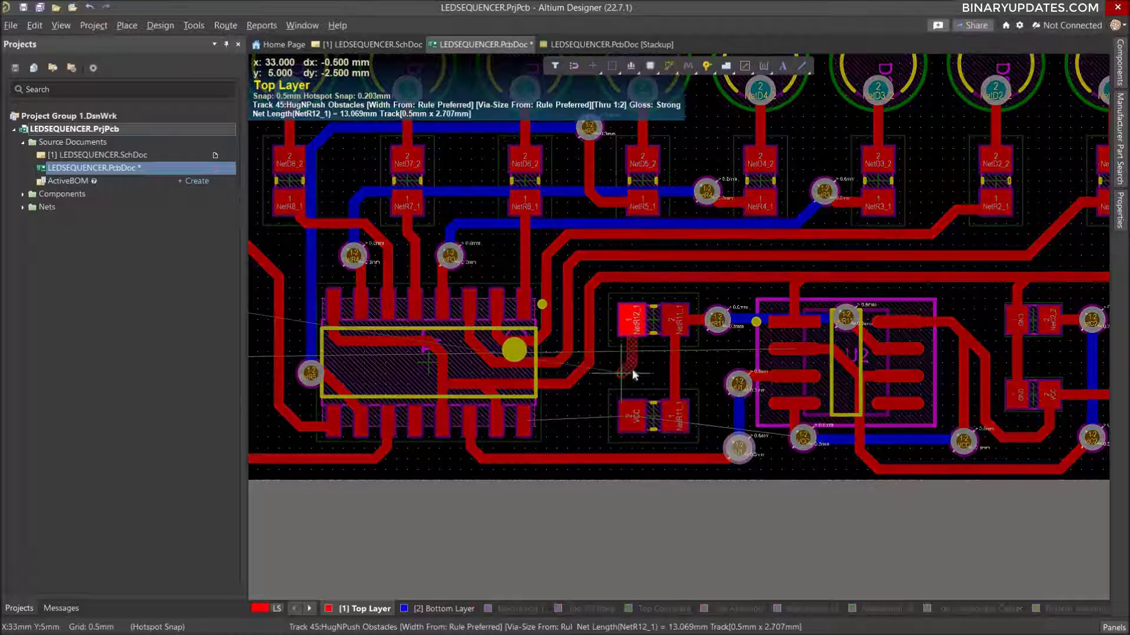
pyautogui.click(631, 368)
pyautogui.rightClick(631, 368)
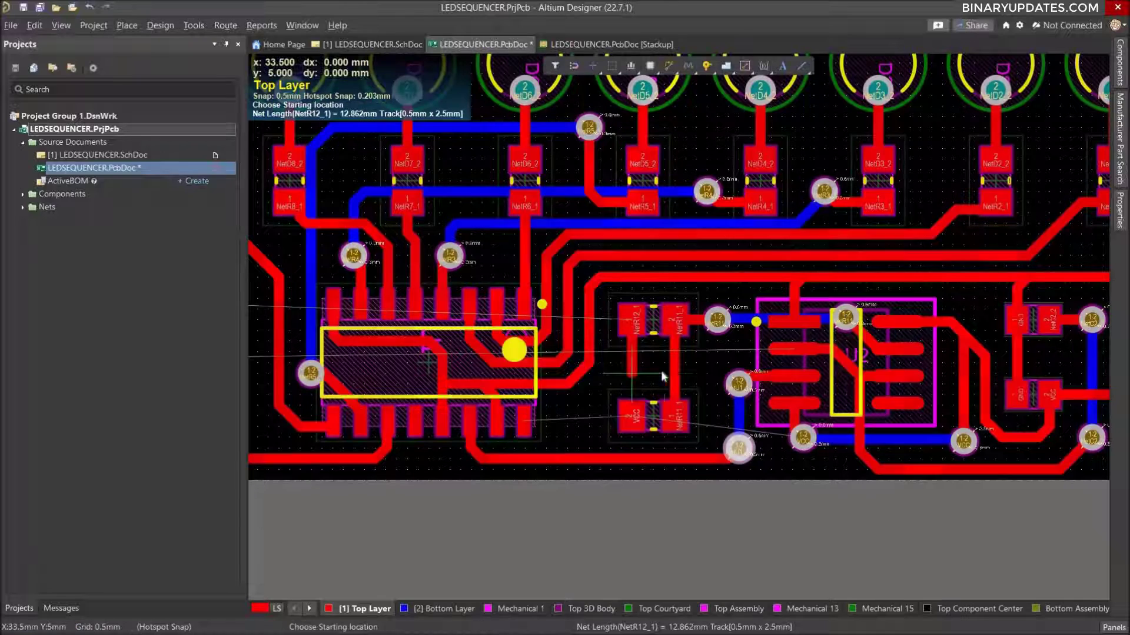
# Place vias on the free ends of the two NetR12_1 tracks, beside the large square component and below R12's pad 1.
pyautogui.keyDown('ctrl'); pyautogui.scroll(-3, 449, 384); pyautogui.keyUp('ctrl')
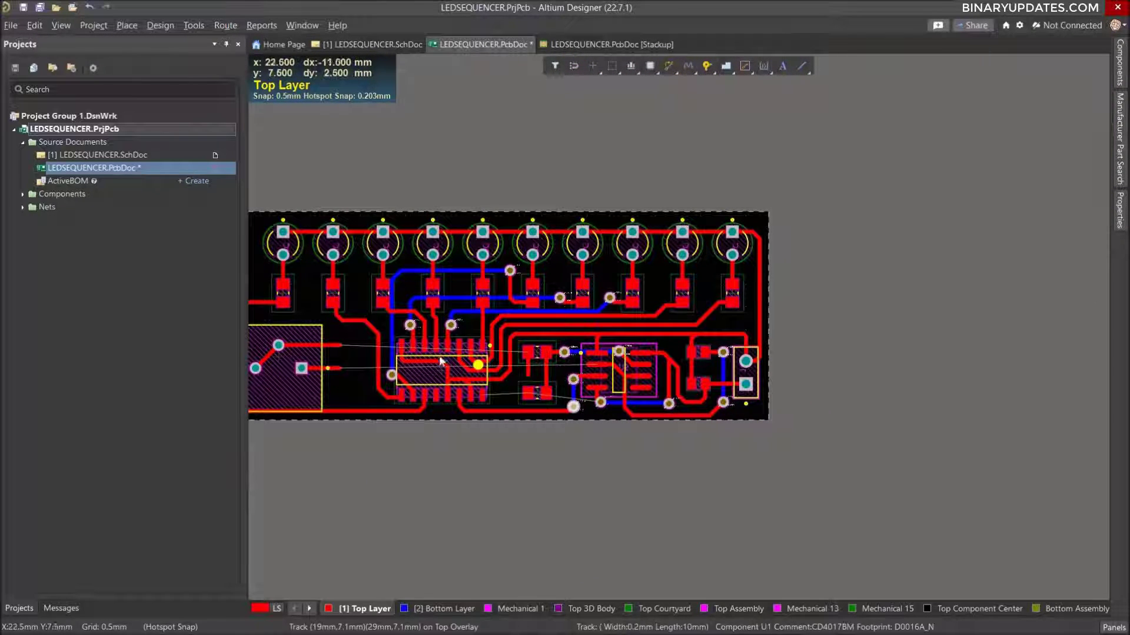
pyautogui.click(278, 345)
pyautogui.keyDown('ctrl'); pyautogui.scroll(6, 346, 363); pyautogui.keyUp('ctrl')
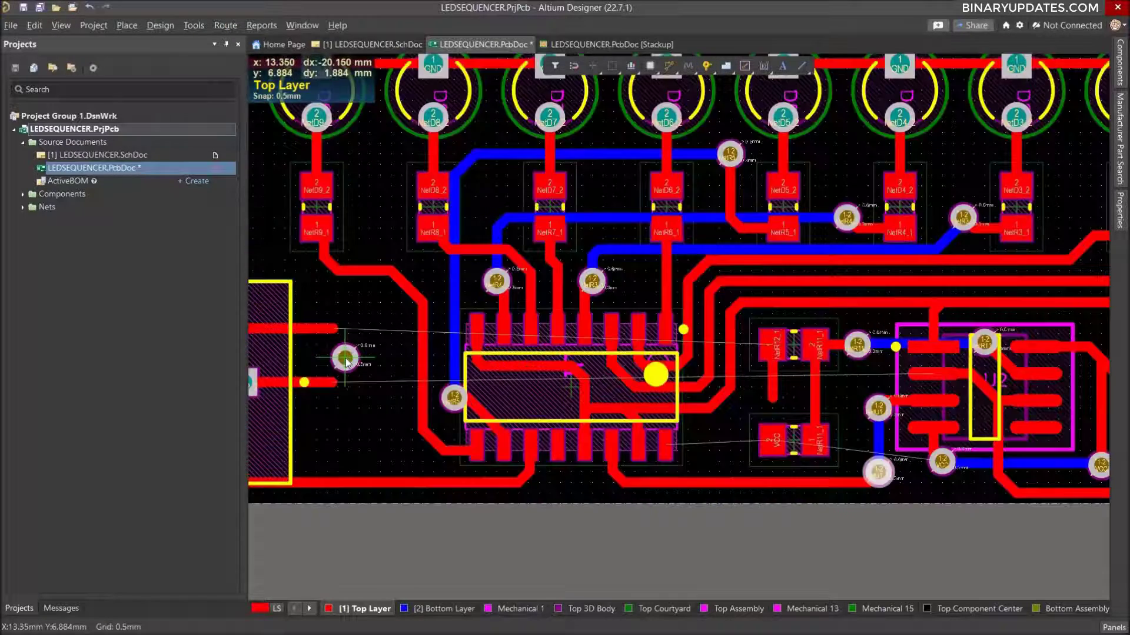
pyautogui.keyDown('ctrl'); pyautogui.scroll(-2, 326, 301); pyautogui.keyUp('ctrl')
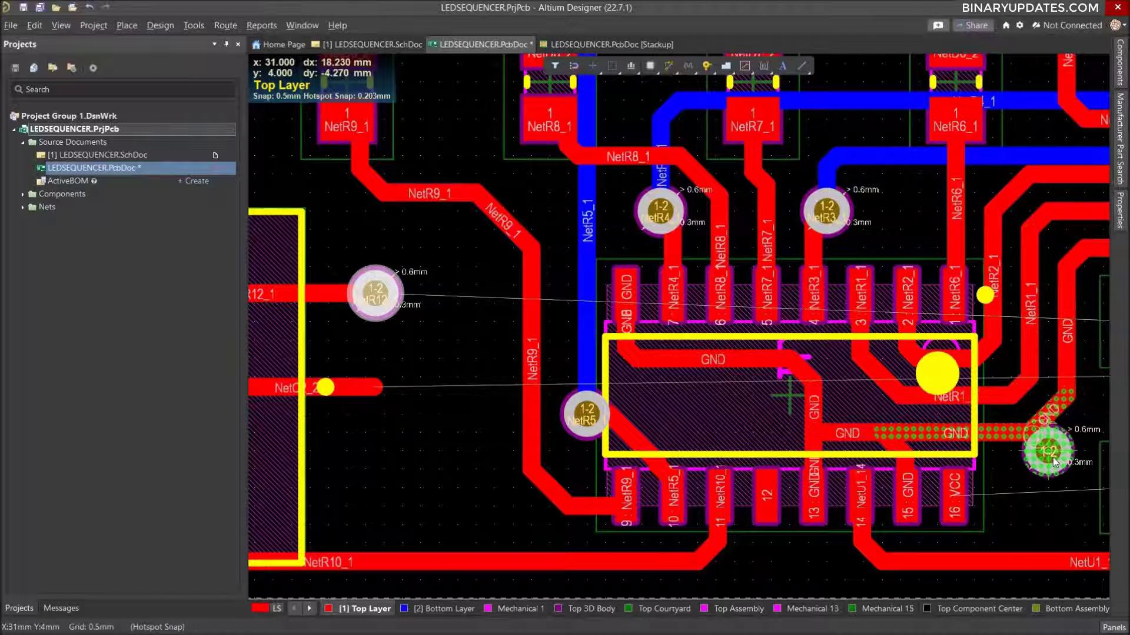
pyautogui.moveTo(898, 465); pyautogui.dragTo(668, 427, button='right')
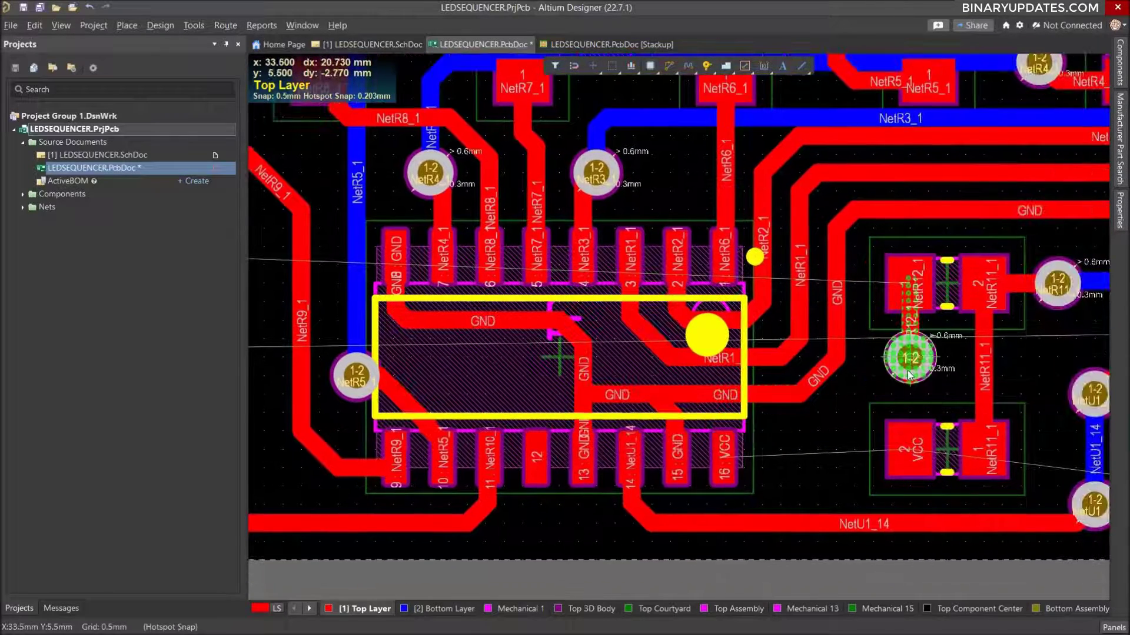
pyautogui.click(899, 372)
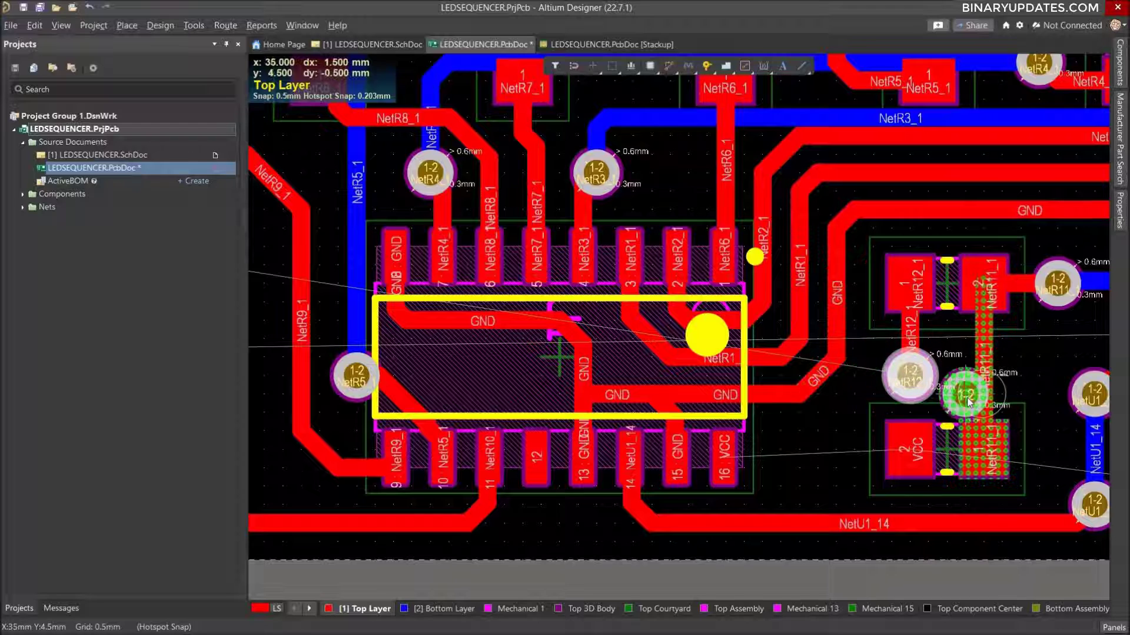
pyautogui.rightClick(965, 423)
pyautogui.moveTo(913, 378); pyautogui.dragTo(911, 370)
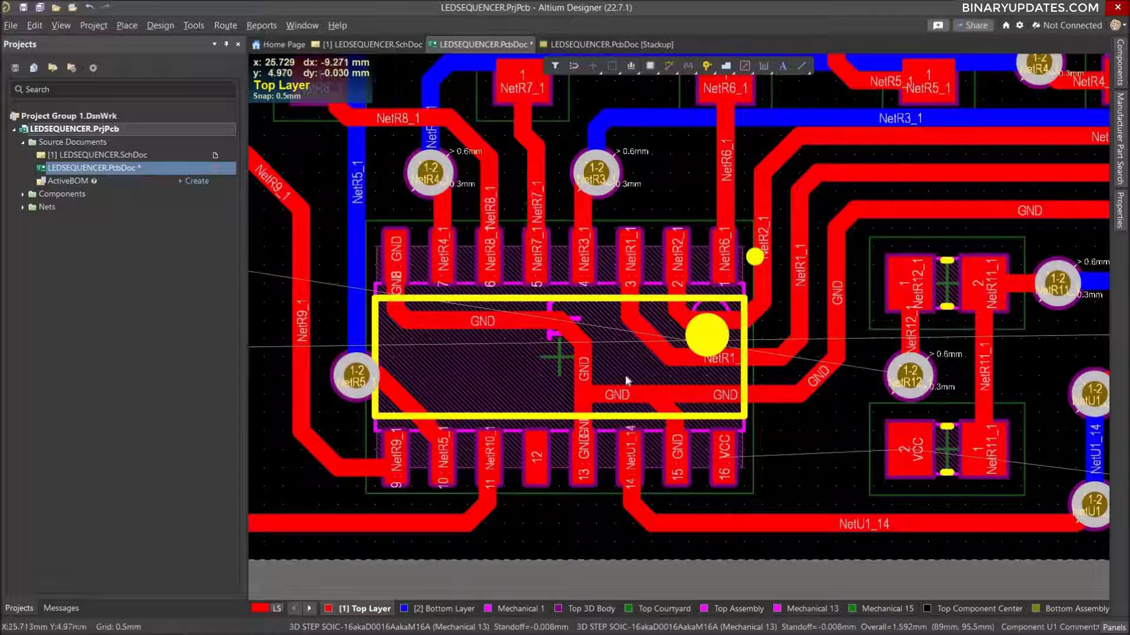
# Connect the two NetR12_1 vias with a Bottom Layer track running beneath U1 across its lower pin row, and finish routing.
pyautogui.keyDown('ctrl'); pyautogui.scroll(-5, 625, 375); pyautogui.keyUp('ctrl')
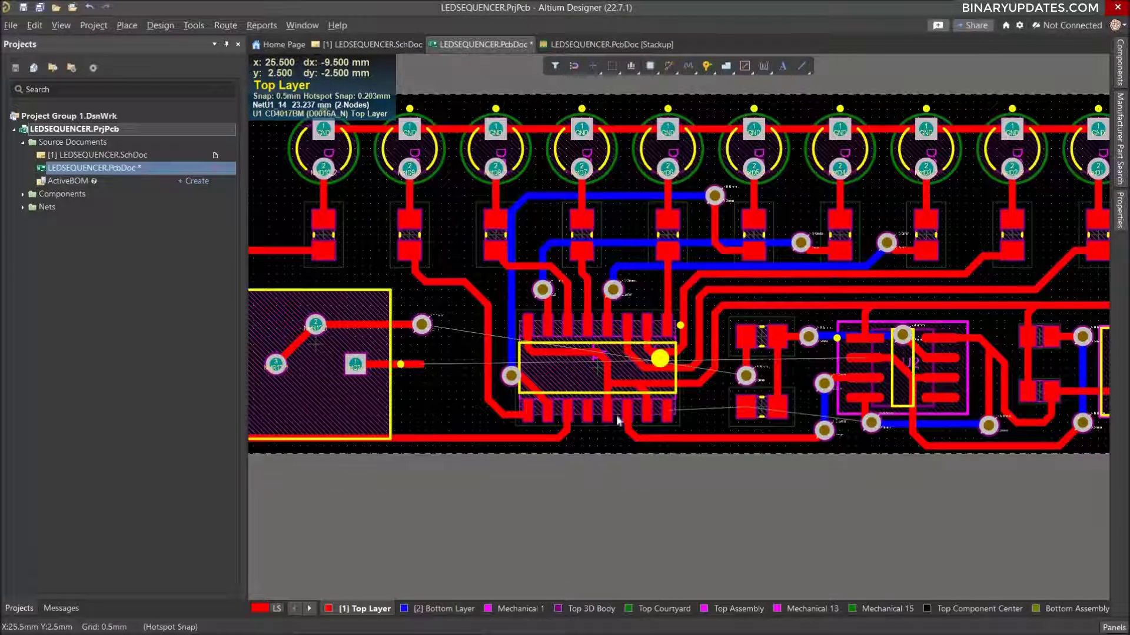
pyautogui.click(443, 610)
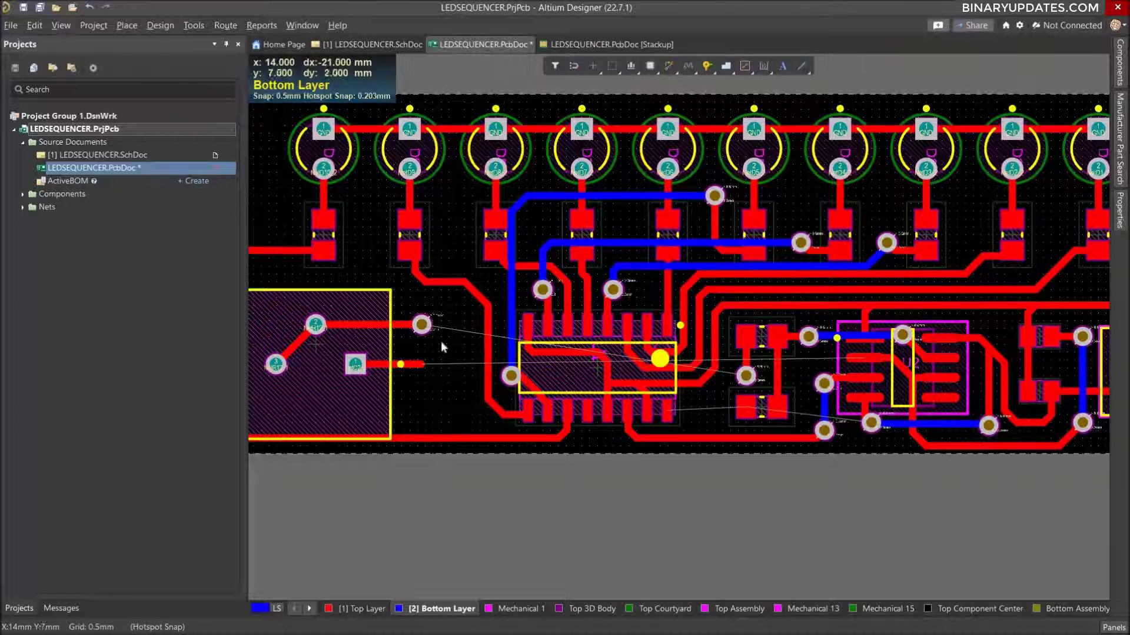
pyautogui.hotkey('ctrl', 'w')
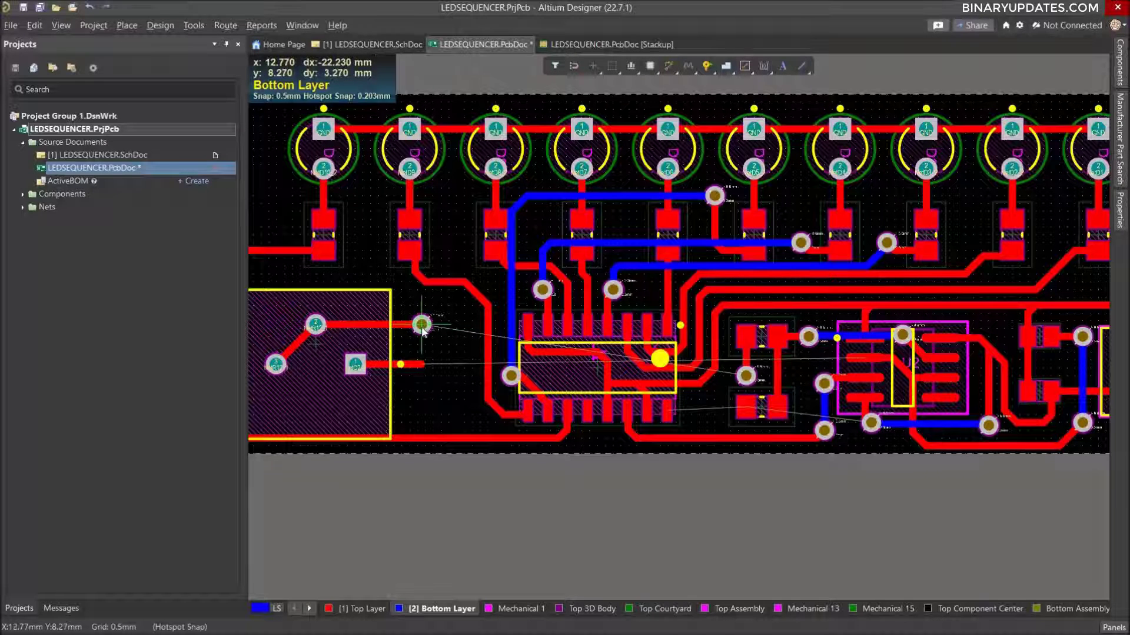
pyautogui.click(421, 325)
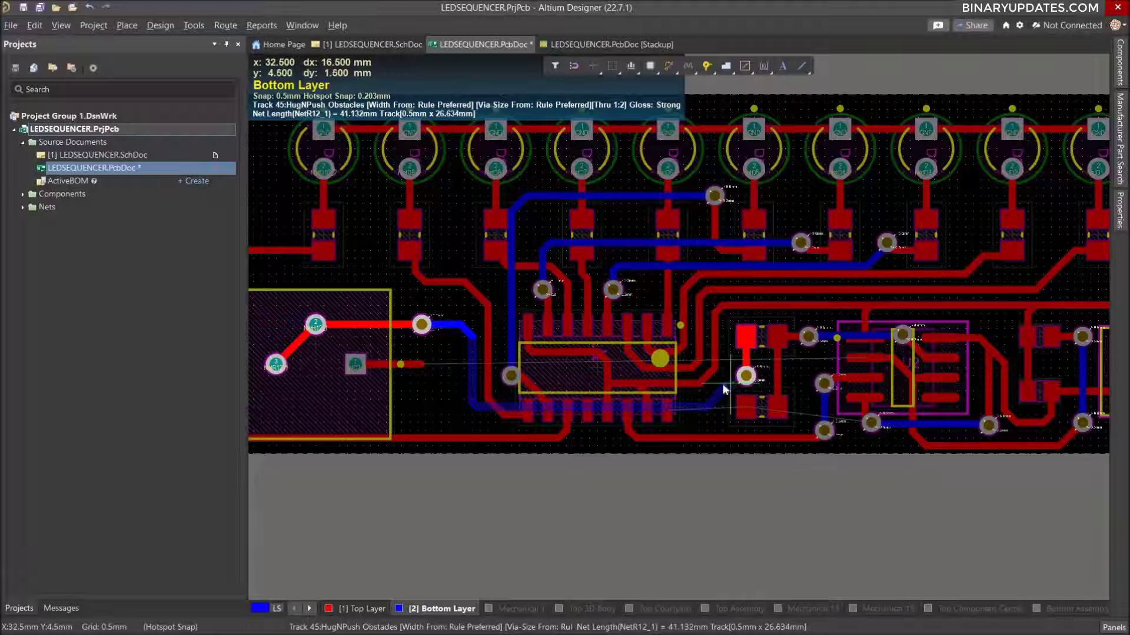
pyautogui.click(714, 402)
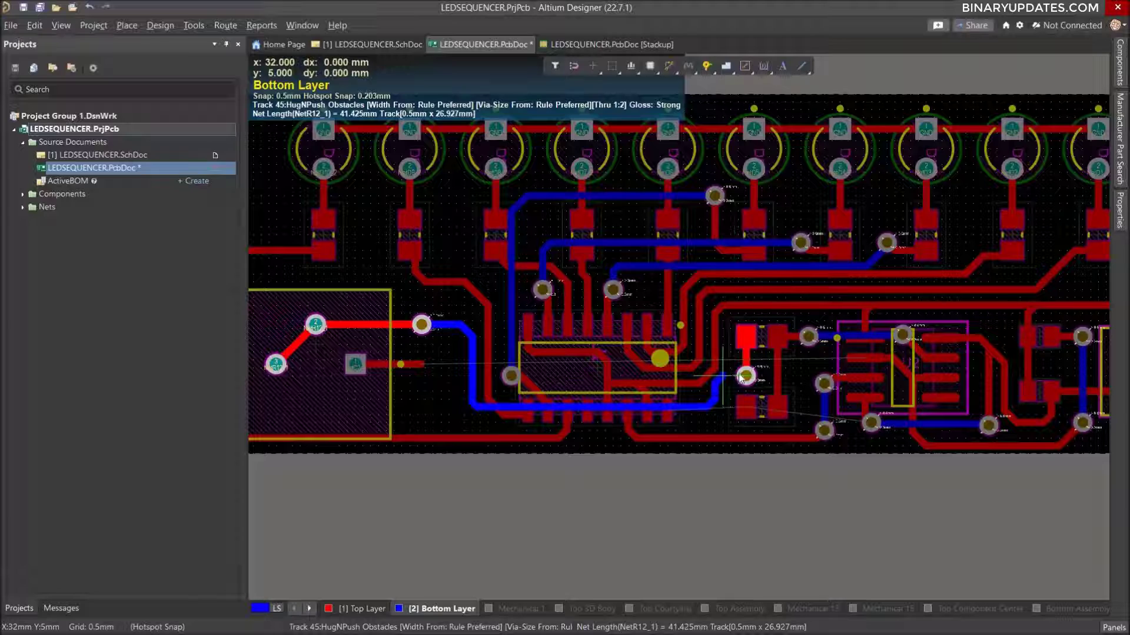
pyautogui.keyDown('ctrl'); pyautogui.scroll(5, 743, 377); pyautogui.keyUp('ctrl')
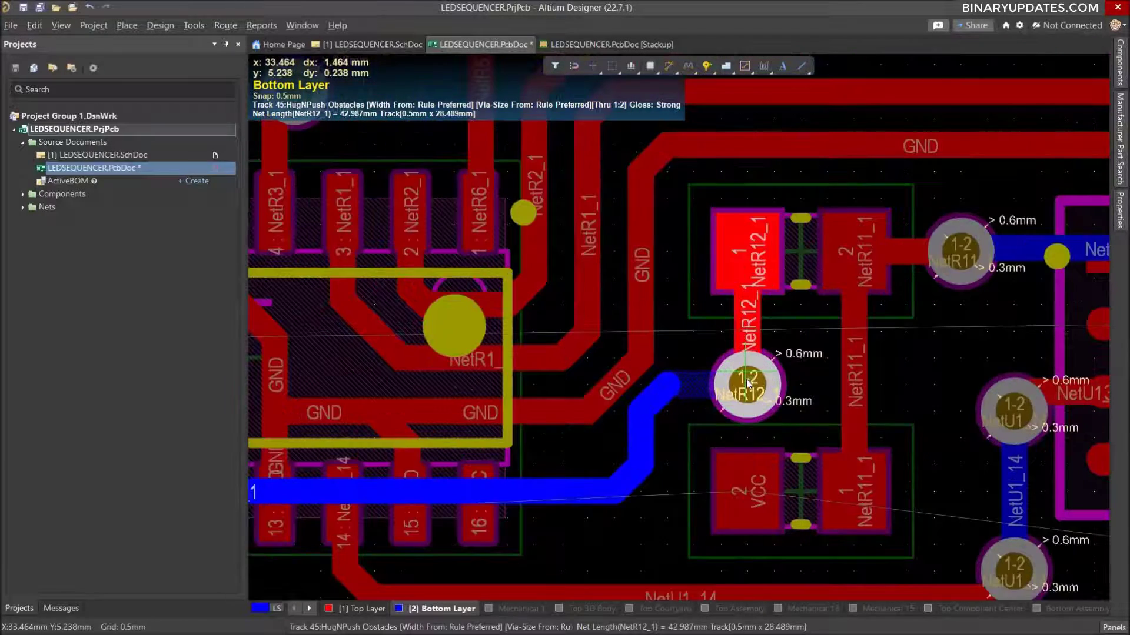
pyautogui.click(746, 393)
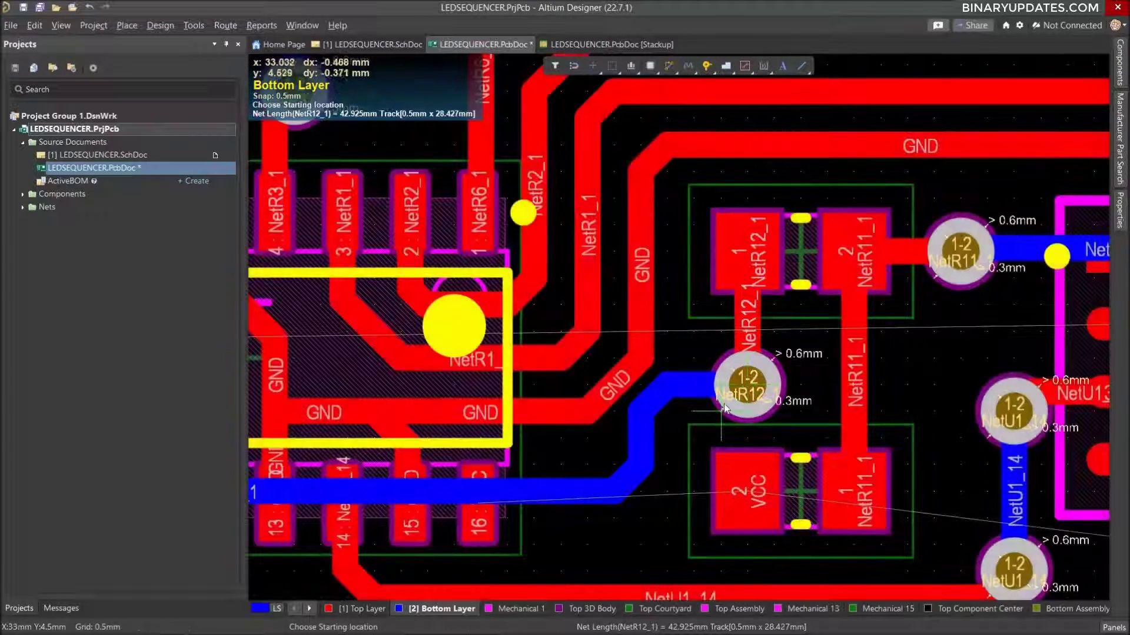
pyautogui.keyDown('ctrl'); pyautogui.scroll(-6, 746, 393); pyautogui.keyUp('ctrl')
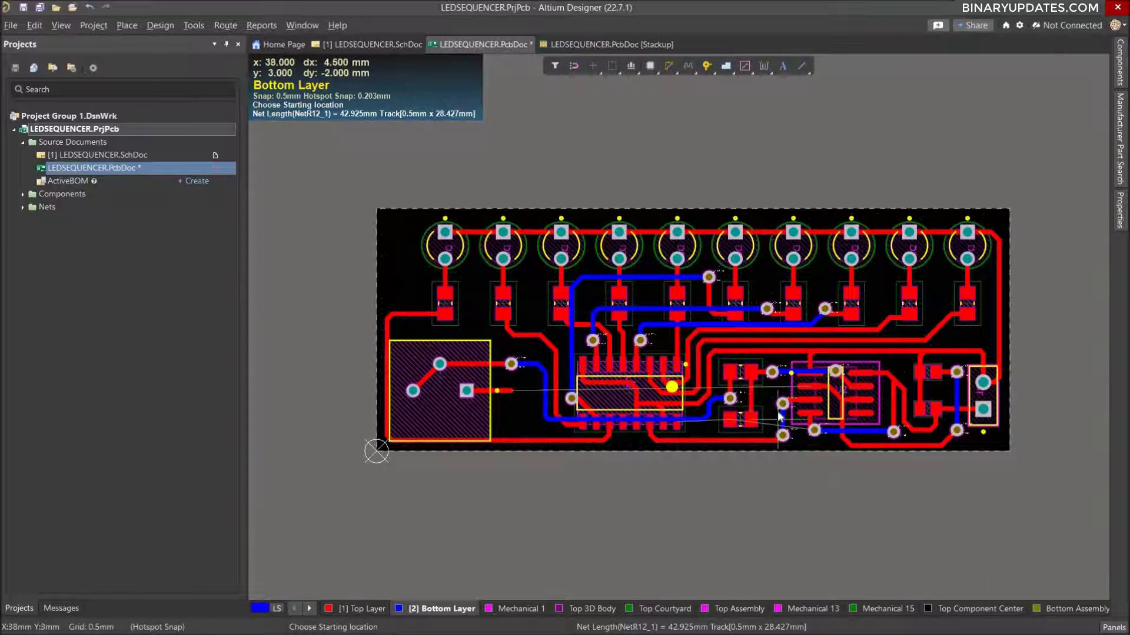
pyautogui.keyDown('ctrl'); pyautogui.scroll(2, 778, 415); pyautogui.keyUp('ctrl')
pyautogui.rightClick(775, 418)
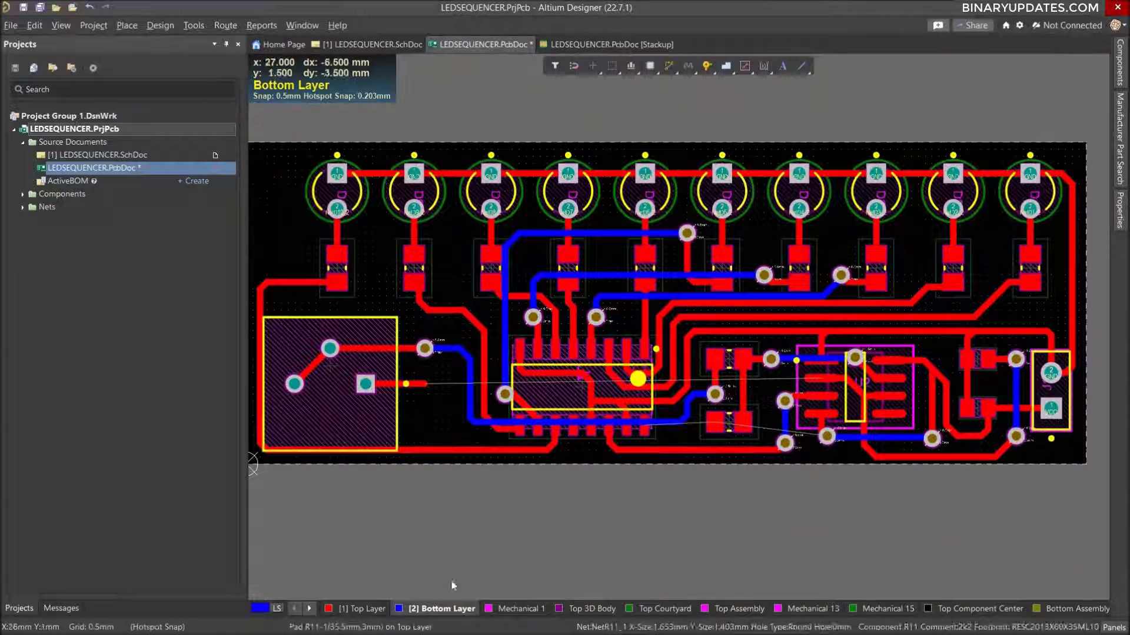
# Route a Top Layer stub for NetC2_2 from U2 pin 2 toward R11, ending at x 37, y 5.5 mm.
pyautogui.click(380, 611)
pyautogui.keyDown('ctrl'); pyautogui.scroll(3, 819, 438); pyautogui.keyUp('ctrl')
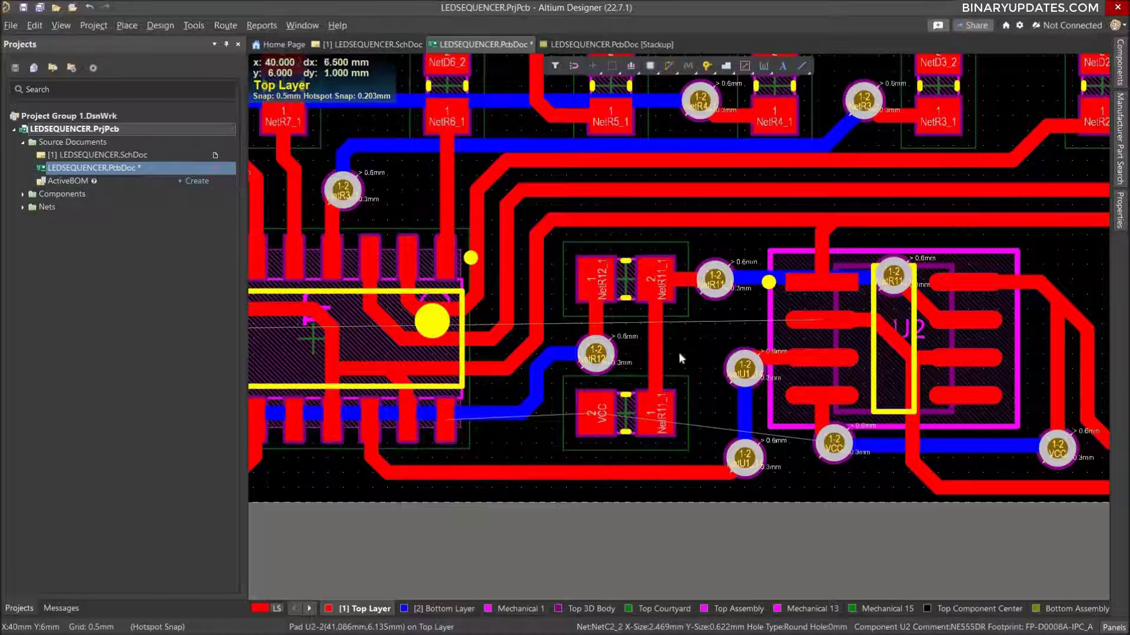
pyautogui.hotkey('ctrl', 'w')
pyautogui.click(822, 323)
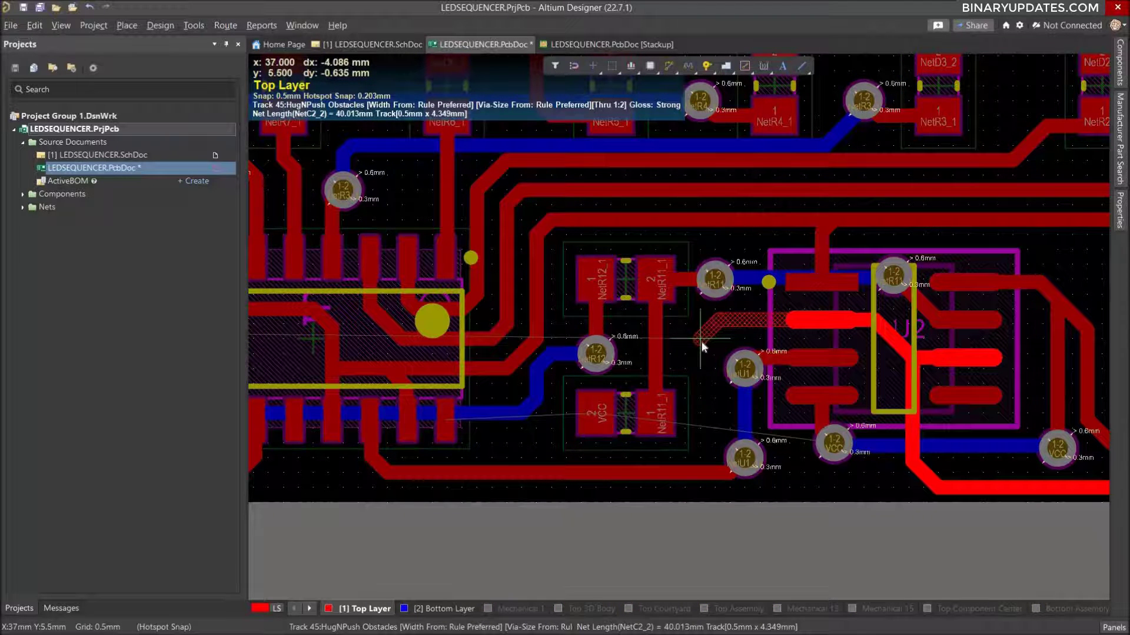
pyautogui.click(702, 346)
pyautogui.press('Escape')
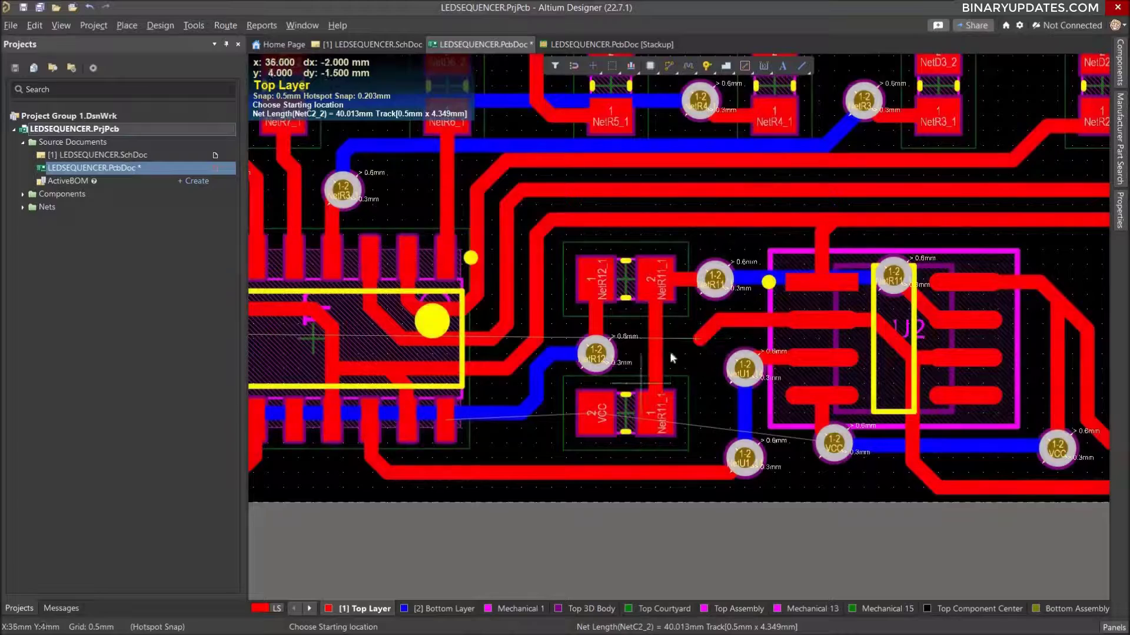
# Place a via on the free end of the NetC2_2 stub between R11 and U2, at x 37, y 5.5 mm.
pyautogui.keyDown('ctrl'); pyautogui.scroll(-1, 674, 349); pyautogui.keyUp('ctrl')
pyautogui.keyDown('ctrl'); pyautogui.scroll(-5, 681, 347); pyautogui.keyUp('ctrl')
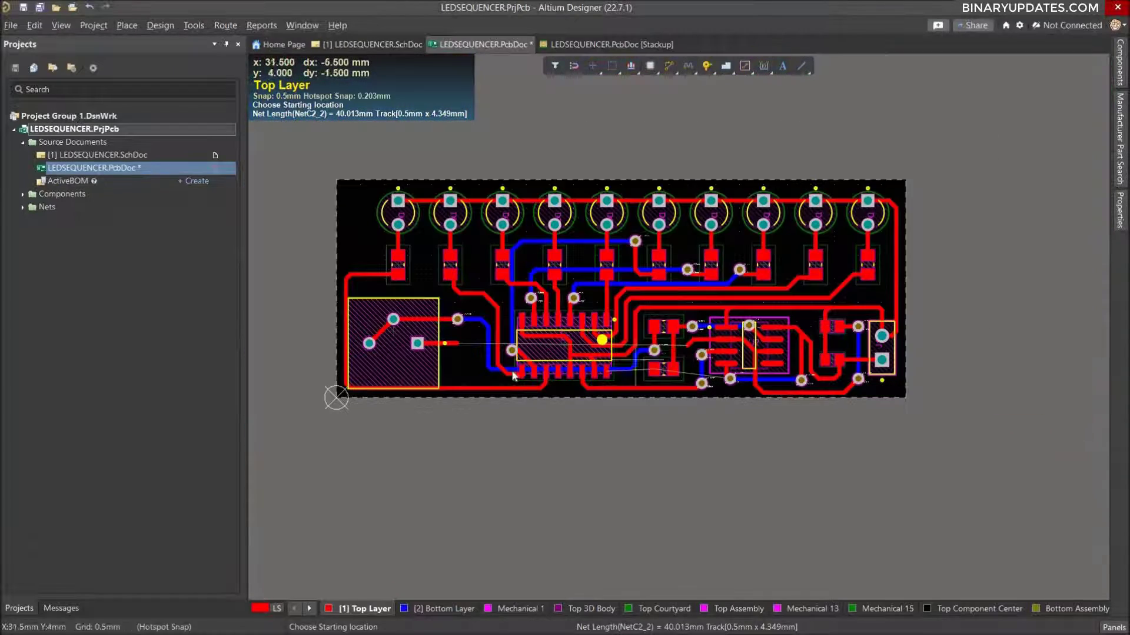
pyautogui.keyDown('ctrl'); pyautogui.scroll(4, 506, 375); pyautogui.keyUp('ctrl')
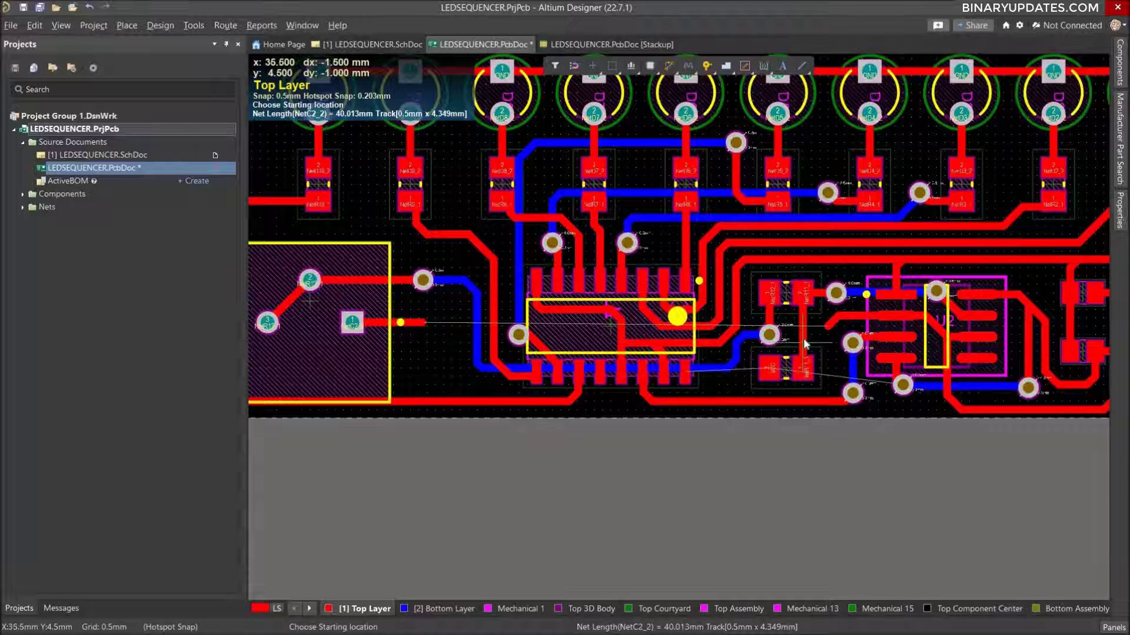
pyautogui.press('Escape')
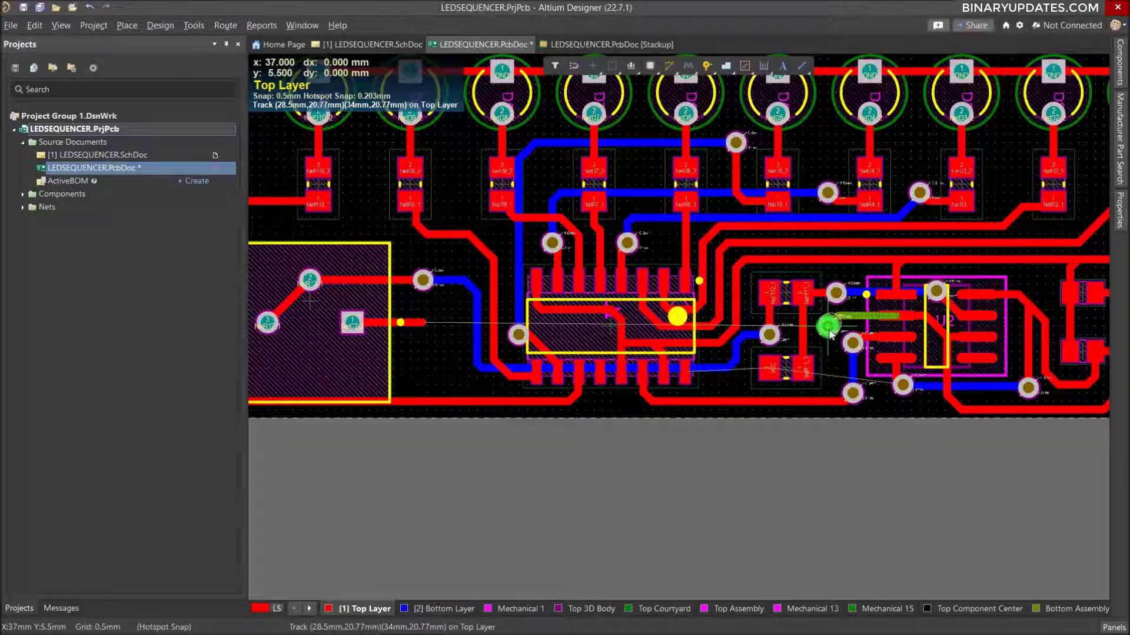
pyautogui.keyDown('ctrl'); pyautogui.scroll(8, 830, 334); pyautogui.keyUp('ctrl')
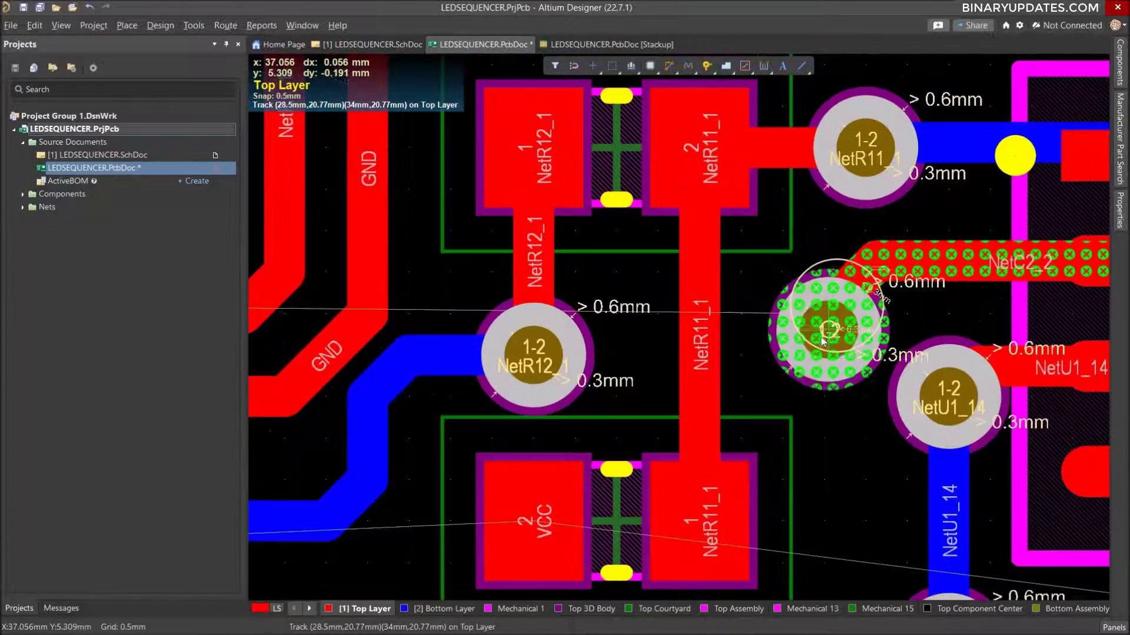
pyautogui.moveTo(821, 337); pyautogui.dragTo(841, 420)
pyautogui.press('Escape')
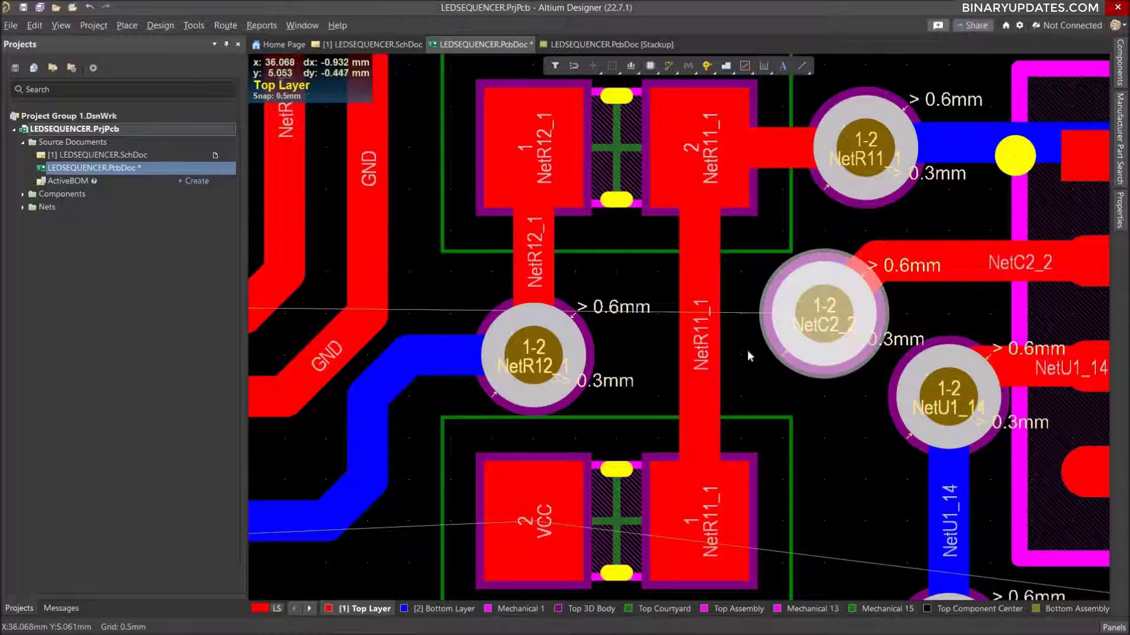
# Place a via on the free end of the NetC2_2 track beside the large square component, near x 13, y 5.5 mm.
pyautogui.keyDown('ctrl'); pyautogui.scroll(-6, 747, 349); pyautogui.keyUp('ctrl')
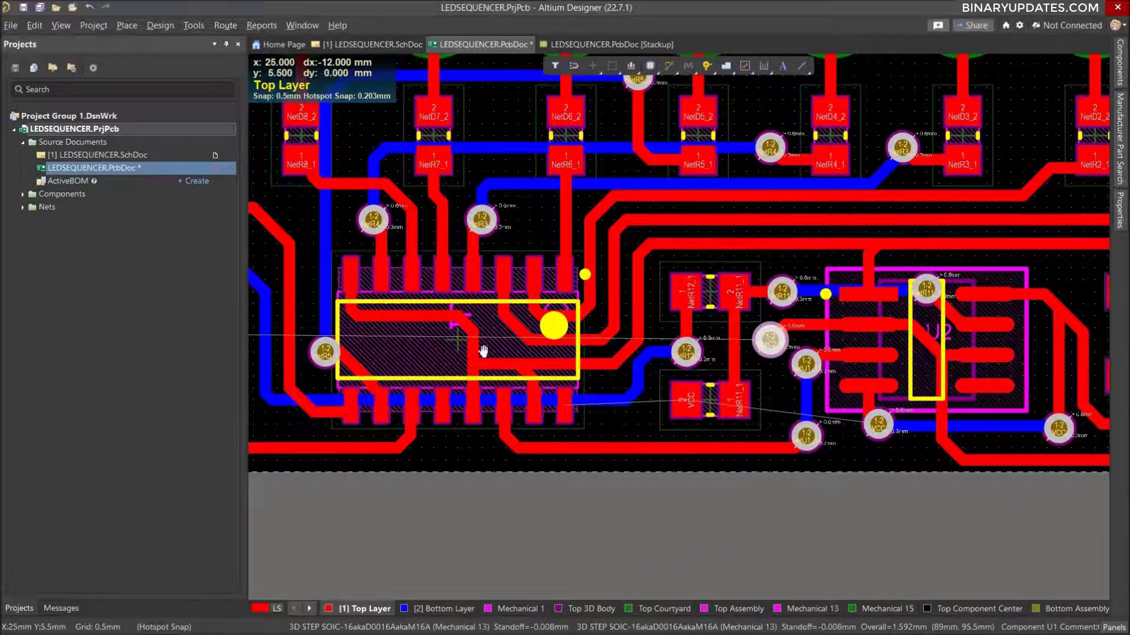
pyautogui.moveTo(479, 345); pyautogui.dragTo(671, 373, button='right')
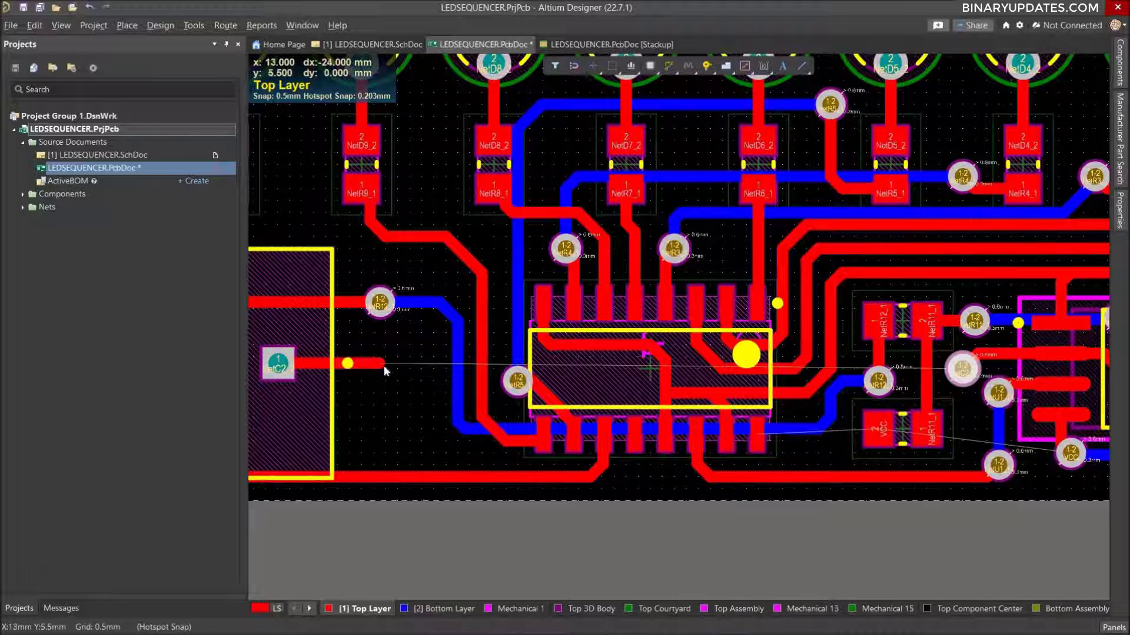
pyautogui.click(706, 70)
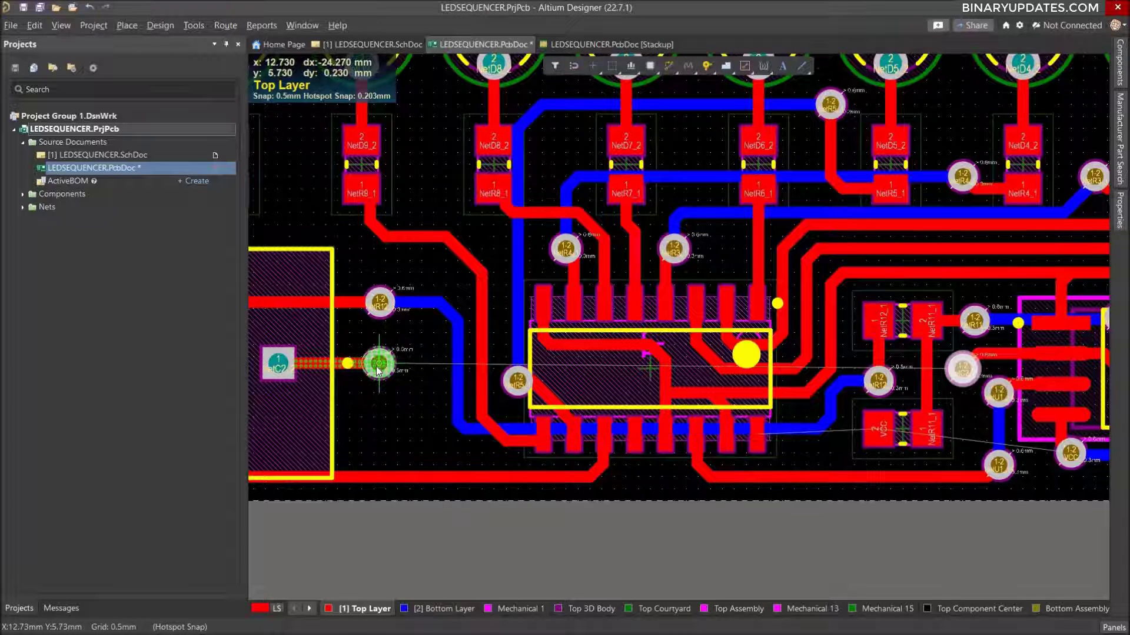
pyautogui.click(387, 376)
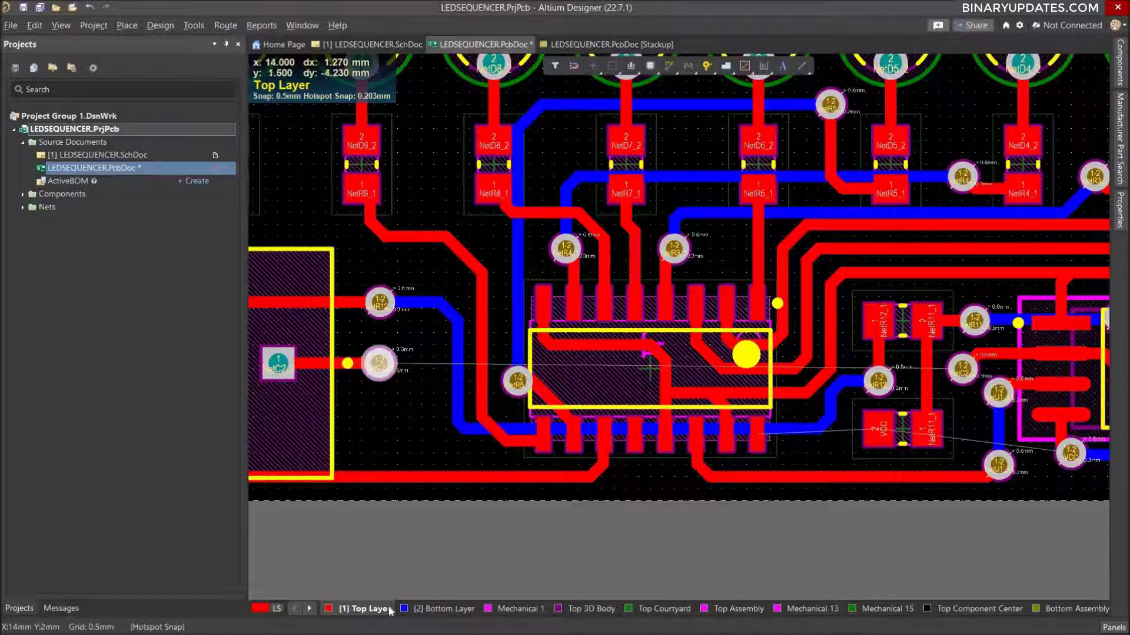
# Connect the two NetC2_2 vias with a 0.5 mm Bottom Layer track running along y 2 mm beneath U1 and R11, and finish routing.
pyautogui.click(440, 608)
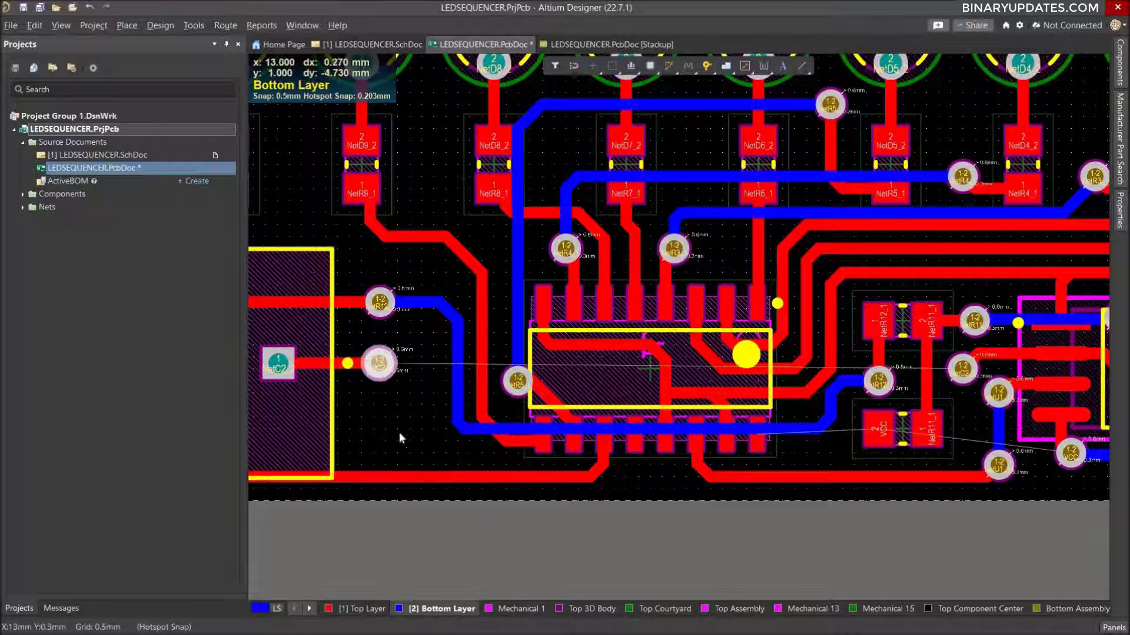
pyautogui.click(380, 364)
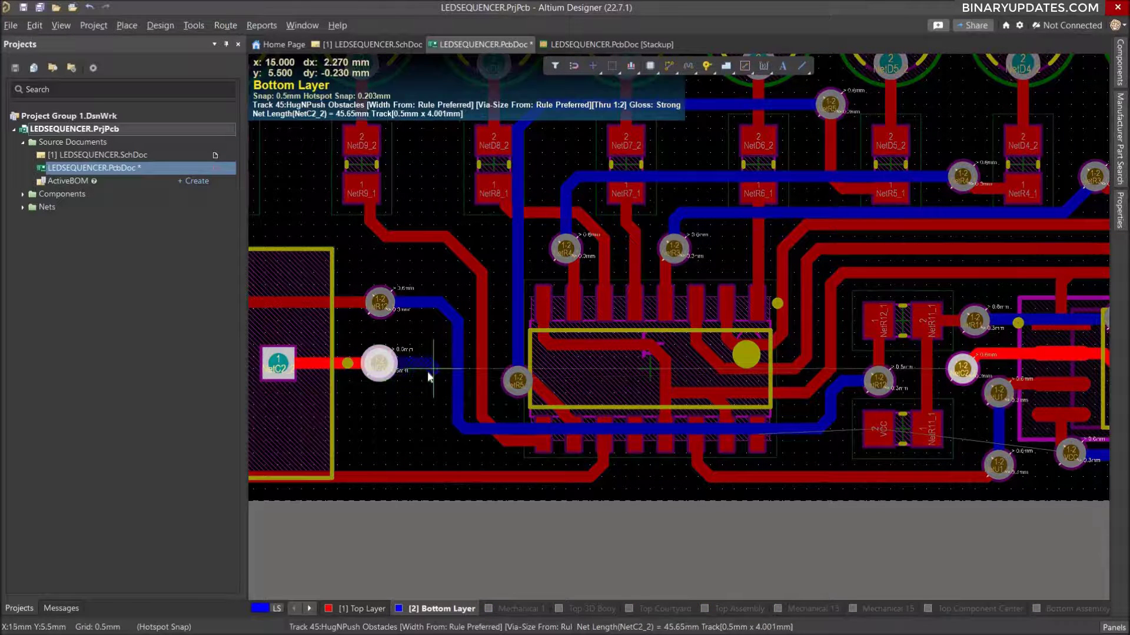
pyautogui.click(435, 428)
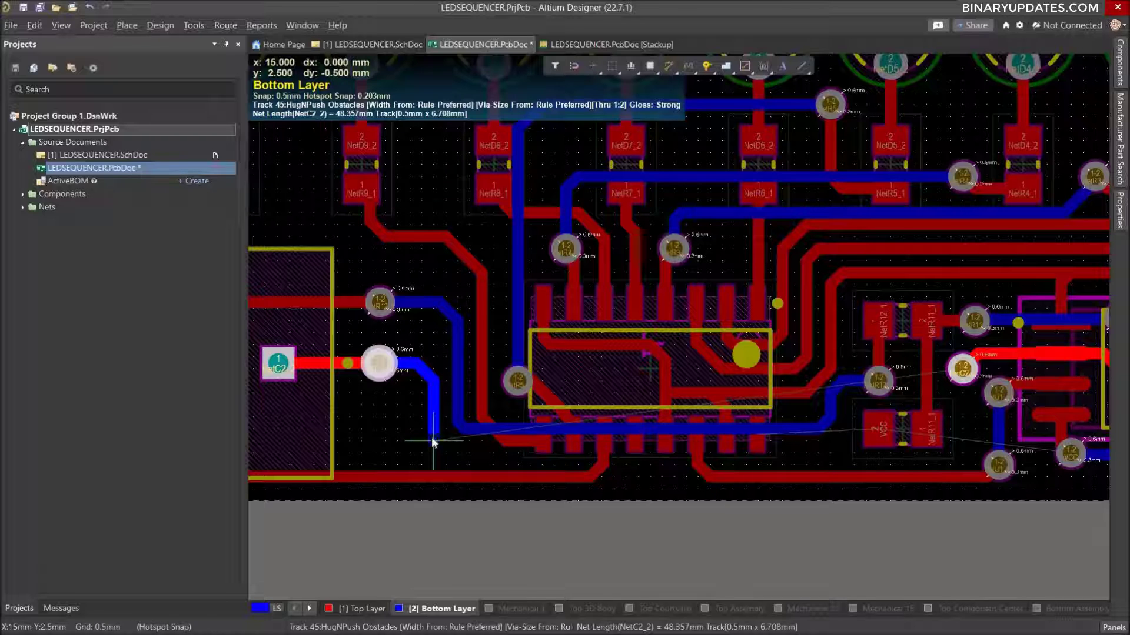
pyautogui.click(437, 440)
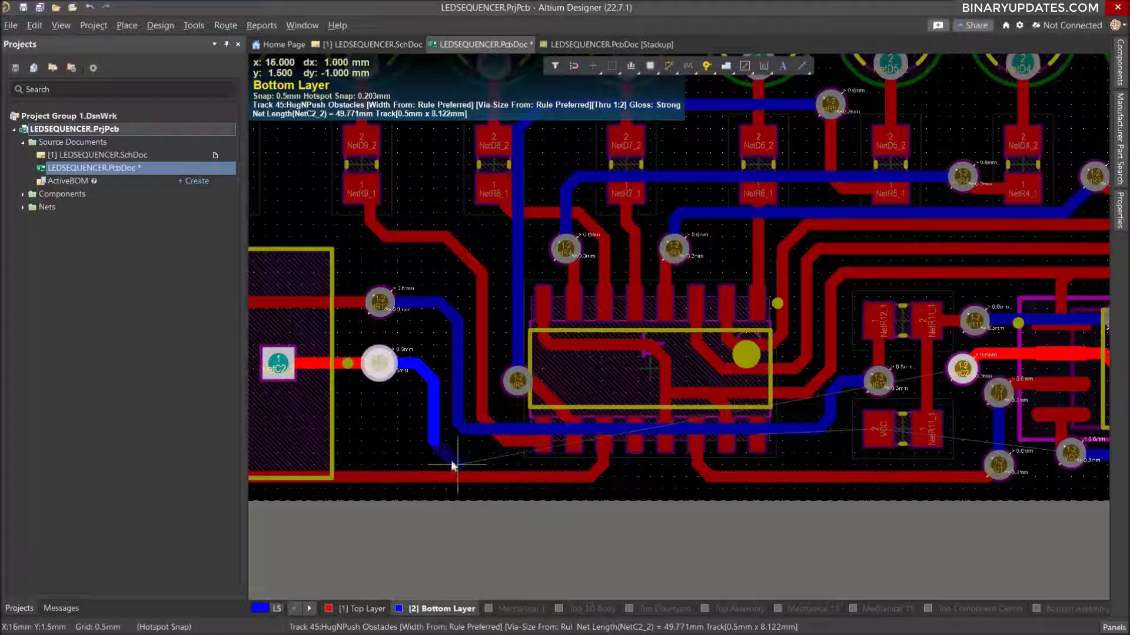
pyautogui.click(455, 457)
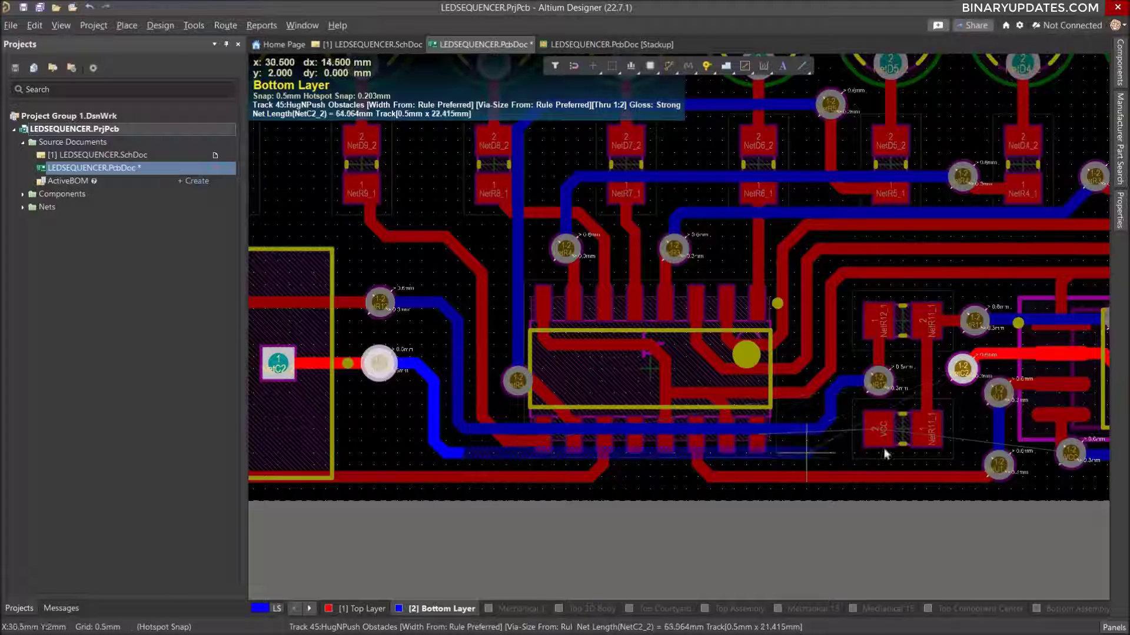
pyautogui.click(966, 436)
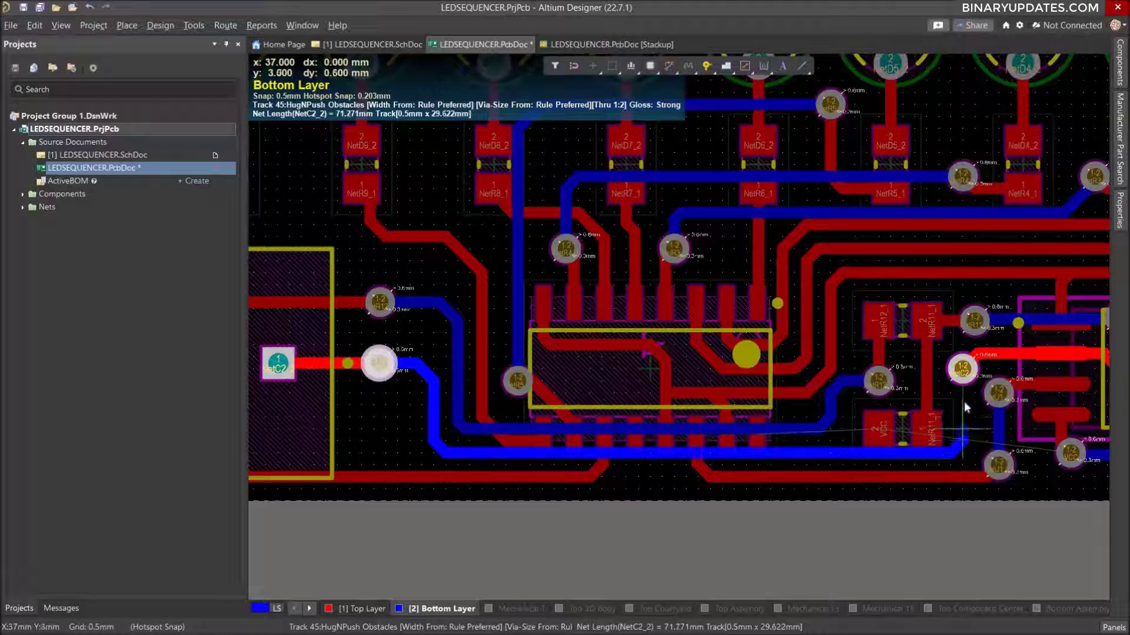
pyautogui.keyDown('ctrl'); pyautogui.scroll(8, 970, 387); pyautogui.keyUp('ctrl')
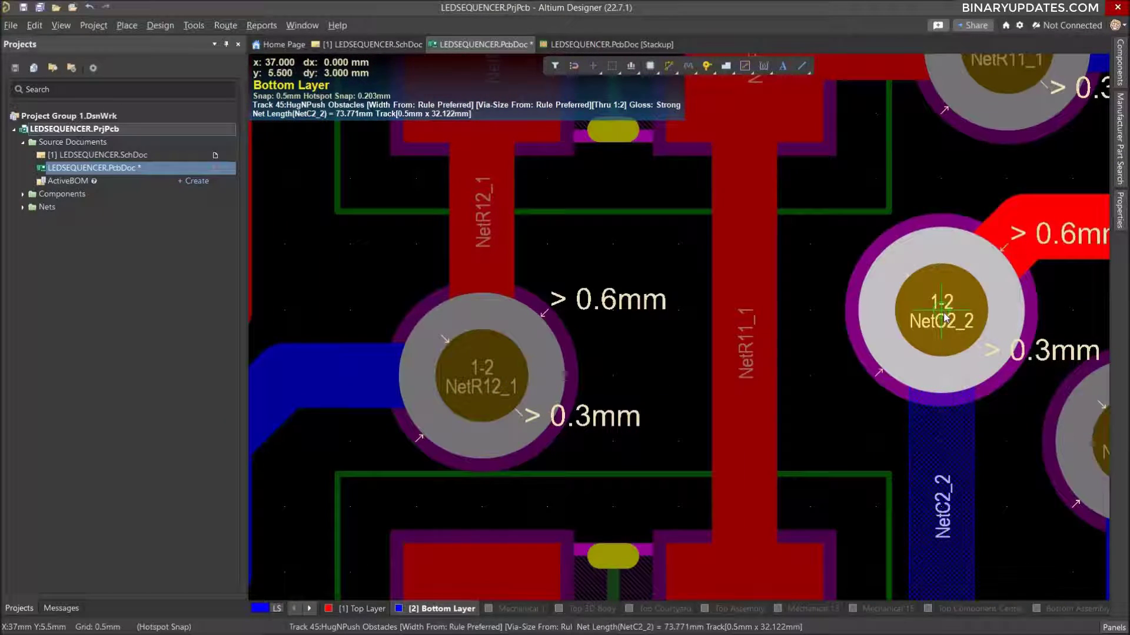
pyautogui.click(945, 318)
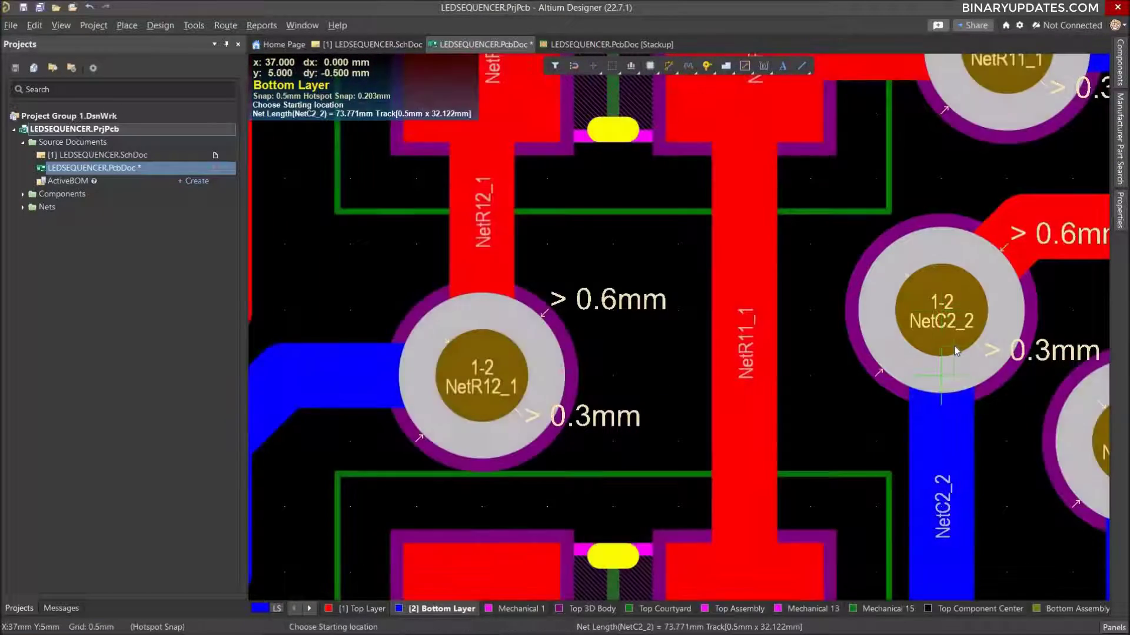
pyautogui.keyDown('ctrl'); pyautogui.scroll(-10, 954, 345); pyautogui.keyUp('ctrl')
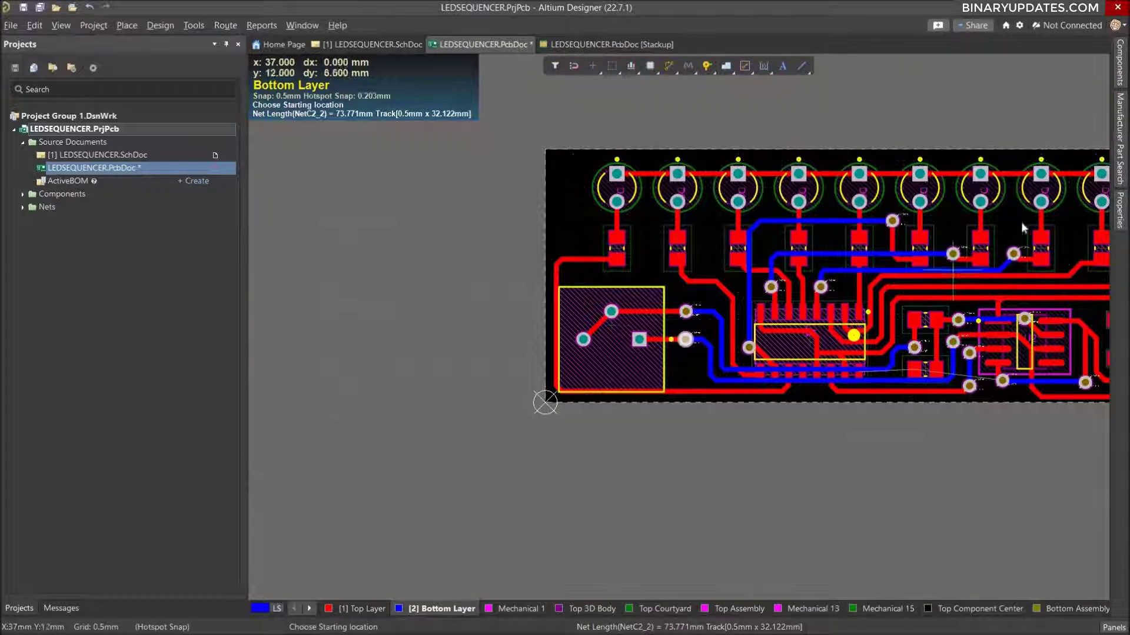
pyautogui.rightClick(1004, 236)
# Route a straight 0.5 mm VCC track on the Top Layer from U1 pin 16 to R11 pin 2.
pyautogui.moveTo(1005, 231); pyautogui.dragTo(795, 252, button='right')
pyautogui.keyDown('ctrl'); pyautogui.scroll(2, 776, 445); pyautogui.keyUp('ctrl')
pyautogui.keyDown('ctrl'); pyautogui.scroll(1, 776, 443); pyautogui.keyUp('ctrl')
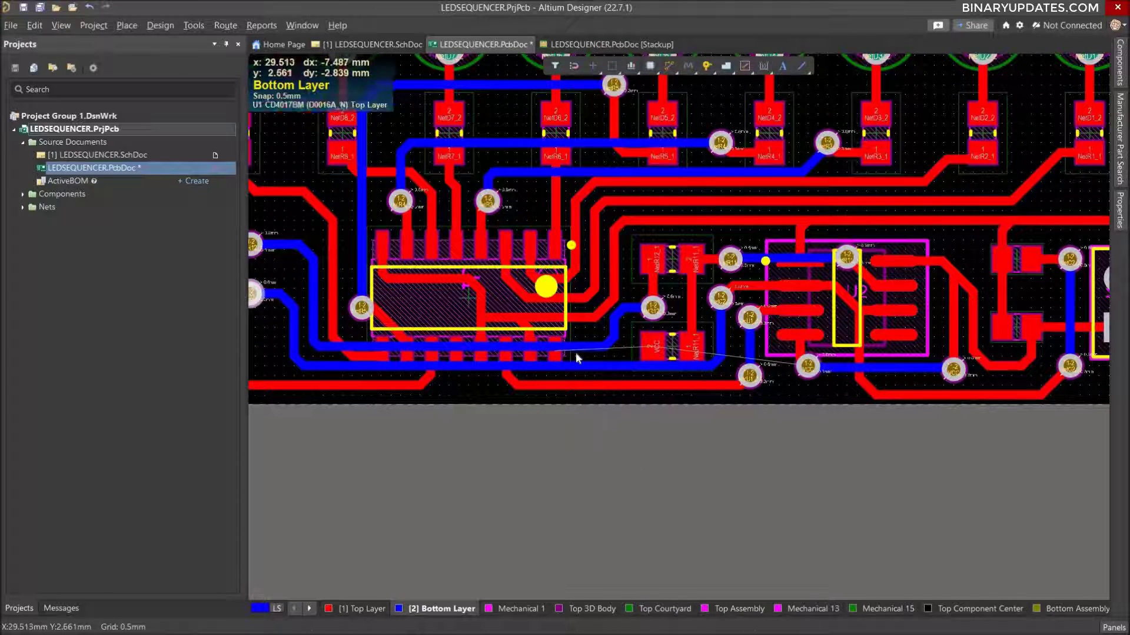
pyautogui.keyDown('ctrl'); pyautogui.scroll(1, 576, 352); pyautogui.keyUp('ctrl')
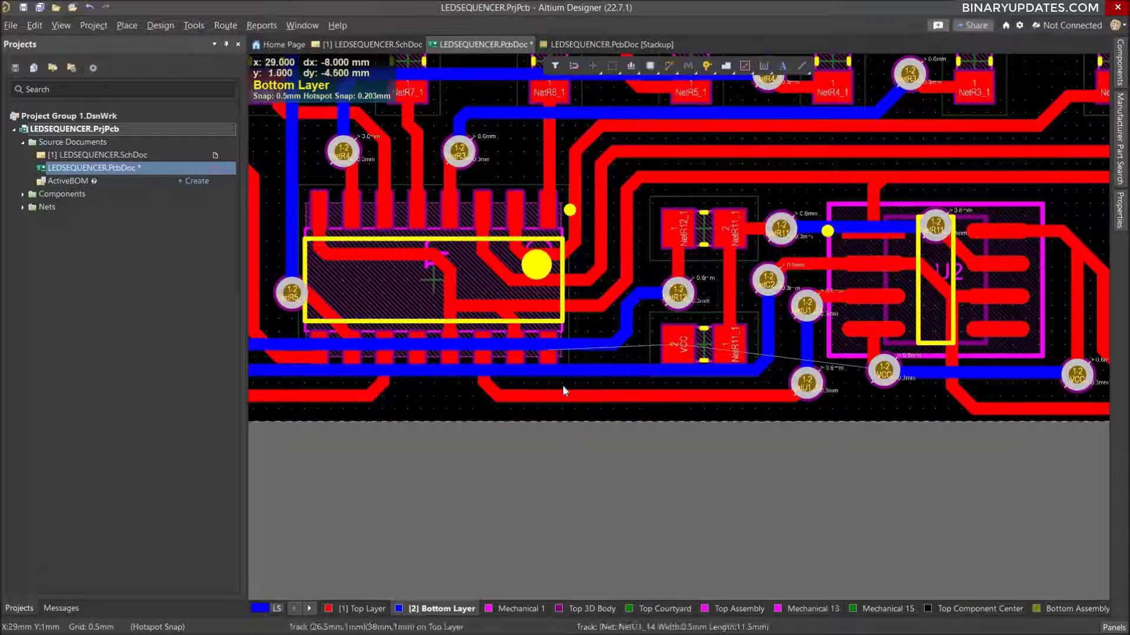
pyautogui.keyDown('ctrl'); pyautogui.scroll(2, 563, 385); pyautogui.keyUp('ctrl')
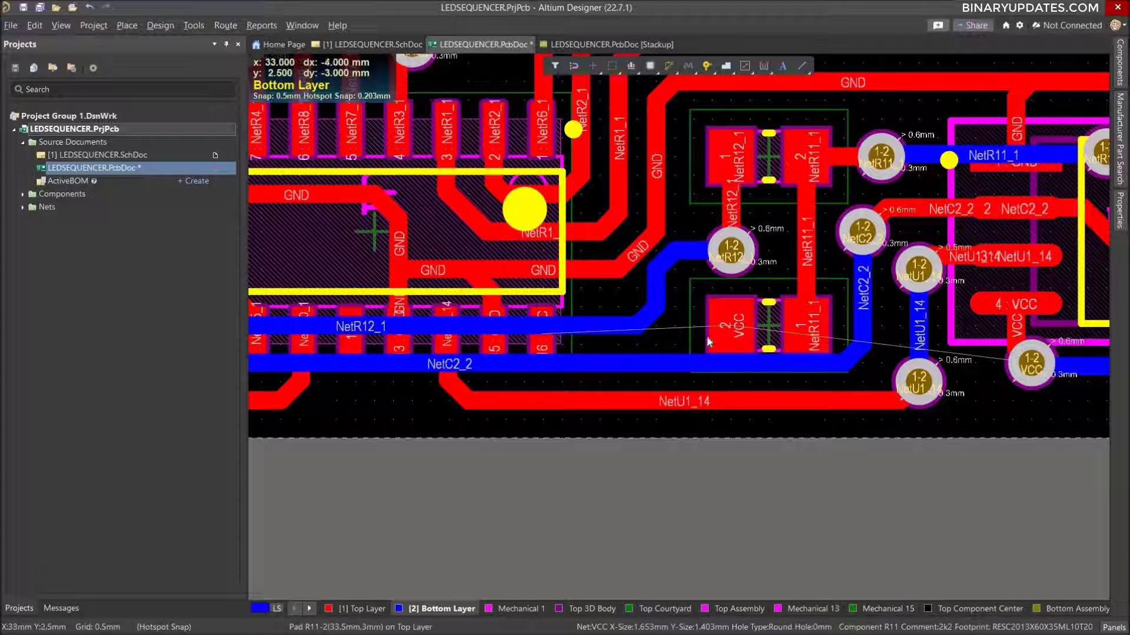
pyautogui.click(360, 608)
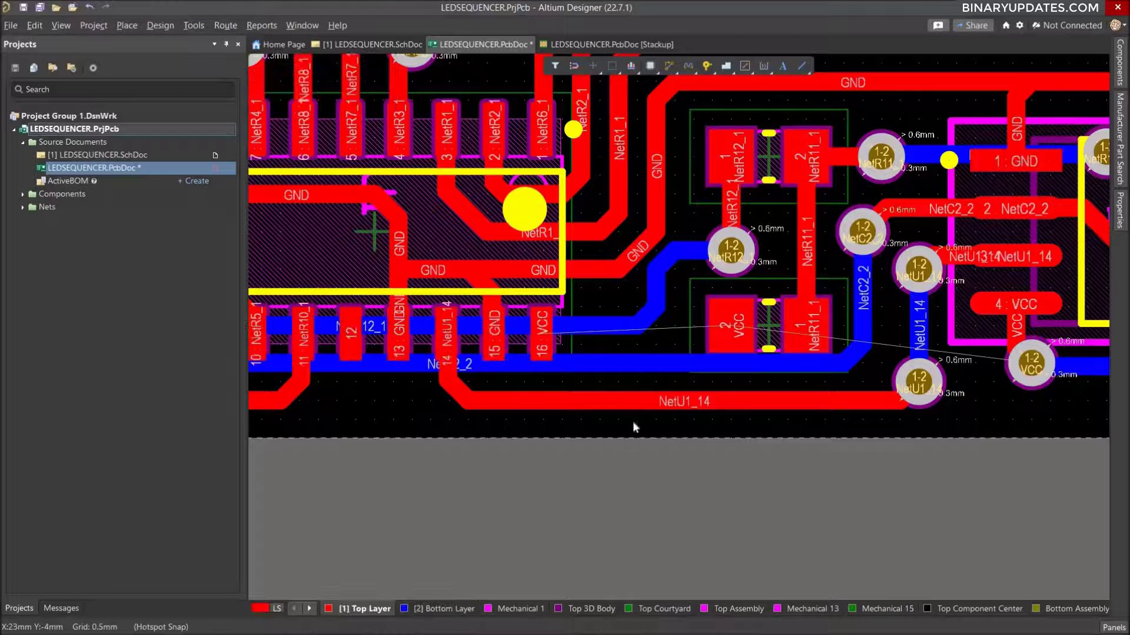
pyautogui.click(543, 336)
pyautogui.click(731, 327)
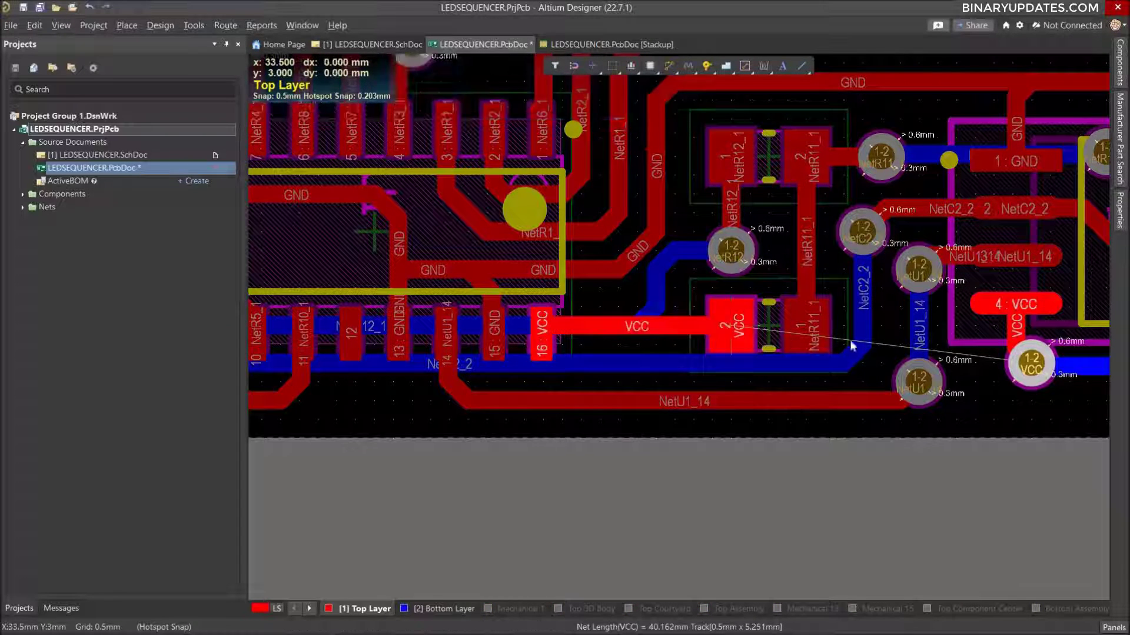
# Route a Top Layer VCC track from R11 pin 2 below R11, up between x 37.5, y 2 and y 3 mm, and across to U2 pin 4.
pyautogui.keyDown('ctrl'); pyautogui.scroll(-2, 763, 360); pyautogui.keyUp('ctrl')
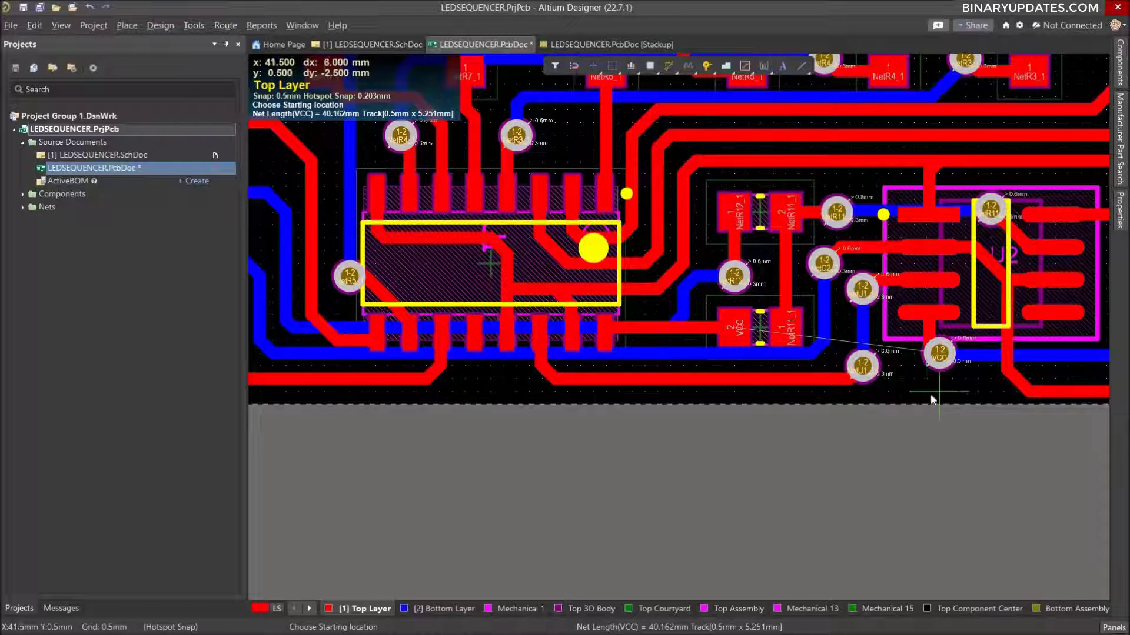
pyautogui.keyDown('ctrl'); pyautogui.scroll(-2, 834, 347); pyautogui.keyUp('ctrl')
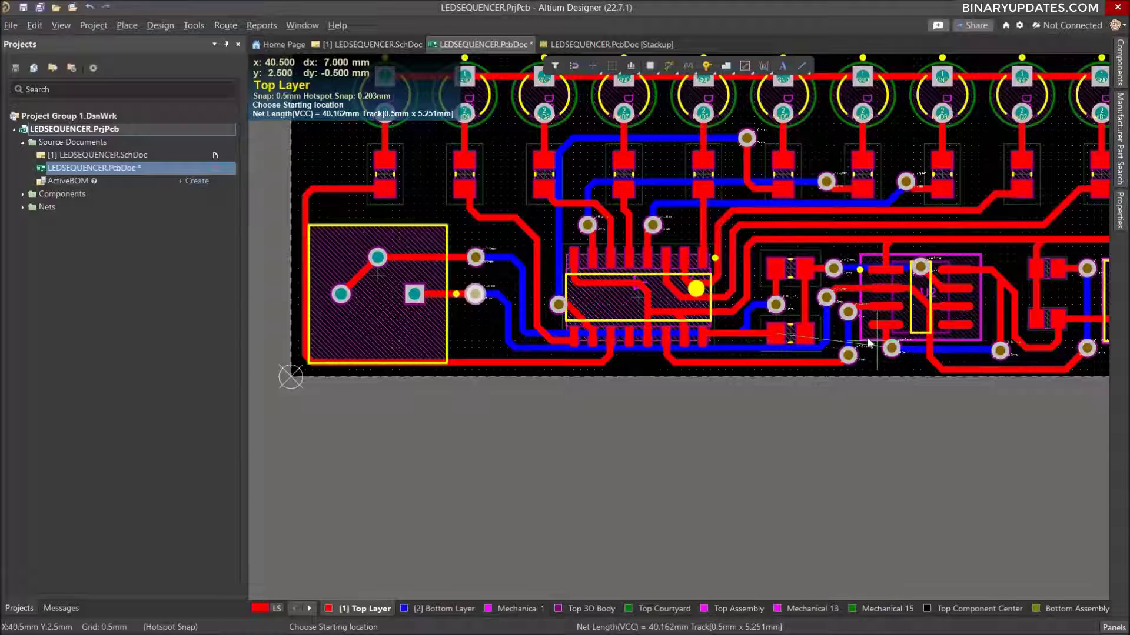
pyautogui.keyDown('ctrl'); pyautogui.scroll(4, 874, 322); pyautogui.keyUp('ctrl')
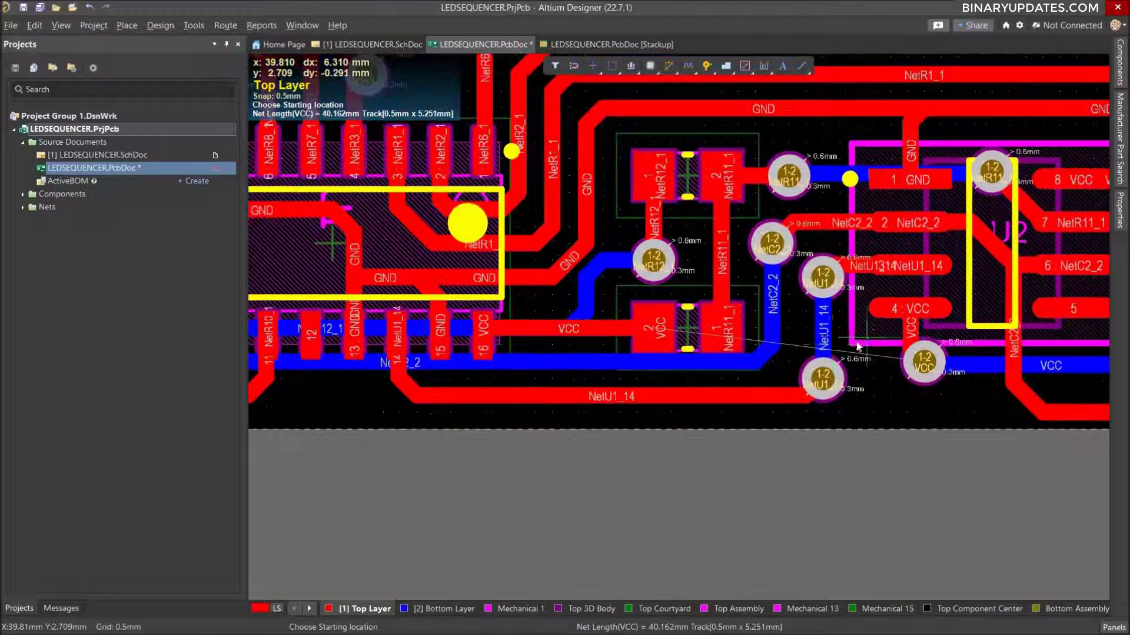
pyautogui.click(652, 337)
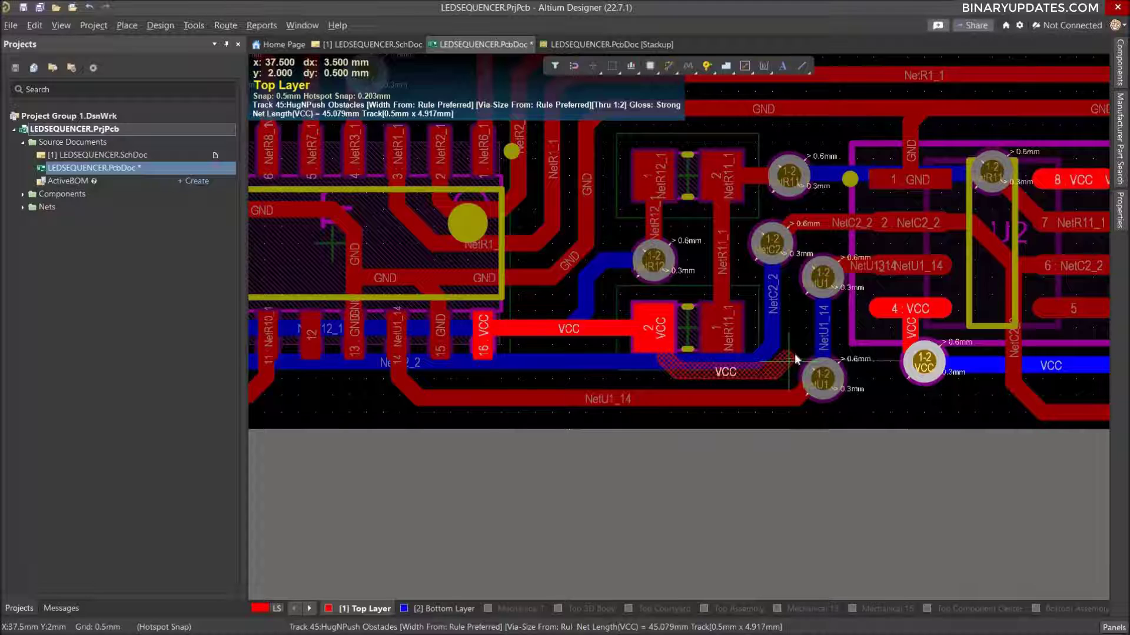
pyautogui.click(795, 360)
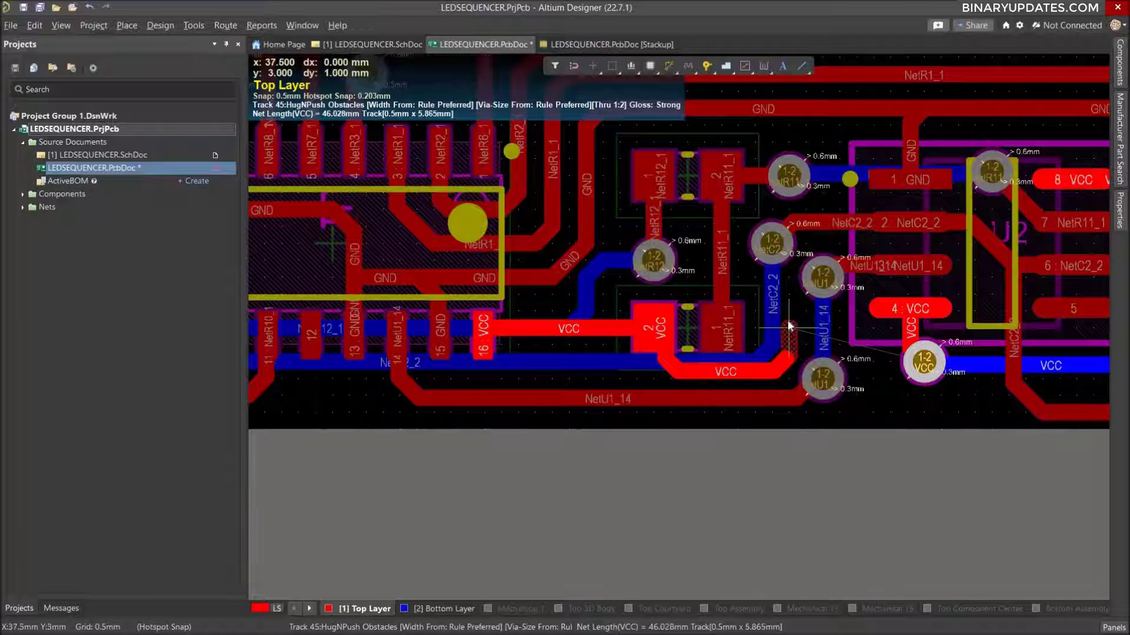
pyautogui.click(790, 325)
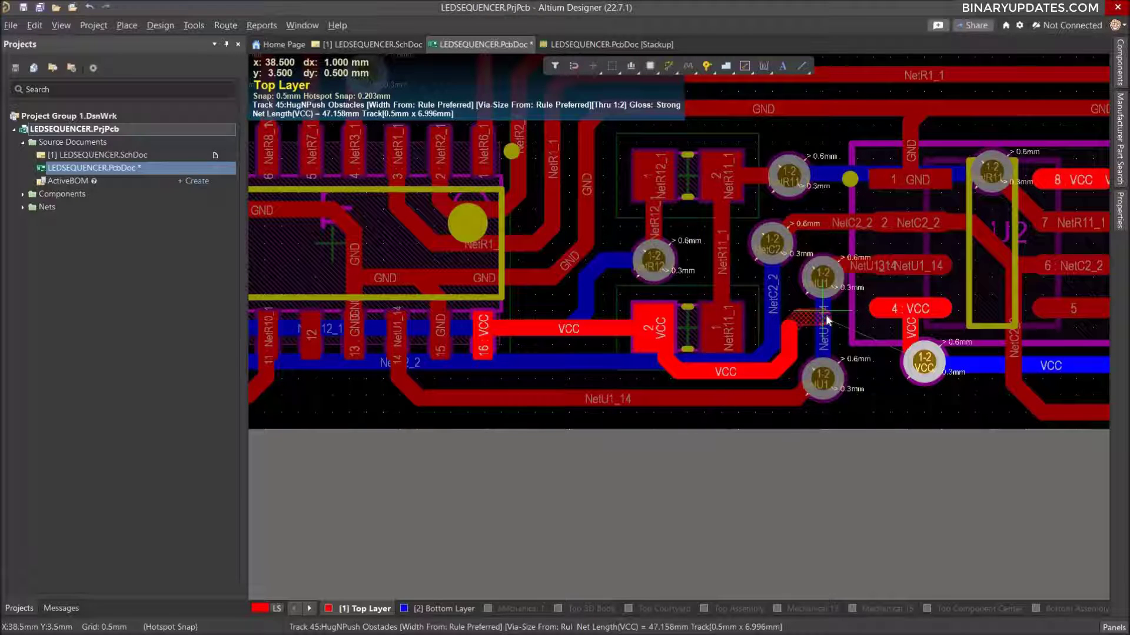
pyautogui.click(911, 310)
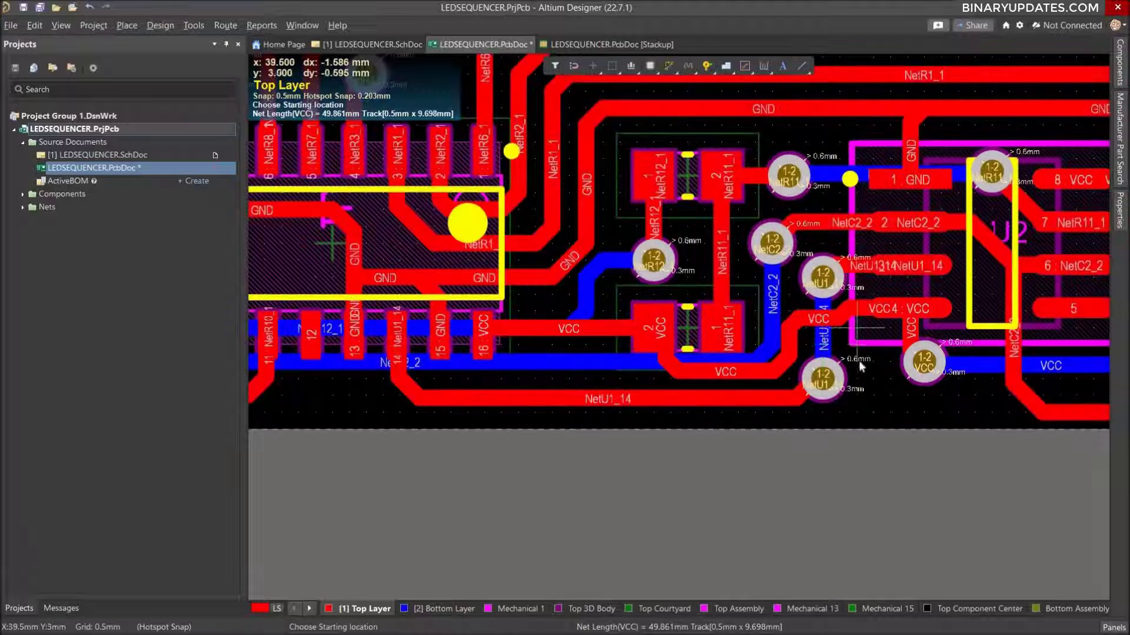
# Look over the whole routed board, end interactive routing and save the PCB document.
pyautogui.keyDown('ctrl'); pyautogui.scroll(-6, 860, 359); pyautogui.keyUp('ctrl')
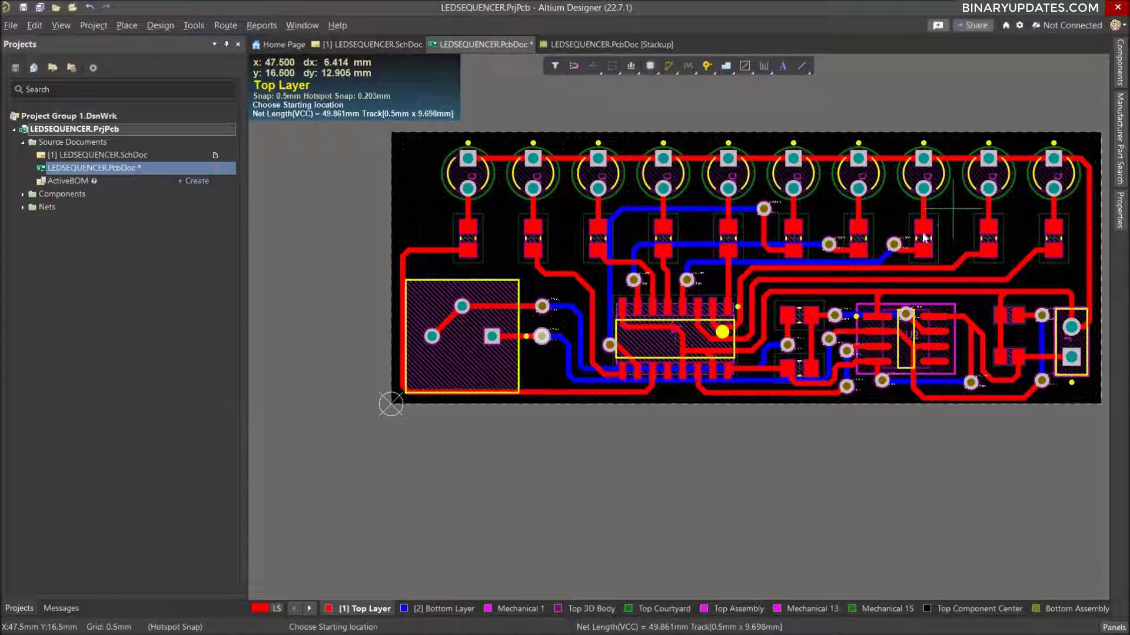
pyautogui.keyDown('ctrl'); pyautogui.scroll(1, 871, 268); pyautogui.keyUp('ctrl')
pyautogui.keyDown('ctrl'); pyautogui.scroll(1, 807, 353); pyautogui.keyUp('ctrl')
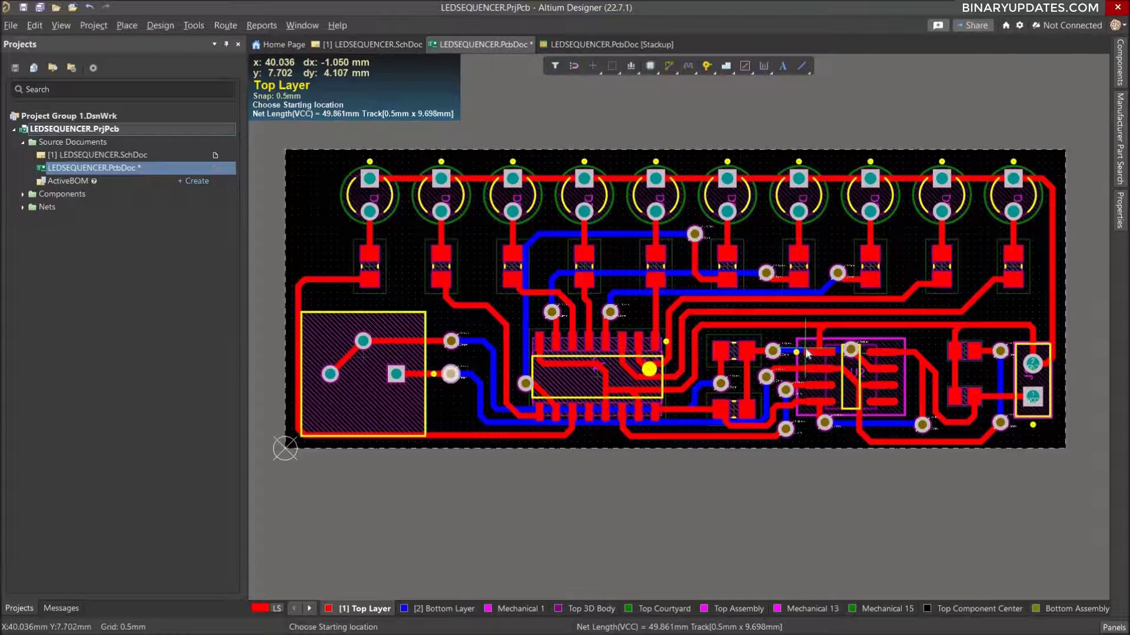
pyautogui.keyDown('ctrl'); pyautogui.scroll(-1, 807, 353); pyautogui.keyUp('ctrl')
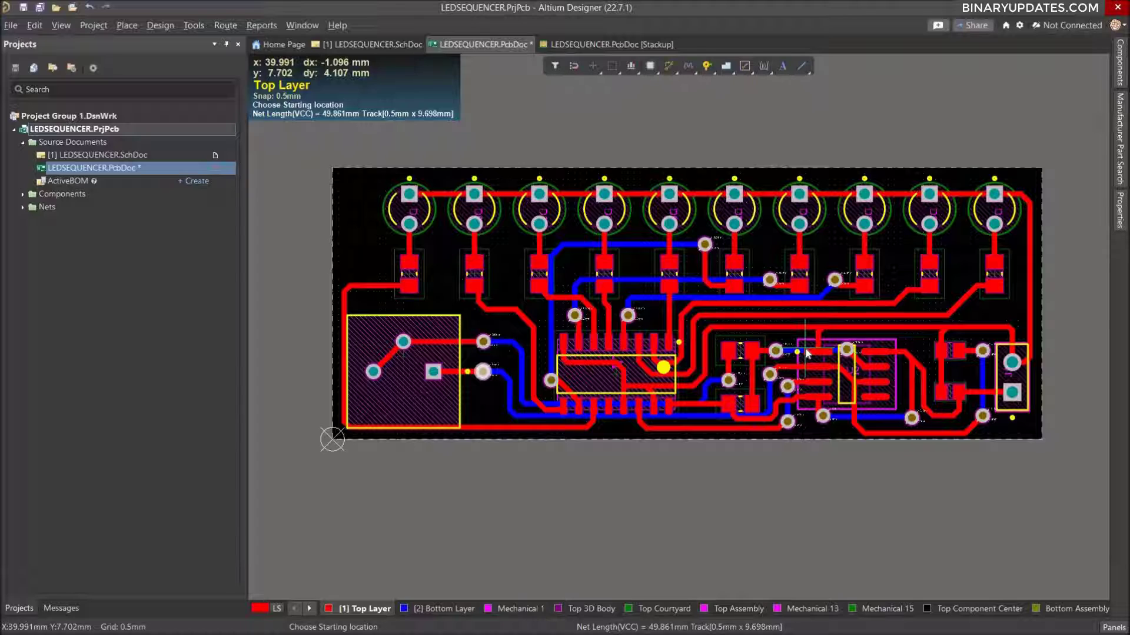
pyautogui.hotkey('shift', 'e')
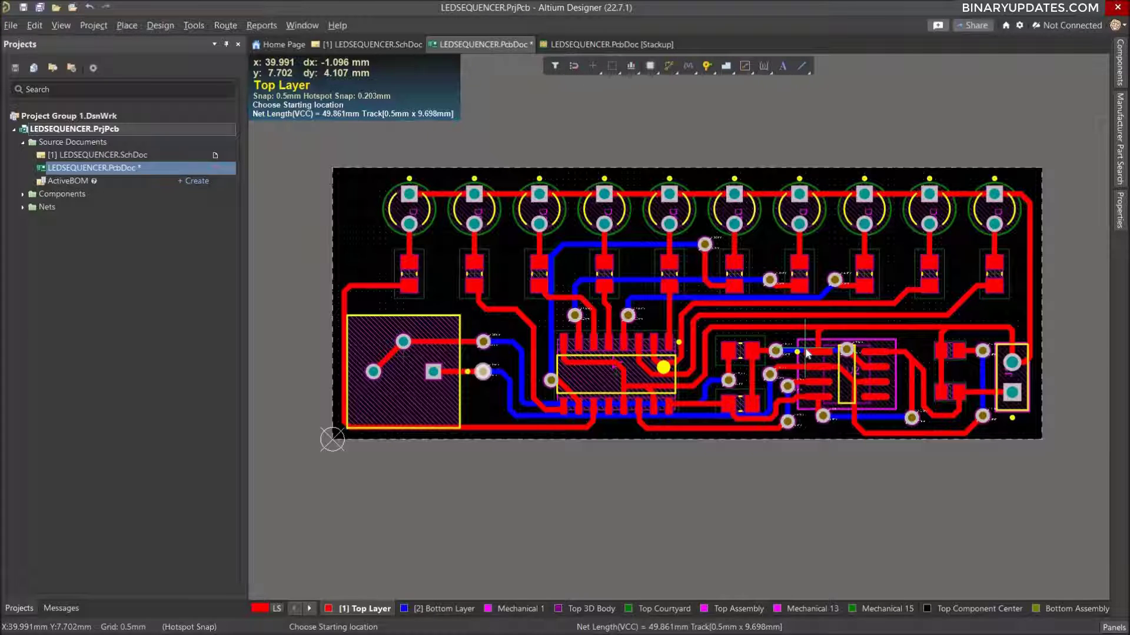
pyautogui.press('Escape')
pyautogui.hotkey('ctrl', 's')
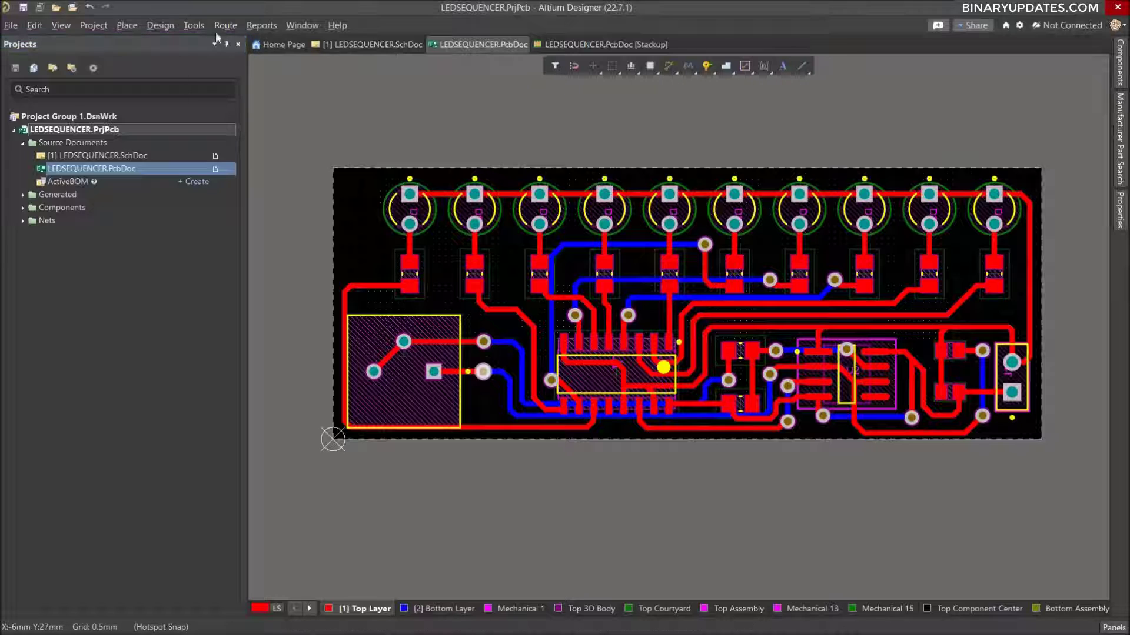
# Run the Design Rule Check on the board with the existing report options.
pyautogui.click(193, 26)
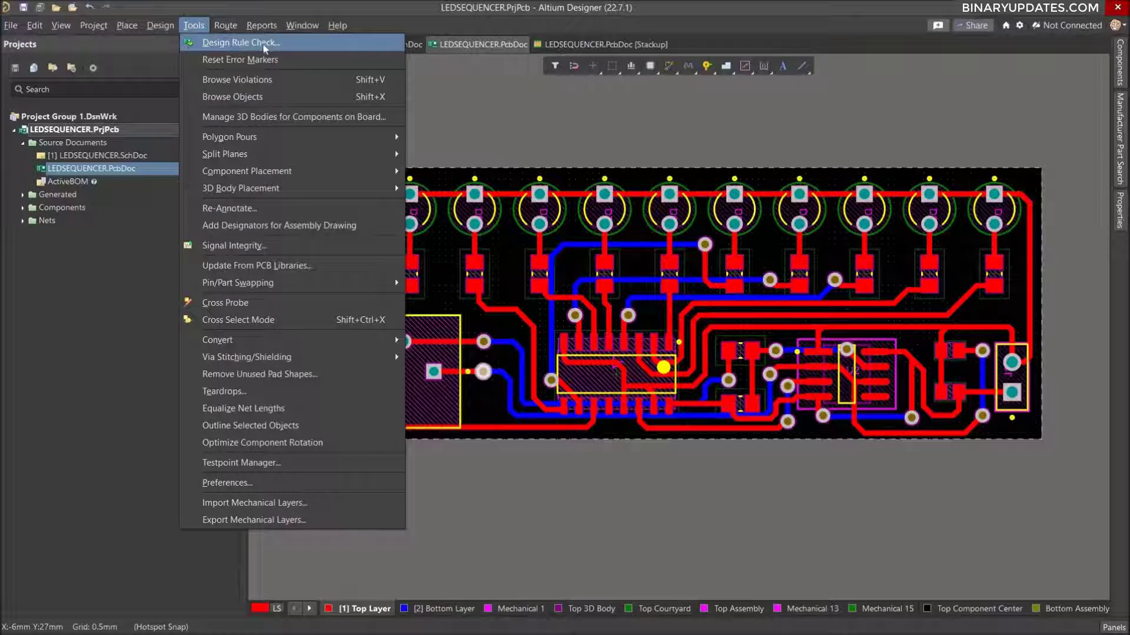
pyautogui.click(234, 47)
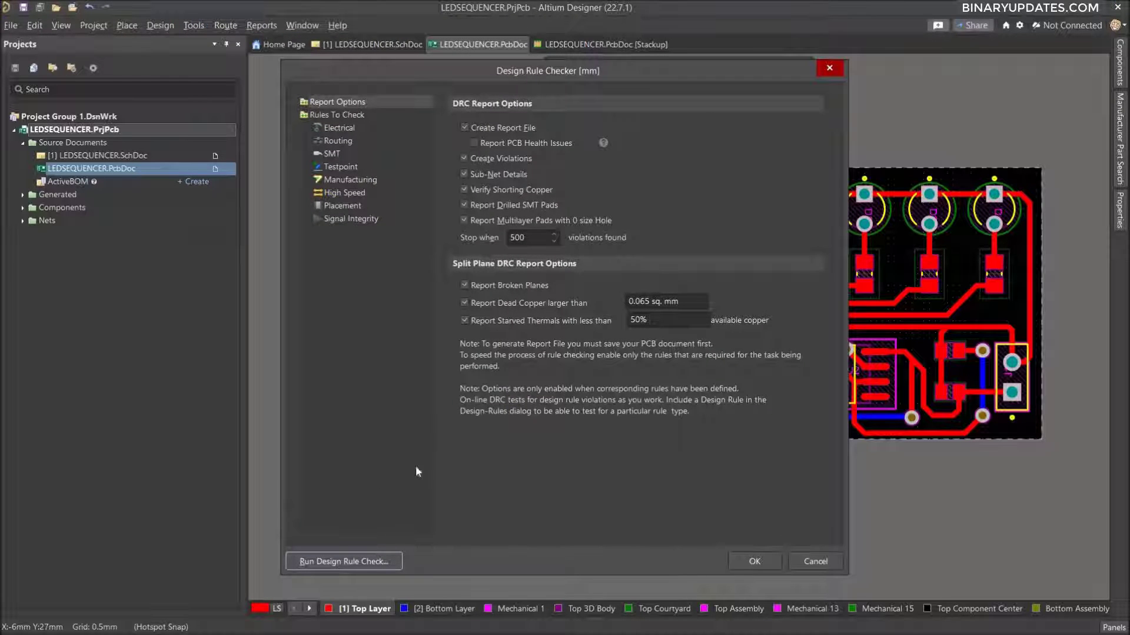
pyautogui.click(356, 560)
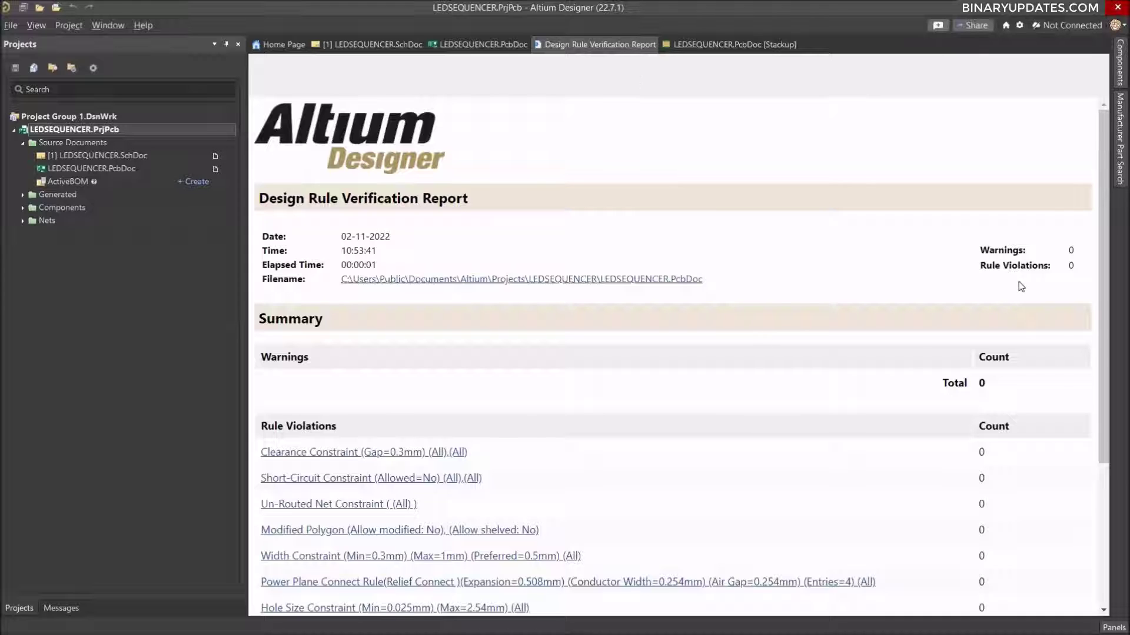
# Examine the warning and rule violation counts in the Design Rule Verification Report.
pyautogui.moveTo(1106, 307); pyautogui.dragTo(1104, 357)
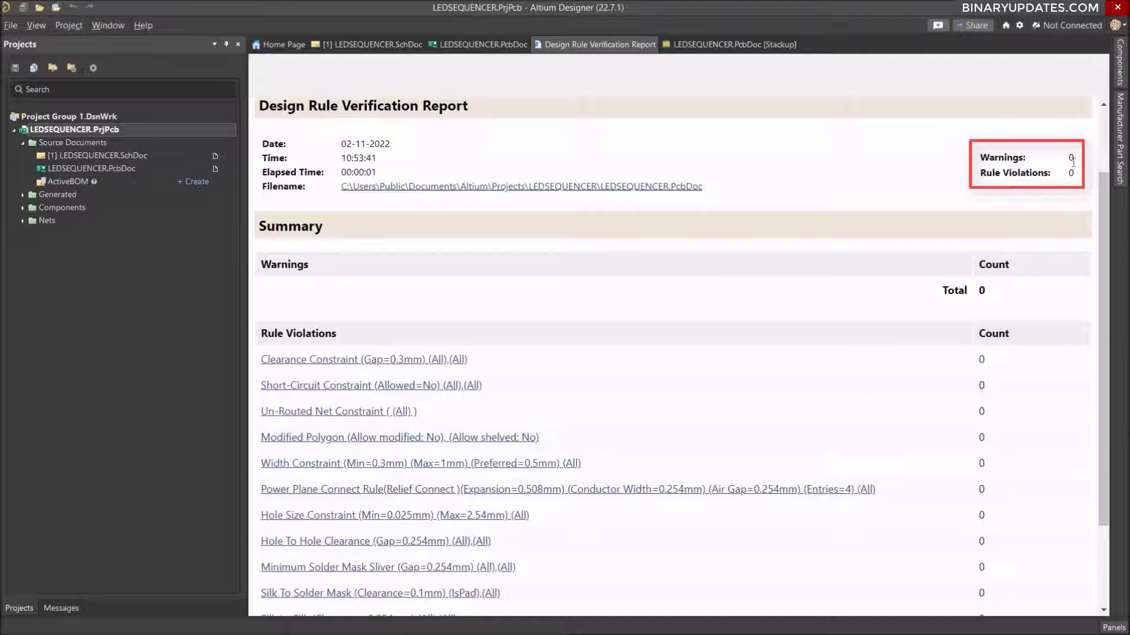
pyautogui.moveTo(974, 163); pyautogui.dragTo(1085, 171)
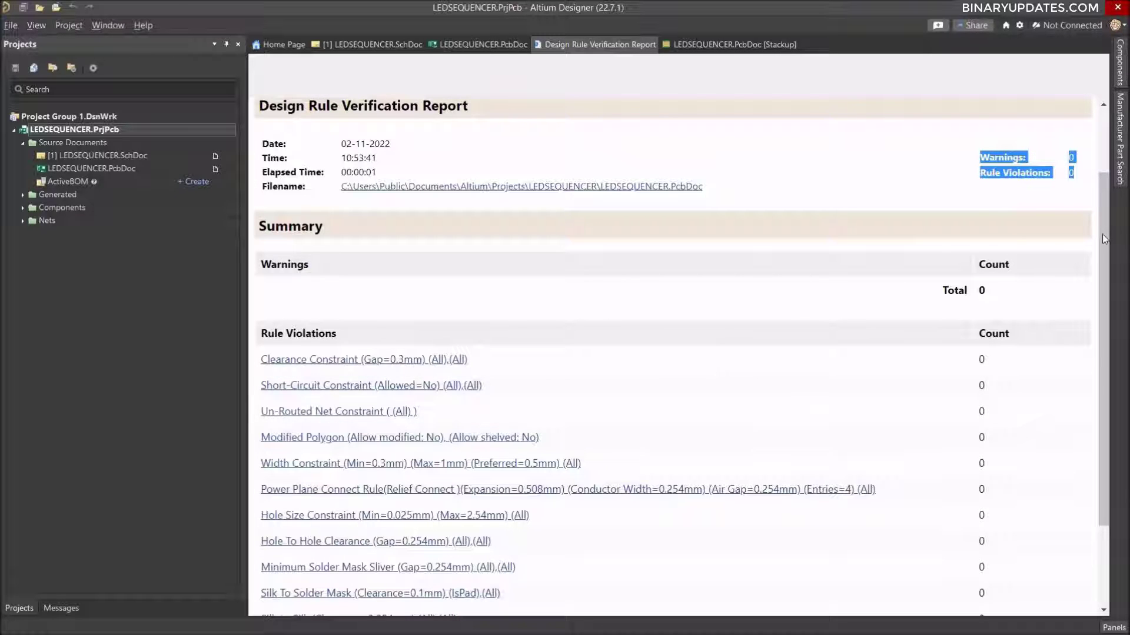
pyautogui.moveTo(1102, 234); pyautogui.dragTo(1109, 150)
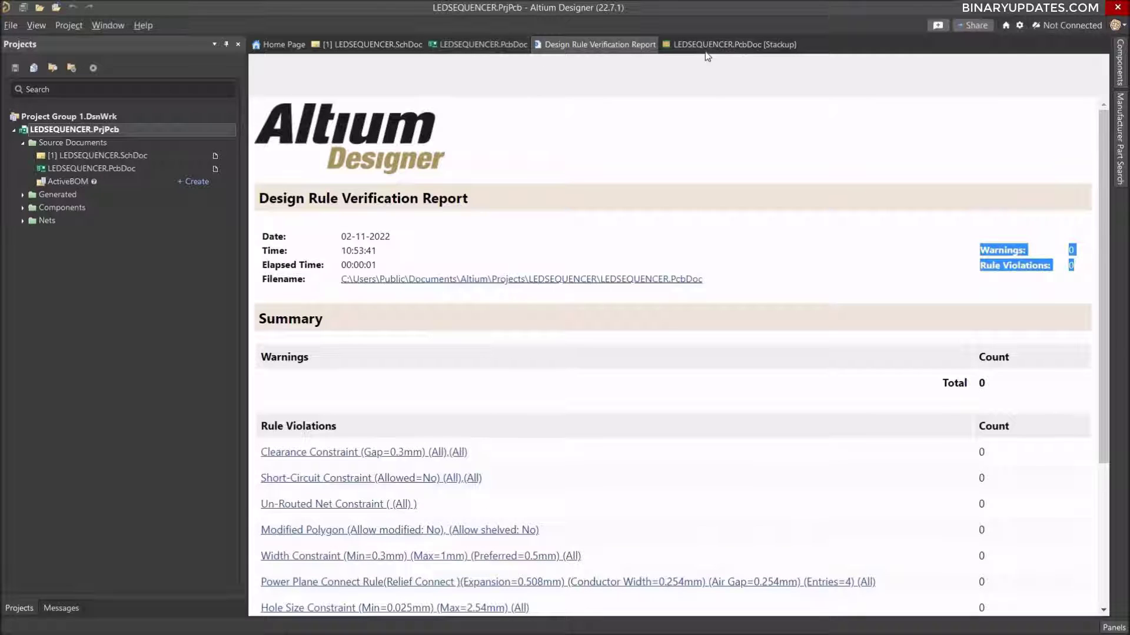
# Display the Messages panel and check it for design rule messages with the verification report and the PCB document open.
pyautogui.click(475, 47)
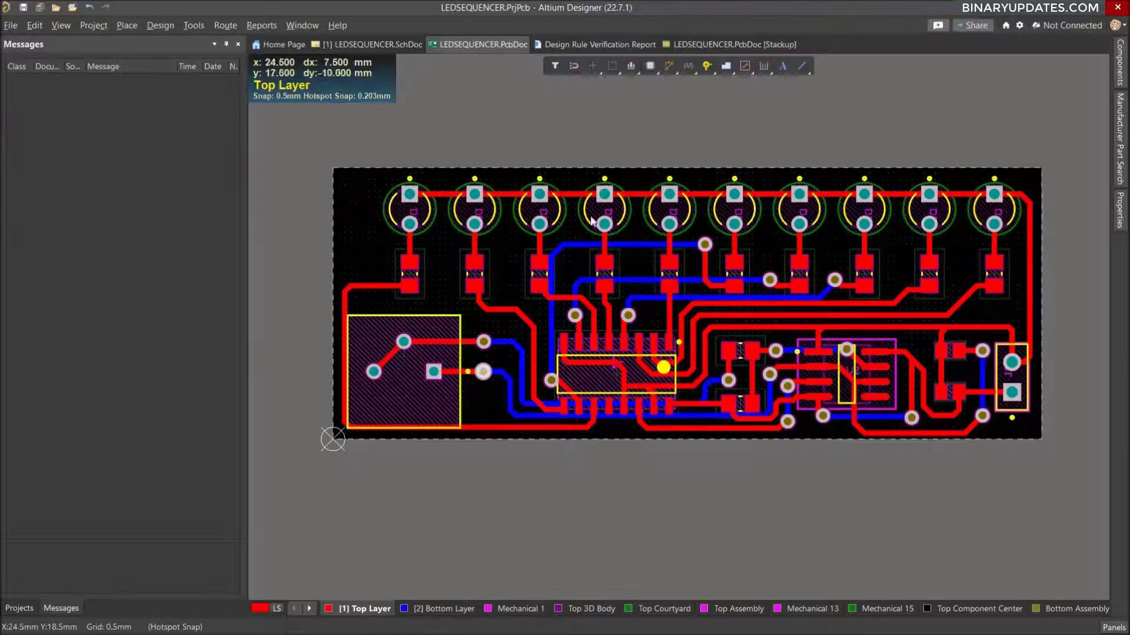
pyautogui.click(587, 44)
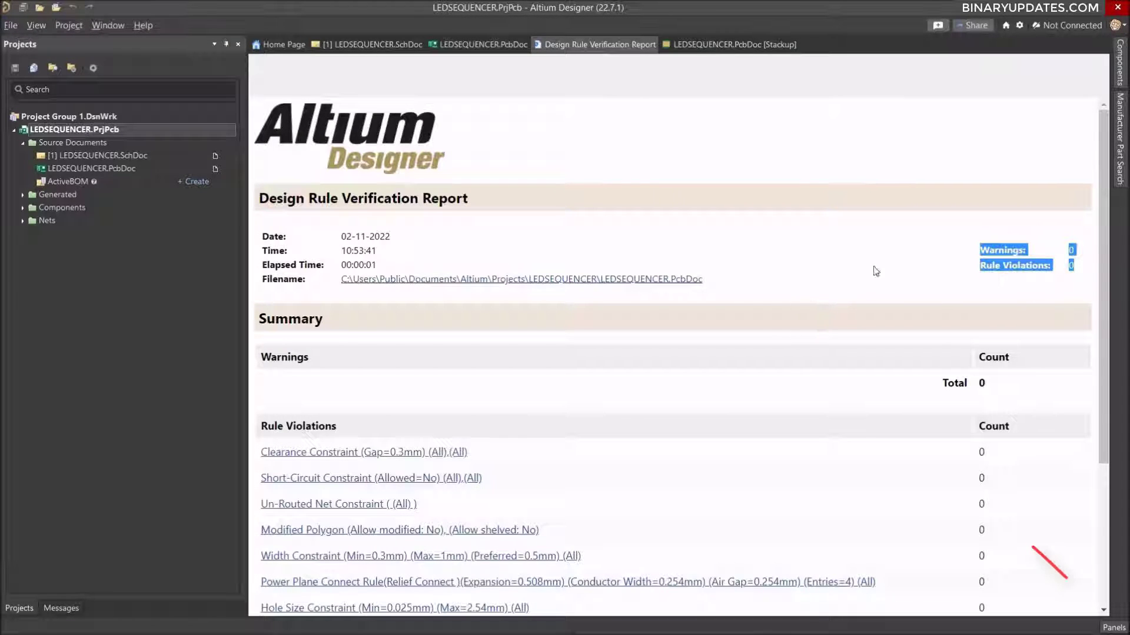
pyautogui.click(1113, 629)
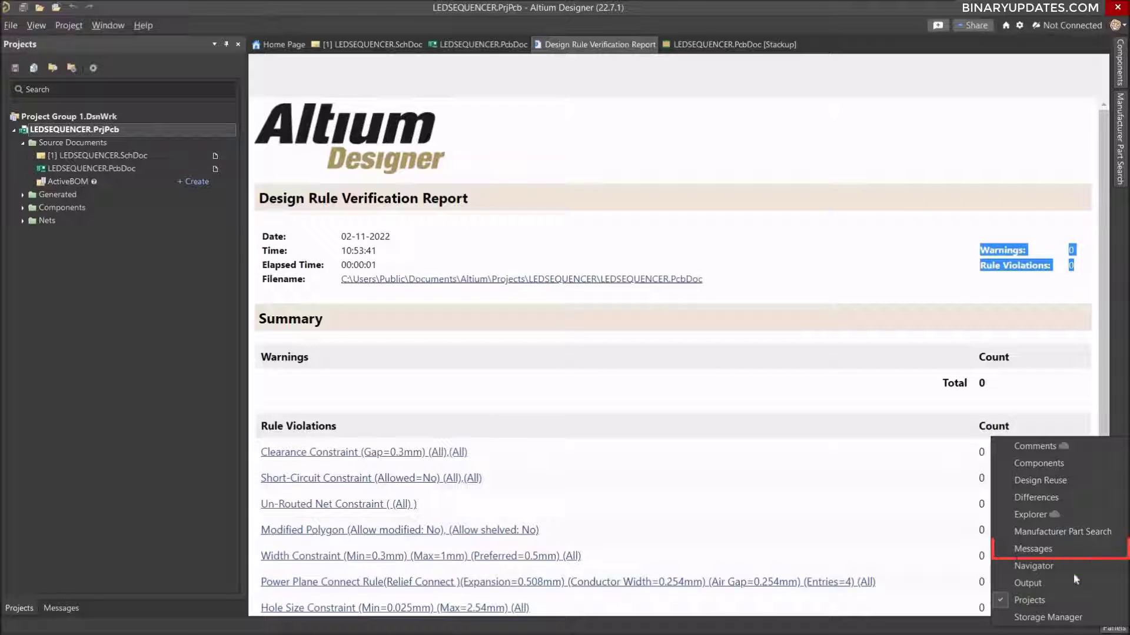
pyautogui.click(1066, 551)
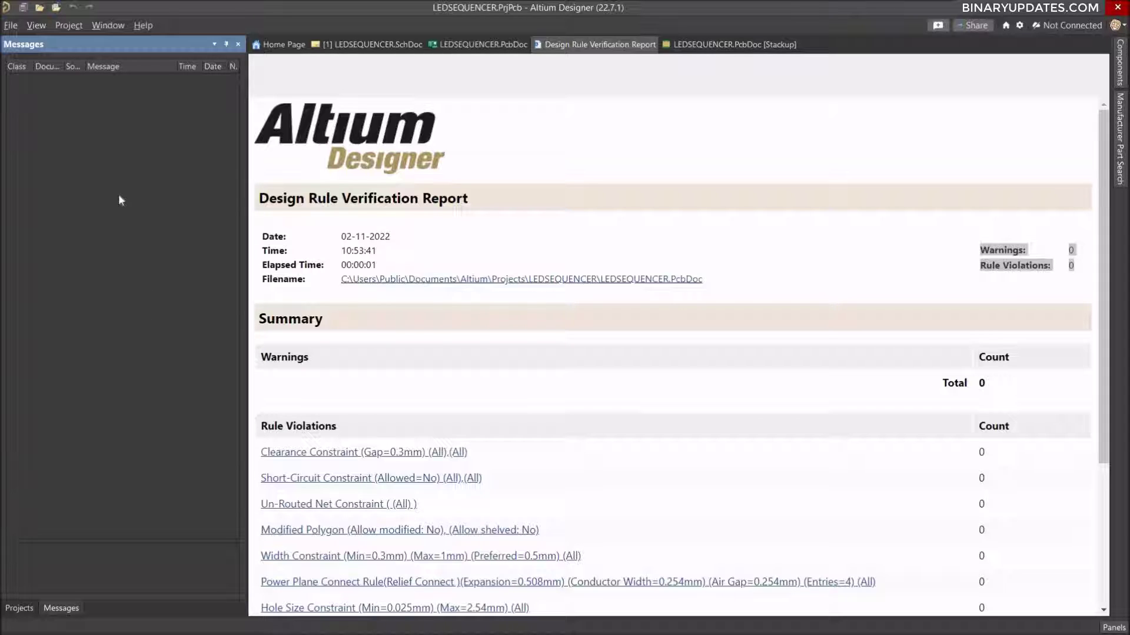
pyautogui.click(480, 44)
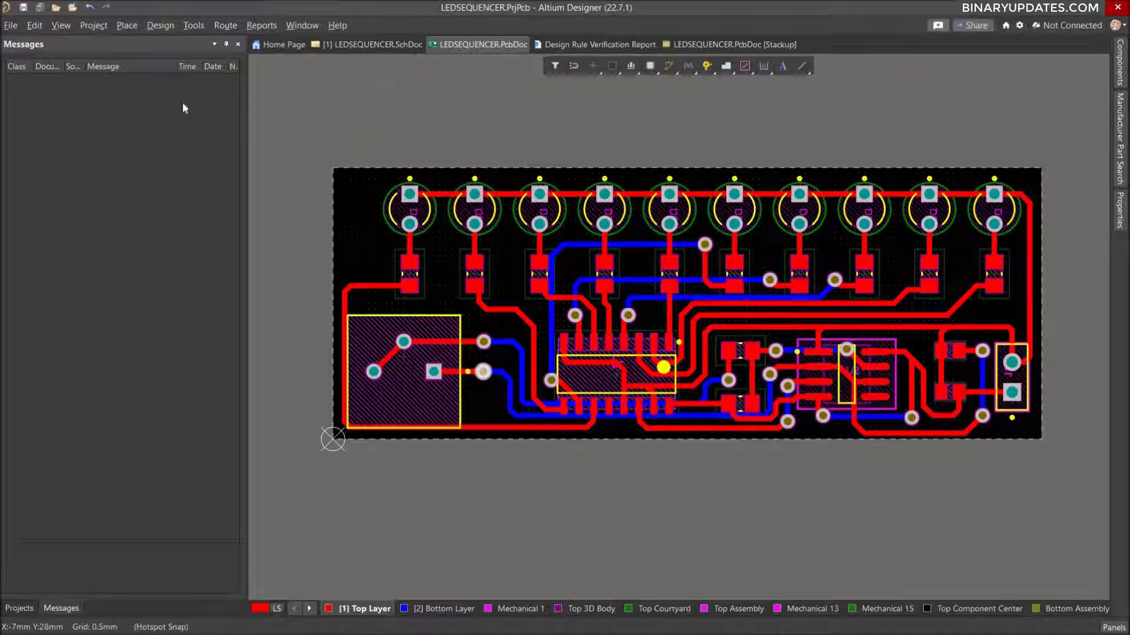
pyautogui.click(61, 610)
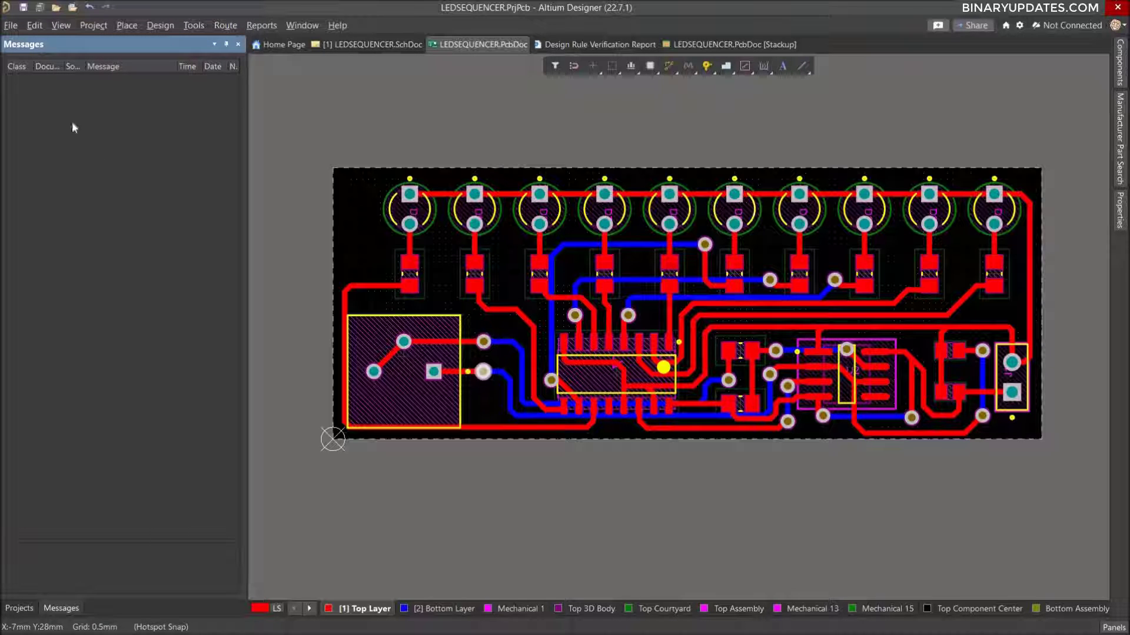
pyautogui.click(19, 608)
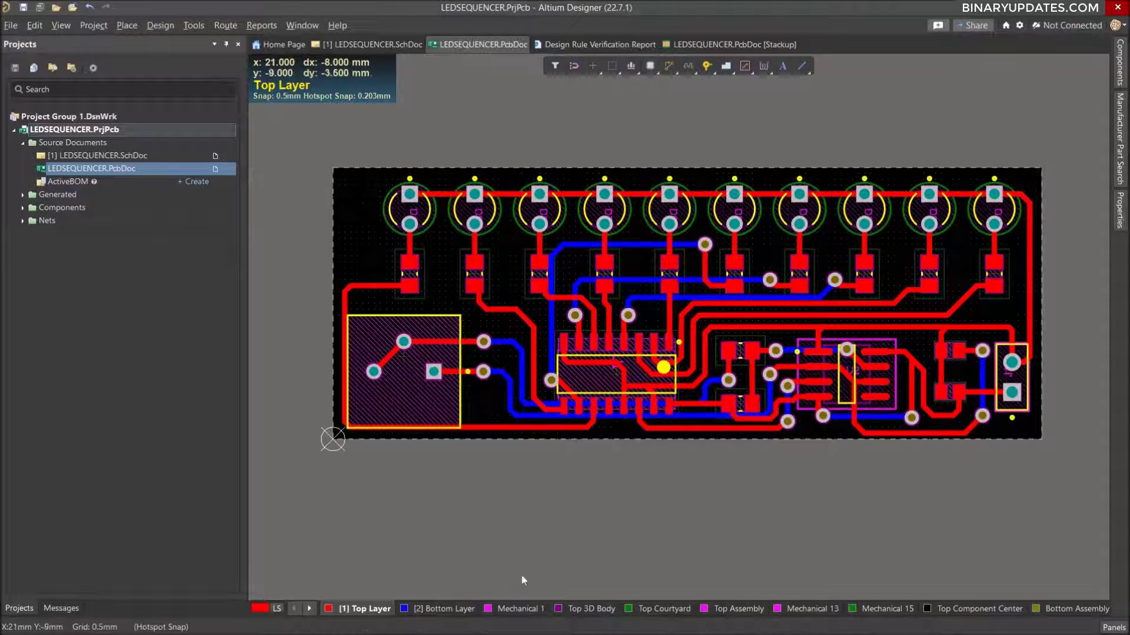
# Start a polygon pour on the Bottom Layer with its first corner at the board origin (0, 0).
pyautogui.click(448, 610)
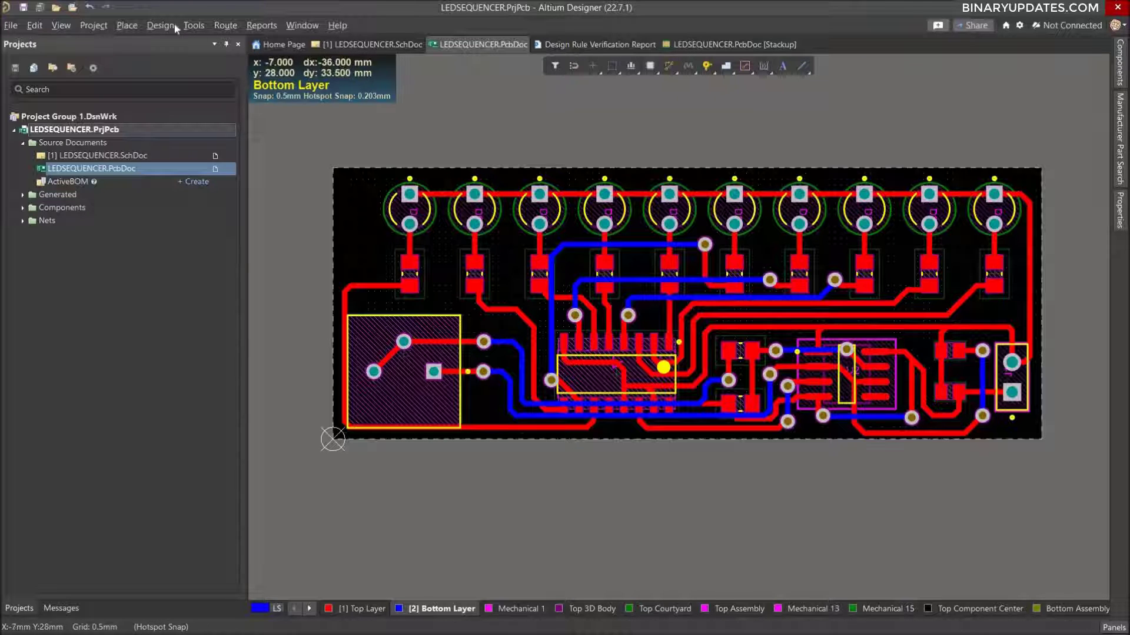
pyautogui.click(122, 27)
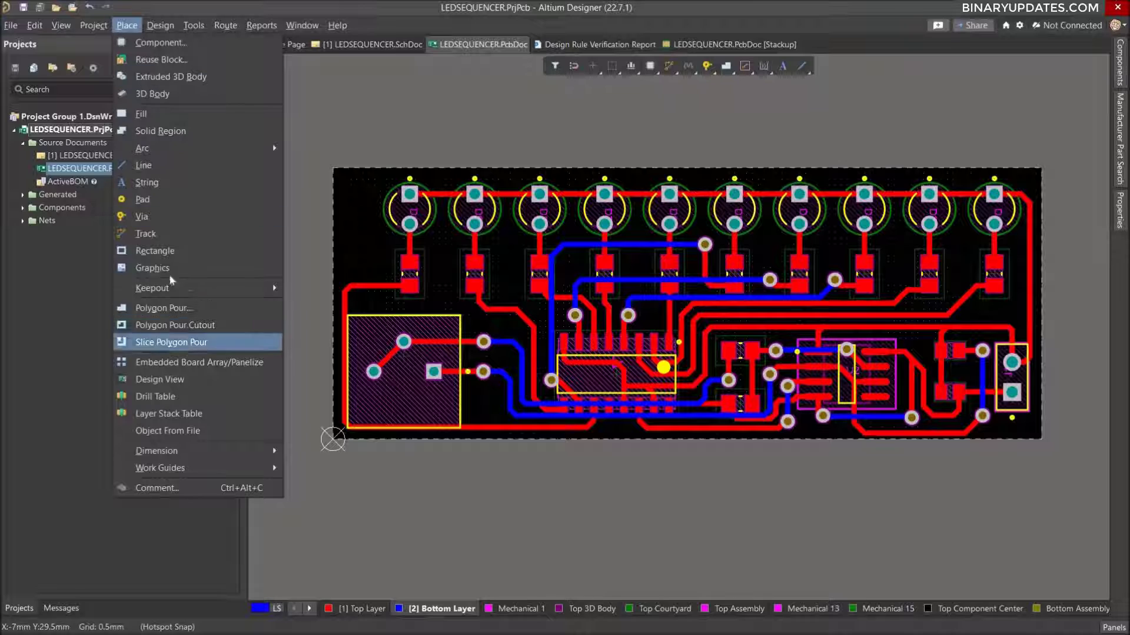
pyautogui.click(178, 308)
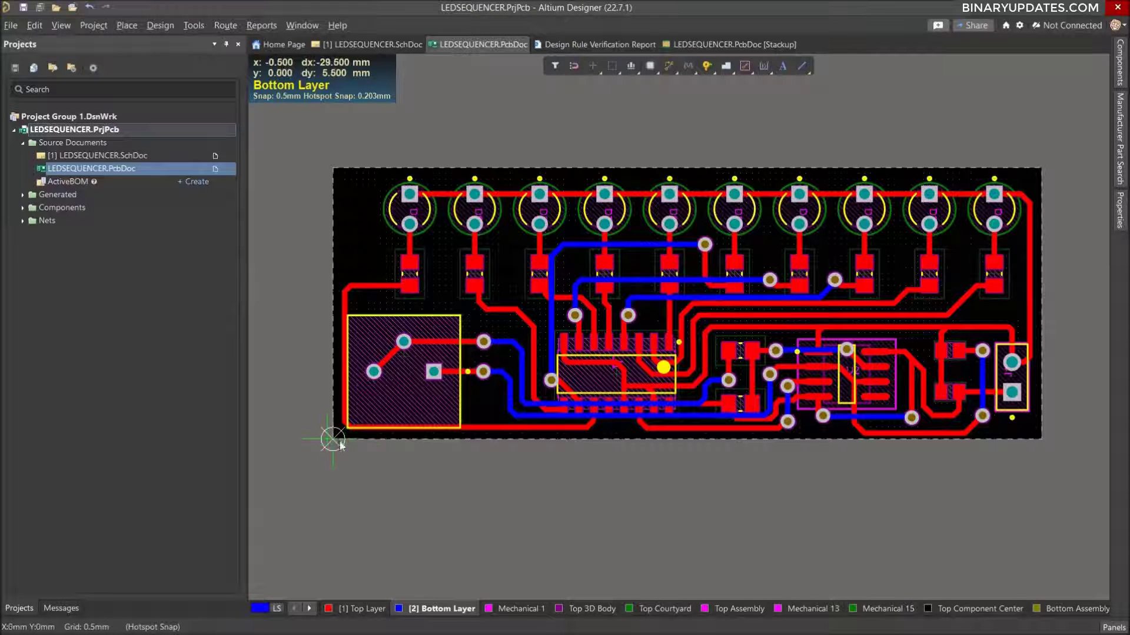
pyautogui.keyDown('ctrl'); pyautogui.scroll(5, 334, 440); pyautogui.keyUp('ctrl')
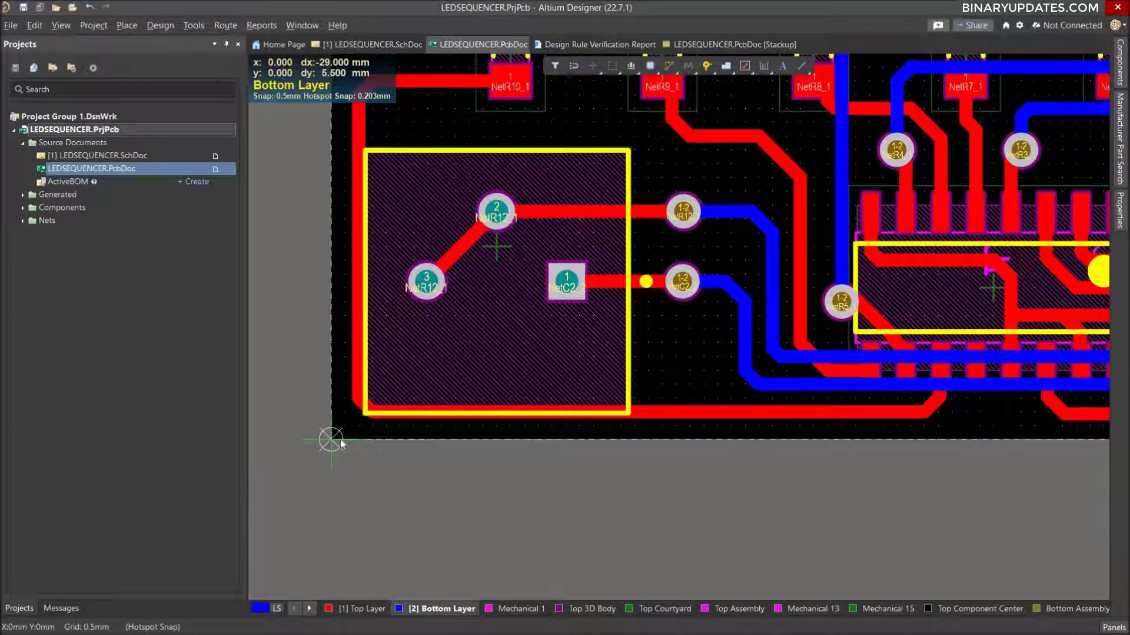
pyautogui.click(331, 440)
# Place the pour's next two corners at the board's lower-right and upper-right corners, at about x 60 mm, y 0 and y 23 mm.
pyautogui.keyDown('ctrl'); pyautogui.scroll(-2, 476, 439); pyautogui.keyUp('ctrl')
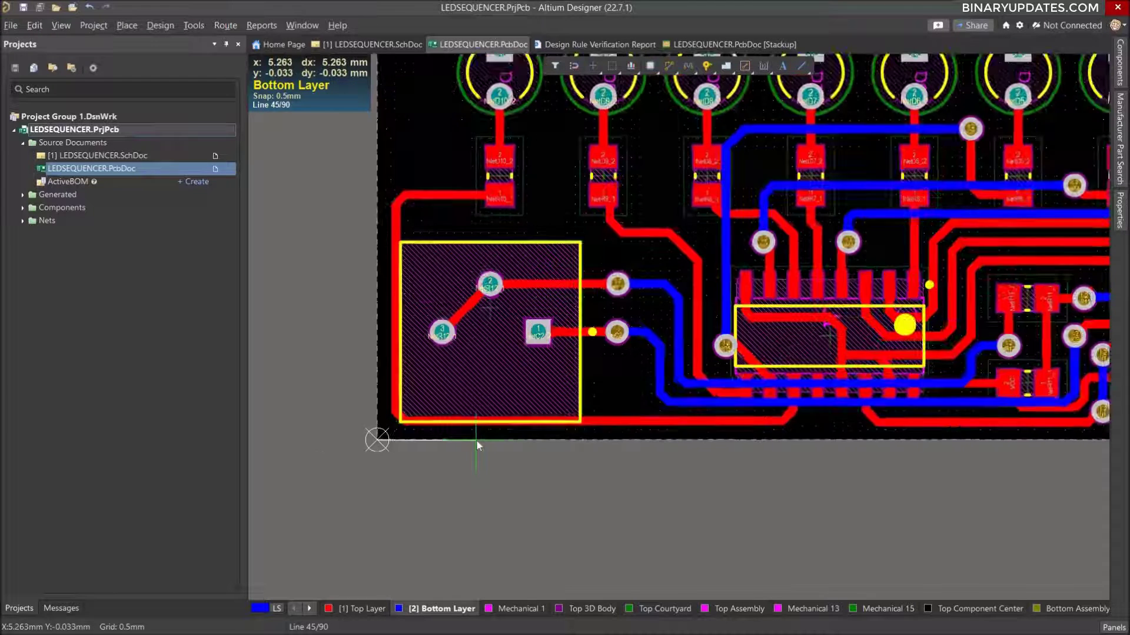
pyautogui.keyDown('ctrl'); pyautogui.scroll(-2, 475, 440); pyautogui.keyUp('ctrl')
pyautogui.keyDown('ctrl'); pyautogui.scroll(-1, 476, 439); pyautogui.keyUp('ctrl')
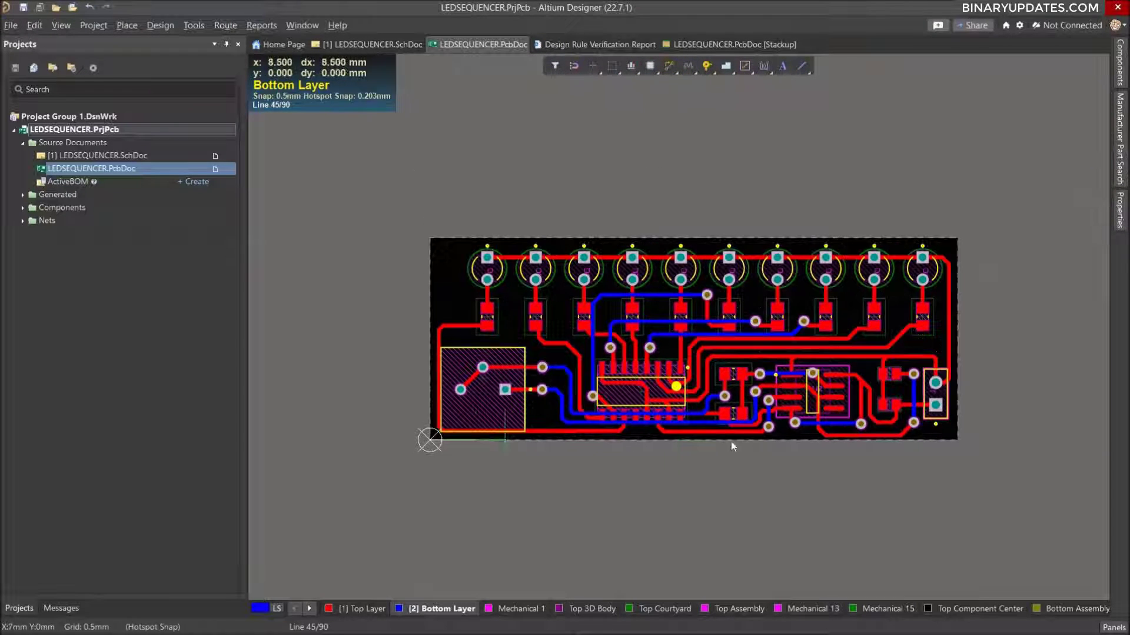
pyautogui.keyDown('ctrl'); pyautogui.scroll(4, 980, 438); pyautogui.keyUp('ctrl')
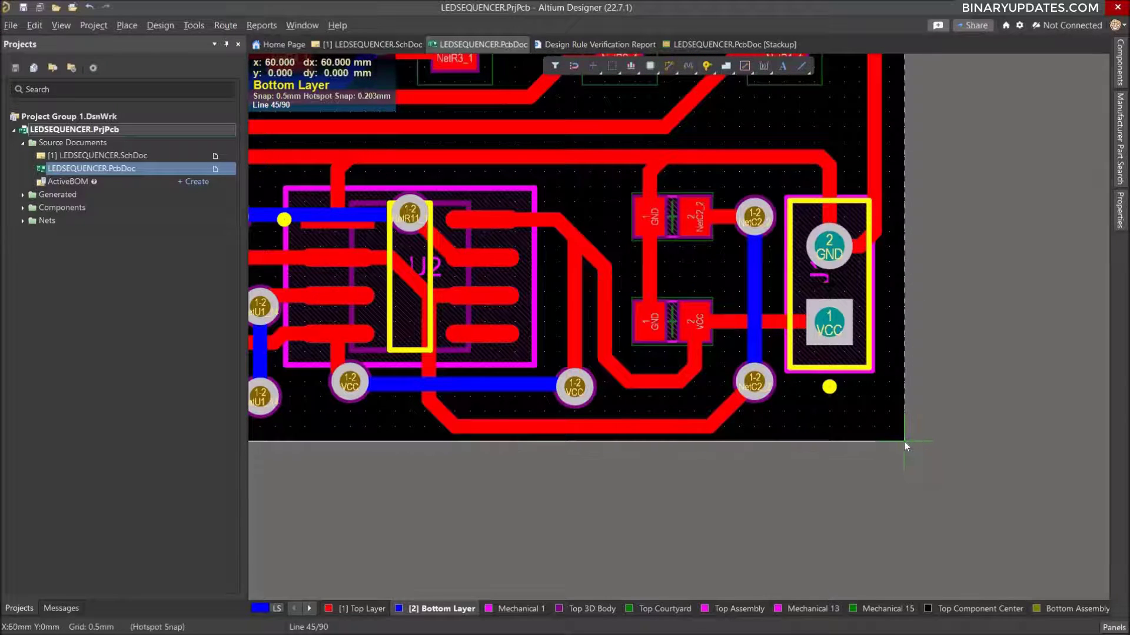
pyautogui.click(904, 441)
pyautogui.press('space')
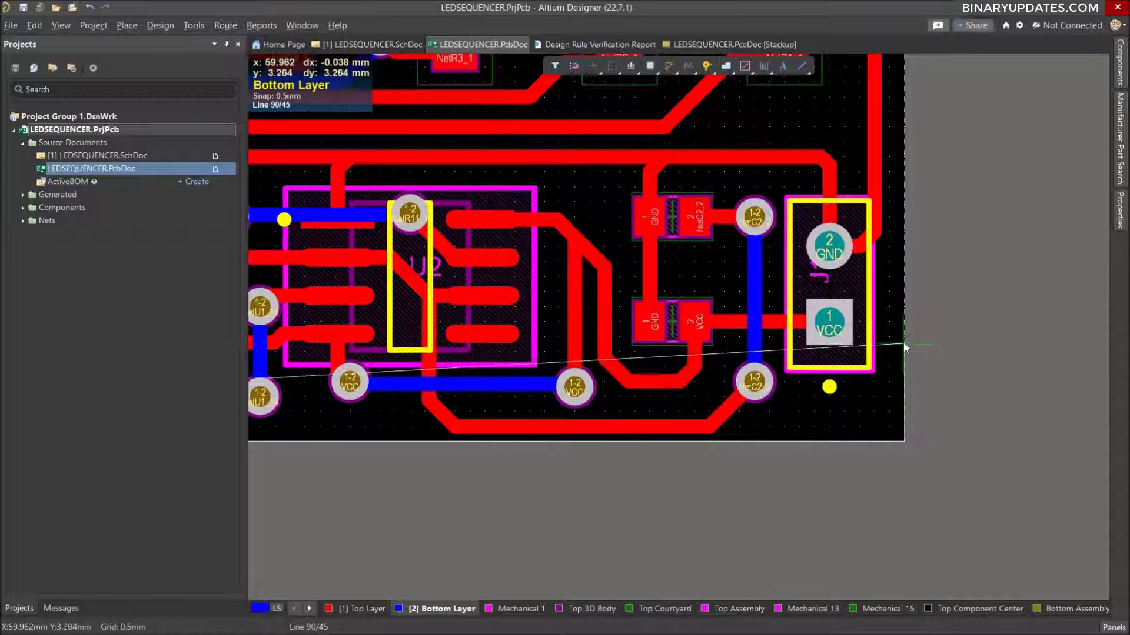
pyautogui.keyDown('ctrl'); pyautogui.scroll(-2, 903, 341); pyautogui.keyUp('ctrl')
pyautogui.keyDown('ctrl'); pyautogui.scroll(-3, 905, 347); pyautogui.keyUp('ctrl')
pyautogui.keyDown('ctrl'); pyautogui.scroll(4, 909, 207); pyautogui.keyUp('ctrl')
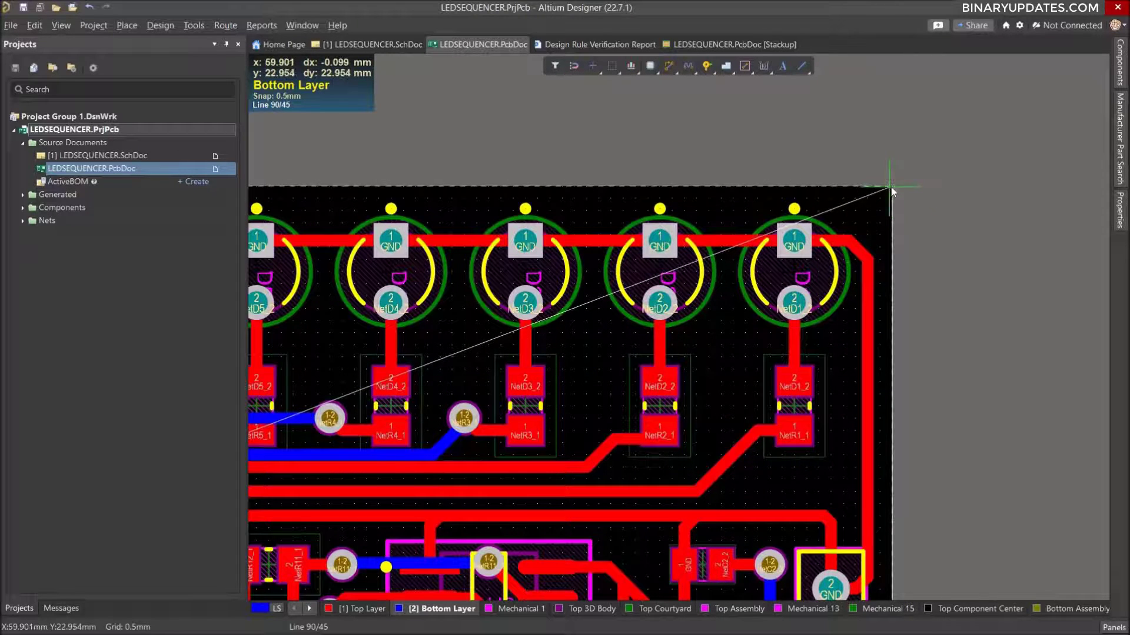
pyautogui.click(891, 186)
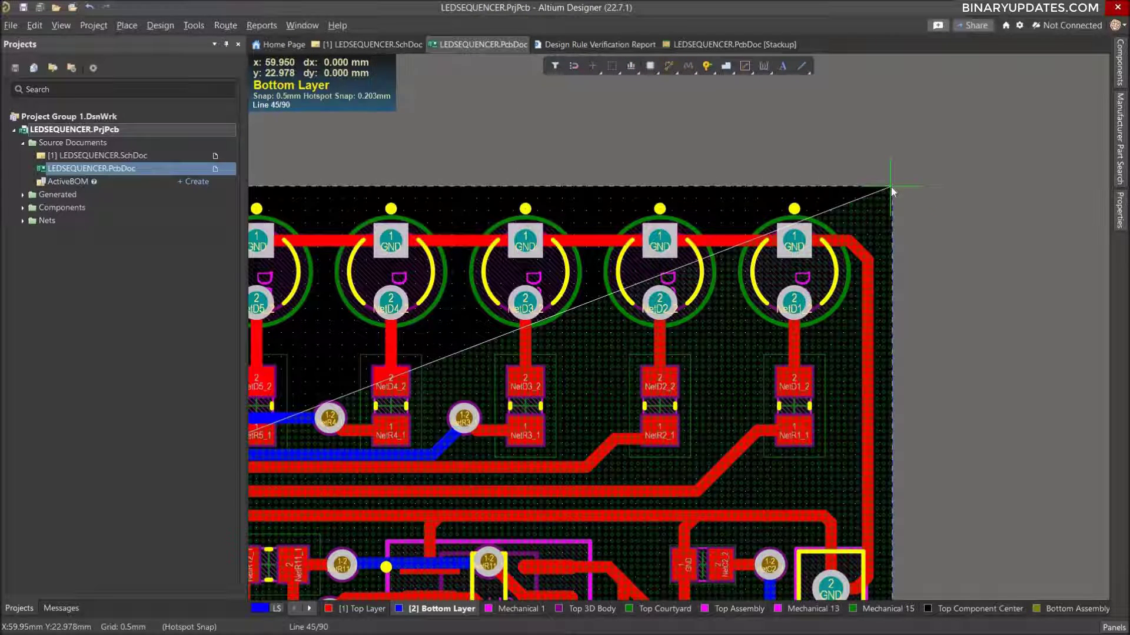
# Place the pour's corner at the board's upper-left corner, about x 0, y 23 mm, and close the outline at the origin.
pyautogui.keyDown('ctrl'); pyautogui.scroll(-5, 820, 193); pyautogui.keyUp('ctrl')
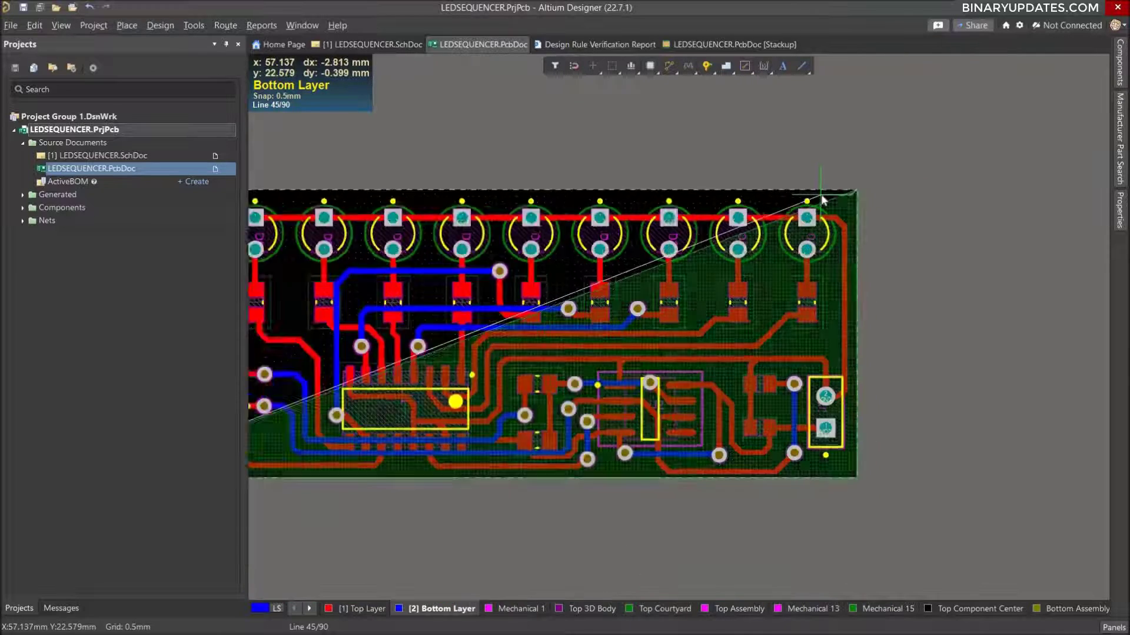
pyautogui.keyDown('ctrl'); pyautogui.scroll(6, 553, 191); pyautogui.keyUp('ctrl')
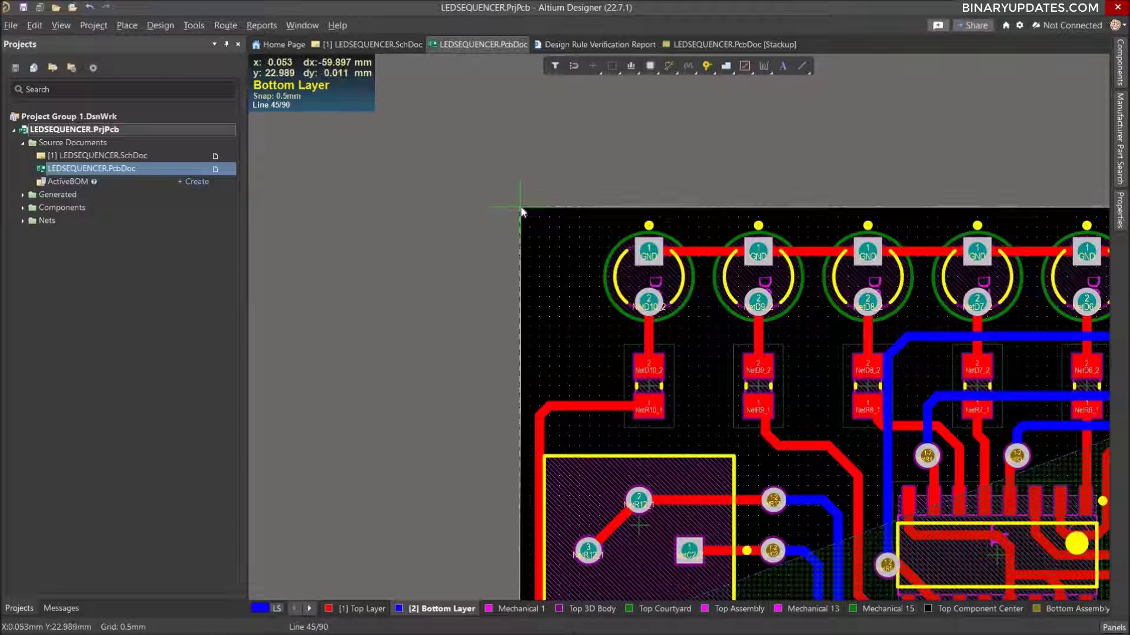
pyautogui.keyDown('ctrl'); pyautogui.scroll(2, 520, 209); pyautogui.keyUp('ctrl')
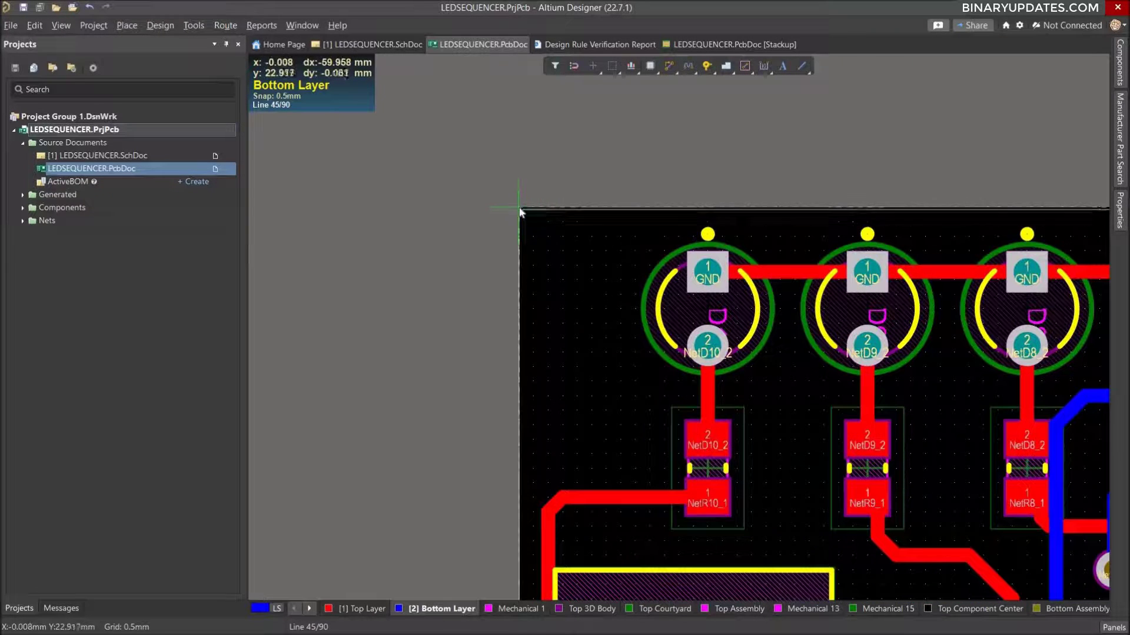
pyautogui.press('space')
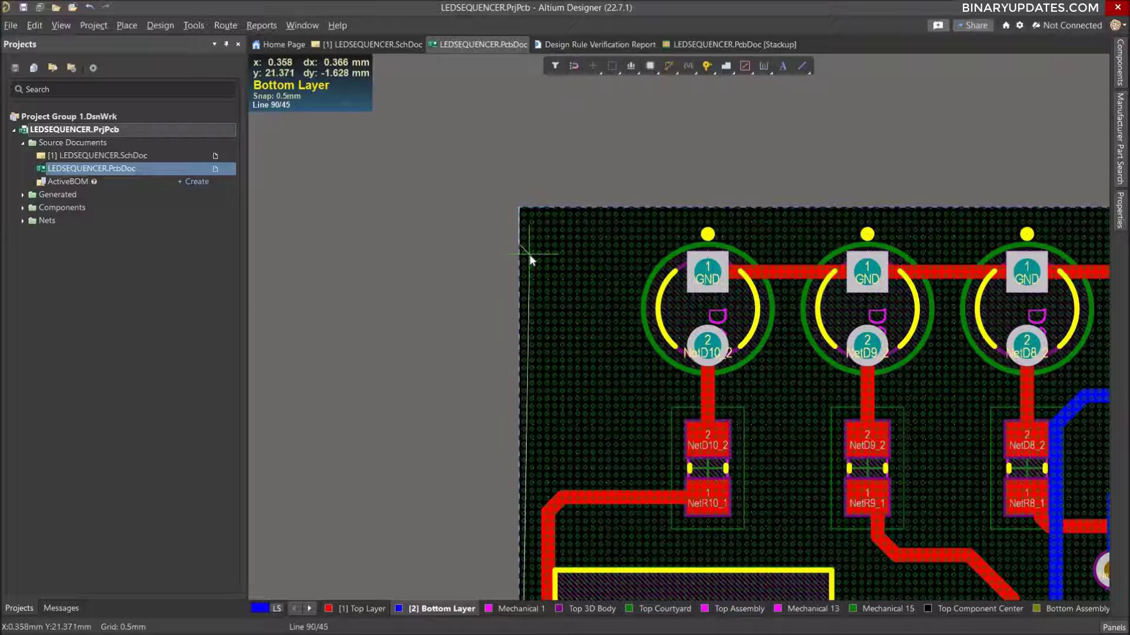
pyautogui.keyDown('ctrl'); pyautogui.scroll(-4, 521, 211); pyautogui.keyUp('ctrl')
pyautogui.click(524, 429)
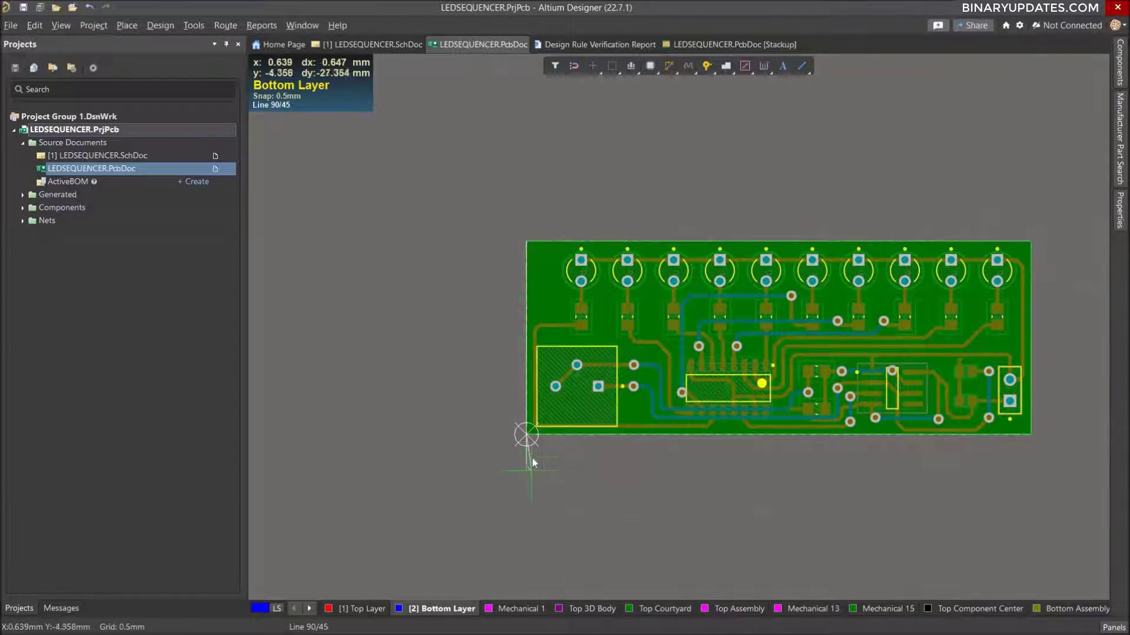
pyautogui.keyDown('ctrl'); pyautogui.scroll(5, 530, 456); pyautogui.keyUp('ctrl')
pyautogui.keyDown('ctrl'); pyautogui.scroll(4, 530, 457); pyautogui.keyUp('ctrl')
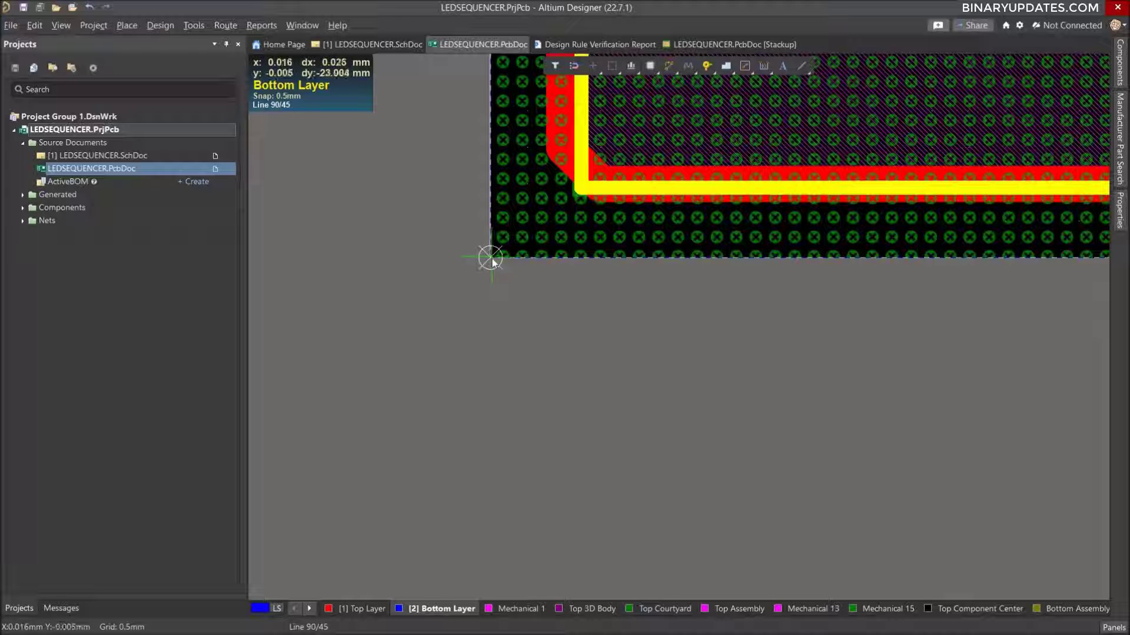
pyautogui.click(492, 258)
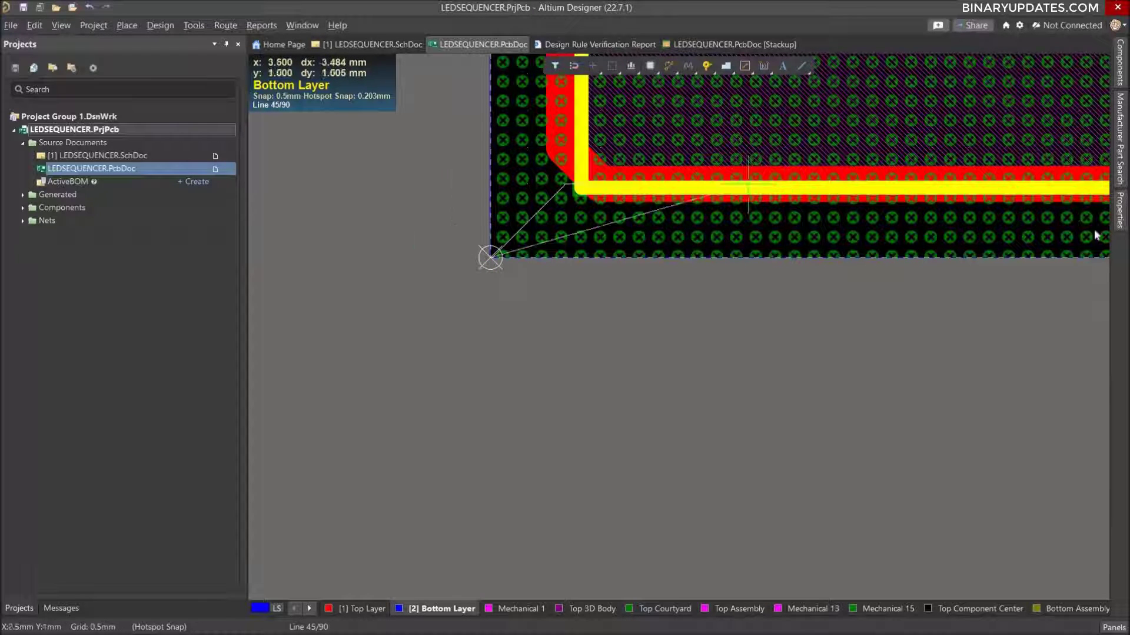
# Assign the GND net to the Bottom Layer polygon pour and finish placing it.
pyautogui.click(1121, 213)
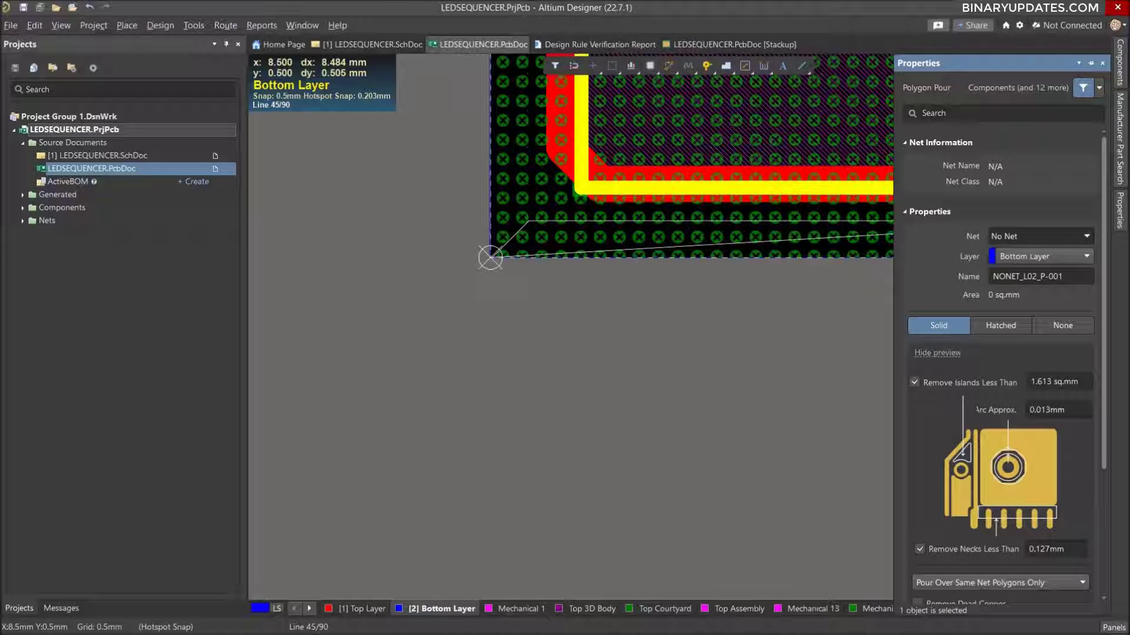
pyautogui.click(1086, 236)
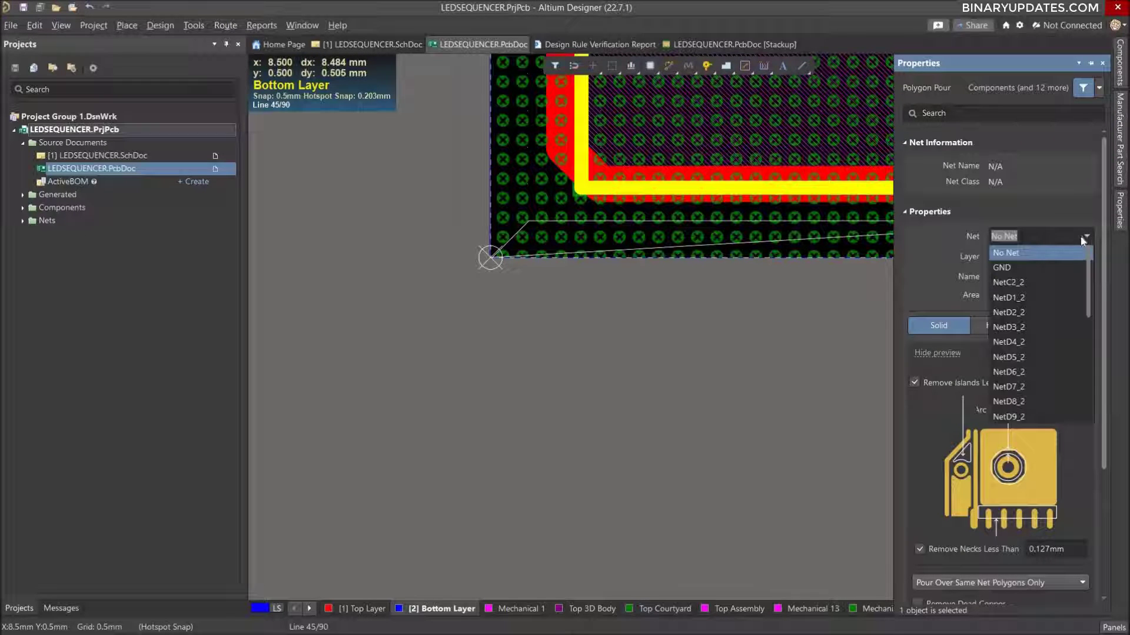
pyautogui.click(1023, 265)
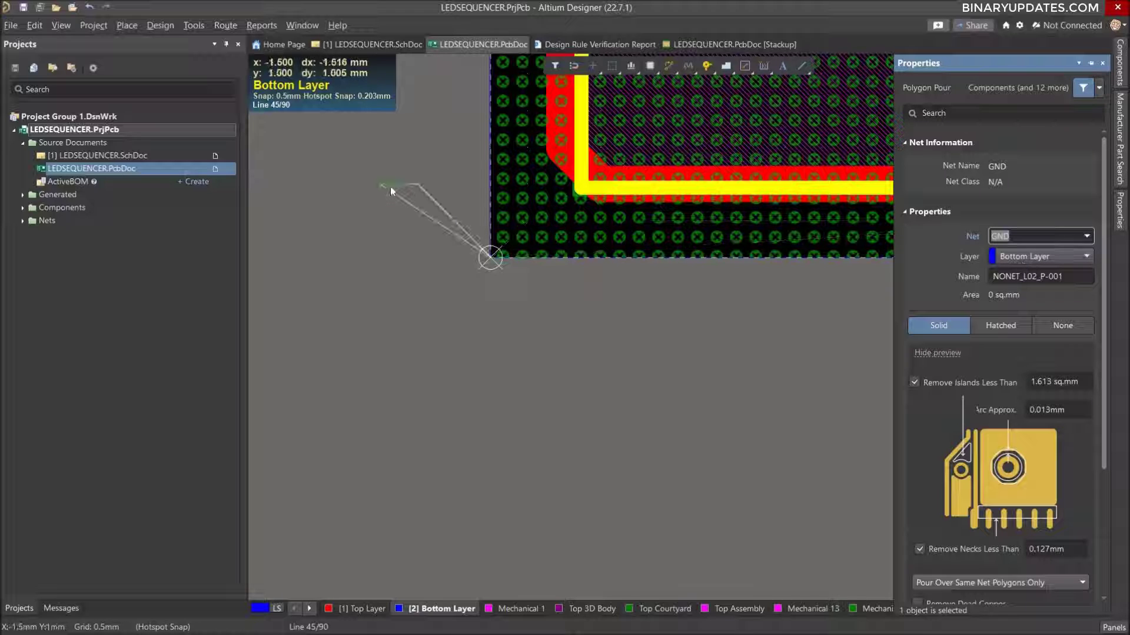
pyautogui.rightClick(380, 185)
pyautogui.keyDown('ctrl'); pyautogui.scroll(-5, 587, 345); pyautogui.keyUp('ctrl')
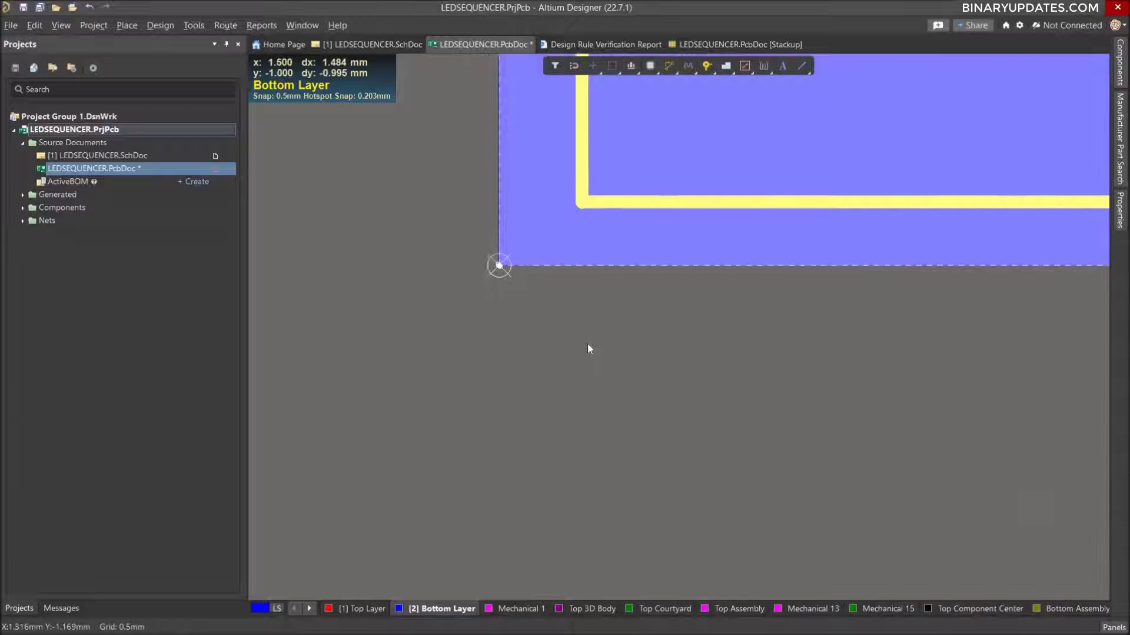
# Deselect the poured GND polygon and save the PCB document.
pyautogui.keyDown('ctrl'); pyautogui.scroll(-3, 585, 351); pyautogui.keyUp('ctrl')
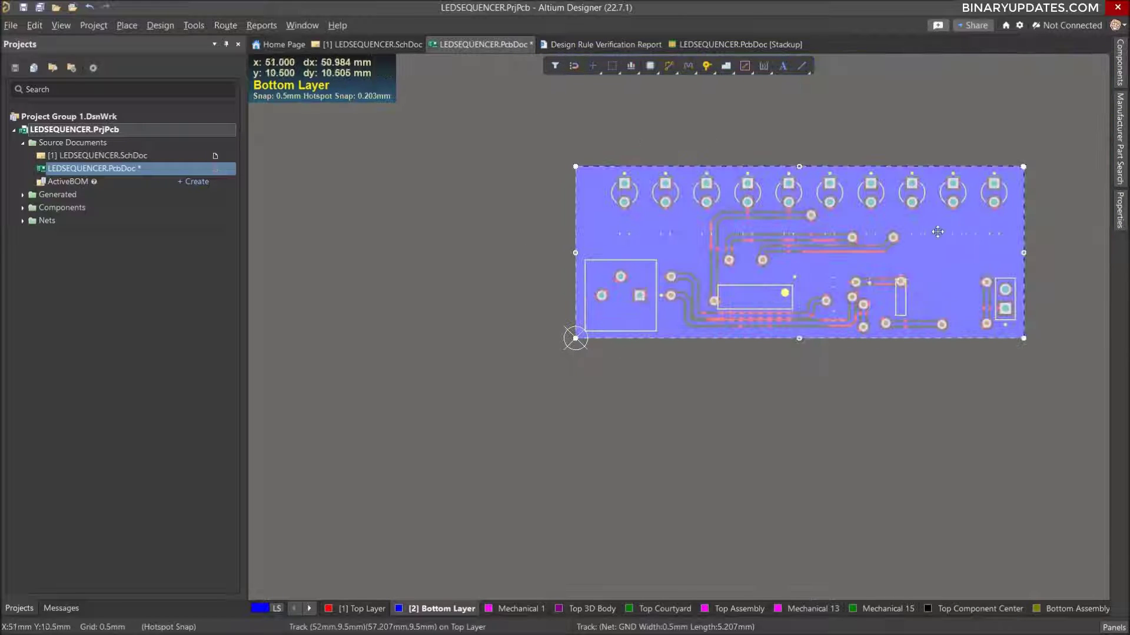
pyautogui.keyDown('ctrl'); pyautogui.scroll(2, 925, 242); pyautogui.keyUp('ctrl')
pyautogui.click(878, 456)
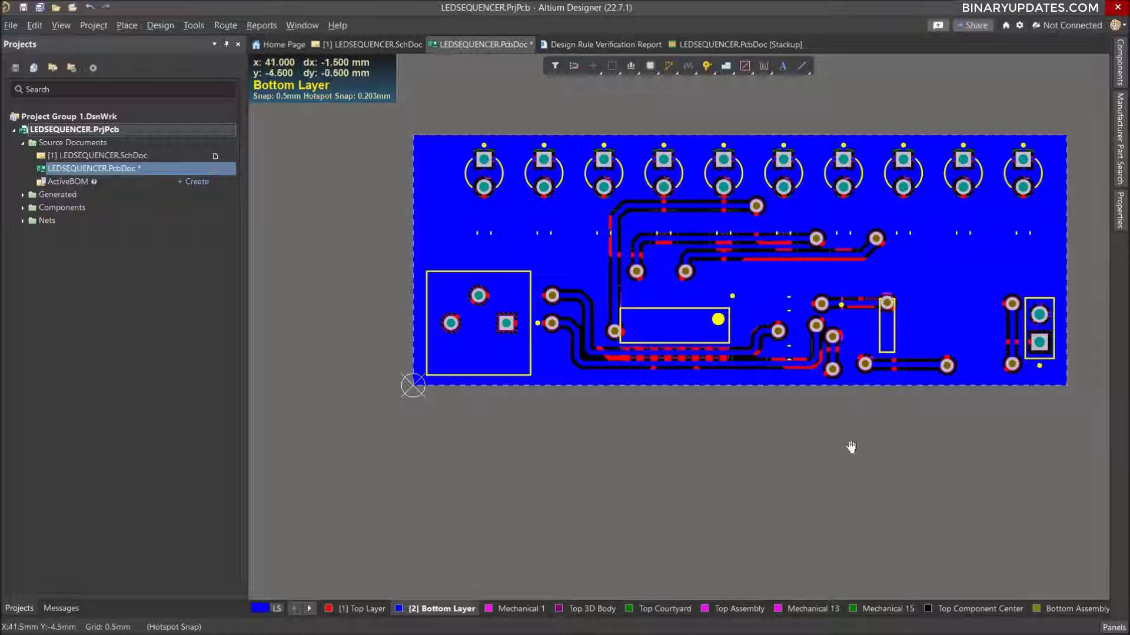
pyautogui.moveTo(850, 450); pyautogui.dragTo(805, 462, button='right')
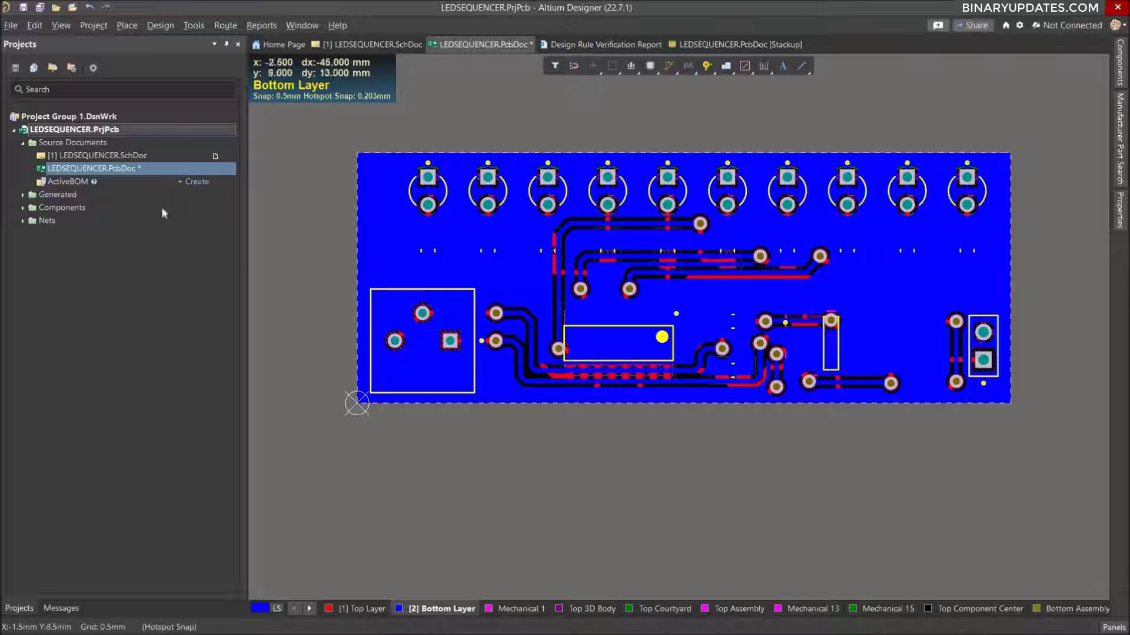
pyautogui.rightClick(119, 172)
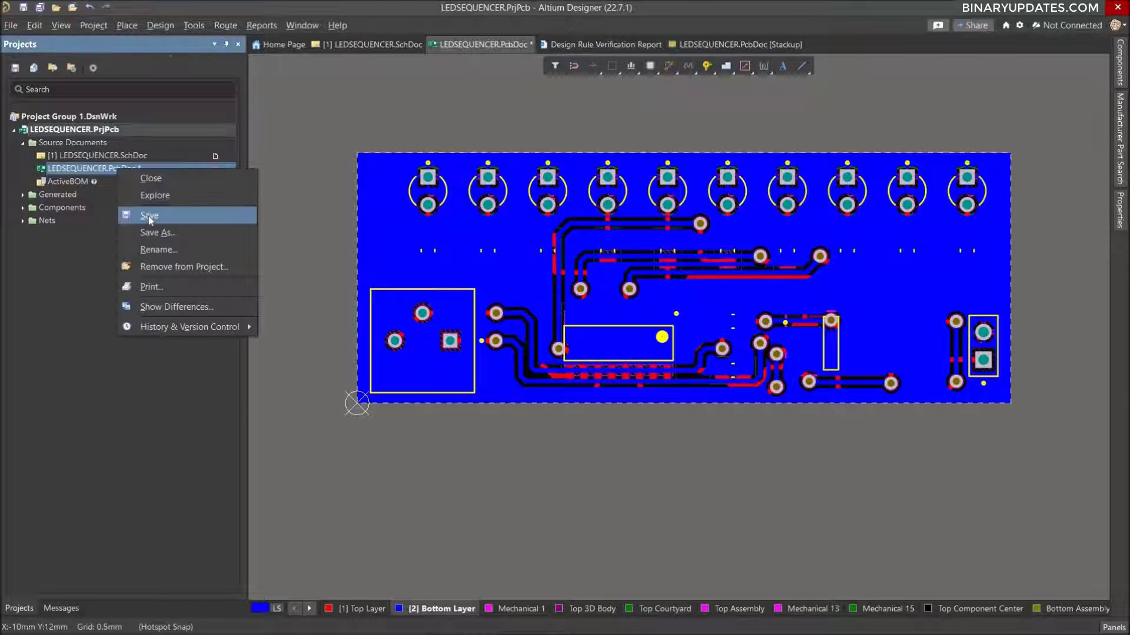
pyautogui.click(149, 215)
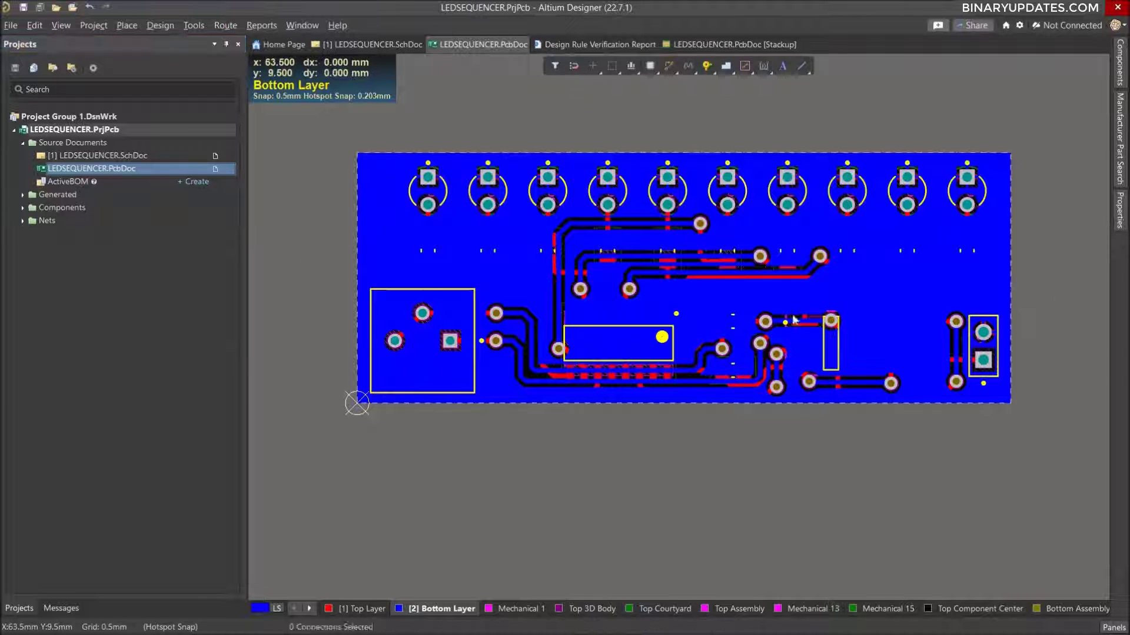
# Make the designator of trimpot R13 visible on the board and deselect the component.
pyautogui.click(460, 310)
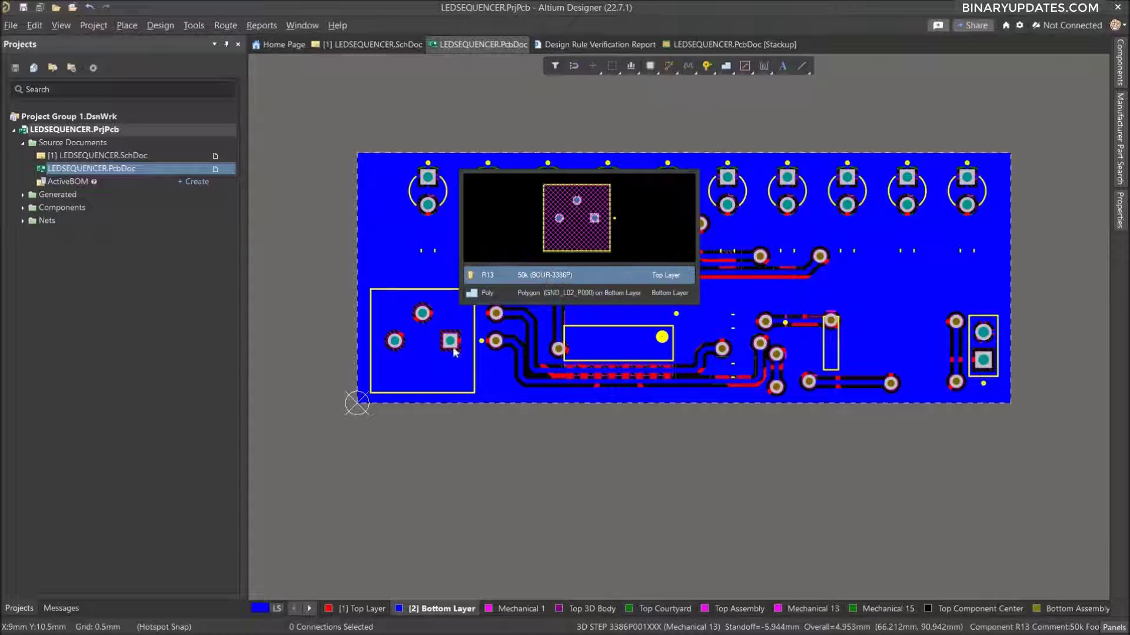
pyautogui.click(564, 275)
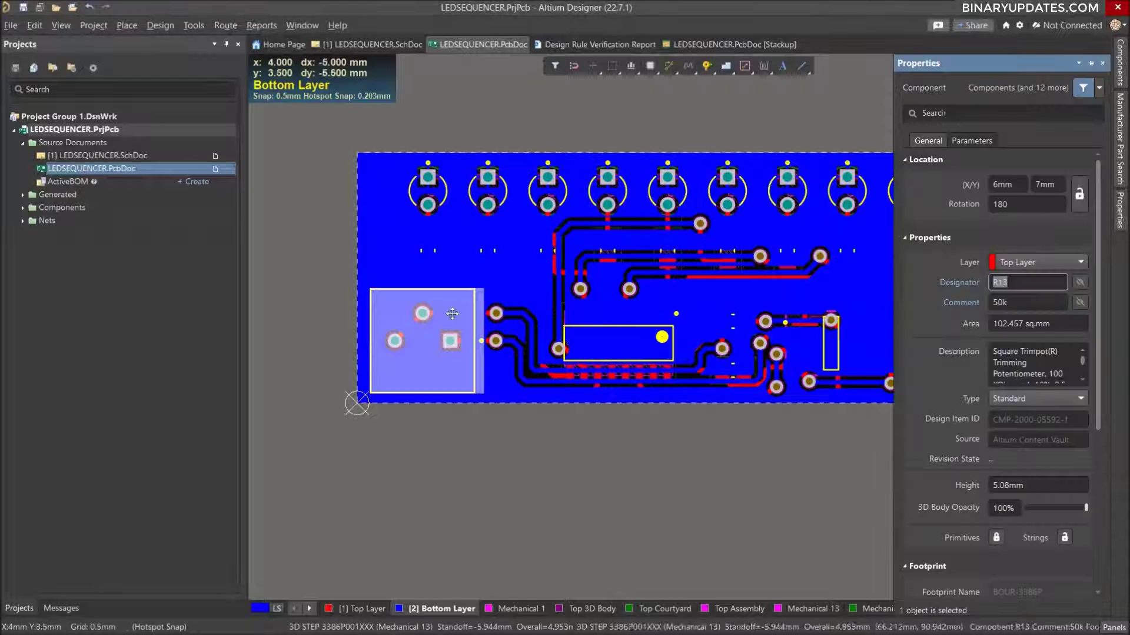
pyautogui.click(1081, 283)
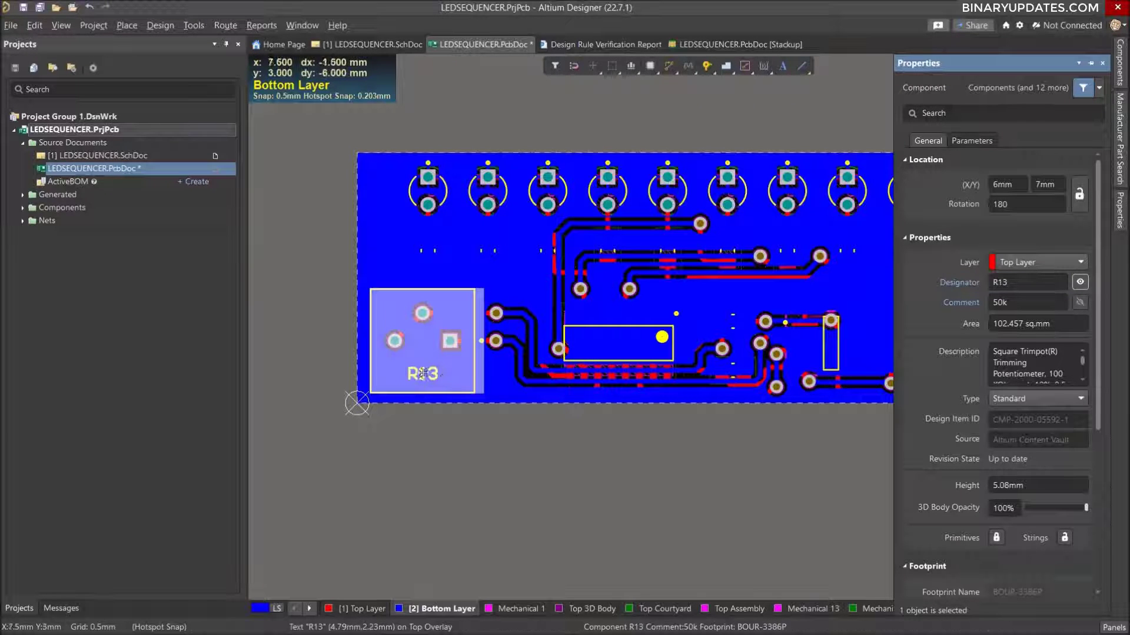
pyautogui.click(453, 406)
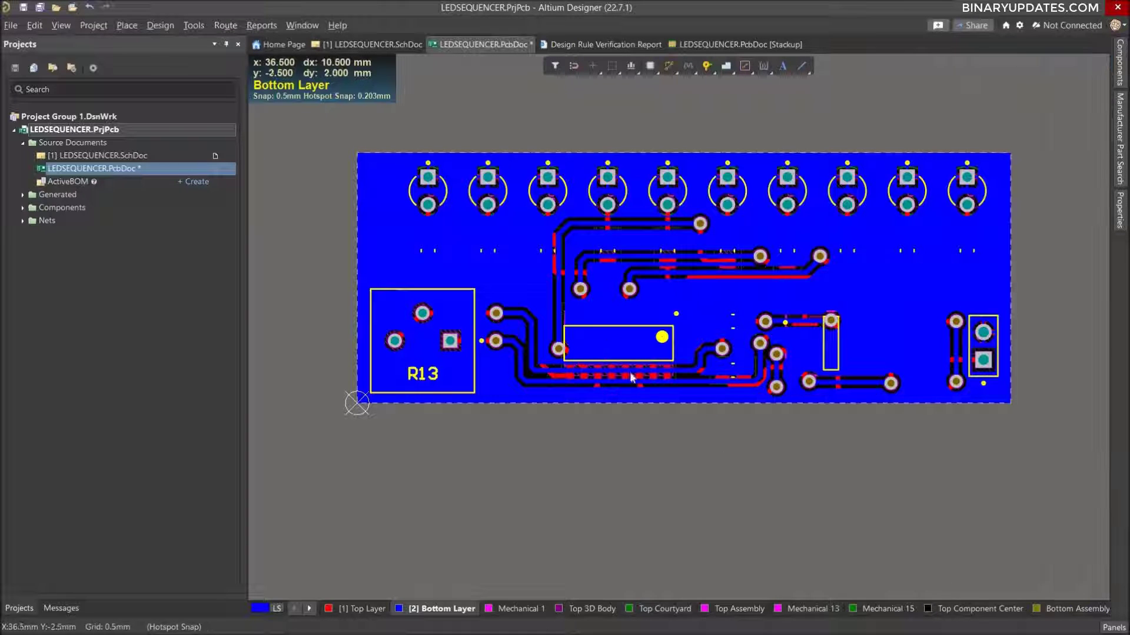
# Cancel the choice between U1 and the overlapping polygon, and make Top Layer the active layer.
pyautogui.doubleClick(613, 343)
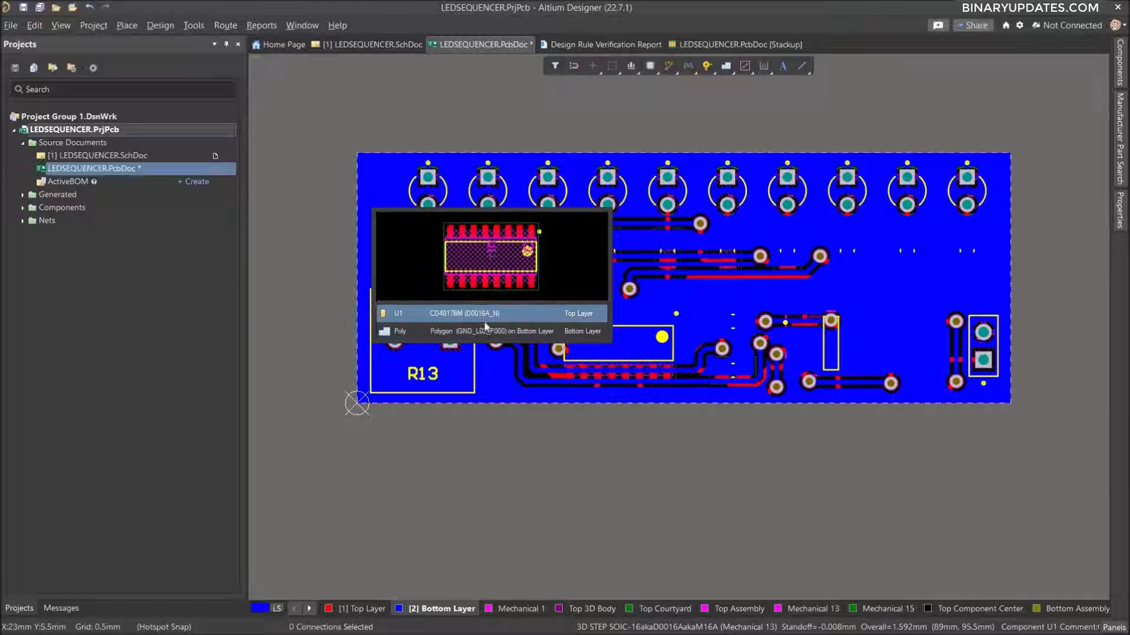
pyautogui.click(885, 499)
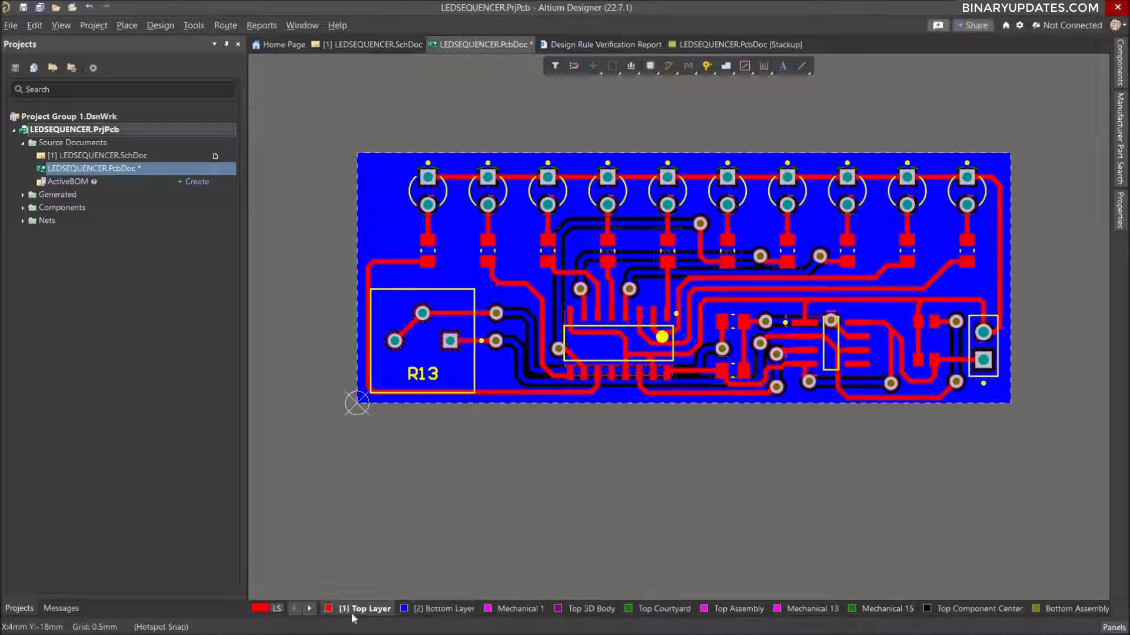
pyautogui.press('KP_Multiply')
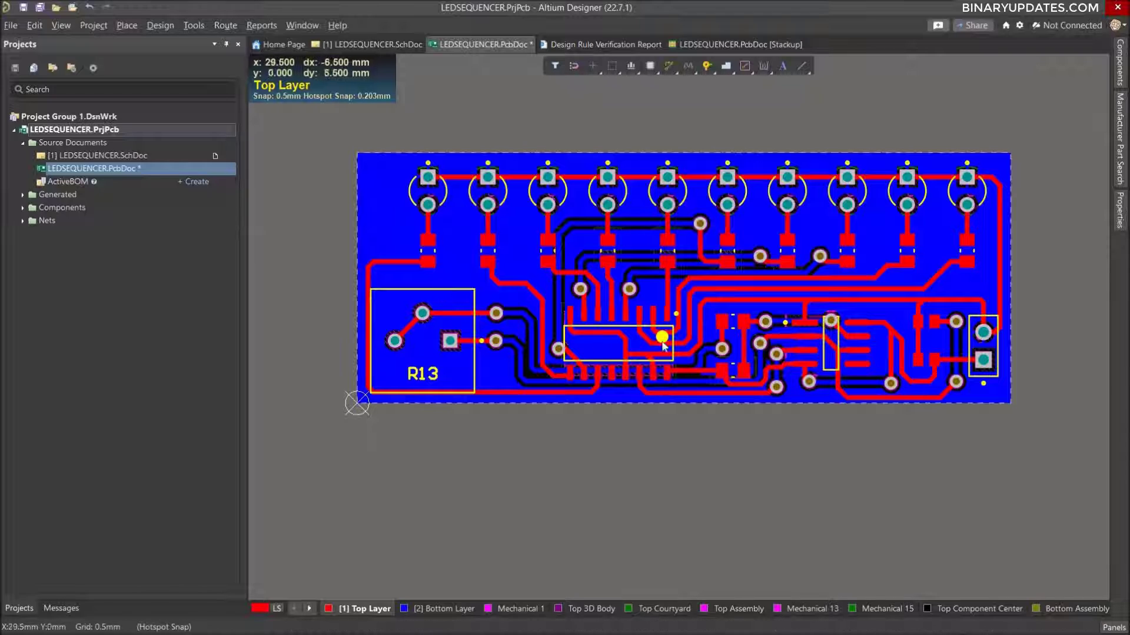
# Set the height of component U1 to 1 mm, make its designator visible on the board, and deselect it.
pyautogui.click(638, 343)
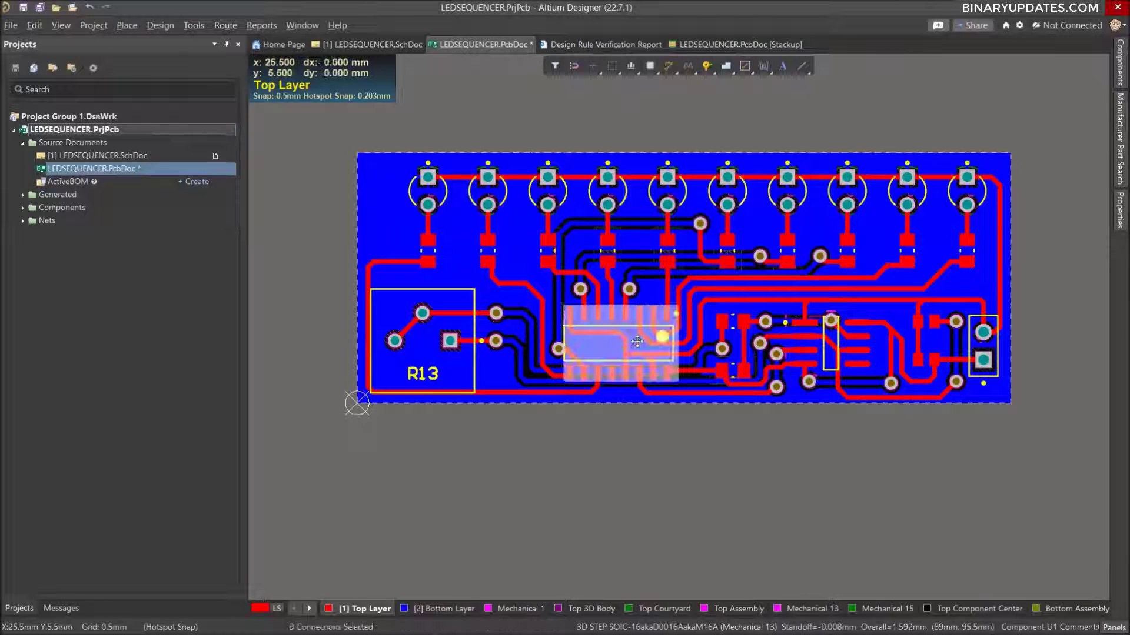
pyautogui.doubleClick(637, 342)
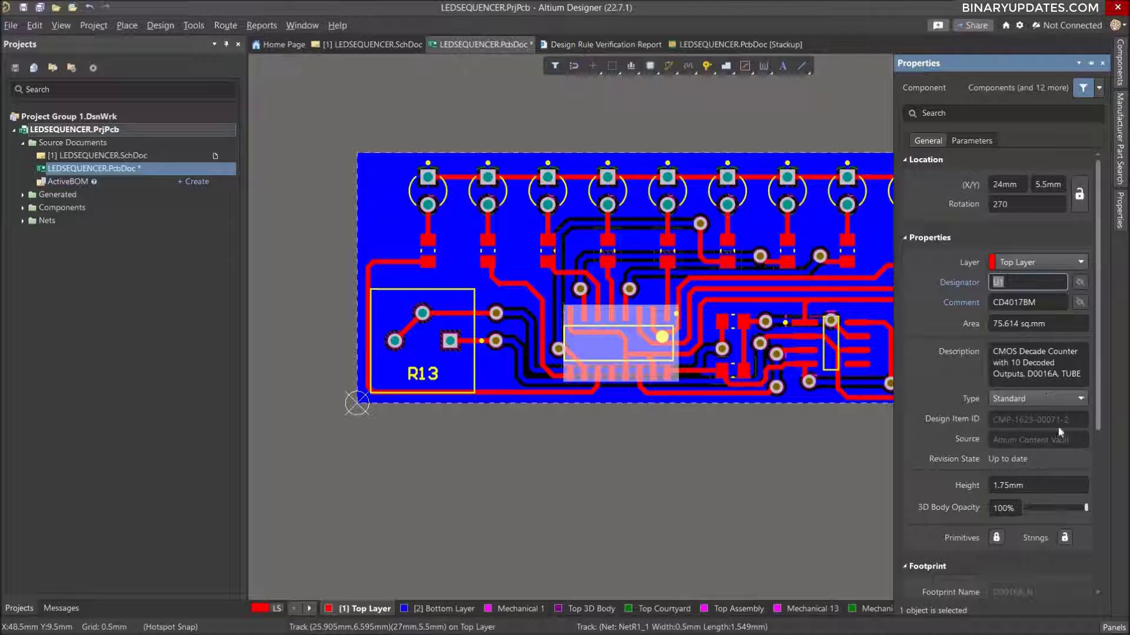
pyautogui.moveTo(1095, 274); pyautogui.dragTo(1093, 362)
pyautogui.click(956, 370)
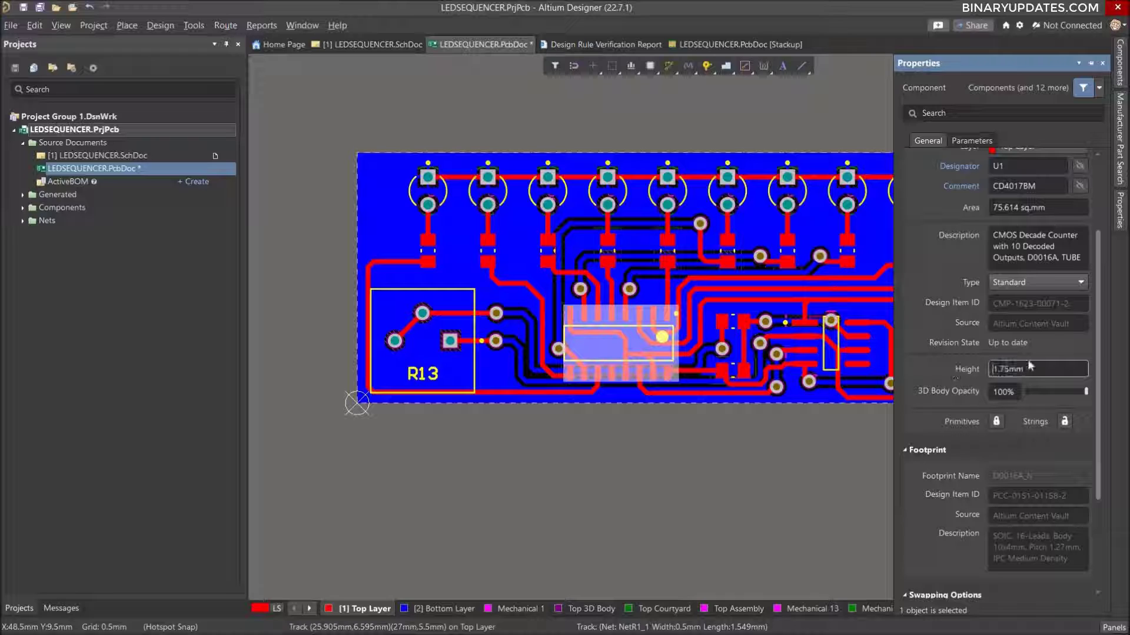
pyautogui.write('1m')
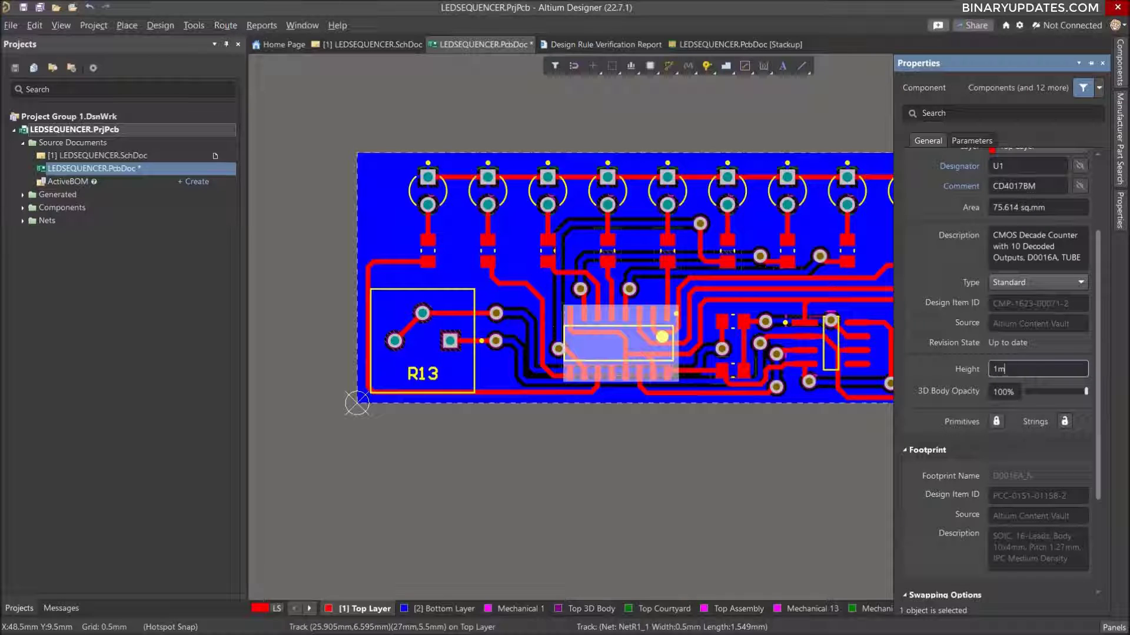
pyautogui.write('m')
pyautogui.press('Return')
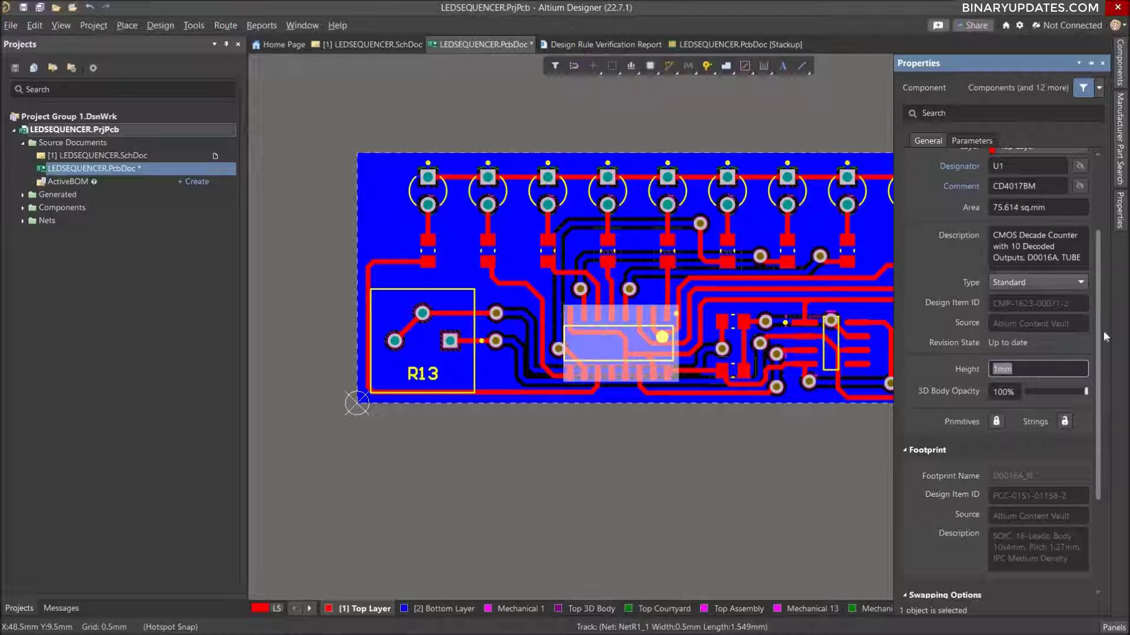
pyautogui.scroll(3, 1085, 318)
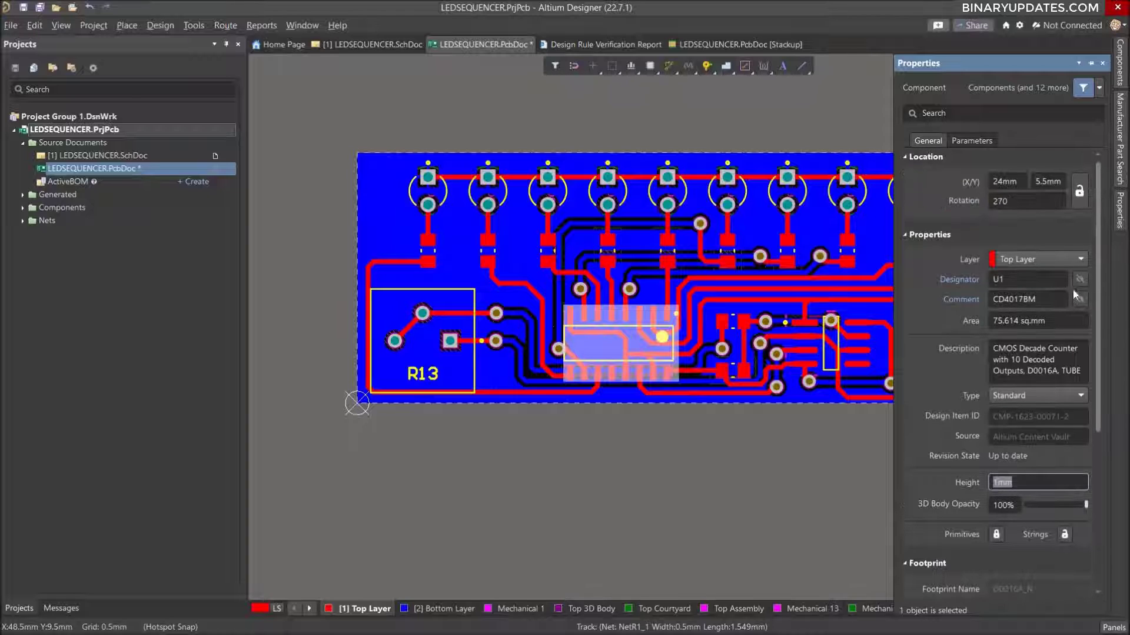
pyautogui.click(719, 478)
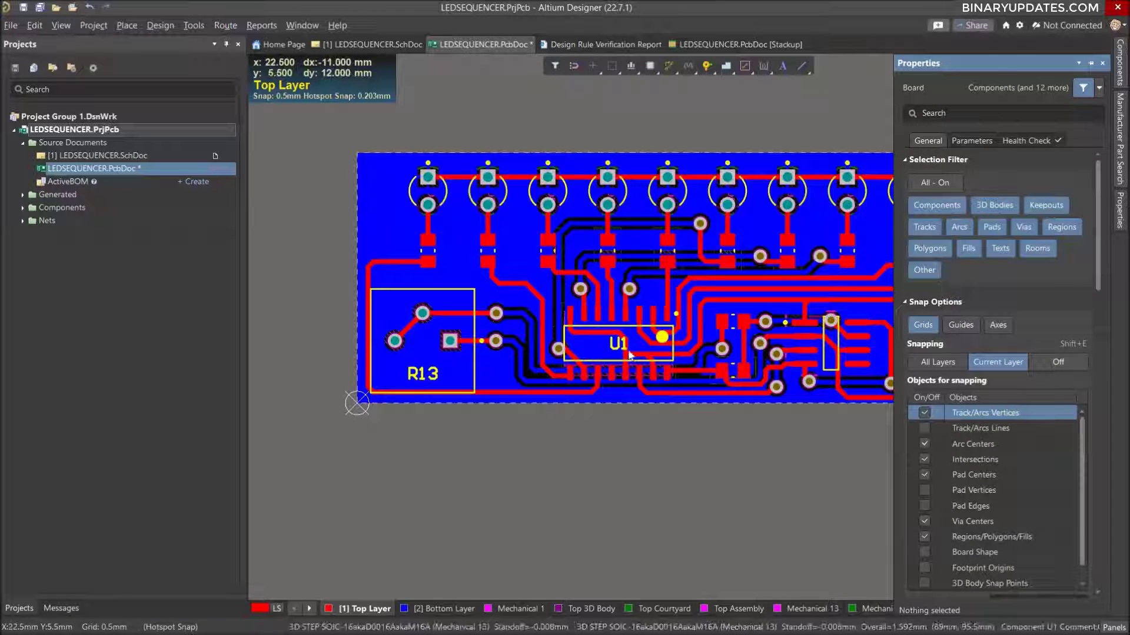
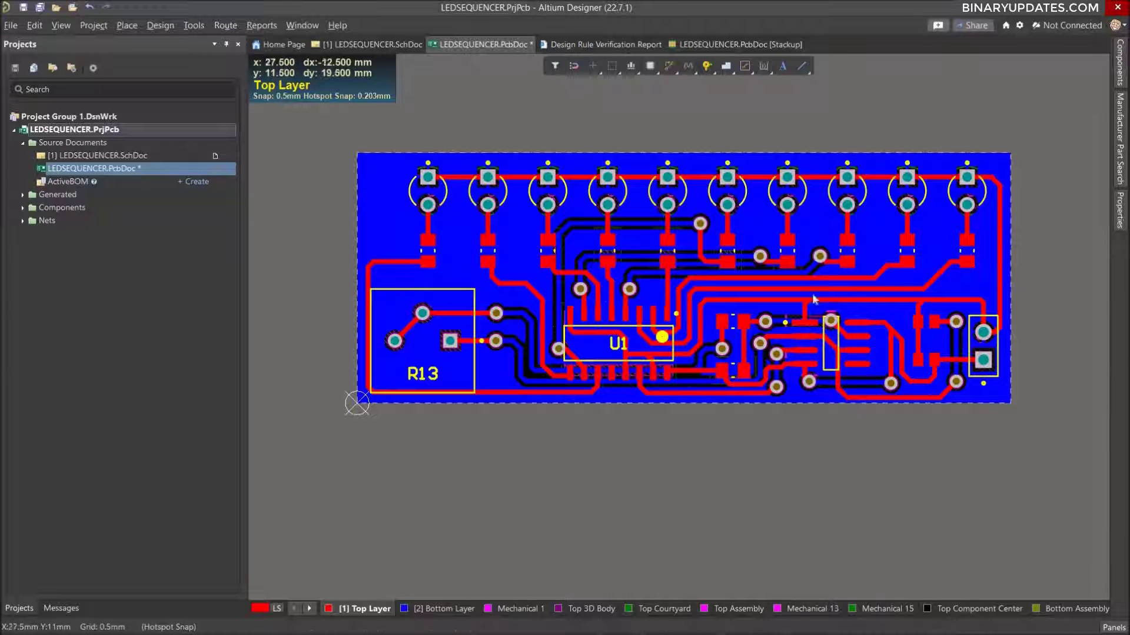
pyautogui.click(967, 251)
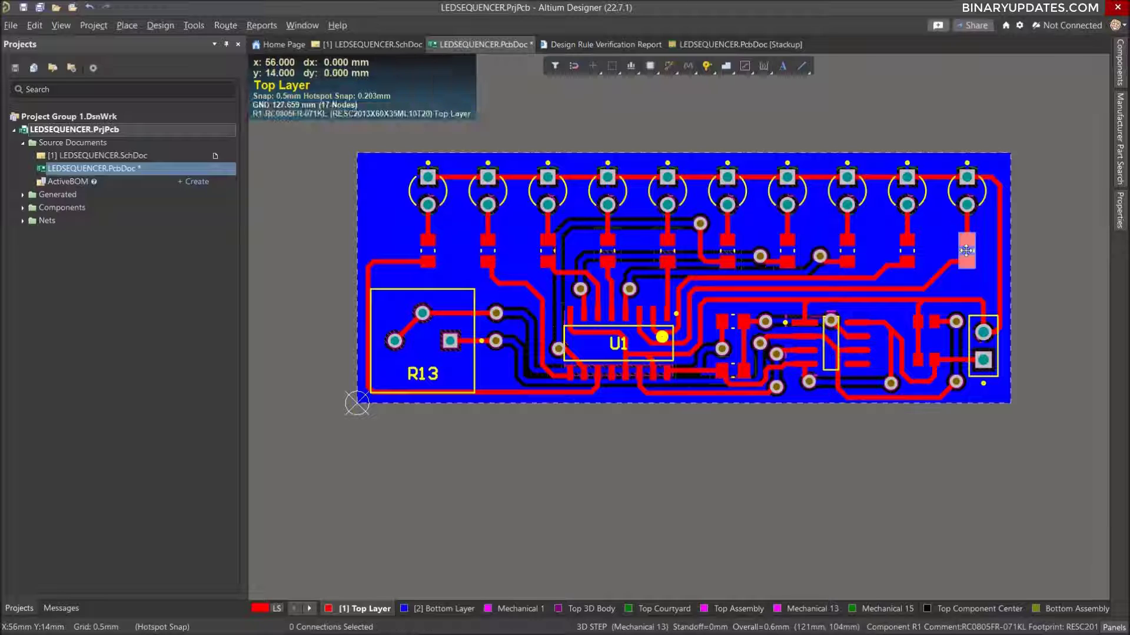
pyautogui.doubleClick(966, 251)
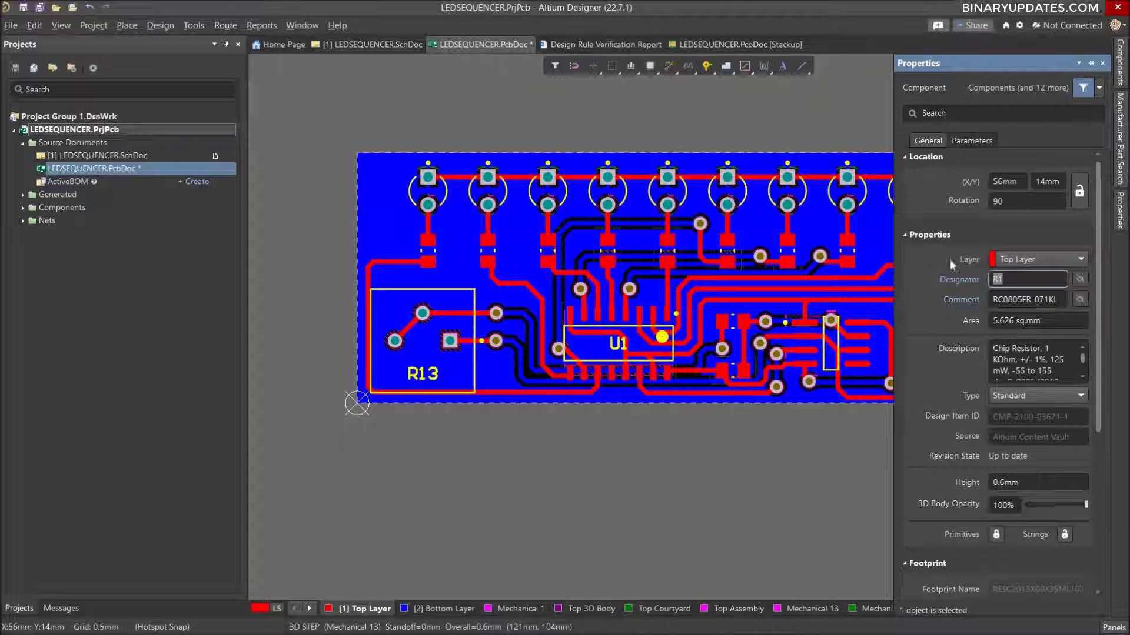
pyautogui.click(768, 481)
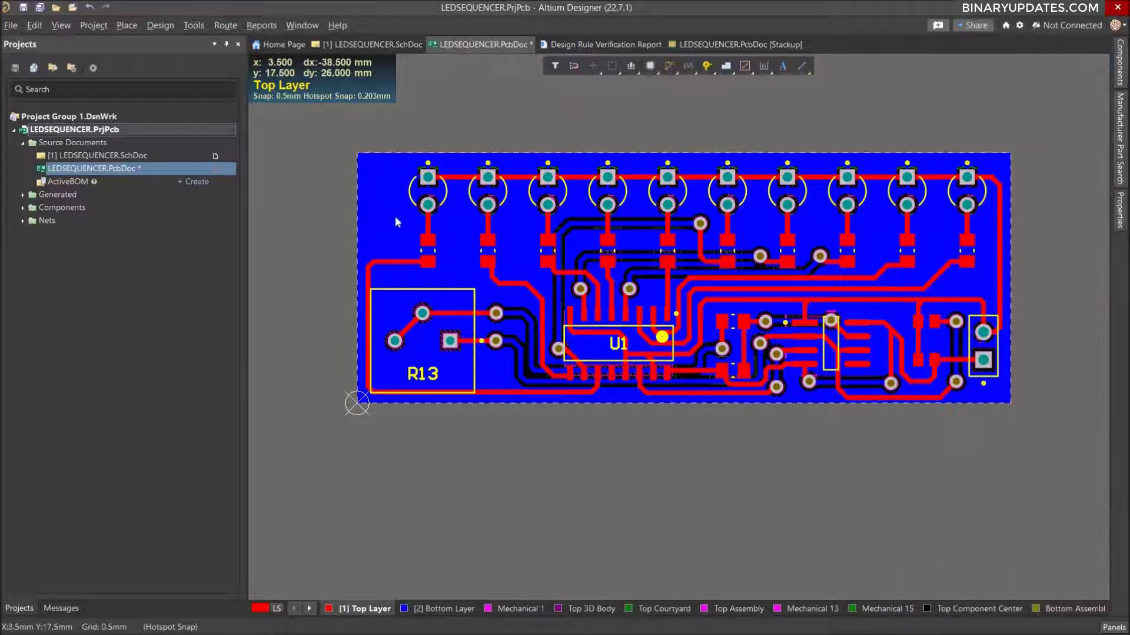
pyautogui.moveTo(396, 229); pyautogui.dragTo(415, 255)
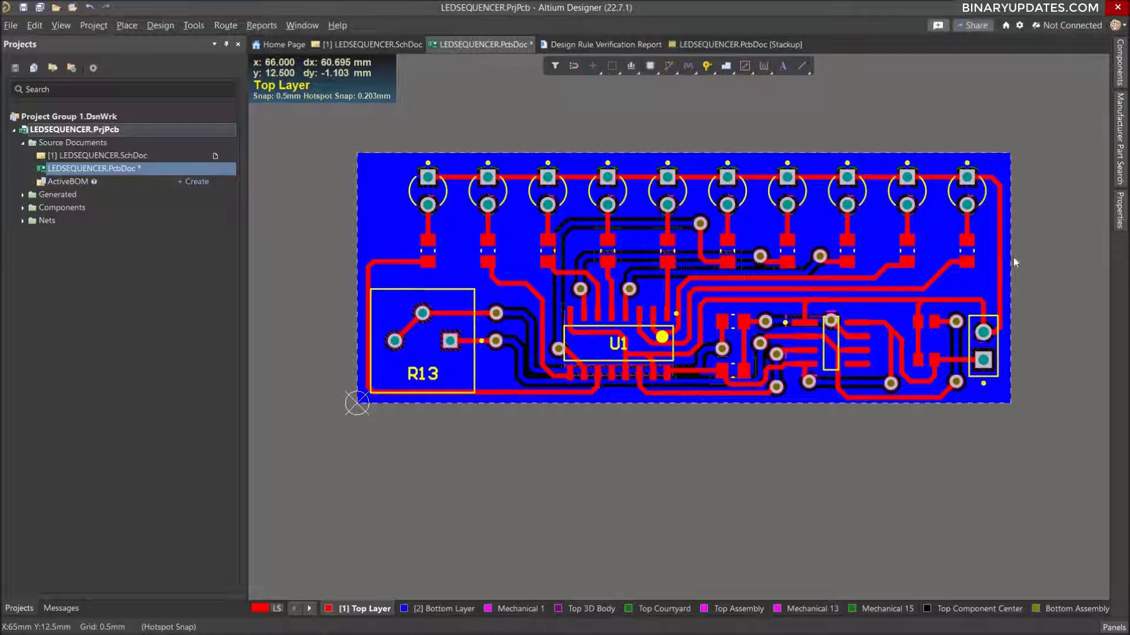
# Make the designator of resistor R1 visible and place it horizontally just to the right of the resistor.
pyautogui.doubleClick(969, 253)
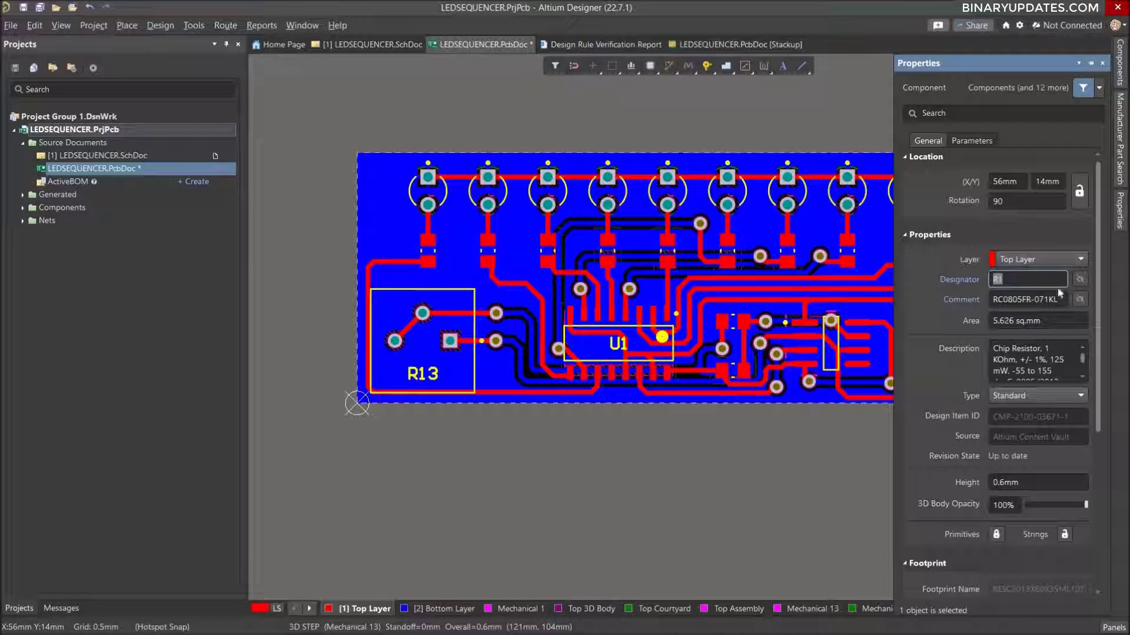
pyautogui.scroll(-2, 1102, 414)
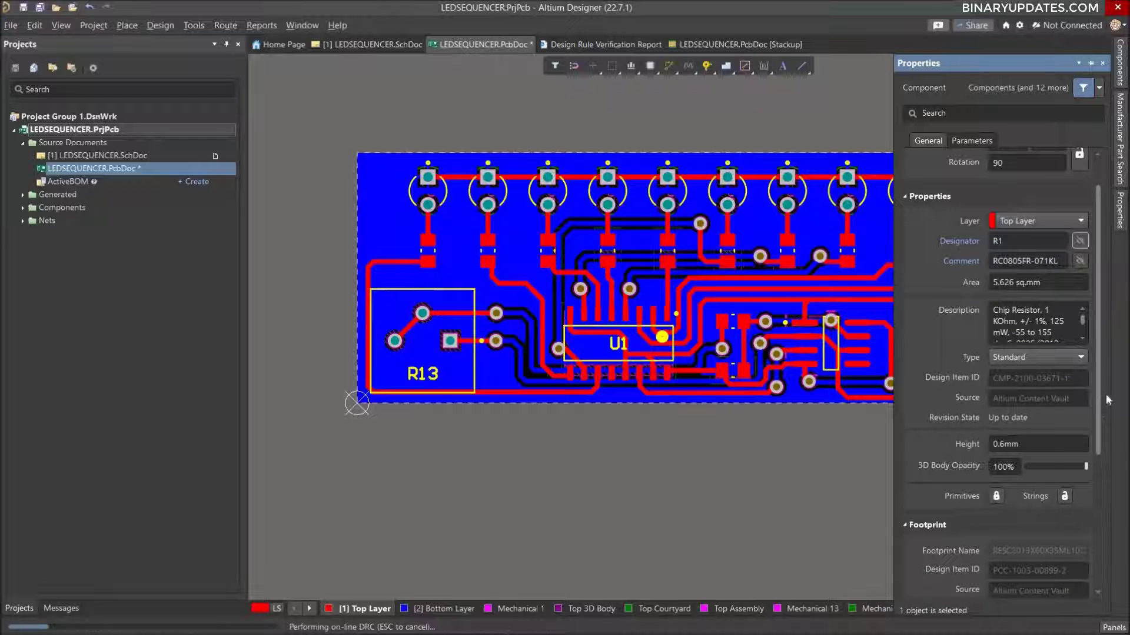
pyautogui.moveTo(1098, 427); pyautogui.dragTo(1103, 354)
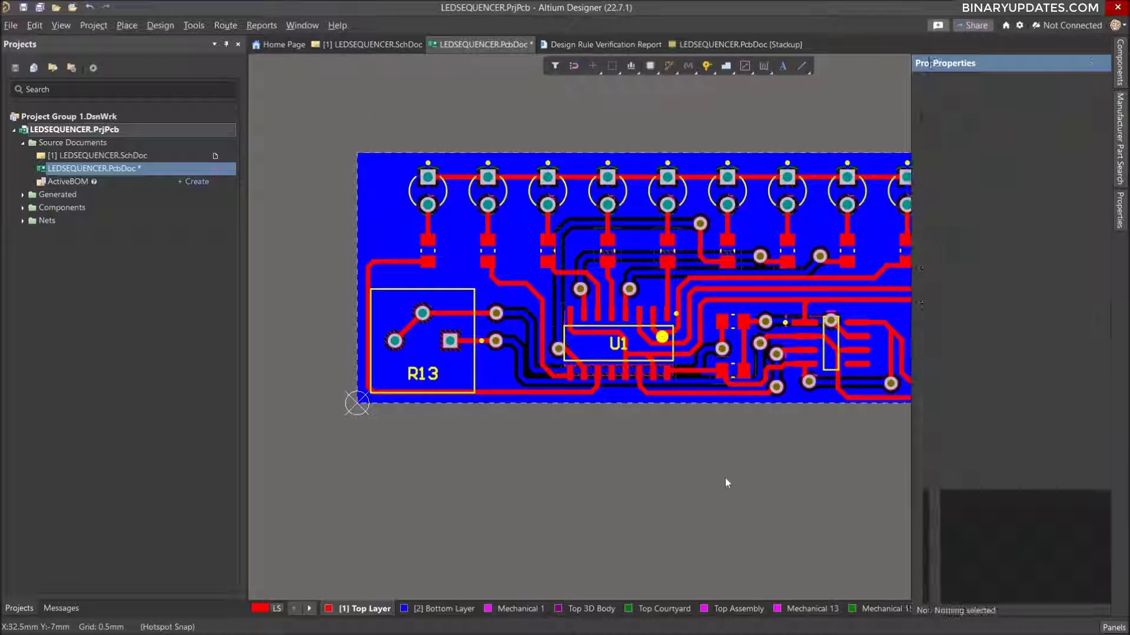
pyautogui.moveTo(966, 254); pyautogui.dragTo(999, 257)
pyautogui.press('space')
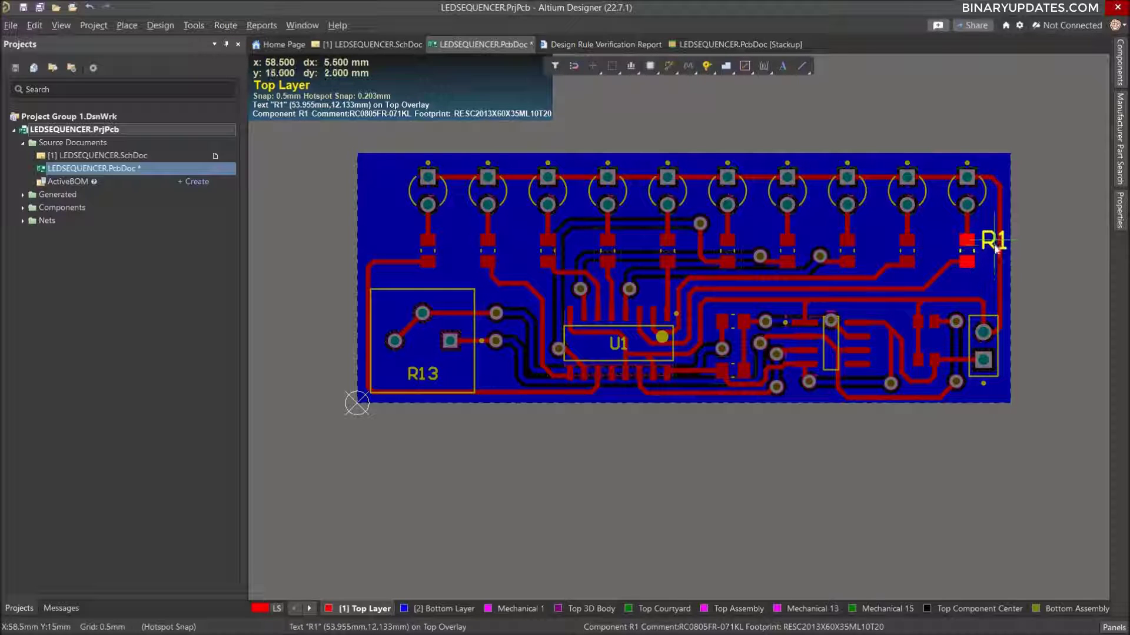
pyautogui.moveTo(998, 261); pyautogui.dragTo(998, 260)
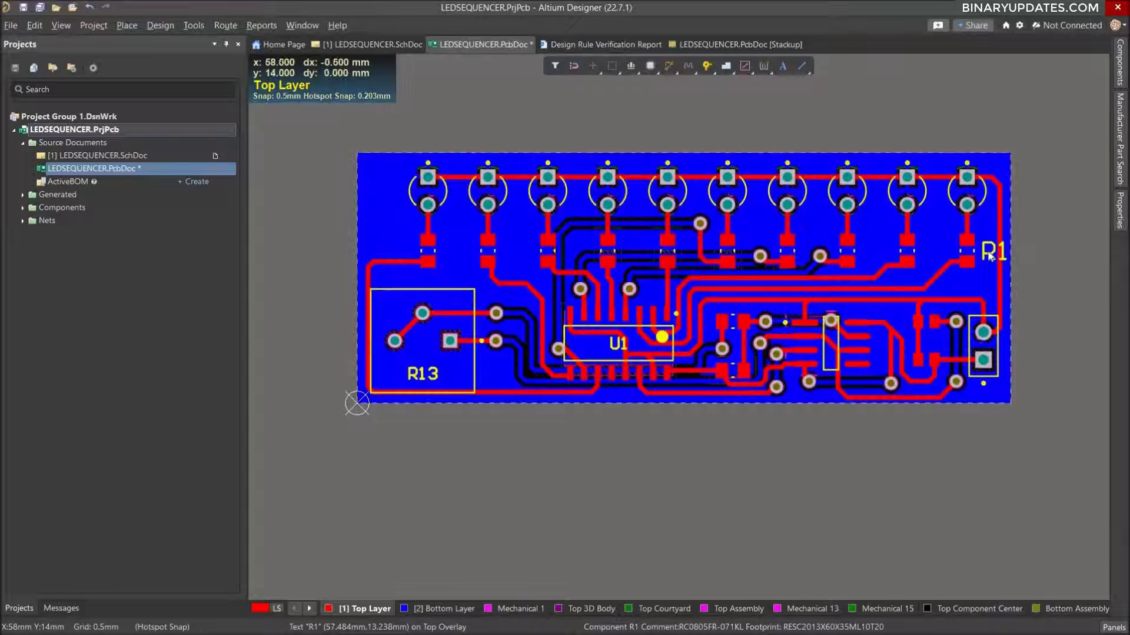
# Set the text height of the R1 designator to 1 mm and move it slightly closer to its resistor.
pyautogui.doubleClick(990, 251)
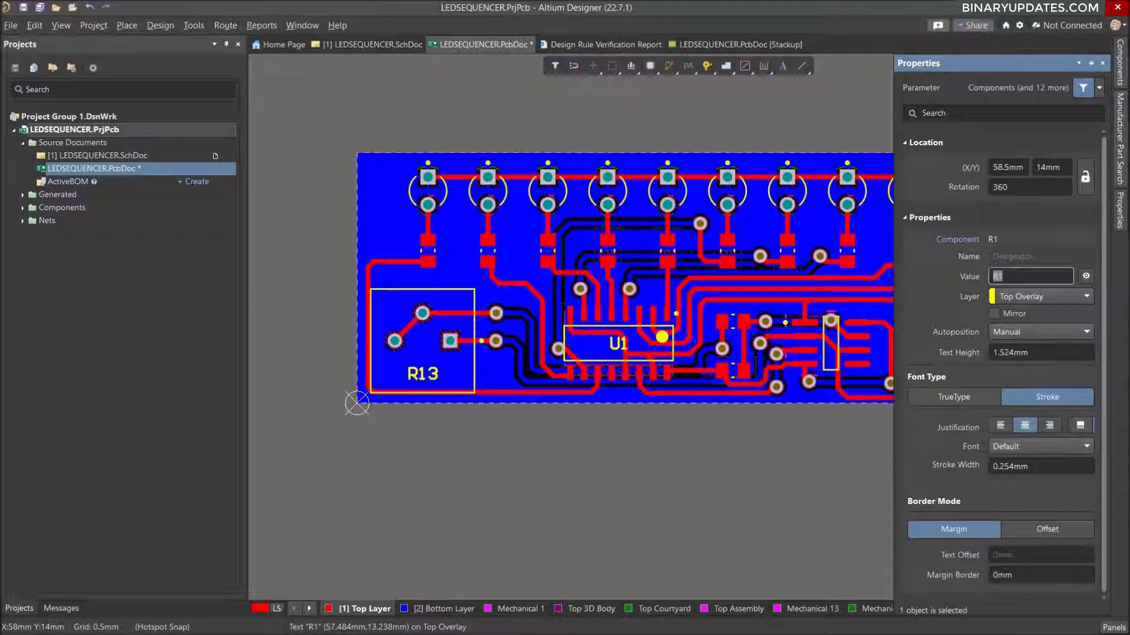
pyautogui.click(1027, 353)
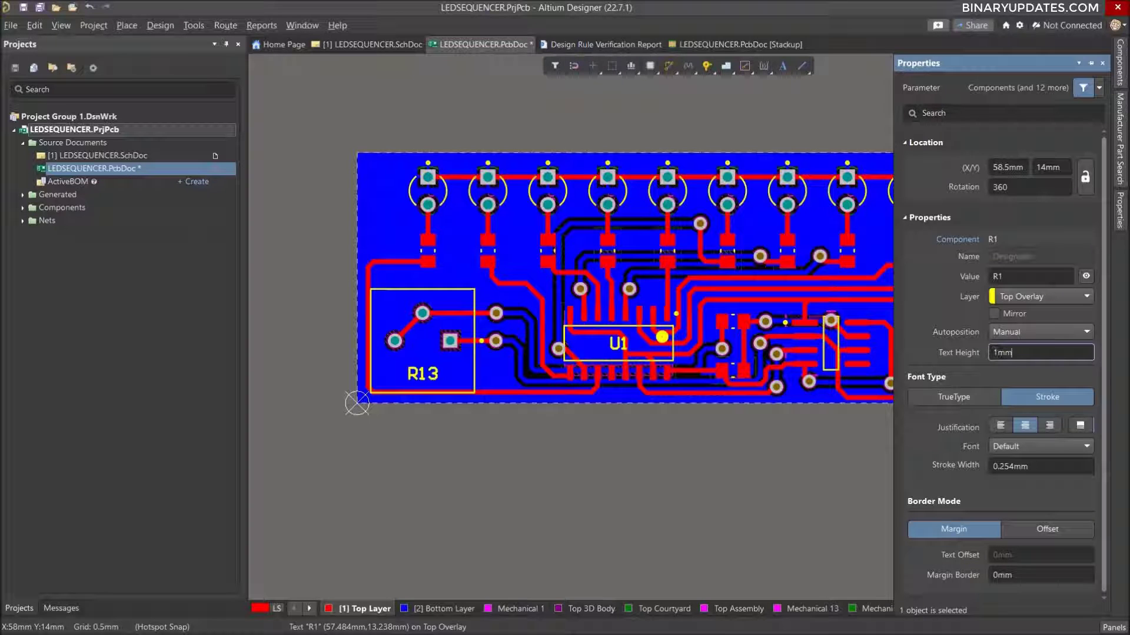
pyautogui.press('Return')
pyautogui.click(840, 469)
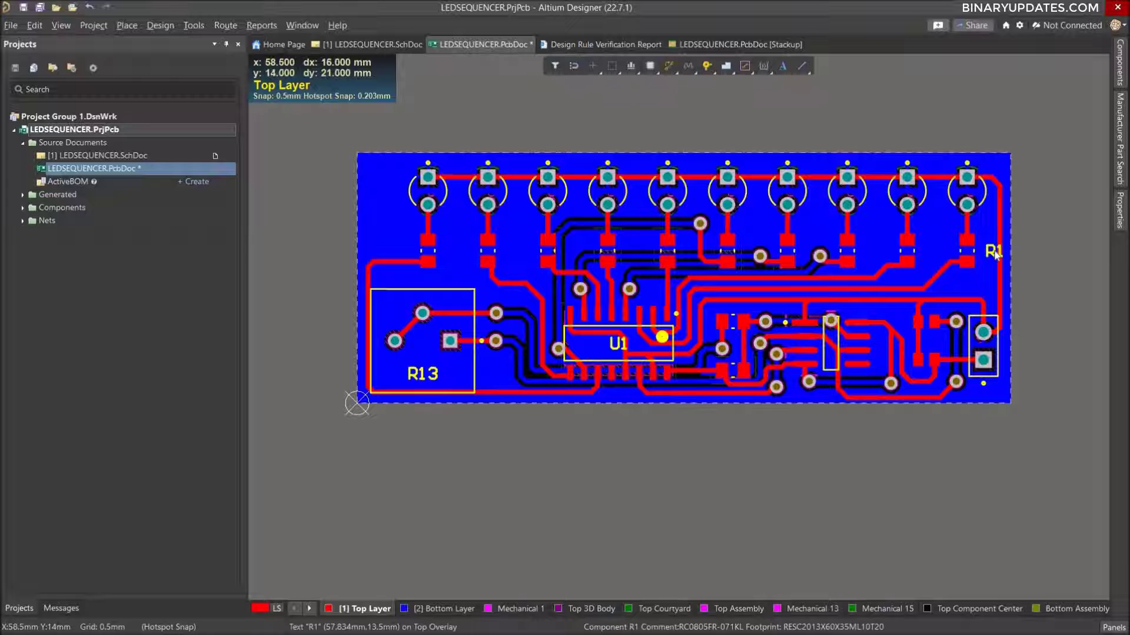
pyautogui.moveTo(994, 251); pyautogui.dragTo(989, 252)
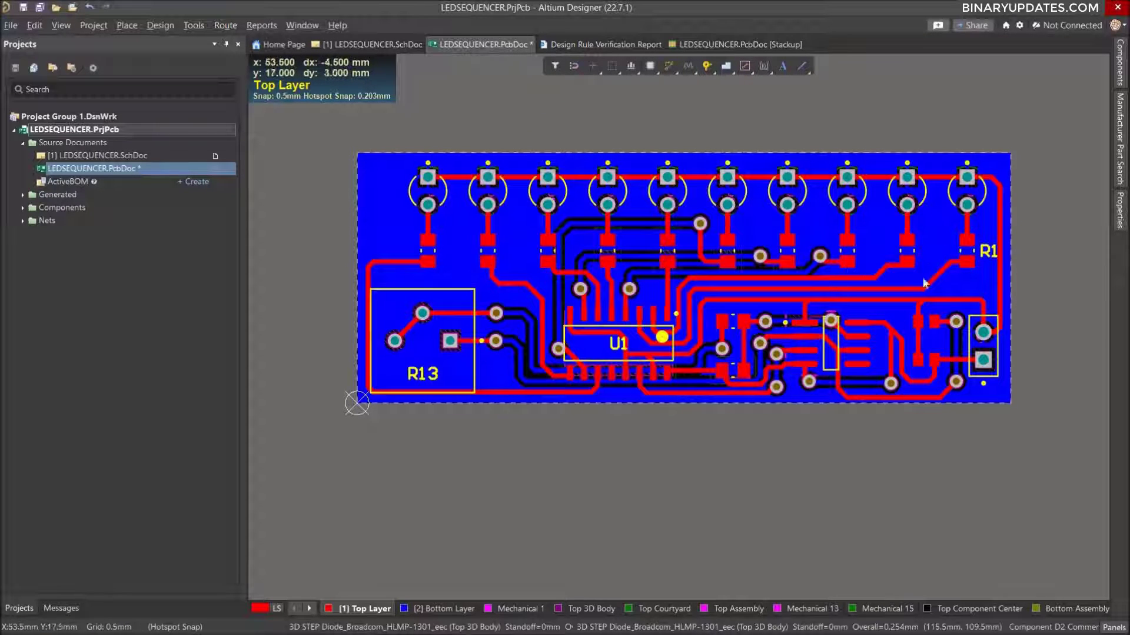
# Make the designators of resistors R2 through R10 visible together, then deselect the resistors.
pyautogui.keyDown('shift'); pyautogui.click(847, 252); pyautogui.keyUp('shift')
pyautogui.keyDown('shift'); pyautogui.click(793, 254); pyautogui.keyUp('shift')
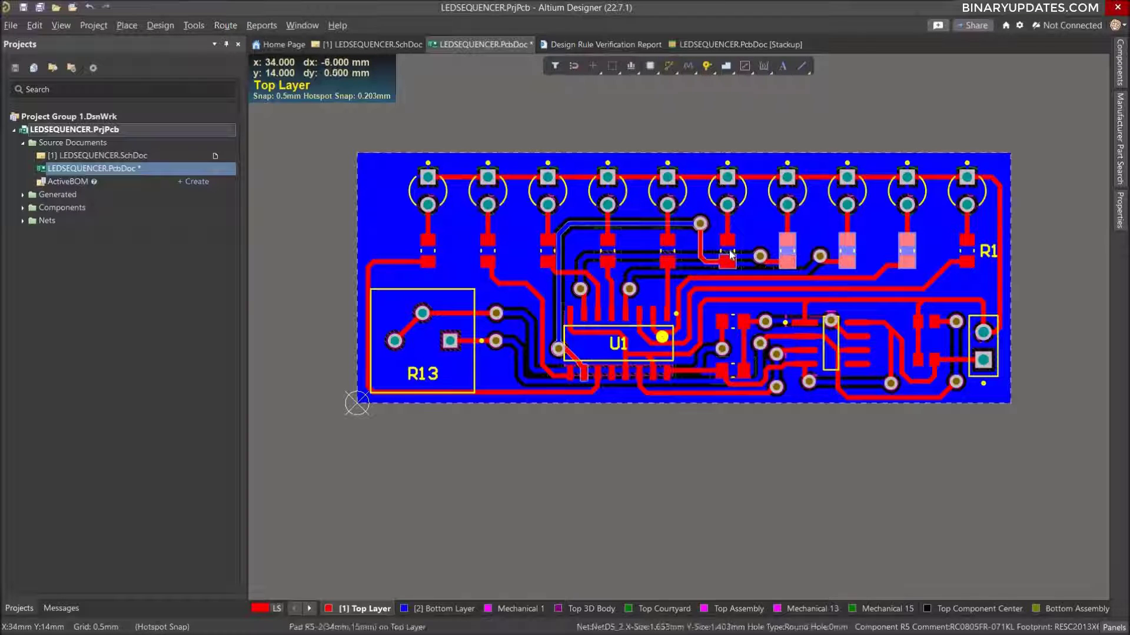
pyautogui.keyDown('shift'); pyautogui.click(721, 255); pyautogui.keyUp('shift')
pyautogui.keyDown('shift'); pyautogui.click(649, 254); pyautogui.keyUp('shift')
pyautogui.keyDown('shift'); pyautogui.click(606, 251); pyautogui.keyUp('shift')
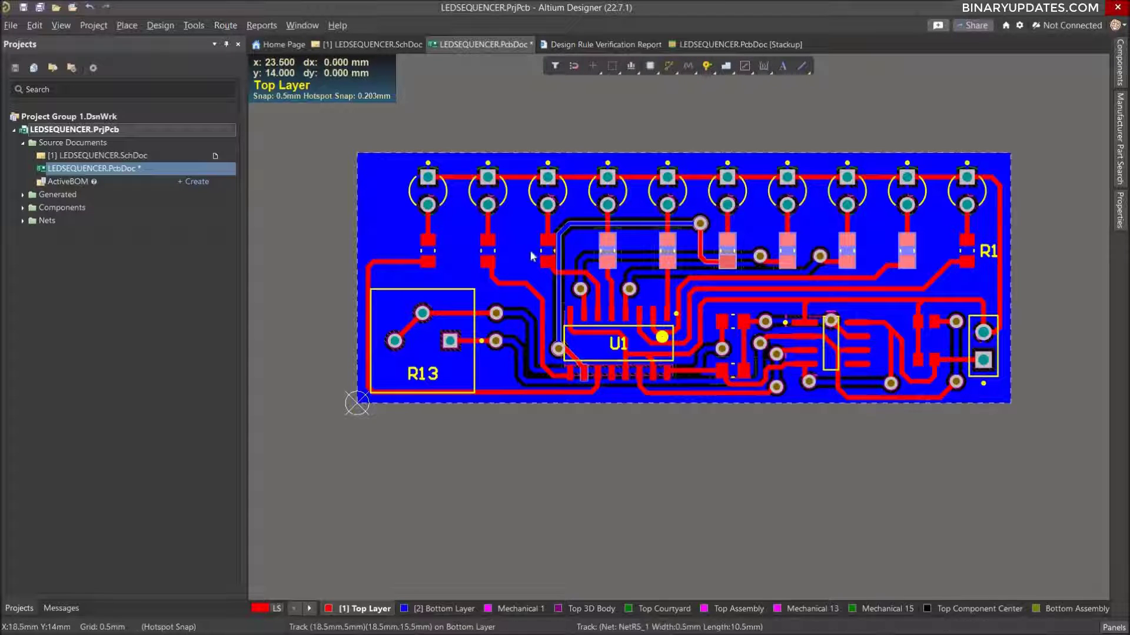
pyautogui.keyDown('shift'); pyautogui.click(548, 252); pyautogui.keyUp('shift')
pyautogui.keyDown('shift'); pyautogui.click(485, 256); pyautogui.keyUp('shift')
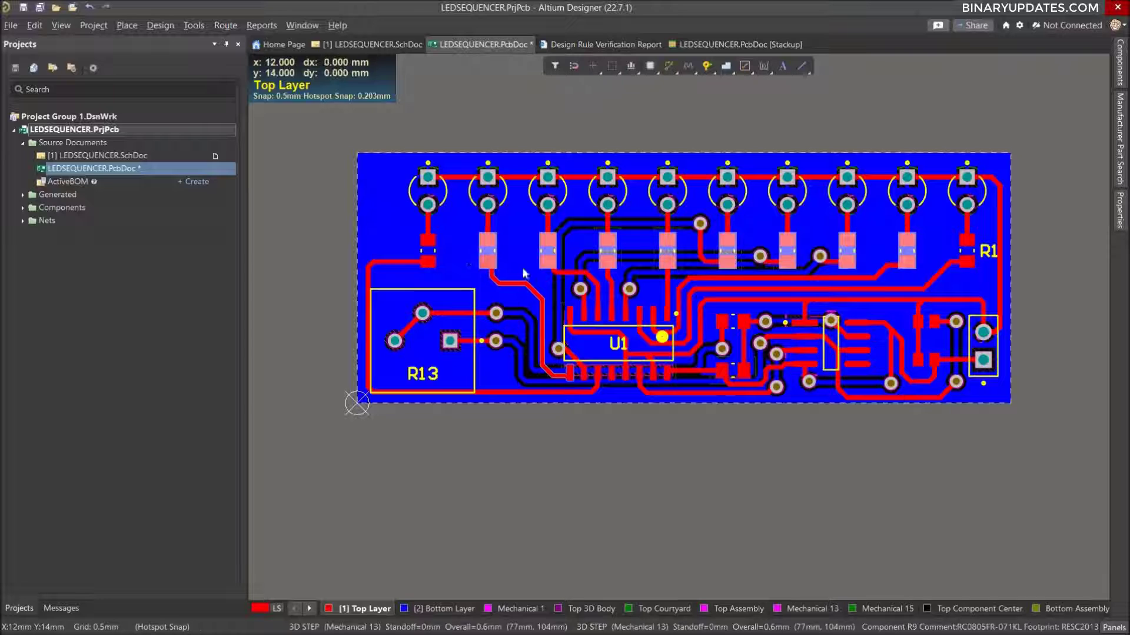
pyautogui.keyDown('shift'); pyautogui.click(438, 254); pyautogui.keyUp('shift')
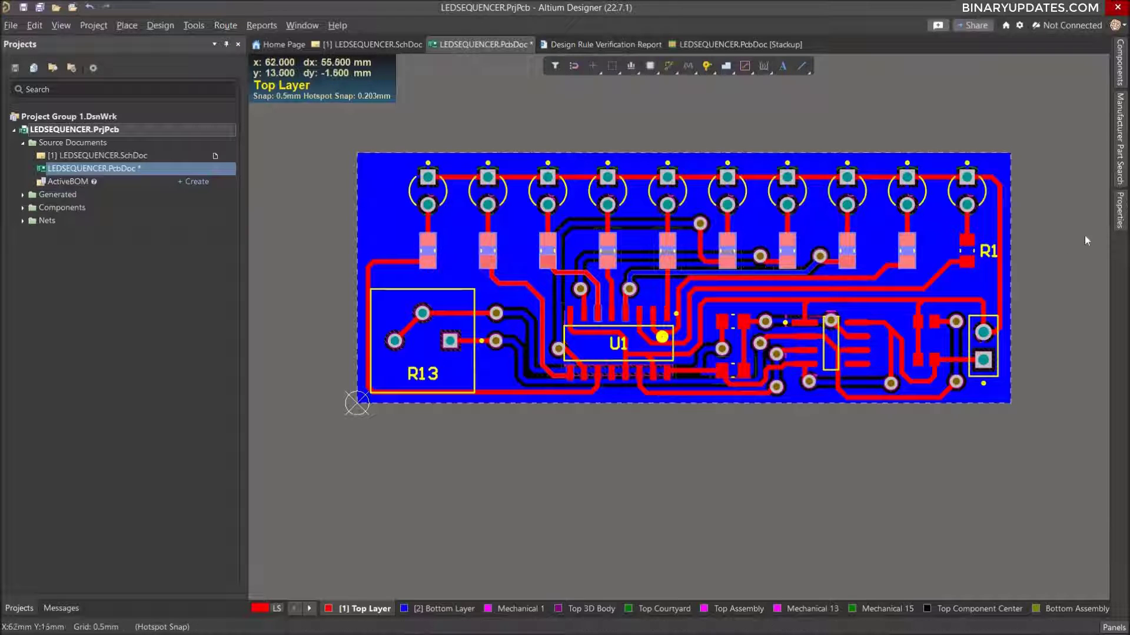
pyautogui.click(1119, 218)
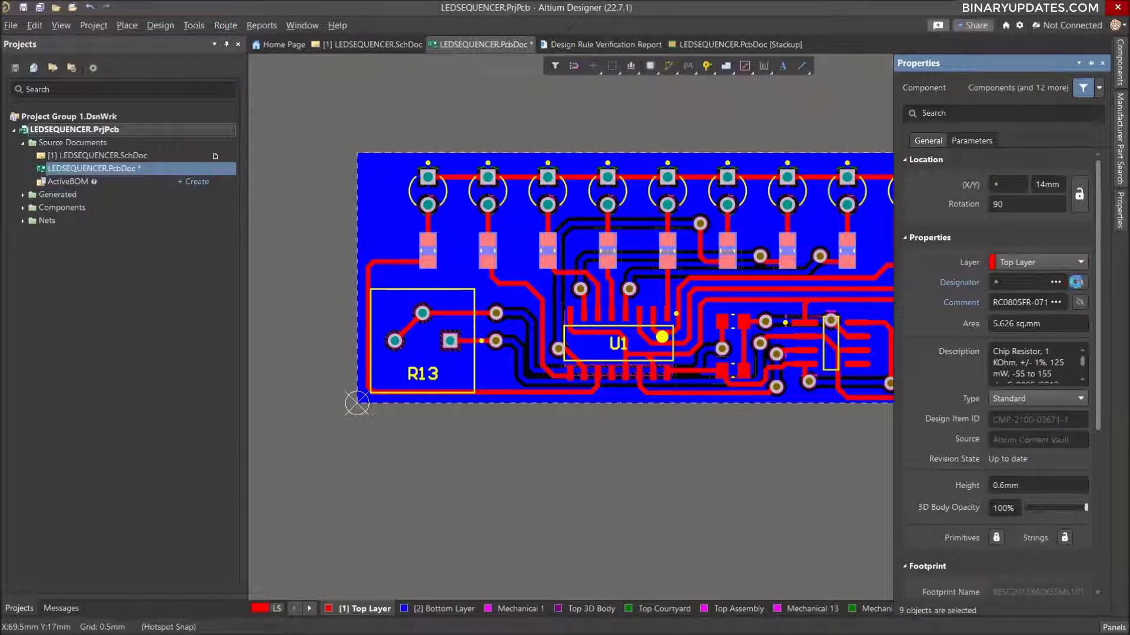
pyautogui.click(1078, 282)
pyautogui.click(847, 492)
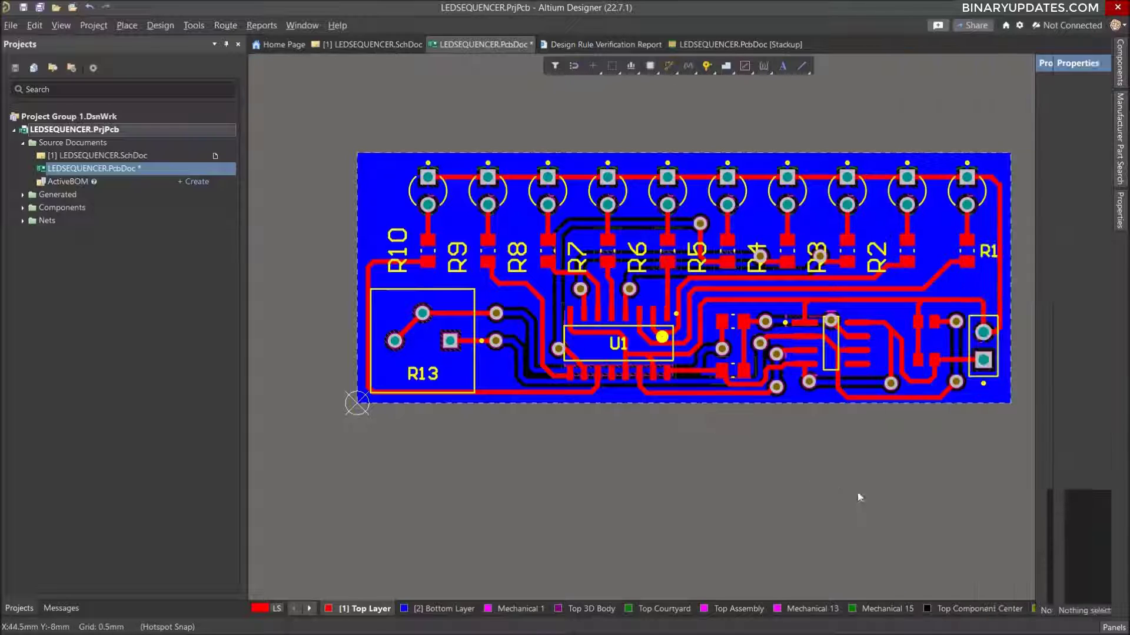
# Set the text height of the R2 through R10 designators to 1 mm together and deselect them.
pyautogui.doubleClick(874, 253)
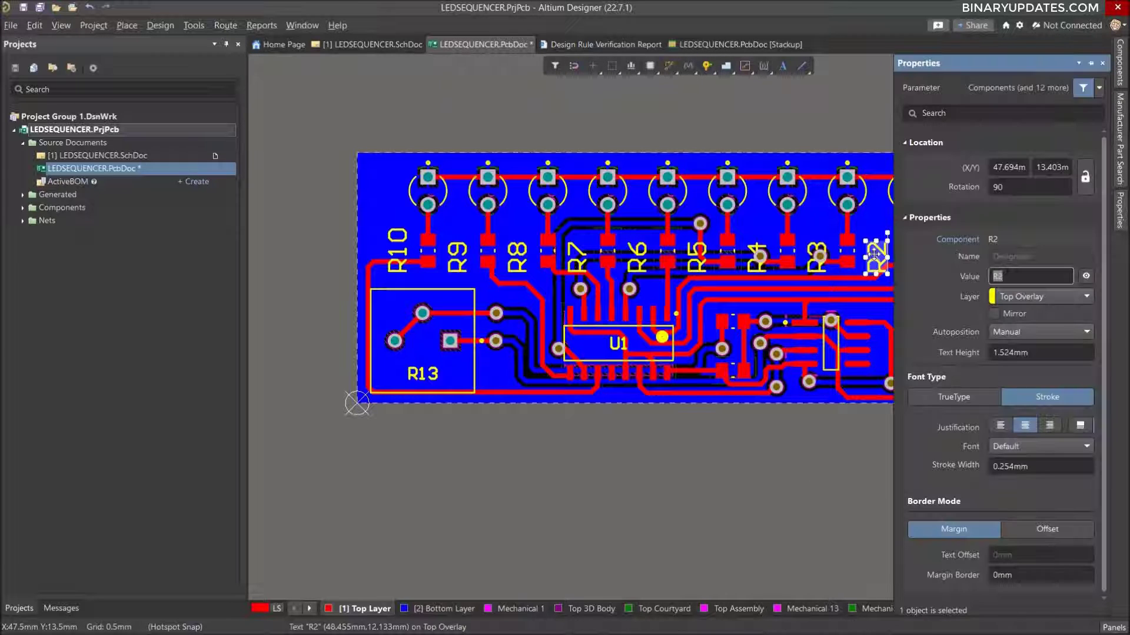
pyautogui.keyDown('shift'); pyautogui.click(819, 262); pyautogui.keyUp('shift')
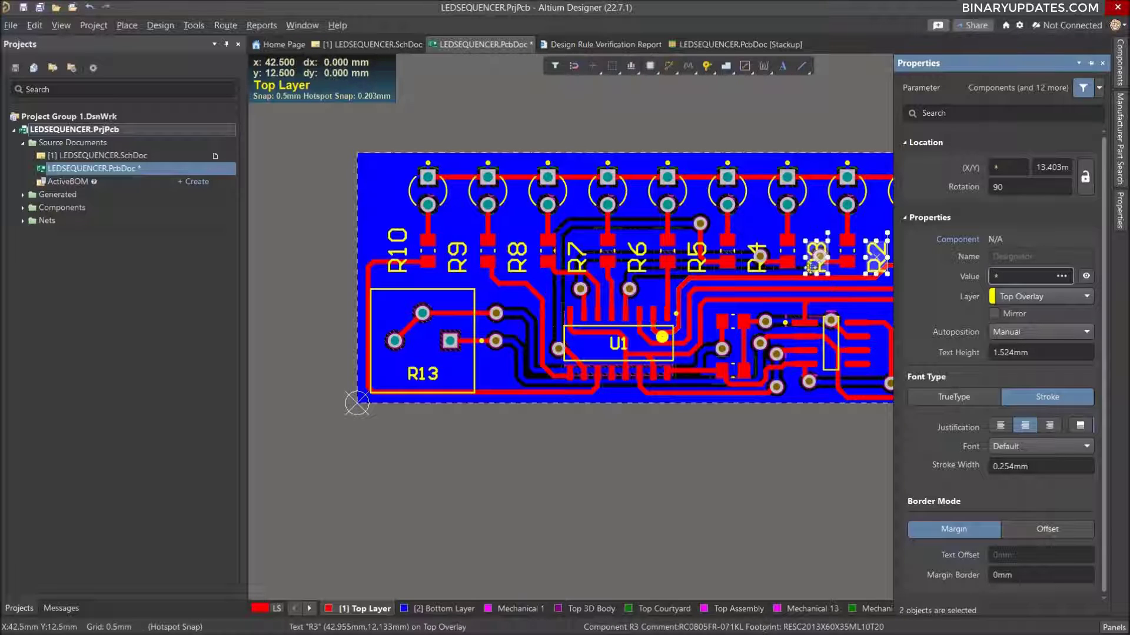
pyautogui.keyDown('shift'); pyautogui.click(758, 259); pyautogui.keyUp('shift')
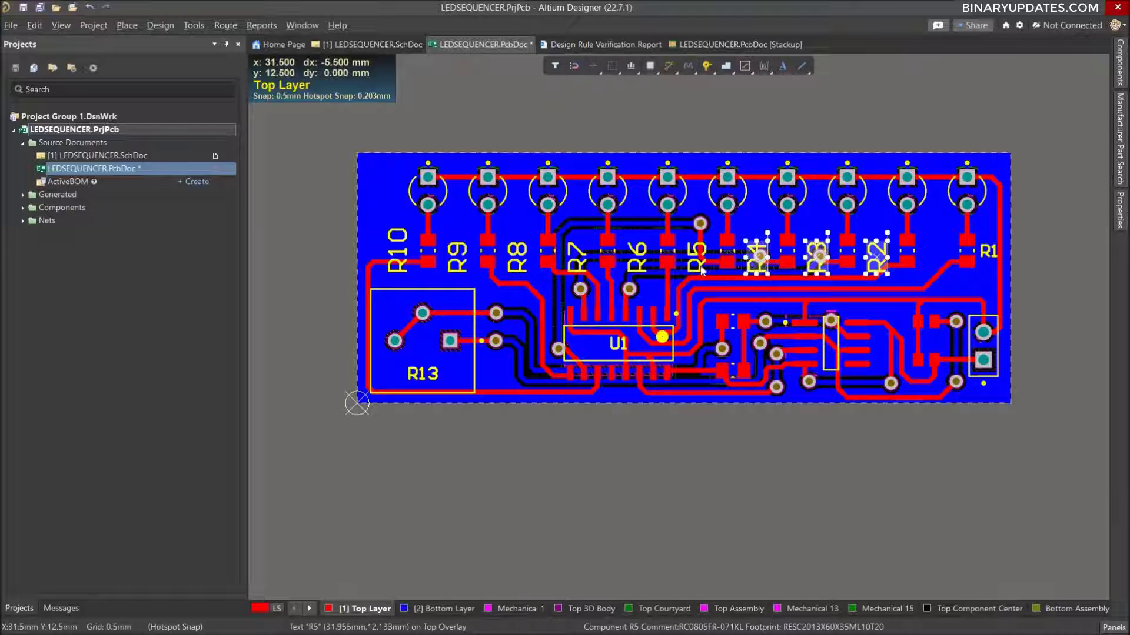
pyautogui.keyDown('shift'); pyautogui.click(694, 261); pyautogui.keyUp('shift')
pyautogui.keyDown('shift'); pyautogui.click(634, 265); pyautogui.keyUp('shift')
pyautogui.keyDown('shift'); pyautogui.click(577, 260); pyautogui.keyUp('shift')
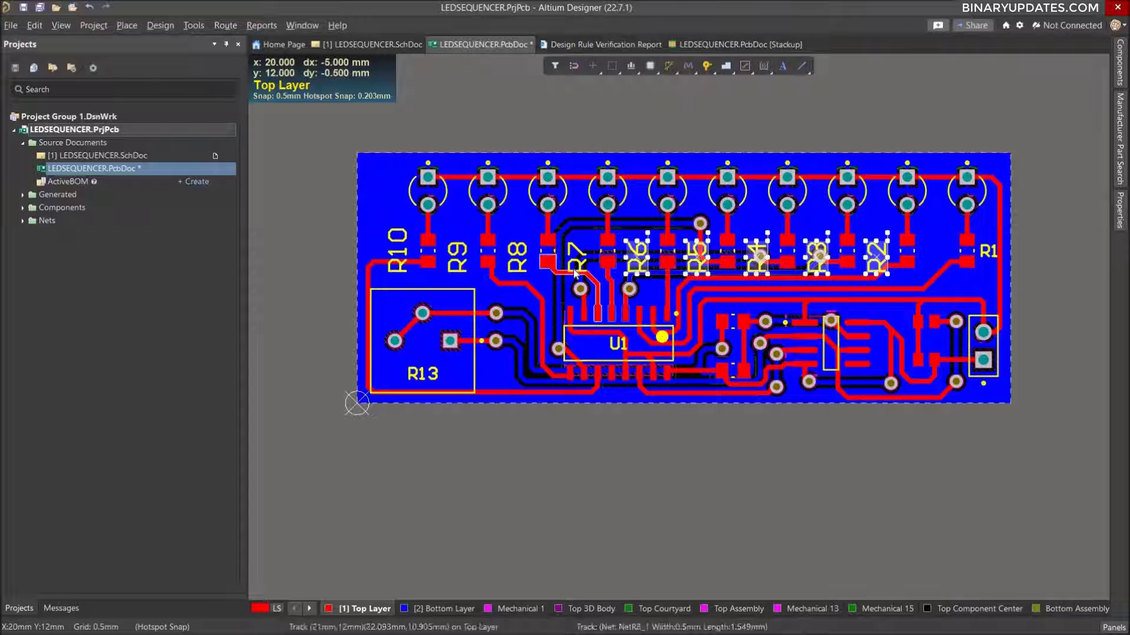
pyautogui.keyDown('shift'); pyautogui.click(516, 262); pyautogui.keyUp('shift')
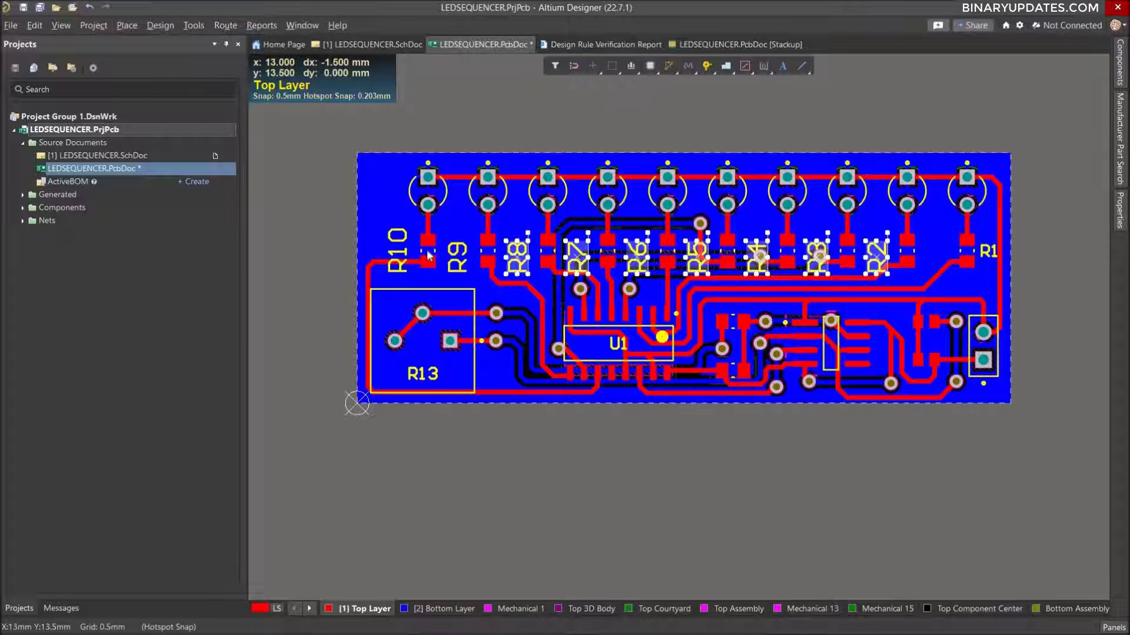
pyautogui.keyDown('shift'); pyautogui.click(457, 258); pyautogui.keyUp('shift')
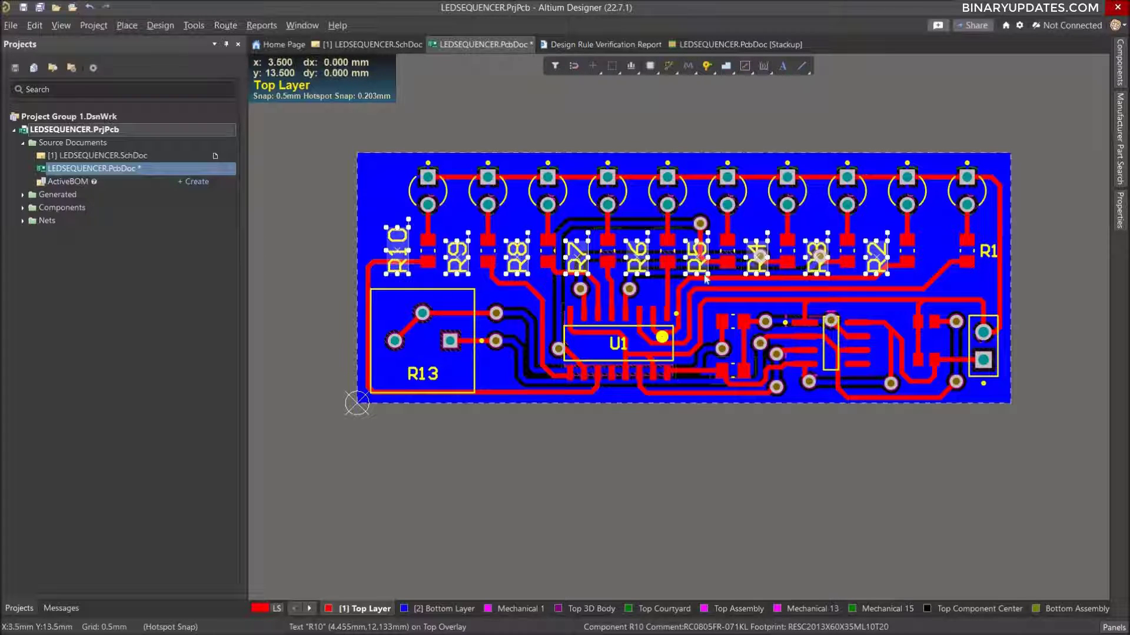
pyautogui.click(1121, 224)
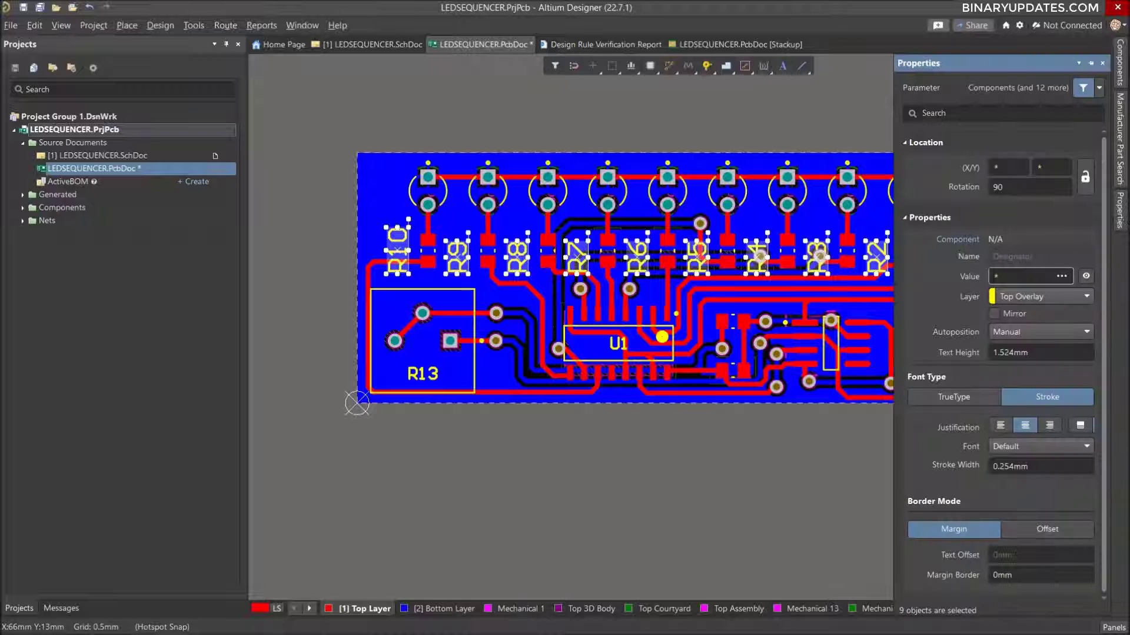
pyautogui.click(1036, 353)
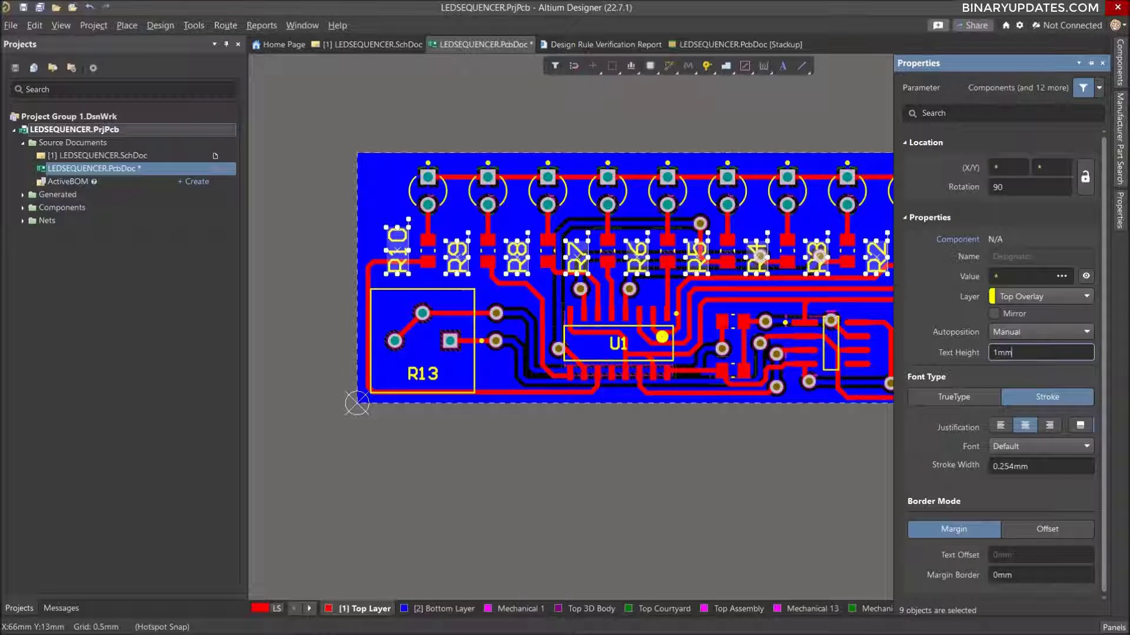
pyautogui.press('Return')
pyautogui.click(757, 453)
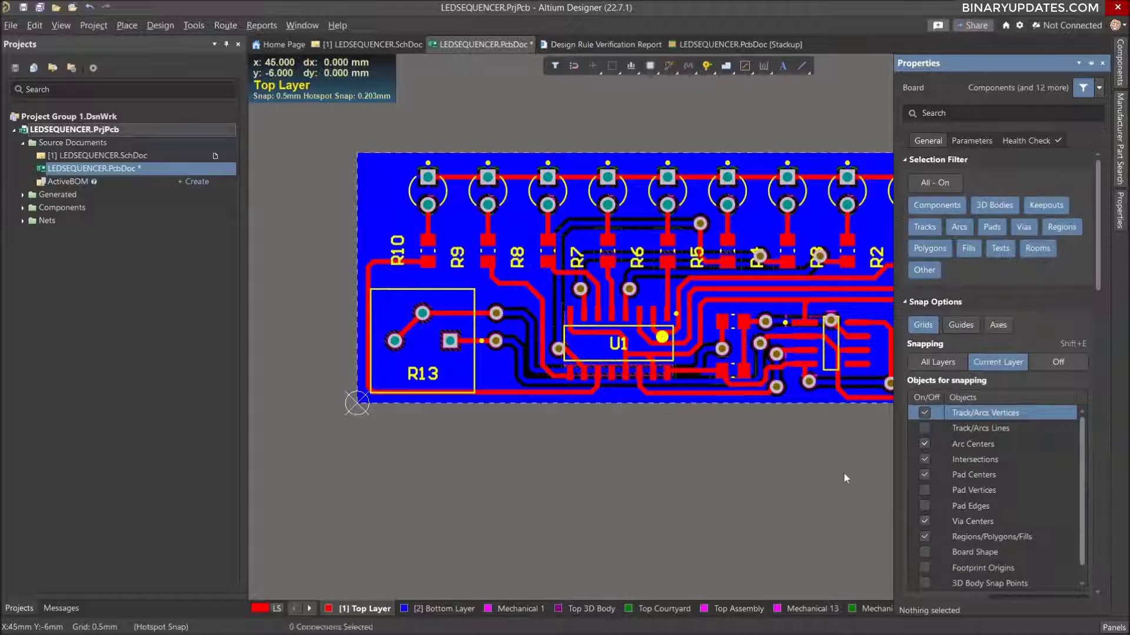
# Rotate the R2, R3 and R4 designators to horizontal and place each just to the right of its resistor.
pyautogui.keyDown('ctrl'); pyautogui.scroll(2, 912, 283); pyautogui.keyUp('ctrl')
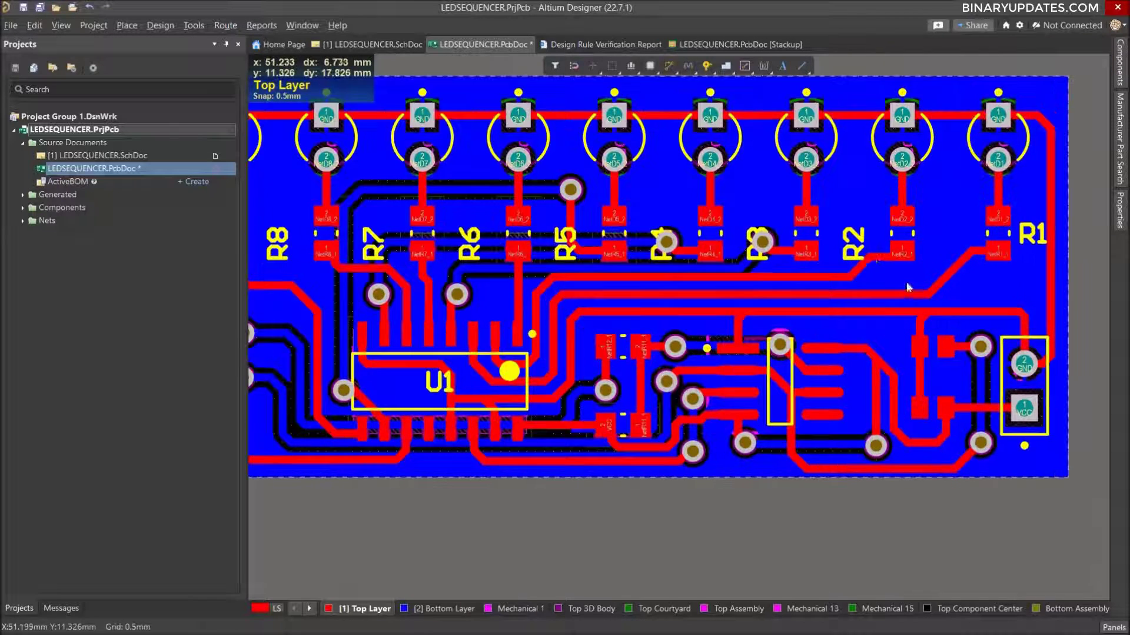
pyautogui.moveTo(856, 244); pyautogui.dragTo(942, 241)
pyautogui.press('space')
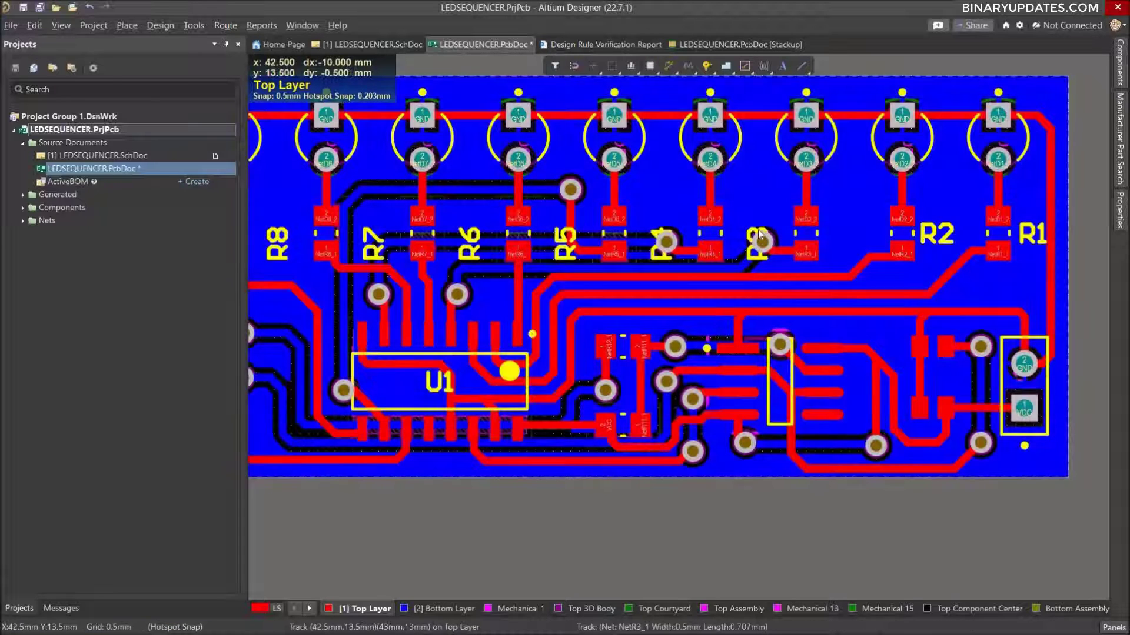
pyautogui.moveTo(753, 248); pyautogui.dragTo(846, 241)
pyautogui.press('space')
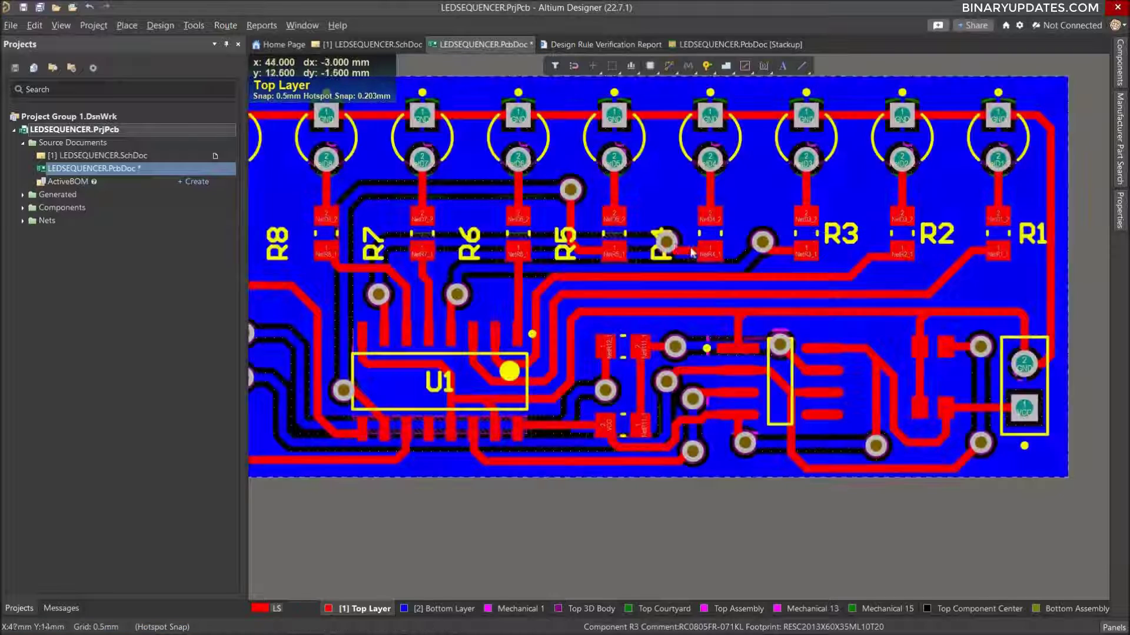
pyautogui.moveTo(662, 239); pyautogui.dragTo(743, 237)
pyautogui.press('space')
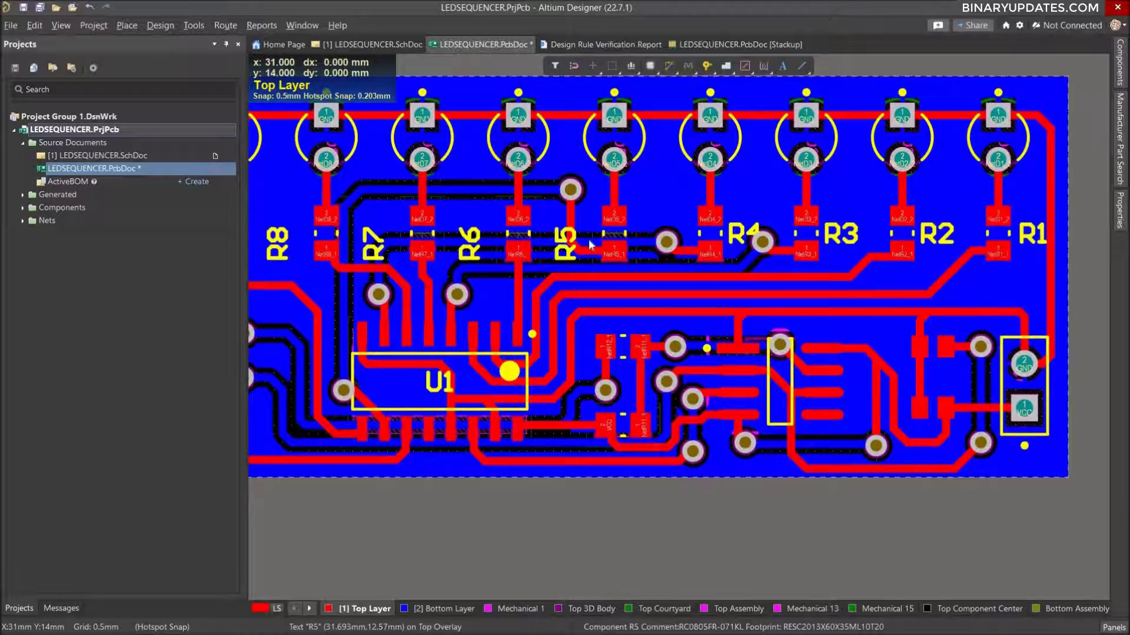
# Rotate the R5, R6 and R7 designators to horizontal and place each just to the right of its resistor.
pyautogui.moveTo(569, 241); pyautogui.dragTo(651, 242)
pyautogui.press('space')
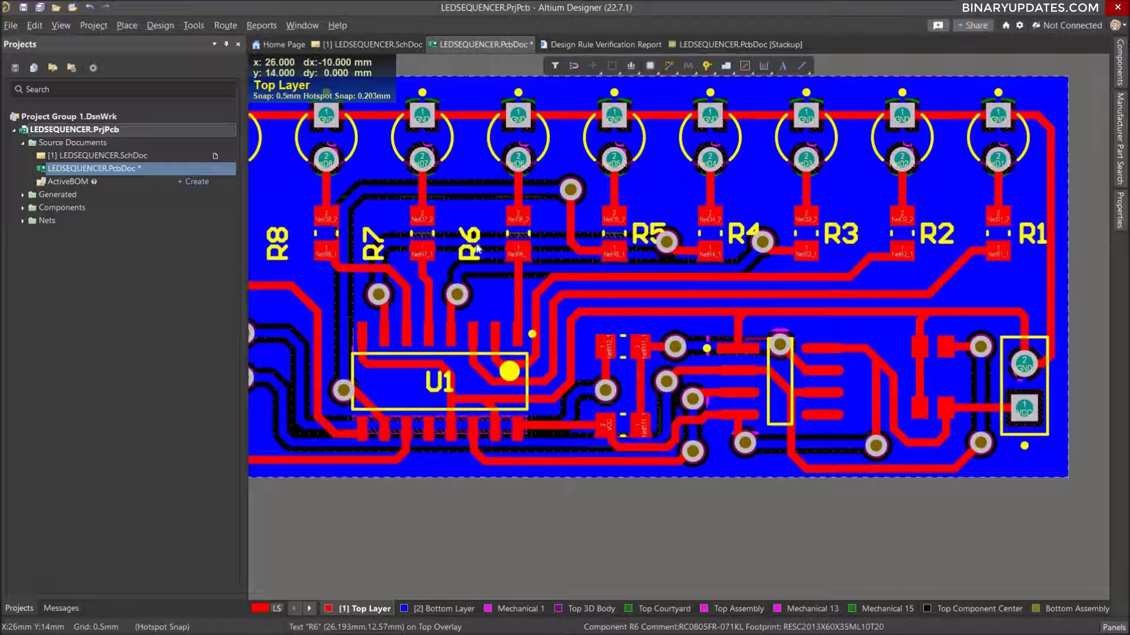
pyautogui.moveTo(478, 249); pyautogui.dragTo(557, 235)
pyautogui.press('space')
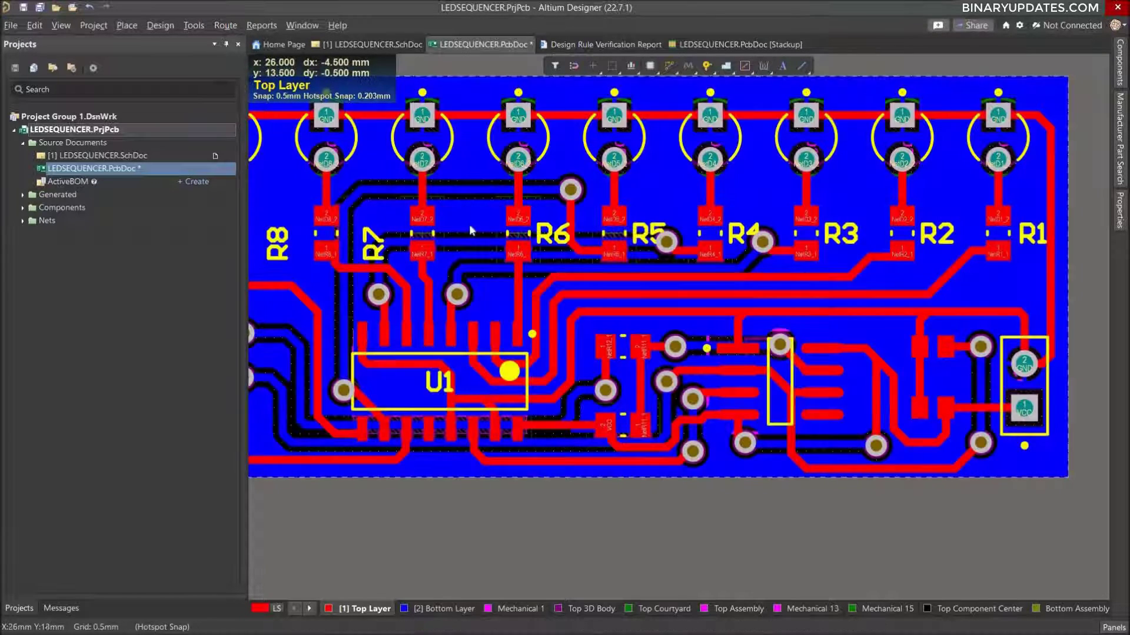
pyautogui.moveTo(472, 228); pyautogui.dragTo(599, 250, button='right')
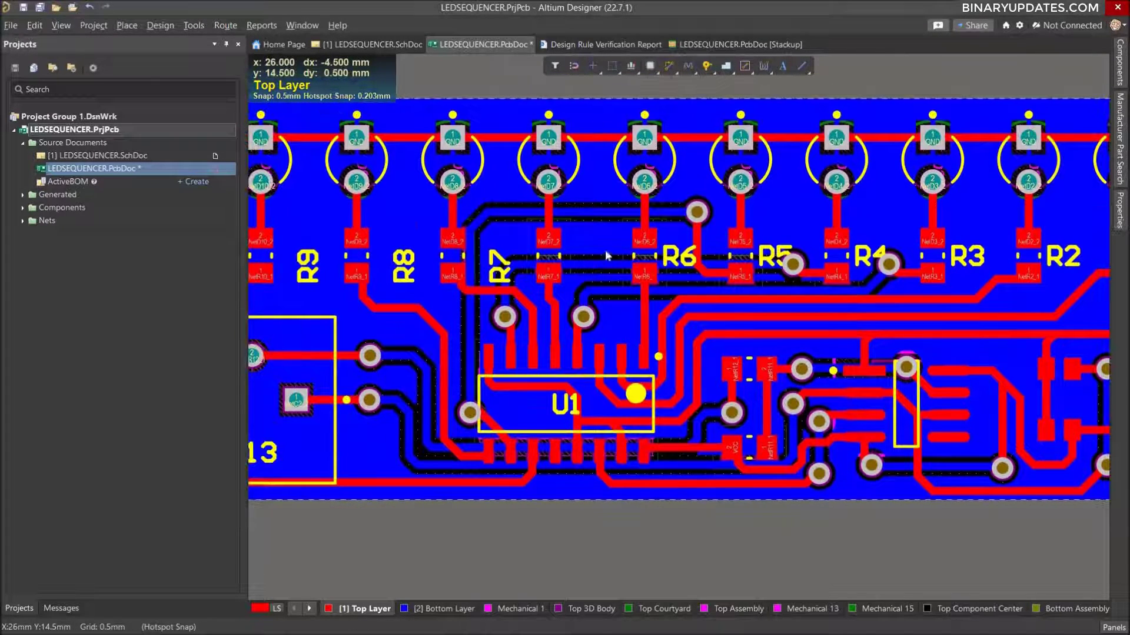
pyautogui.moveTo(680, 259); pyautogui.dragTo(680, 263)
pyautogui.moveTo(516, 270); pyautogui.dragTo(596, 268)
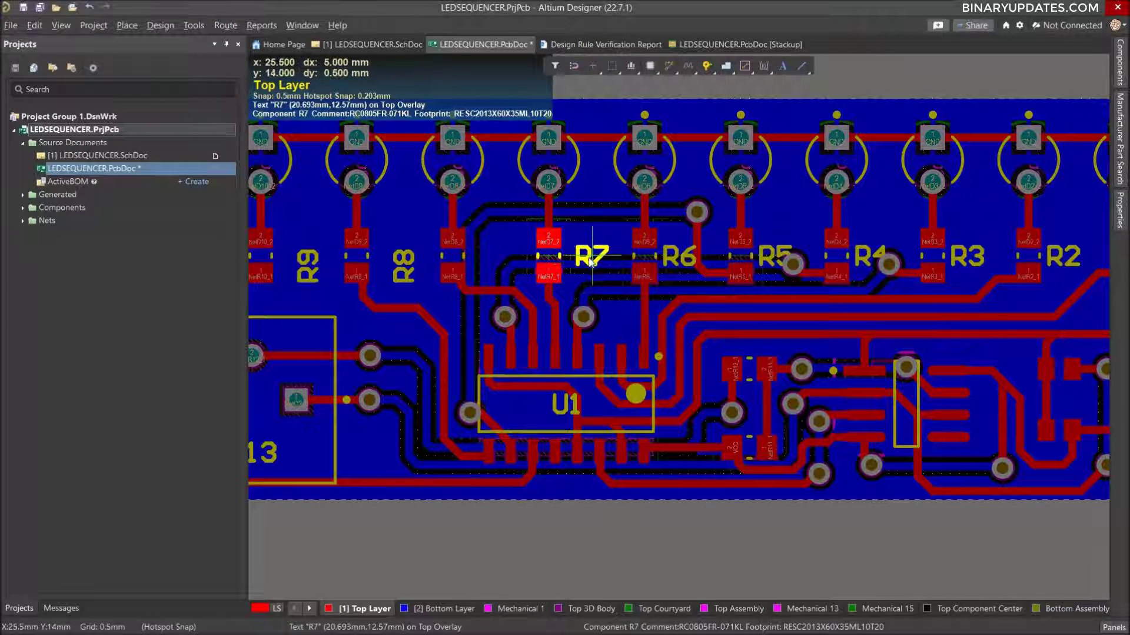
pyautogui.moveTo(592, 263); pyautogui.dragTo(591, 263)
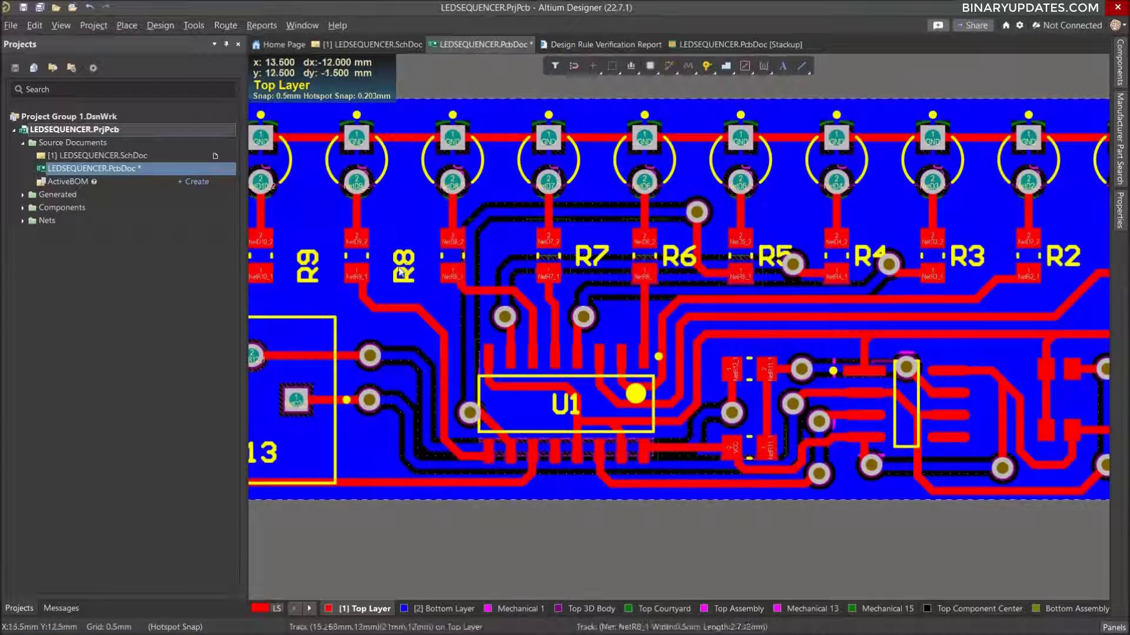
# Rotate the R8, R9 and R10 designators to horizontal and place each just to the right of its resistor.
pyautogui.moveTo(412, 265); pyautogui.dragTo(487, 260)
pyautogui.press('space')
pyautogui.moveTo(391, 248); pyautogui.dragTo(555, 285, button='right')
pyautogui.moveTo(467, 315); pyautogui.dragTo(558, 300)
pyautogui.press('space')
pyautogui.moveTo(381, 289); pyautogui.dragTo(472, 302)
pyautogui.press('space')
pyautogui.press('space')
pyautogui.press('space')
# Make the designators of the two resistors to the right of U1, R11 and R12, visible together and deselect the resistors.
pyautogui.keyDown('ctrl'); pyautogui.scroll(-3, 956, 320); pyautogui.keyUp('ctrl')
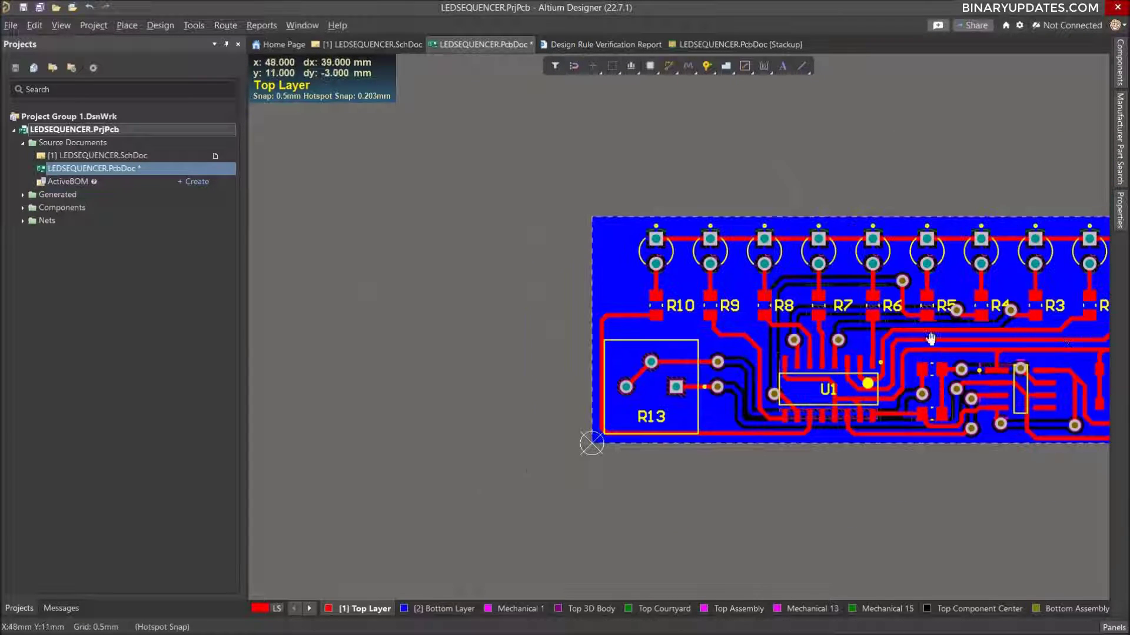
pyautogui.moveTo(930, 338); pyautogui.dragTo(686, 328, button='right')
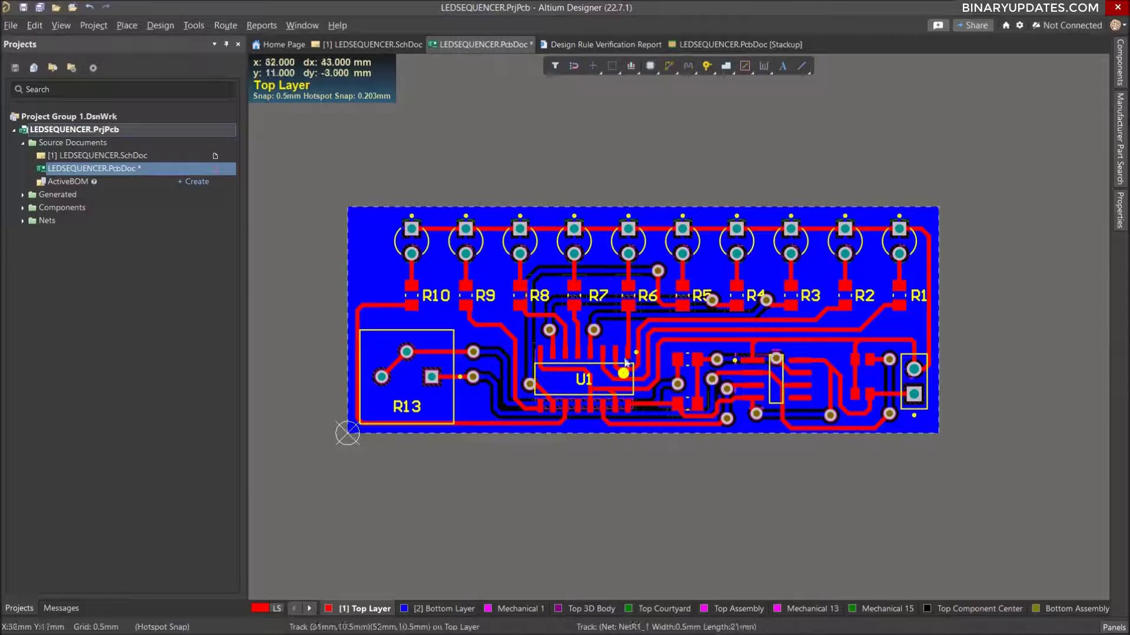
pyautogui.moveTo(689, 360); pyautogui.dragTo(687, 404)
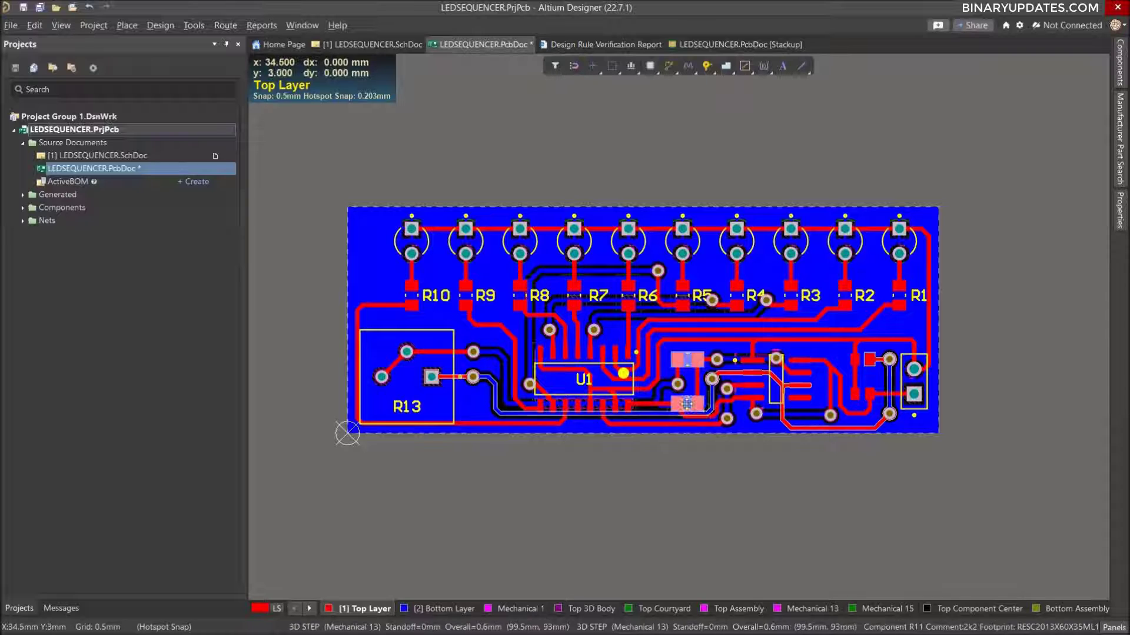
pyautogui.click(1120, 219)
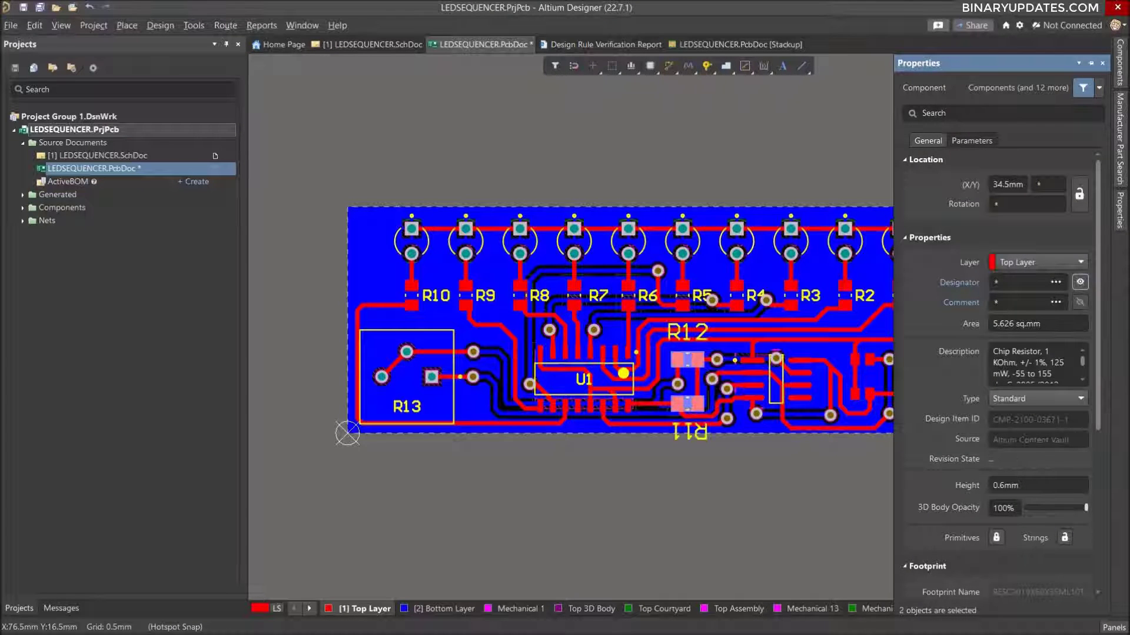
pyautogui.click(735, 507)
# Set the text height of the R11 and R12 designators to 1 mm together and deselect them.
pyautogui.click(687, 427)
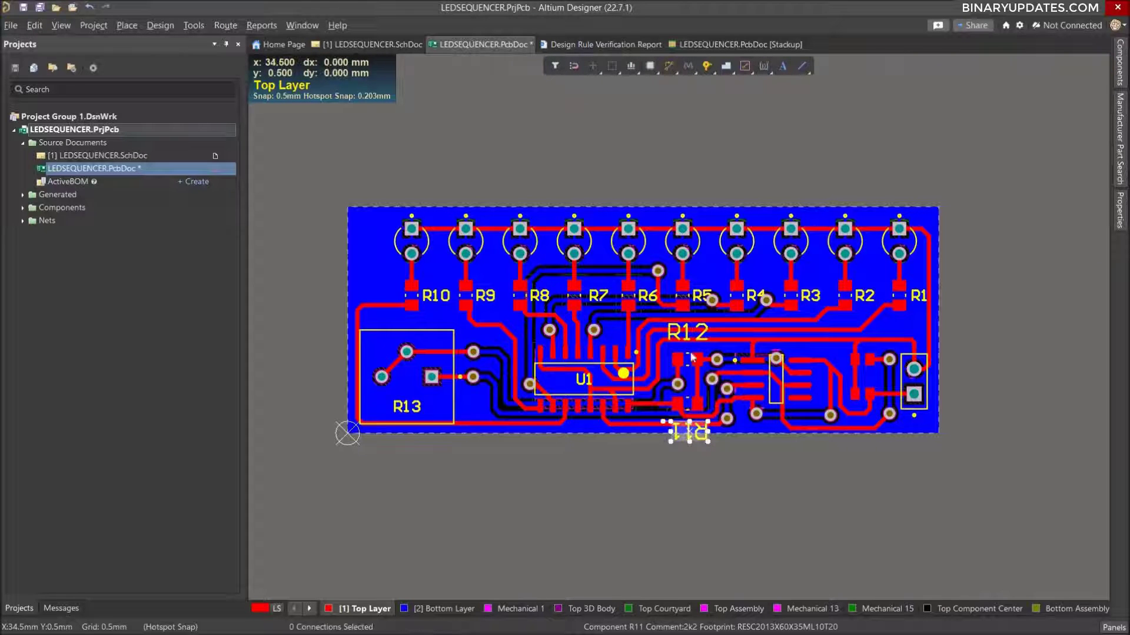
pyautogui.keyDown('shift'); pyautogui.click(681, 334); pyautogui.keyUp('shift')
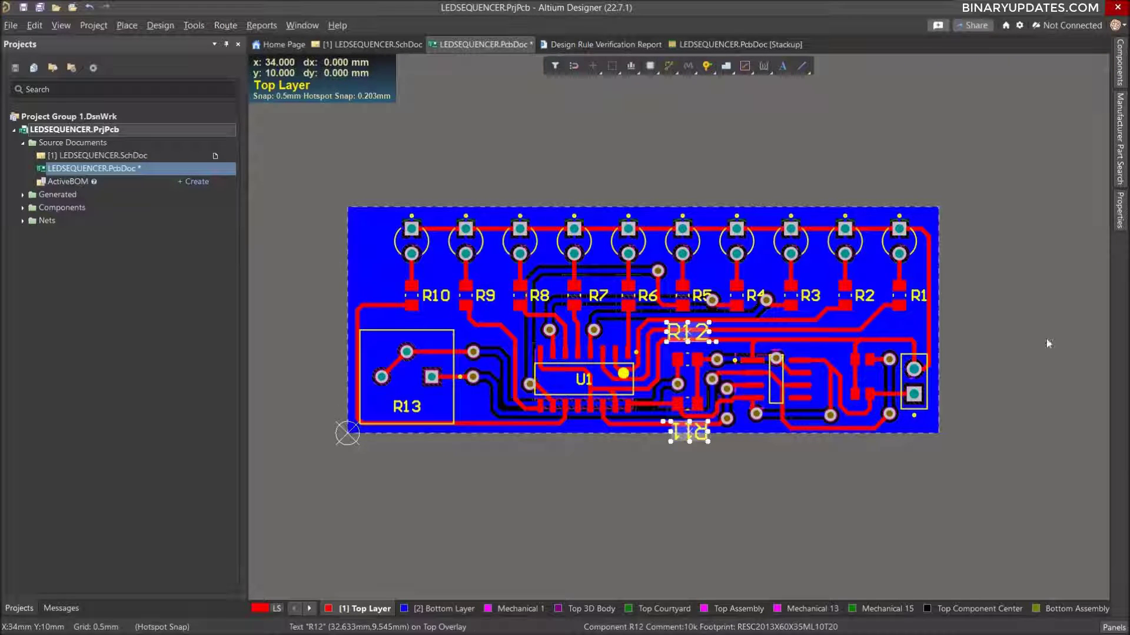
pyautogui.click(1121, 218)
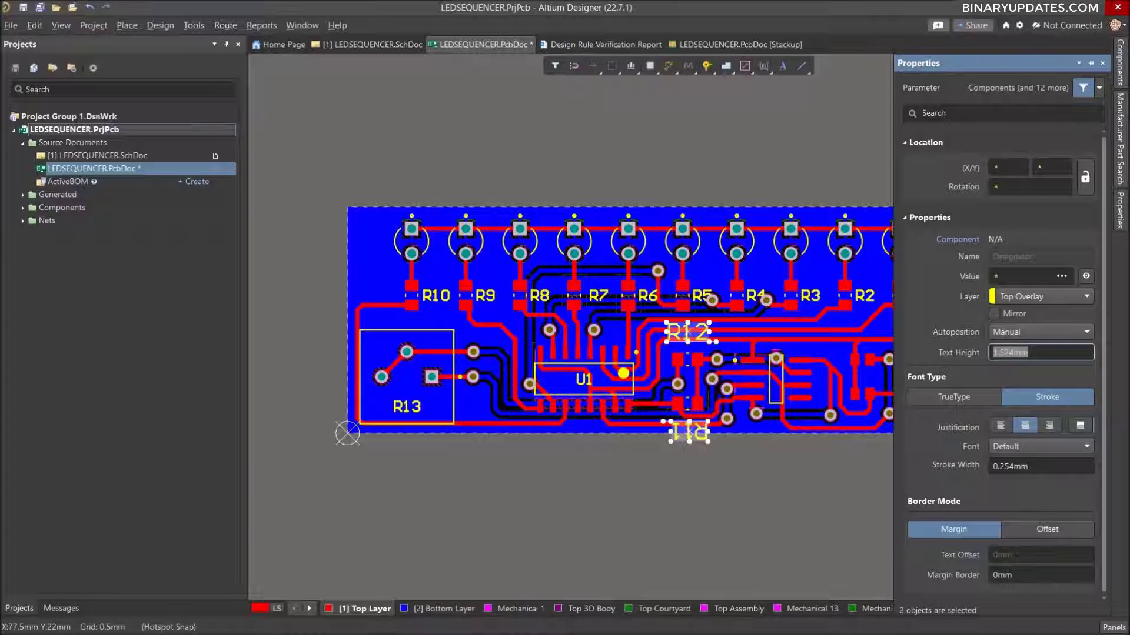
pyautogui.press('Return')
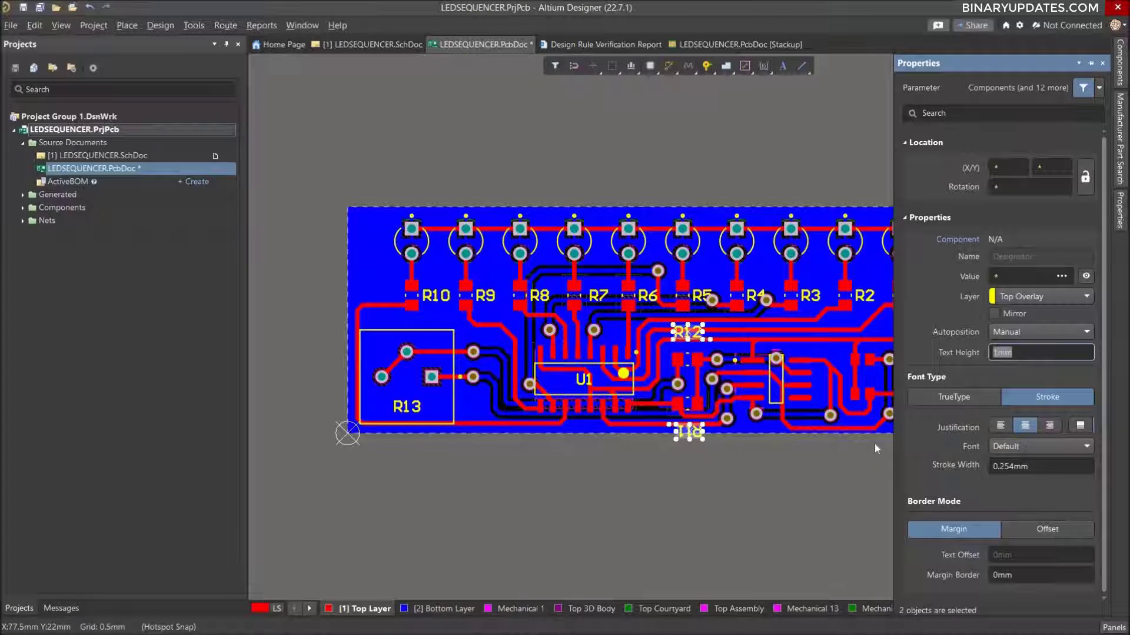
pyautogui.click(732, 512)
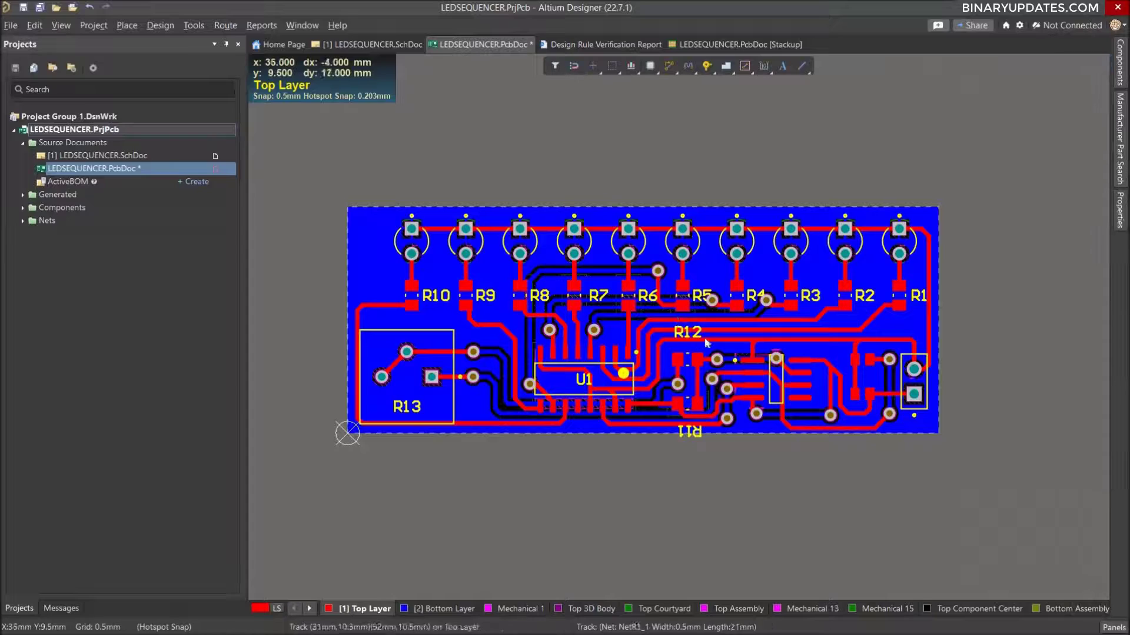
pyautogui.keyDown('ctrl'); pyautogui.scroll(3, 718, 366); pyautogui.keyUp('ctrl')
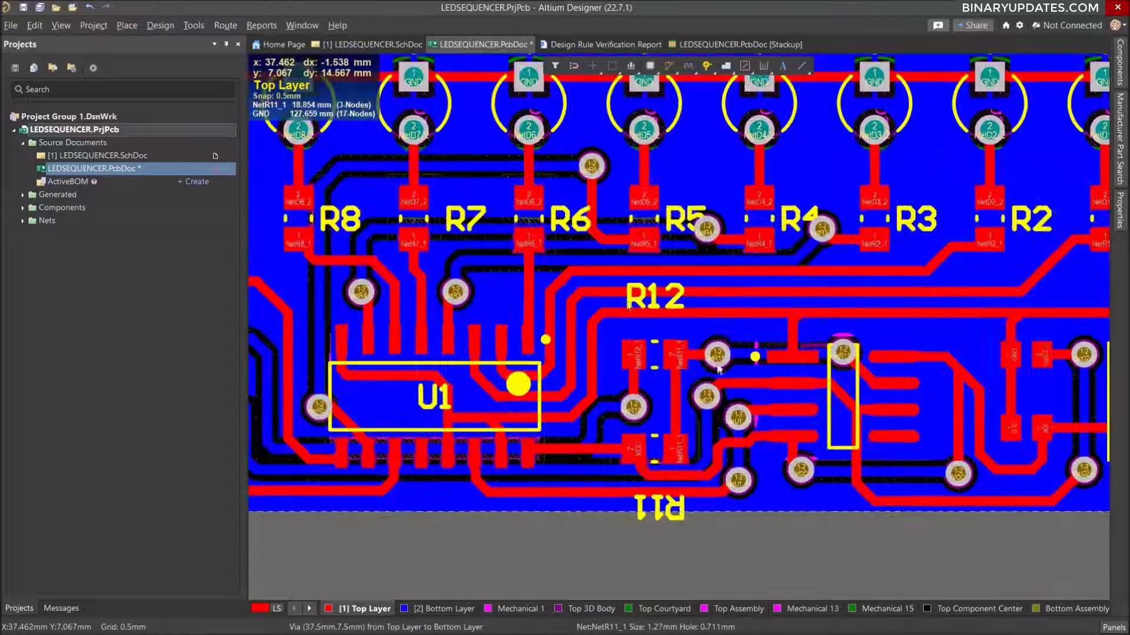
pyautogui.moveTo(658, 315); pyautogui.dragTo(655, 311)
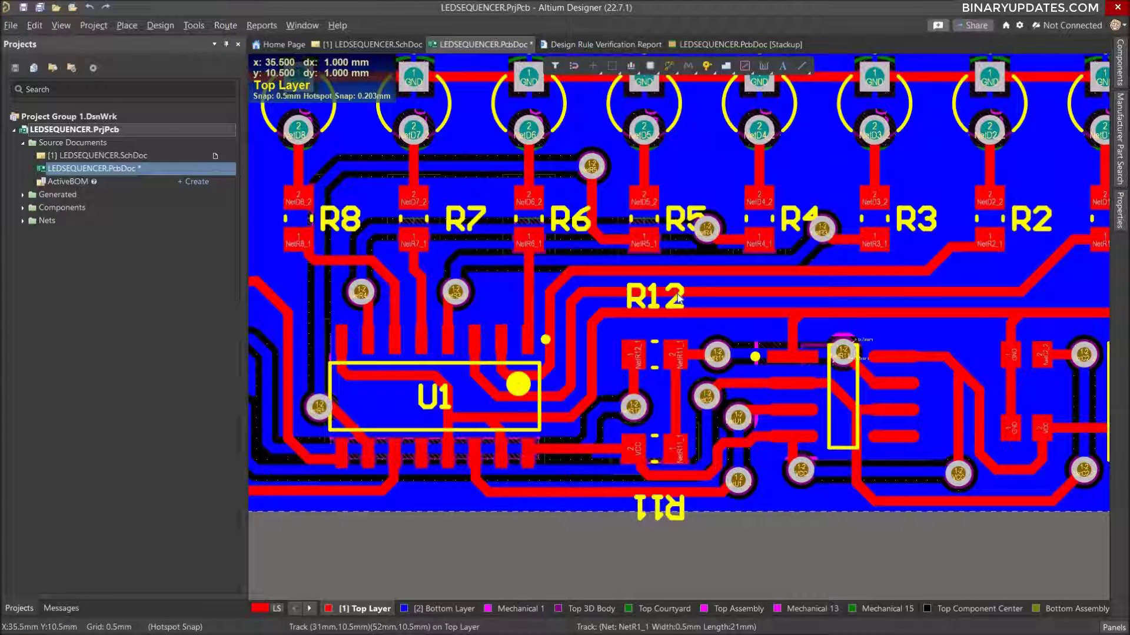
pyautogui.moveTo(679, 299); pyautogui.dragTo(677, 307)
pyautogui.hotkey('ctrl', 'z')
# Move the R12 designator text down 1 mm so it sits just above its resistor, and deselect it.
pyautogui.click(636, 293)
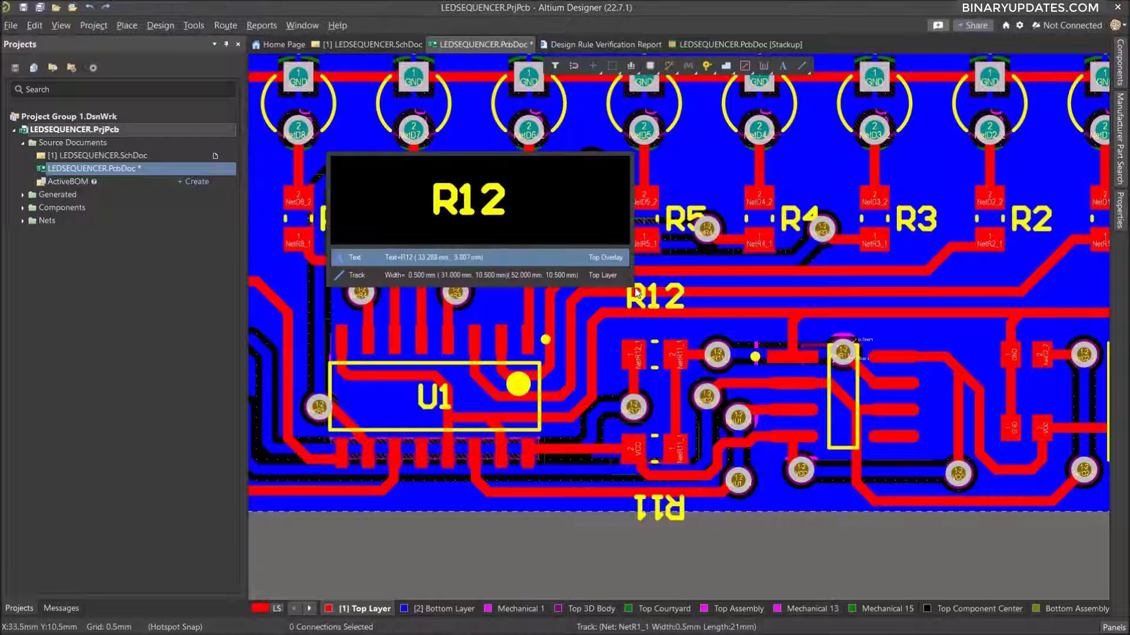
pyautogui.click(556, 256)
pyautogui.moveTo(654, 297); pyautogui.dragTo(654, 314)
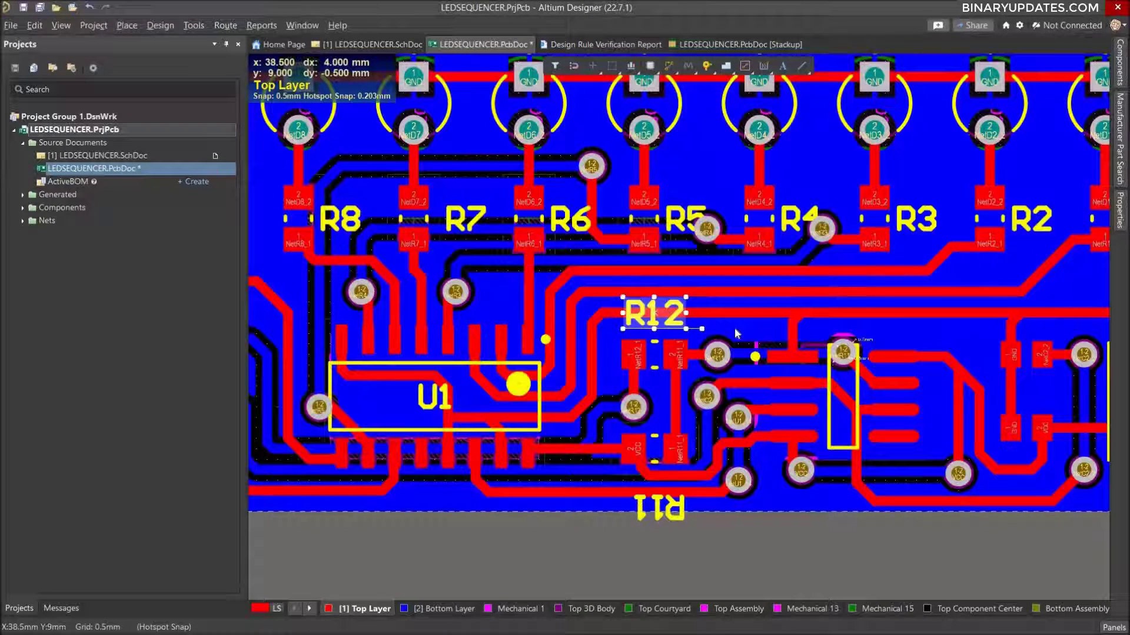
pyautogui.click(736, 330)
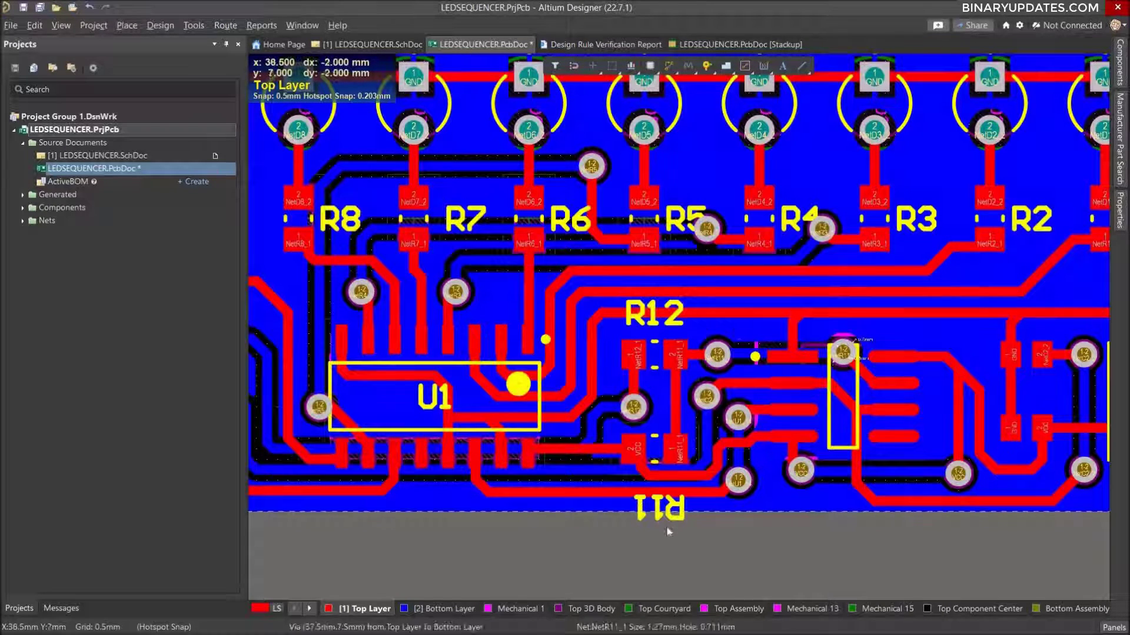
# Rotate the upside-down R11 designator upright and place it just below its resistor, inside the board edge.
pyautogui.moveTo(643, 497)
pyautogui.mouseDown()
pyautogui.moveTo(666, 491)
pyautogui.moveTo(654, 486)
pyautogui.mouseUp()
pyautogui.press('space')
pyautogui.press('space')
pyautogui.moveTo(659, 321)
pyautogui.mouseDown()
pyautogui.moveTo(681, 320)
pyautogui.moveTo(659, 320)
pyautogui.mouseUp()
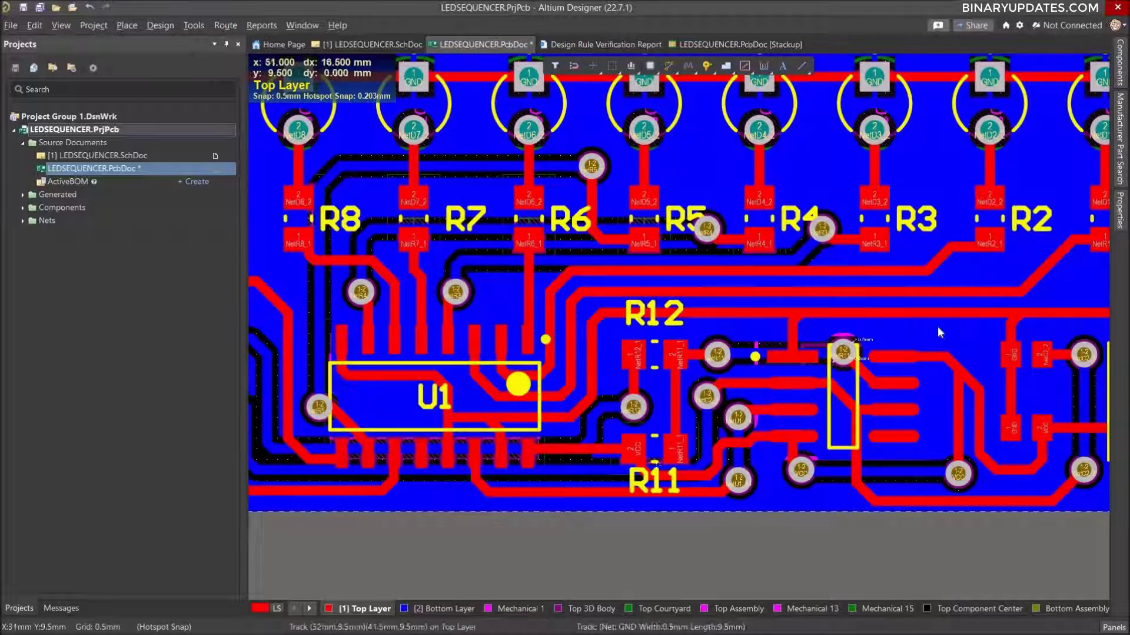
# Make the designators of capacitors C1 and C2, beside the power connector, visible together.
pyautogui.moveTo(810, 345); pyautogui.dragTo(591, 348, button='right')
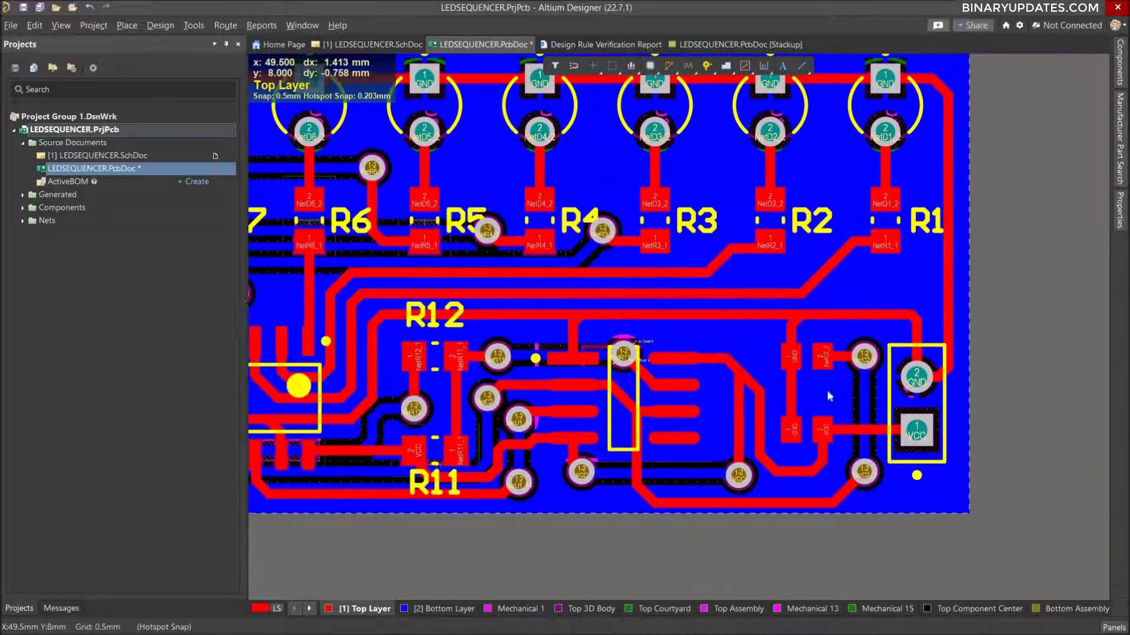
pyautogui.click(804, 353)
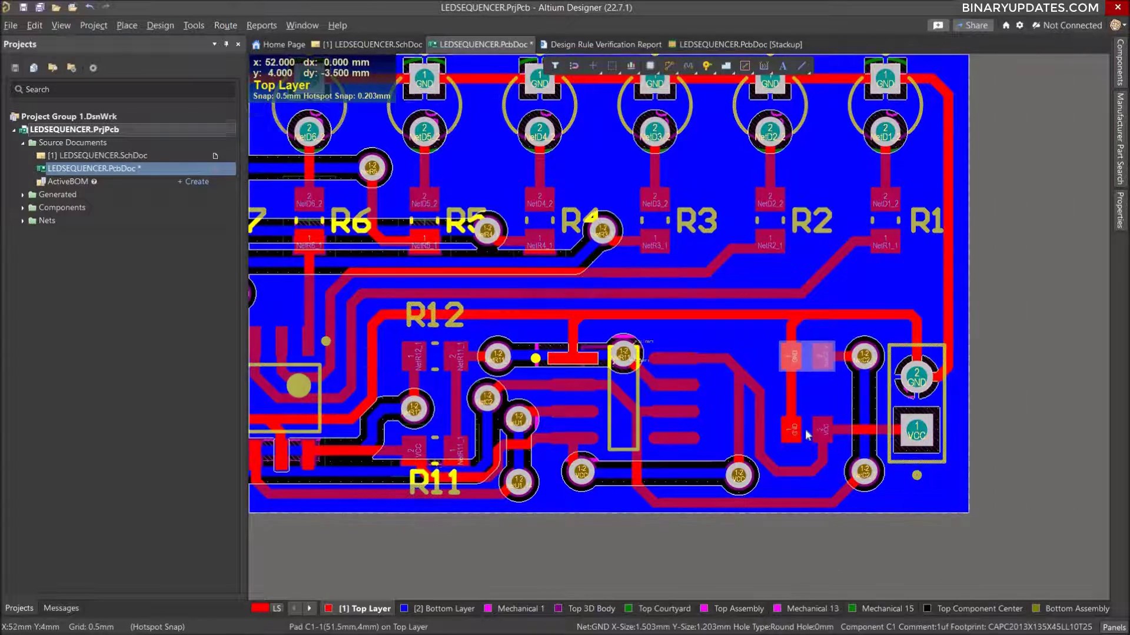
pyautogui.keyDown('shift'); pyautogui.click(806, 433); pyautogui.keyUp('shift')
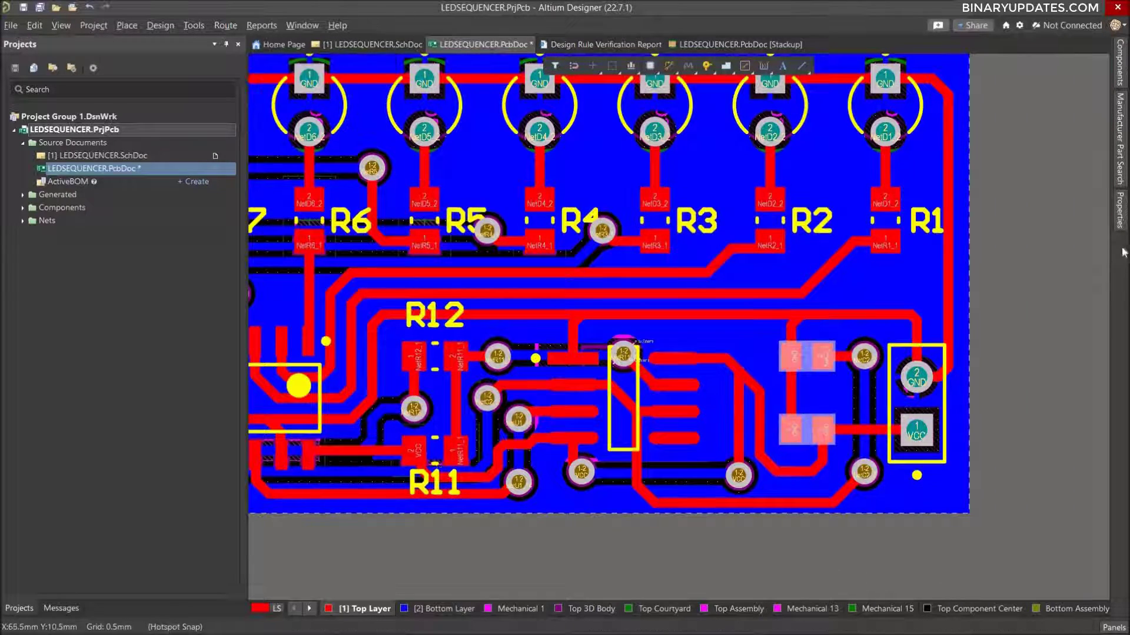
pyautogui.moveTo(1121, 218)
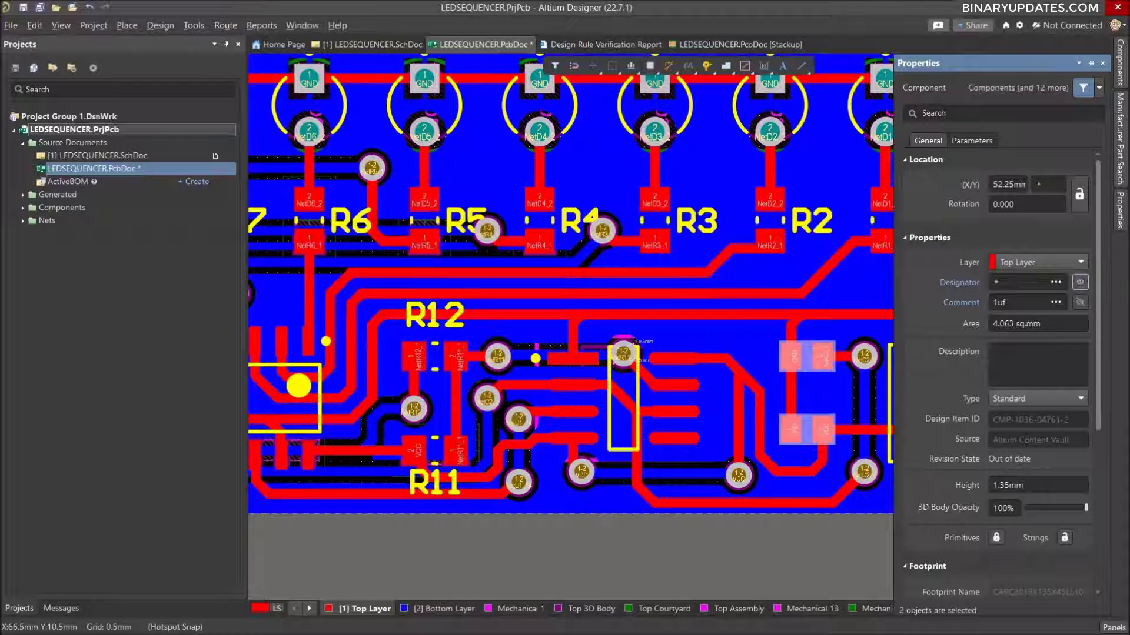
pyautogui.click(1080, 281)
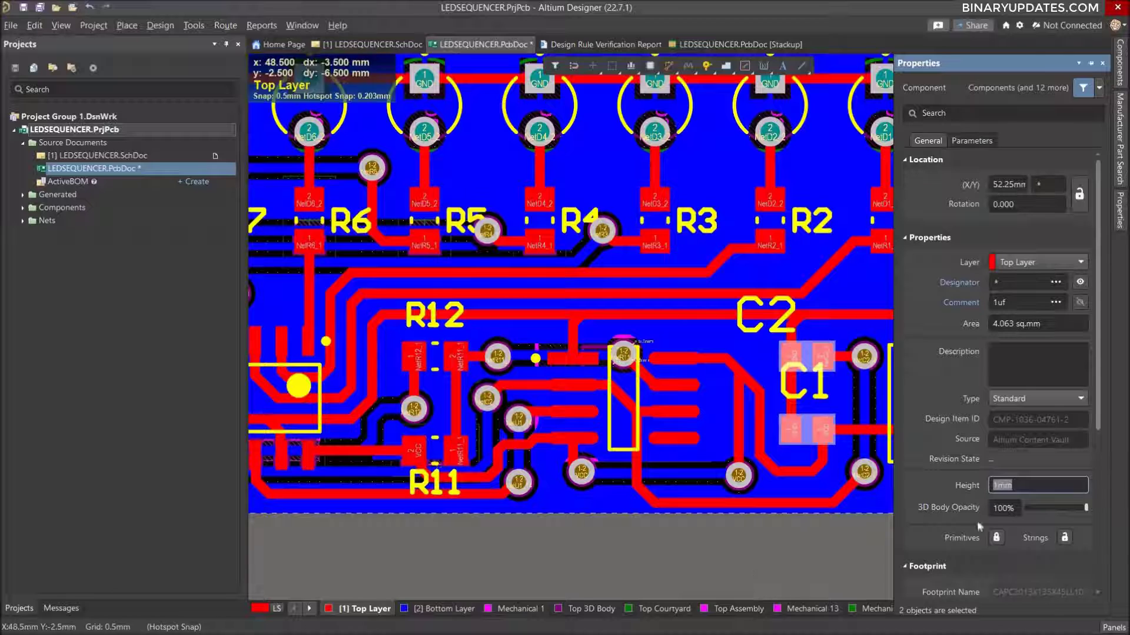
# Set the text height of the C1 and C2 designators to 1 mm together and deselect them.
pyautogui.click(787, 316)
pyautogui.click(750, 328)
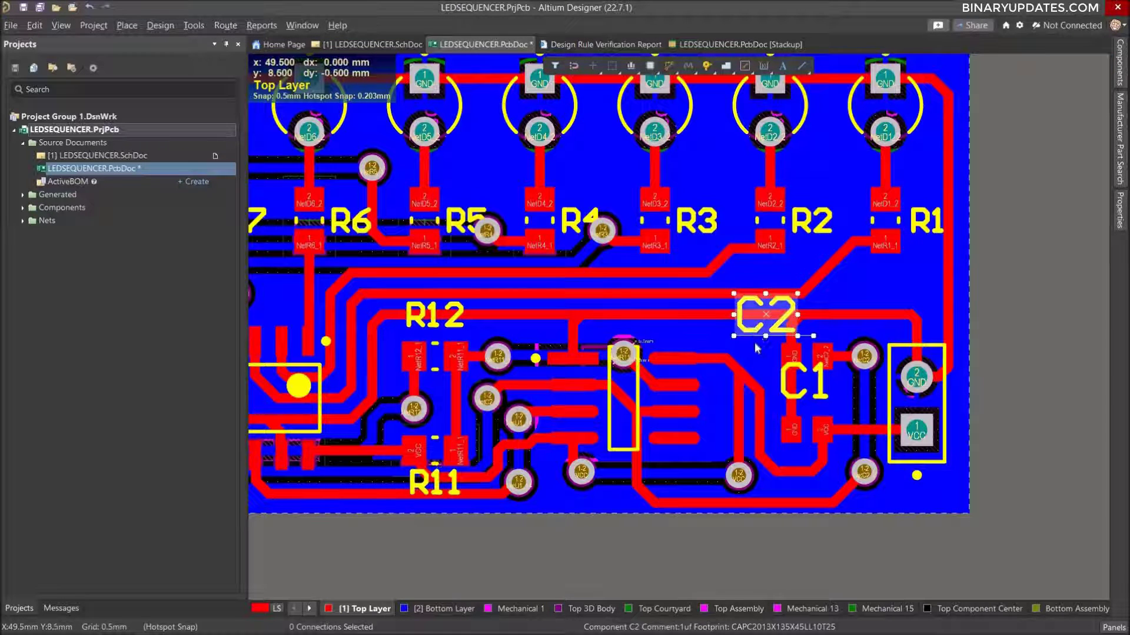
pyautogui.keyDown('shift'); pyautogui.click(804, 381); pyautogui.keyUp('shift')
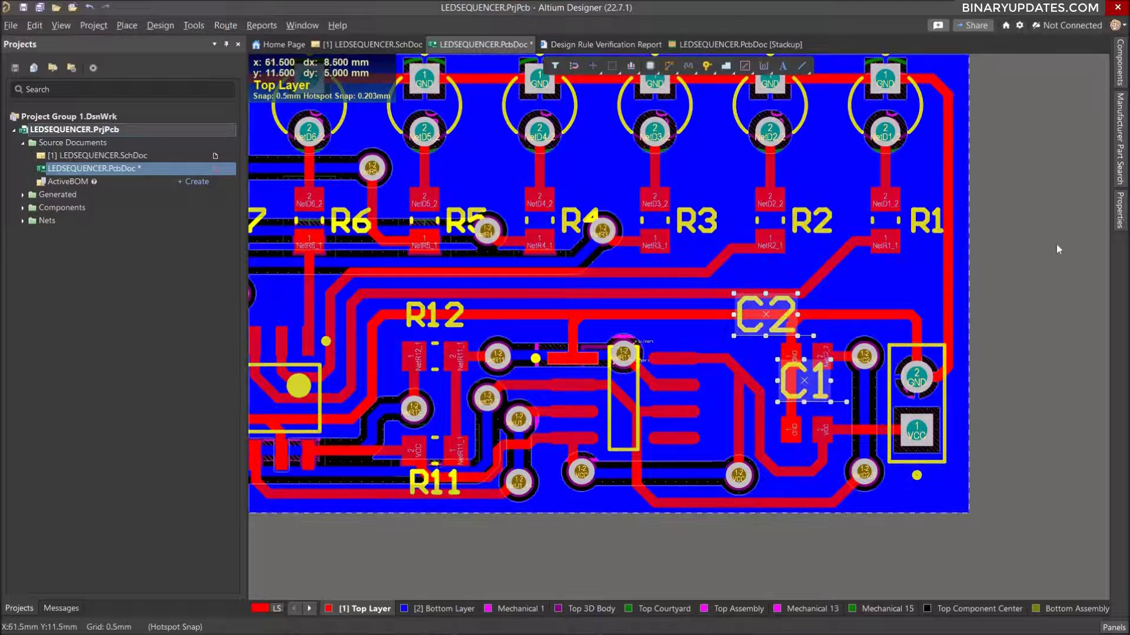
pyautogui.click(1119, 209)
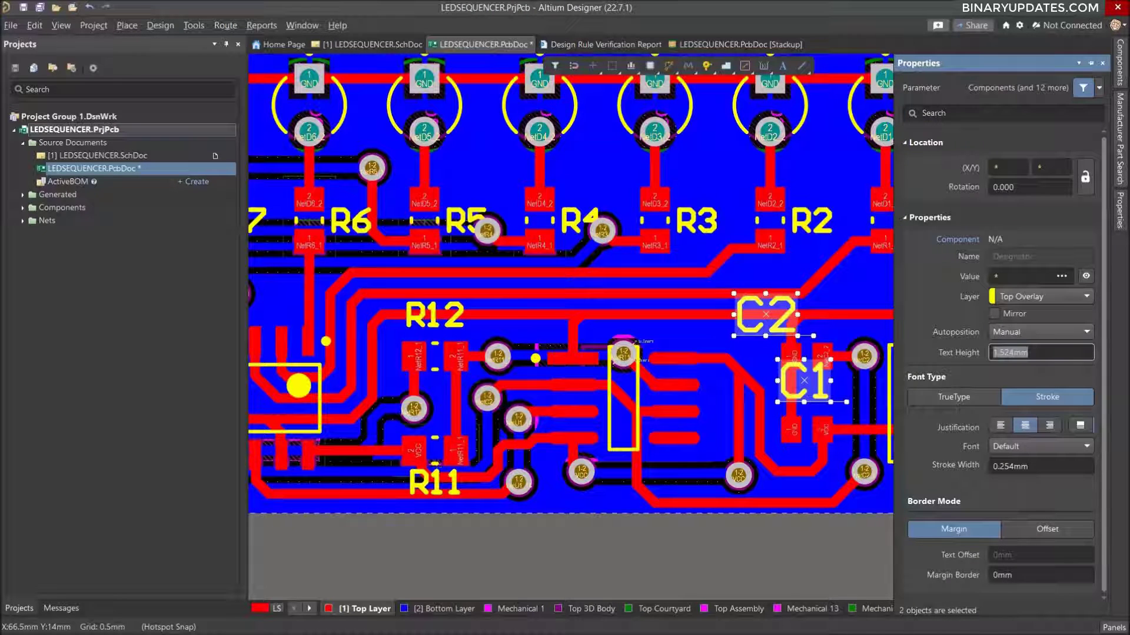
pyautogui.write('1mm')
pyautogui.press('Return')
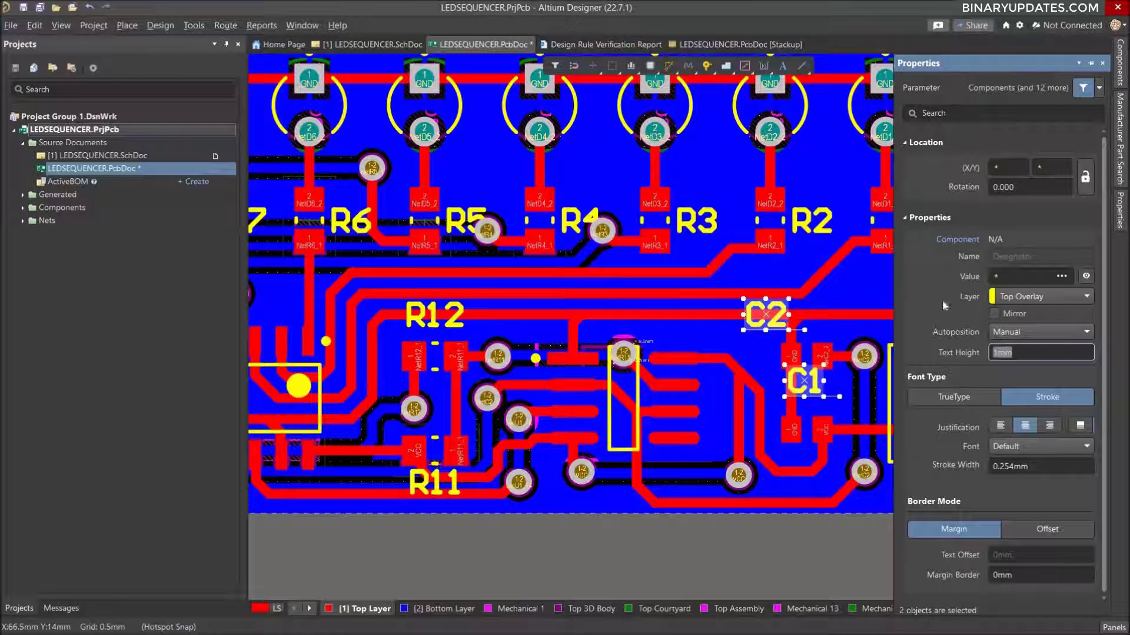
pyautogui.click(812, 556)
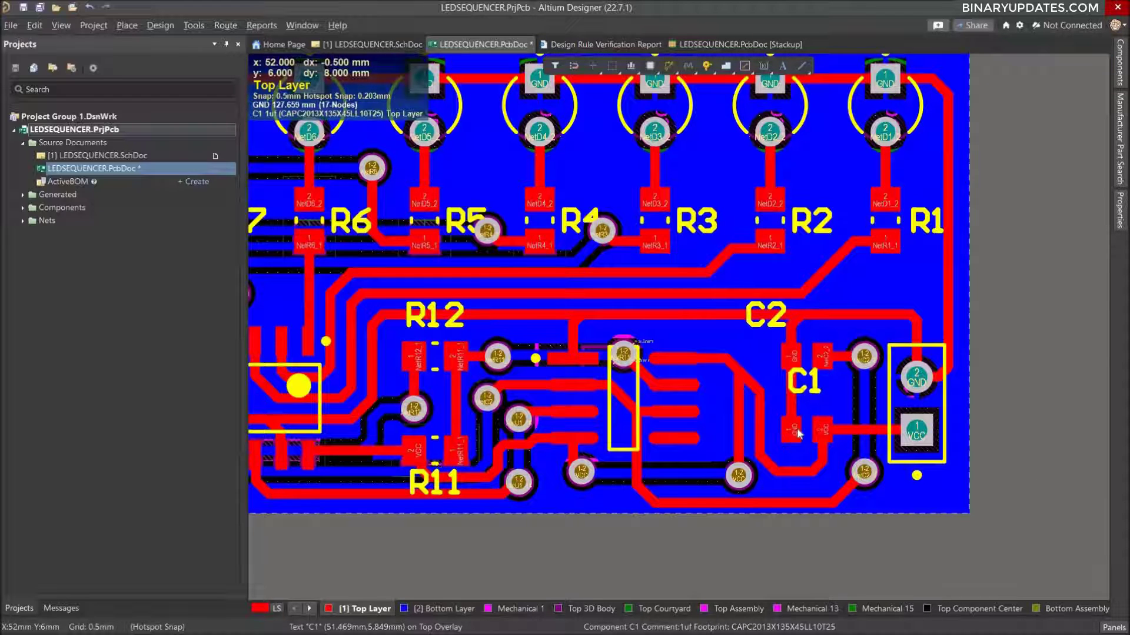
# Move the C1 designator to just below its capacitor.
pyautogui.moveTo(809, 390); pyautogui.dragTo(808, 472)
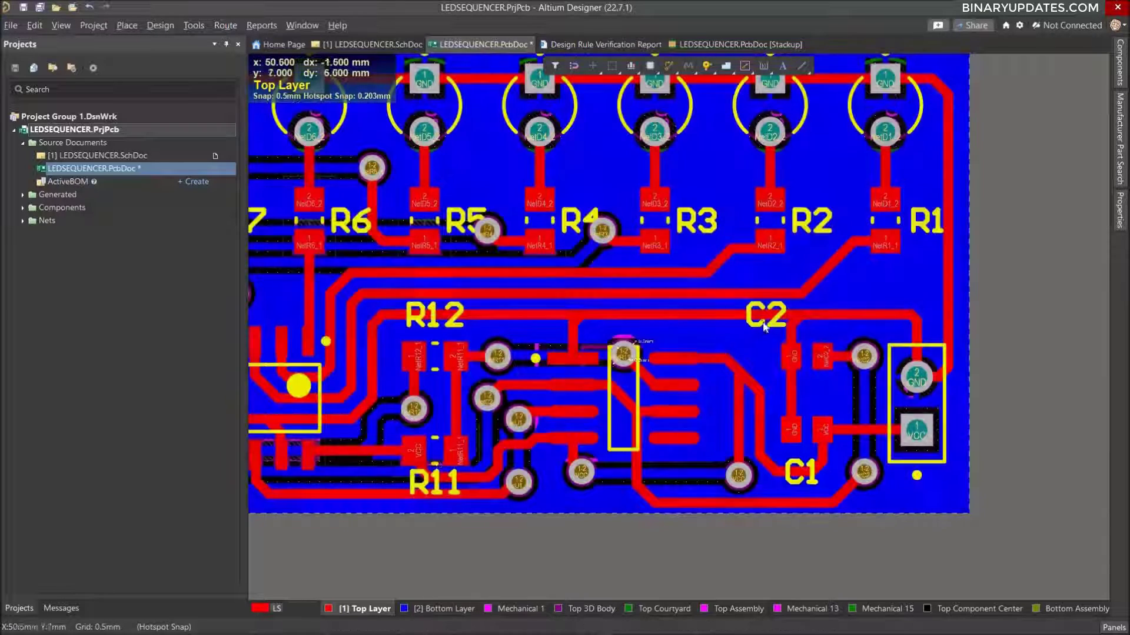
# Move the C2 designator to just above its capacitor and centre the C1 designator just below its own capacitor.
pyautogui.moveTo(766, 307); pyautogui.dragTo(809, 327)
pyautogui.click(806, 471)
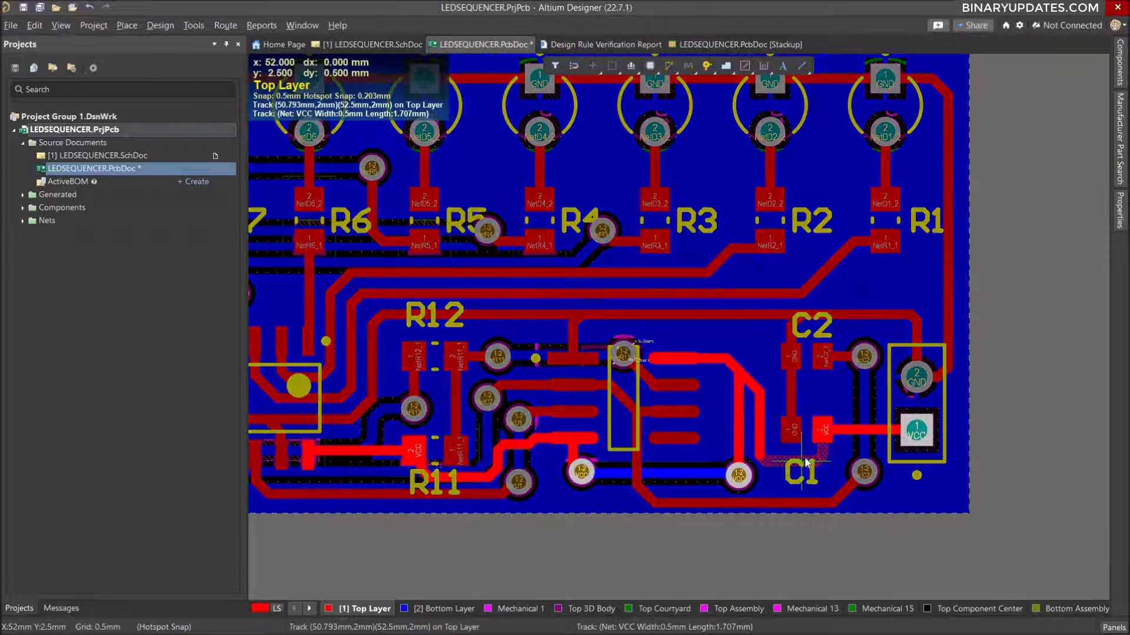
pyautogui.moveTo(806, 463)
pyautogui.mouseDown()
pyautogui.moveTo(810, 475)
pyautogui.moveTo(812, 462)
pyautogui.mouseUp()
pyautogui.hotkey('ctrl', 'z')
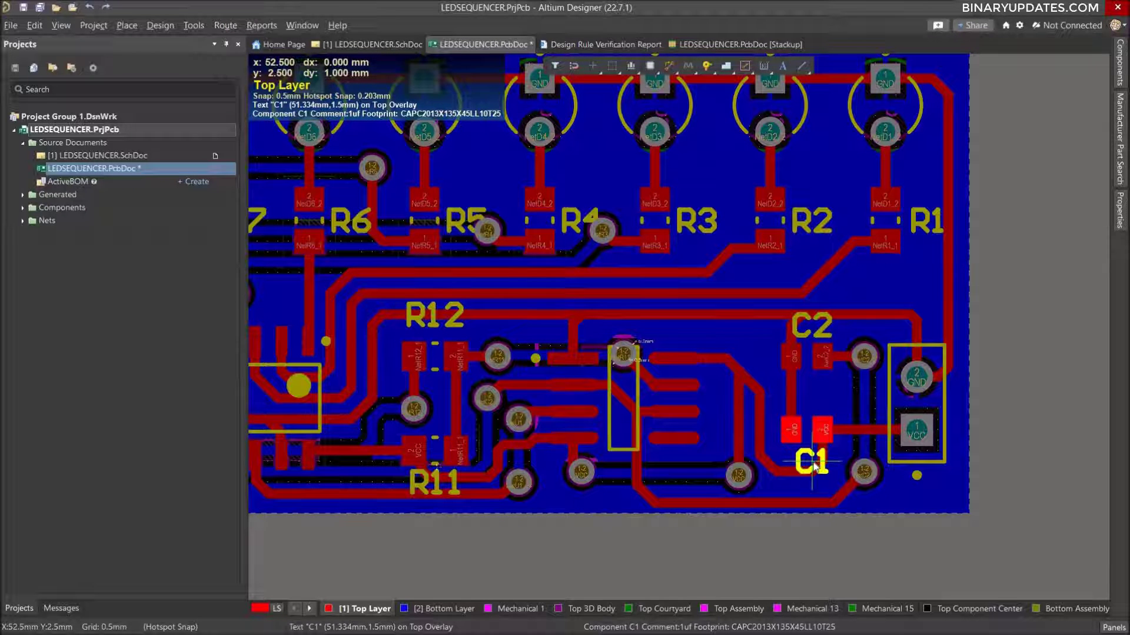
pyautogui.moveTo(814, 465); pyautogui.dragTo(813, 465)
# Check the designator placement across the whole board and save the PCB document.
pyautogui.moveTo(766, 355); pyautogui.dragTo(941, 395, button='right')
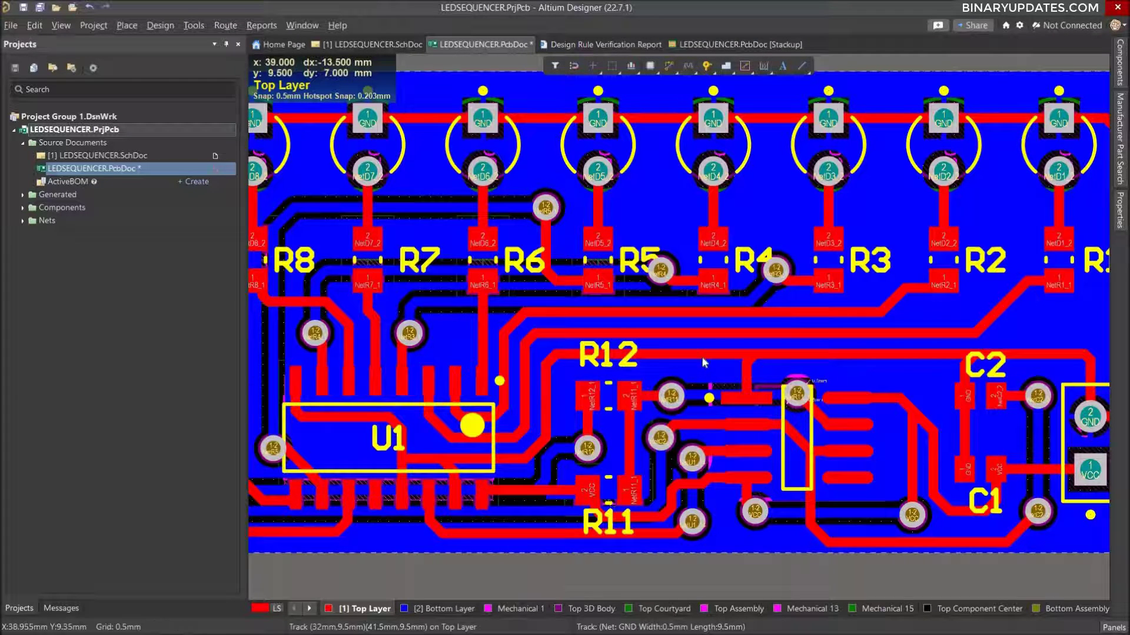
pyautogui.keyDown('ctrl'); pyautogui.scroll(-2, 704, 363); pyautogui.keyUp('ctrl')
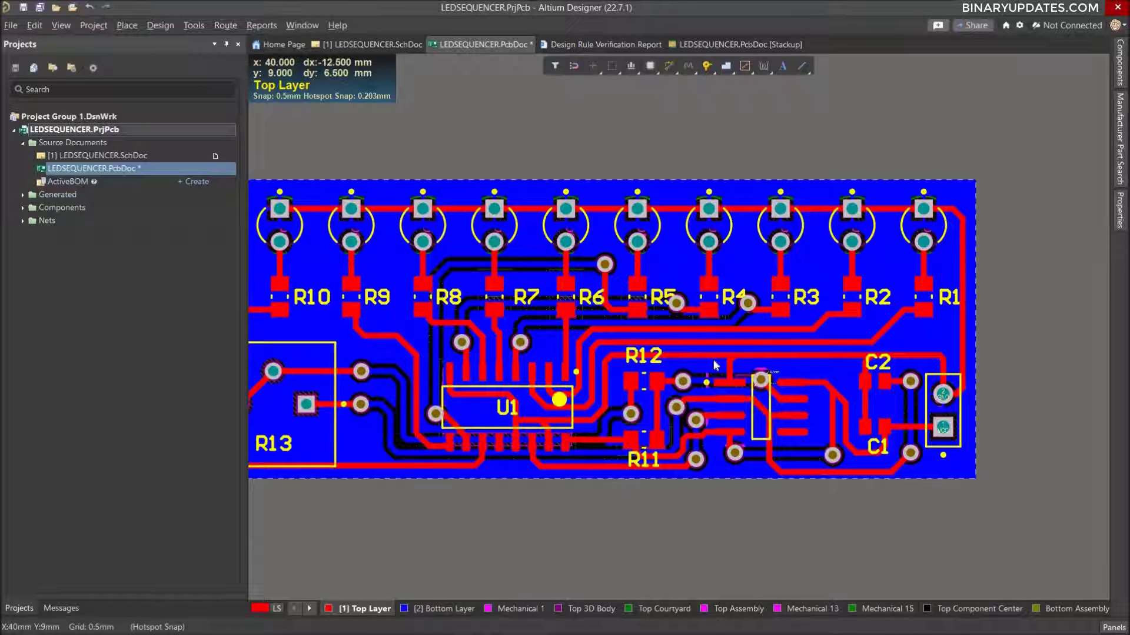
pyautogui.keyDown('ctrl'); pyautogui.scroll(-1, 677, 360); pyautogui.keyUp('ctrl')
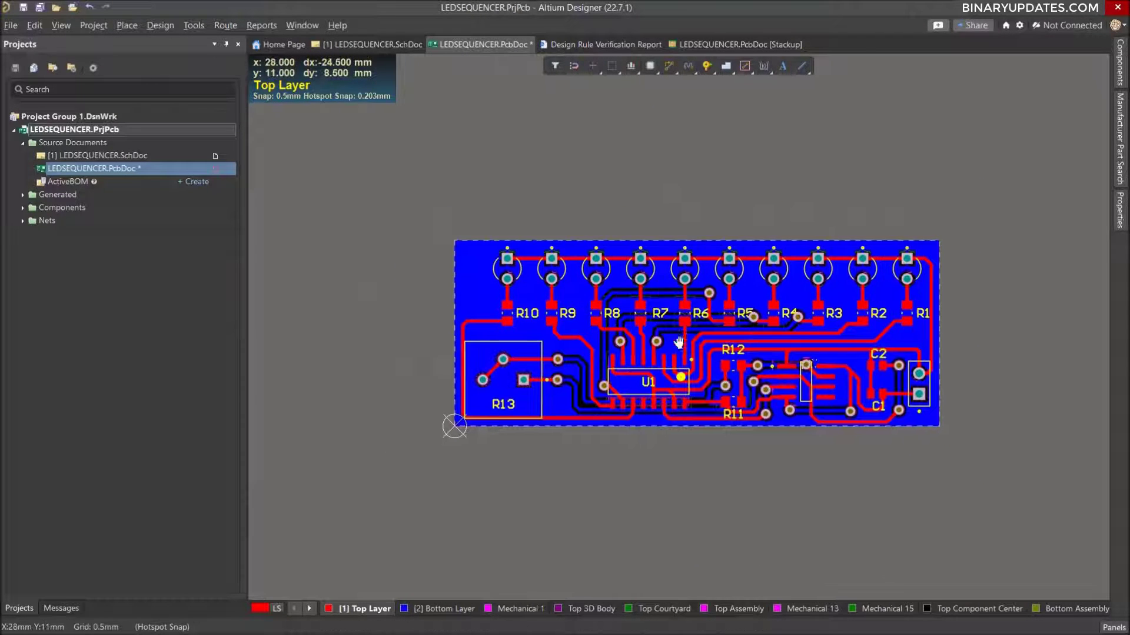
pyautogui.keyDown('ctrl'); pyautogui.scroll(1, 700, 339); pyautogui.keyUp('ctrl')
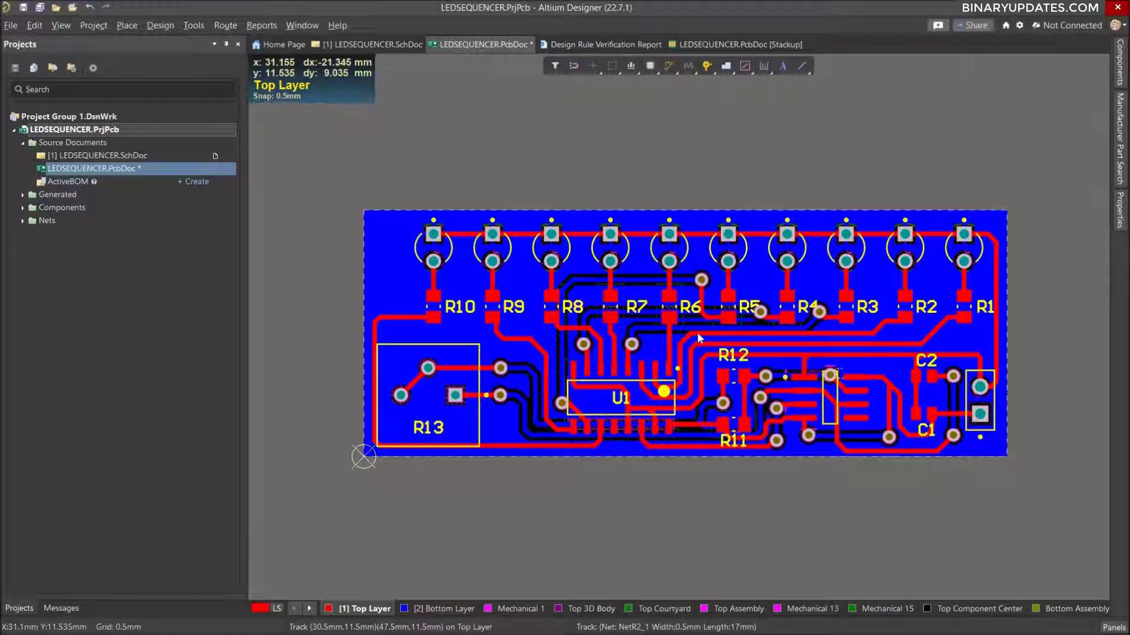
pyautogui.keyDown('ctrl'); pyautogui.scroll(1, 699, 339); pyautogui.keyUp('ctrl')
pyautogui.keyDown('ctrl'); pyautogui.scroll(1, 694, 364); pyautogui.keyUp('ctrl')
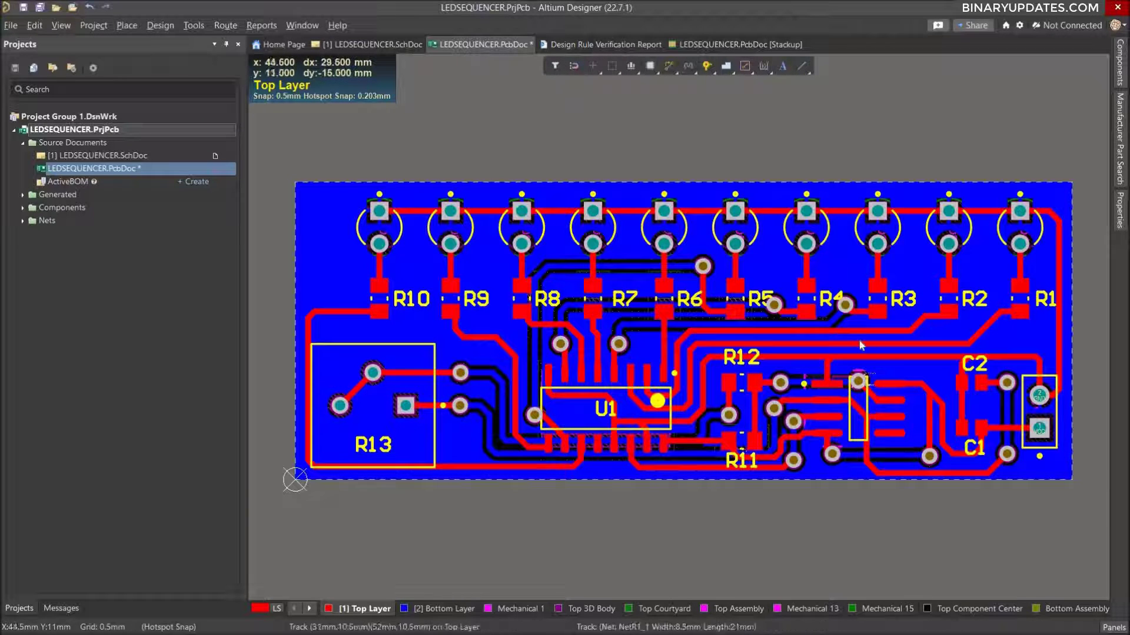
pyautogui.keyDown('ctrl'); pyautogui.scroll(2, 865, 381); pyautogui.keyUp('ctrl')
pyautogui.keyDown('ctrl'); pyautogui.scroll(-2, 860, 353); pyautogui.keyUp('ctrl')
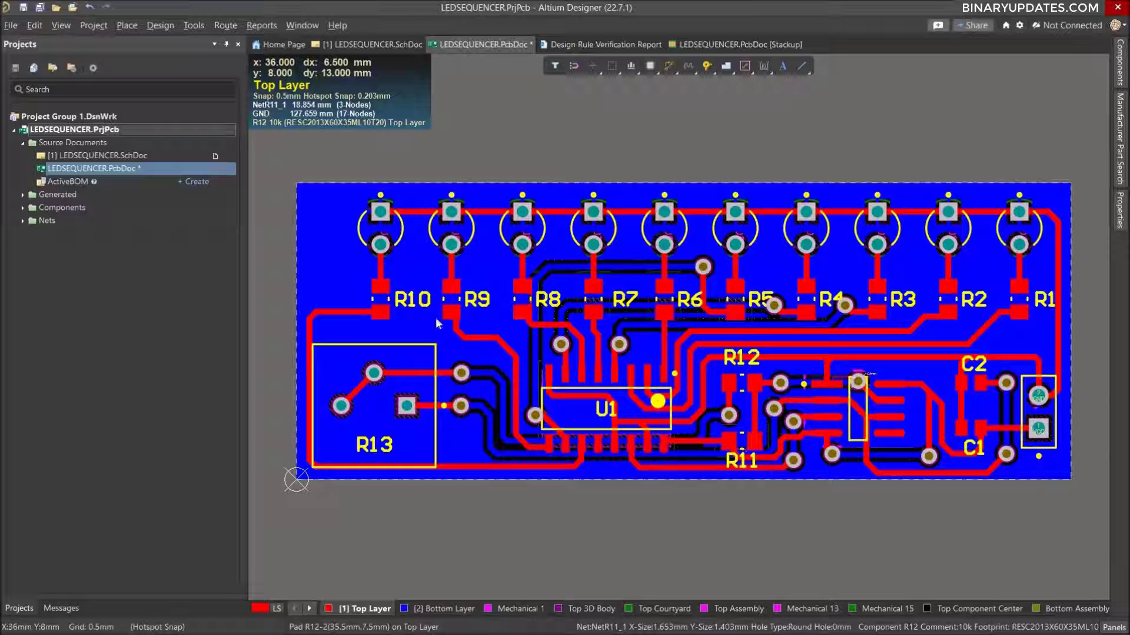
pyautogui.hotkey('ctrl', 's')
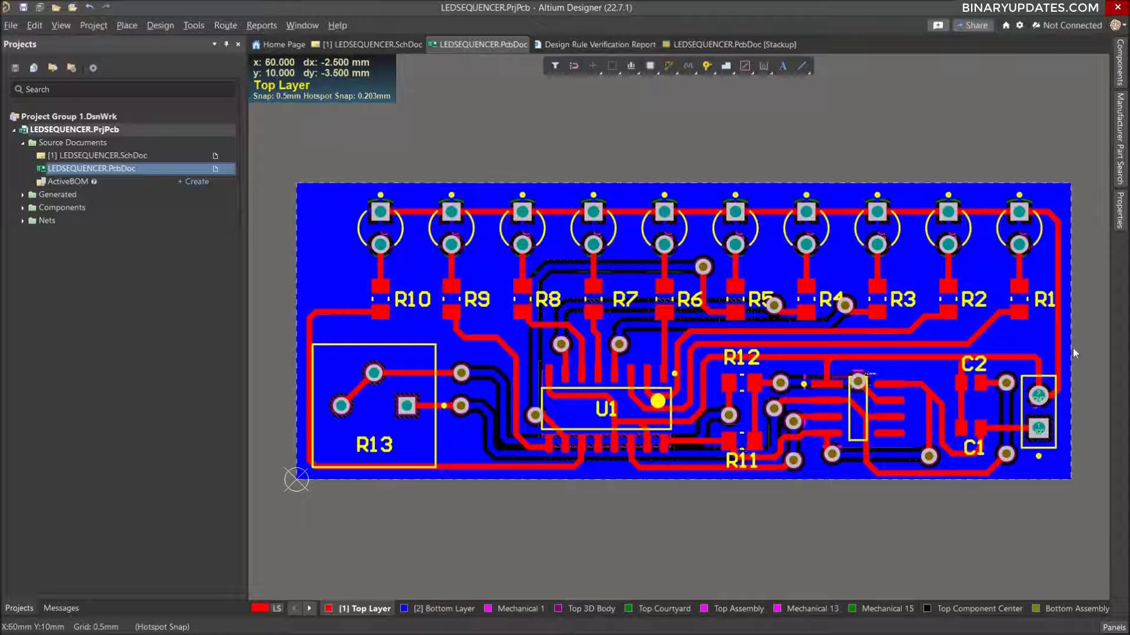
# Display the board in 3D and examine the silkscreen designators beside the components.
pyautogui.press('3')
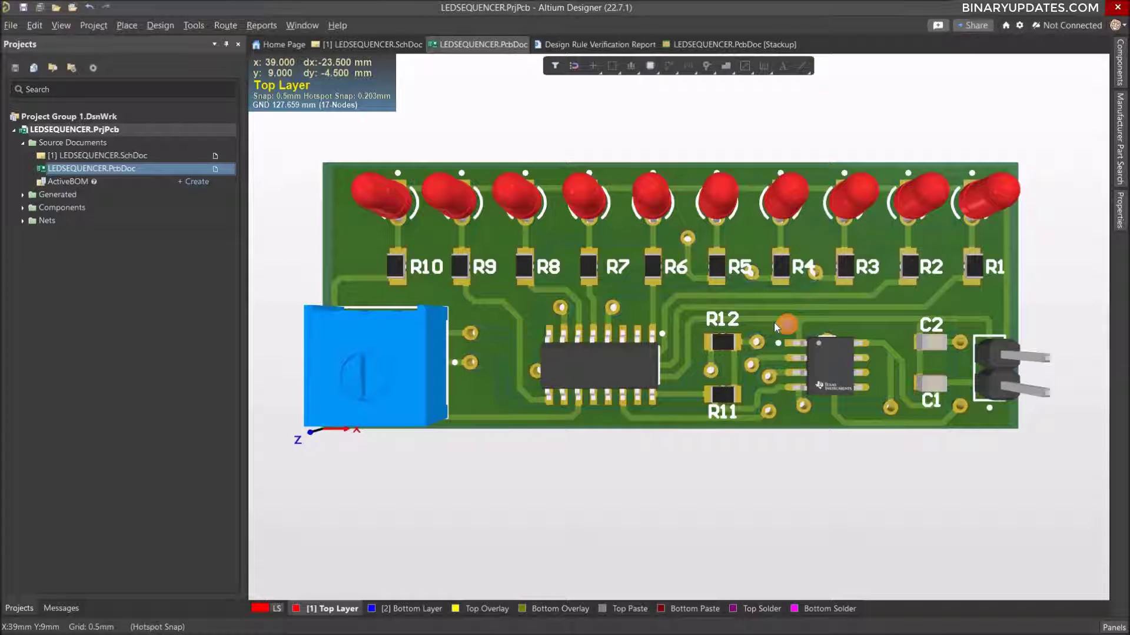
pyautogui.keyDown('ctrl'); pyautogui.scroll(2, 775, 322); pyautogui.keyUp('ctrl')
pyautogui.keyDown('ctrl'); pyautogui.scroll(-5, 774, 323); pyautogui.keyUp('ctrl')
pyautogui.keyDown('ctrl'); pyautogui.scroll(3, 774, 322); pyautogui.keyUp('ctrl')
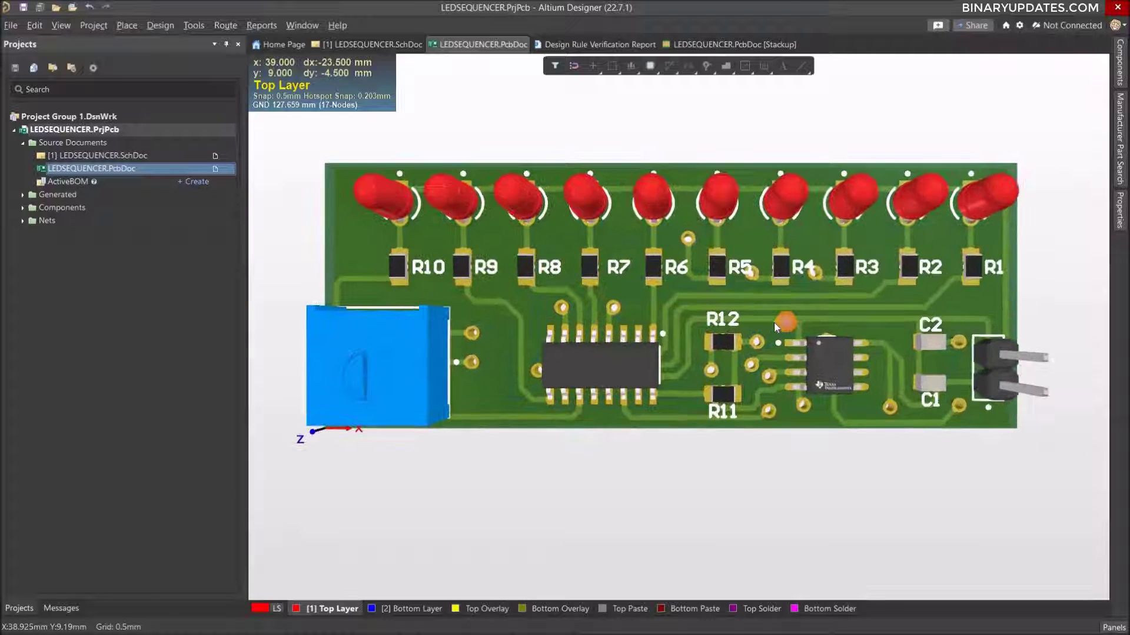
pyautogui.keyDown('ctrl'); pyautogui.scroll(1, 775, 322); pyautogui.keyUp('ctrl')
pyautogui.moveTo(792, 313); pyautogui.dragTo(813, 315, button='right')
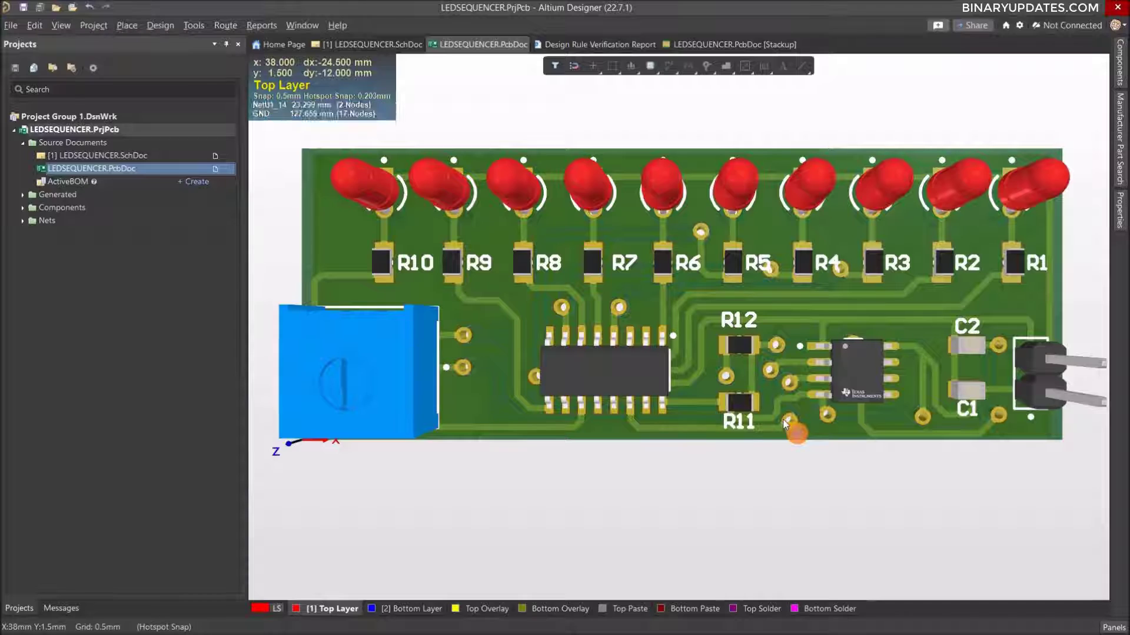
# Compare the 2D layout with the 3D board model, finishing with the whole board in 3D.
pyautogui.press('2')
pyautogui.press('3')
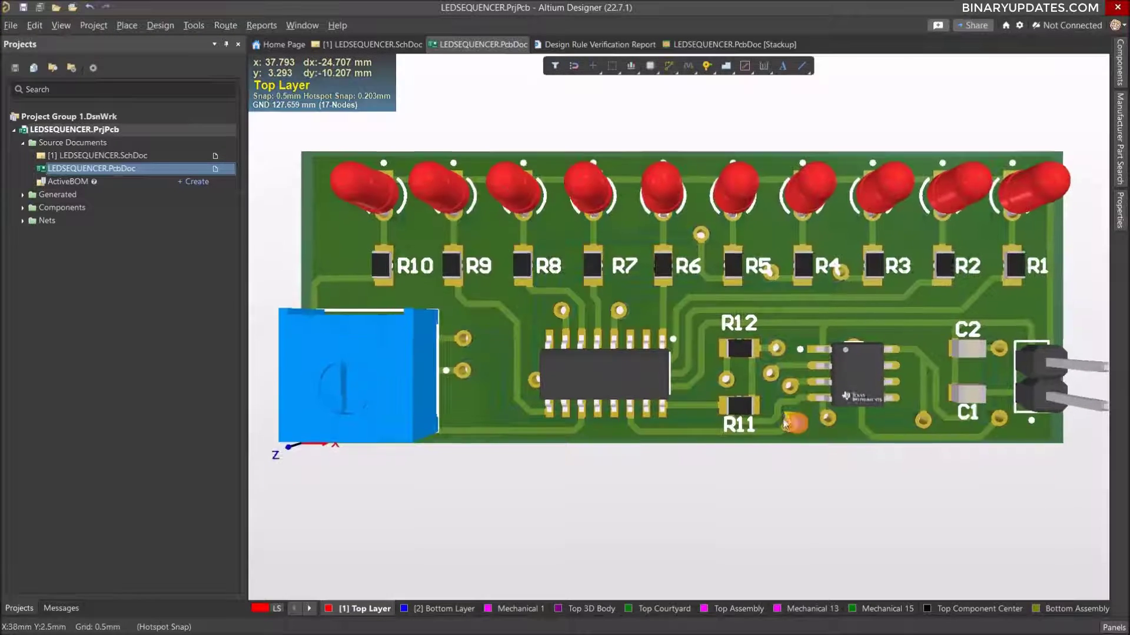
pyautogui.press('2')
pyautogui.press('3')
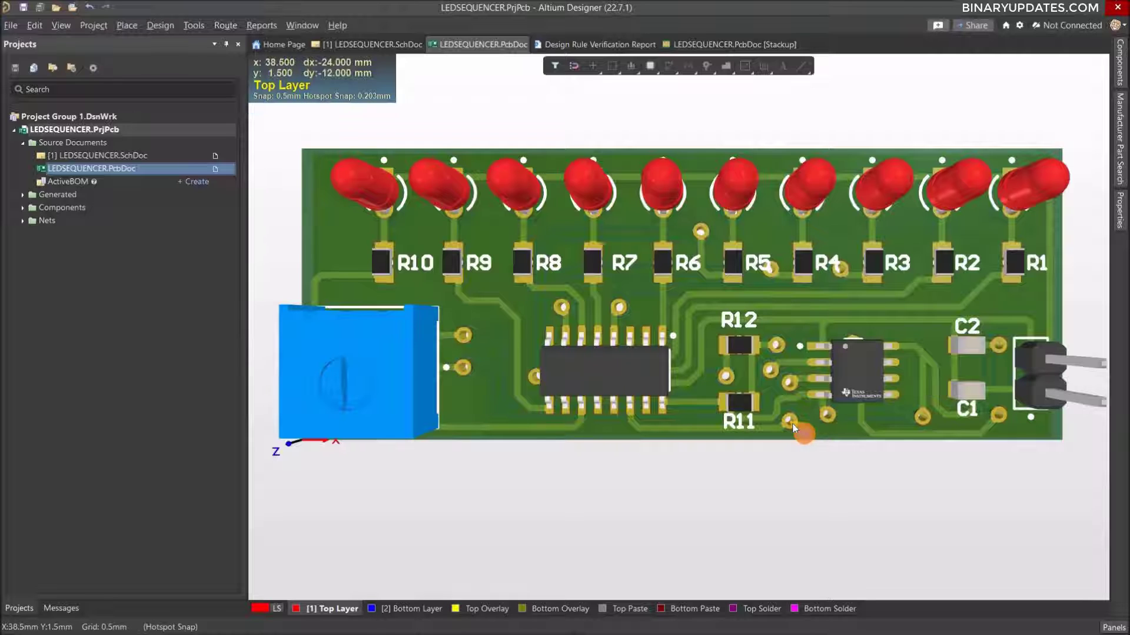
pyautogui.keyDown('ctrl'); pyautogui.scroll(-1, 782, 419); pyautogui.keyUp('ctrl')
pyautogui.keyDown('ctrl'); pyautogui.scroll(-1, 793, 425); pyautogui.keyUp('ctrl')
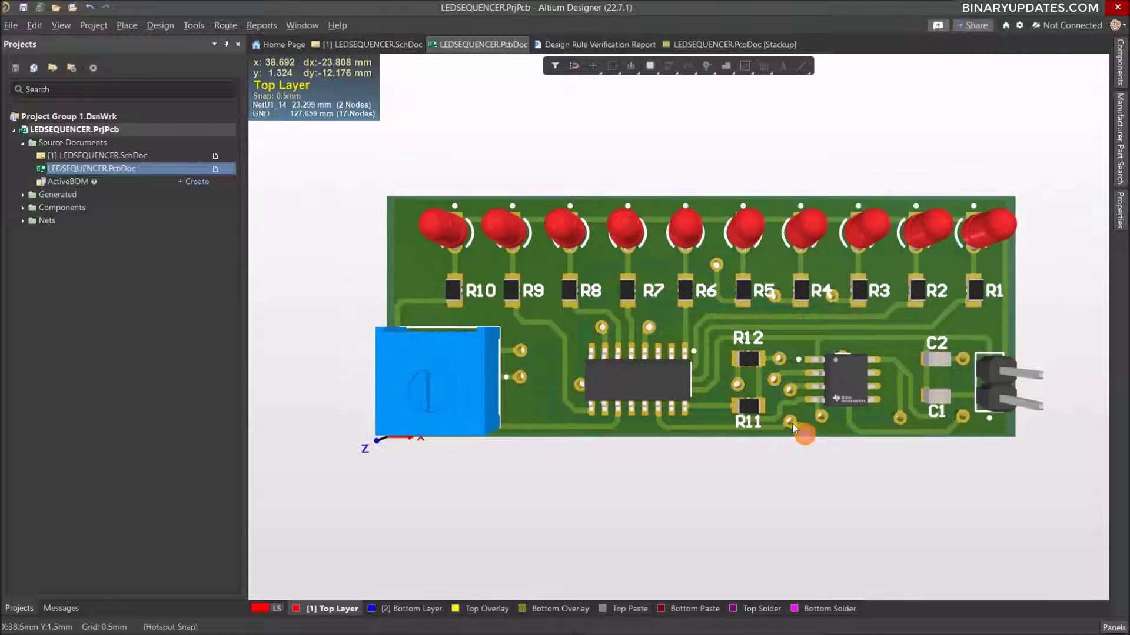